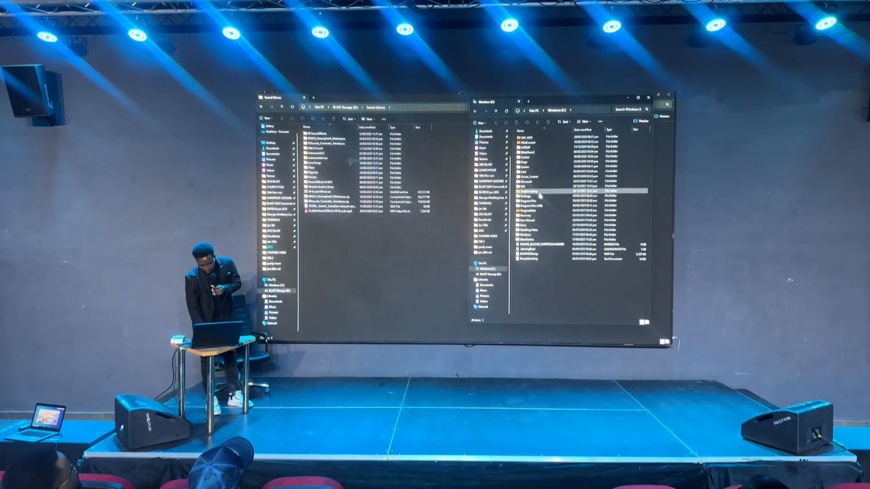
Open the ZoomIt 64 folder inside Program Files on the Windows (C:) drive
left_click(527, 162)
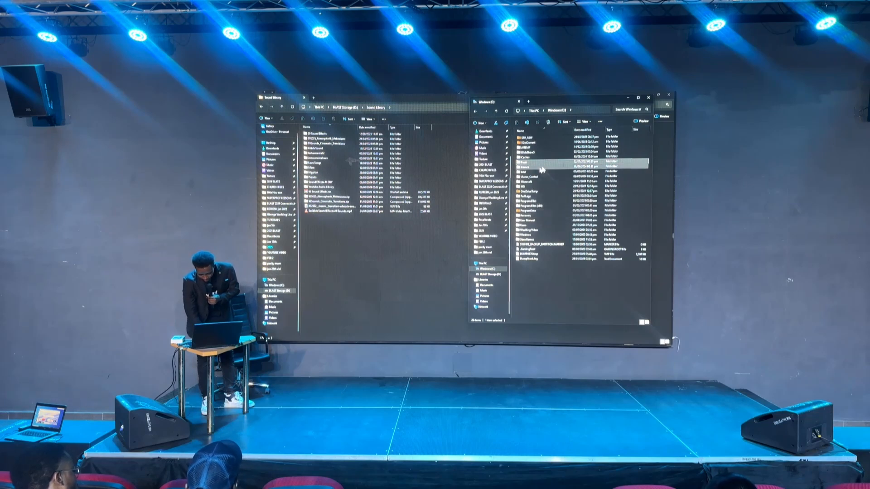
double_click(536, 205)
key("End")
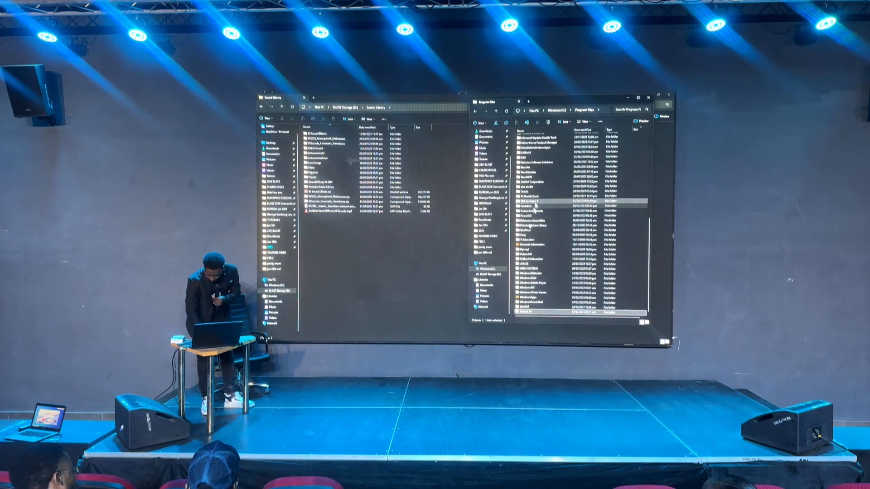
double_click(535, 312)
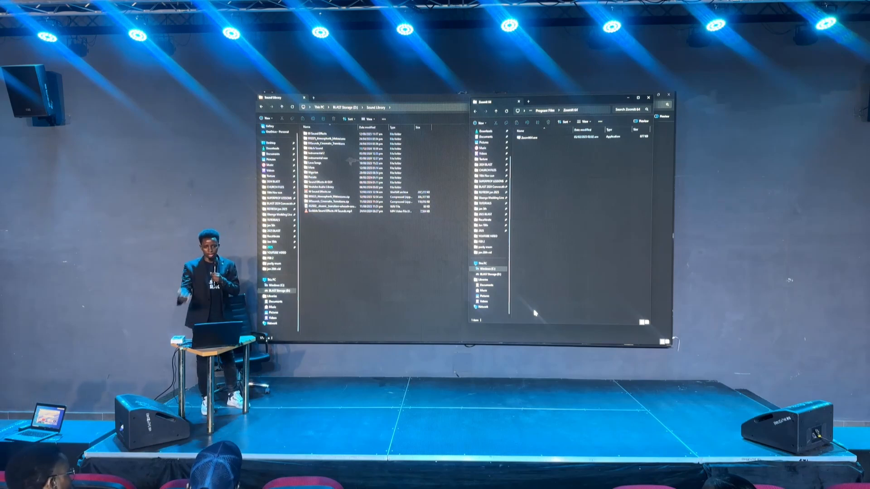
Run the ZoomIt application as administrator and allow it to make changes to the device
left_click(541, 138)
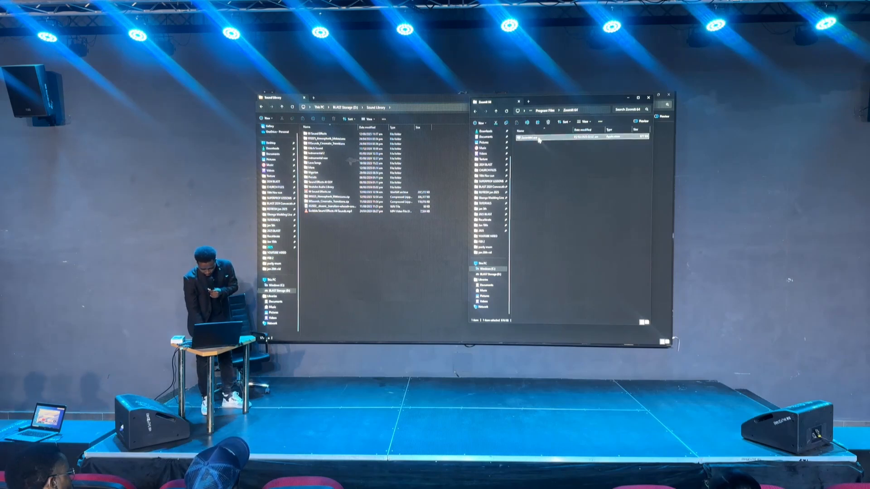
right_click(539, 139)
left_click(553, 166)
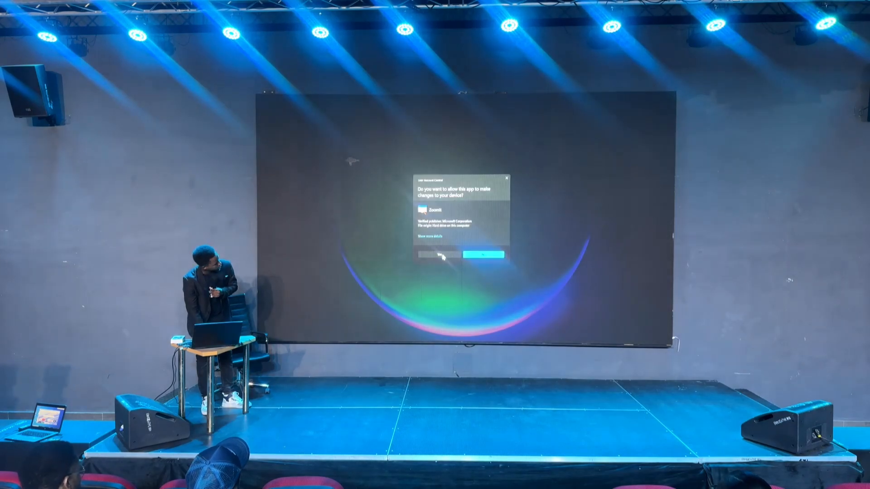
left_click(439, 256)
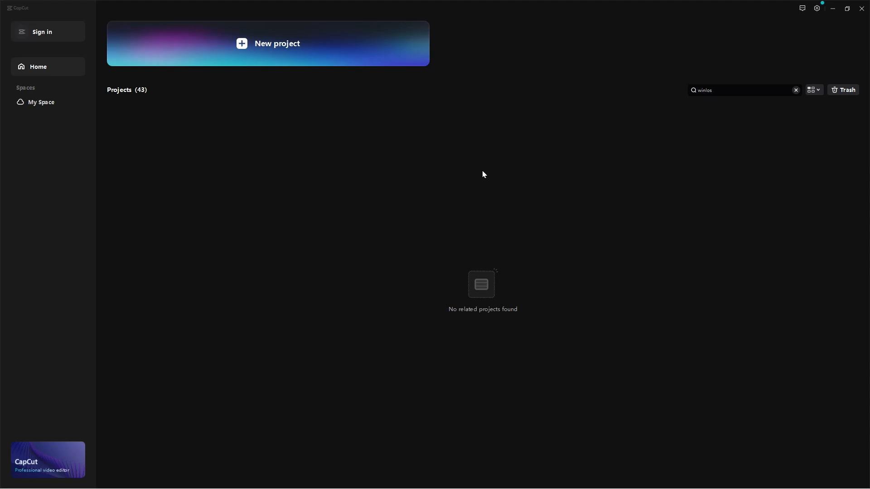
Create a new empty project in CapCut
left_click(265, 46)
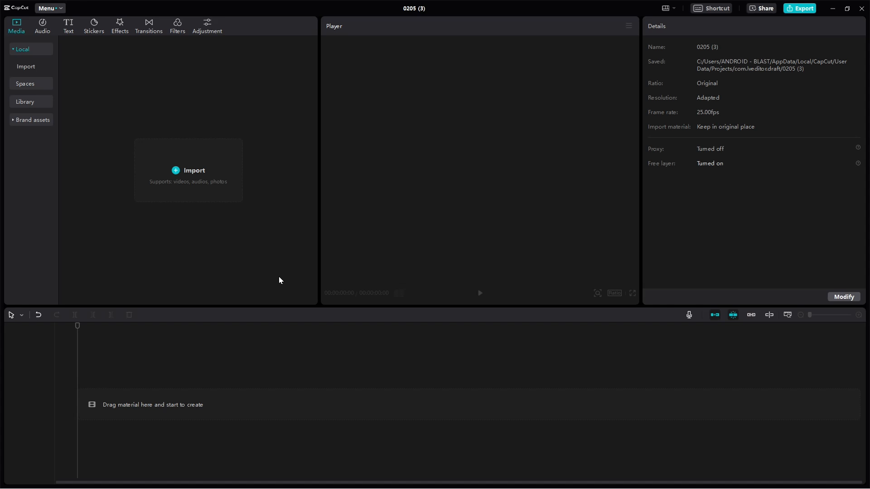
Launch DaVinci Resolve and open the Colour Grading Class project from the local project library
key("super")
type("da")
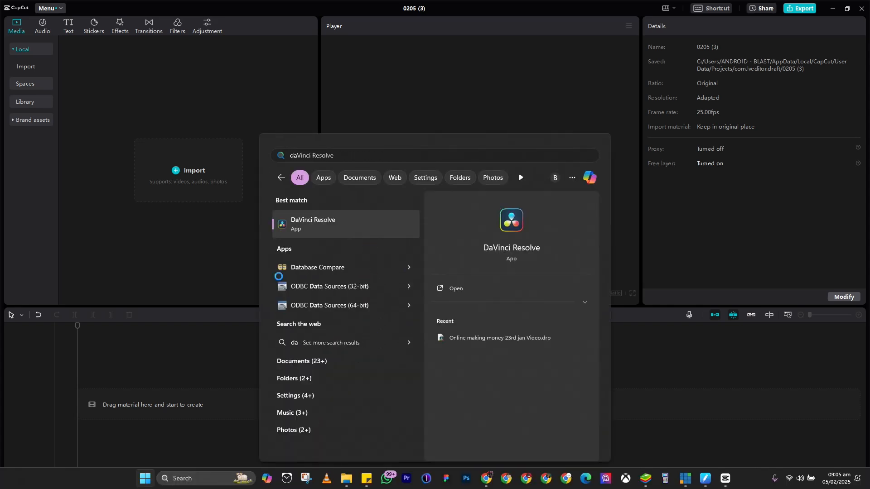
key("Return")
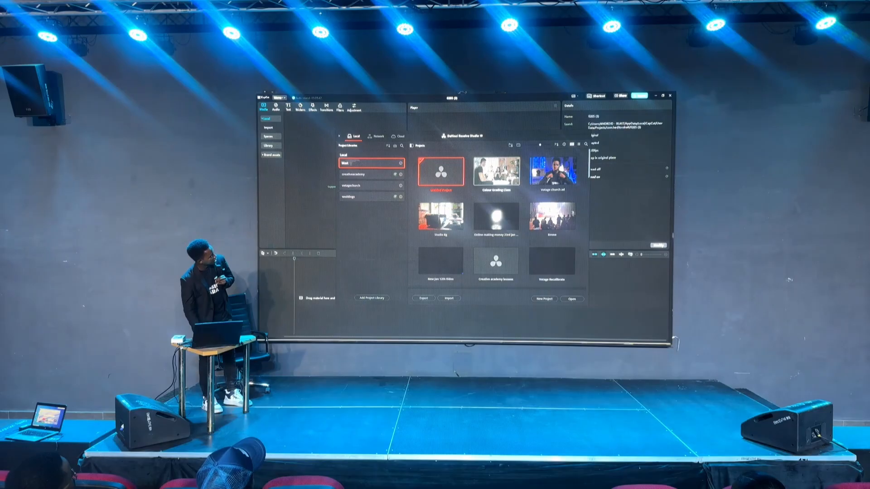
double_click(497, 171)
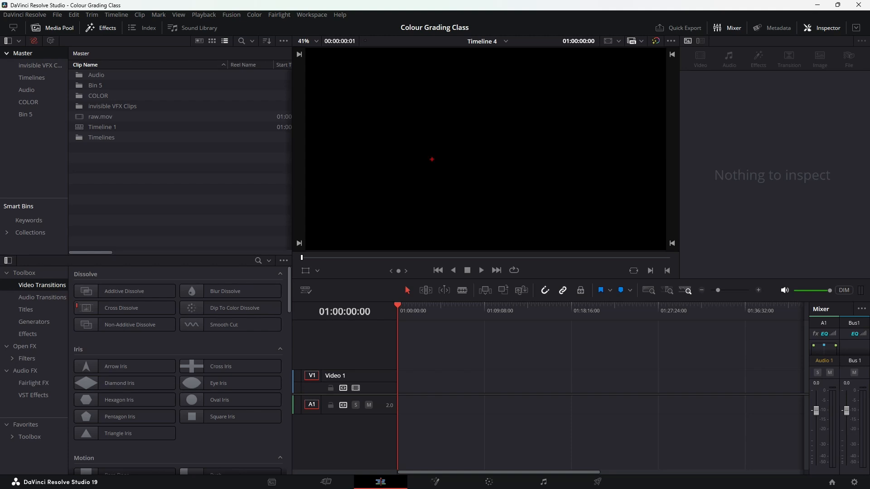
Circle and label the viewer "Preview Window", box and label the editing area "Timeline" in red ink, and clear the annotations
mouse_move(556, 62)
left_mouse_down()
mouse_move(333, 190)
mouse_move(558, 54)
left_mouse_up()
mouse_move(409, 154)
left_mouse_down()
mouse_move(409, 129)
mouse_move(452, 144)
mouse_move(507, 119)
left_mouse_up()
mouse_move(477, 157)
left_mouse_down()
mouse_move(516, 179)
mouse_move(519, 159)
mouse_move(543, 169)
left_mouse_up()
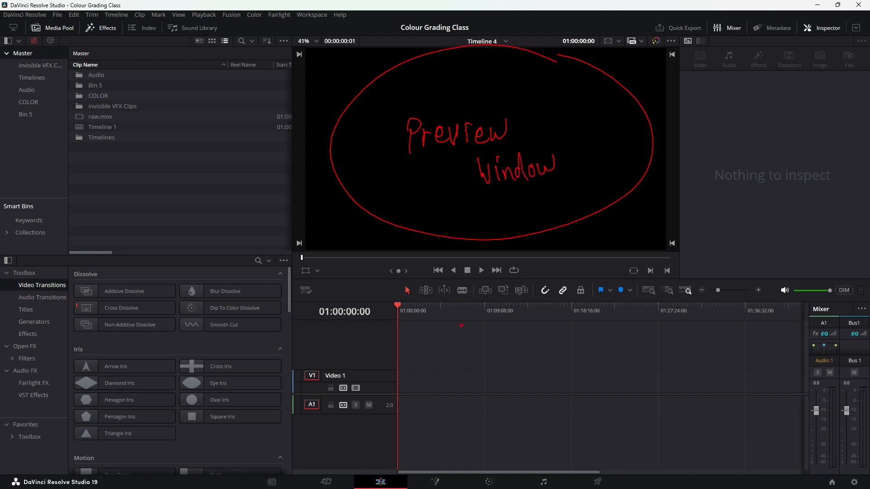
left_click_drag(401, 307, 633, 284)
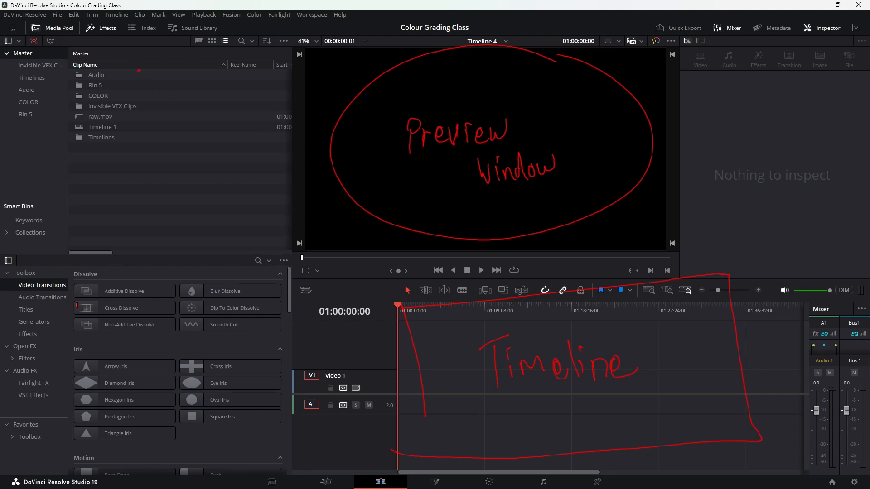
key("Escape")
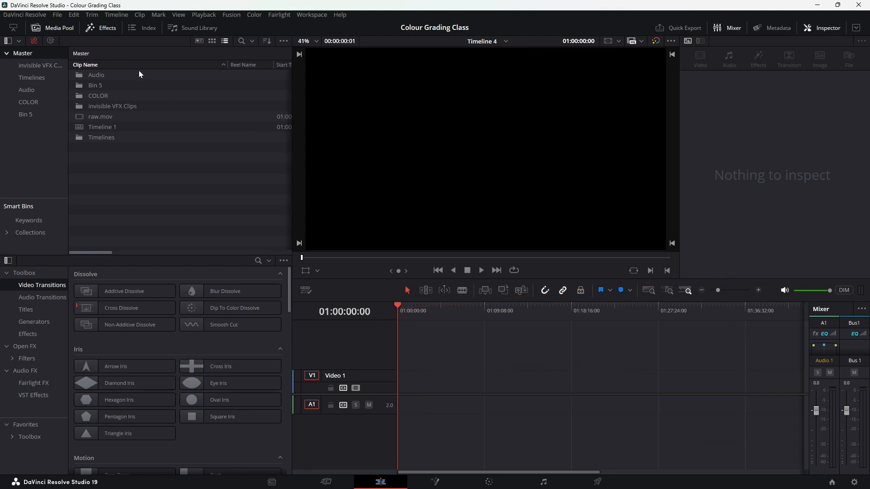
Toggle the Media Pool off and on, and show the COLOR bin in thumbnail view
left_click(66, 30)
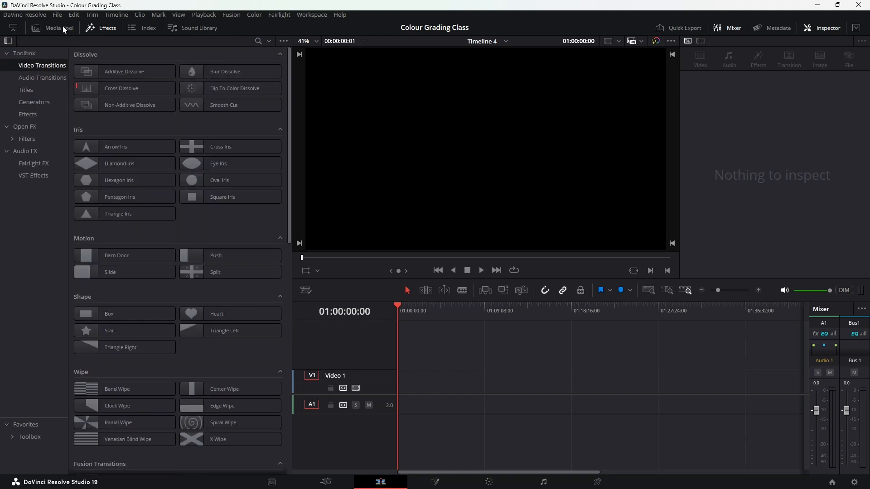
left_click(63, 27)
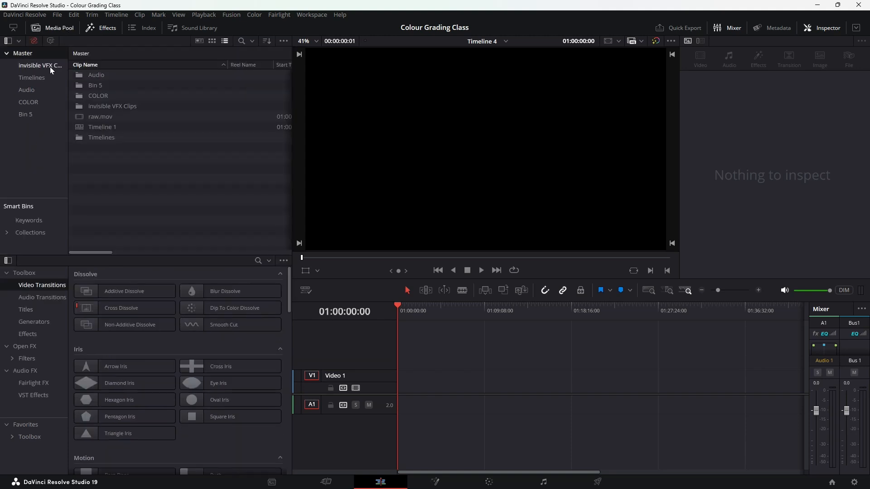
left_click(211, 41)
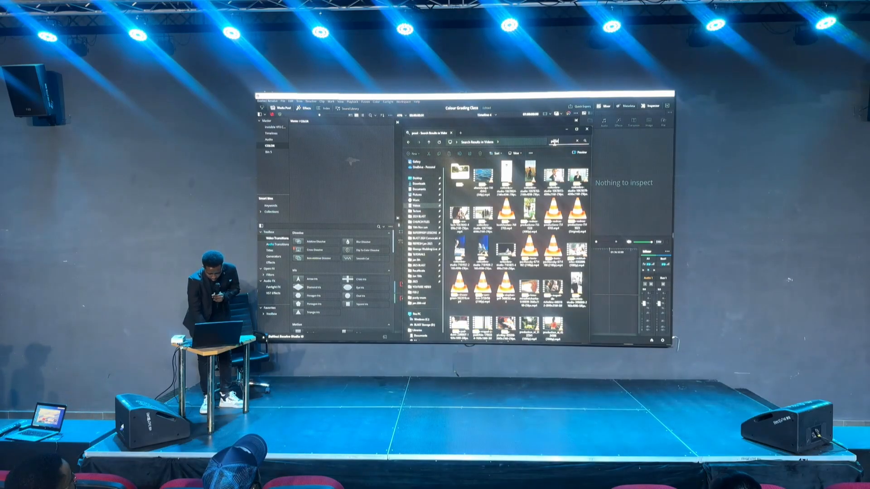
Search the Videos folder for "pexels" and import all the video files found into the COLOR bin
type("s")
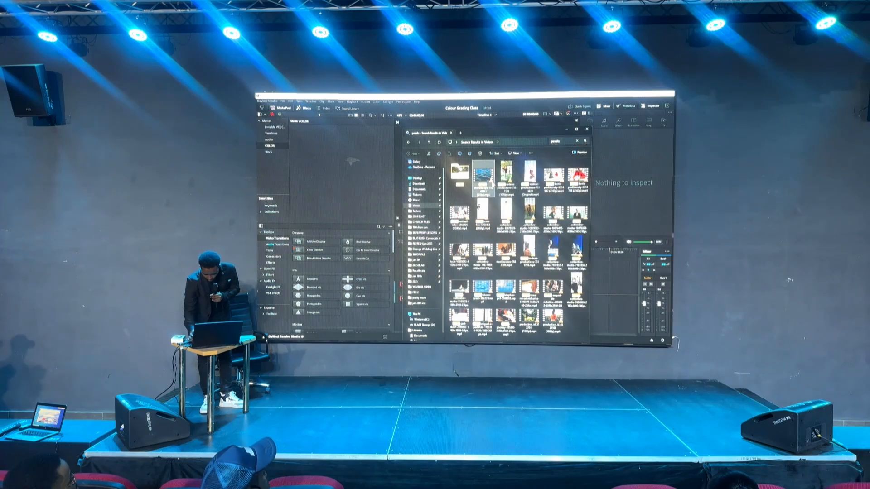
key("shift+Down")
key("shift+Down")
key("shift+Down")
key("shift+Down")
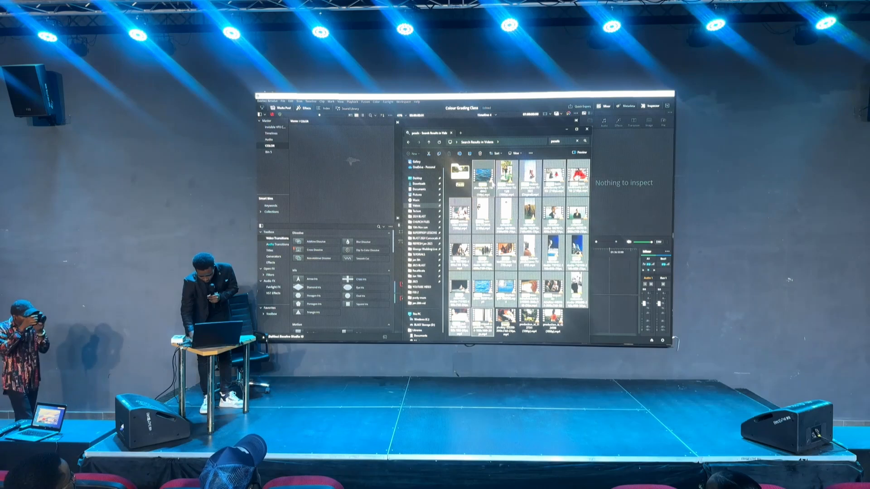
key("shift+Right")
key("shift+Right")
key("shift+Right")
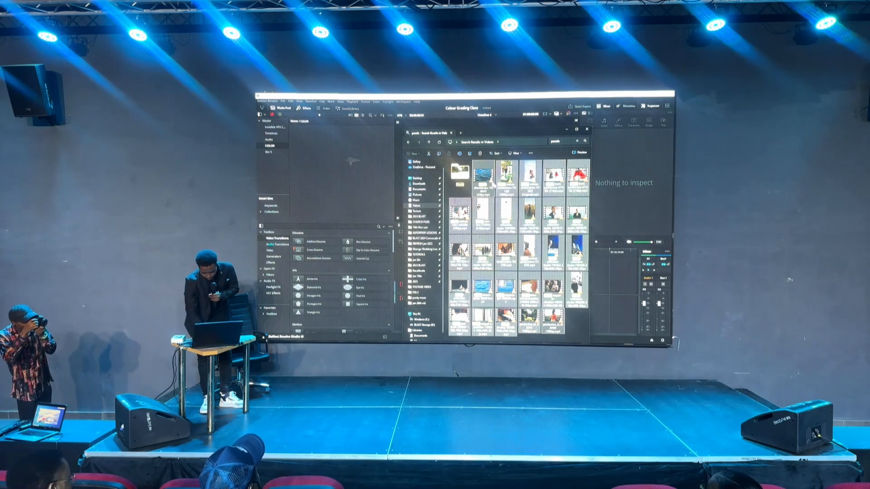
left_click_drag(494, 185, 376, 182)
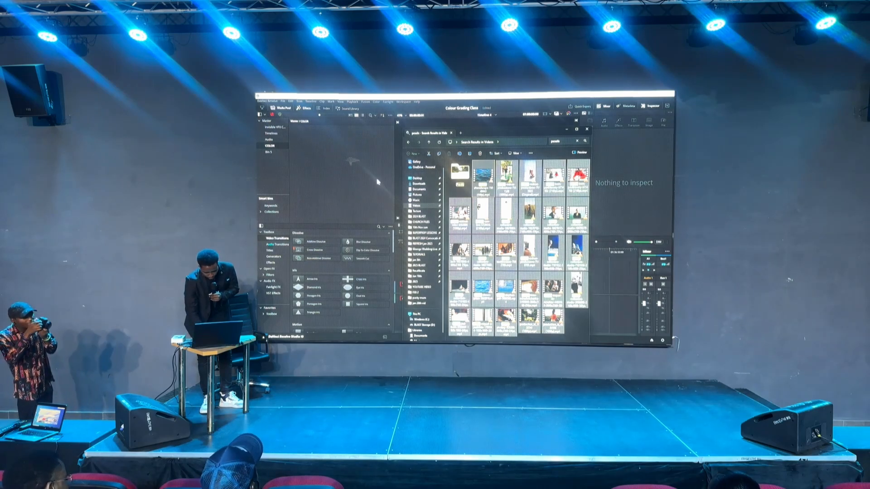
left_click(567, 130)
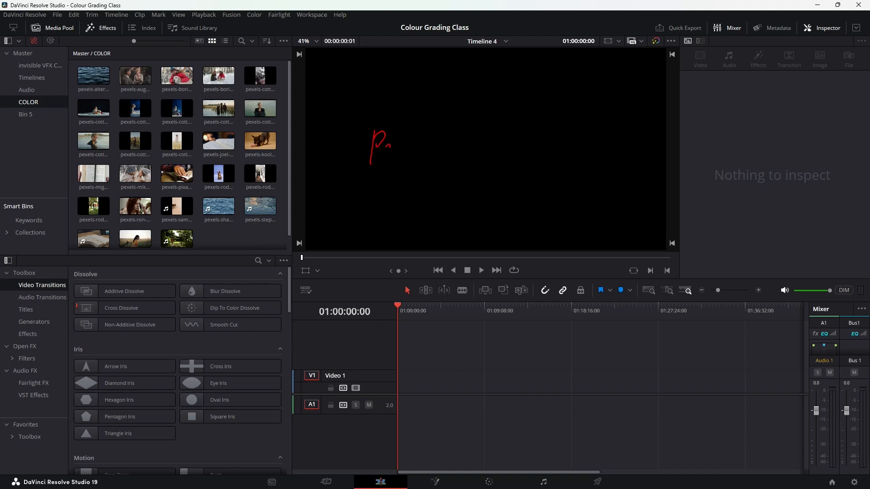
Handwrite "Pexels.com" with a double underline over the viewer in red ink and clear the annotation
left_click_drag(390, 148, 420, 167)
mouse_move(422, 146)
left_mouse_down()
mouse_move(412, 164)
mouse_move(445, 154)
mouse_move(465, 161)
left_mouse_up()
left_click_drag(517, 145, 515, 159)
left_click_drag(526, 143, 571, 160)
left_click_drag(380, 193, 538, 183)
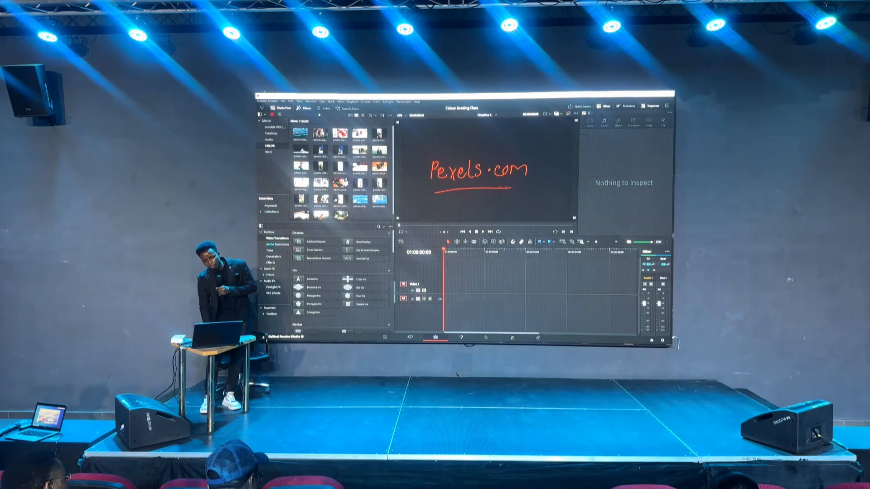
left_click_drag(398, 212, 562, 197)
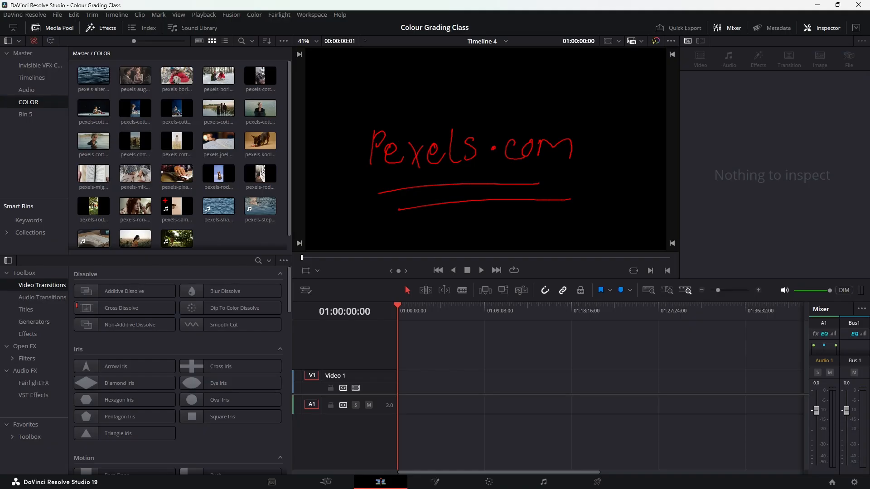
key("Escape")
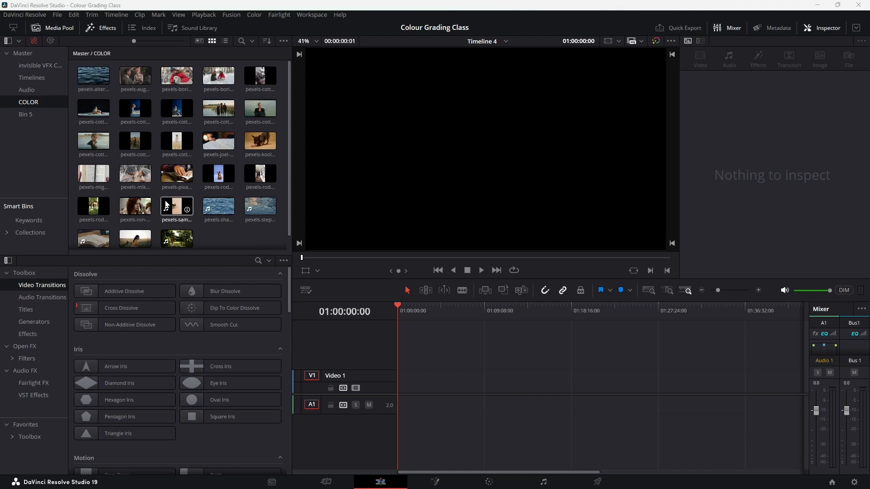
key("super")
left_click(209, 228)
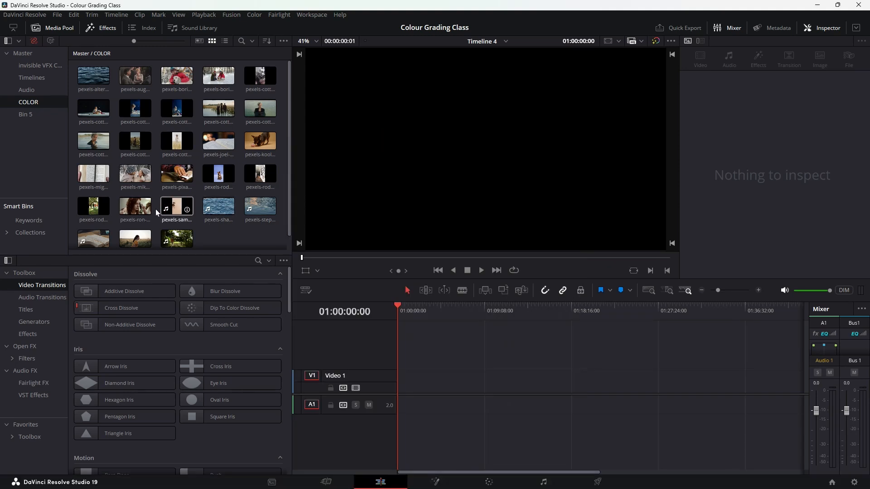
Load the open Bible clip from the COLOR bin into the viewer and scrub through it
left_click(98, 204)
scroll(99, 204, "down", 1)
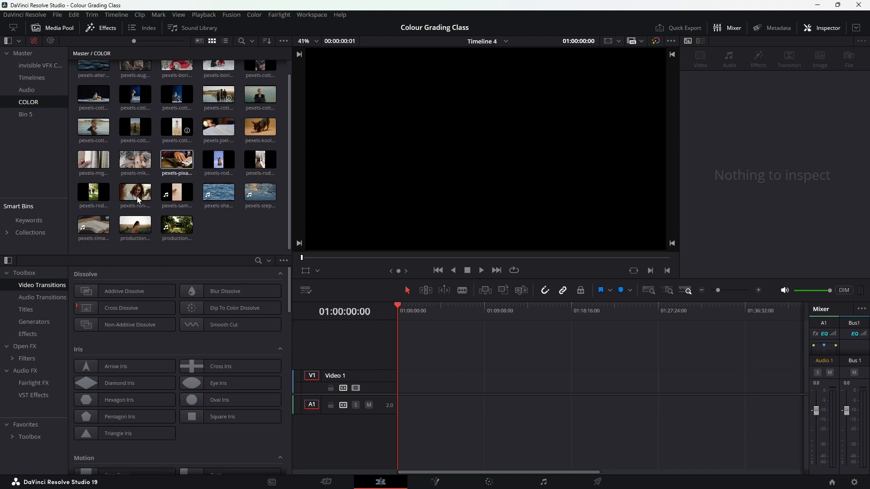
left_click(101, 222)
double_click(100, 222)
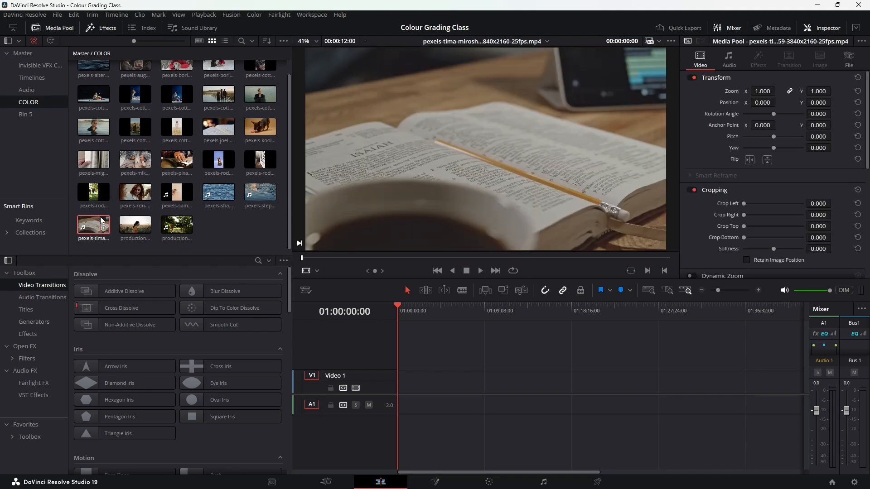
scroll(174, 206, "up", 1)
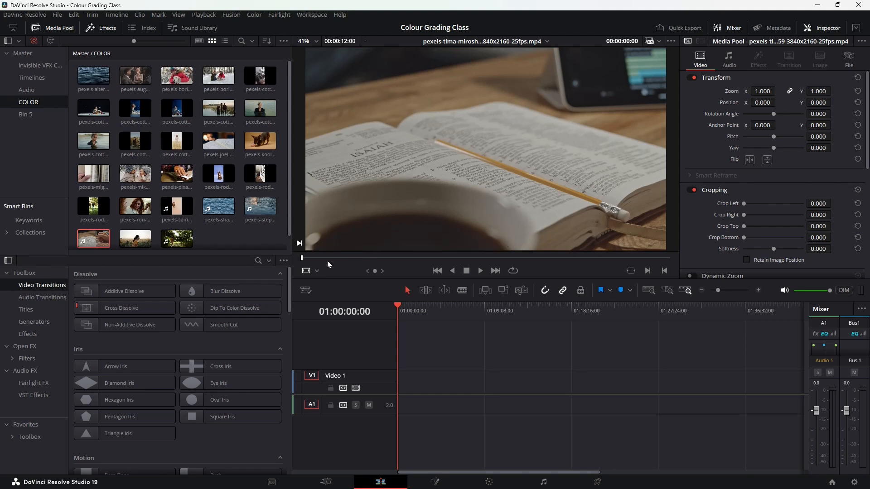
left_click(342, 258)
left_click(433, 257)
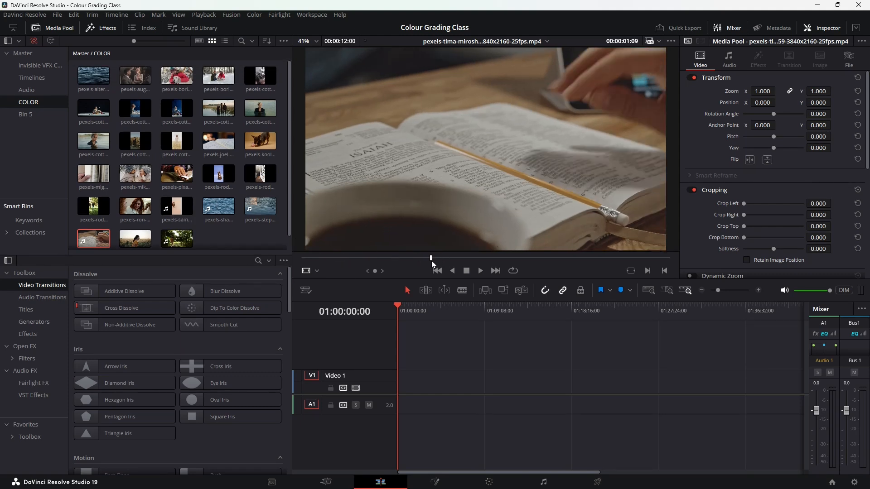
left_click(493, 258)
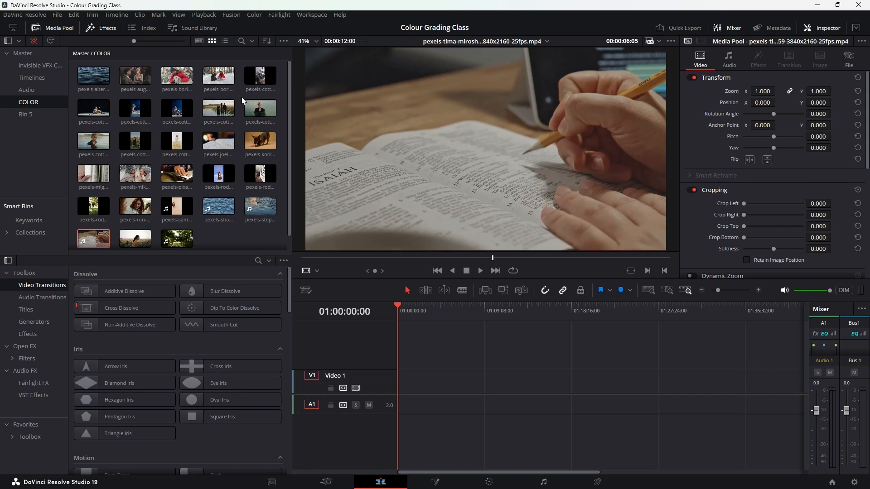
Load the clip of three people in suits talking into the viewer and play it
mouse_move(597, 242)
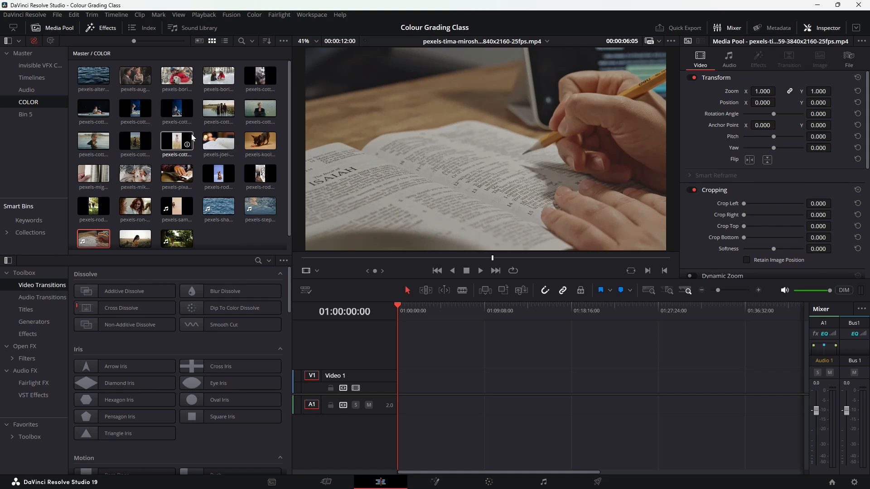
double_click(131, 77)
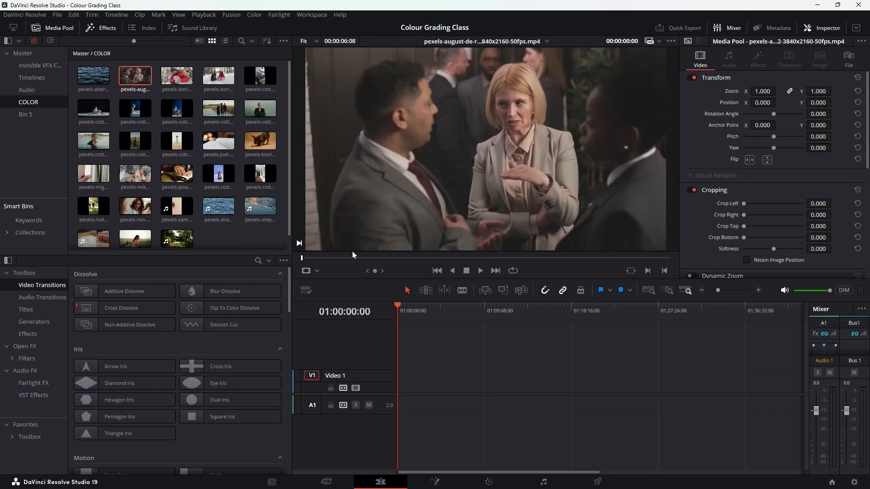
left_click(482, 271)
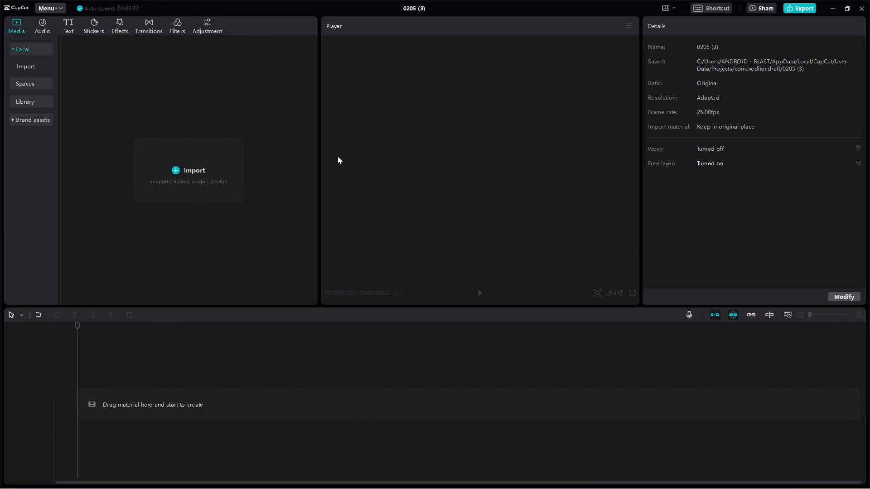
Import the selected pexels video files from the File Explorer search results into the CapCut project's local media
key("alt+Tab")
key("alt+Tab")
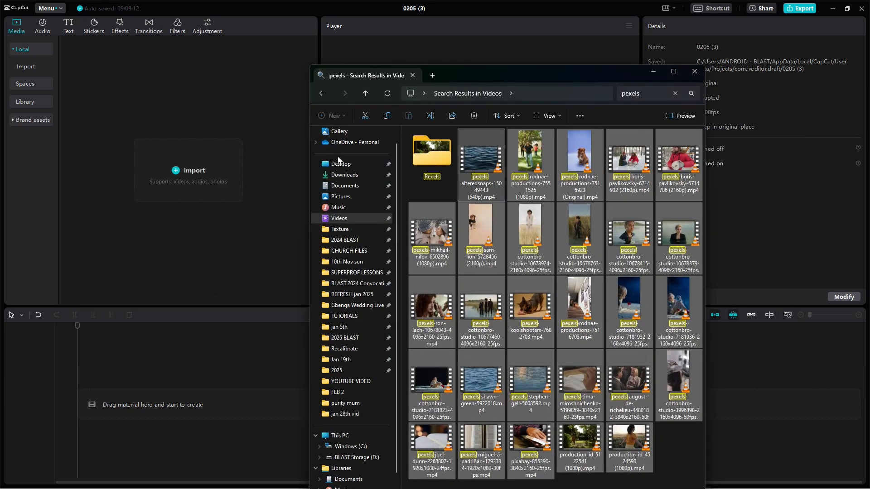
left_click_drag(448, 137, 240, 136)
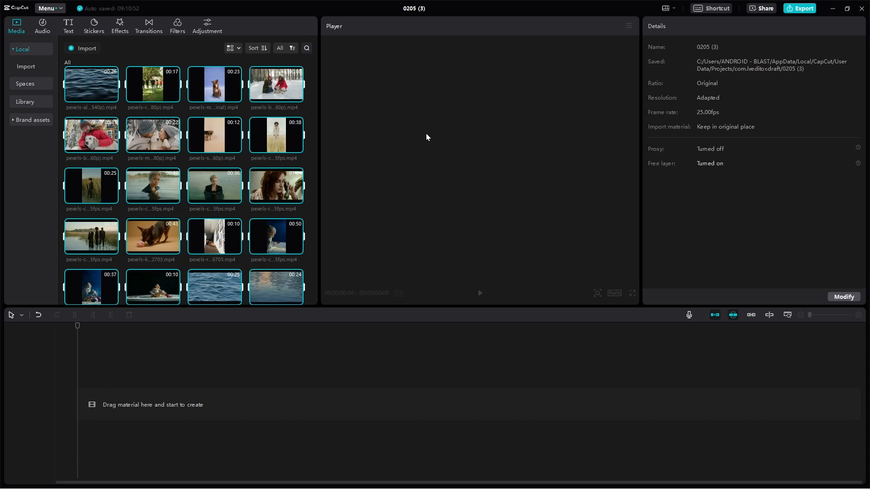
Preview the clip of the curly-haired woman and the woman holding a telephone from the local media
right_click(202, 132)
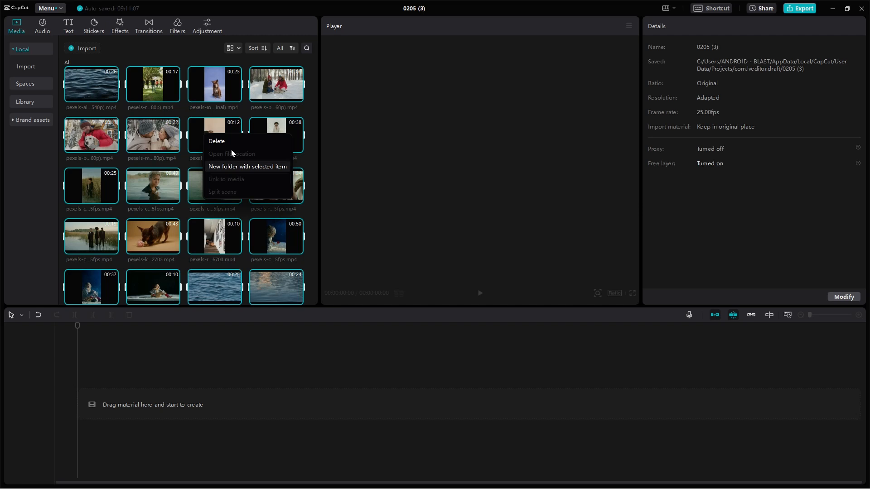
left_click(158, 93)
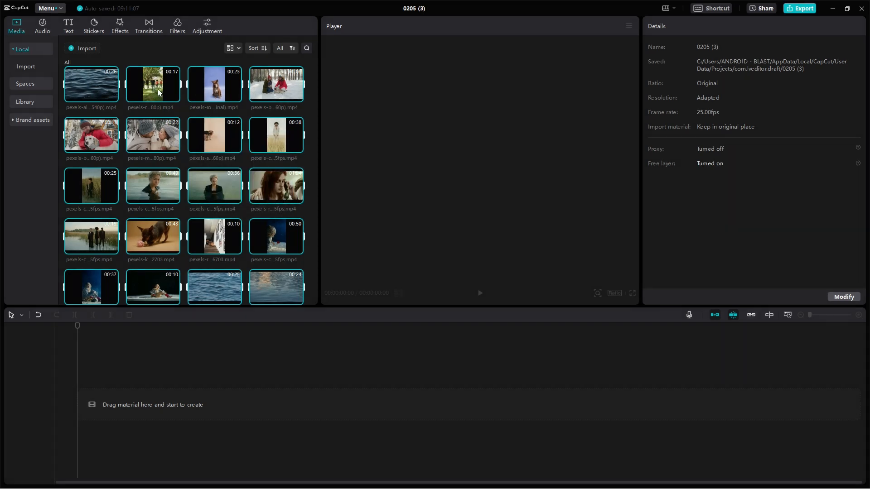
left_click(273, 184)
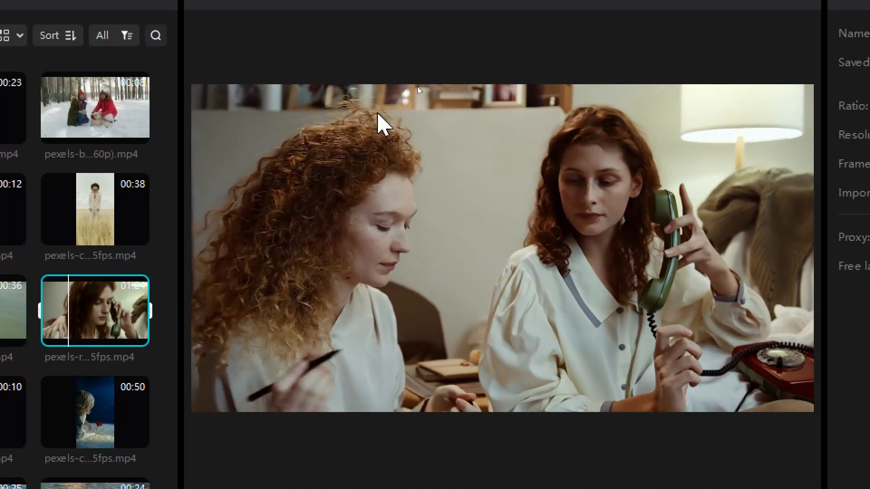
Handwrite "Preview Source" and an underlined "Timeline" in red ink over the clip preview, and clear the annotations
left_click(378, 113)
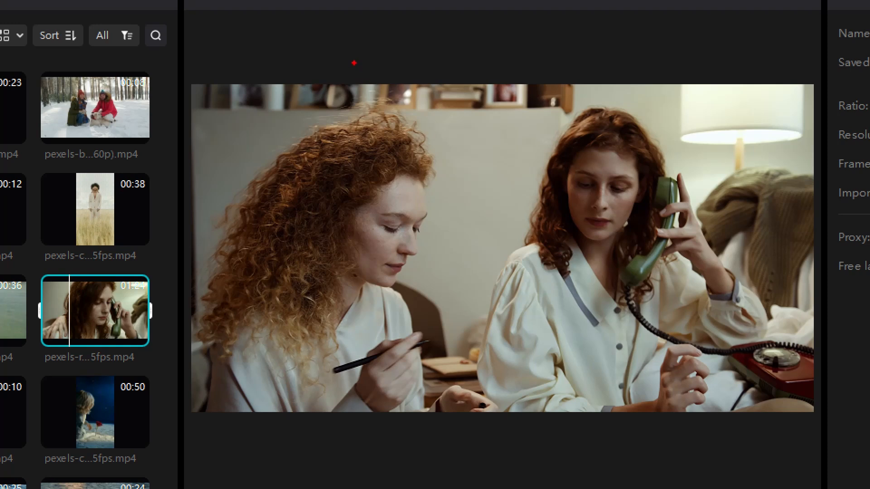
mouse_move(347, 93)
left_mouse_down()
mouse_move(346, 63)
mouse_move(385, 89)
mouse_move(419, 83)
mouse_move(433, 67)
mouse_move(430, 74)
mouse_move(450, 85)
mouse_move(476, 57)
left_mouse_up()
mouse_move(542, 48)
left_mouse_down()
mouse_move(540, 75)
mouse_move(572, 63)
mouse_move(585, 74)
mouse_move(606, 58)
mouse_move(655, 76)
left_mouse_up()
mouse_move(467, 132)
left_mouse_down()
mouse_move(469, 165)
mouse_move(494, 115)
left_mouse_up()
mouse_move(489, 135)
left_mouse_down()
mouse_move(489, 154)
mouse_move(506, 136)
mouse_move(537, 152)
mouse_move(552, 113)
mouse_move(571, 129)
mouse_move(591, 129)
mouse_move(608, 155)
left_mouse_up()
left_click_drag(458, 190, 584, 164)
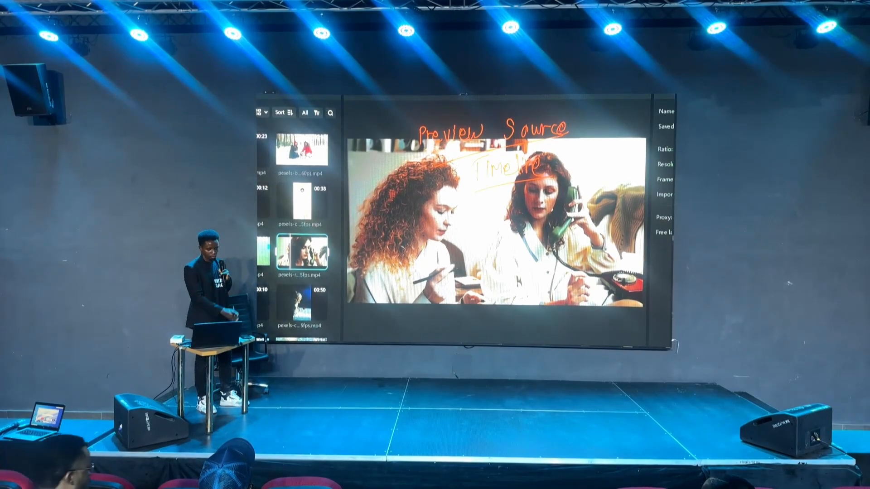
key("Escape")
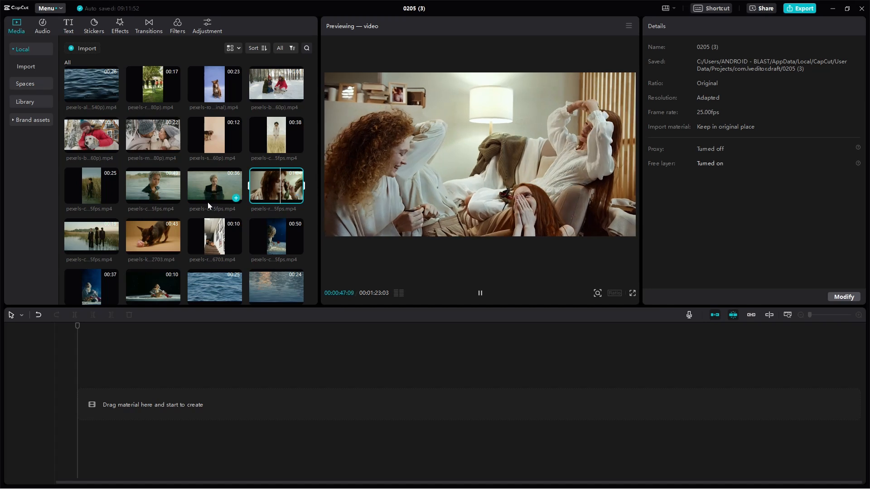
Place the two clips of the woman in water and the telephone clip end to end on the main timeline track
left_click_drag(222, 186, 180, 379)
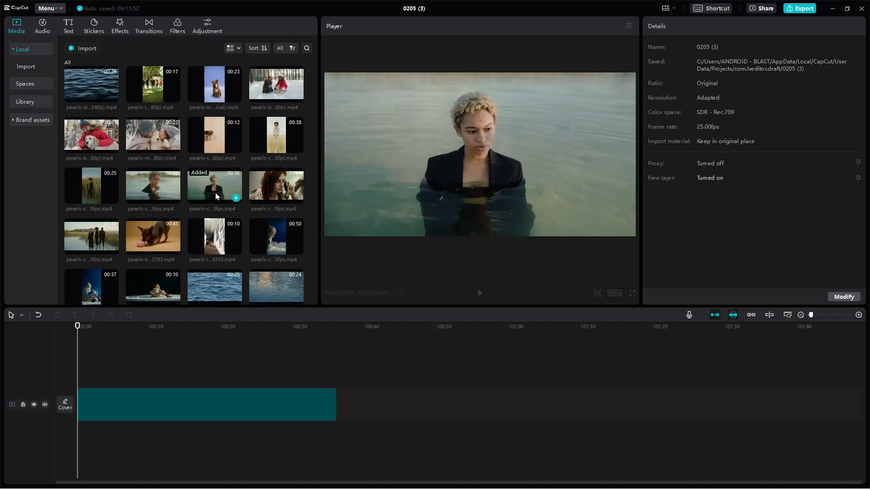
left_click_drag(168, 195, 341, 400)
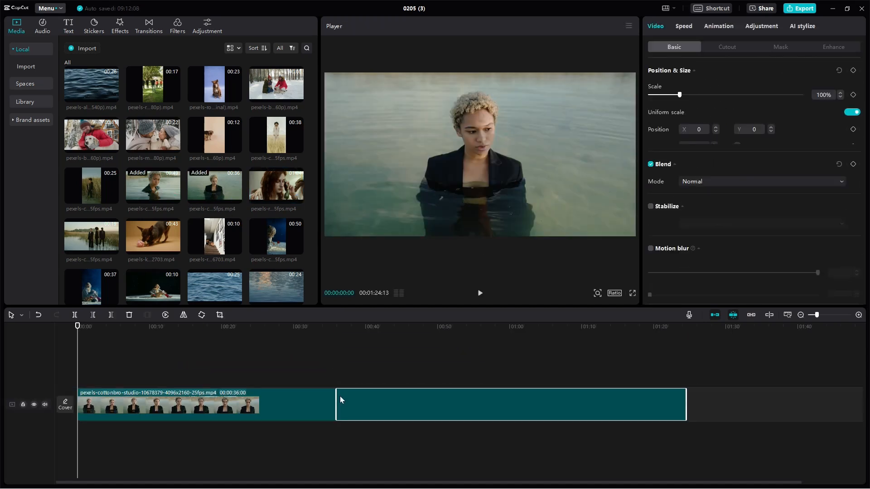
mouse_move(282, 183)
left_click_drag(282, 182, 683, 384)
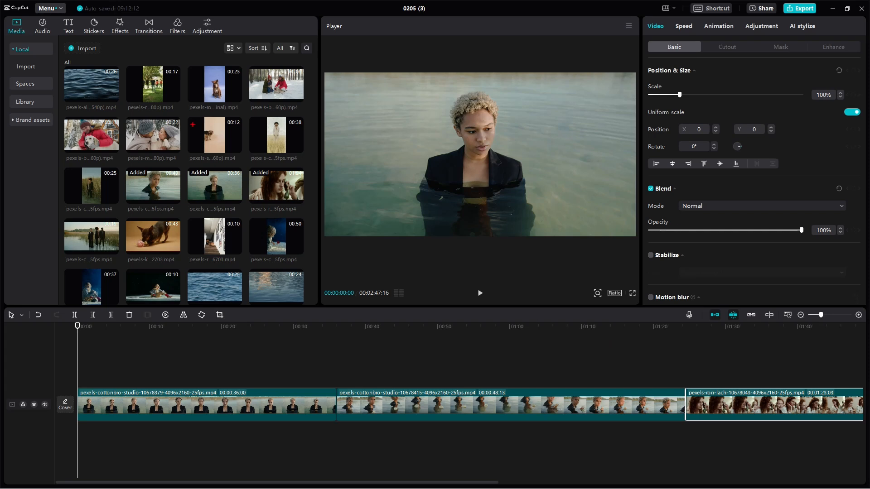
Circle the local media thumbnails in red ink and handwrite "Media Pool" above them
mouse_move(216, 70)
left_mouse_down()
mouse_move(158, 73)
mouse_move(95, 170)
mouse_move(109, 291)
mouse_move(207, 324)
mouse_move(314, 267)
mouse_move(301, 119)
mouse_move(205, 86)
left_mouse_up()
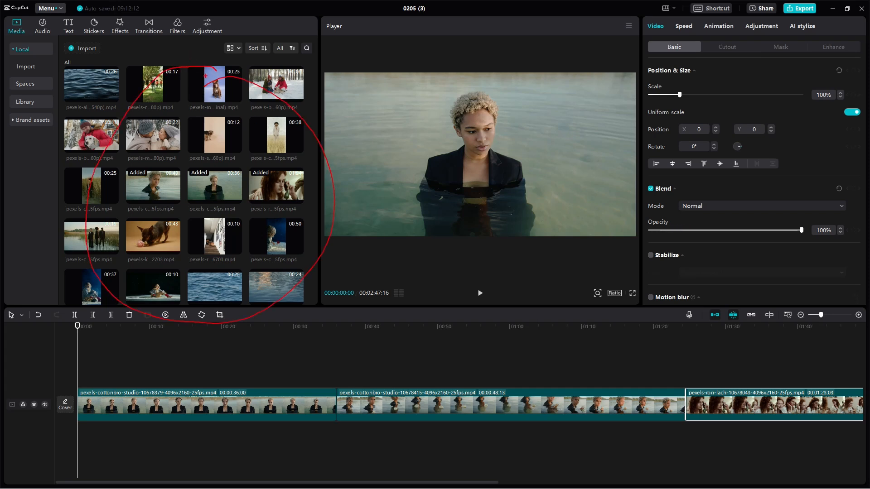
left_click_drag(139, 53, 164, 63)
left_click(169, 61)
left_click_drag(171, 49, 185, 63)
left_click(184, 47)
left_click_drag(195, 56, 203, 60)
mouse_move(218, 44)
left_mouse_down()
mouse_move(220, 61)
mouse_move(219, 52)
left_mouse_up()
left_click_drag(229, 53, 230, 54)
left_click_drag(242, 53, 265, 61)
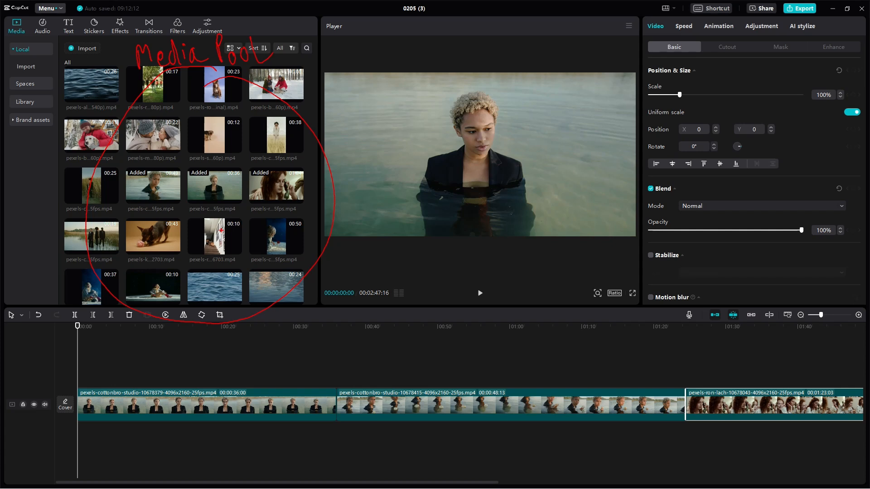
Circle the player preview in red, handwrite "Preview Source" above it and draw an arrow from the label towards the media pool
mouse_move(561, 79)
left_mouse_down()
mouse_move(450, 64)
mouse_move(346, 213)
mouse_move(585, 222)
left_mouse_up()
mouse_move(386, 60)
left_mouse_down()
mouse_move(393, 36)
mouse_move(401, 53)
mouse_move(414, 40)
mouse_move(413, 55)
mouse_move(427, 55)
mouse_move(433, 37)
mouse_move(445, 51)
mouse_move(454, 40)
mouse_move(544, 34)
mouse_move(555, 47)
left_mouse_up()
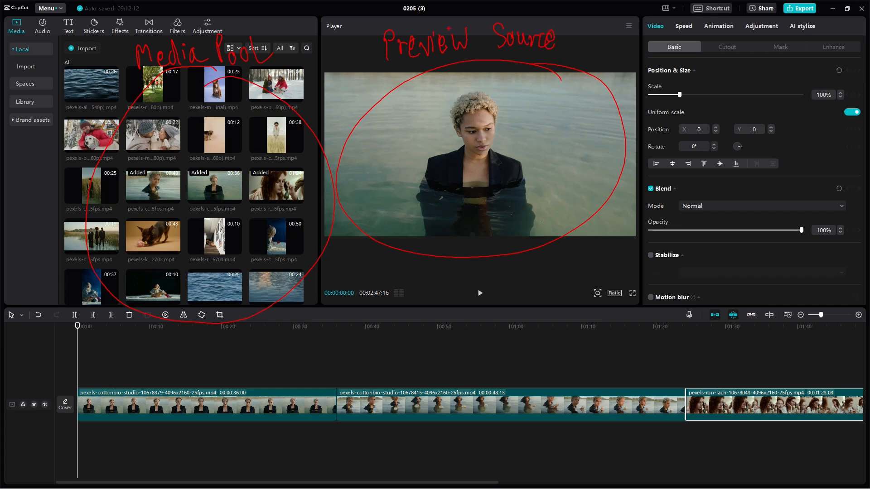
mouse_move(356, 39)
left_mouse_down()
mouse_move(313, 42)
mouse_move(337, 47)
left_mouse_up()
Handwrite "Timeline" in red over the preview image and draw an arrow from it down to the timeline
left_click_drag(524, 94, 523, 116)
mouse_move(516, 96)
left_mouse_down()
mouse_move(532, 91)
mouse_move(534, 114)
left_mouse_up()
mouse_move(538, 115)
left_mouse_down()
mouse_move(541, 98)
mouse_move(554, 109)
left_mouse_up()
mouse_move(558, 103)
left_mouse_down()
mouse_move(567, 108)
mouse_move(582, 88)
left_mouse_up()
mouse_move(582, 99)
left_mouse_down()
mouse_move(583, 109)
mouse_move(612, 111)
left_mouse_up()
left_click_drag(574, 137, 582, 340)
left_click_drag(576, 323, 588, 325)
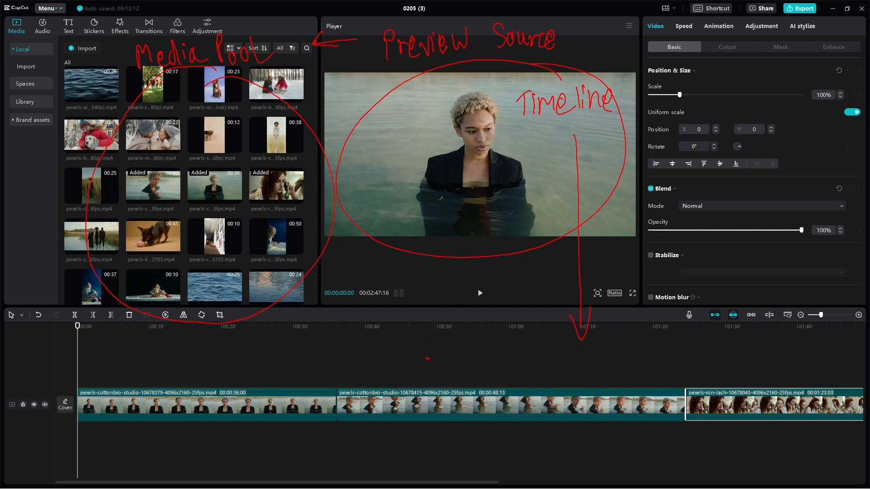
Circle the clips on the timeline in red and handwrite the label "Timeline" beside the circle
mouse_move(457, 340)
left_mouse_down()
mouse_move(559, 434)
mouse_move(436, 351)
left_mouse_up()
mouse_move(610, 355)
left_mouse_down()
mouse_move(607, 375)
mouse_move(624, 347)
left_mouse_up()
left_click_drag(622, 361, 625, 373)
mouse_move(630, 360)
left_mouse_down()
mouse_move(654, 358)
mouse_move(679, 374)
left_mouse_up()
mouse_move(684, 352)
left_mouse_down()
mouse_move(677, 374)
mouse_move(689, 359)
mouse_move(713, 375)
left_mouse_up()
left_click(720, 372)
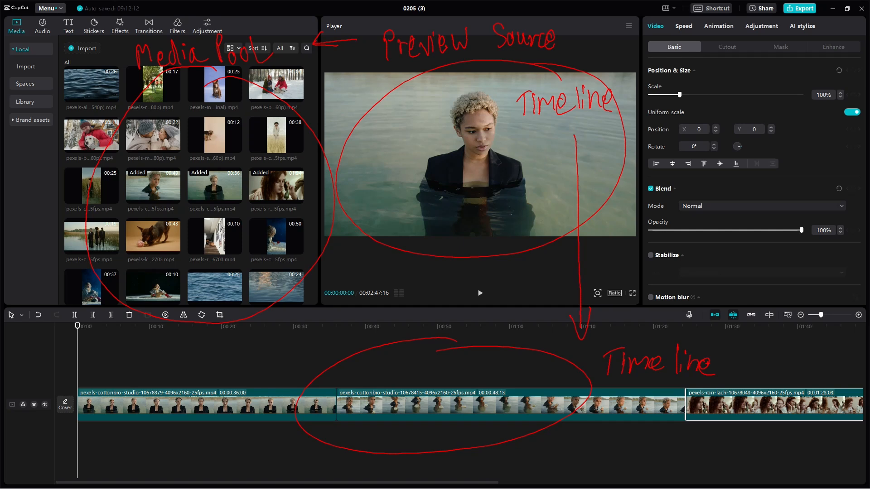
Circle the selected clip's property settings in red, label them "Details", and clear all the annotations
mouse_move(776, 64)
left_mouse_down()
mouse_move(686, 95)
mouse_move(856, 154)
mouse_move(763, 75)
left_mouse_up()
mouse_move(708, 86)
left_mouse_down()
mouse_move(707, 100)
mouse_move(773, 93)
left_mouse_up()
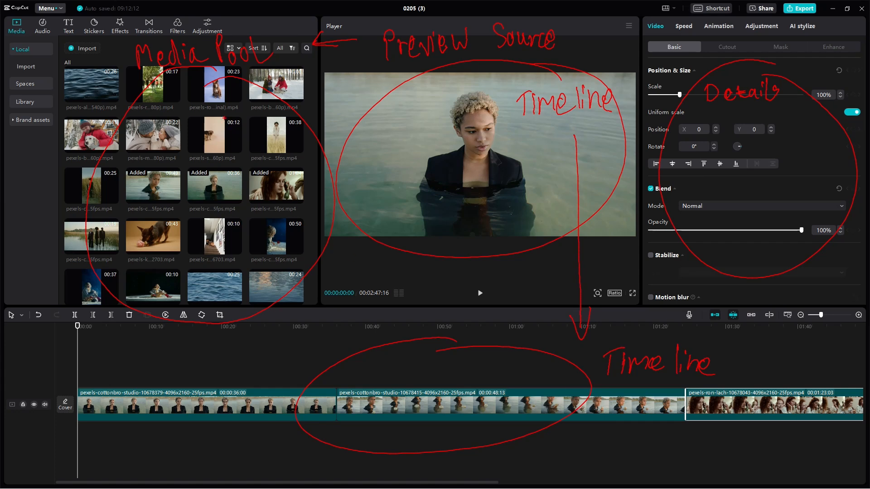
key("Escape")
Preview the clip of the couple with a dog in the snow, circle the project details in red and point an arrow at the saved path
key("super")
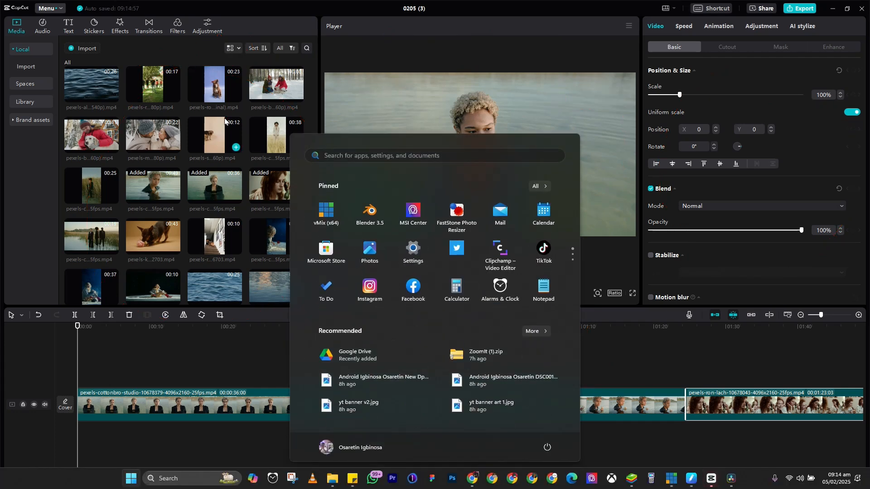
left_click(287, 100)
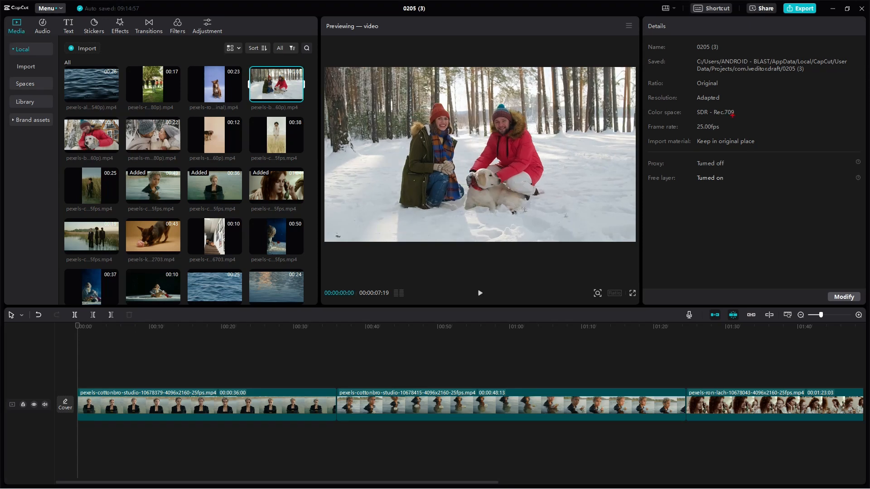
mouse_move(785, 40)
left_mouse_down()
mouse_move(657, 58)
mouse_move(838, 109)
mouse_move(727, 28)
left_mouse_up()
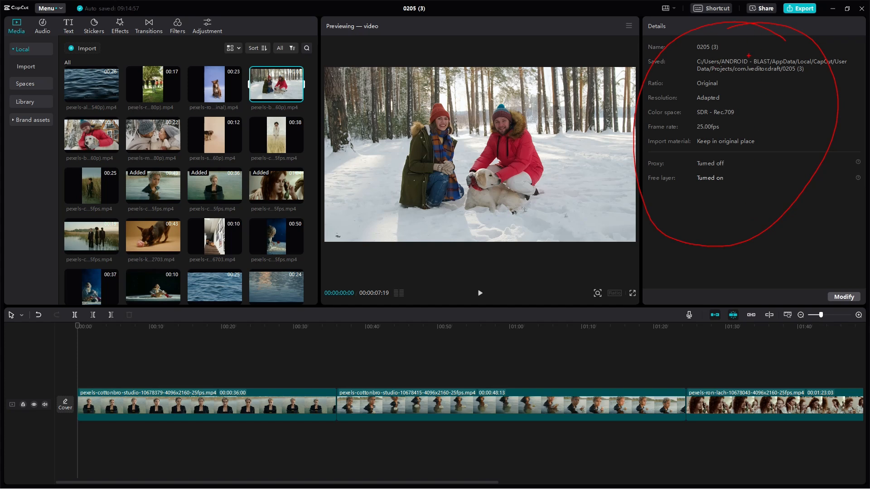
left_click_drag(755, 50, 754, 57)
left_click_drag(750, 47, 759, 46)
Handwrite the resolutions "3160 x 2" and "1920 x 1080" in red beside the project details
mouse_move(751, 89)
left_mouse_down()
mouse_move(770, 91)
mouse_move(791, 94)
left_mouse_up()
left_click_drag(803, 94, 807, 103)
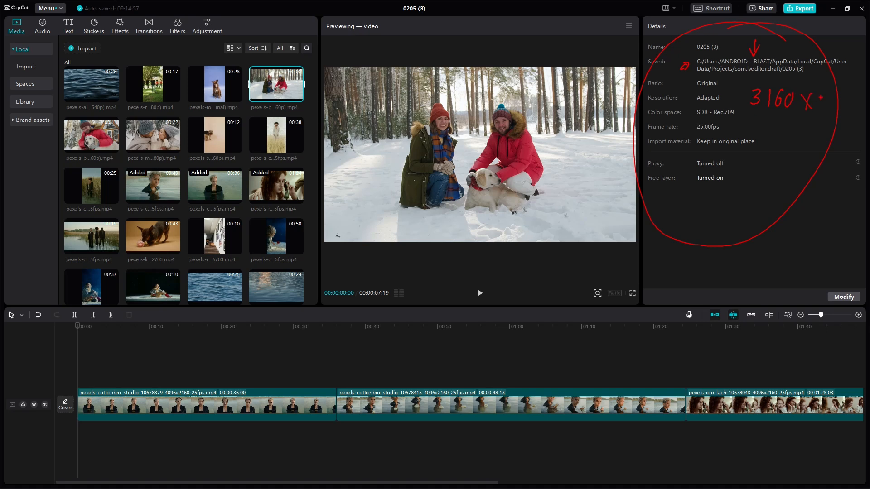
left_click_drag(821, 94, 826, 103)
mouse_move(761, 130)
left_mouse_down()
mouse_move(761, 143)
mouse_move(770, 130)
mouse_move(773, 149)
mouse_move(793, 133)
left_mouse_up()
mouse_move(805, 132)
left_mouse_down()
mouse_move(814, 143)
mouse_move(807, 145)
left_mouse_up()
mouse_move(822, 130)
left_mouse_down()
mouse_move(839, 143)
mouse_move(851, 131)
left_mouse_up()
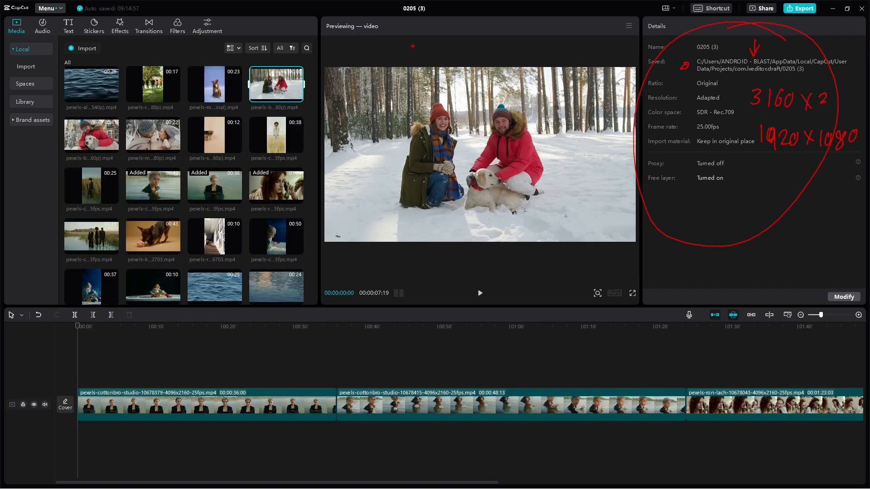
Handwrite "16 x 9" above the preview with a landscape rectangle and "9 x 16" below it with a portrait rectangle
mouse_move(413, 45)
left_mouse_down()
mouse_move(413, 63)
mouse_move(456, 60)
left_mouse_up()
mouse_move(455, 45)
left_mouse_down()
mouse_move(448, 60)
mouse_move(475, 54)
mouse_move(480, 64)
left_mouse_up()
mouse_move(429, 258)
left_mouse_down()
mouse_move(421, 262)
mouse_move(426, 278)
mouse_move(449, 278)
left_mouse_up()
mouse_move(449, 265)
left_mouse_down()
mouse_move(437, 278)
mouse_move(467, 274)
left_mouse_up()
mouse_move(503, 247)
left_mouse_down()
mouse_move(502, 295)
mouse_move(528, 246)
mouse_move(533, 301)
left_mouse_up()
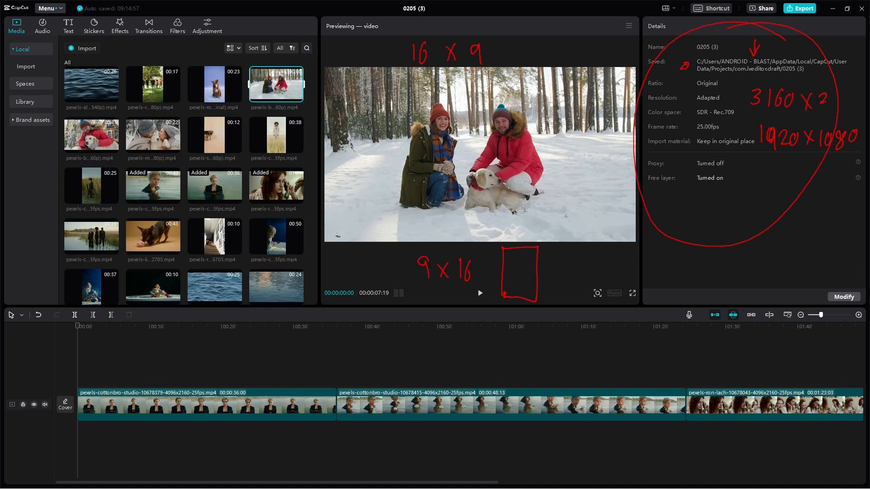
mouse_move(505, 48)
left_mouse_down()
mouse_move(503, 69)
mouse_move(553, 46)
left_mouse_up()
mouse_move(552, 46)
left_mouse_down()
mouse_move(553, 66)
mouse_move(502, 69)
left_mouse_up()
Strike out "3160 x 2" in red ink and underline "1920 x 1080" in the project details
mouse_move(746, 101)
left_mouse_down()
mouse_move(737, 99)
mouse_move(819, 103)
left_mouse_up()
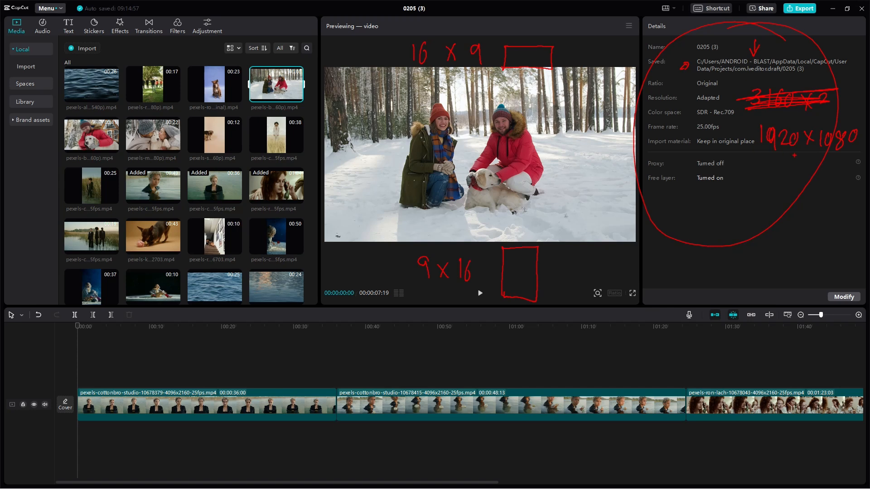
mouse_move(743, 164)
left_mouse_down()
mouse_move(744, 181)
mouse_move(764, 171)
mouse_move(725, 183)
mouse_move(782, 157)
left_mouse_up()
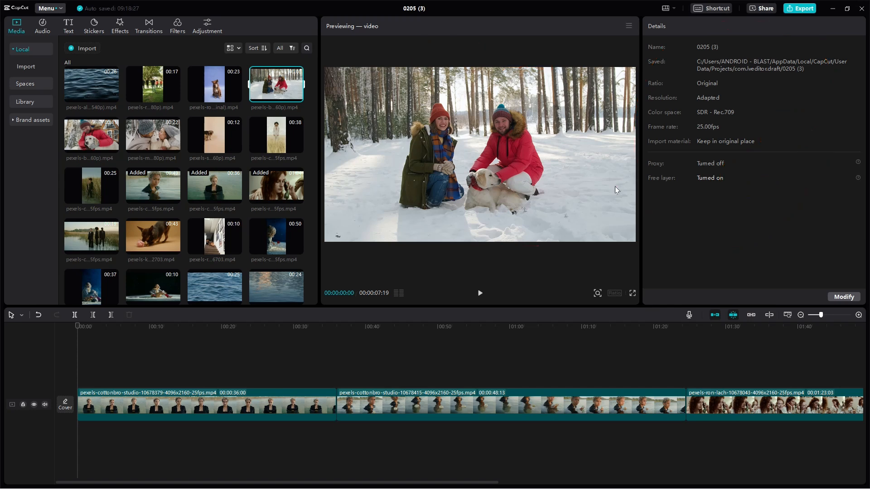
Preview the vertical clip of the sitting brown dog and mark its height as 16 and its width as 9 with red arrows
left_click(213, 97)
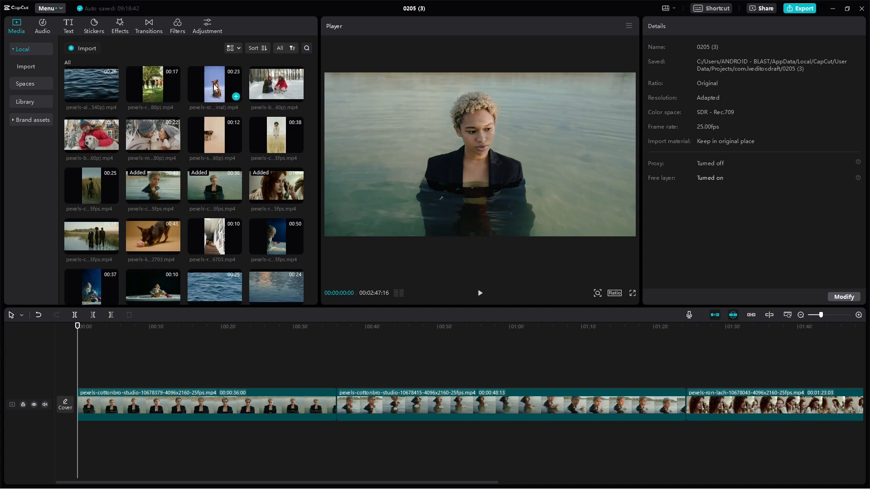
left_click(207, 73)
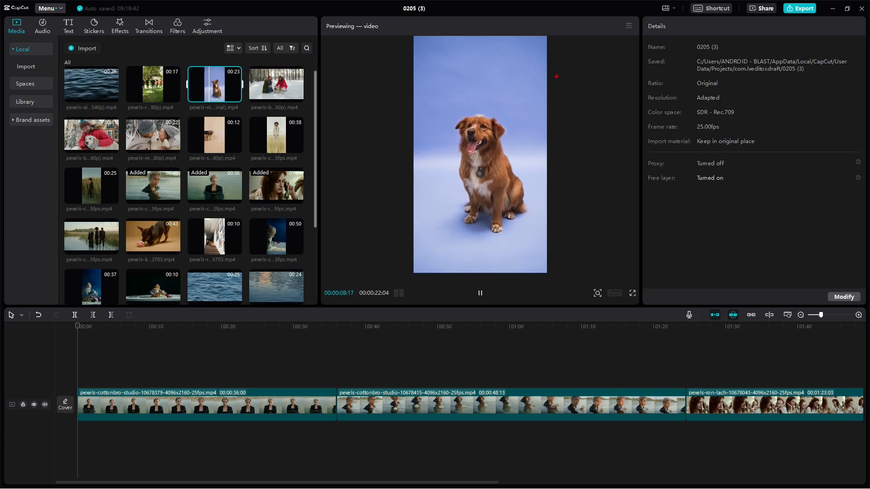
left_click_drag(485, 278, 489, 303)
left_click_drag(369, 123, 369, 148)
left_click_drag(379, 132, 379, 133)
mouse_move(399, 80)
left_mouse_down()
mouse_move(405, 190)
mouse_move(397, 82)
mouse_move(409, 103)
left_mouse_up()
left_click_drag(406, 186, 416, 186)
mouse_move(431, 282)
left_mouse_down()
mouse_move(512, 269)
mouse_move(505, 275)
left_mouse_up()
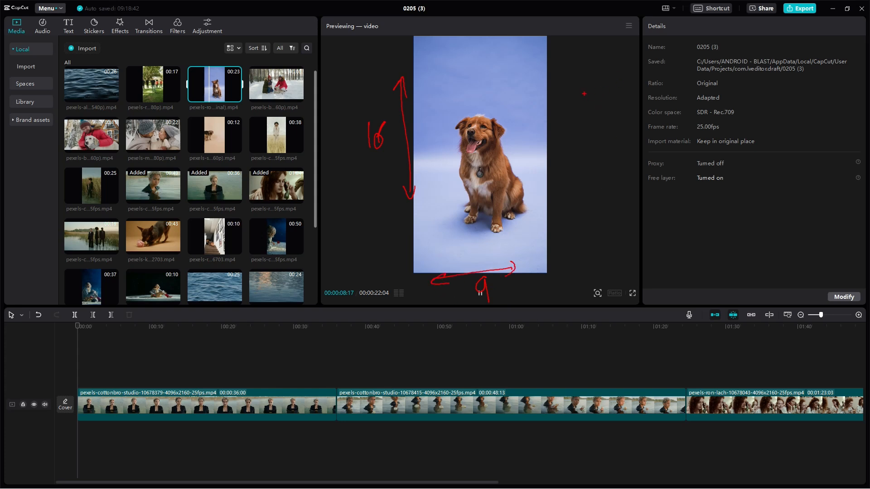
Handwrite another red note beside the dog preview, clear the annotations and show the timeline footage in the player
left_click_drag(577, 99, 577, 116)
mouse_move(583, 102)
left_mouse_down()
mouse_move(594, 111)
mouse_move(584, 113)
left_mouse_up()
left_click_drag(604, 92, 601, 110)
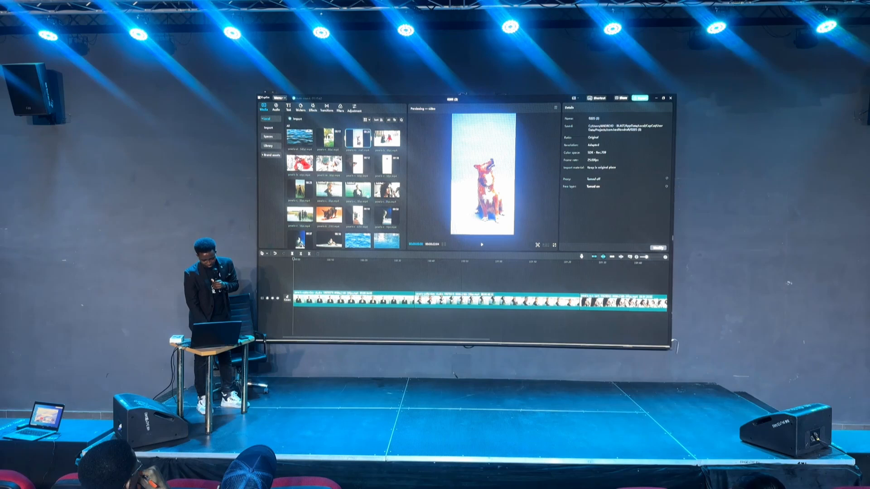
left_click(500, 234)
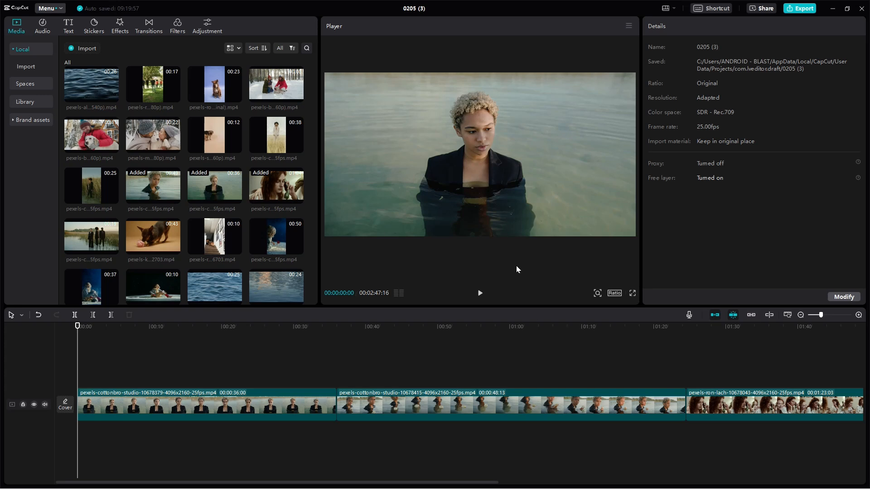
Draw a red portrait-shaped frame around the woman in the water in the player, and clear the drawing
mouse_move(293, 170)
left_click_drag(426, 68, 444, 250)
mouse_move(519, 73)
left_mouse_down()
mouse_move(541, 230)
mouse_move(443, 254)
left_mouse_up()
left_click_drag(428, 80, 524, 77)
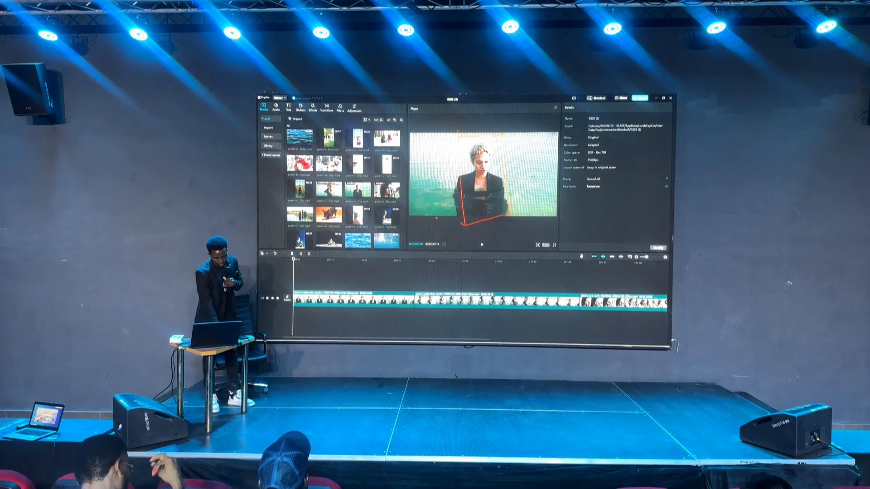
key("Escape")
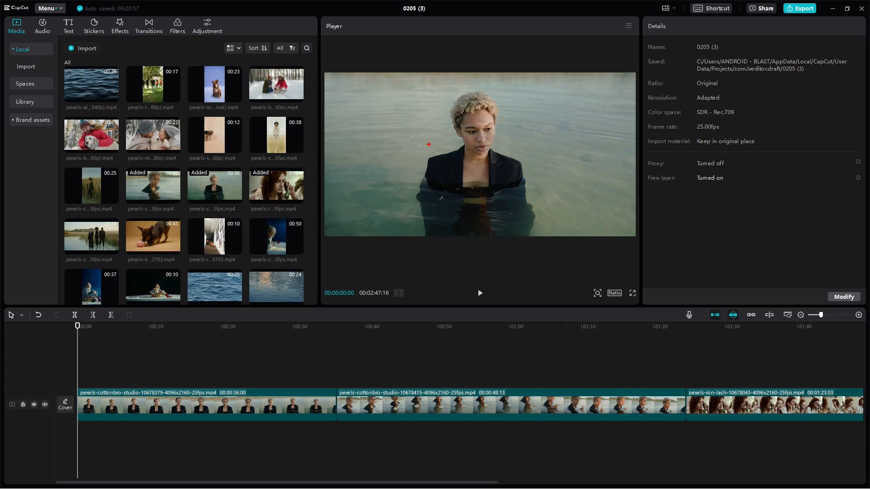
Handwrite "1920 x 1080" in red above the preview of the woman in the water, and clear the annotation
mouse_move(414, 48)
left_mouse_down()
mouse_move(428, 66)
mouse_move(436, 53)
mouse_move(443, 62)
mouse_move(479, 66)
left_mouse_up()
mouse_move(478, 52)
left_mouse_down()
mouse_move(470, 66)
mouse_move(496, 53)
left_mouse_up()
left_click_drag(513, 49, 532, 52)
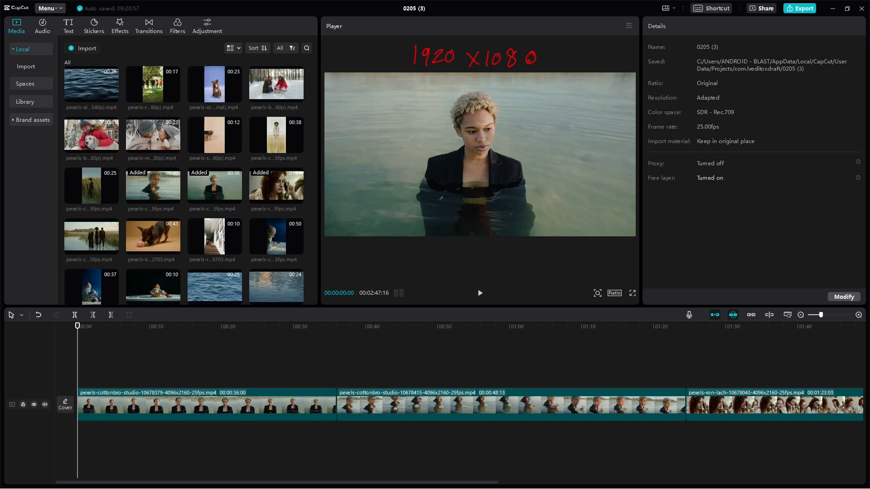
mouse_move(596, 43)
left_mouse_down()
mouse_move(598, 62)
mouse_move(612, 58)
left_mouse_up()
key("Escape")
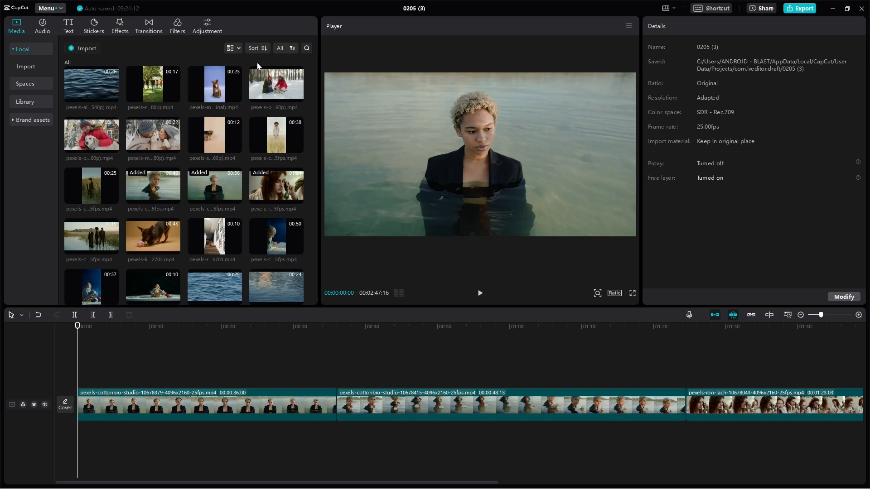
Review the aspect ratio presets offered for the project's player
left_click(615, 293)
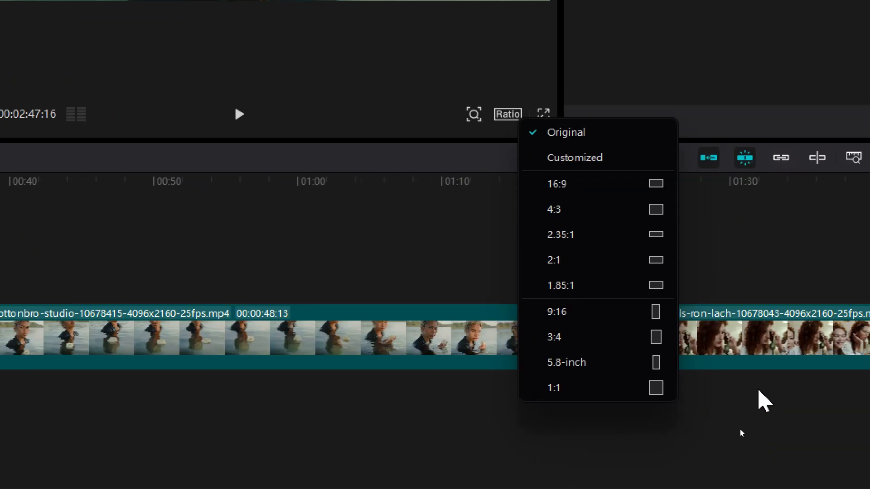
left_click(800, 397)
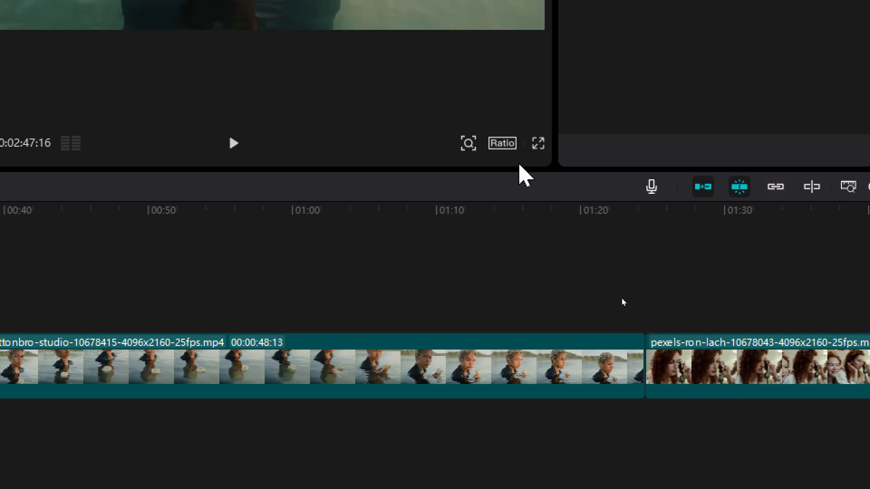
left_click(503, 116)
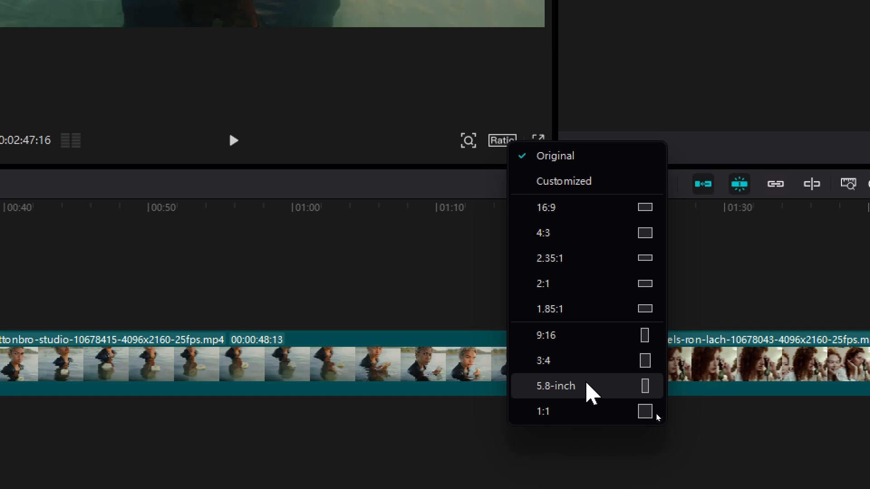
Set the player's aspect ratio to 16:9 and maximize the editor window
left_click(585, 208)
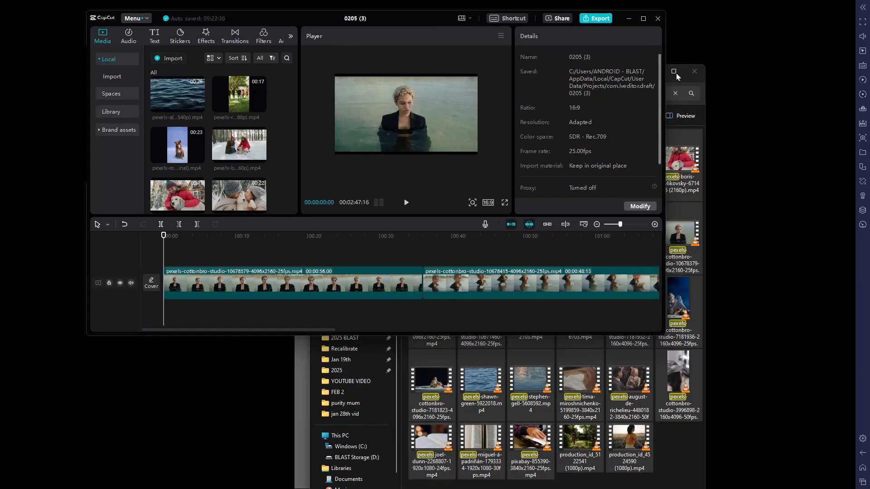
left_click(643, 18)
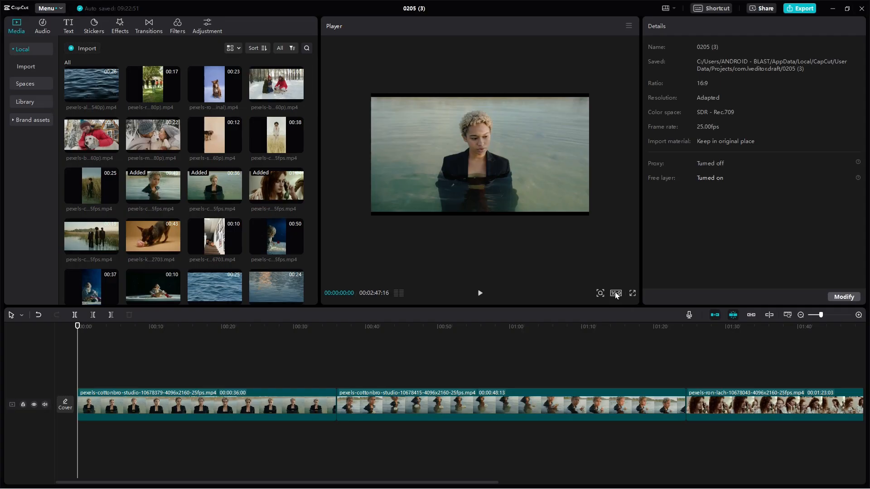
left_click(615, 293)
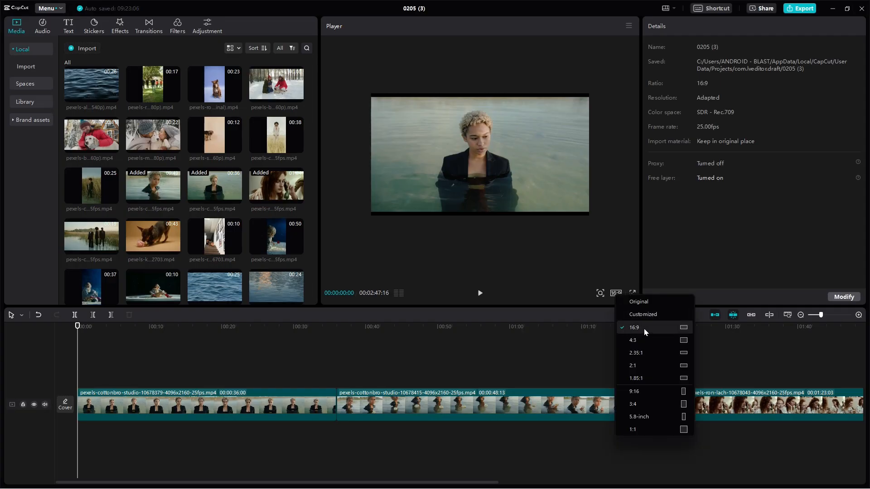
left_click(640, 315)
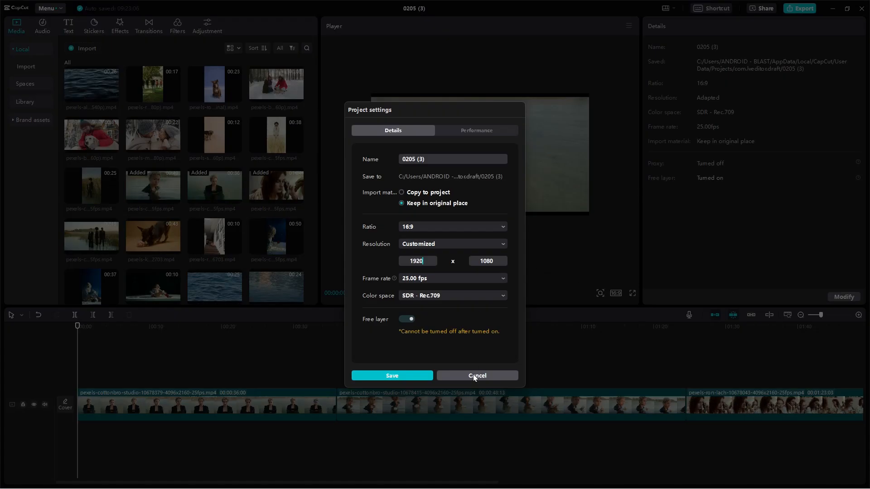
left_click(475, 376)
Open the project settings through the customized ratio option and rename the project "Winlos Editing Training"
left_click(616, 296)
left_click(636, 313)
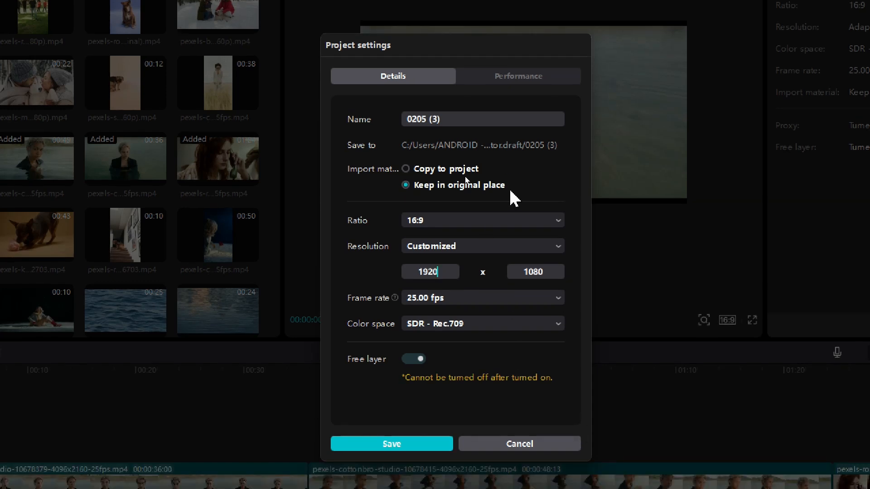
left_click(442, 120)
key("BackSpace")
key("BackSpace")
key("BackSpace")
key("BackSpace")
key("BackSpace")
key("BackSpace")
key("BackSpace")
key("BackSpace")
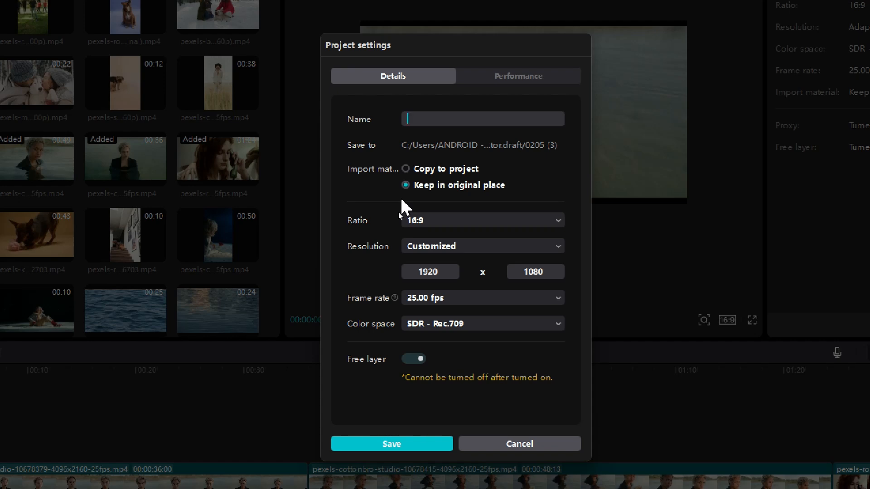
type("Winlos Editing TA")
key("BackSpace")
type("raining")
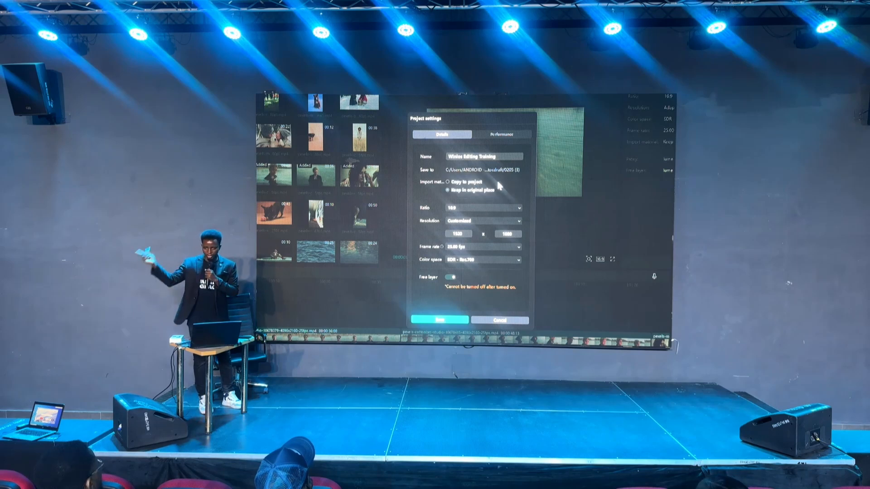
Choose the 16:9 ratio in the project settings and check the resolution options, leaving Adapted selected
left_click(468, 209)
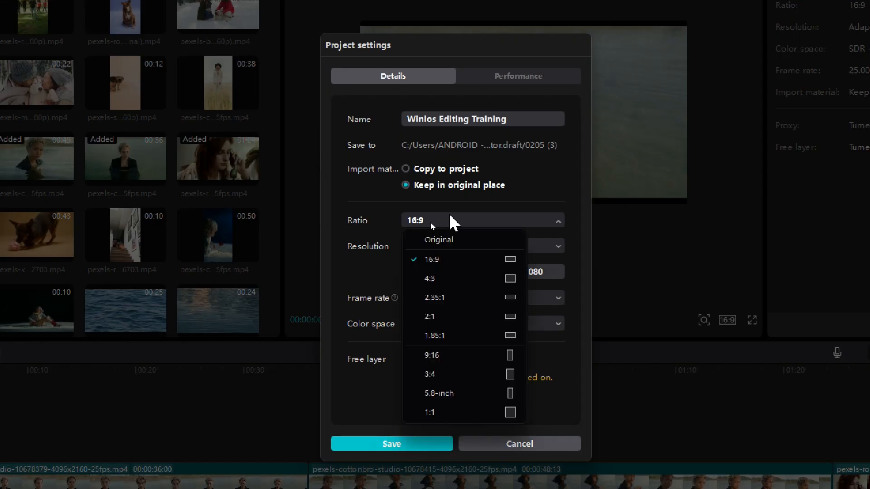
left_click(431, 255)
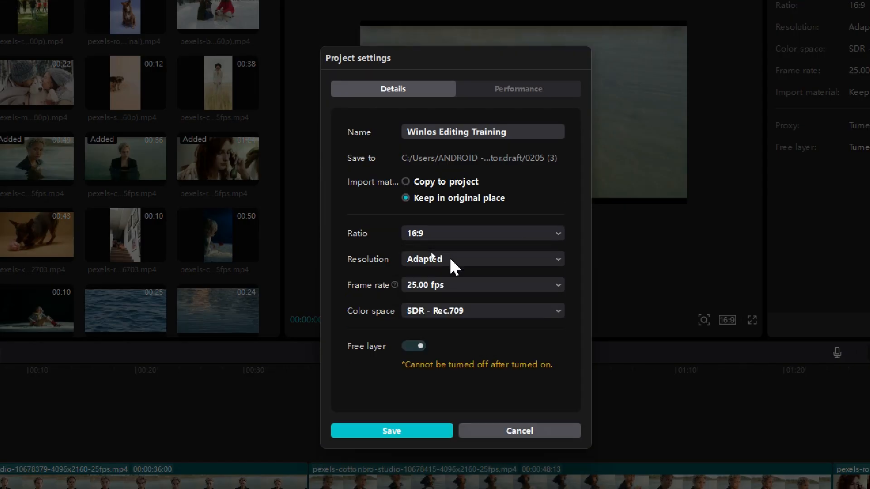
left_click(468, 253)
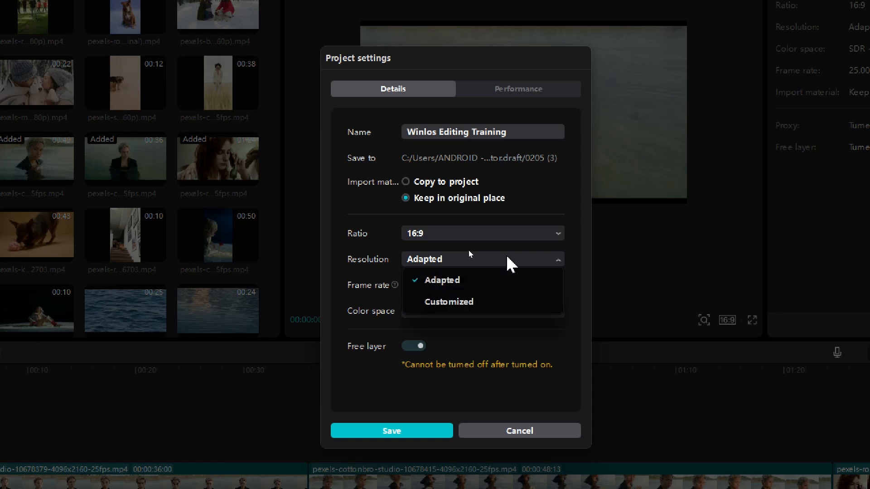
left_click(469, 252)
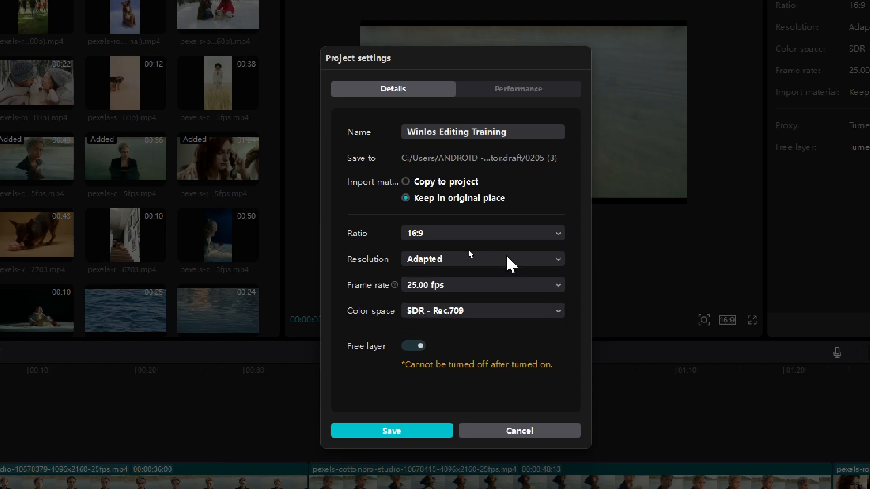
Review the project's frame rate, performance and color space options, keeping SDR - Rec.709 as the color space
left_click(474, 288)
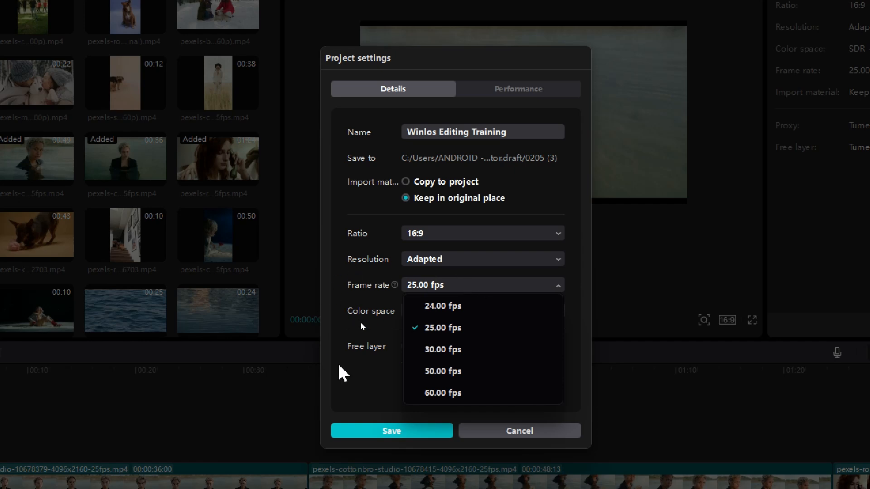
left_click(370, 291)
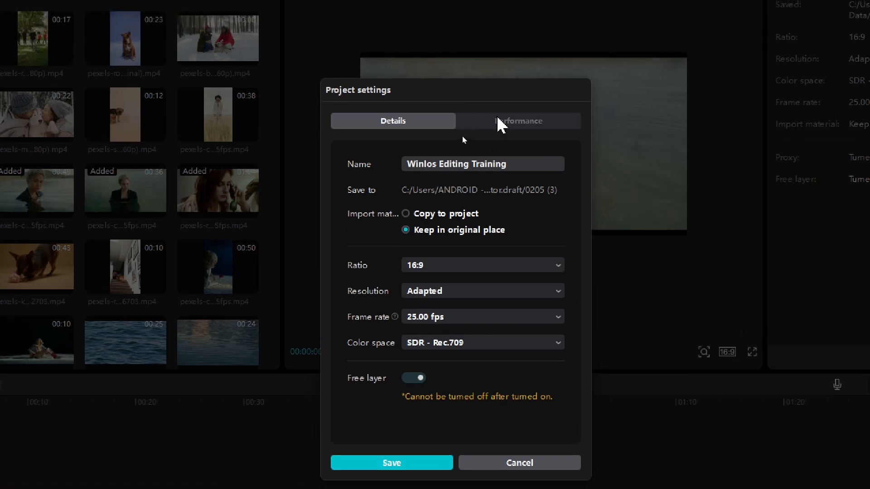
left_click(499, 103)
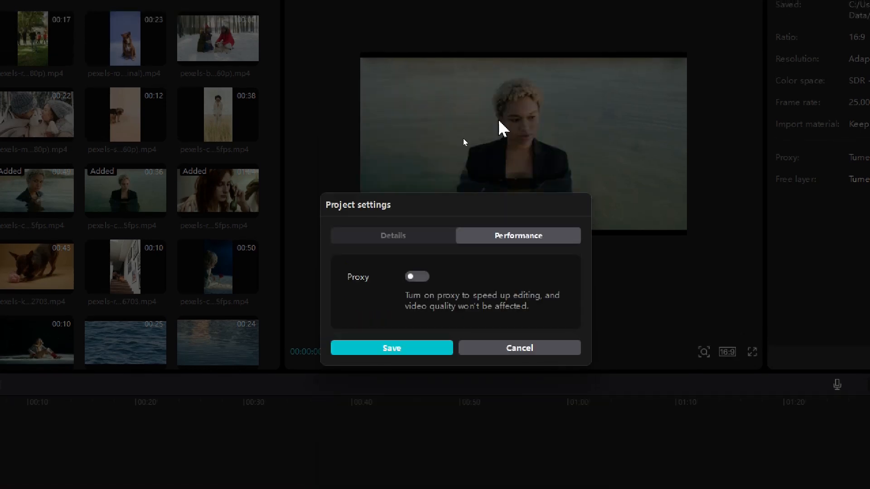
left_click(406, 239)
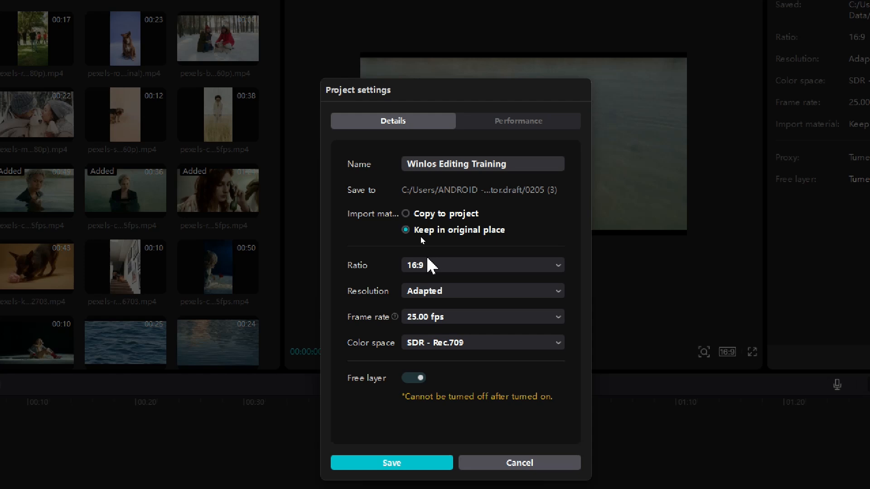
left_click(467, 342)
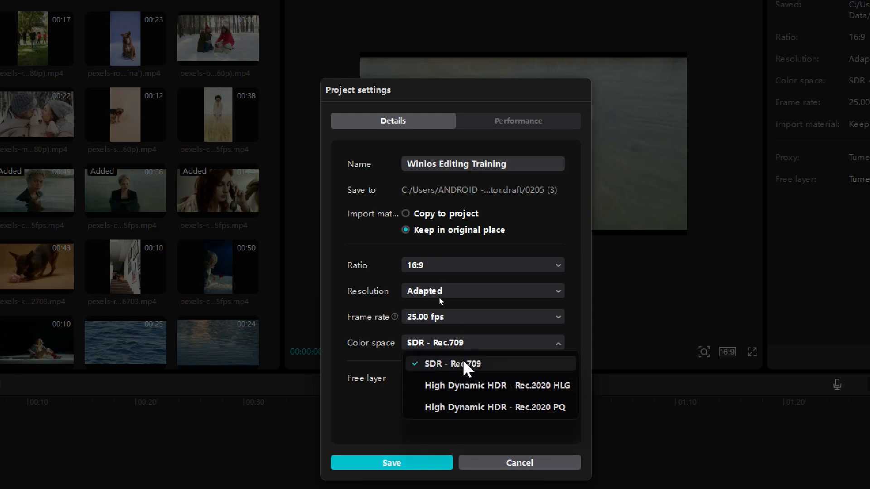
left_click(459, 368)
Set the project's frame rate to 24.00 fps and save the project settings
left_click(461, 318)
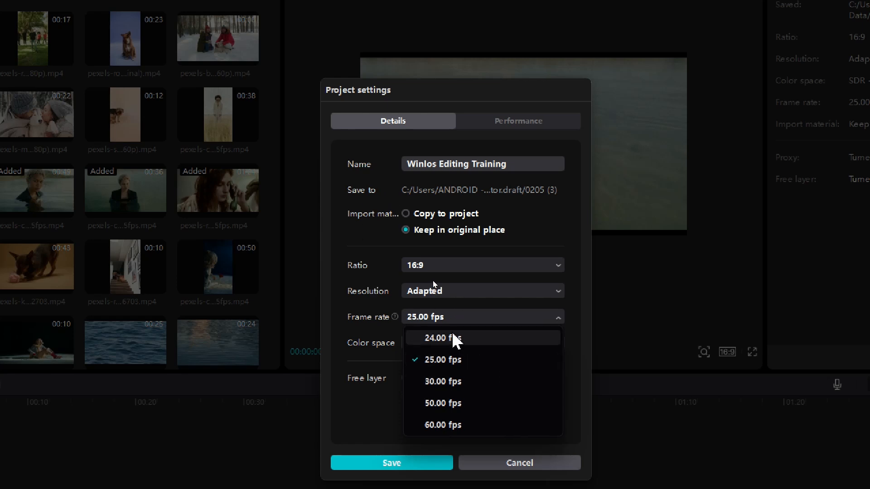
left_click(455, 339)
left_click(458, 343)
left_click(452, 328)
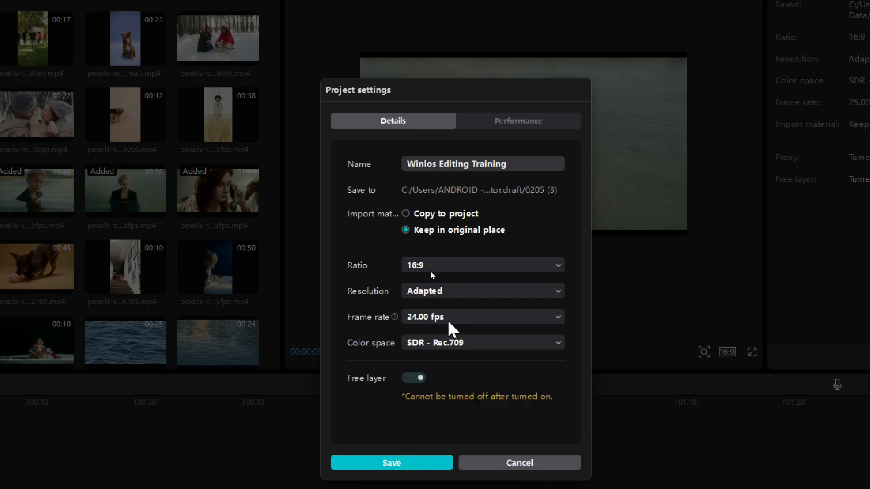
left_click(449, 319)
left_click(414, 340)
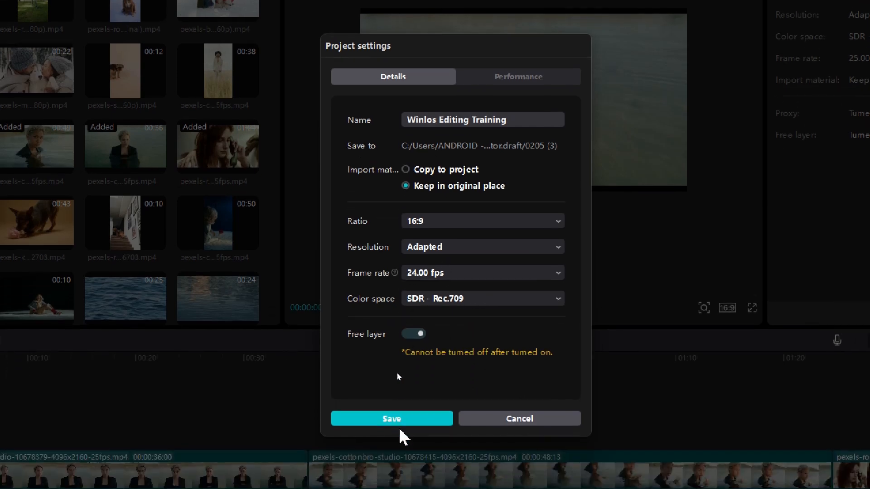
left_click(402, 417)
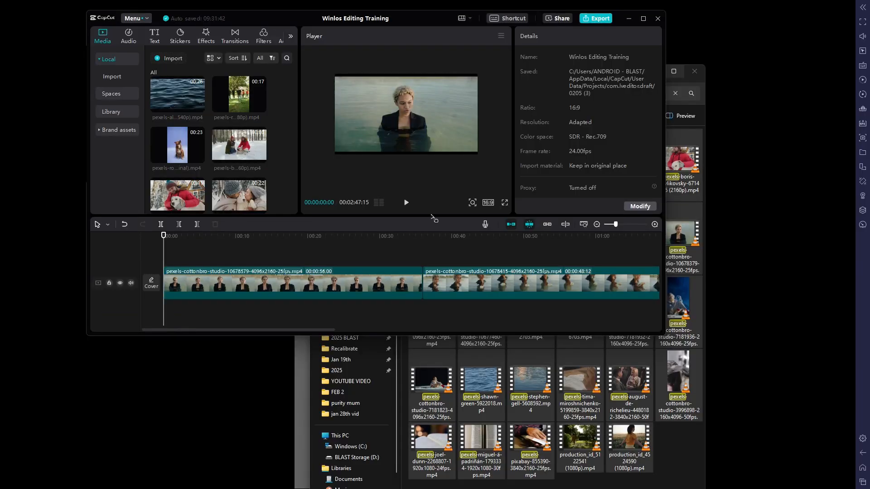
Maximize the editor window and handwrite "Bitrate" and "Mbps" in red above the player preview
left_click(646, 18)
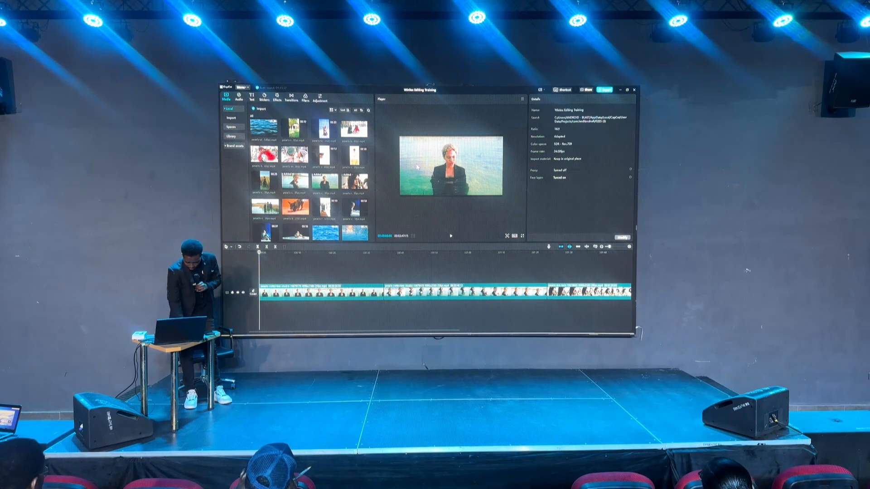
mouse_move(404, 117)
left_mouse_down()
mouse_move(403, 129)
mouse_move(437, 123)
left_mouse_up()
left_click(413, 119)
left_click_drag(439, 126, 445, 127)
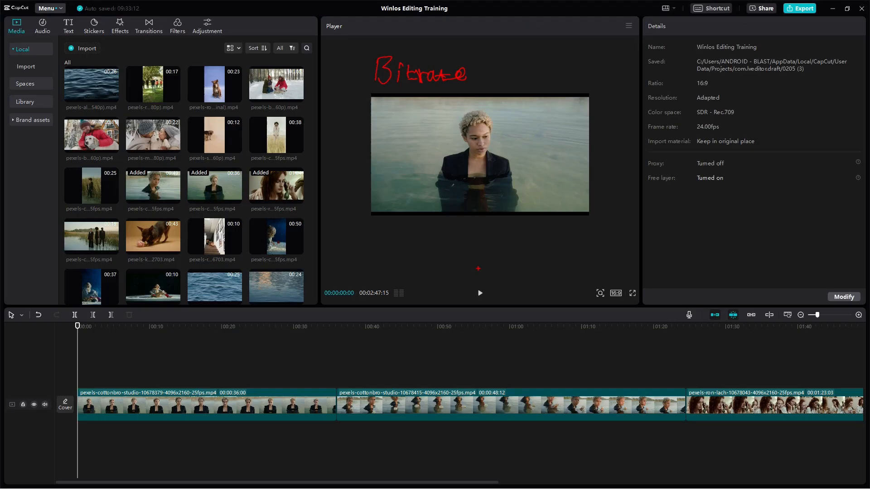
mouse_move(517, 66)
left_mouse_down()
mouse_move(516, 84)
mouse_move(522, 73)
mouse_move(562, 80)
left_mouse_up()
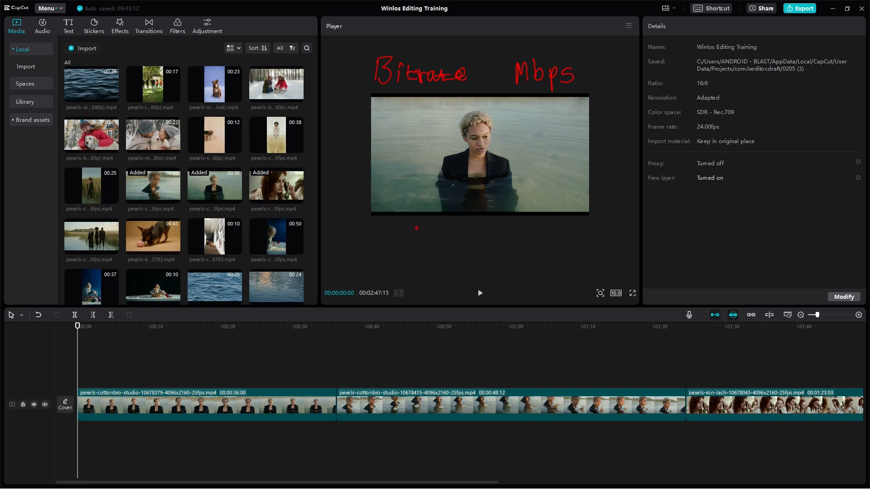
Handwrite "10 Mbps" and another red note below the player preview, and clear the annotations
left_click_drag(442, 240, 441, 257)
left_click_drag(450, 244, 475, 255)
mouse_move(481, 241)
left_mouse_down()
mouse_move(480, 255)
mouse_move(494, 260)
left_mouse_up()
left_click_drag(493, 244, 506, 257)
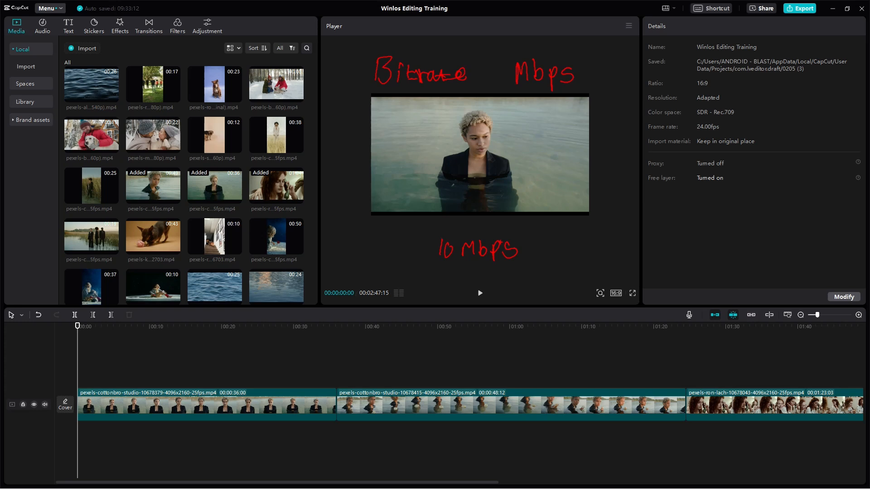
mouse_move(346, 234)
left_mouse_down()
mouse_move(362, 249)
mouse_move(368, 236)
mouse_move(386, 251)
left_mouse_up()
mouse_move(386, 235)
left_mouse_down()
mouse_move(397, 237)
mouse_move(392, 244)
left_mouse_up()
key("Escape")
key("super")
key("super")
Try a customized export bit rate of 20000 Kbps in the export settings, and cancel the export
left_click(800, 8)
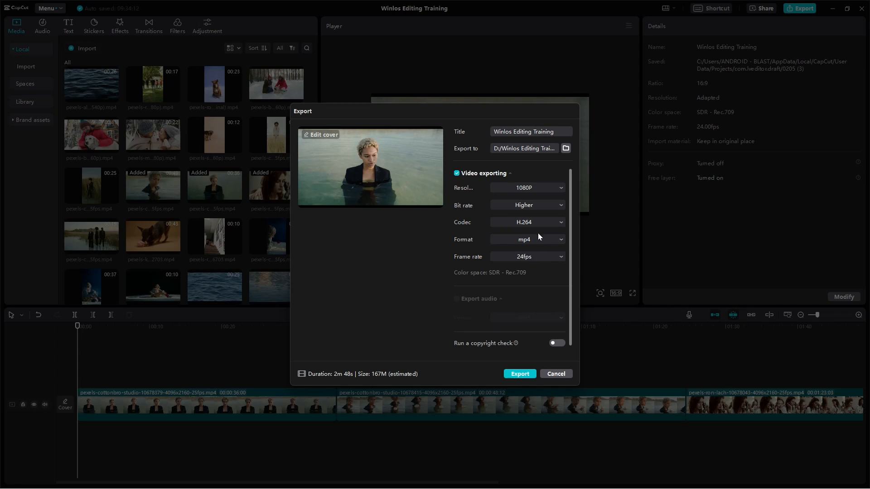
left_click(548, 206)
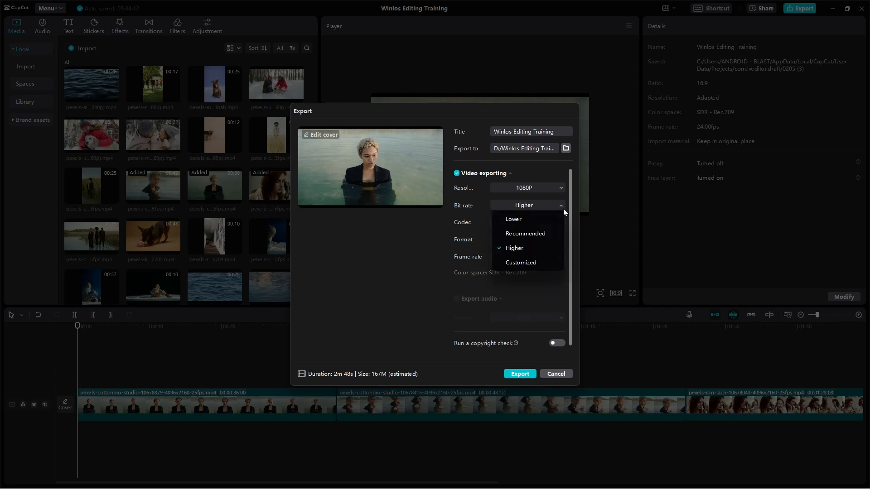
left_click(522, 263)
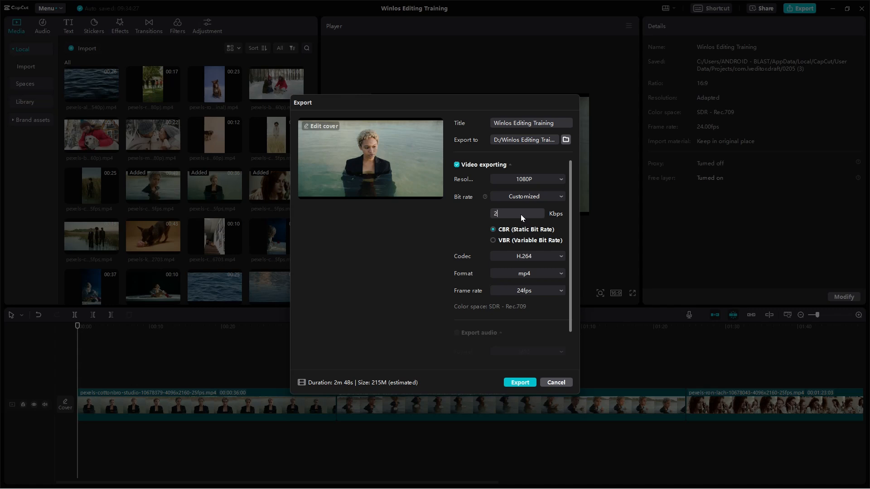
type("0000")
left_click(557, 383)
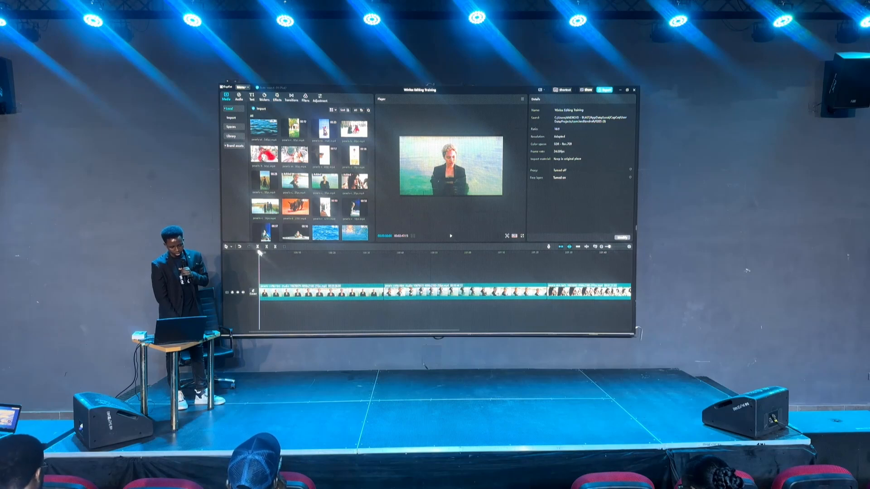
Scrub the playhead back and forth across the first two timeline clips to preview them
left_click_drag(260, 253, 366, 253)
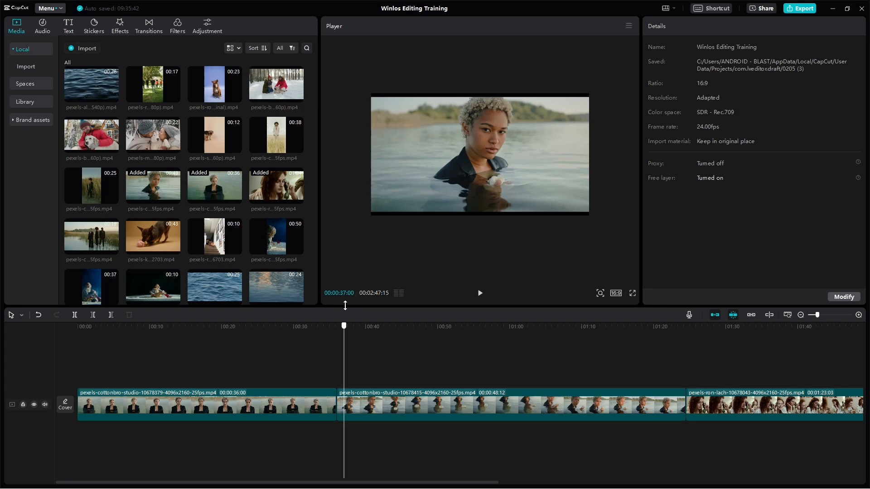
left_click_drag(344, 313, 144, 379)
left_click_drag(161, 377, 449, 315)
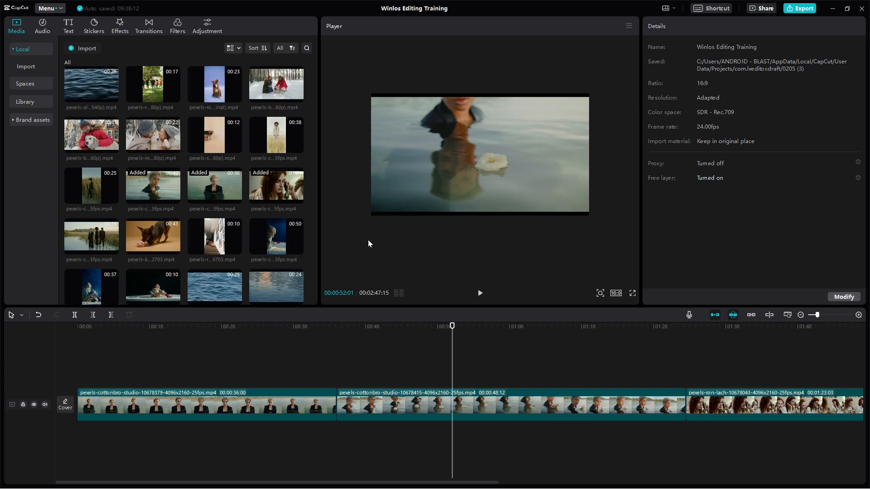
left_click_drag(453, 327, 162, 350)
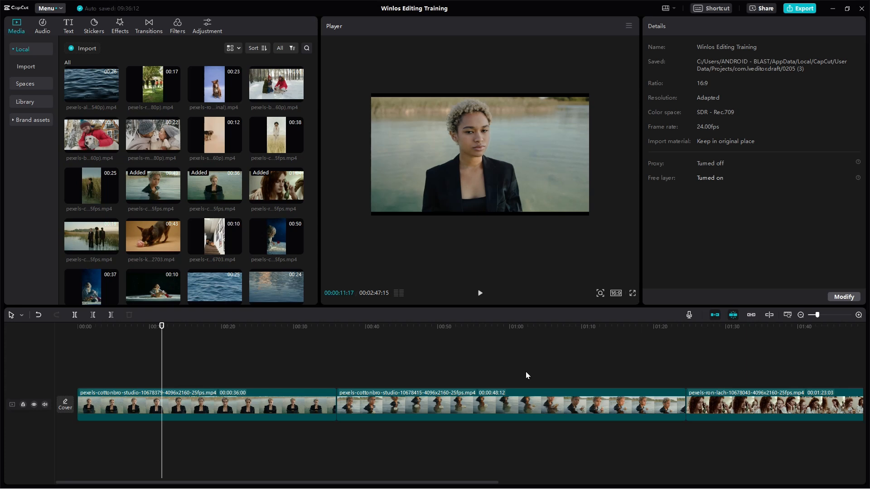
Try the second timeline clip at 20% and 30% opacity with the playhead over it, and restore it to 100%
left_click(549, 411)
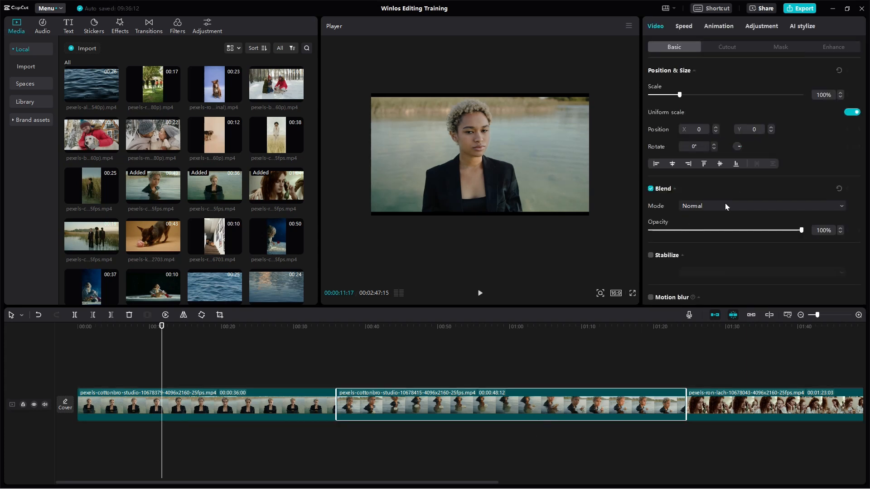
left_click_drag(800, 230, 764, 231)
left_click_drag(703, 232, 681, 245)
left_click_drag(163, 326, 421, 339)
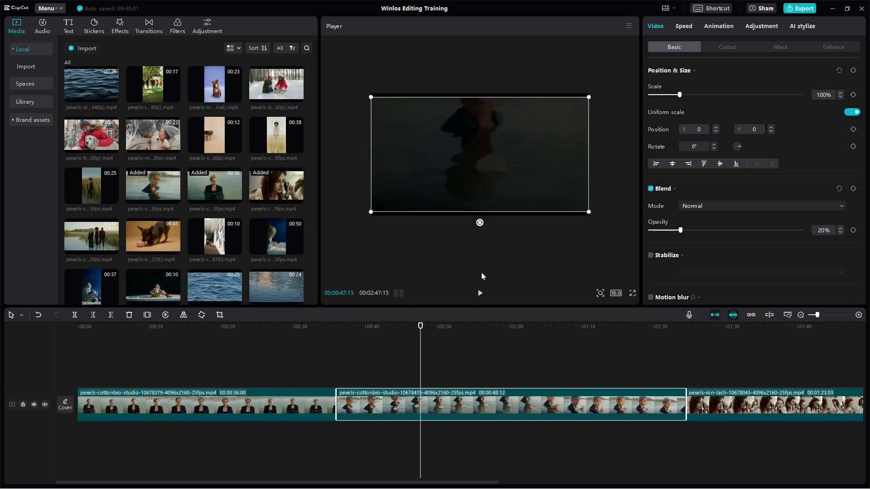
left_click_drag(679, 235, 696, 247)
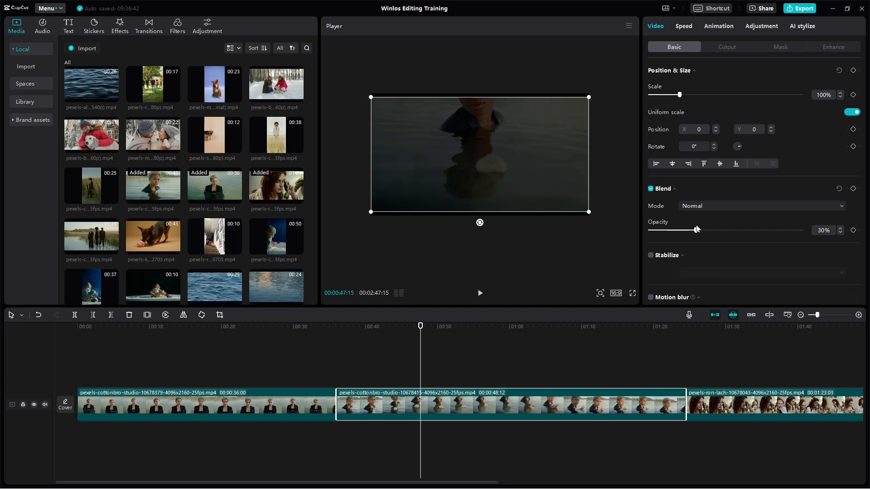
left_click_drag(697, 232, 817, 233)
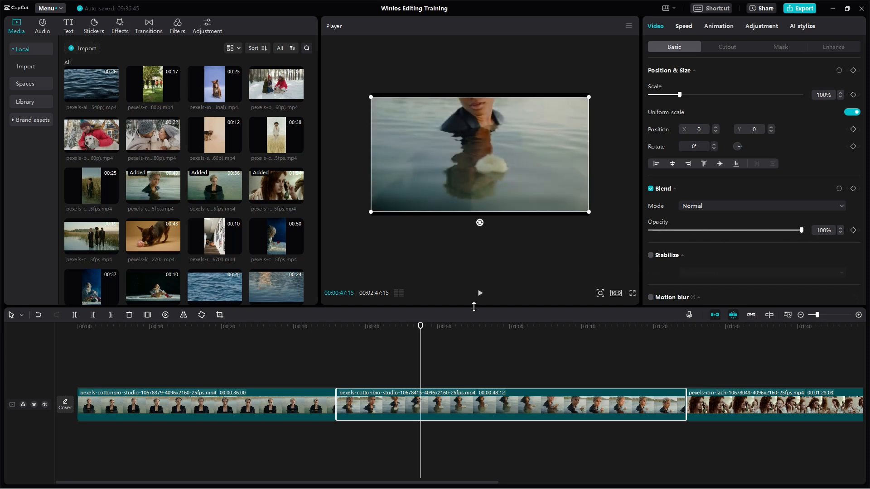
Park the playhead over the first timeline clip at about 31 seconds and set the selected second clip's scale to 134%
left_click_drag(431, 328, 306, 325)
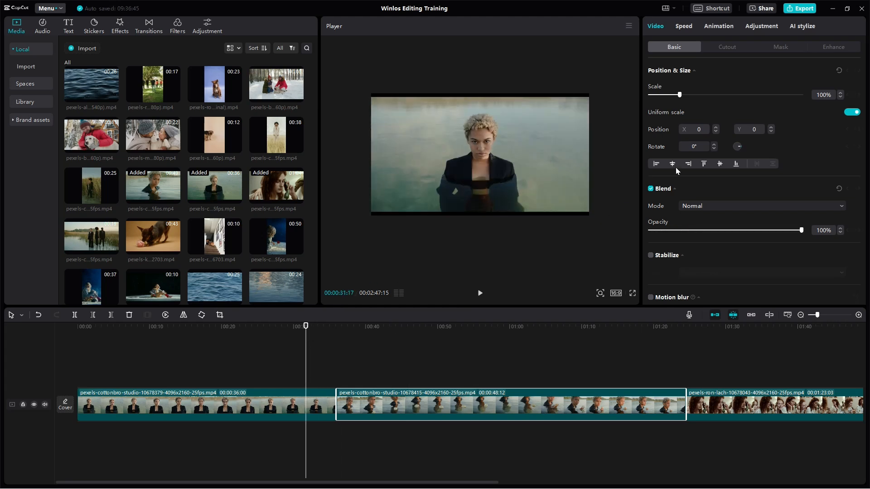
left_click_drag(680, 95, 690, 95)
left_click(306, 326)
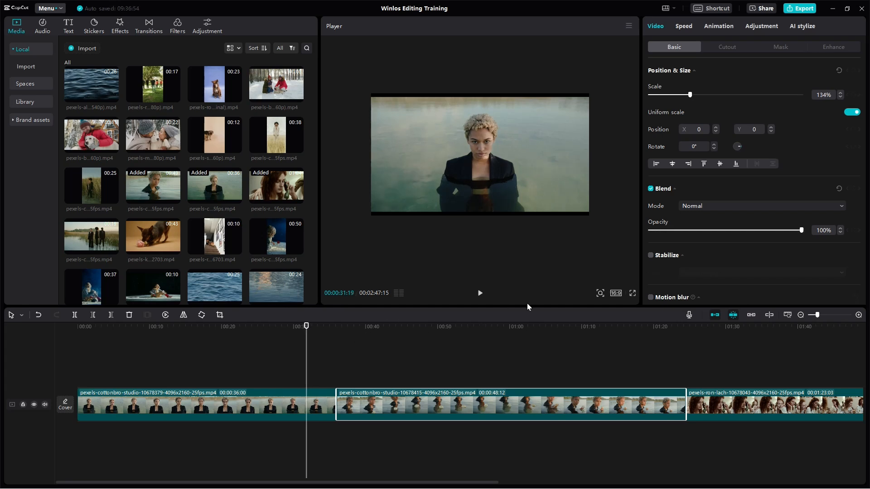
Preview different parts of the three timeline clips by moving the playhead between them and scrubbing through the first clip
left_click(568, 326)
left_click(694, 326)
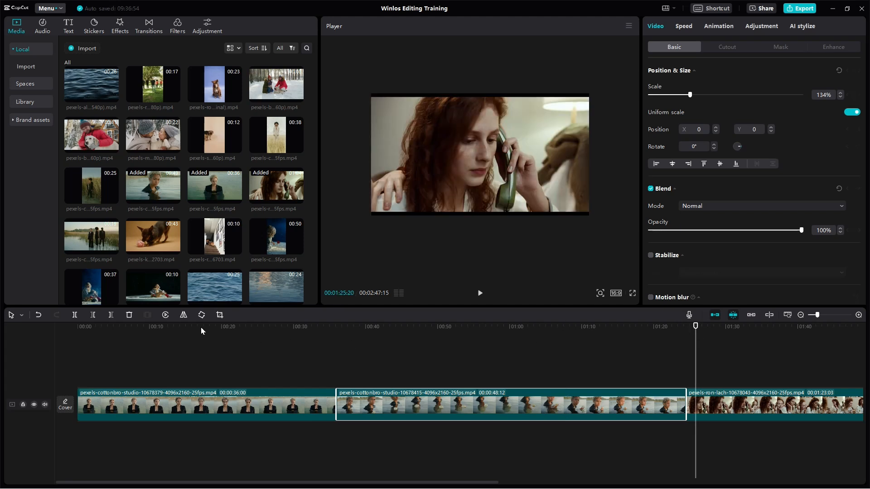
left_click(159, 325)
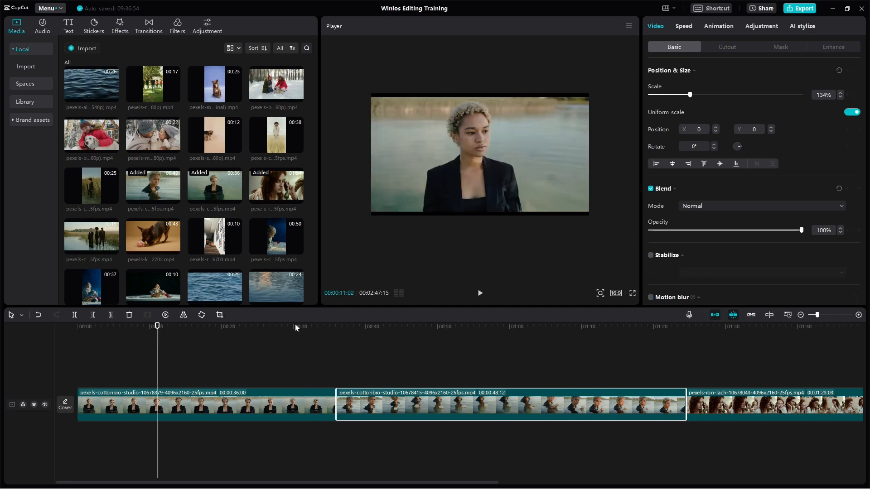
left_click_drag(141, 325, 192, 327)
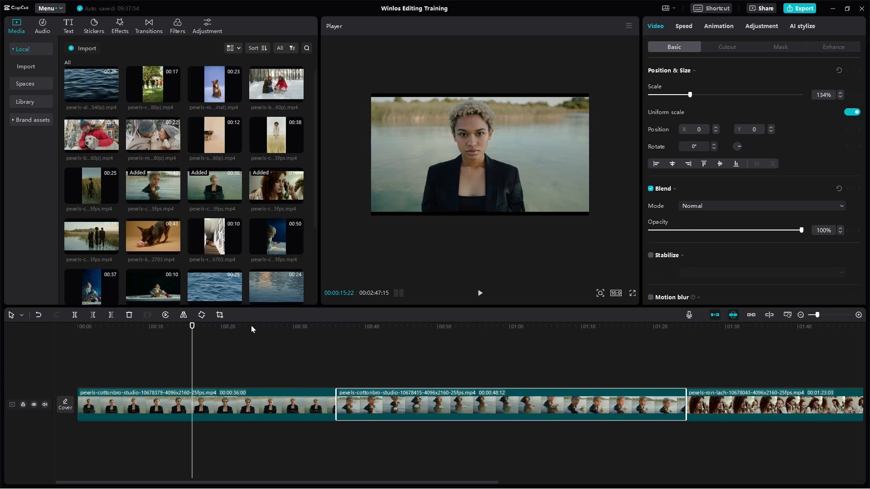
left_click_drag(212, 325, 288, 354)
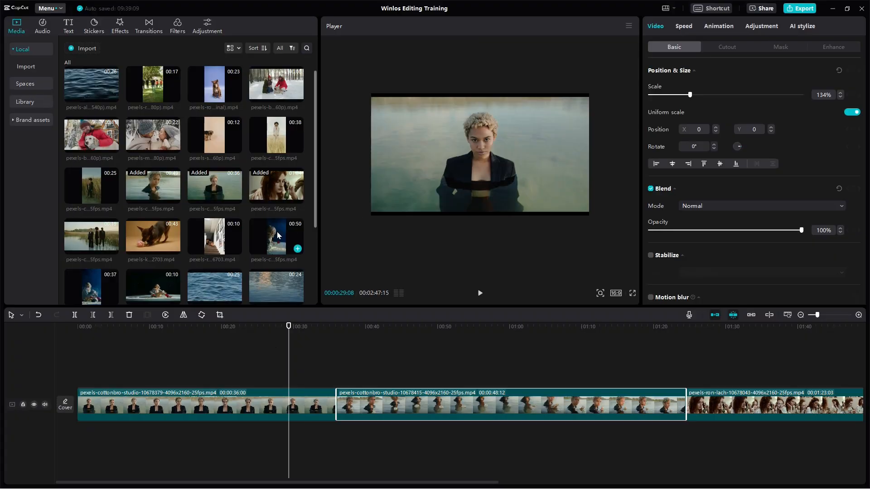
left_click(248, 333)
left_click_drag(235, 327, 198, 361)
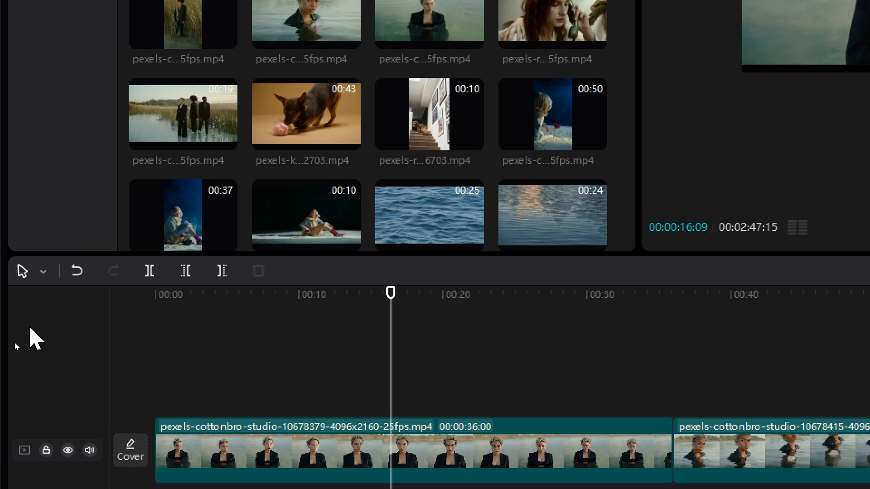
Switch to the Split tool and split the first timeline clip at 00:00:08:12
left_click(44, 272)
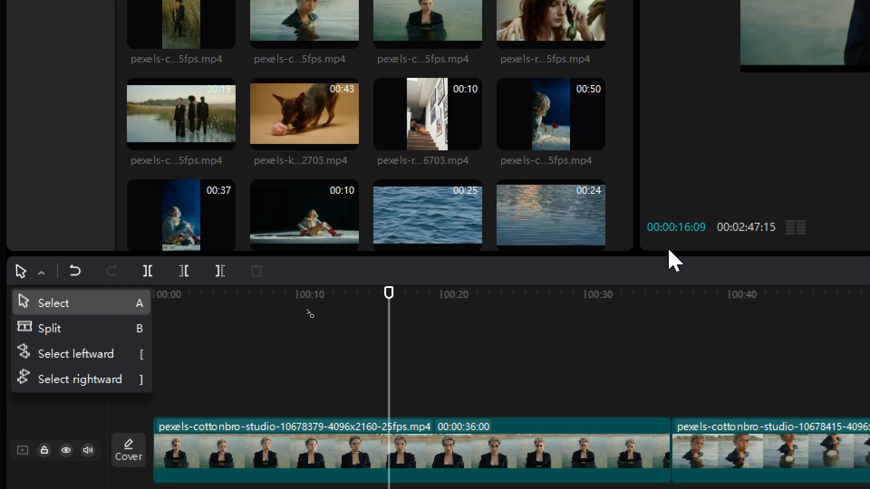
left_click(100, 340)
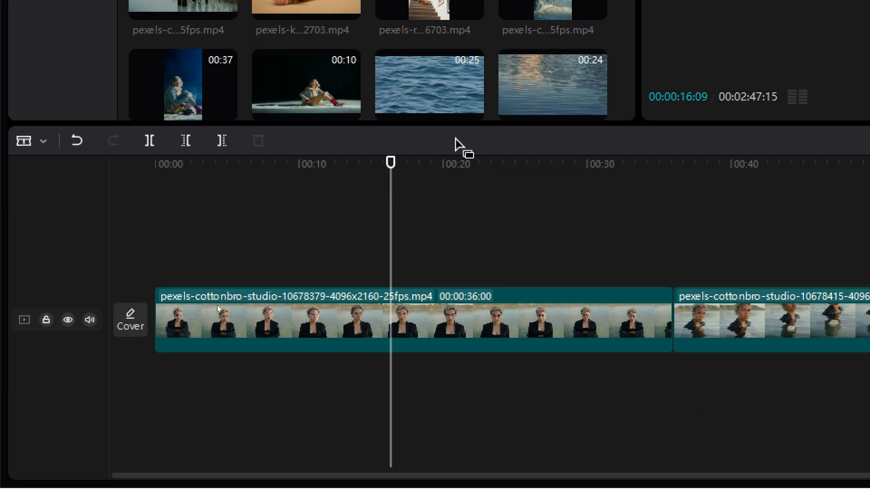
left_click_drag(394, 222, 400, 222)
left_click_drag(400, 164, 374, 170)
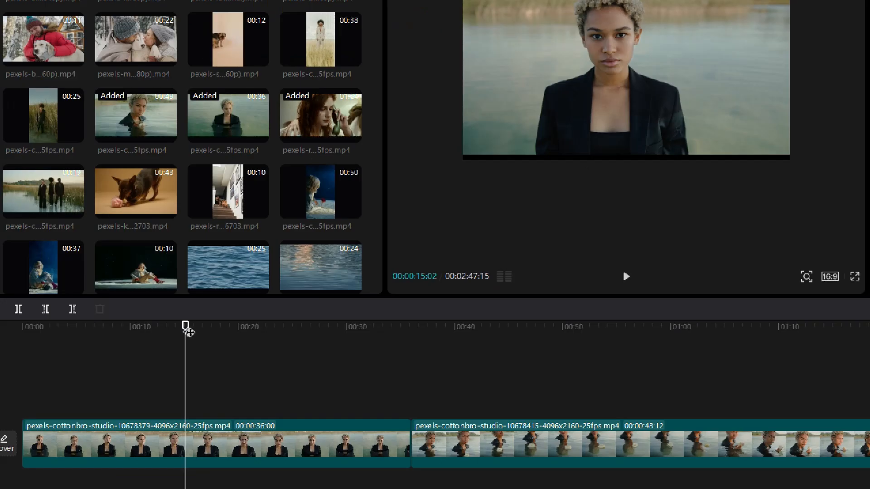
left_click_drag(186, 328, 113, 344)
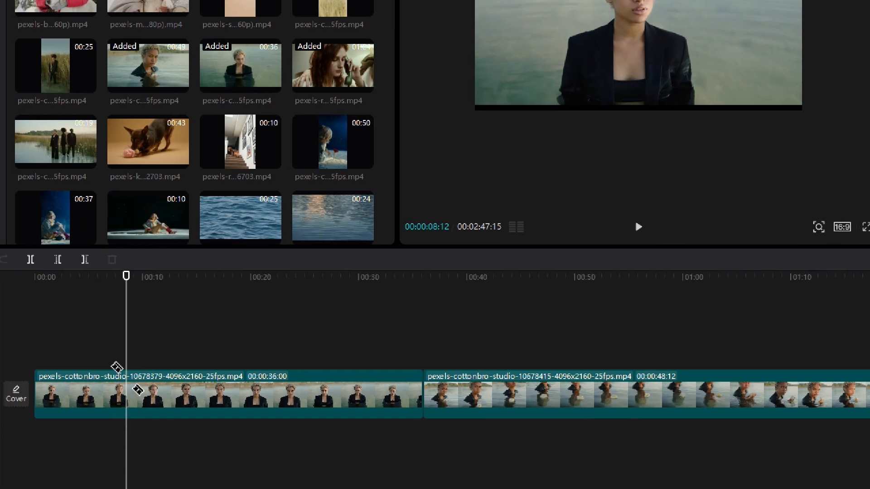
key("ctrl+b")
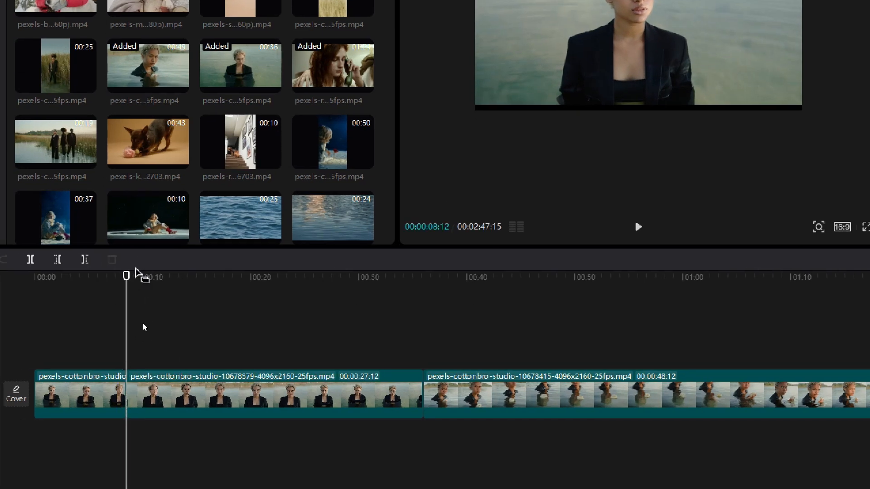
Split the remaining part of the first clip again at 00:00:15:20
left_click_drag(143, 331, 169, 324)
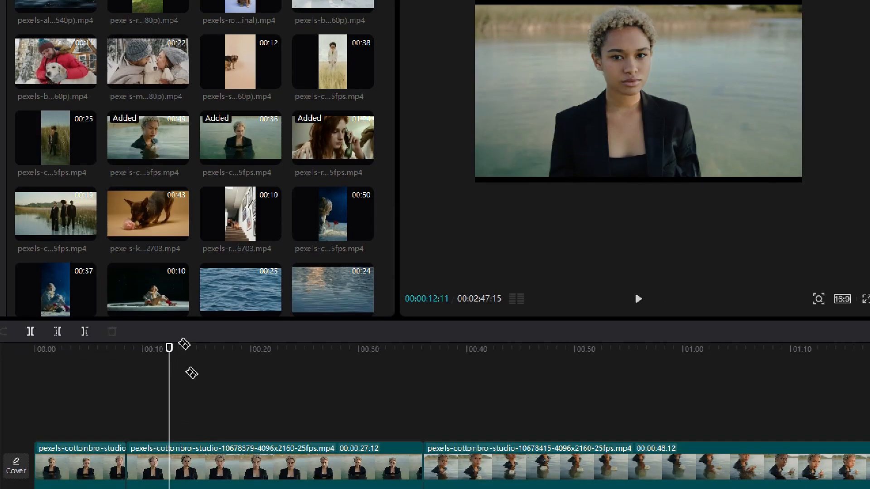
left_click_drag(169, 367, 186, 368)
left_click_drag(184, 325, 204, 342)
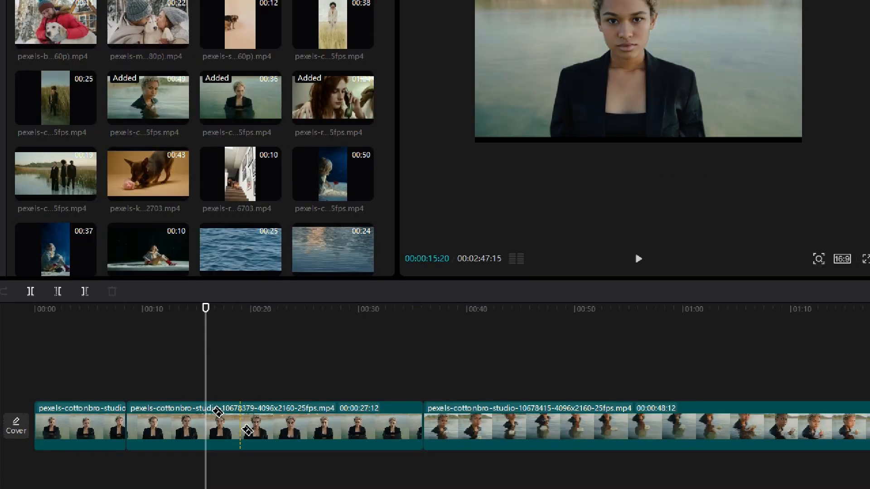
left_click(206, 422)
Play through the middle segment of the first clip twice from its start and split it at 00:00:13:16
left_click_drag(204, 314, 126, 321)
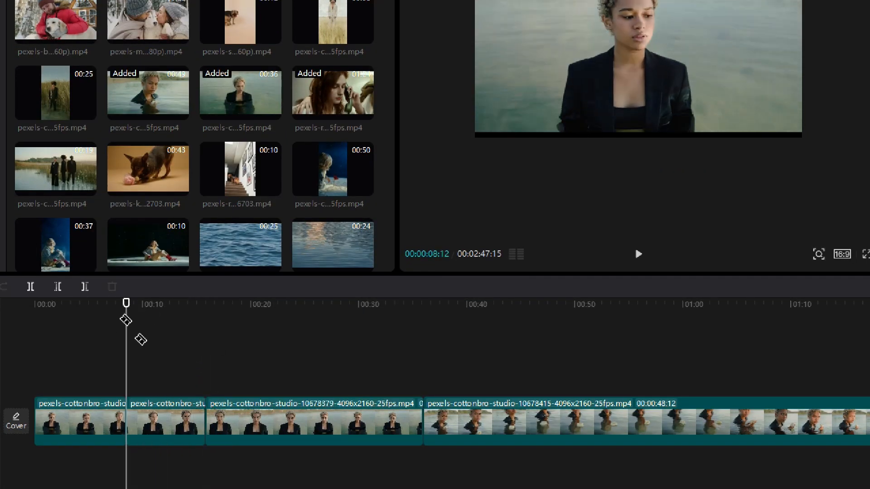
key("space")
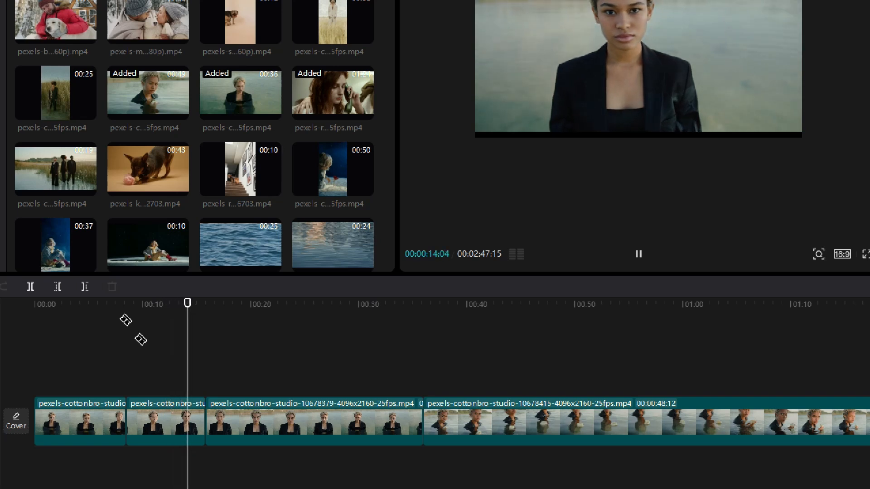
key("space")
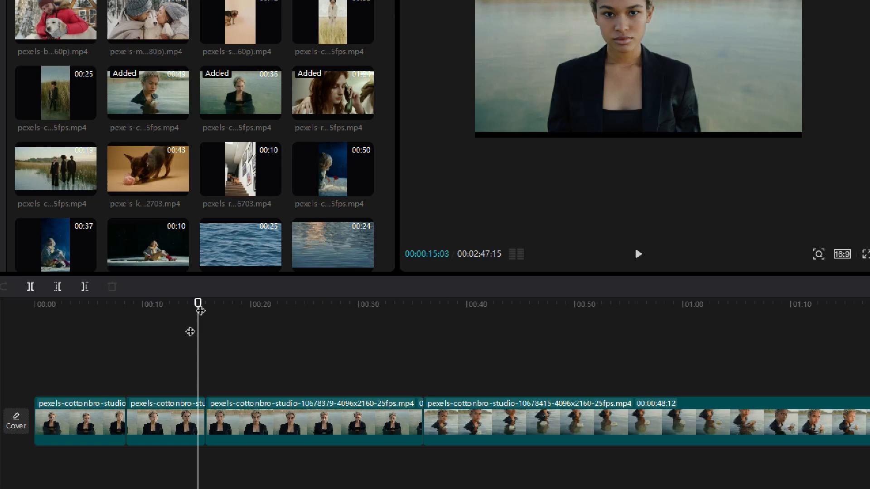
left_click_drag(197, 305, 128, 303)
key("space")
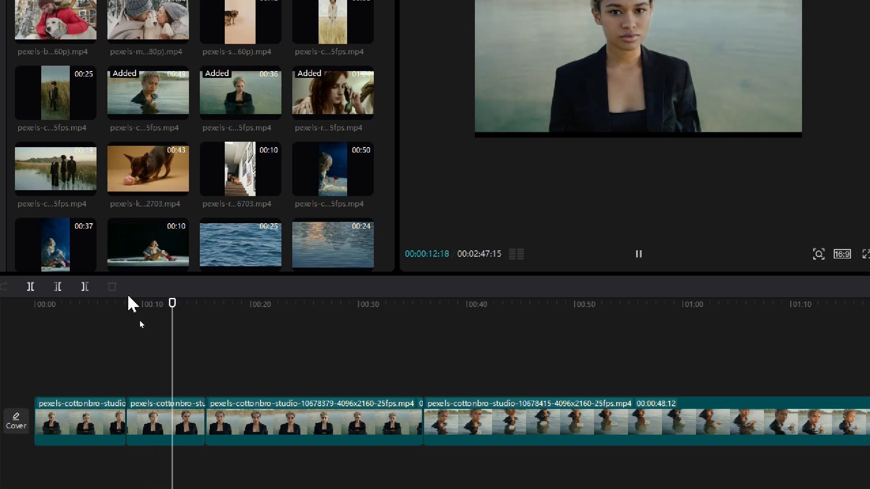
key("space")
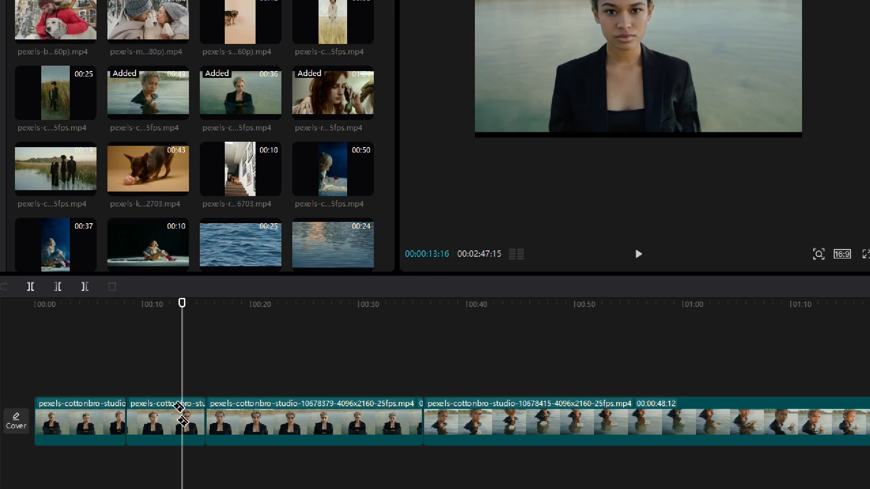
left_click(187, 405)
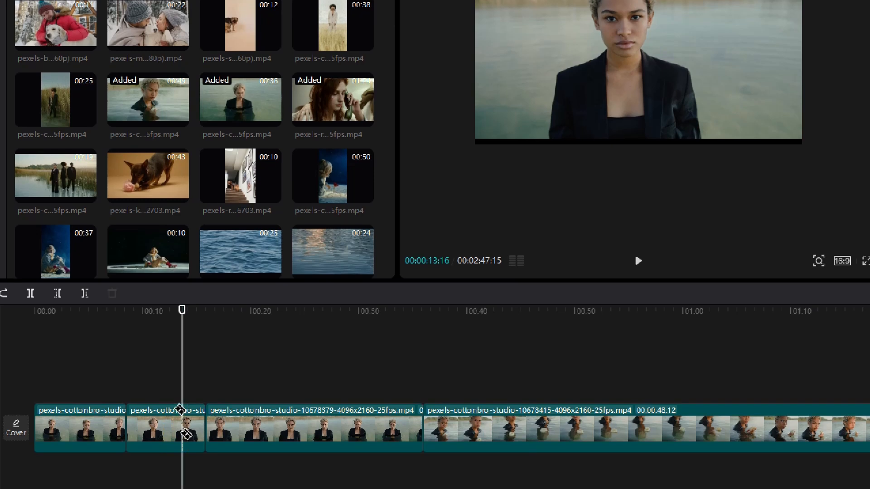
left_click(183, 434)
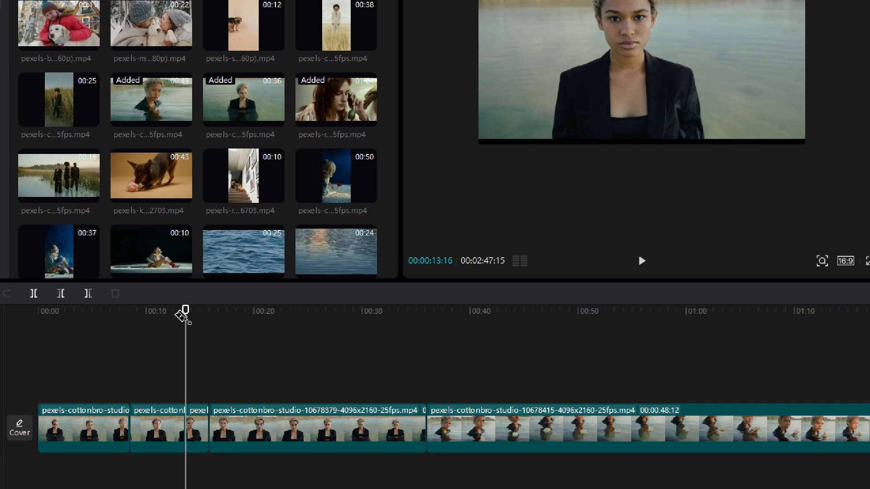
Scrub to 00:00:30:18 and delete the long last segment of the first clip
left_click(209, 312)
left_click_drag(274, 309, 370, 305)
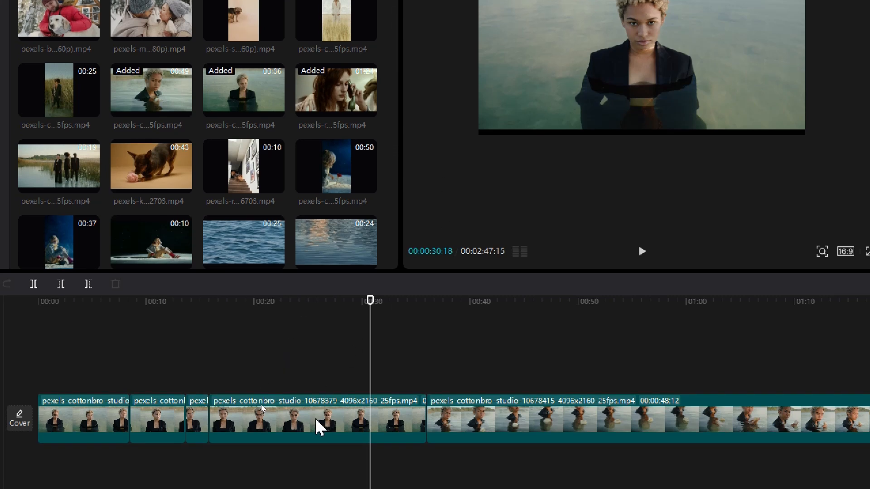
left_click(293, 415)
key("Delete")
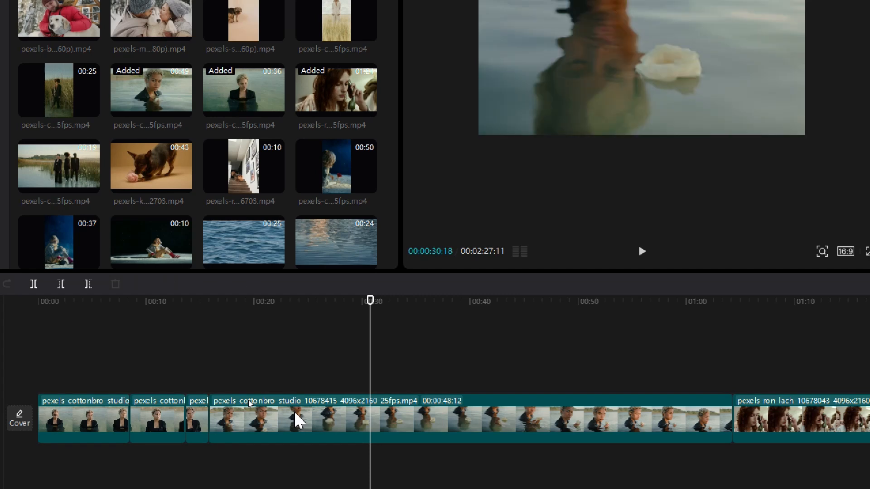
Delete the opening segment and the short segment before the flower clip, keeping only the middle cut of the first clip
left_click(120, 418)
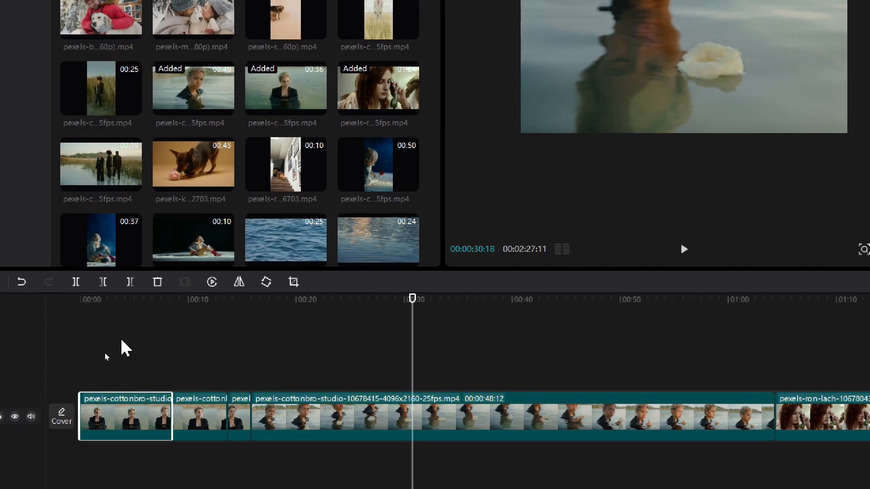
key("Delete")
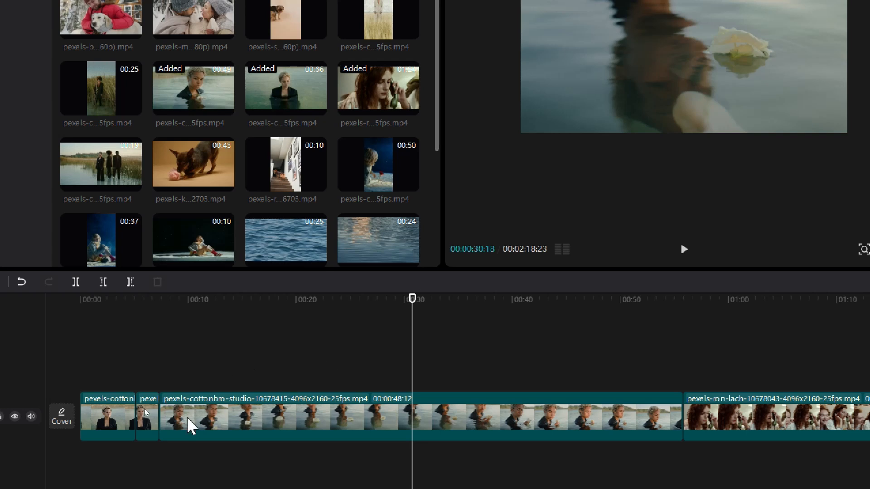
left_click(150, 414)
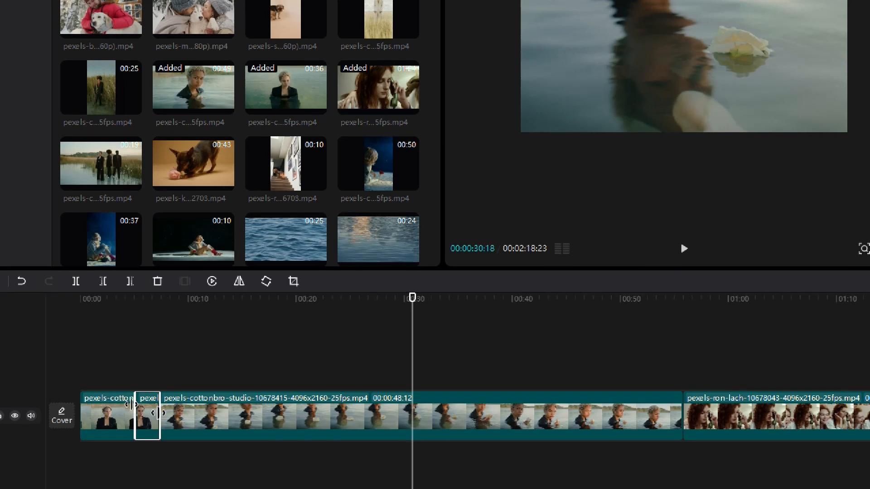
key("Delete")
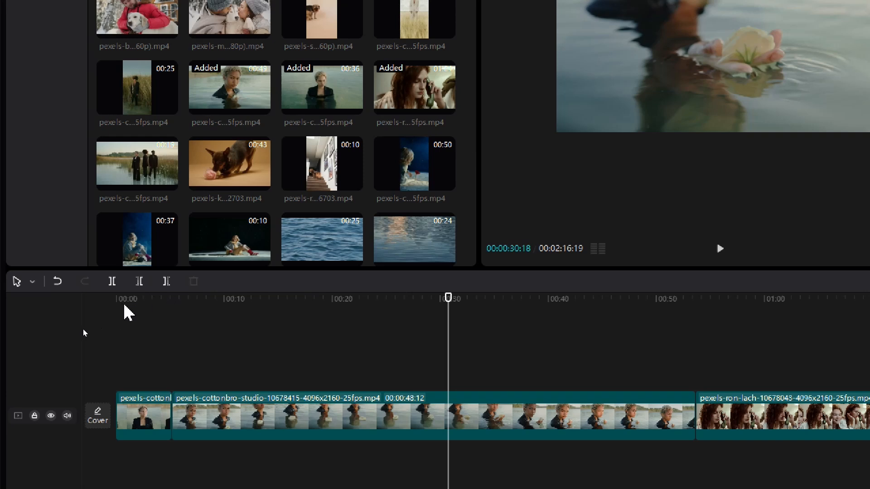
Scrub from the timeline start into the second clip and split it at 00:00:36:06 and 00:00:30:00
left_click(83, 306)
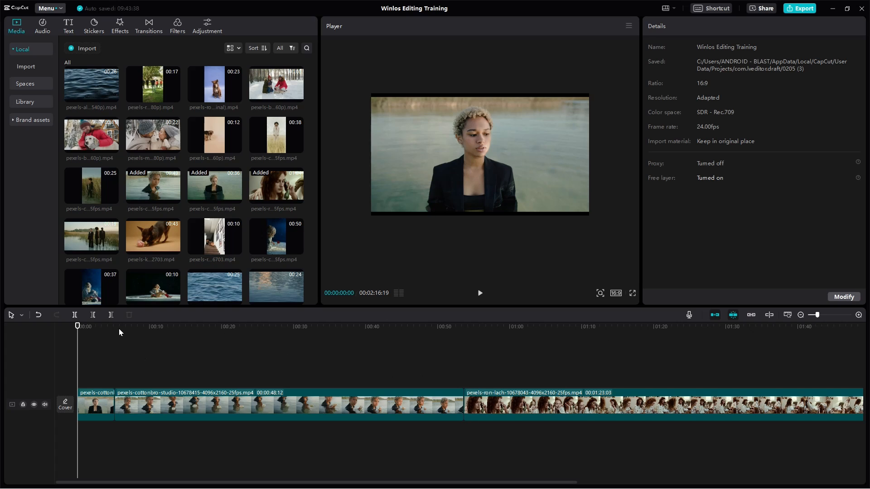
left_click_drag(118, 327, 344, 292)
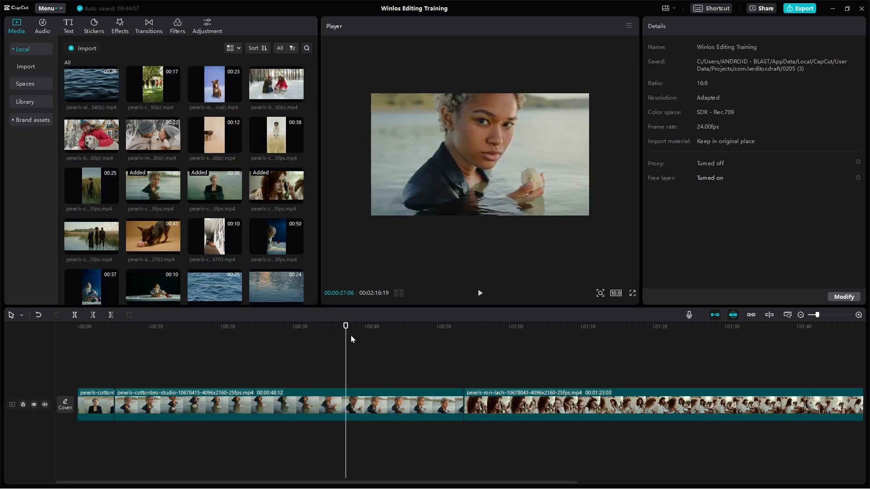
left_click_drag(349, 332, 346, 357)
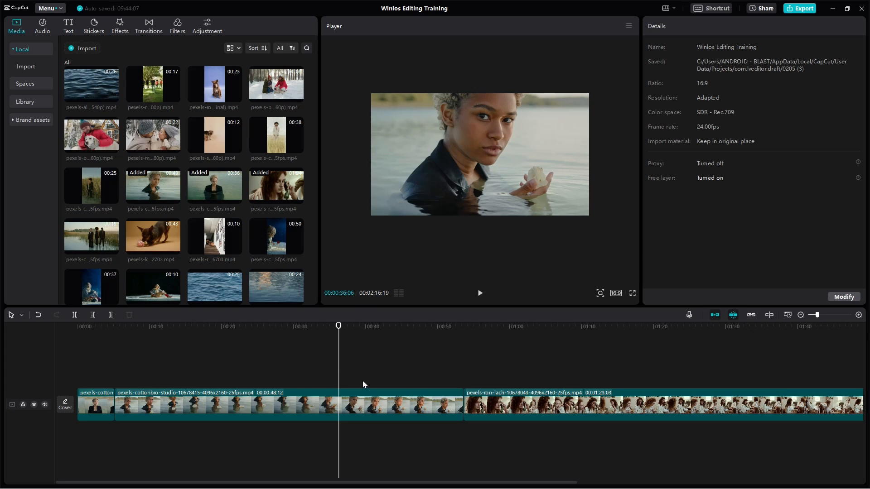
key("b")
left_click(341, 406)
left_click_drag(340, 333, 297, 350)
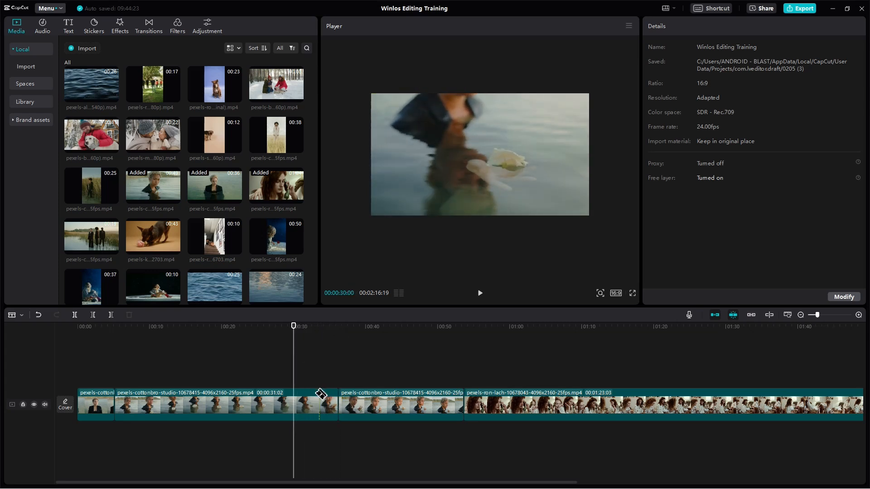
left_click(294, 406)
Switch back to the Select tool and delete the first and last segments of the second clip, keeping its middle segment
key("a")
left_click(239, 410)
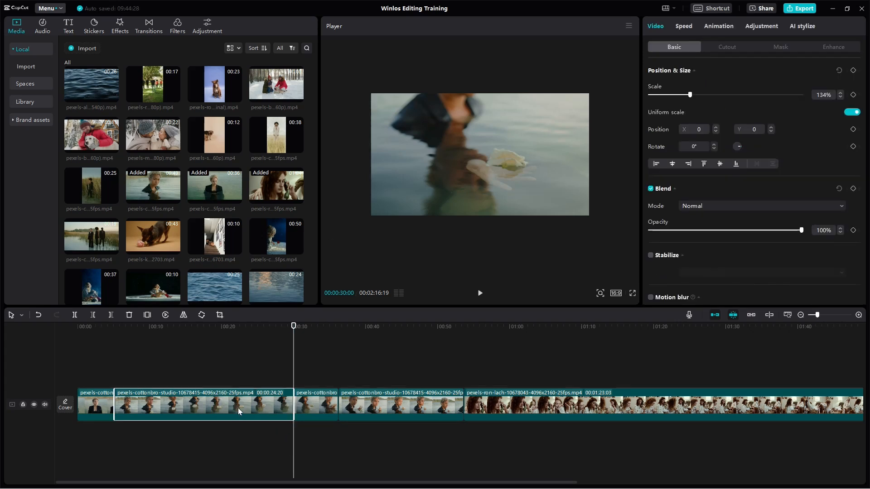
key("Delete")
left_click(252, 404)
key("Delete")
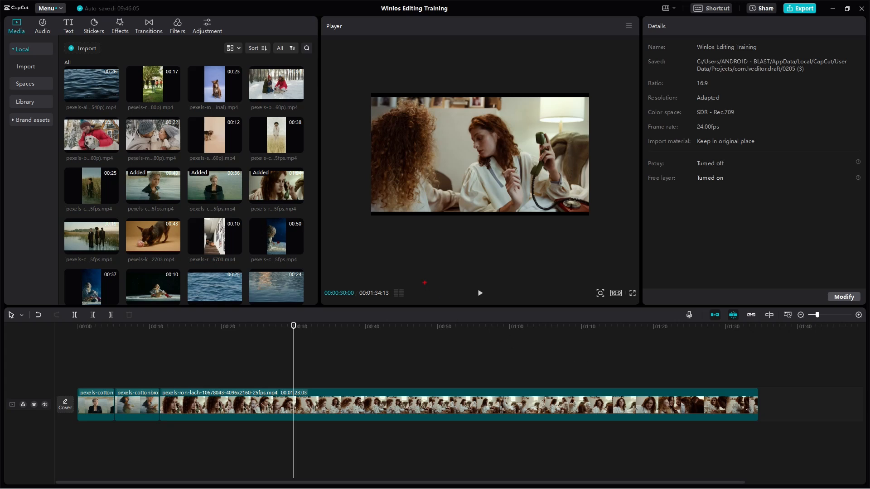
Handwrite "Pexels.com" in red above the player preview, circle it, and clear the annotation
mouse_move(359, 61)
left_mouse_down()
mouse_move(358, 78)
mouse_move(361, 64)
mouse_move(400, 84)
mouse_move(392, 84)
mouse_move(426, 85)
left_mouse_up()
left_click_drag(436, 71, 425, 85)
left_click(446, 77)
mouse_move(470, 68)
left_mouse_down()
mouse_move(458, 82)
mouse_move(496, 70)
mouse_move(508, 83)
left_mouse_up()
mouse_move(531, 54)
left_mouse_down()
mouse_move(344, 63)
mouse_move(522, 60)
left_mouse_up()
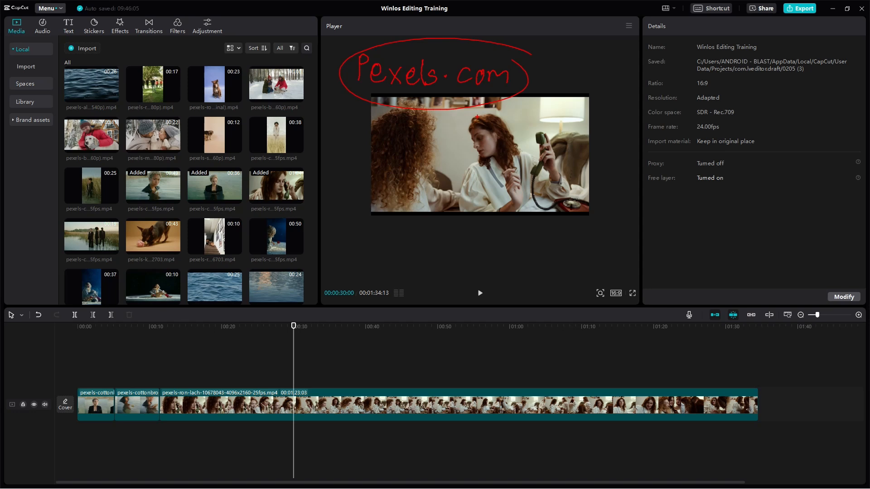
key("Escape")
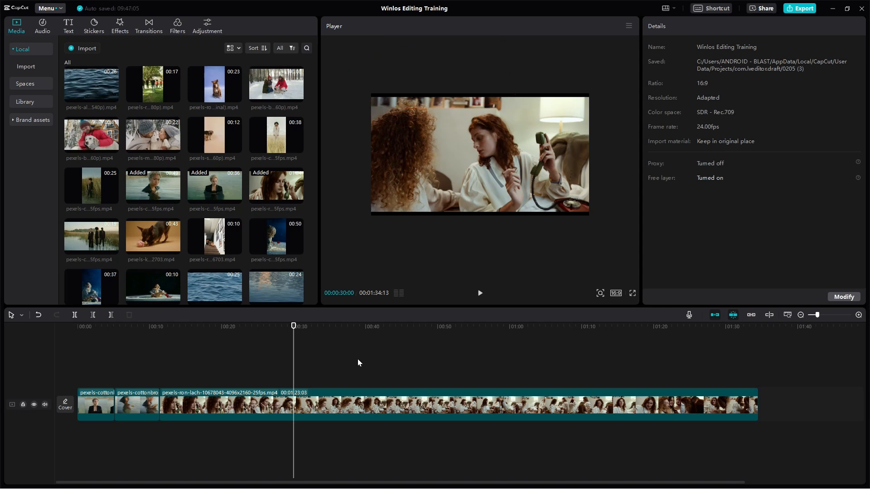
Move the playhead to 00:00:16:09, undo the accidental shift of the phone-call clip, and insert the snowy couple-with-dog clip before it
left_click_drag(274, 328, 202, 365)
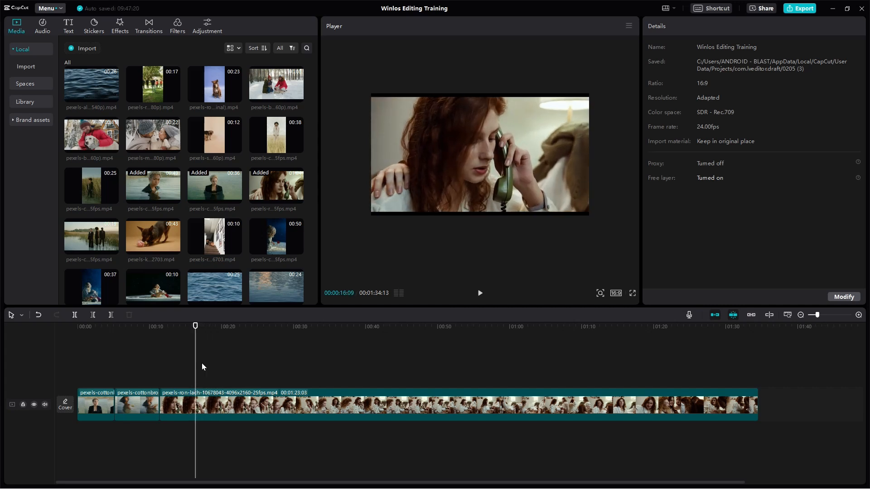
left_click_drag(401, 172, 380, 152)
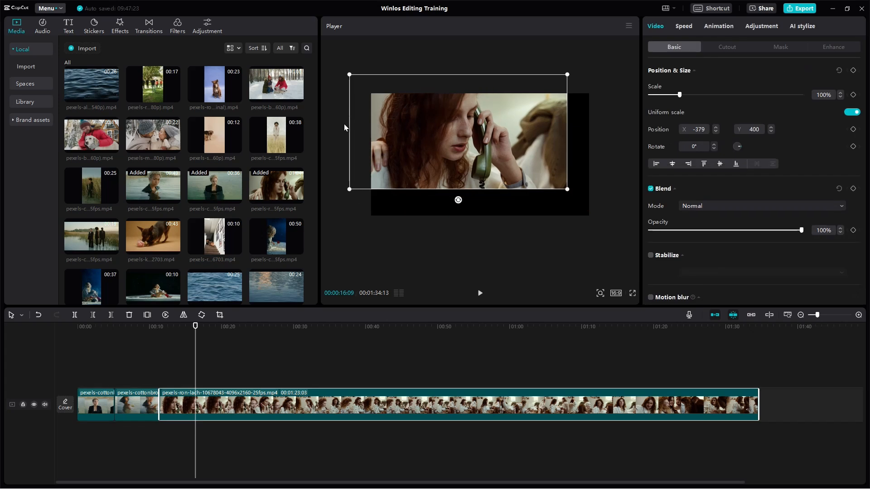
key("ctrl+z")
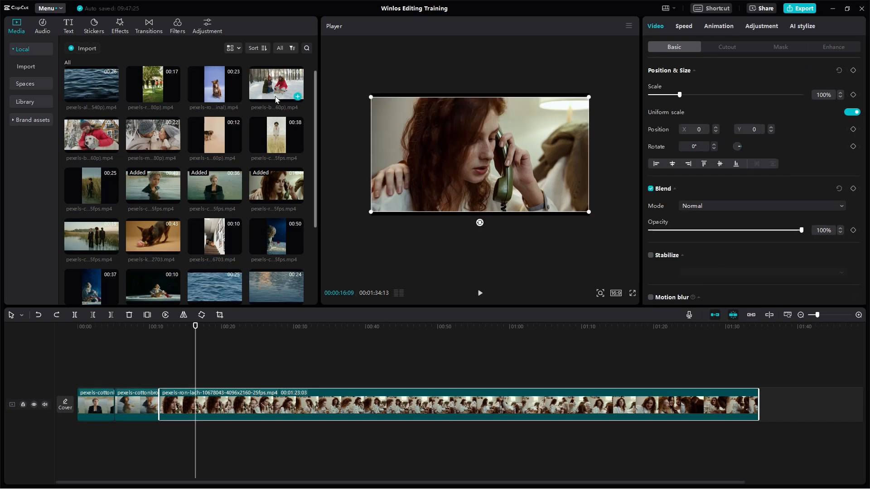
left_click(298, 97)
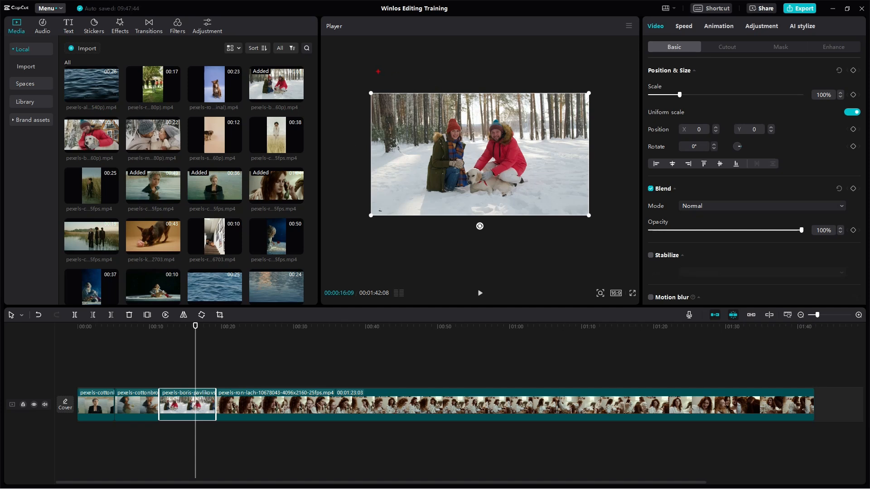
Handwrite "Mark in - I" in red above the player preview and clear the annotation
mouse_move(374, 59)
left_mouse_down()
mouse_move(398, 71)
mouse_move(414, 59)
mouse_move(447, 74)
left_mouse_up()
mouse_move(469, 67)
left_mouse_down()
mouse_move(491, 56)
mouse_move(492, 74)
left_mouse_up()
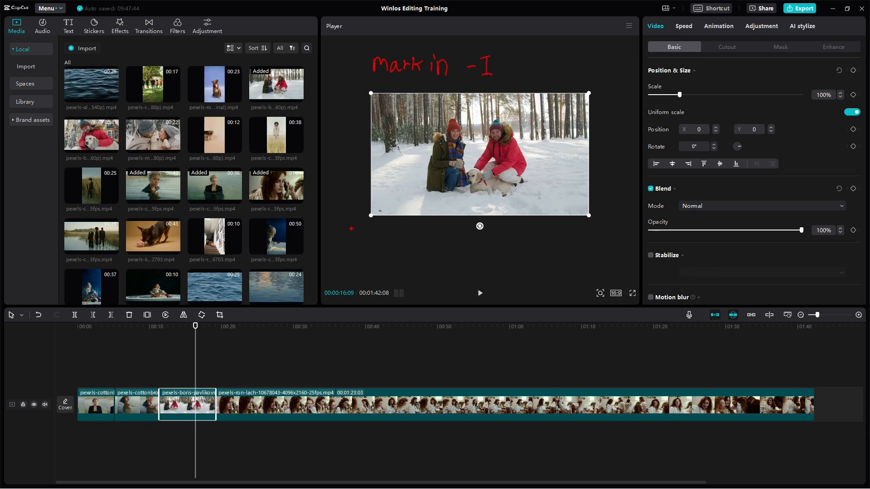
left_click_drag(428, 37, 435, 44)
mouse_move(438, 33)
left_mouse_down()
mouse_move(439, 43)
mouse_move(497, 30)
left_mouse_up()
key("Escape")
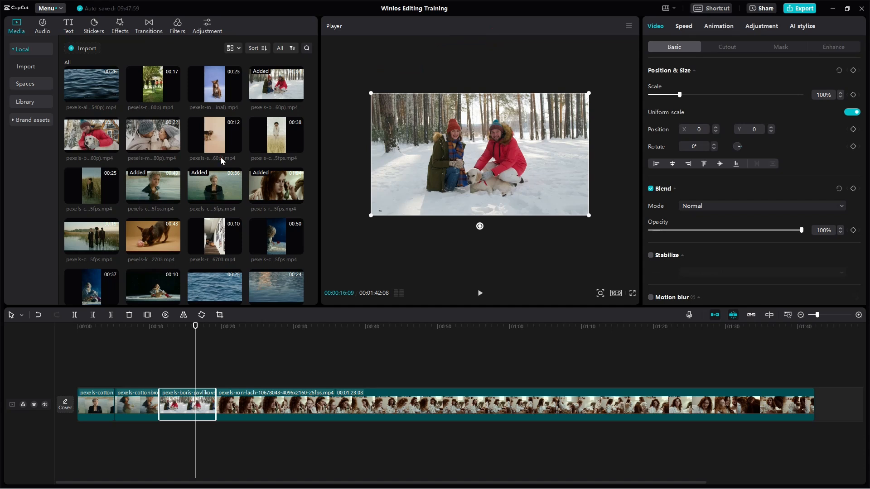
Try marking a shorter range of the phone-call clip in the media library, starting at 00:00:11:02, and clear the marked range
mouse_move(255, 143)
left_click(260, 186)
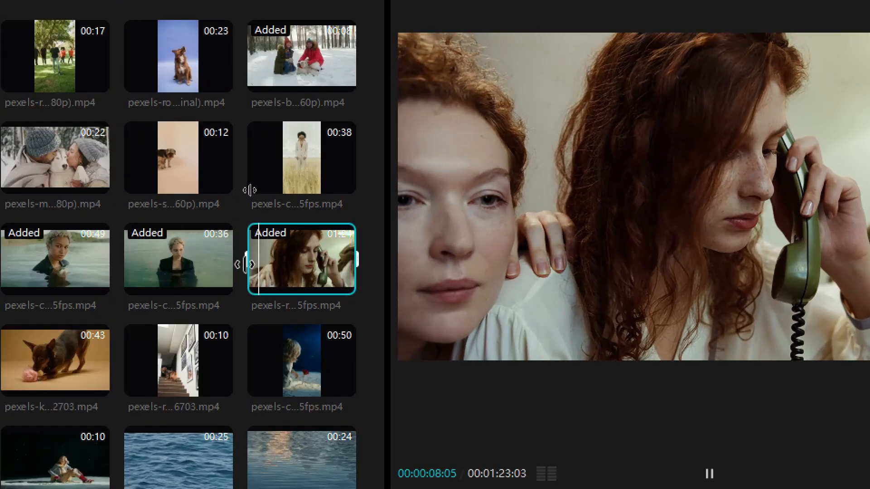
left_click_drag(244, 264, 274, 268)
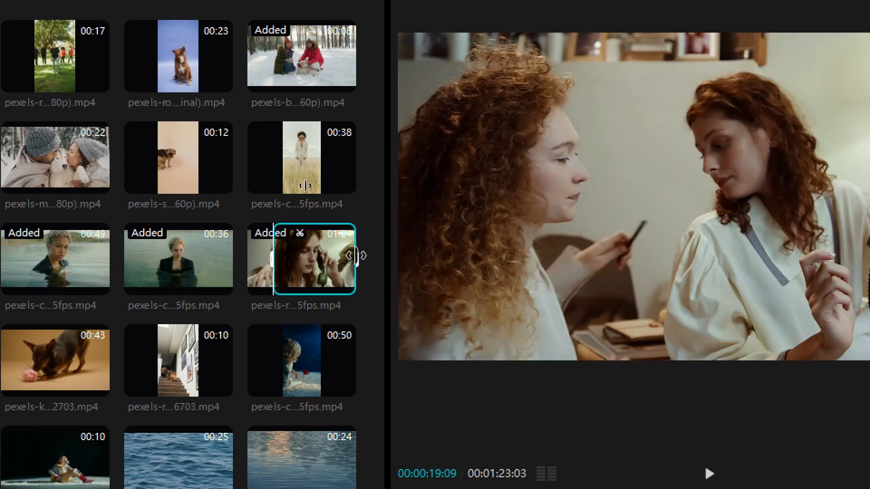
mouse_move(352, 264)
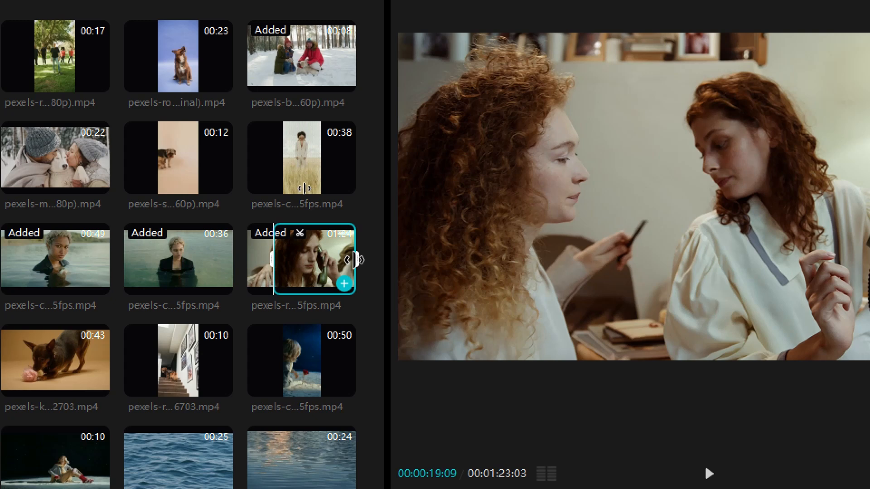
left_click_drag(356, 260, 334, 267)
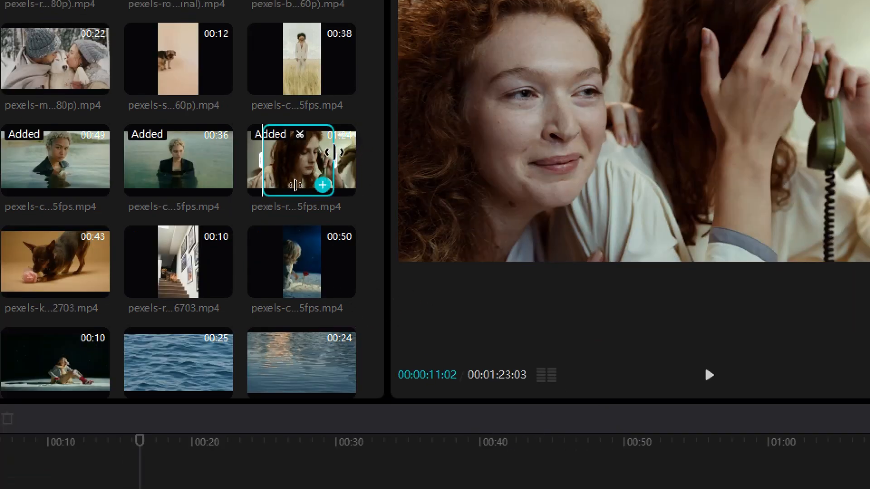
left_click_drag(338, 264, 339, 267)
left_click_drag(339, 162, 317, 179)
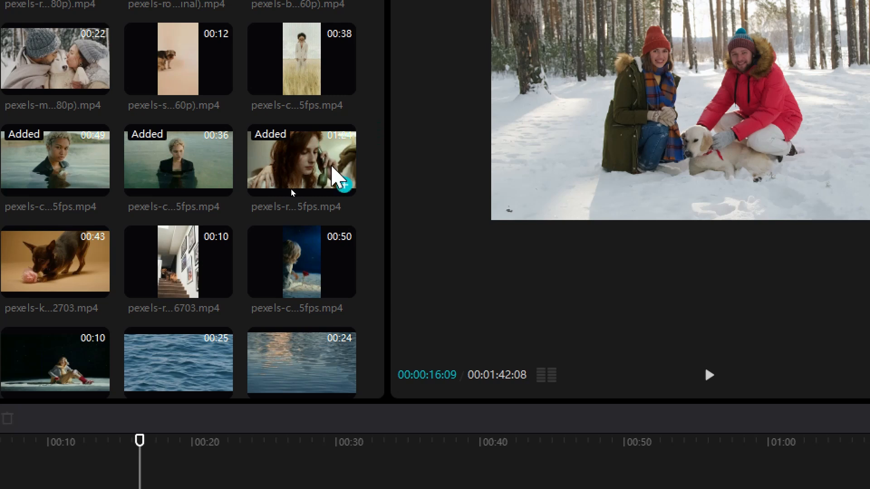
Preview the phone-call clip, circle the media thumbnails in red, and clear the annotation and clip selection
left_click(314, 171)
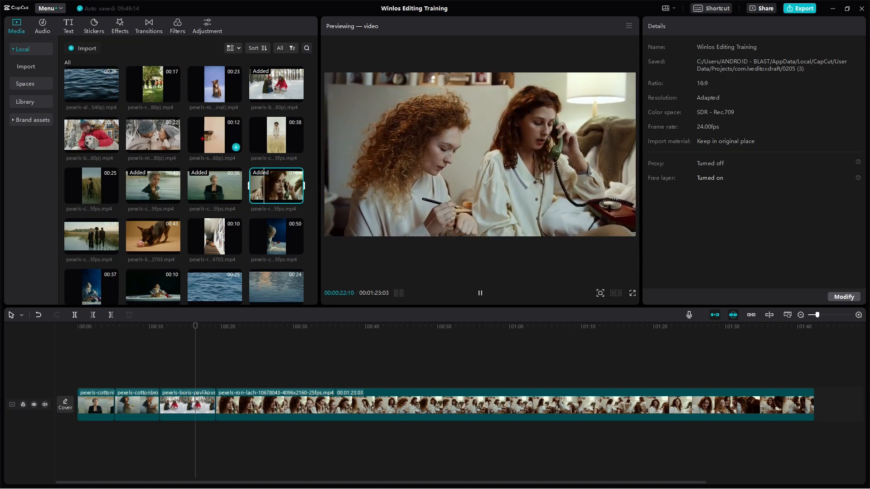
left_click_drag(294, 180, 181, 89)
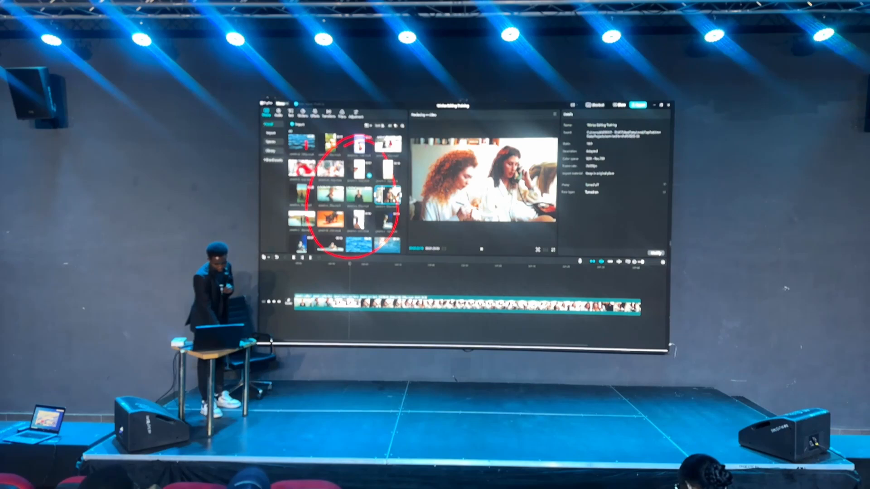
key("super")
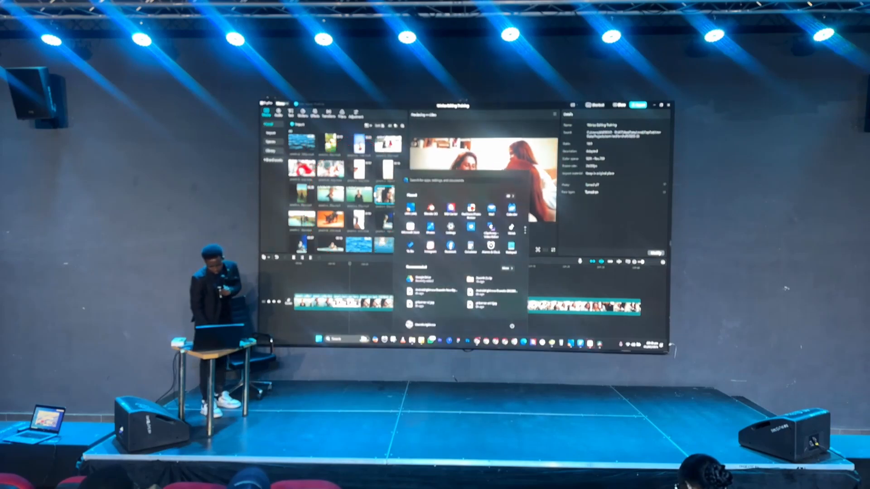
key("super")
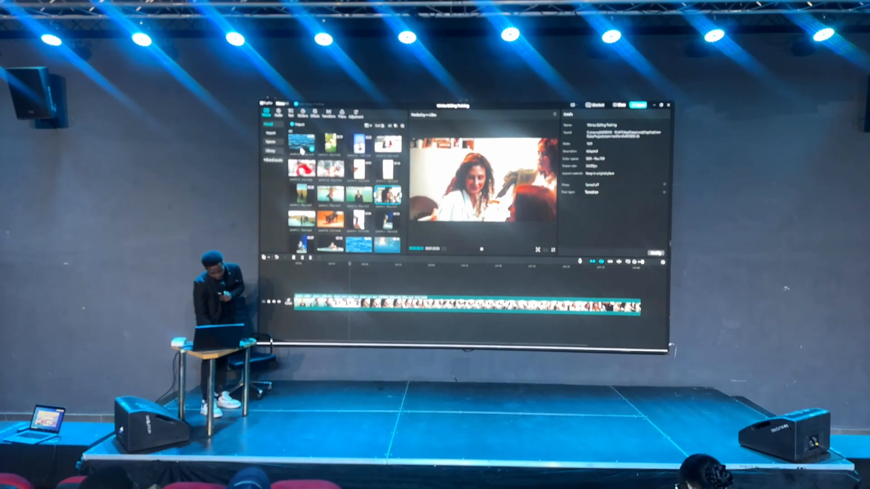
left_click(386, 119)
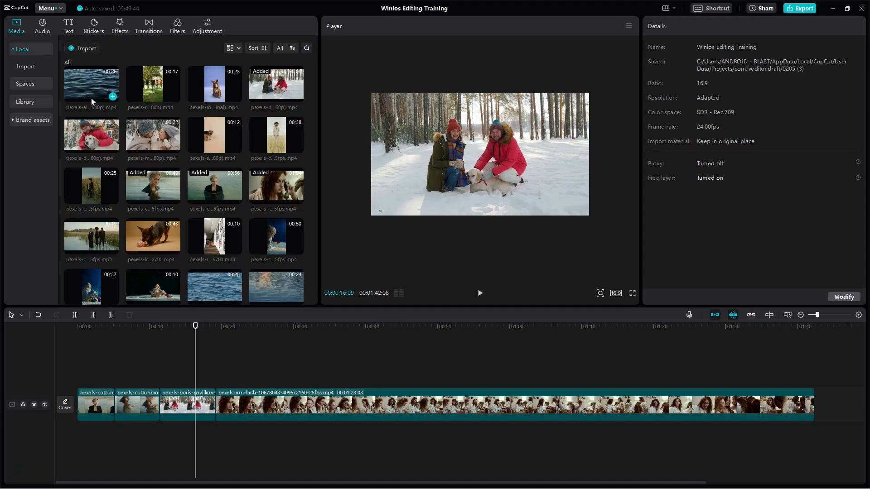
Preview the ocean and snowy couple clips in the media library and mark a middle range of the snow clip ending at 00:00:05:12
left_click(152, 88)
left_click(87, 74)
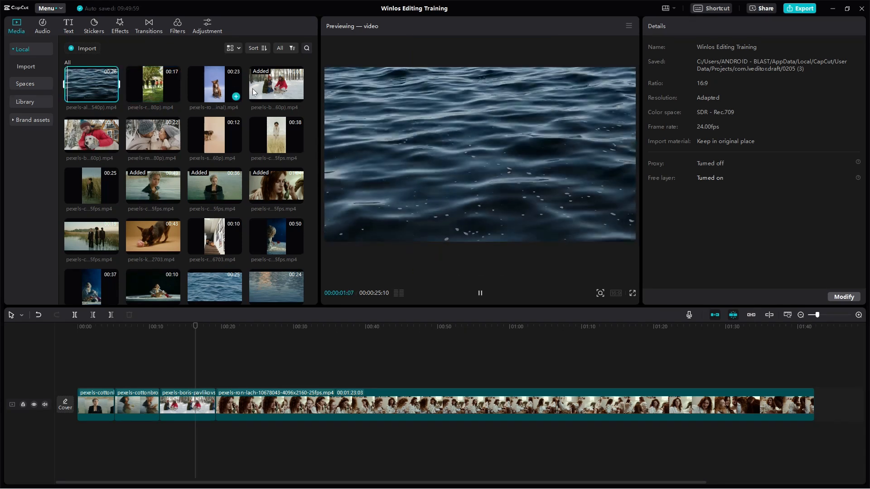
left_click(265, 92)
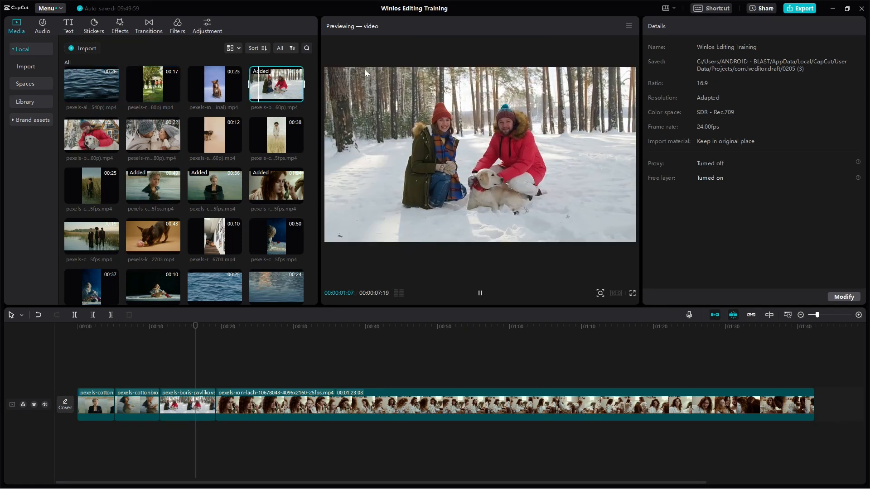
left_click_drag(246, 87, 288, 95)
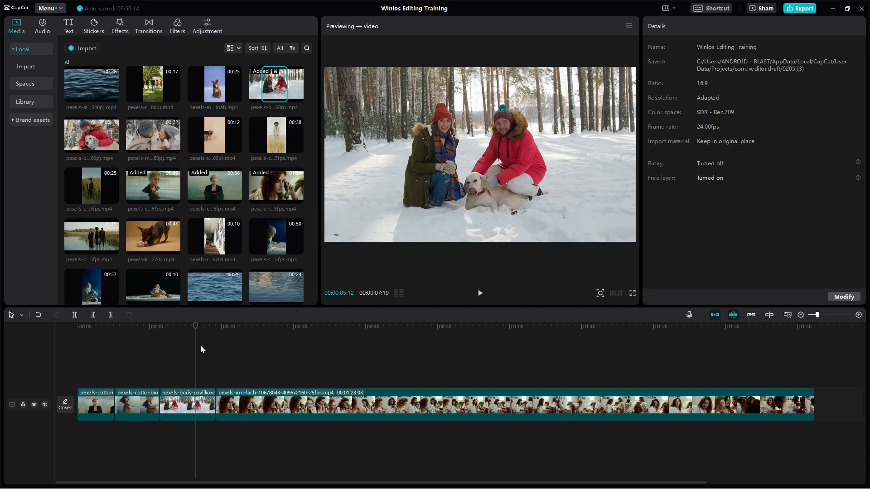
Move the playhead to 00:00:18:13 and delete the long phone-call clip from the timeline
left_click(211, 332)
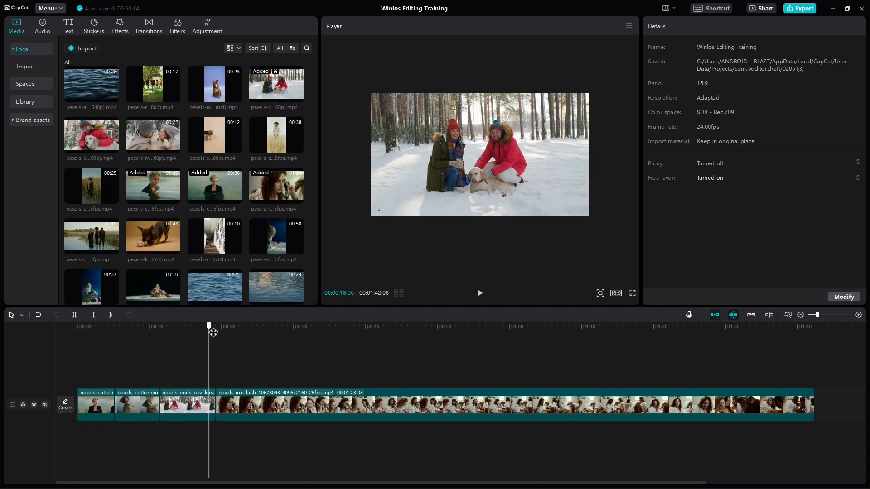
left_click(387, 403)
key("Delete")
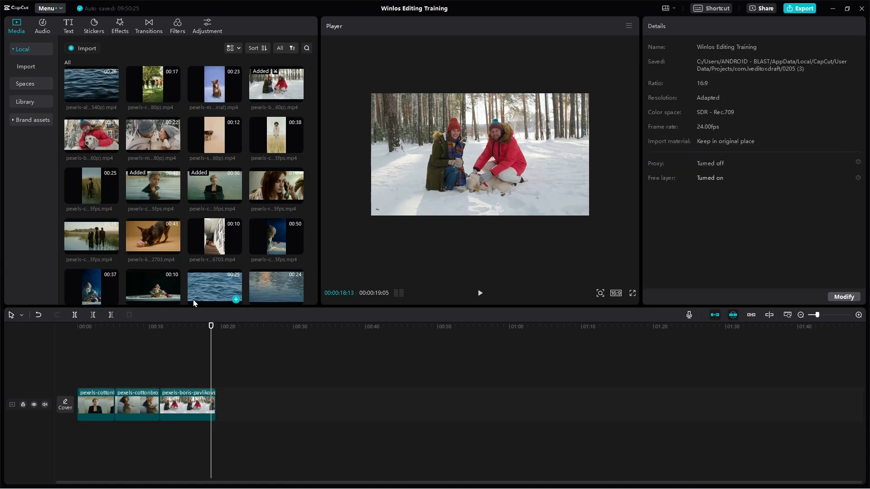
Place the playhead at 00:00:19:05, extend the snow clip's marked range to 00:00:05:20, and add that range to the timeline's end
left_click_drag(211, 325, 227, 326)
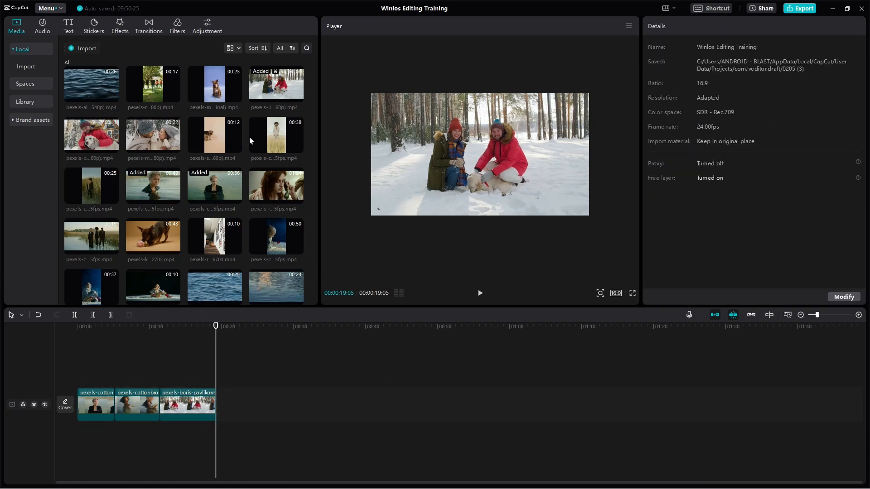
left_click(269, 86)
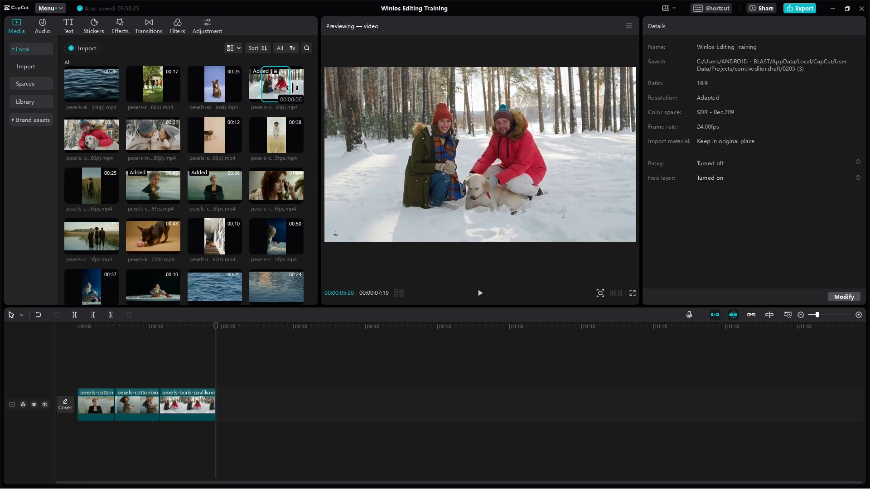
left_click(285, 98)
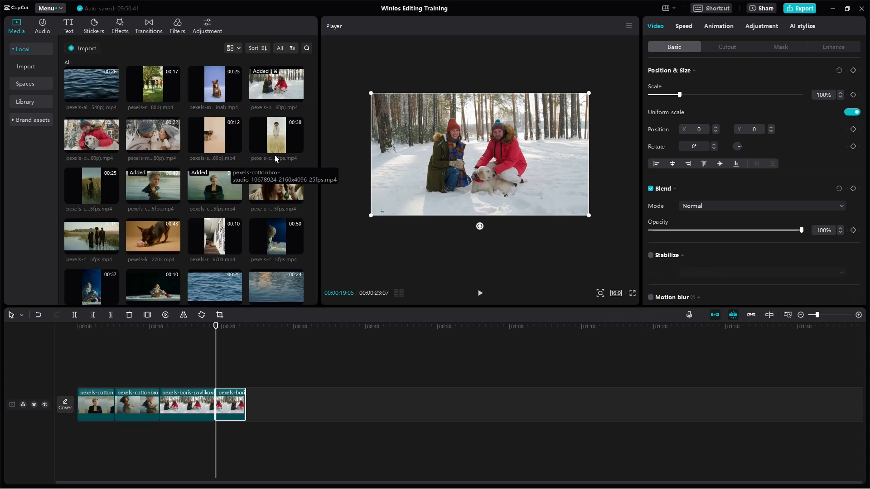
Mark a middle range of the red-jacket man with dog clip ending at 00:00:07:14 and append it to the main track
left_click(89, 136)
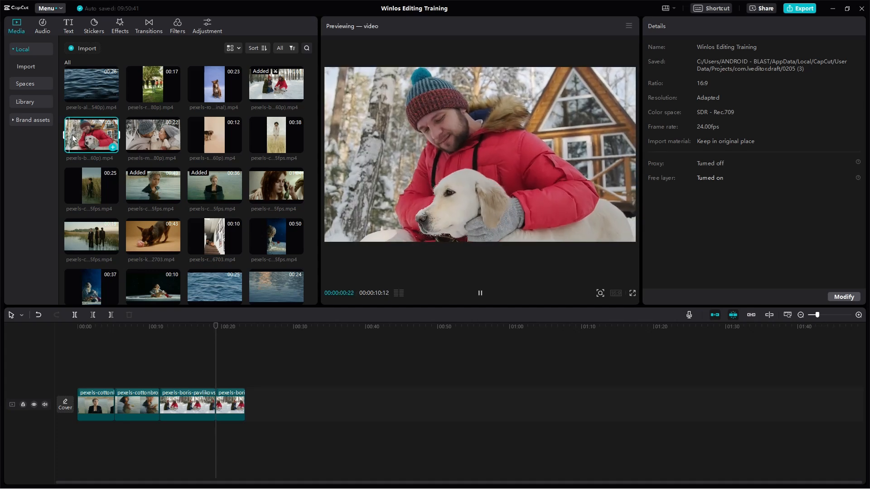
left_click(62, 137)
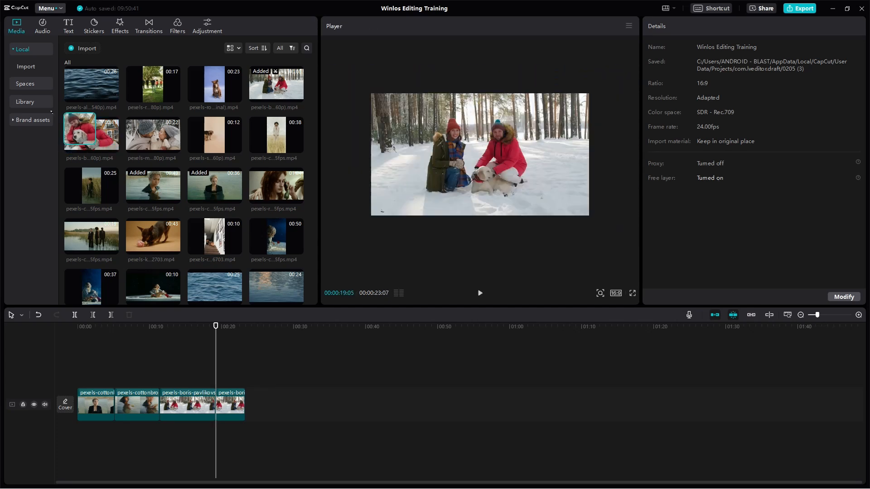
left_click(76, 141)
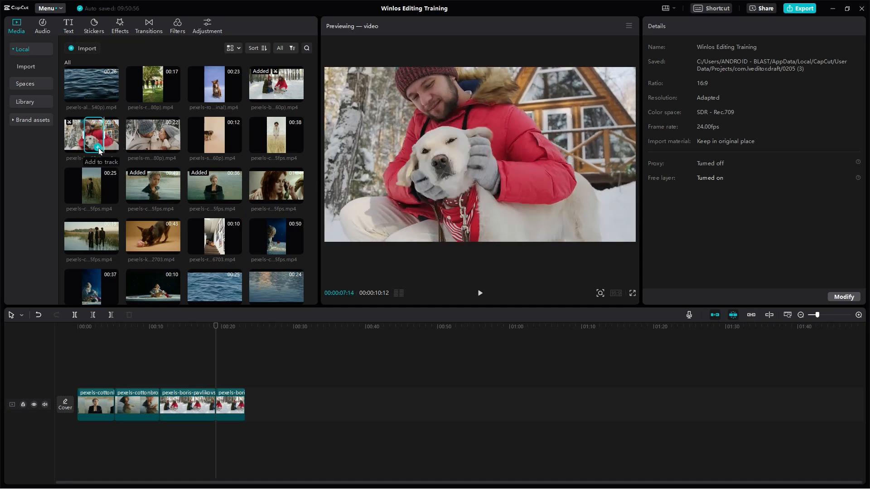
left_click_drag(95, 136, 252, 406)
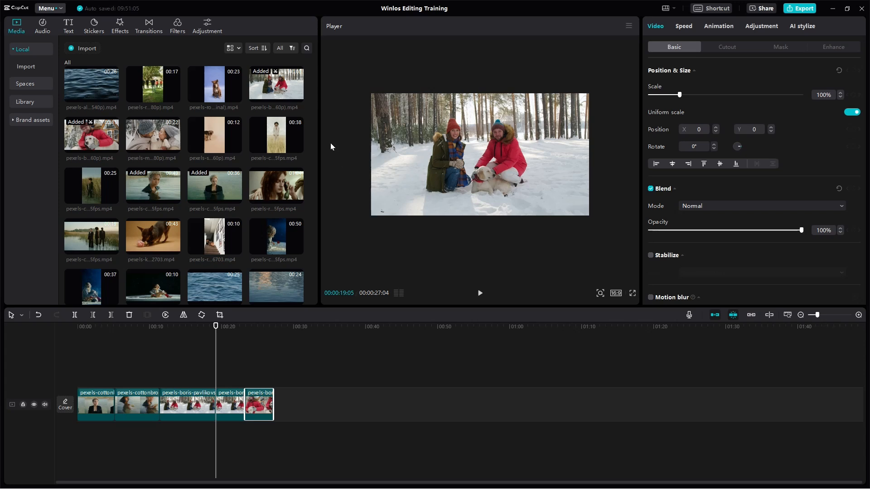
Mark a range of the couple-with-husky clip ending at 00:00:14:01 and place it on a new track above the main track
left_click(145, 139)
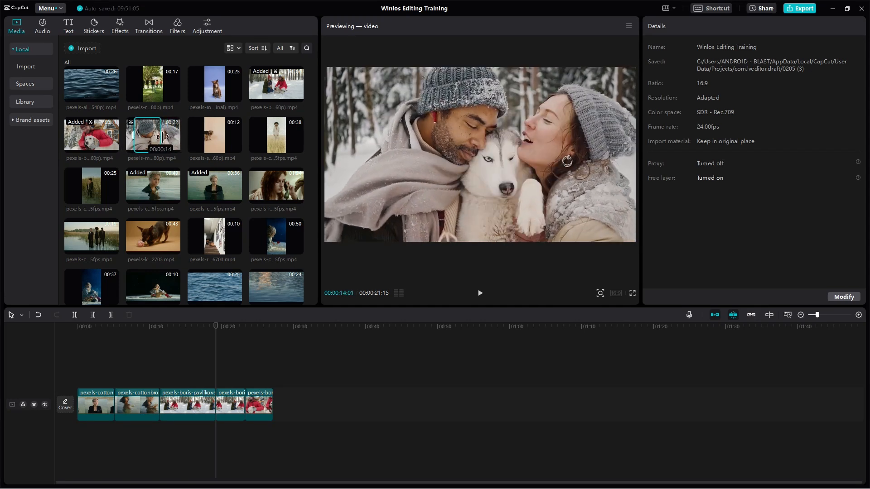
left_click_drag(157, 140, 179, 355)
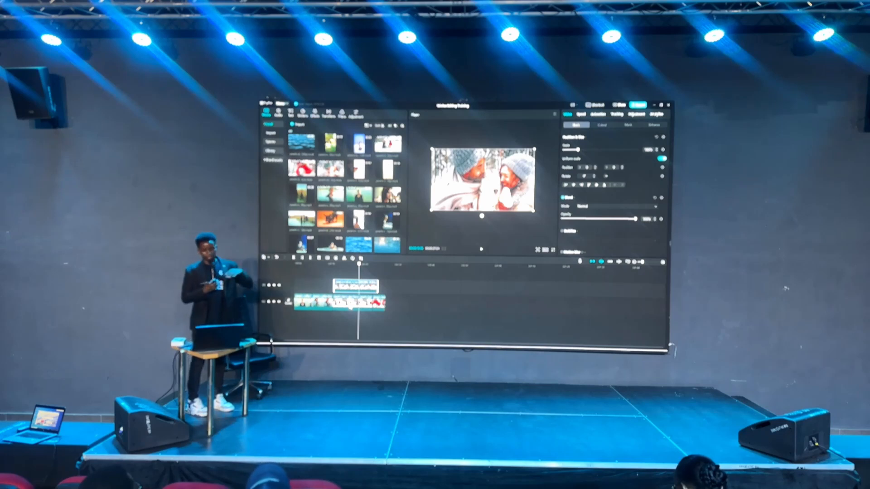
Switch to File Explorer, find the winlos logo PNG in the Pictures subfolder of images, and import it into the CapCut media library
key("super")
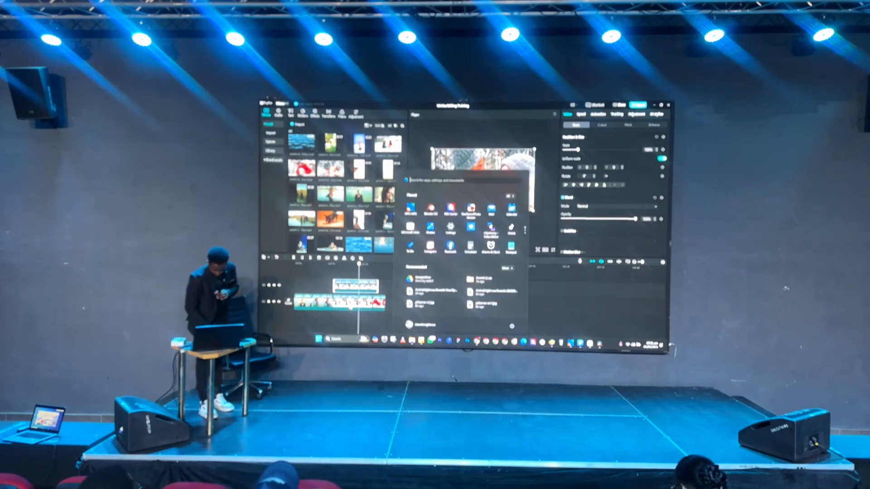
mouse_move(413, 340)
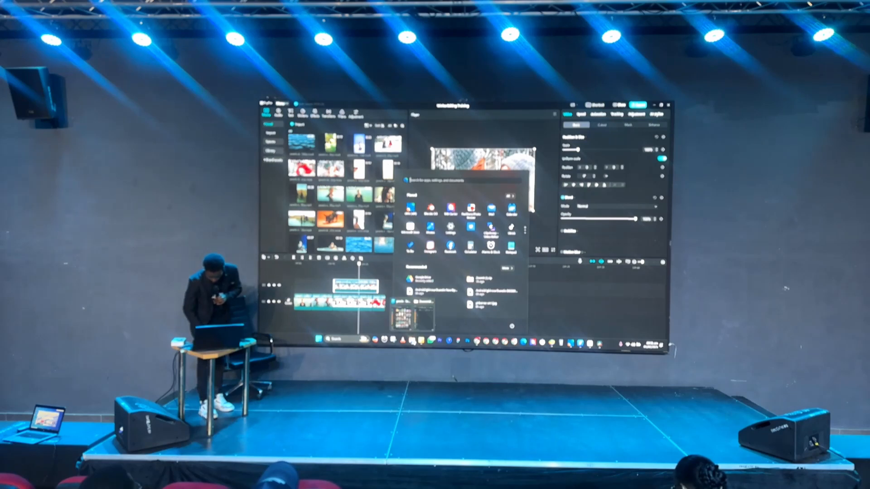
left_click(405, 318)
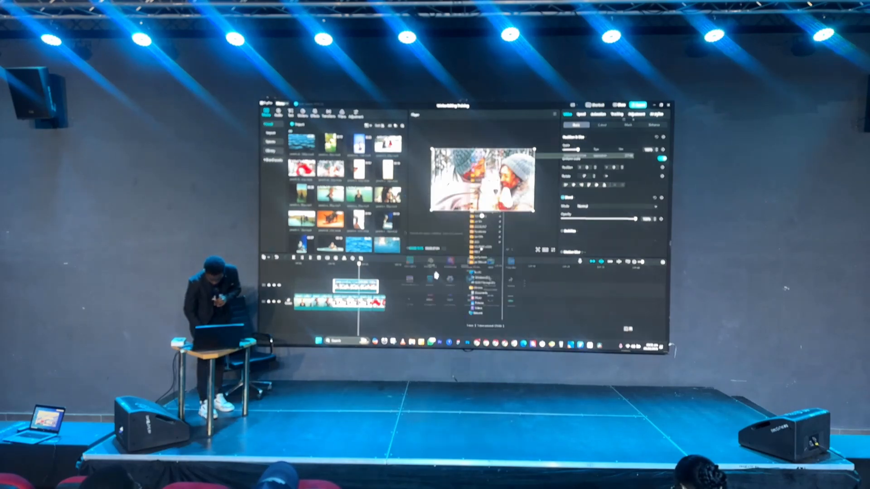
scroll(488, 183, "up", 2)
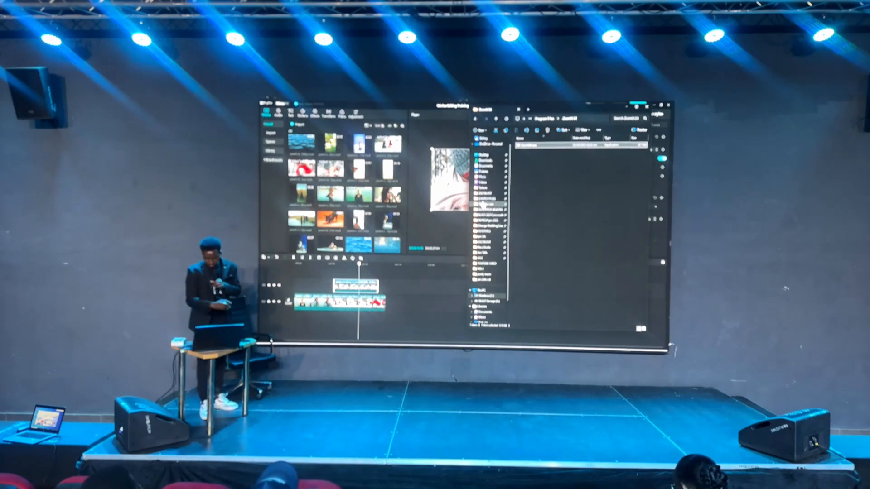
left_click(484, 171)
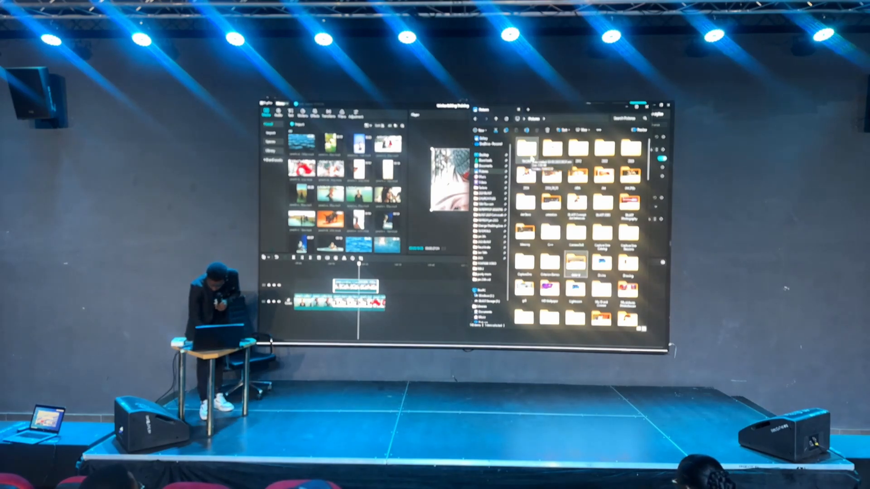
key("Return")
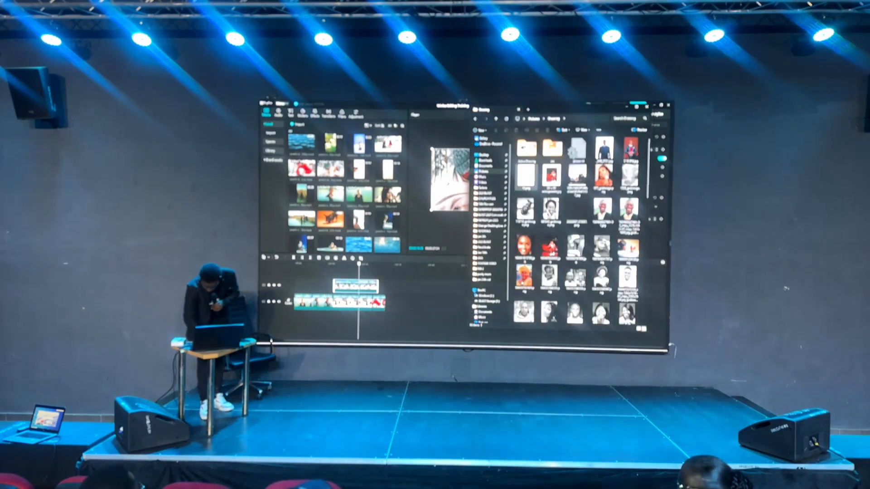
scroll(530, 167, "down", 6)
left_click_drag(524, 309, 391, 240)
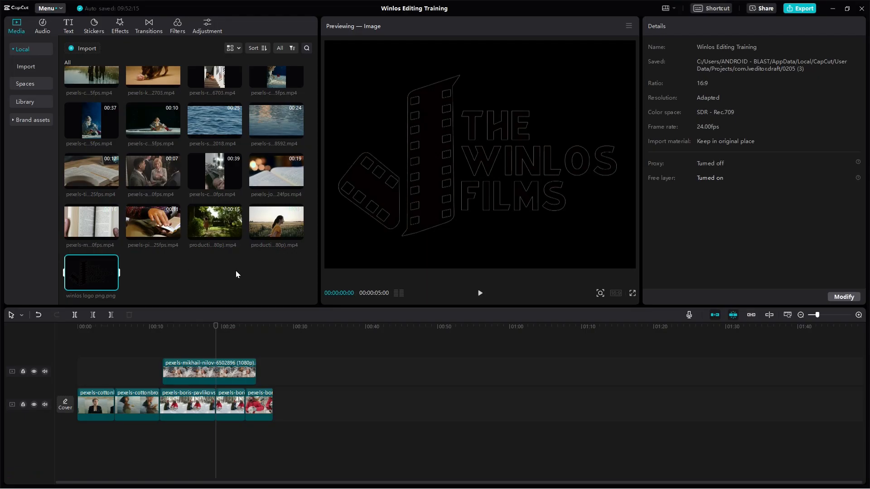
Place the winlos logo on a new track above the couple-with-husky clip and move the playhead to 00:00:14:01
mouse_move(91, 277)
left_click_drag(86, 271, 172, 338)
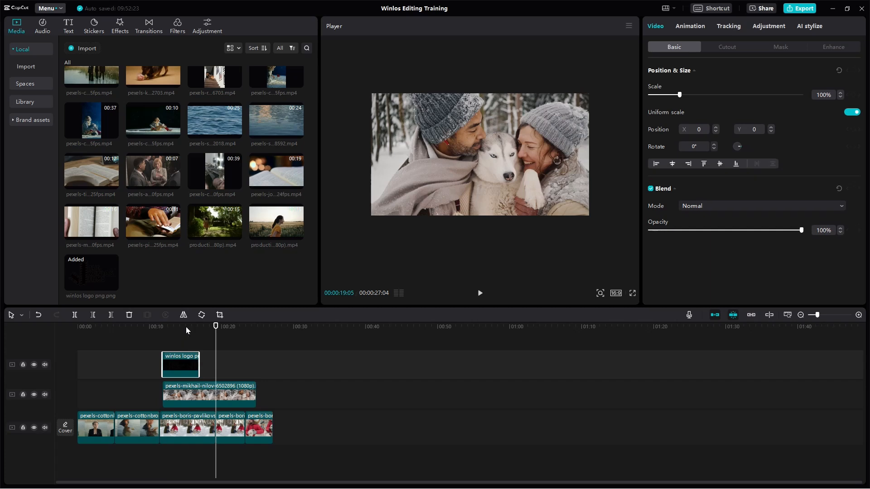
left_click(181, 327)
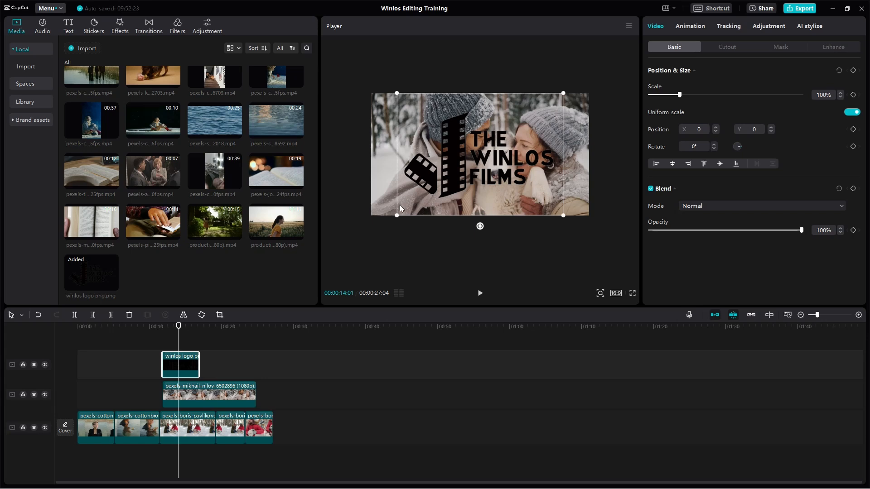
Shrink the logo to 13% and place it in the video's upper-right corner at X 1653, Y 898
left_click_drag(395, 217, 459, 169)
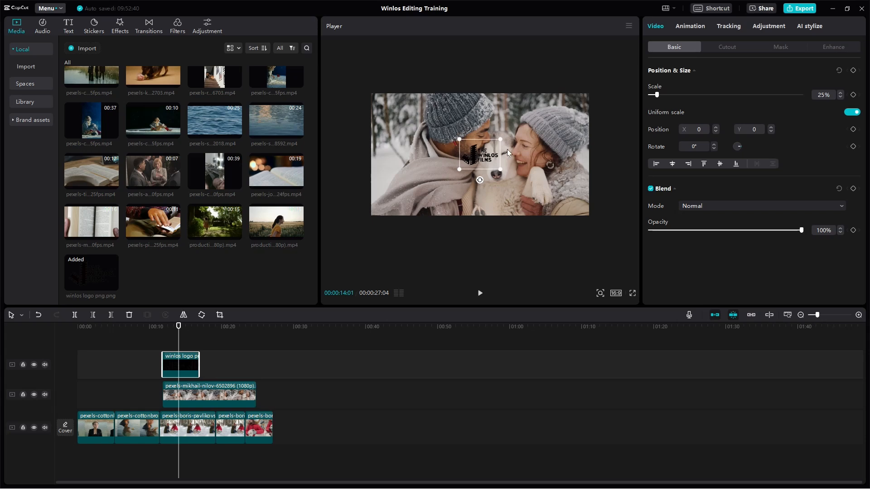
left_click_drag(484, 164, 396, 111)
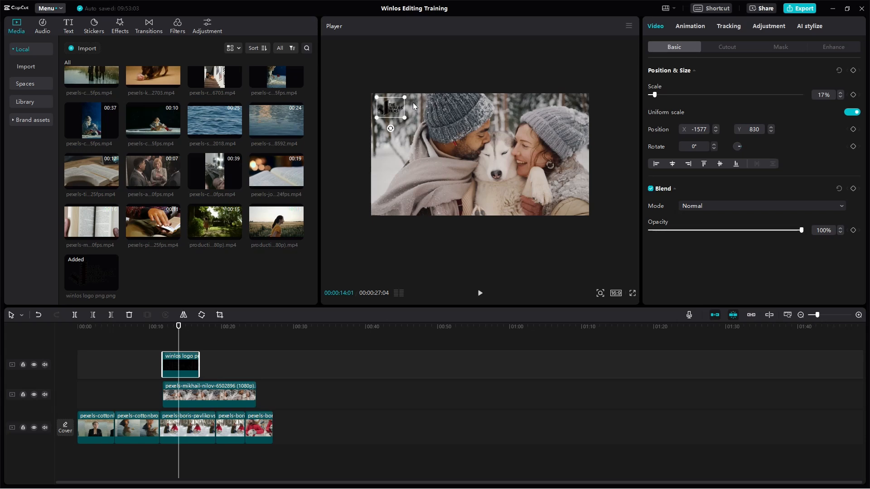
left_click_drag(401, 112, 573, 106)
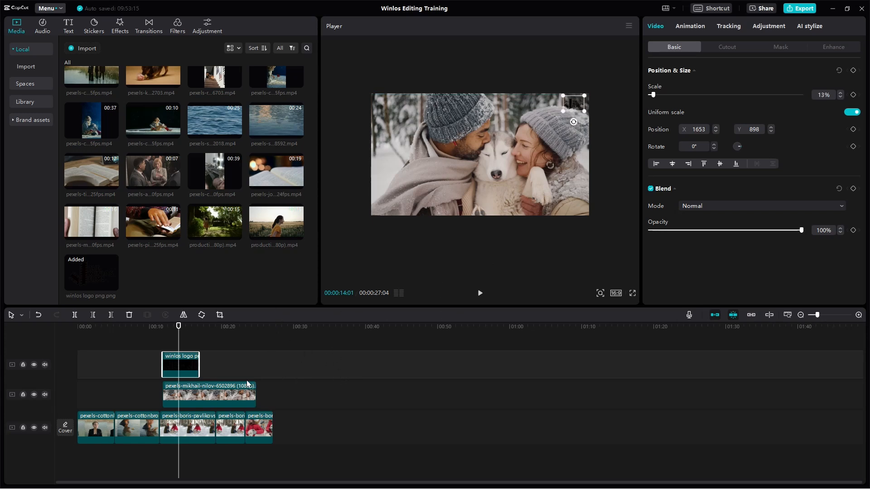
Extend the logo clip from the timeline start to a 00:00:27:19 duration and check it over the earlier footage
left_click_drag(163, 366, 76, 380)
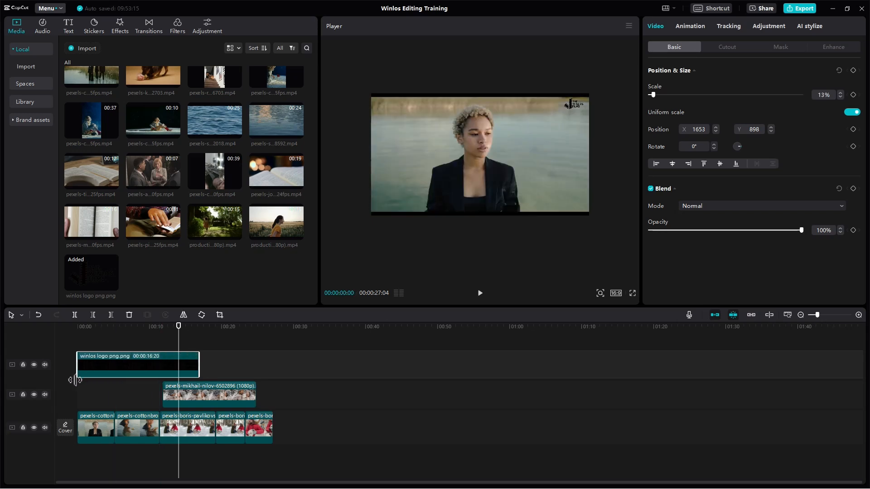
left_click_drag(199, 366, 275, 366)
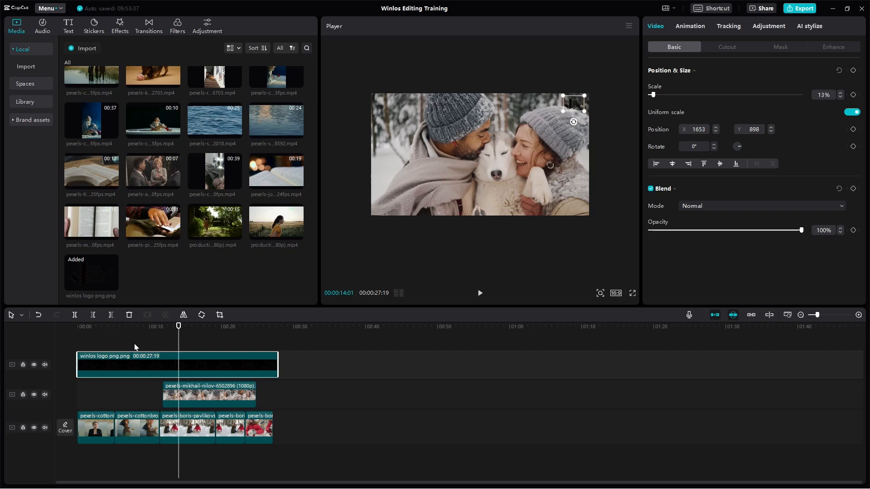
left_click_drag(180, 341, 125, 377)
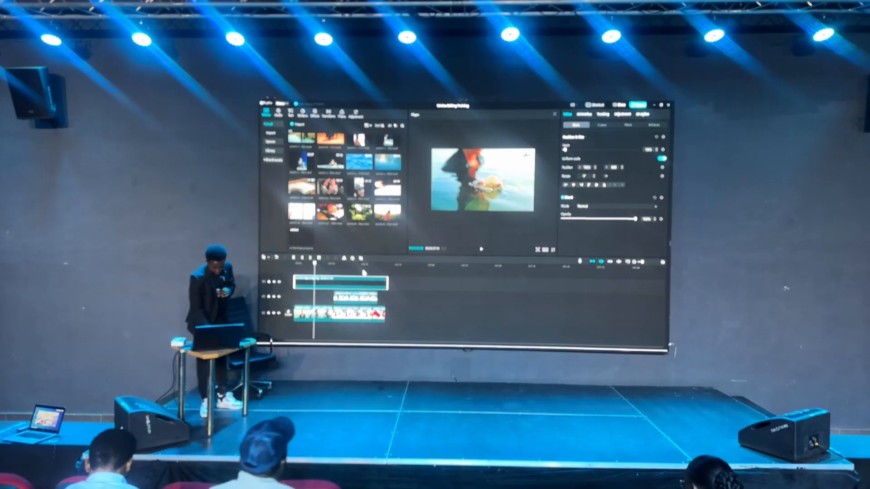
Switch to File Explorer, open the Video Editing Effects folder on the storage drive, and check its Transitions and Overlays subfolder
key("alt+Tab")
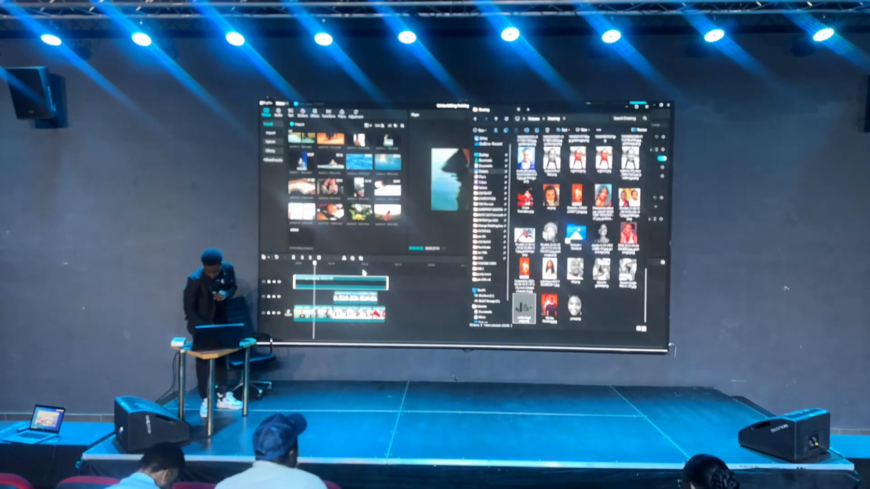
left_click(493, 301)
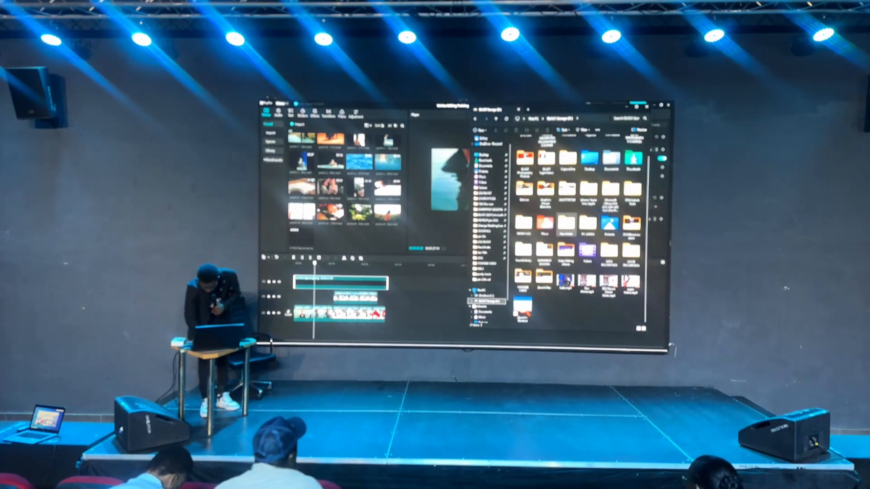
double_click(568, 251)
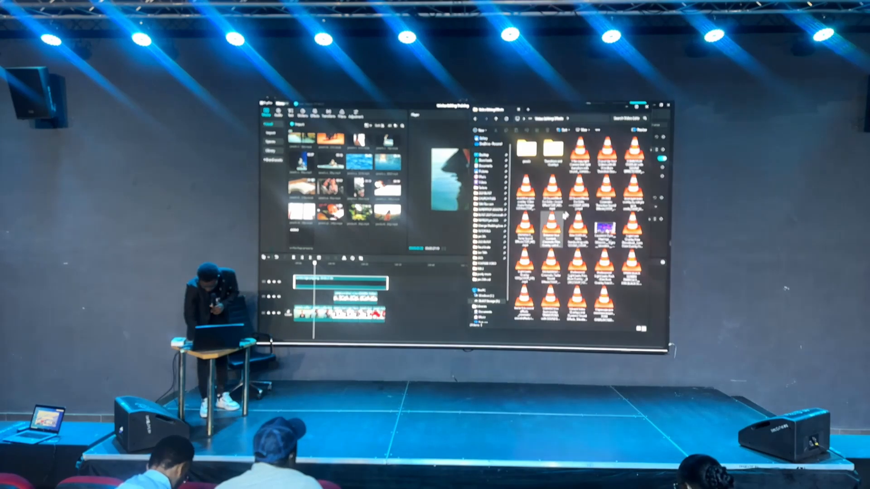
double_click(561, 157)
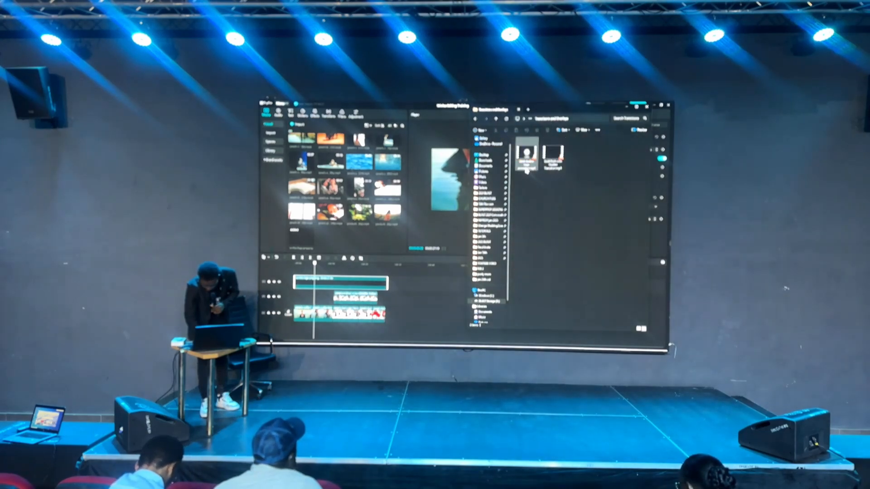
left_click(553, 155)
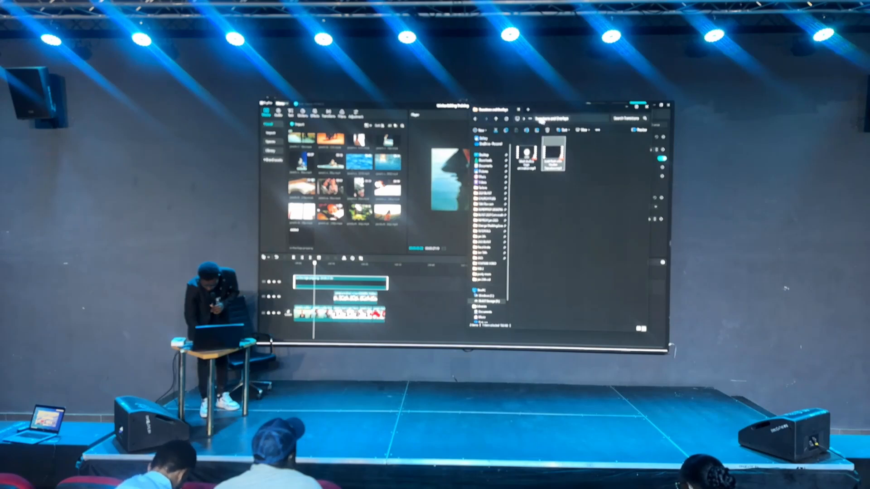
left_click(496, 118)
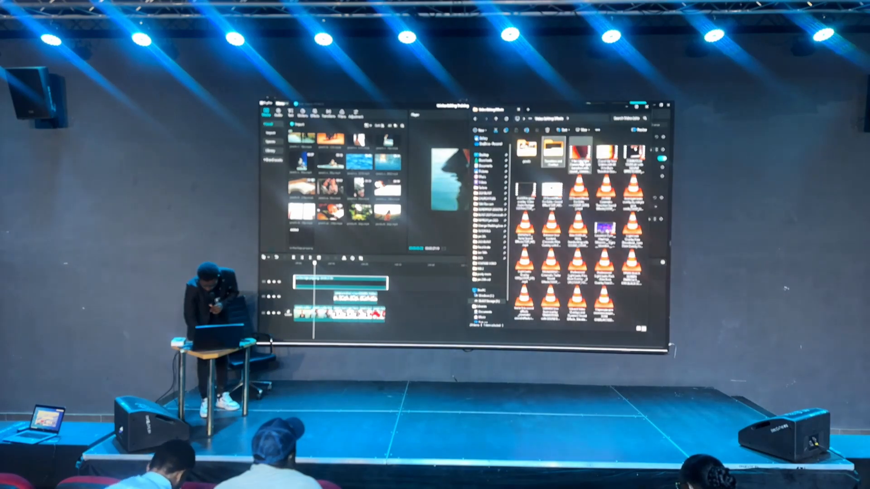
Import the first four effect videos, numbered 1 to 4, from the Video Editing Effects folder into the CapCut media library
left_click(582, 163)
left_click(605, 164, "ctrl")
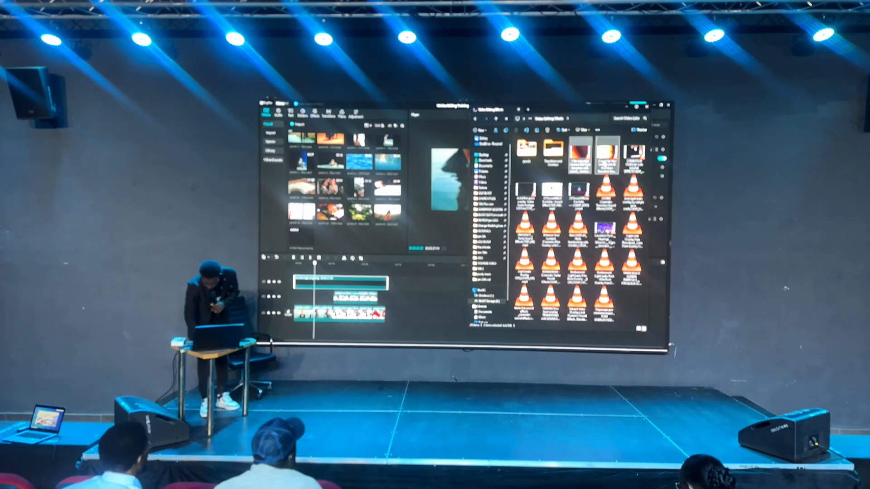
left_click(633, 164, "ctrl")
left_click(525, 195, "ctrl")
left_click_drag(589, 160, 385, 232)
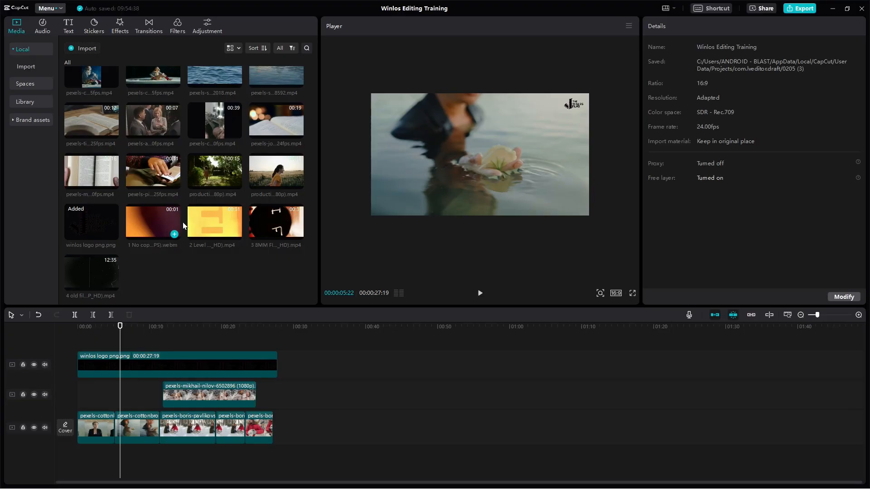
Preview the imported effect video number 2 and play the old film grain overlay from near its start
left_click(208, 222)
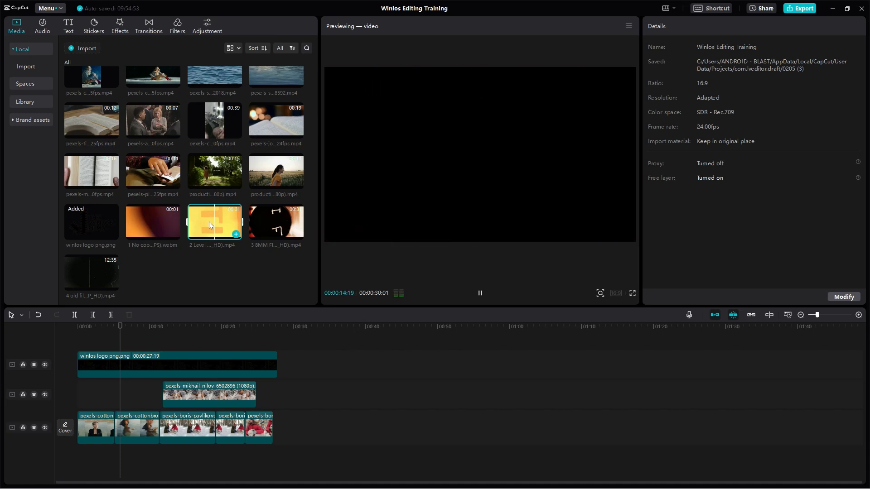
left_click(64, 271)
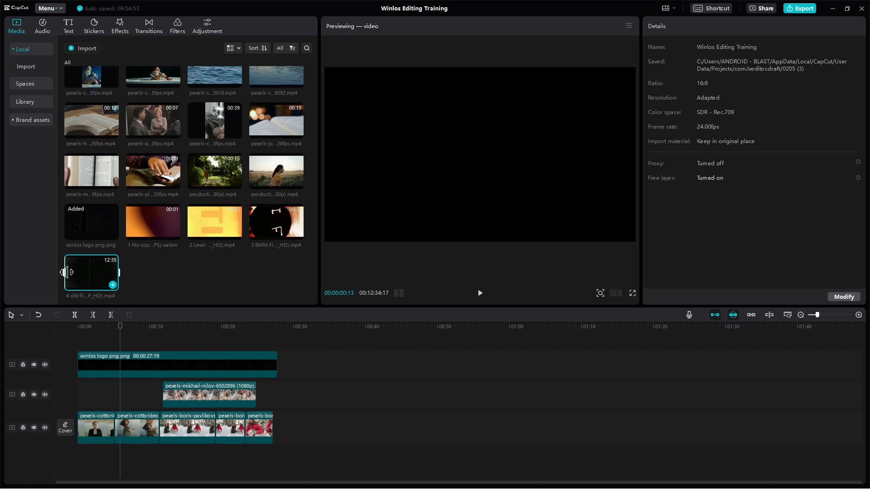
key("space")
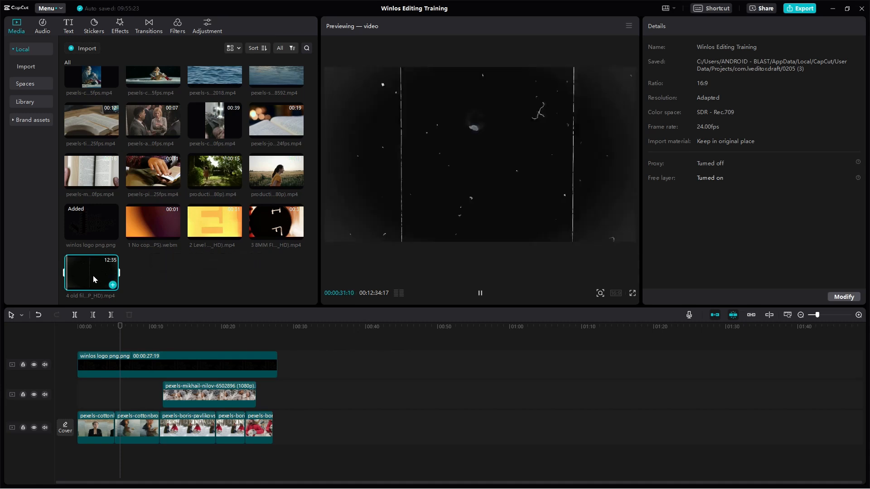
Place the old film grain overlay on a new track between the logo and couple clips, with the playhead at 00:00:01:23
left_click_drag(97, 274, 89, 400)
left_click(101, 347)
left_click_drag(100, 327, 91, 328)
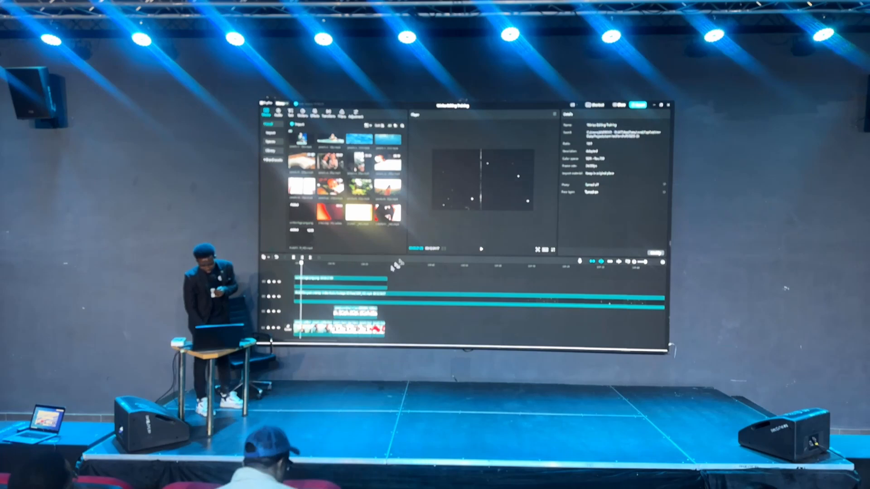
Lower the old film grain overlay's opacity to 57%, leaving its blend mode at Normal
left_click(322, 299)
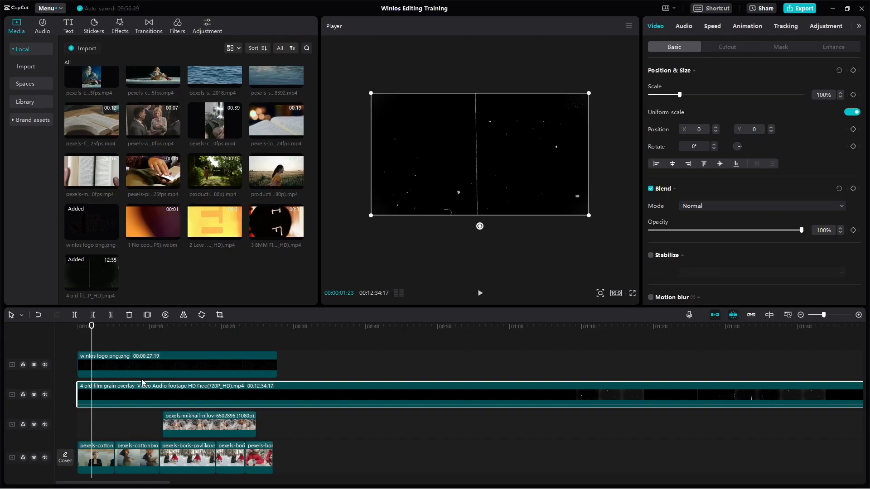
left_click(741, 206)
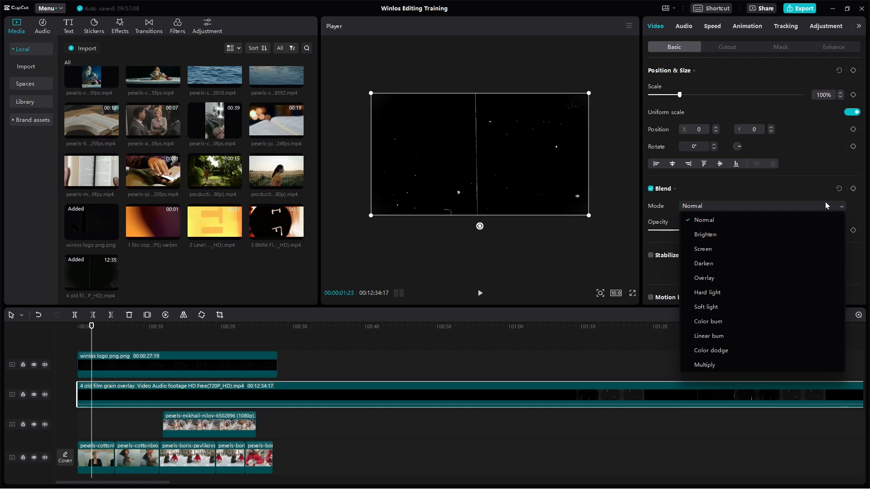
left_click(654, 277)
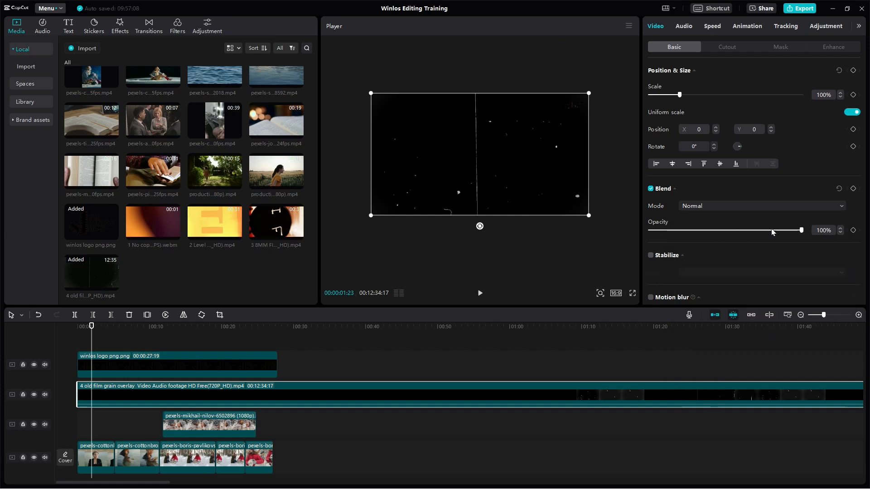
left_click_drag(801, 231, 766, 231)
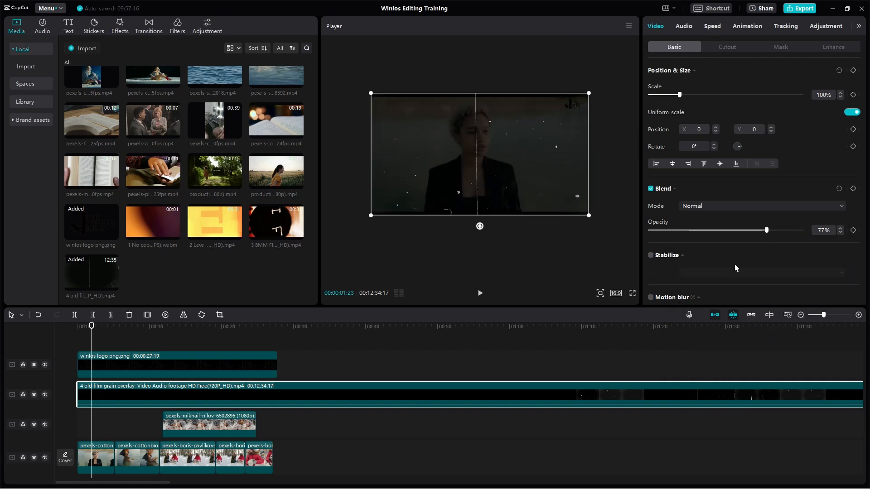
left_click_drag(766, 230, 736, 231)
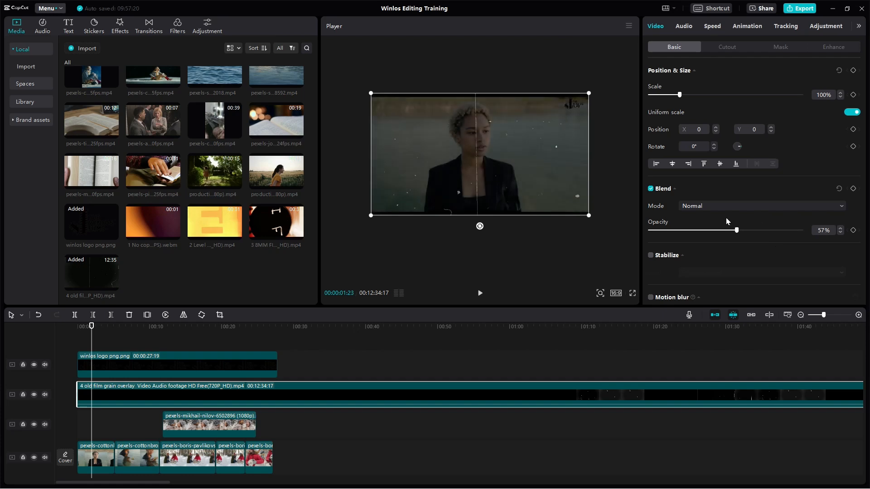
Play the footage with the semi-transparent film grain overlay and return the playhead to the timeline start
key("space")
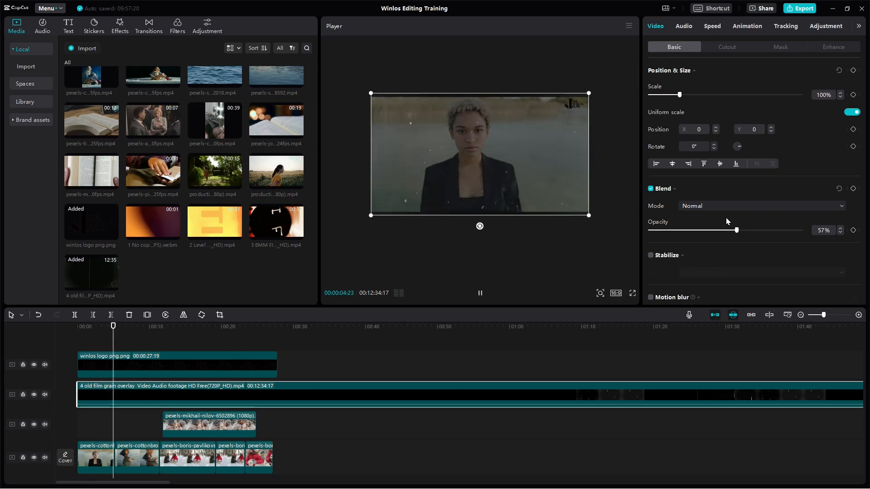
key("space")
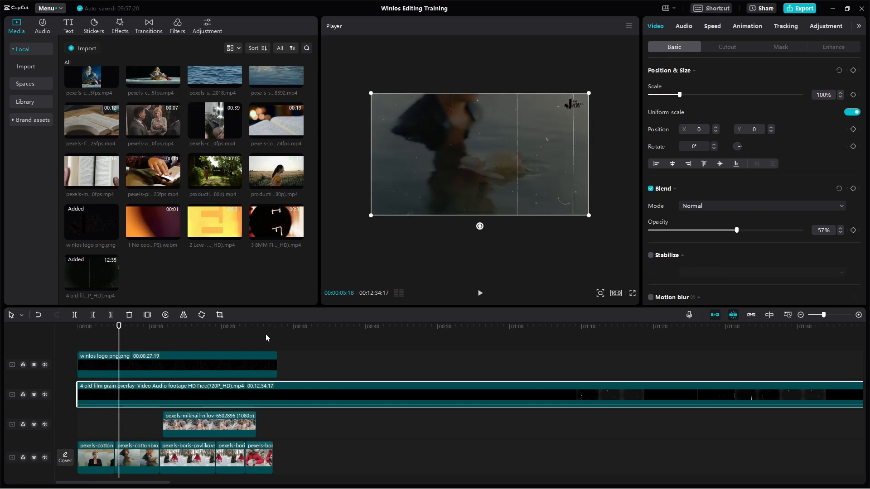
key("Home")
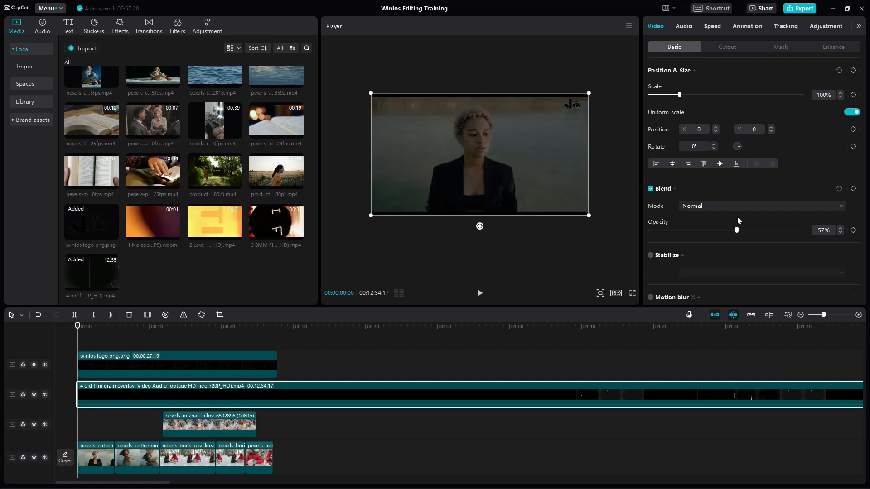
Restore the film grain overlay's opacity to 100% and set its blend mode to Brighten
left_click_drag(740, 233, 813, 227)
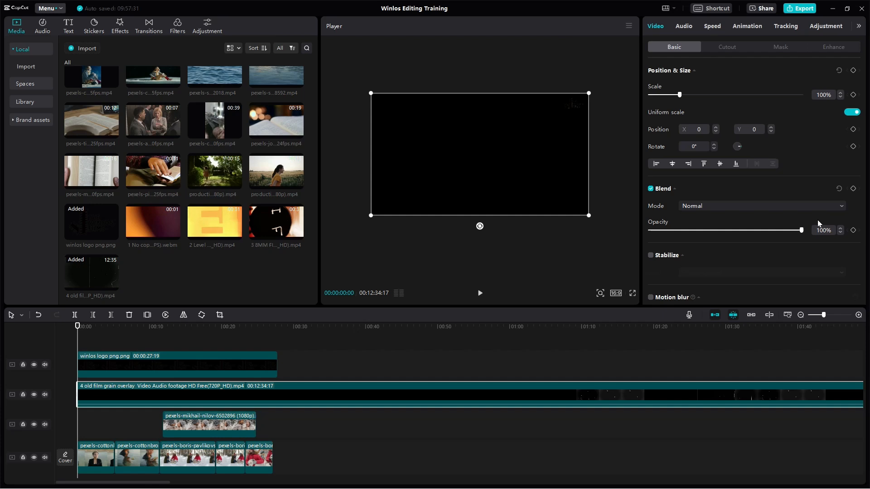
left_click(837, 207)
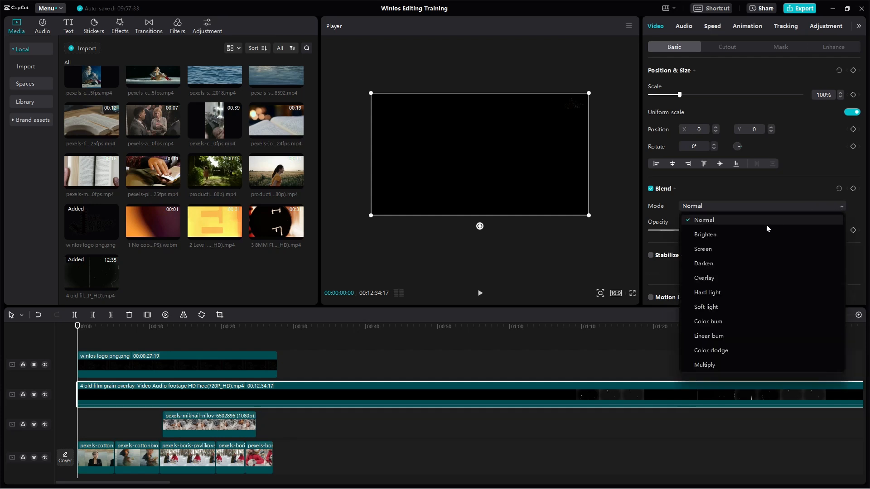
left_click(708, 236)
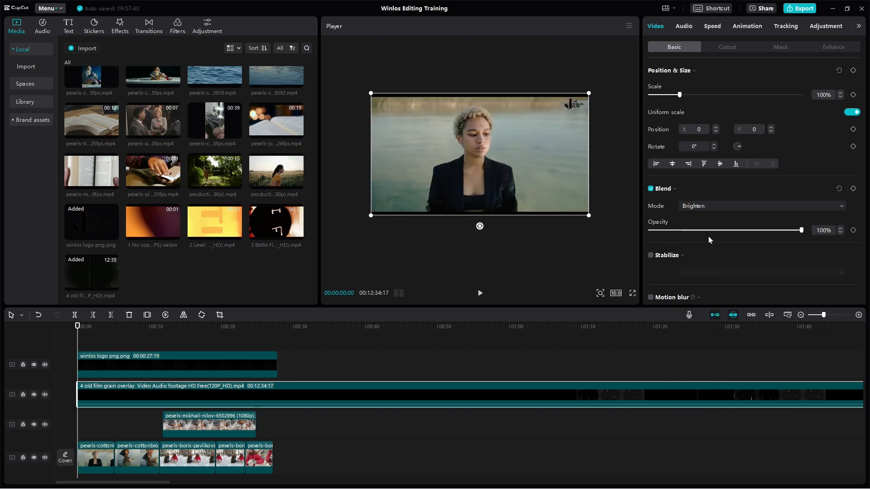
Play the footage with the Brighten film grain blend and return the playhead to the timeline start
key("space")
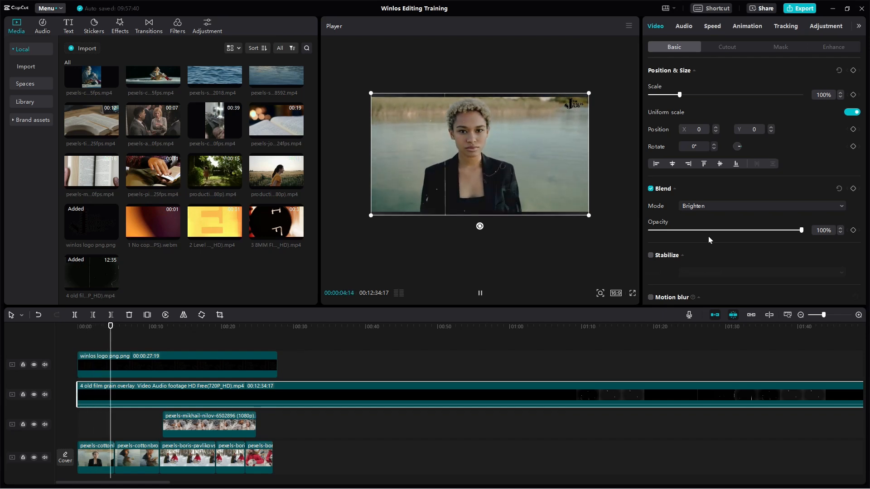
key("space")
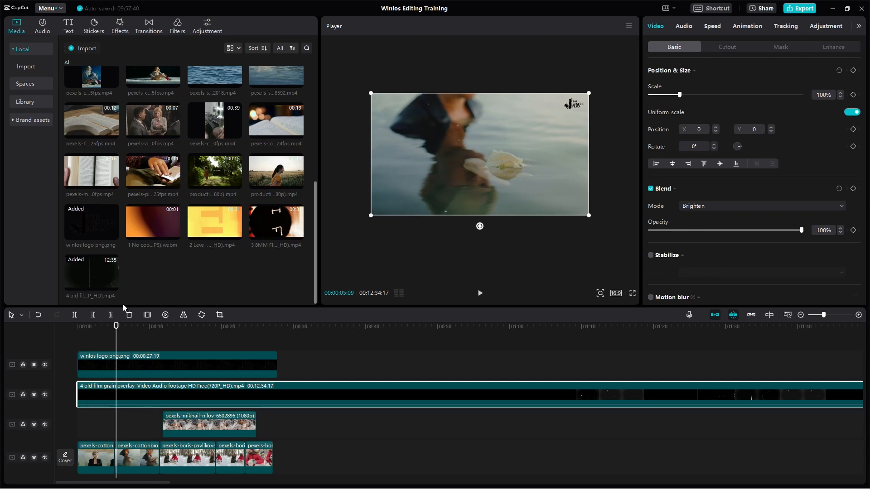
left_click_drag(116, 333, 78, 334)
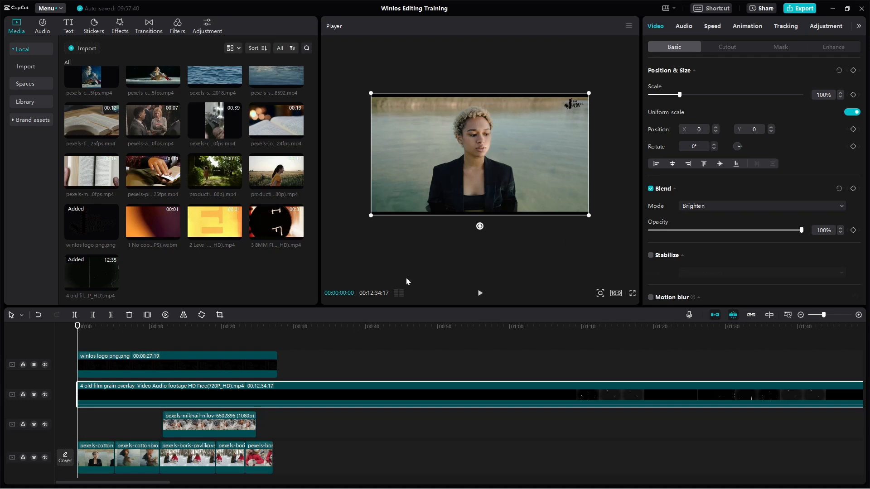
Change the film grain overlay's blend mode to Screen and play the footage up to 00:00:16:17
left_click(693, 207)
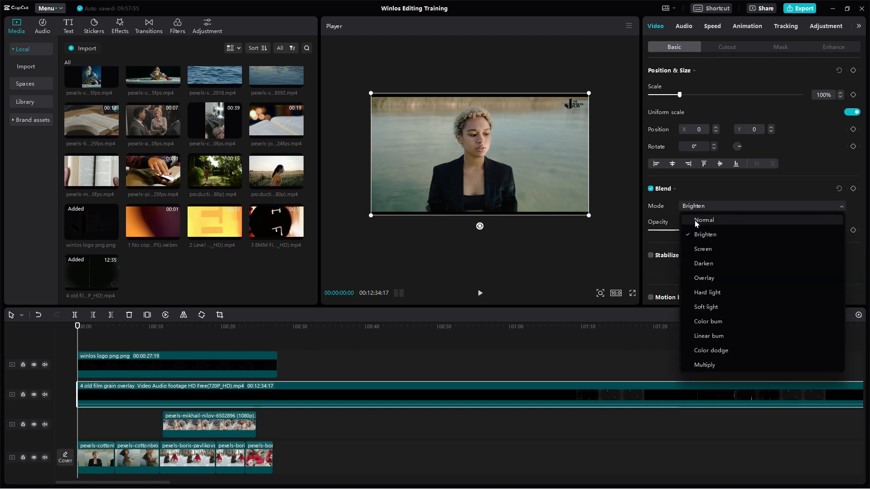
left_click(712, 249)
key("space")
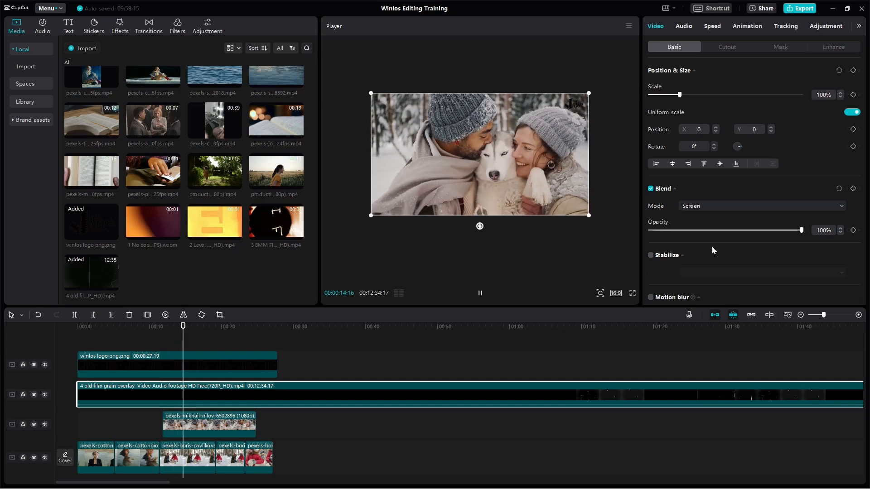
key("space")
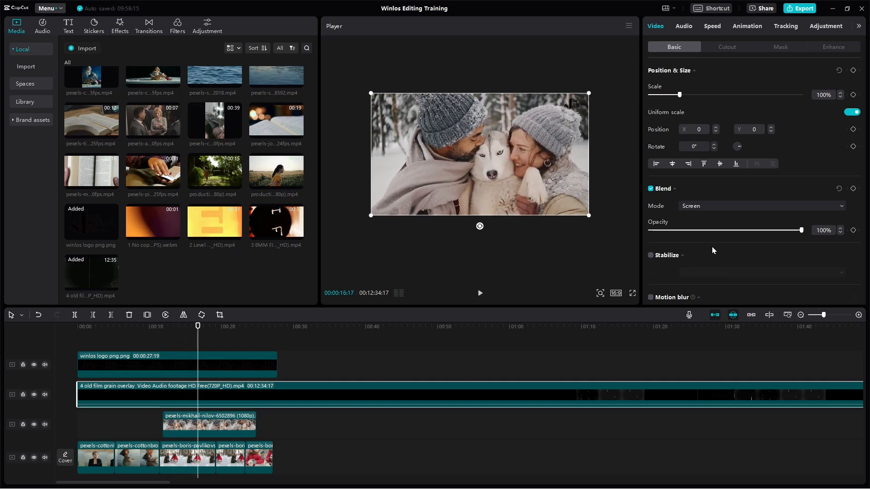
Try the Overlay, Multiply and Hard light blend modes on the film grain overlay
left_click(708, 207)
left_click(708, 277)
left_click(702, 207)
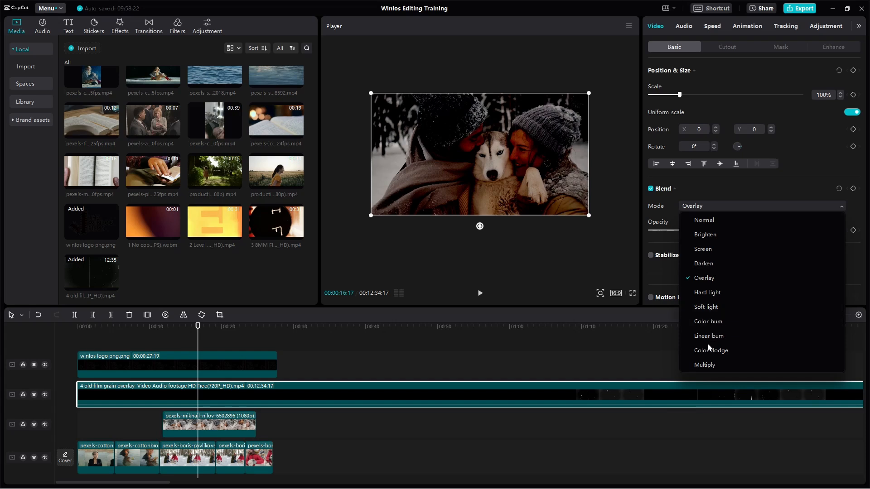
left_click(705, 365)
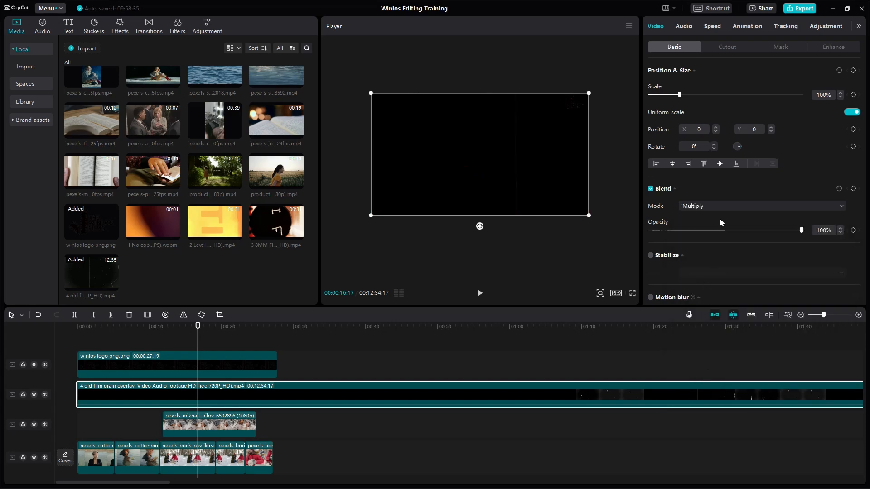
left_click(713, 209)
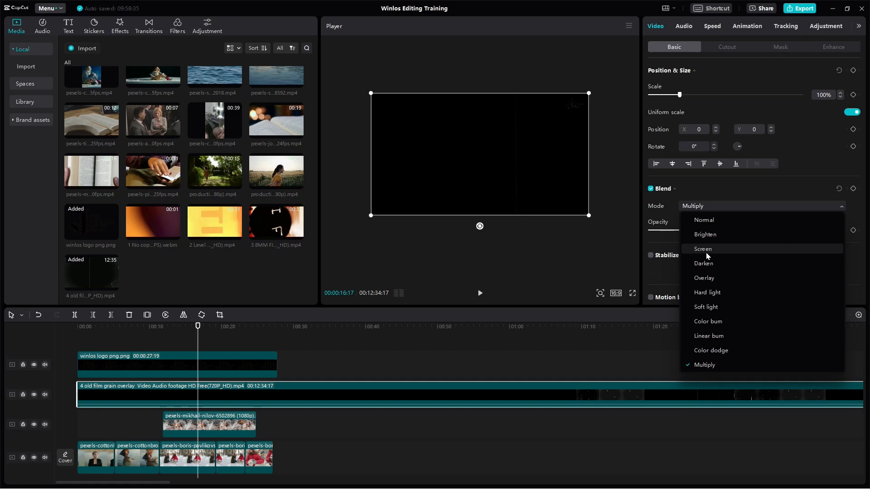
left_click(705, 293)
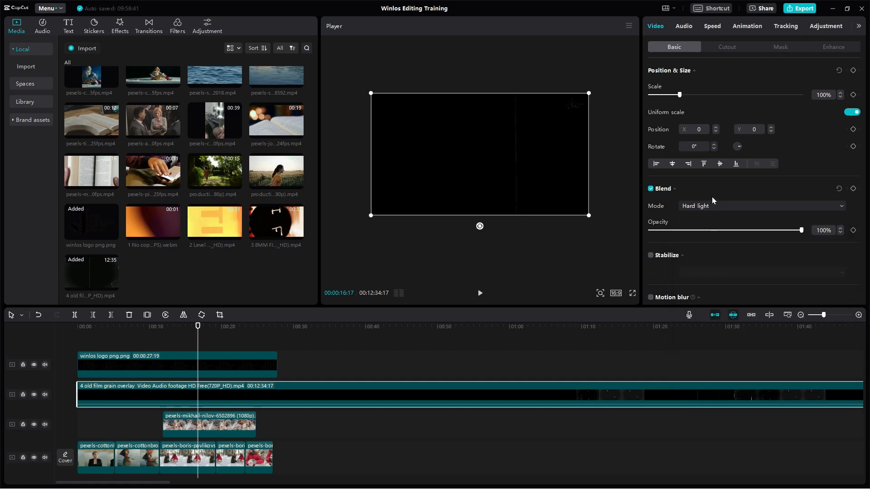
Compare the Brighten, Screen and Darken blend modes on the film grain overlay, ending on Darken
left_click(705, 207)
left_click(706, 234)
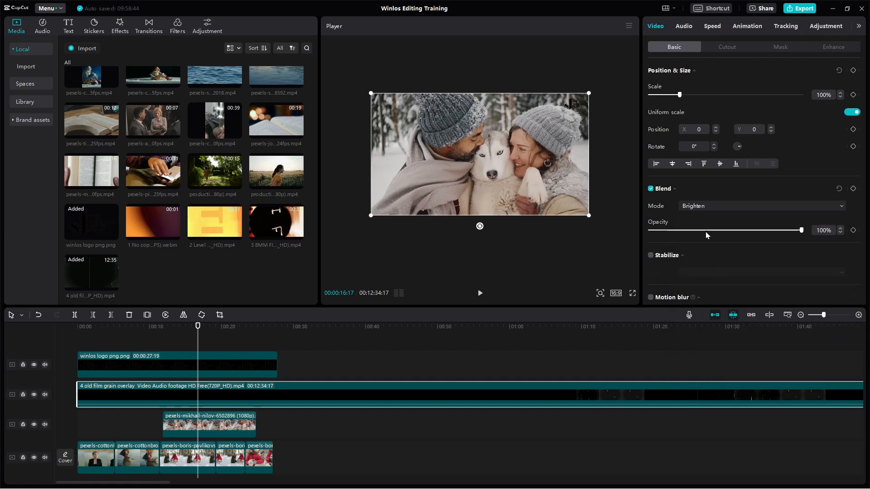
left_click(700, 206)
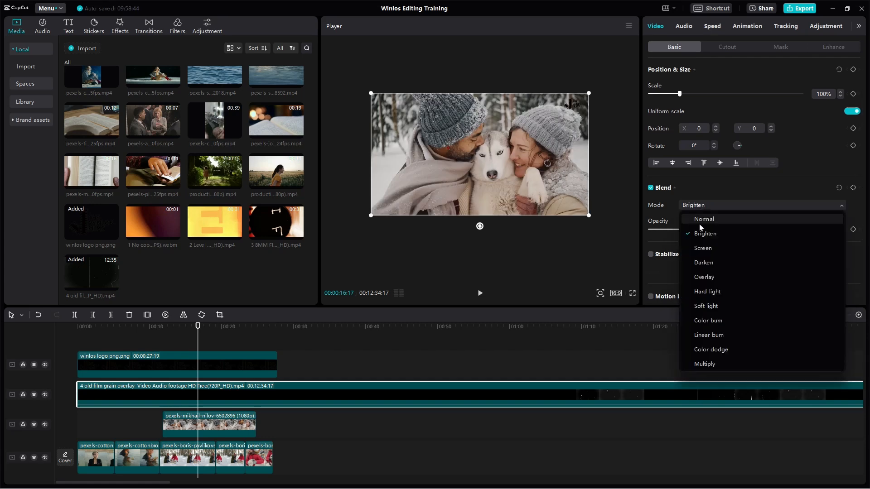
left_click(703, 248)
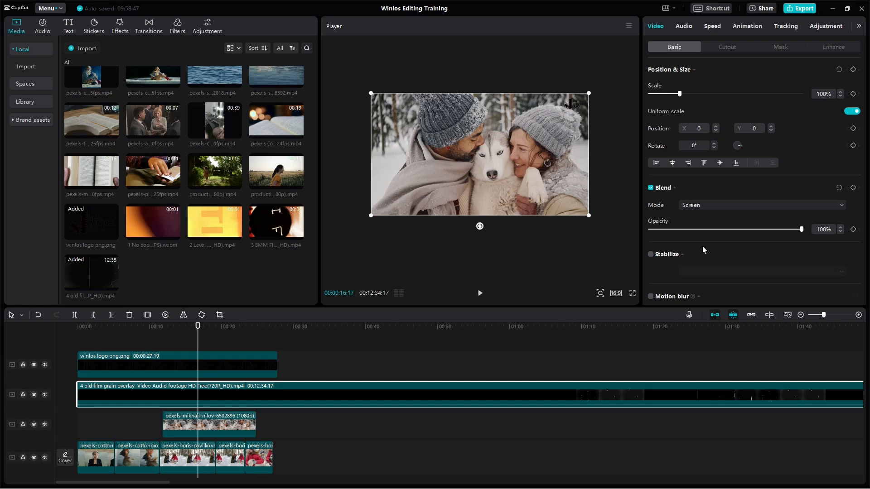
left_click(692, 206)
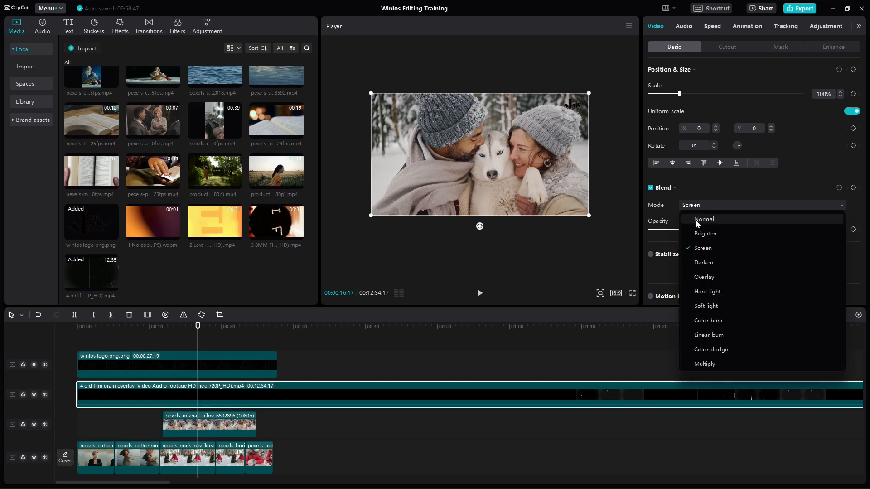
left_click(703, 263)
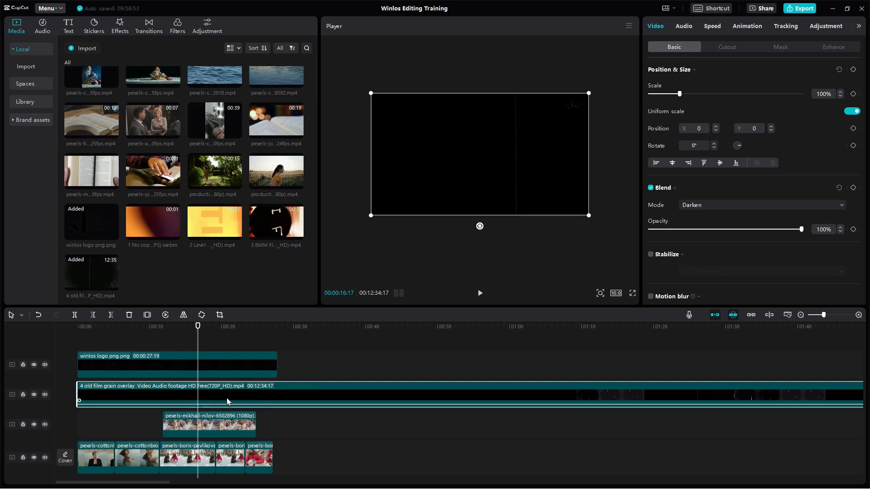
Delete the film grain overlay and place the number 2 film burn video on its own track directly below the logo, starting at the timeline's beginning
key("Delete")
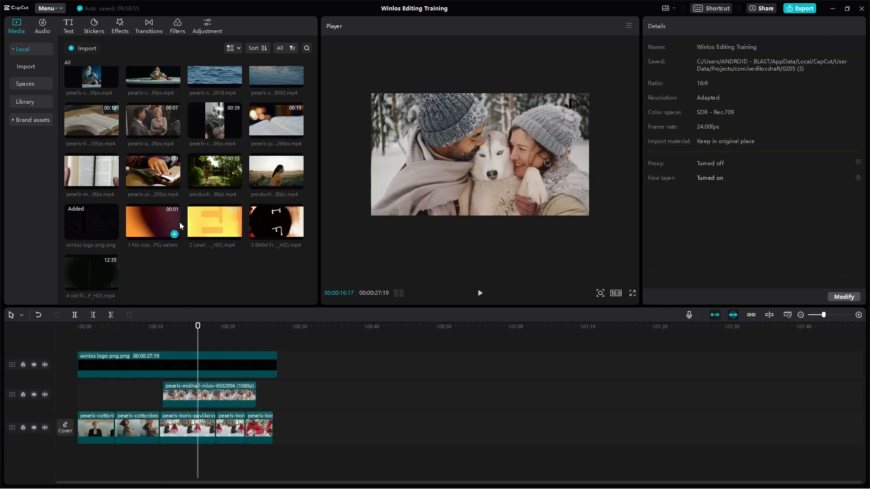
left_click_drag(59, 345, 78, 386)
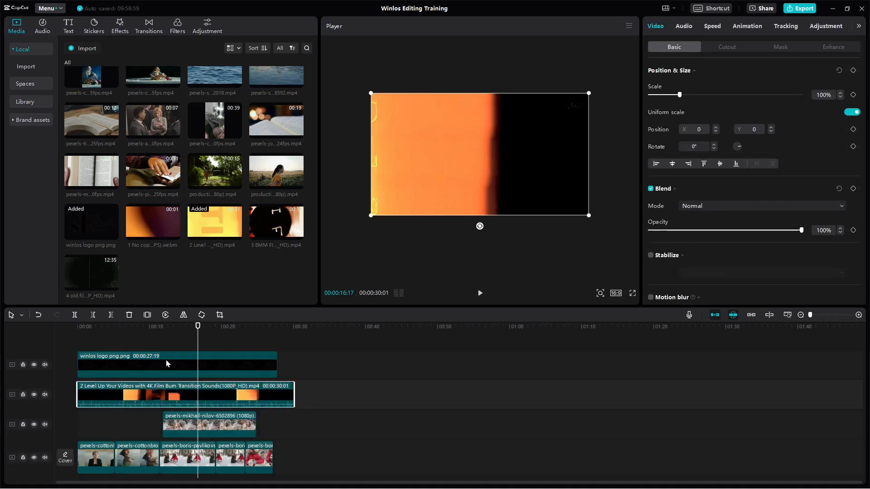
left_click_drag(176, 329, 110, 335)
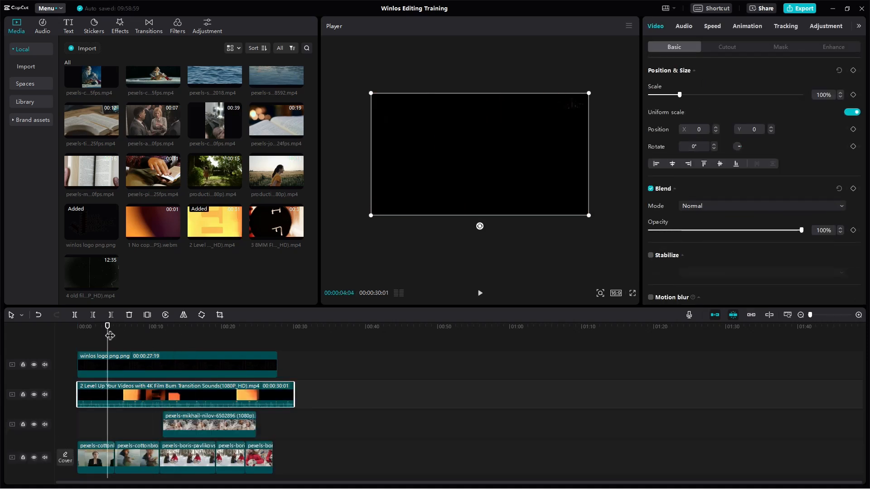
Set the film burn overlay's blend mode to Screen and play the footage from the timeline start
left_click(700, 205)
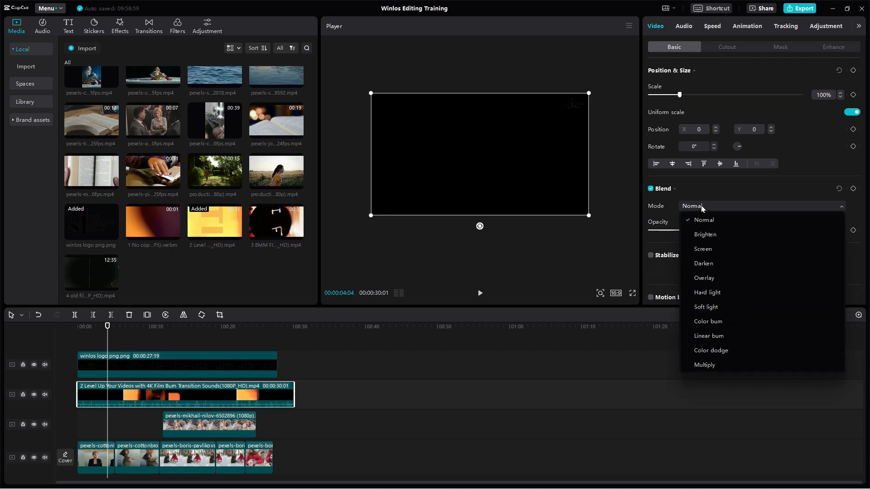
left_click(701, 249)
left_click_drag(119, 327, 69, 323)
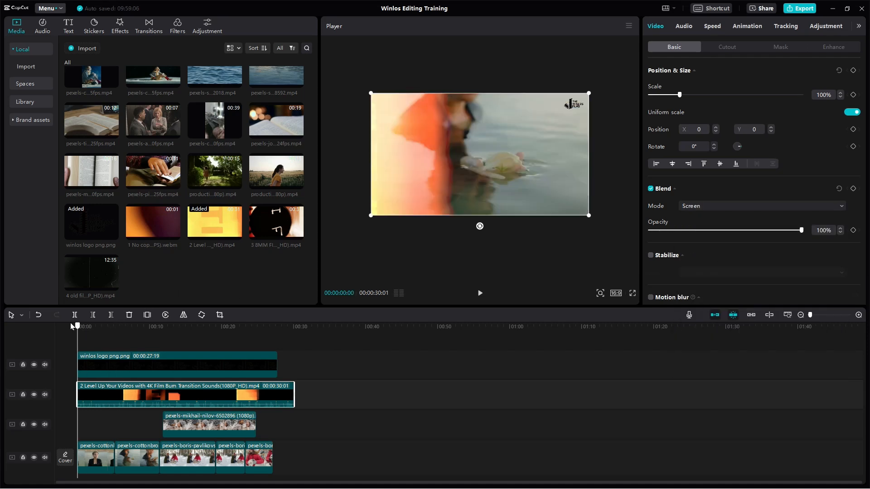
key("space")
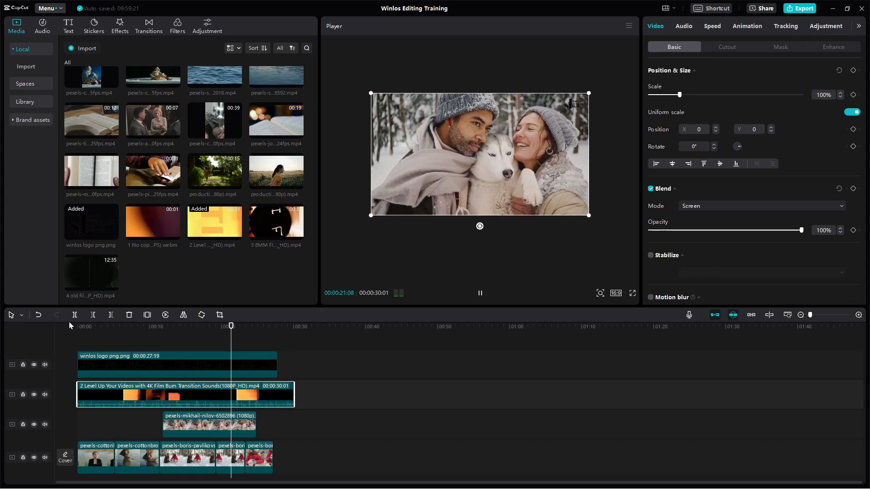
key("space")
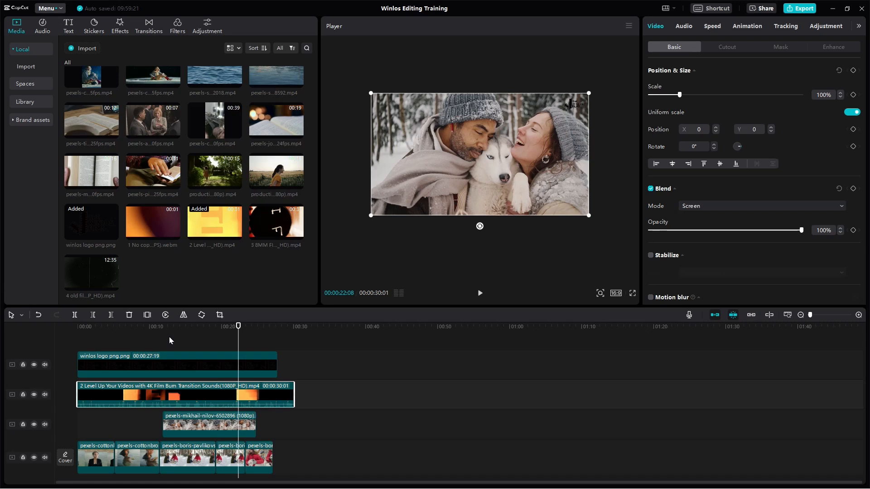
Review the film burn overlay's blend modes at 00:00:05:04, then deselect the clip and move the playhead to 00:00:00:18
left_click_drag(230, 328, 114, 341)
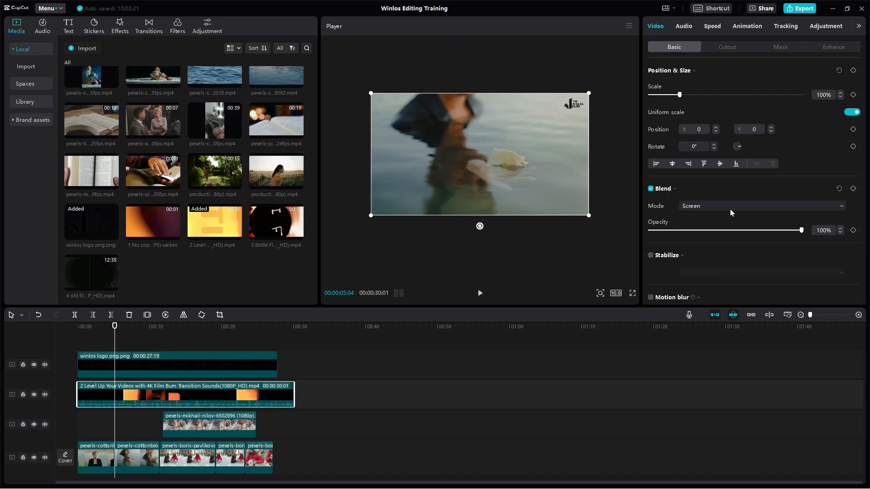
left_click(730, 208)
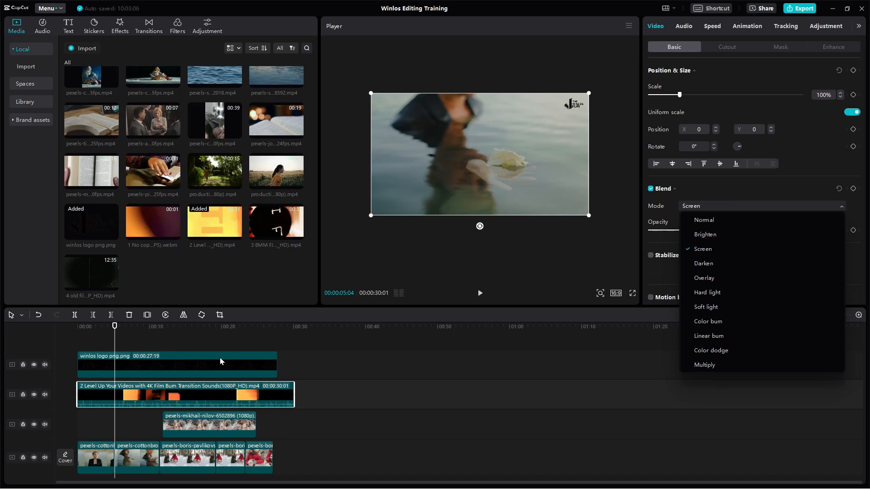
left_click(212, 331)
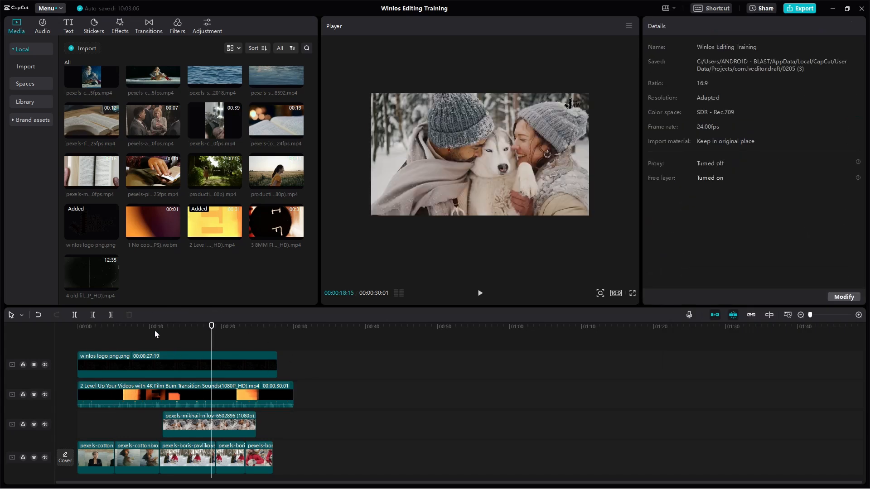
left_click(83, 337)
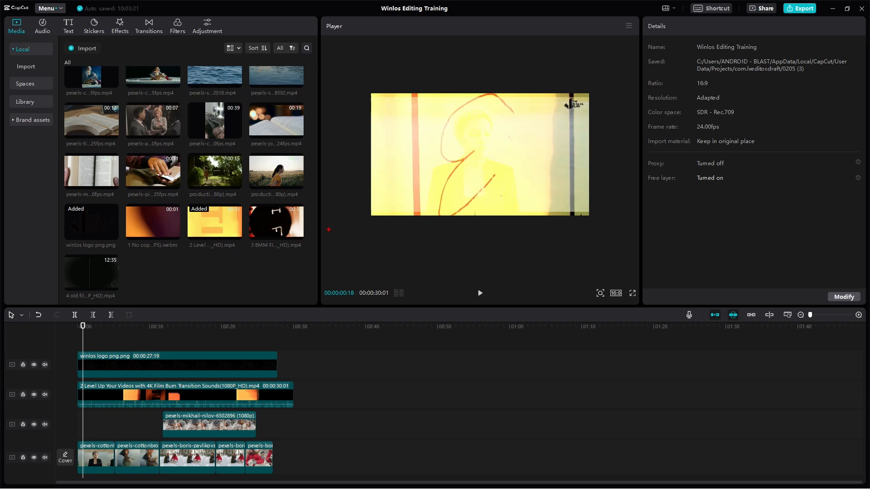
mouse_move(373, 70)
left_mouse_down()
mouse_move(396, 79)
mouse_move(406, 68)
mouse_move(402, 91)
mouse_move(416, 81)
mouse_move(421, 58)
mouse_move(426, 82)
mouse_move(436, 68)
mouse_move(451, 80)
mouse_move(491, 70)
left_mouse_up()
mouse_move(367, 53)
left_mouse_down()
mouse_move(353, 62)
mouse_move(359, 87)
left_mouse_up()
left_click_drag(465, 39, 476, 94)
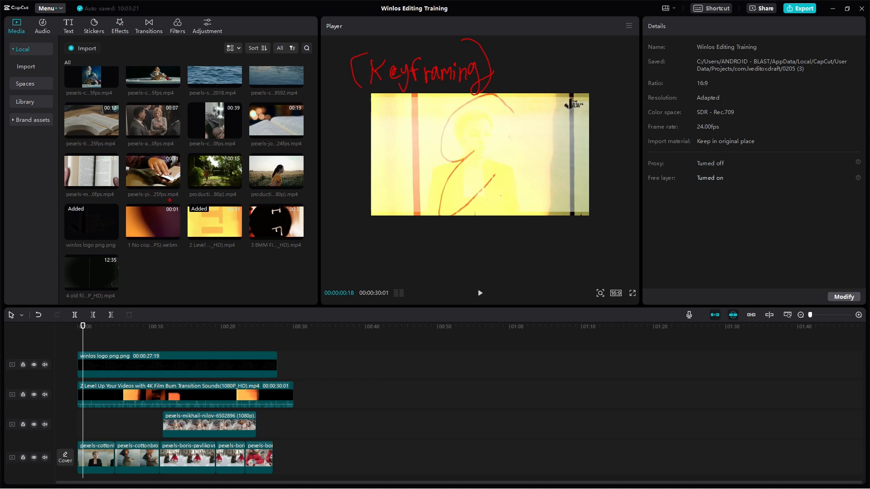
key("Escape")
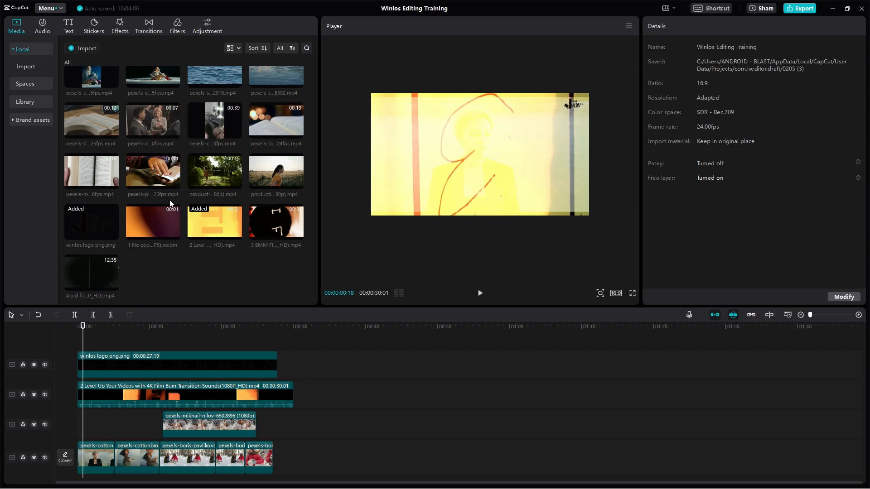
Mark a shorter range of the imported garden swing clip and append it after the last clip on the main track
scroll(254, 156, "up", 3)
scroll(255, 156, "down", 2)
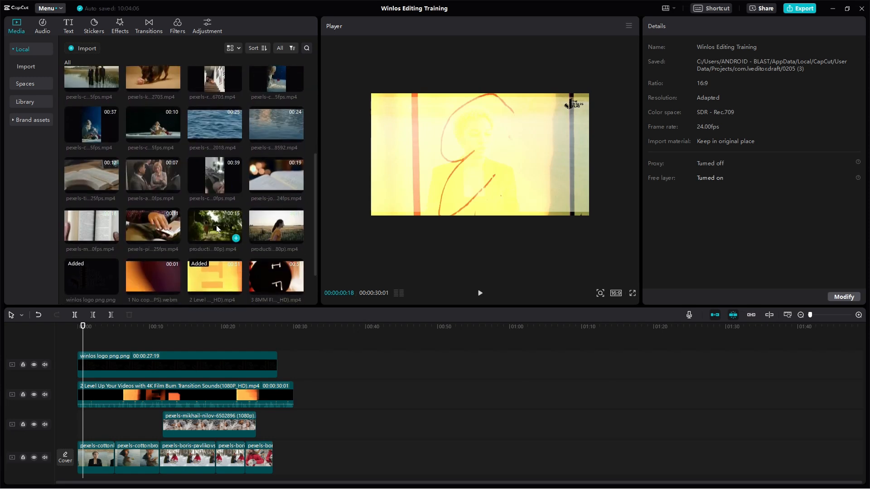
left_click(224, 234)
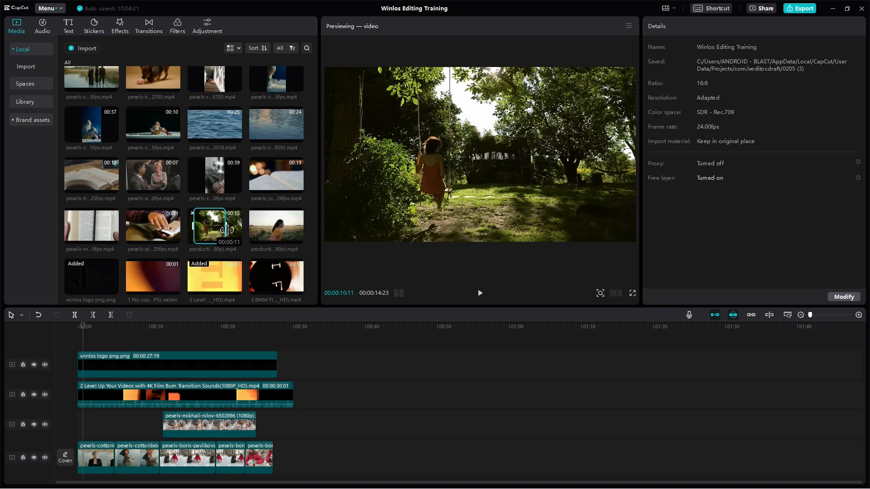
left_click_drag(212, 232, 278, 456)
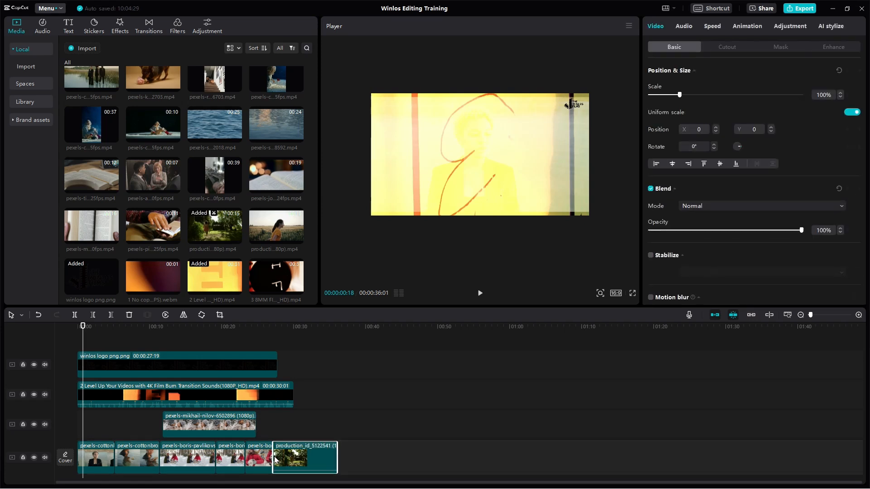
Move the playhead near the start of the appended garden clip and play it
left_click(275, 338)
left_click(282, 327)
left_click_drag(283, 335, 275, 335)
key("space")
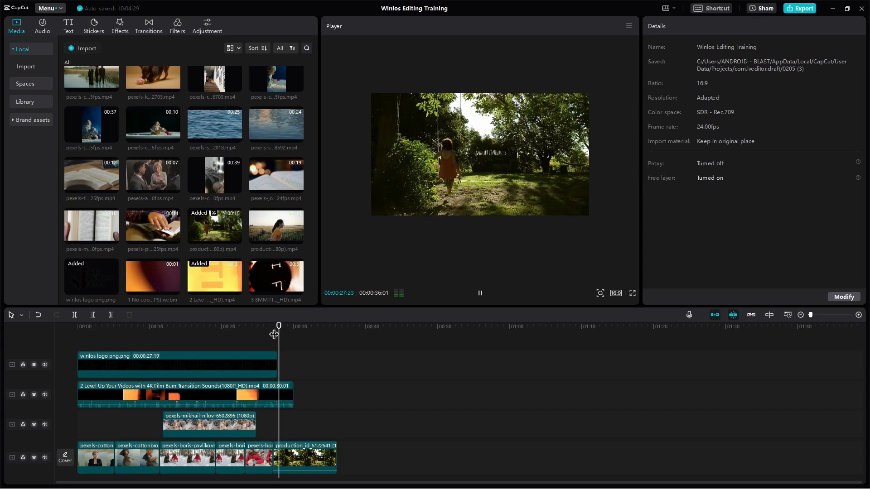
Stop playback, trim the end of the film burn overlay back to the start of the garden clip, and play the footage from there
key("space")
left_click_drag(293, 394, 274, 394)
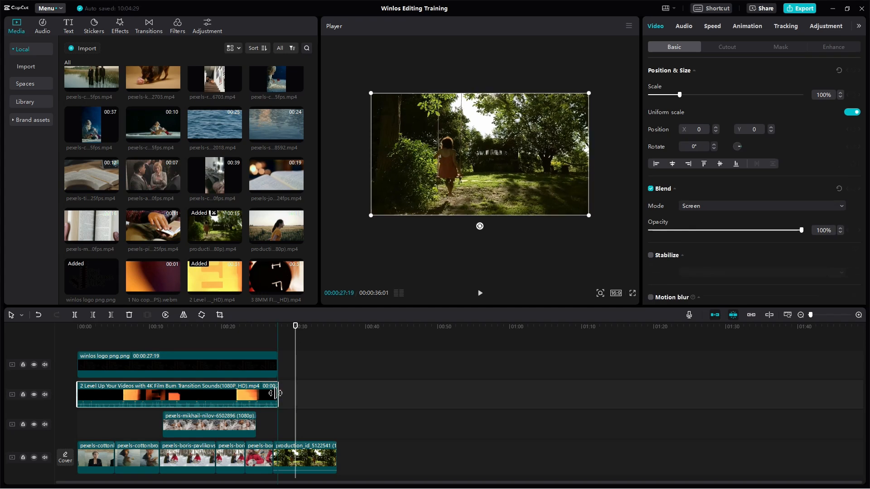
left_click(284, 330)
left_click(278, 327)
key("space")
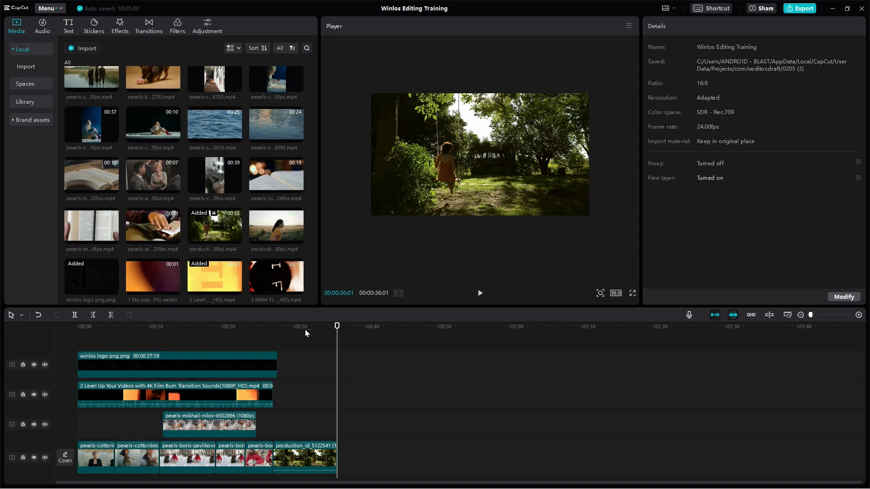
Place the playhead at the garden clip's start, 00:00:27:04, and select that clip on the main track
left_click_drag(307, 327, 272, 337)
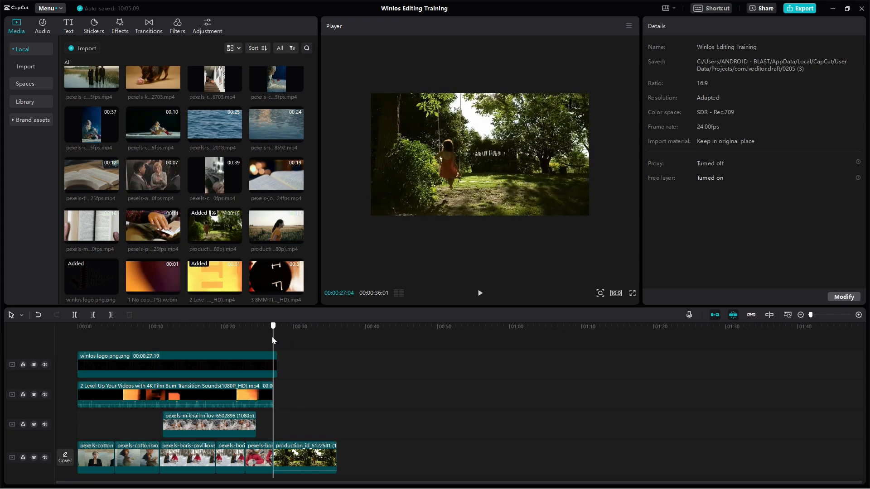
left_click(308, 448)
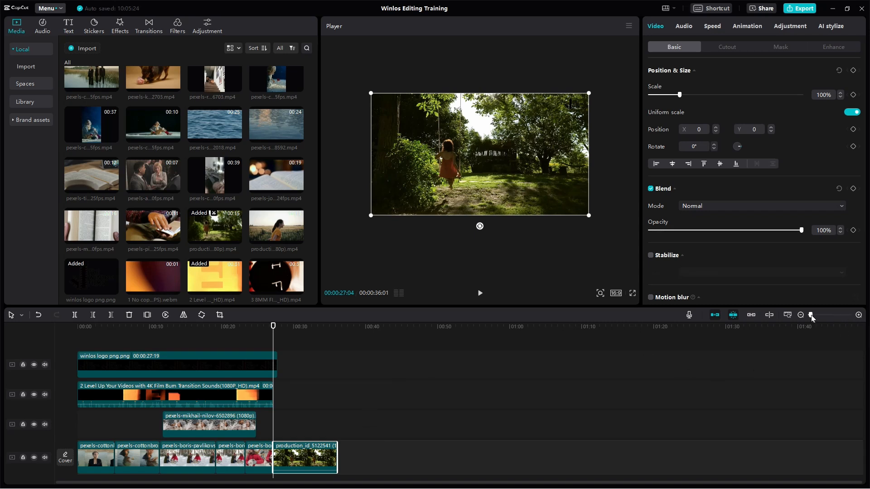
mouse_move(811, 317)
left_mouse_down()
mouse_move(822, 317)
mouse_move(811, 318)
left_mouse_up()
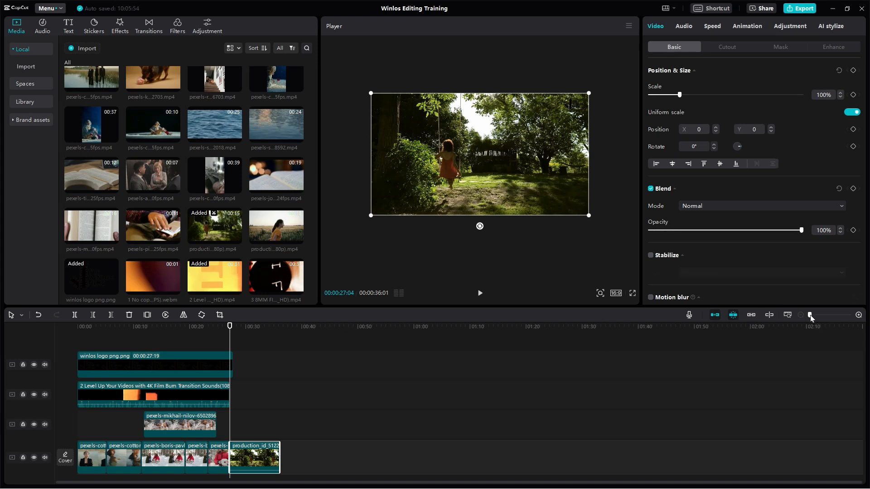
left_click_drag(812, 314, 821, 315)
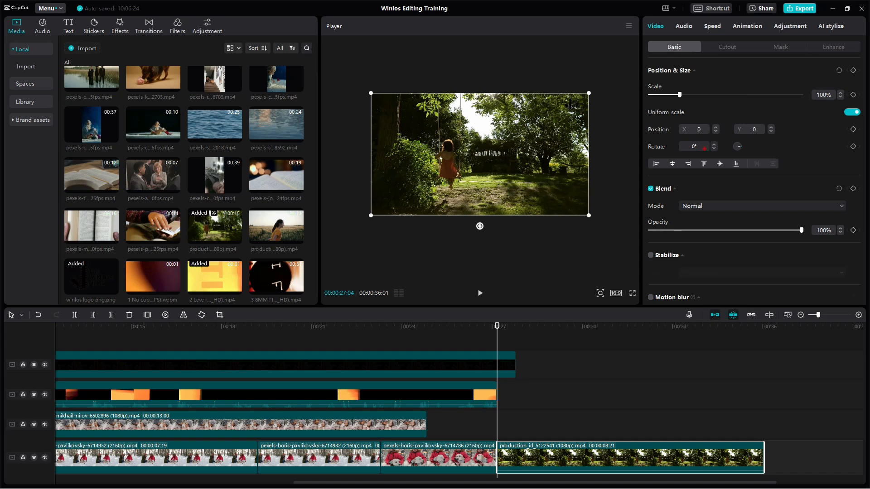
Circle the Scale label and its percentage with red on-screen annotations, sketch beside them, and clear the drawing
mouse_move(840, 84)
left_mouse_down()
mouse_move(835, 106)
mouse_move(833, 81)
left_mouse_up()
mouse_move(638, 83)
left_mouse_down()
mouse_move(661, 99)
mouse_move(643, 79)
left_mouse_up()
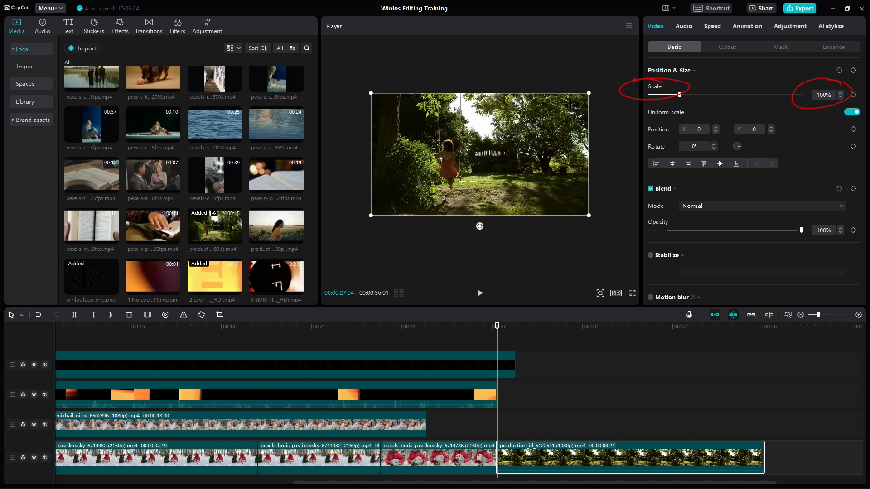
left_click_drag(735, 72, 733, 85)
left_click_drag(743, 75, 742, 75)
left_click_drag(744, 78, 750, 77)
left_click_drag(748, 74, 758, 82)
key("e")
key("Escape")
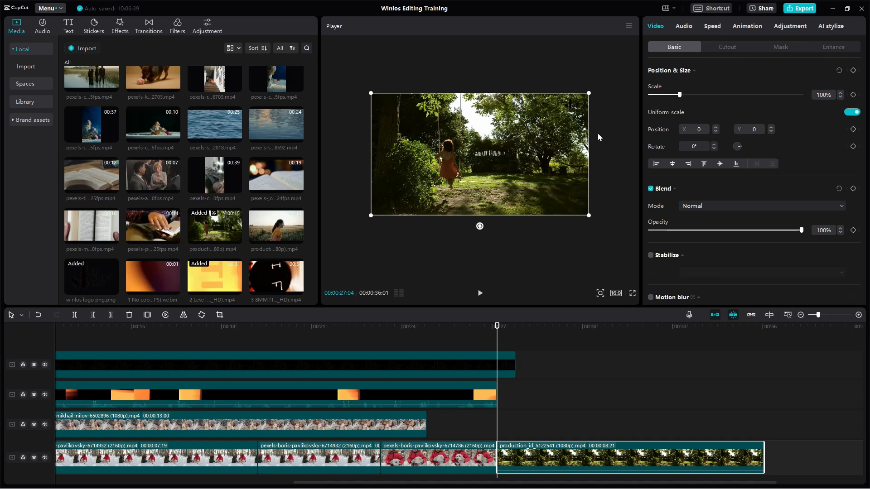
Enlarge the garden clip to a scale of 267% and move the playhead to 00:00:28:17
left_click_drag(679, 95, 711, 94)
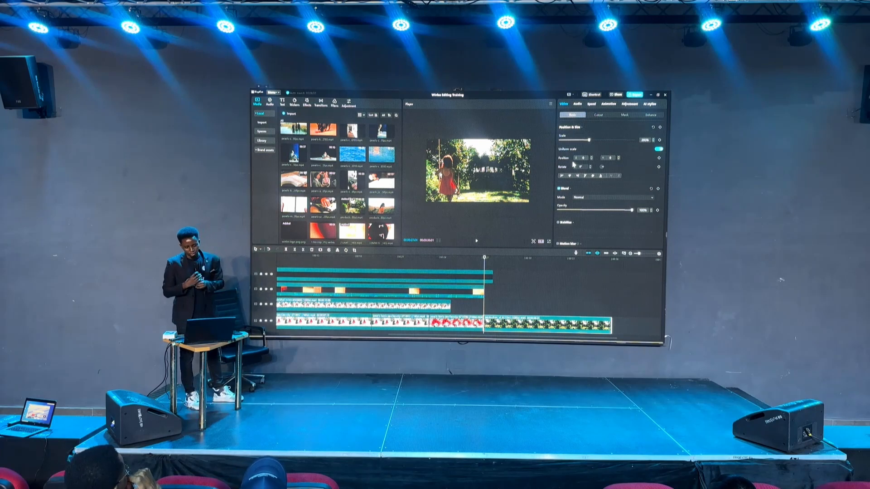
left_click_drag(589, 140, 599, 141)
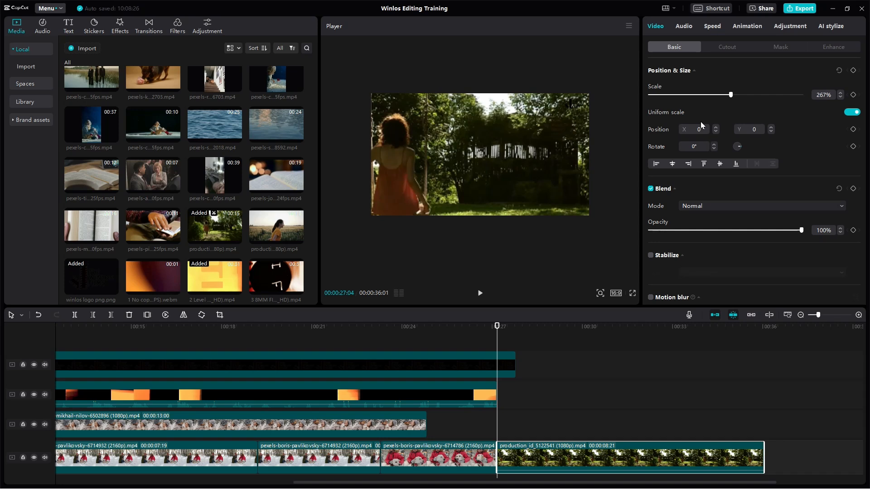
left_click(507, 330)
left_click_drag(512, 335, 543, 331)
Reduce the garden clip's scale to 129% at 00:00:28:17
left_click_drag(730, 95, 705, 99)
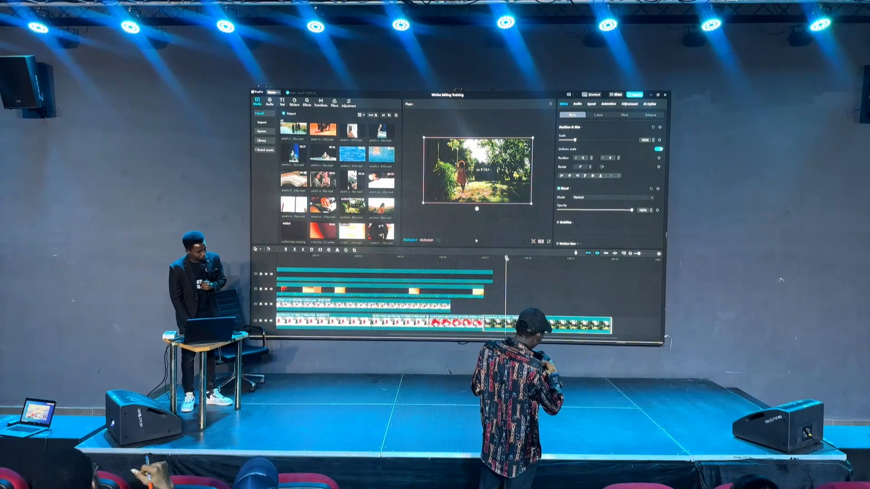
left_click(510, 259)
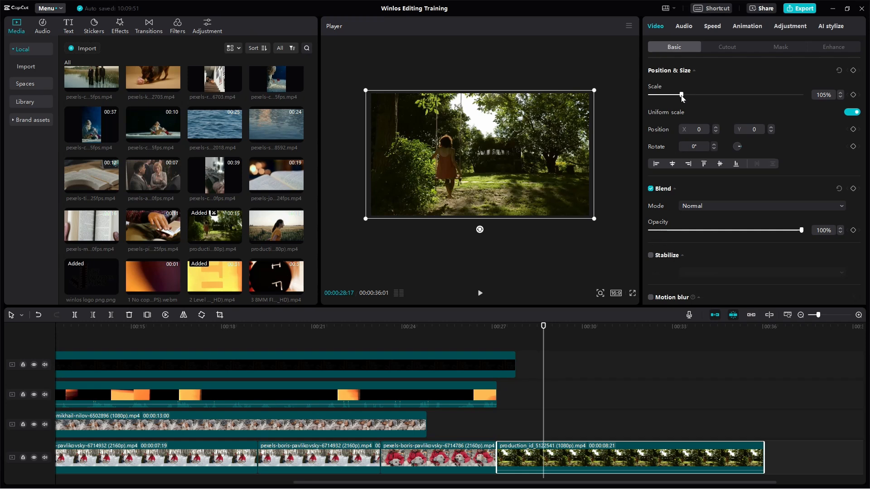
left_click_drag(682, 95, 689, 96)
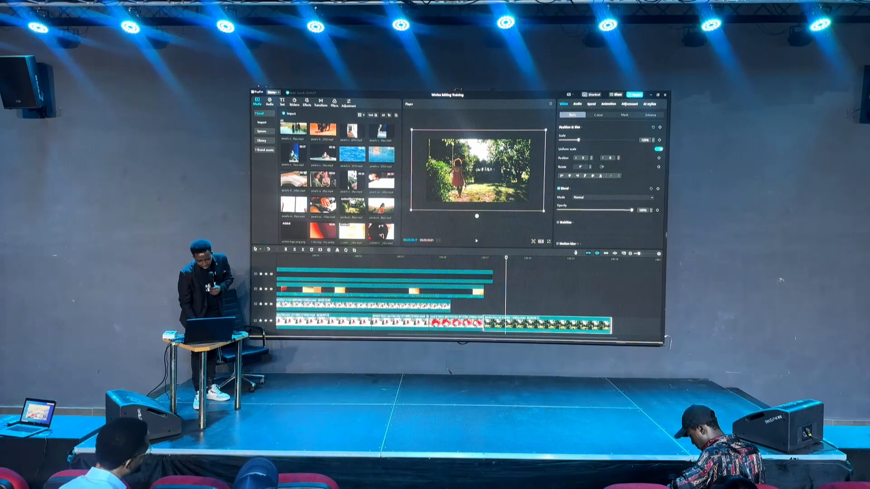
Annotate the preview with a vertical Y arrow and a horizontal X arrow, and clear the drawing
left_click_drag(419, 143, 418, 199)
left_click_drag(418, 140, 406, 176)
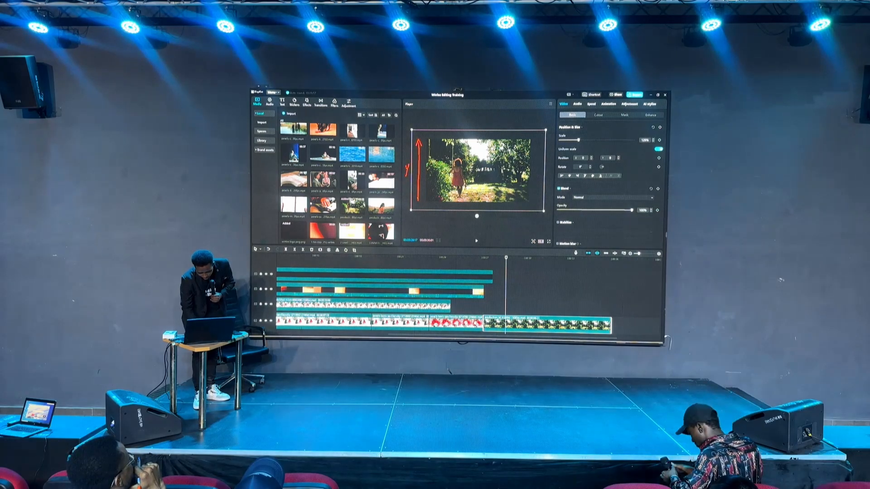
mouse_move(429, 206)
left_mouse_down()
mouse_move(467, 206)
mouse_move(450, 218)
left_mouse_up()
left_click_drag(455, 210, 449, 218)
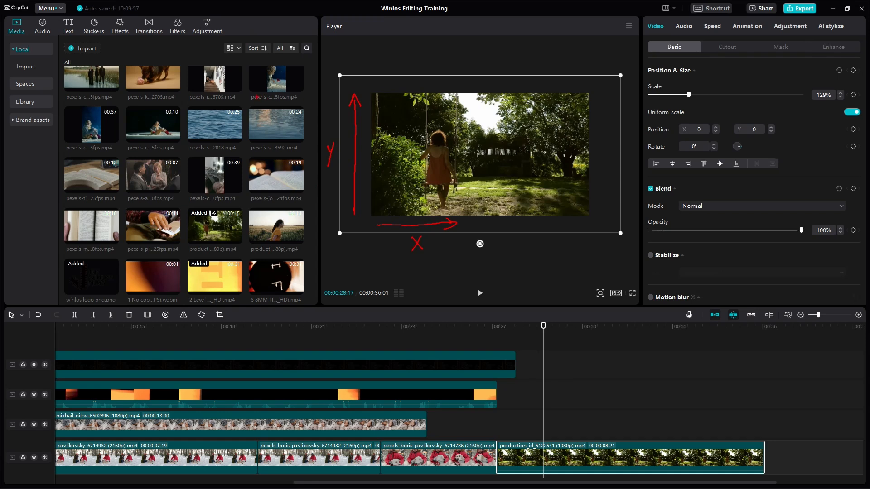
key("Escape")
key("super")
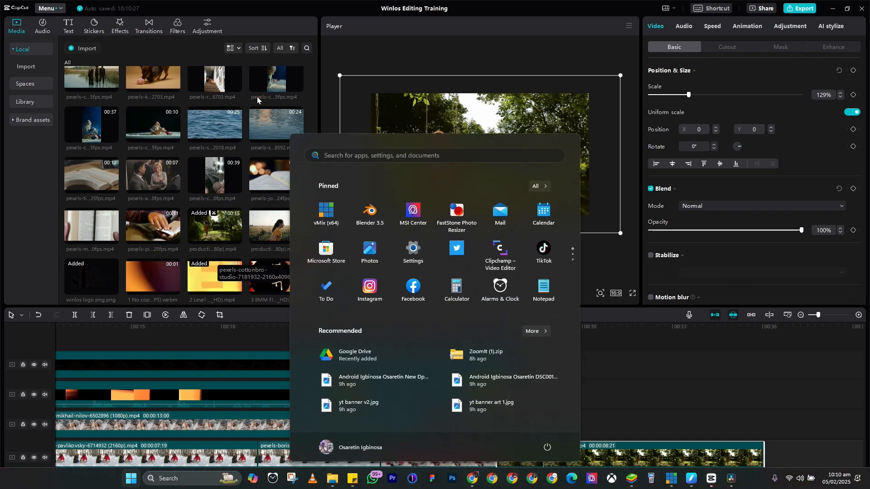
left_click(613, 47)
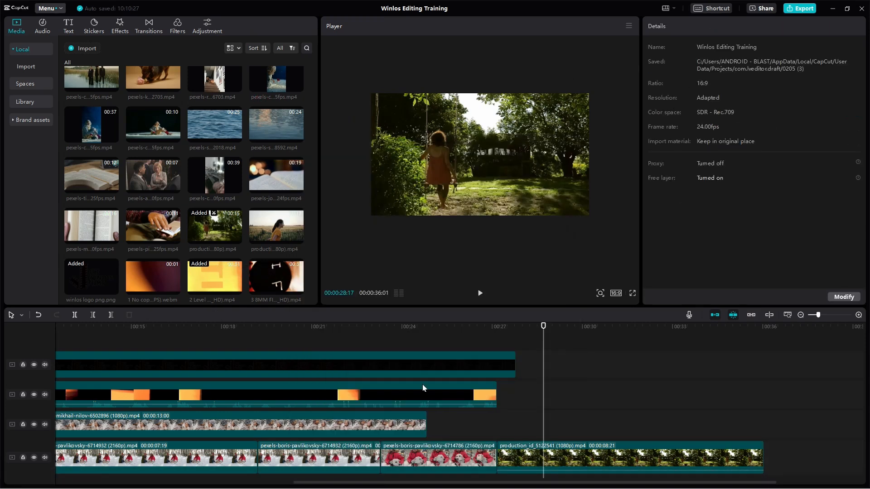
Reselect the garden clip and nudge its X position down in small increments
left_click(557, 455)
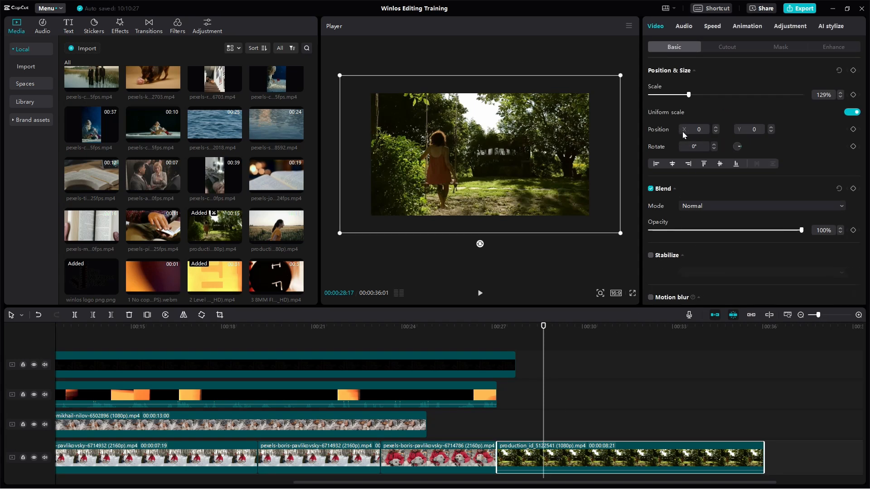
left_click(716, 132)
left_click(715, 132)
left_click(716, 132)
left_click(716, 132)
left_click(715, 131)
left_click(715, 131)
left_click(715, 131)
left_click(716, 131)
left_click(715, 131)
left_click_drag(704, 129, 691, 127)
left_click(689, 132)
scroll(714, 123, "up", 1)
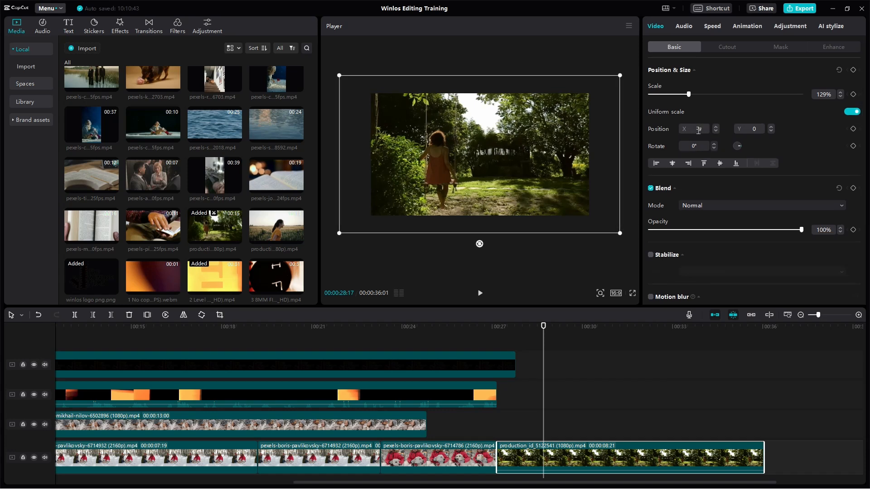
Try X position values of 100, 500 and -500 on the garden clip
double_click(701, 129)
type("100")
key("Return")
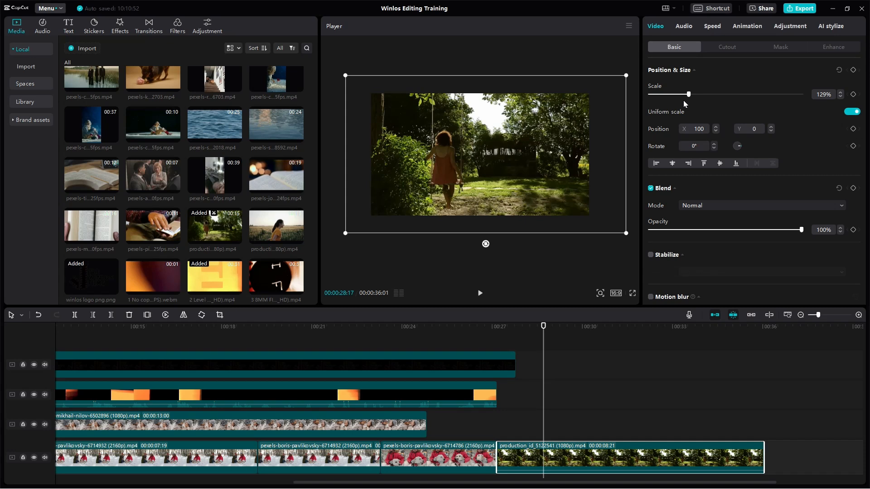
double_click(697, 129)
type("500")
key("Return")
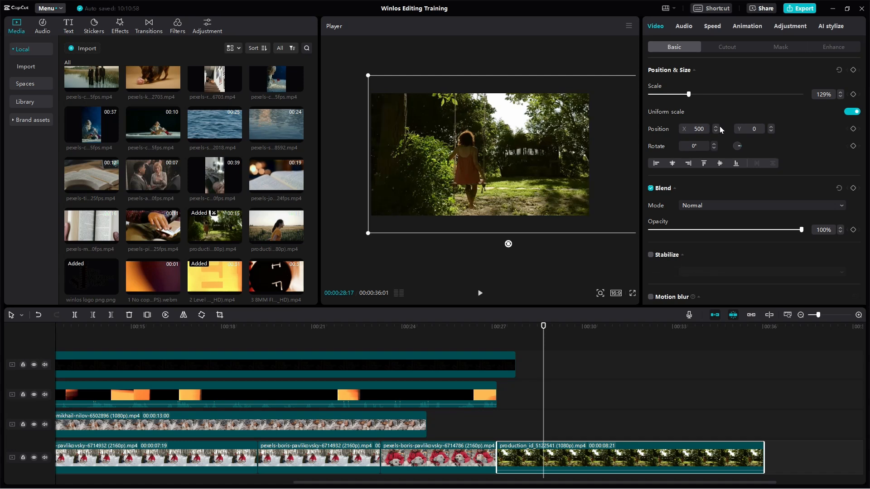
left_click(694, 131)
type("-")
key("Return")
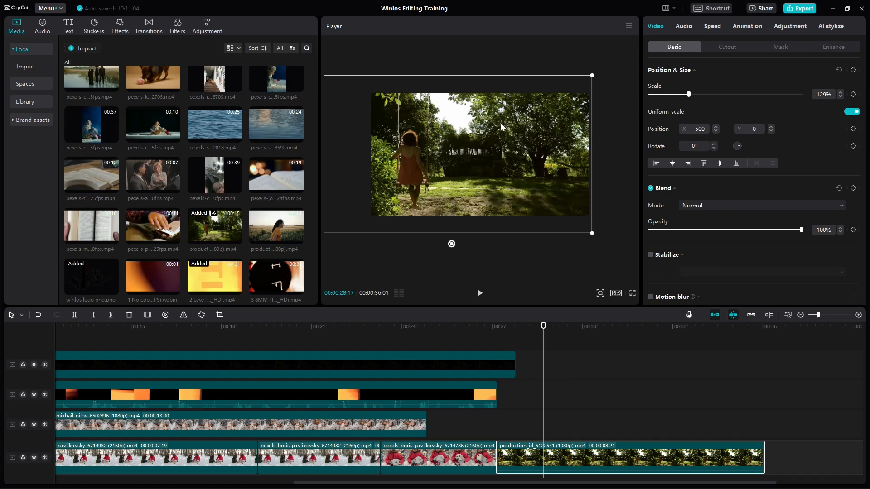
Move and resize the garden clip freehand in the preview to about X 554, Y 52 at 129% scale
left_click_drag(500, 164, 550, 187)
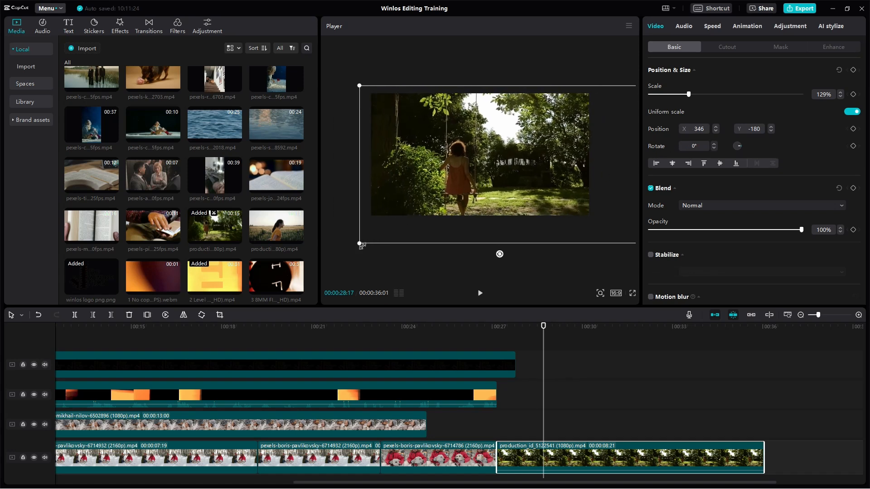
left_click_drag(358, 243, 372, 234)
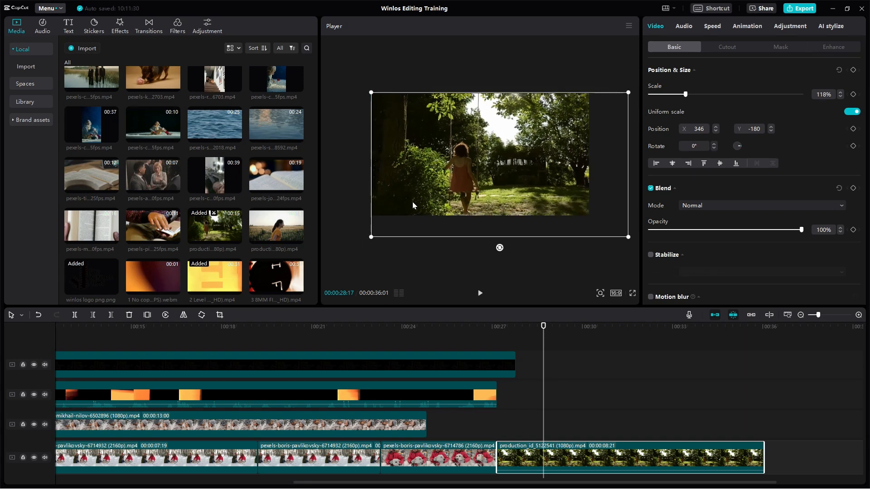
left_click_drag(420, 182, 390, 171)
left_click_drag(357, 223, 345, 230)
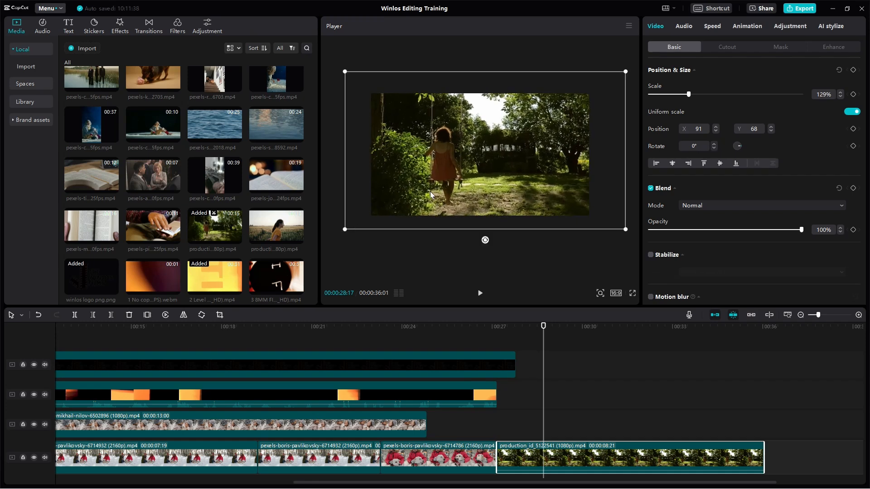
left_click_drag(432, 191, 445, 194)
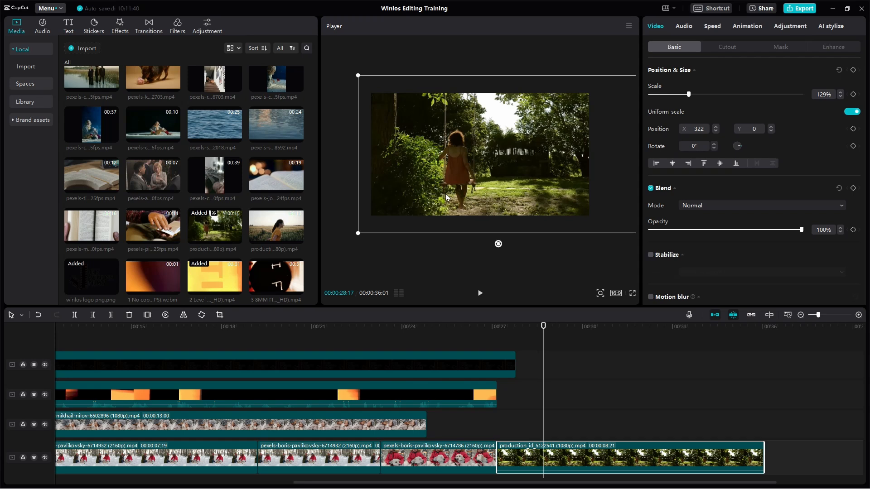
left_click_drag(453, 184, 463, 182)
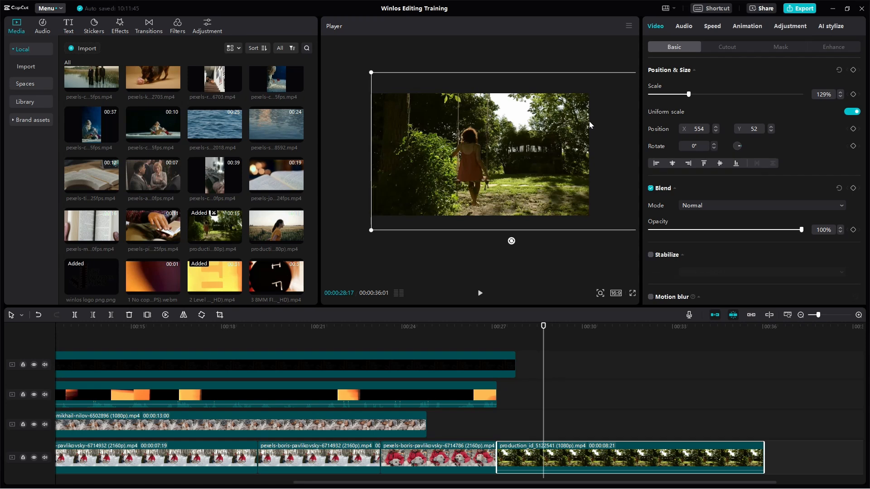
Set the garden clip's position to X 550, Y 50 and its scale to 130%
left_click_drag(759, 130, 735, 131)
type("50")
type("0")
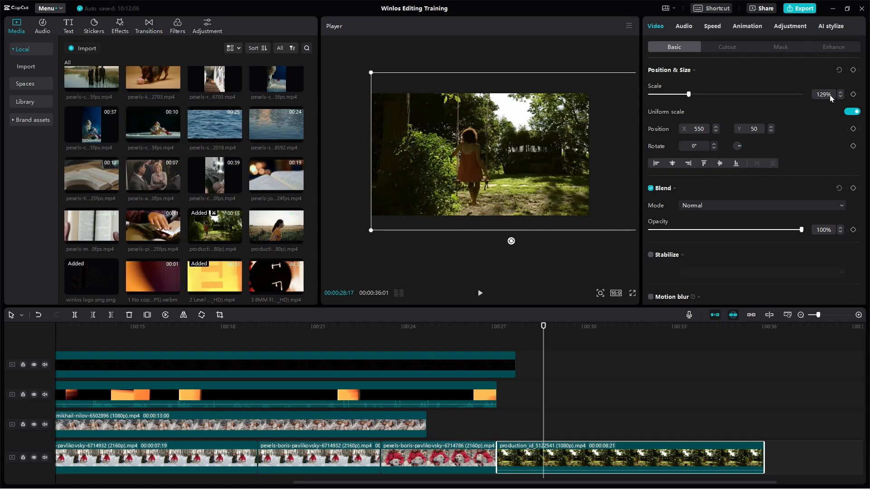
left_click(828, 94)
type("130")
key("Return")
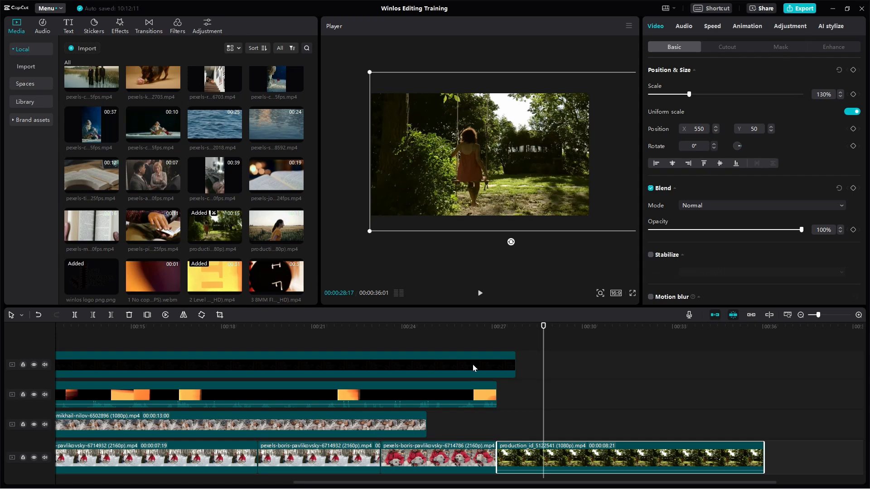
Move the playhead to 00:00:29:23, rotate the garden clip to 287°, and reset its rotation to 0°
left_click_drag(543, 330, 584, 356)
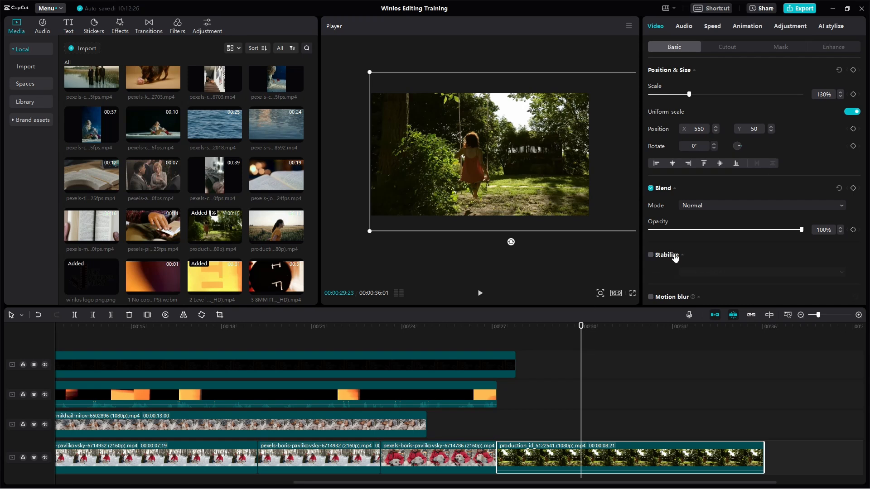
left_click_drag(741, 147, 721, 150)
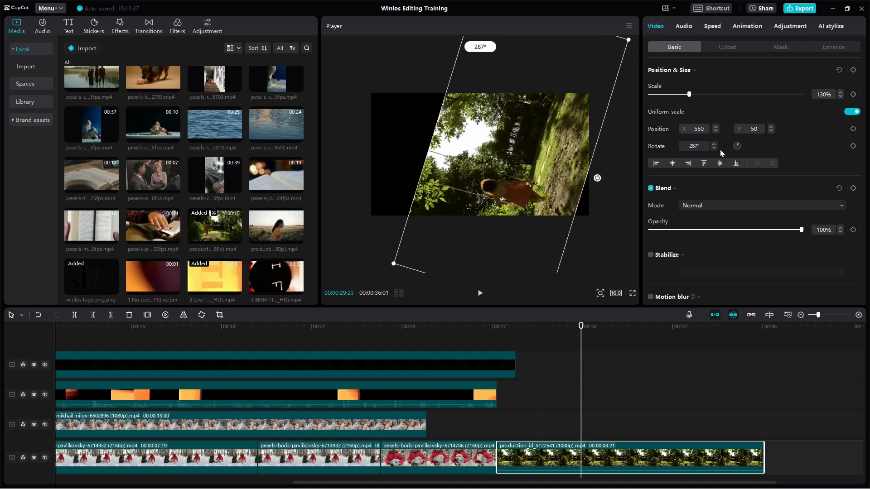
double_click(660, 145)
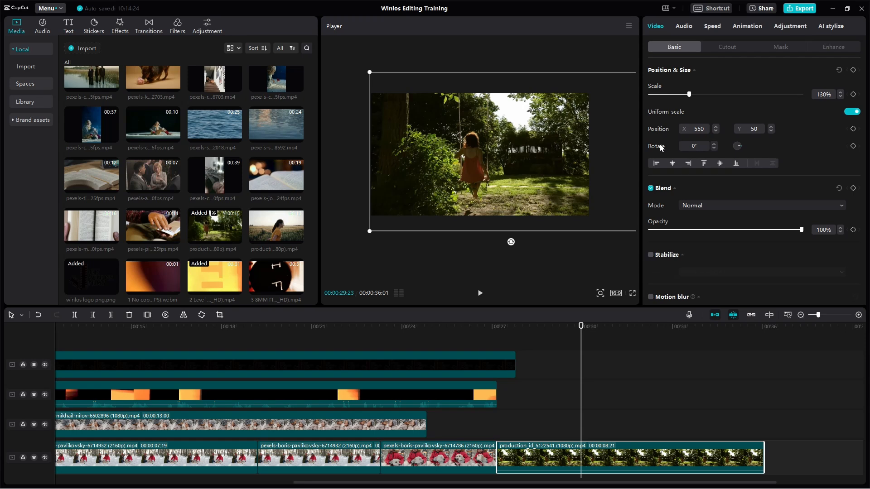
Reposition the garden clip freehand to about X 43, Y 0, and rotate it to about -8° with the playhead at 00:00:27:04
left_click_drag(567, 132, 538, 140)
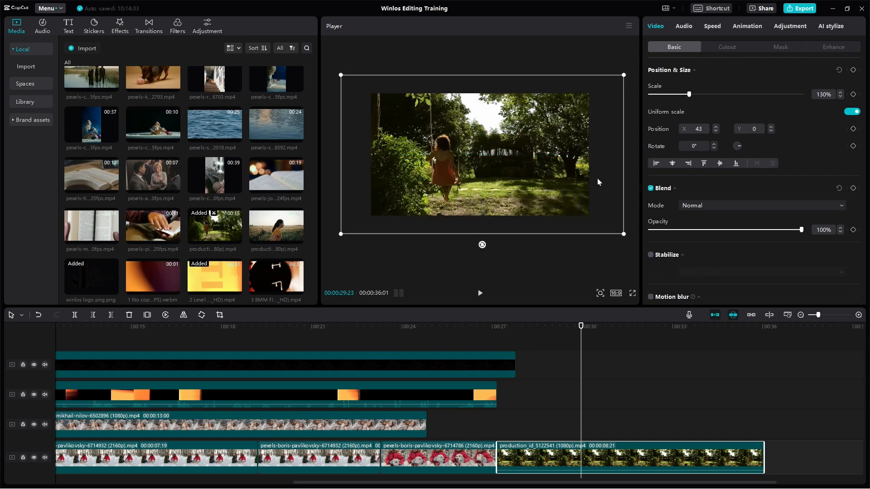
left_click_drag(576, 326, 502, 344)
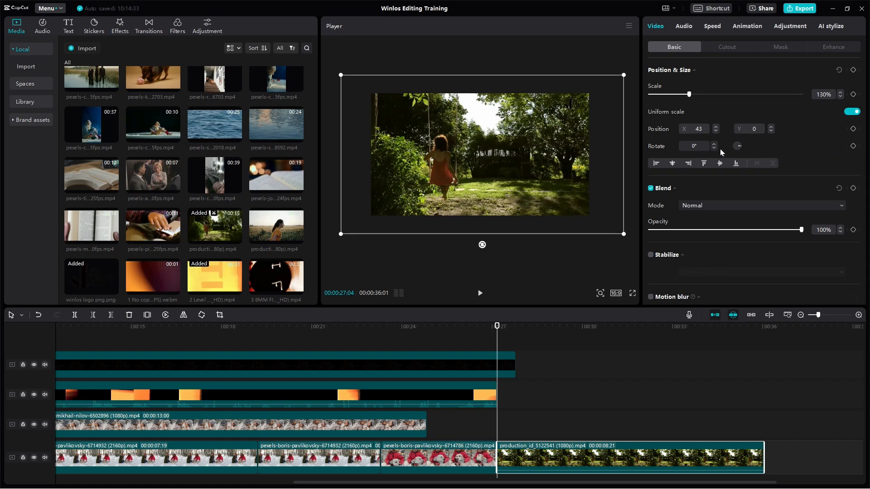
left_click_drag(483, 245, 497, 245)
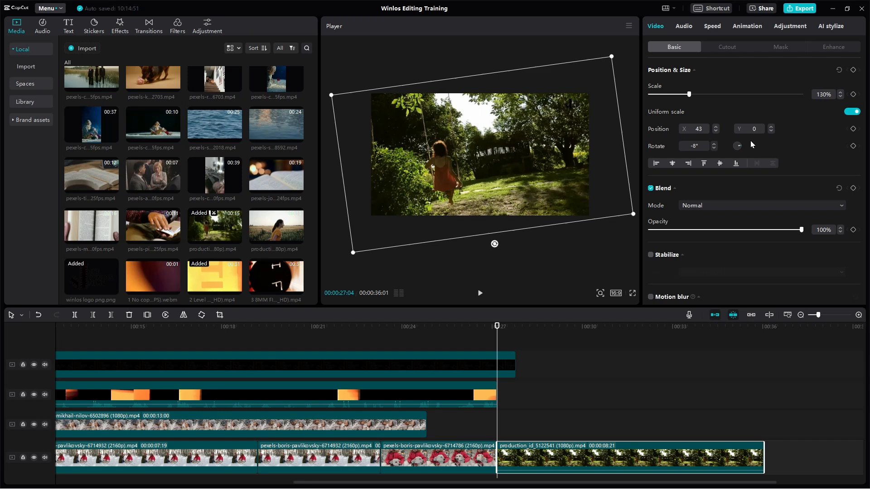
Add rotation, position and scale keyframes to the garden clip at 00:00:27:04
left_click(854, 145)
left_click(853, 128)
left_click(853, 94)
Add rotation, position and scale keyframes at 00:00:31:09, rotate the garden clip to about 7° and scale it to about 142%
left_click_drag(503, 334, 629, 337)
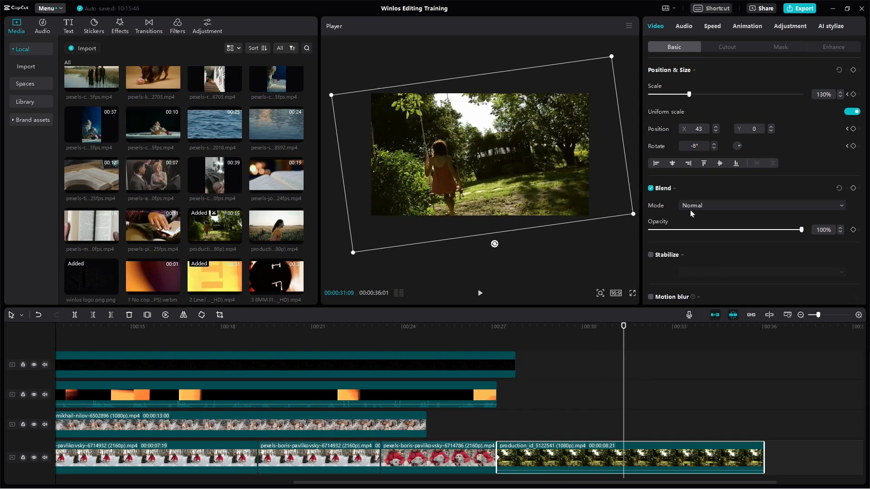
left_click(853, 146)
left_click(854, 129)
left_click(853, 94)
left_click_drag(495, 244, 479, 246)
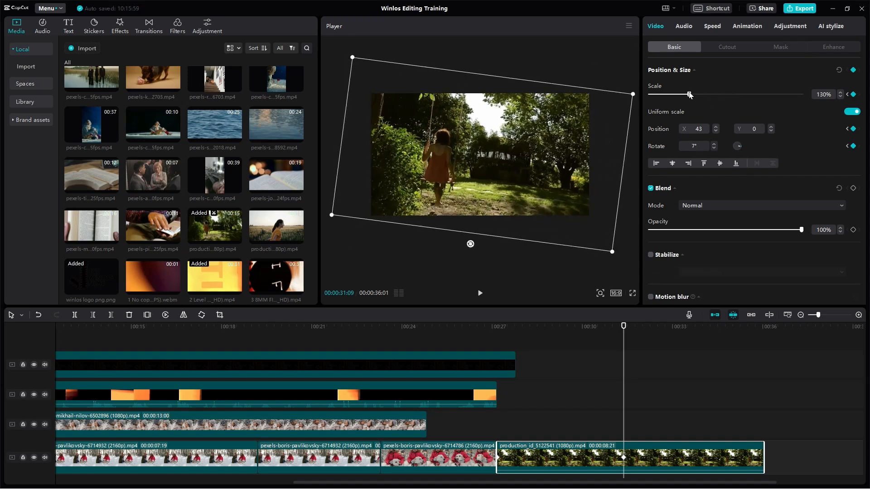
left_click_drag(689, 95, 691, 97)
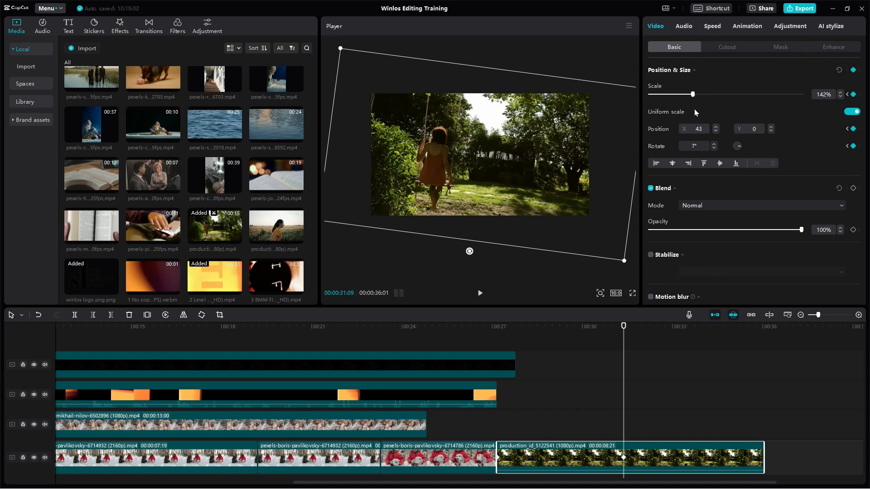
Play back the garden clip's keyframed motion from 00:00:27:04
left_click(539, 337)
left_click(497, 338)
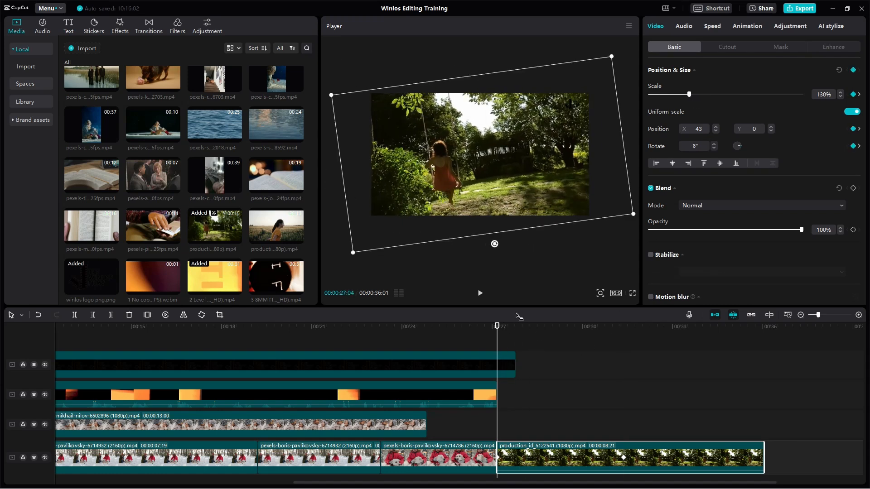
key("space")
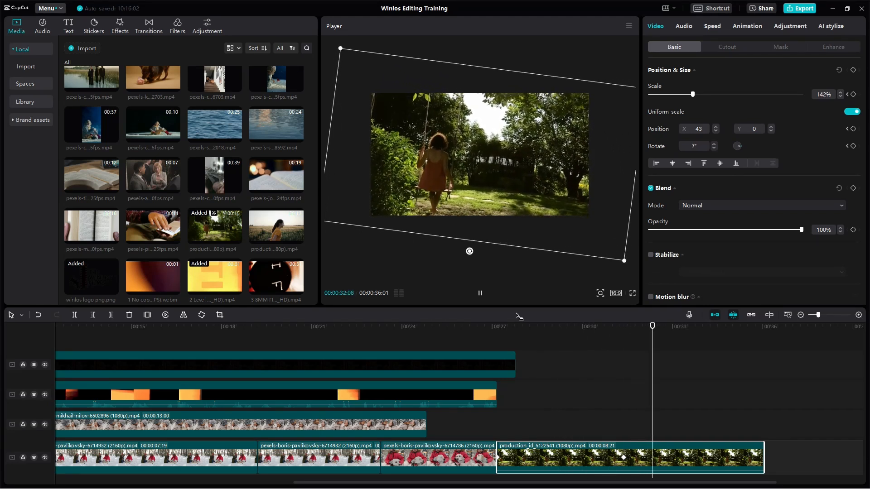
key("space")
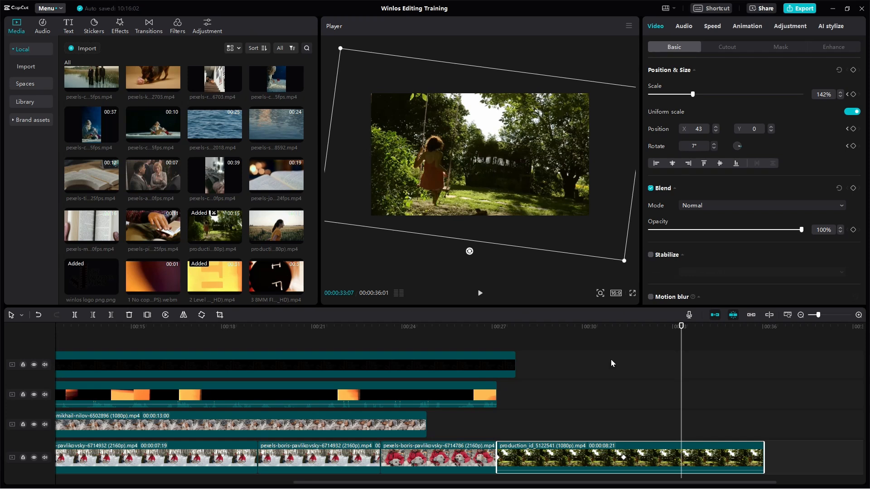
Move the garden clip's second set of keyframes from 00:00:31:09 to the end of the clip
left_click(630, 330)
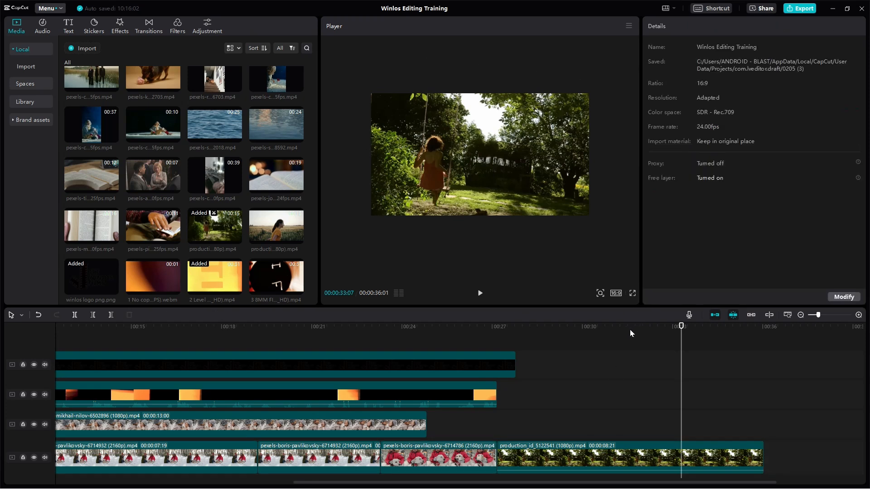
left_click(631, 324)
left_click(584, 454)
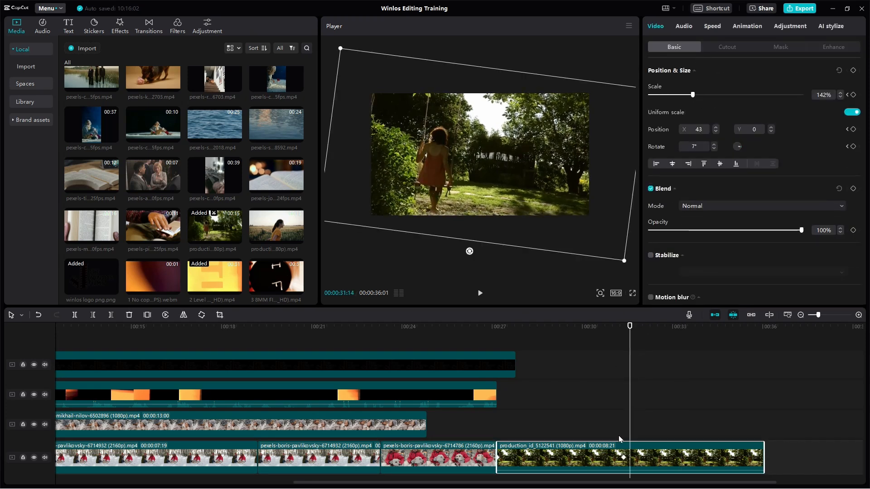
left_click(629, 458)
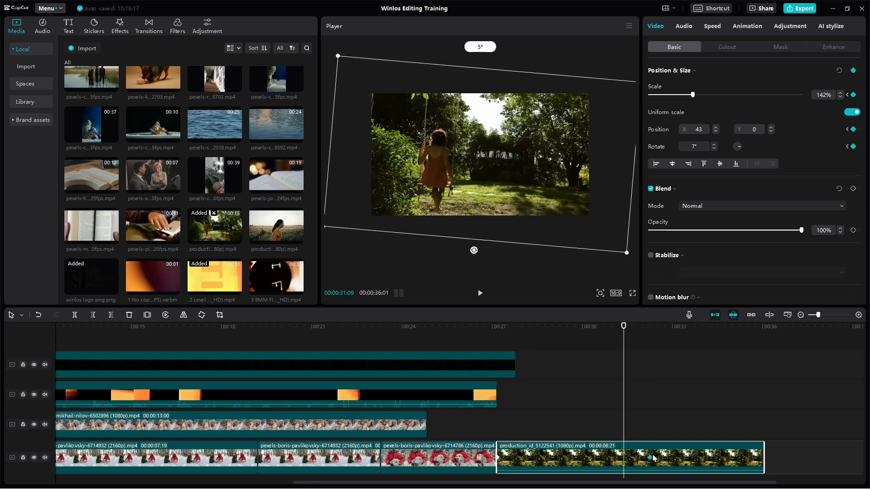
left_click_drag(728, 457, 766, 455)
Play the garden clip from its start to review the slower motion, and return the playhead to the clip's start
left_click(578, 334)
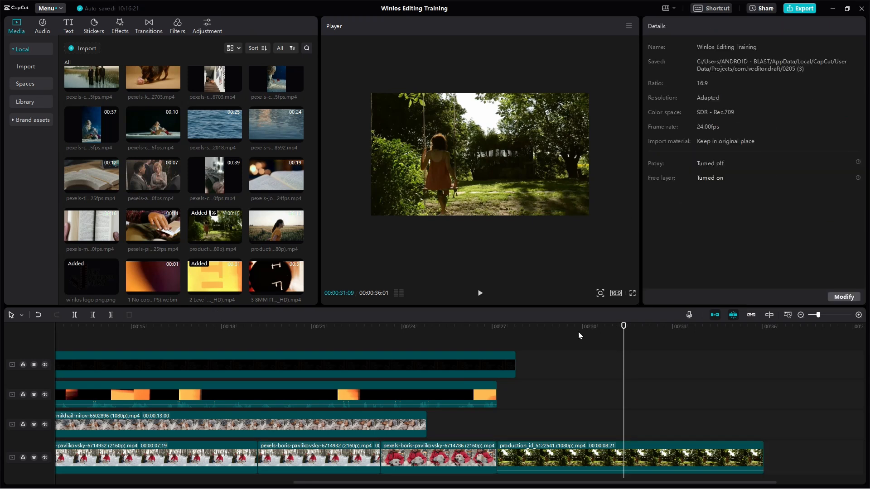
left_click_drag(556, 327, 499, 347)
key("space")
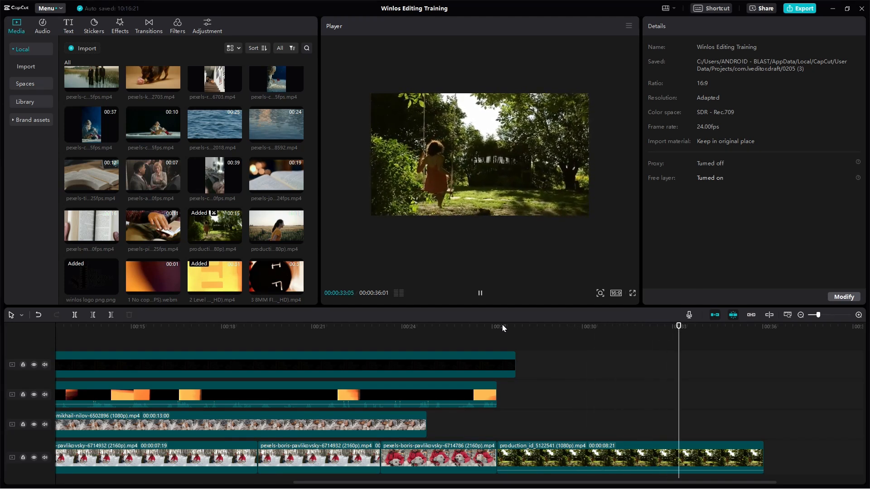
key("space")
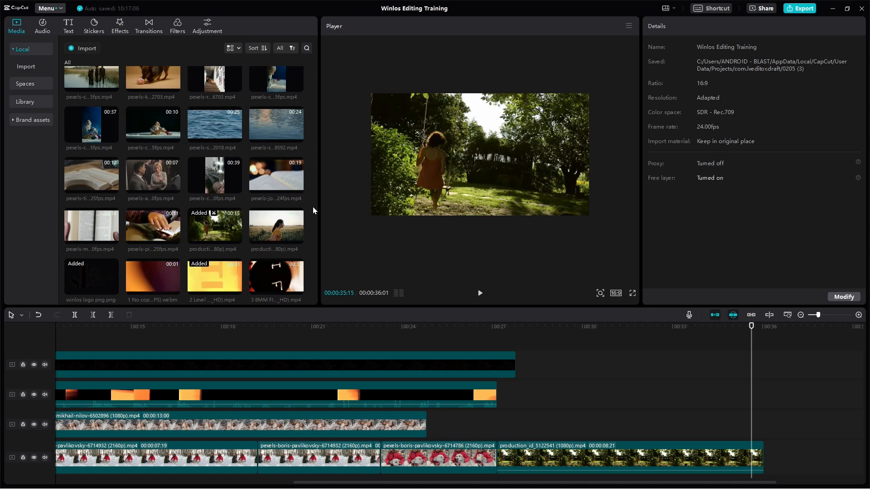
left_click(616, 331)
left_click_drag(615, 333, 506, 362)
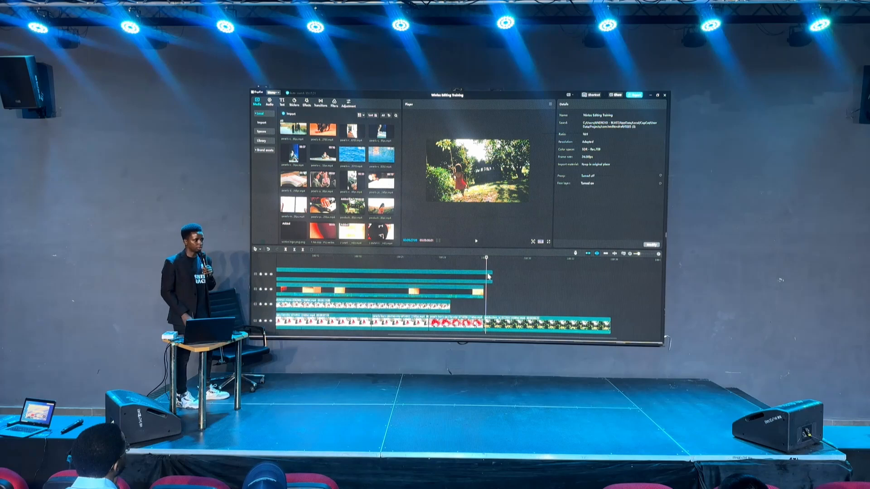
Scrub through the garden clip's animation and trim the clip's end back to about 00:00:32:09
mouse_move(651, 341)
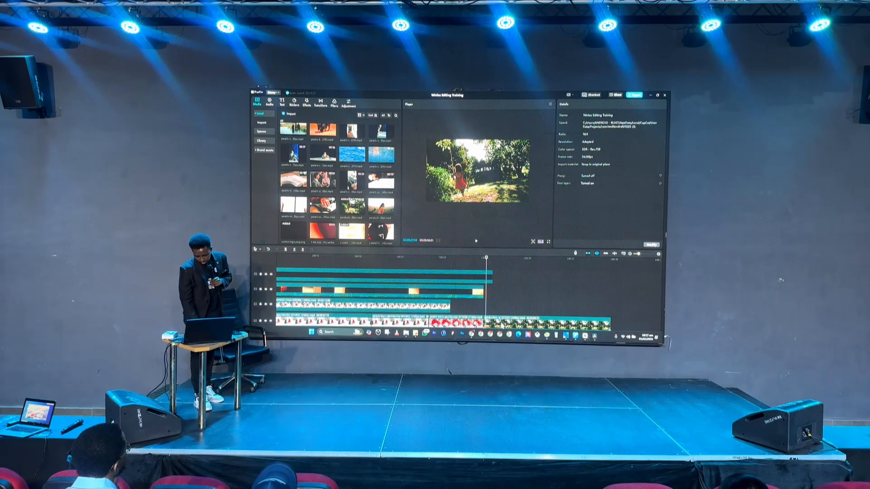
left_click(502, 327)
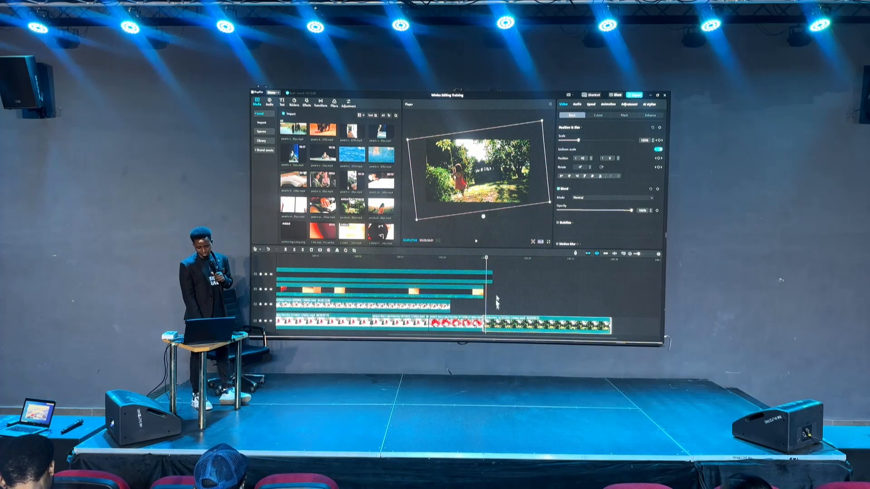
left_click(510, 259)
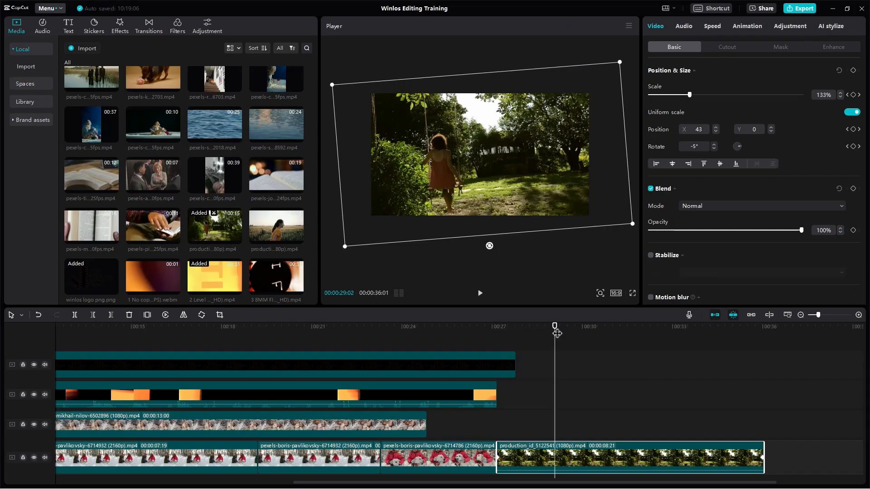
left_click_drag(557, 334, 702, 347)
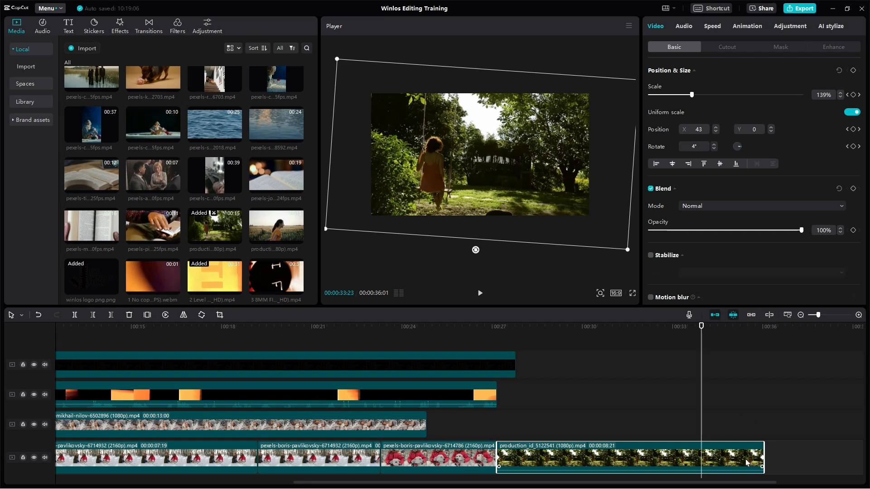
left_click_drag(761, 459, 654, 484)
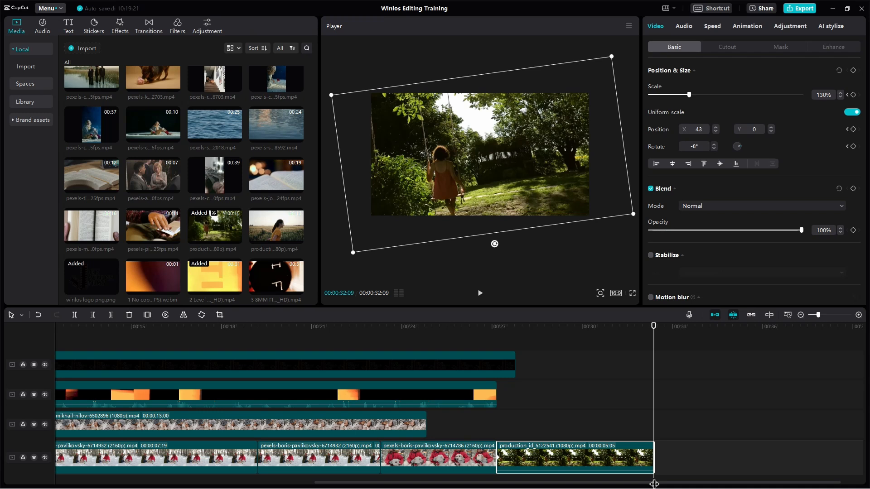
left_click(532, 368)
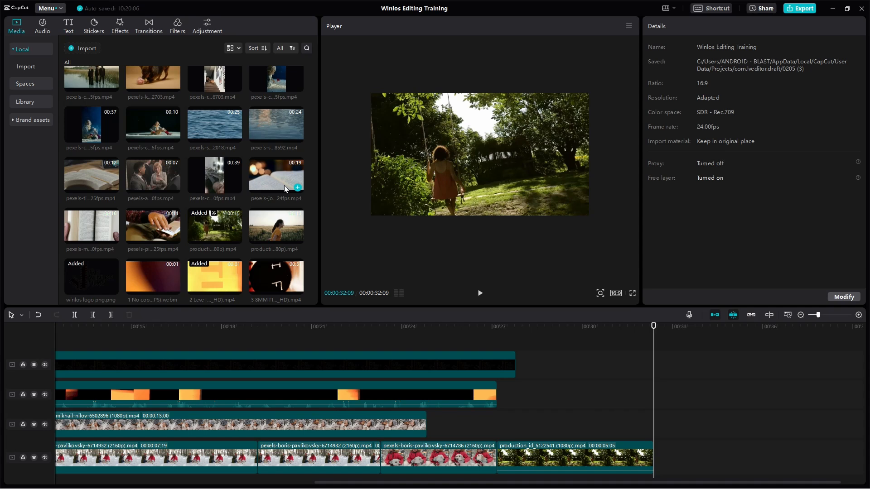
Return the playhead to the start of the timeline at 00:00:00:00
left_click_drag(95, 333, 52, 342)
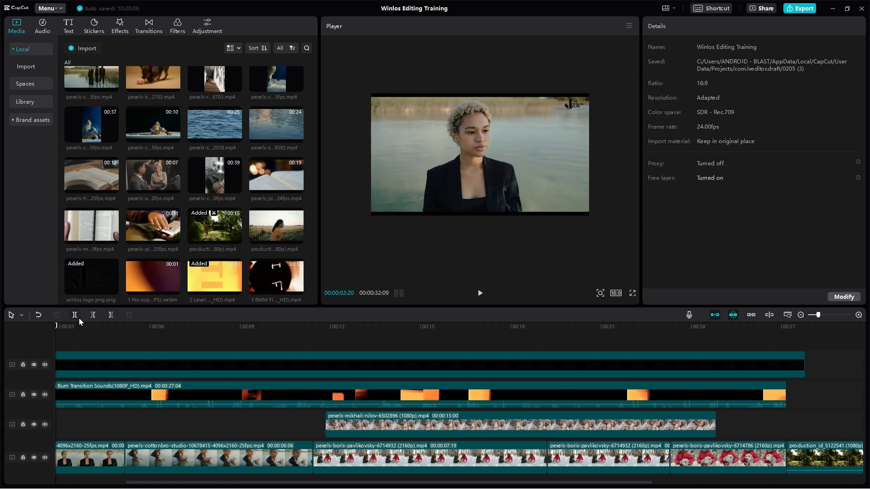
scroll(66, 330, "left", 2)
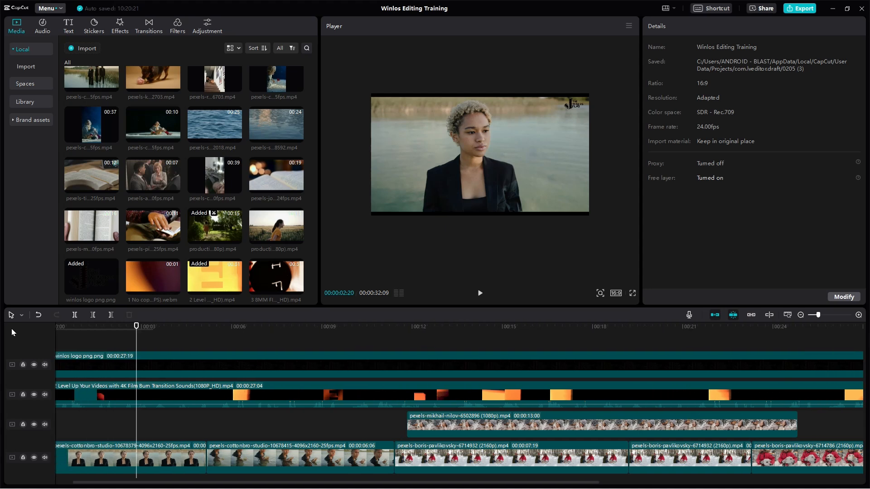
left_click(79, 324)
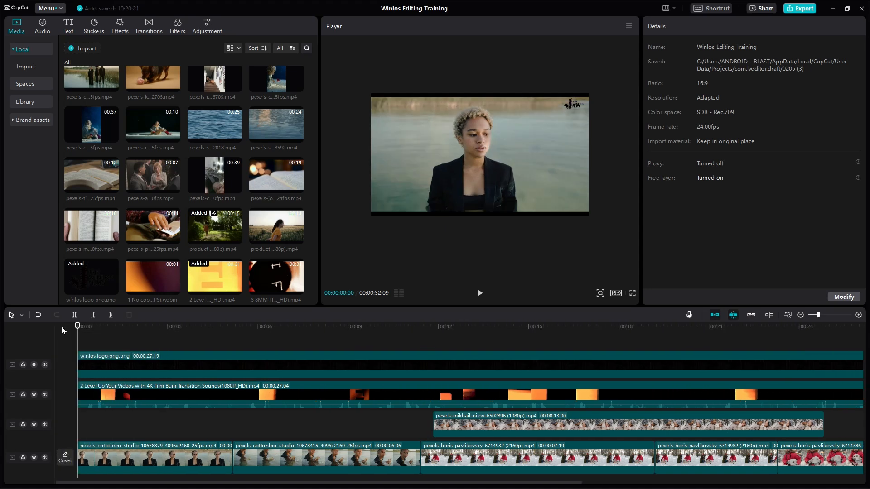
Switch to File Explorer, browse the Instrumental 2 folder inside Sound Library, and minimize the window
key("alt+Tab")
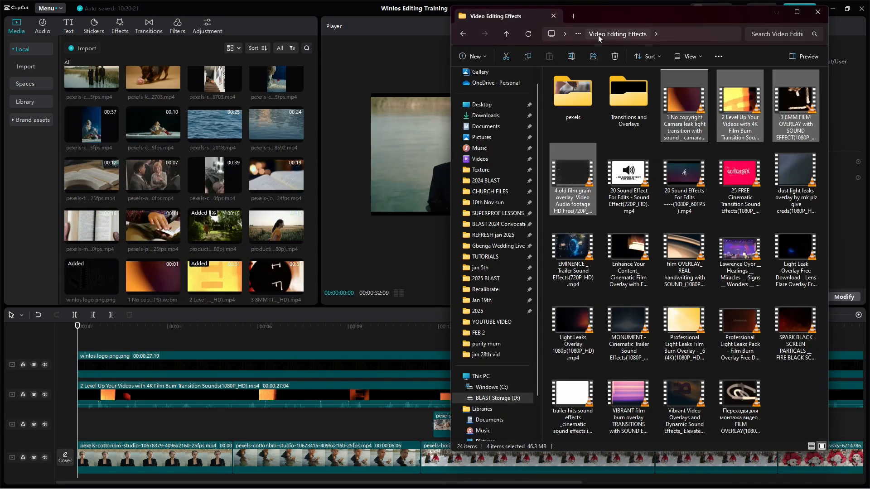
left_click(510, 31)
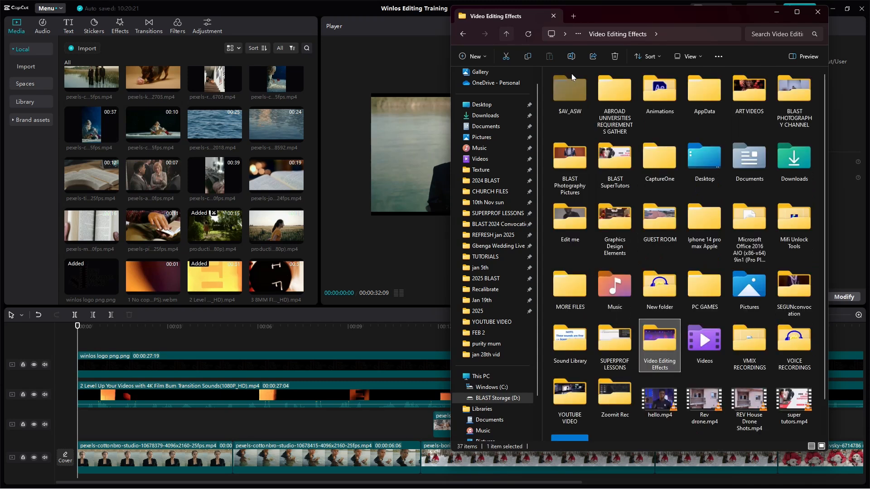
double_click(586, 347)
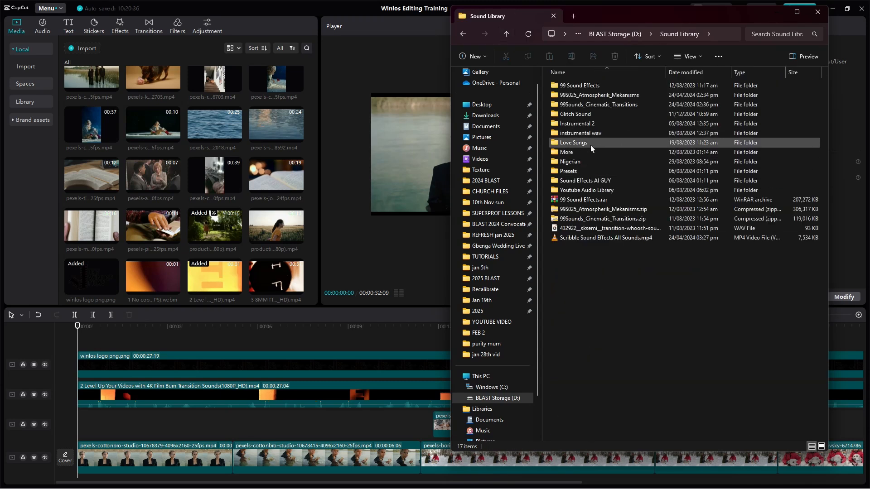
left_click(588, 127)
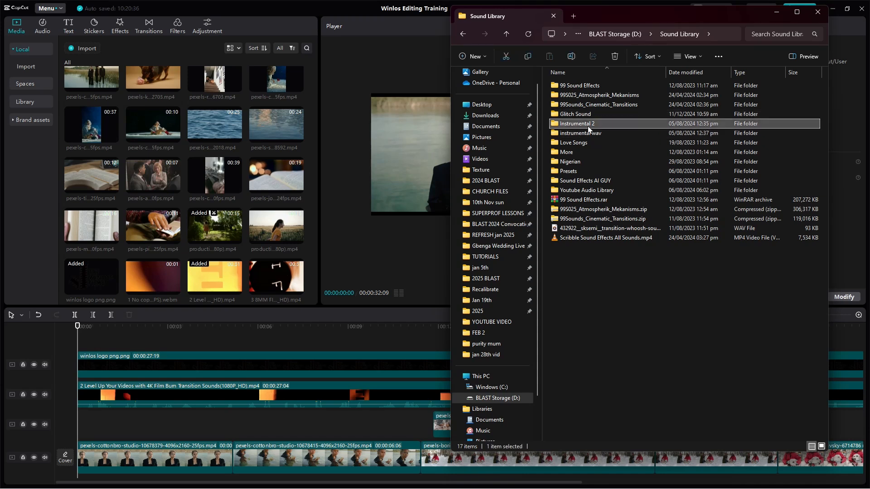
double_click(588, 128)
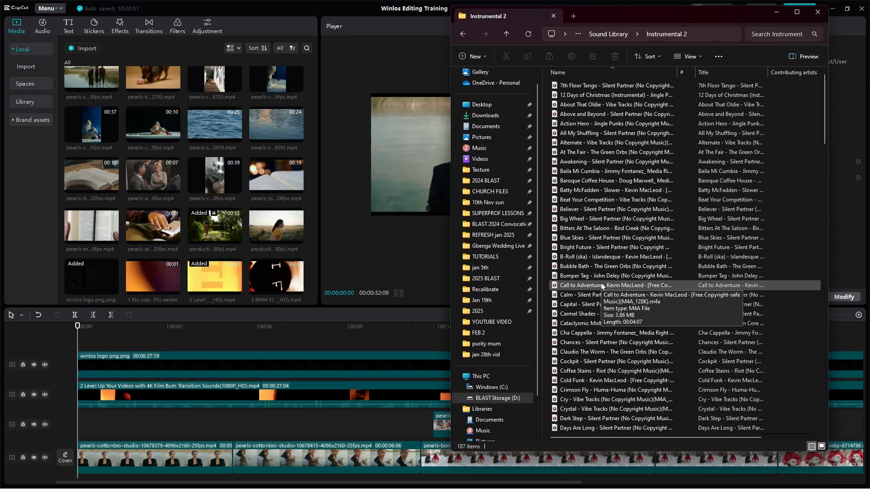
left_click(778, 11)
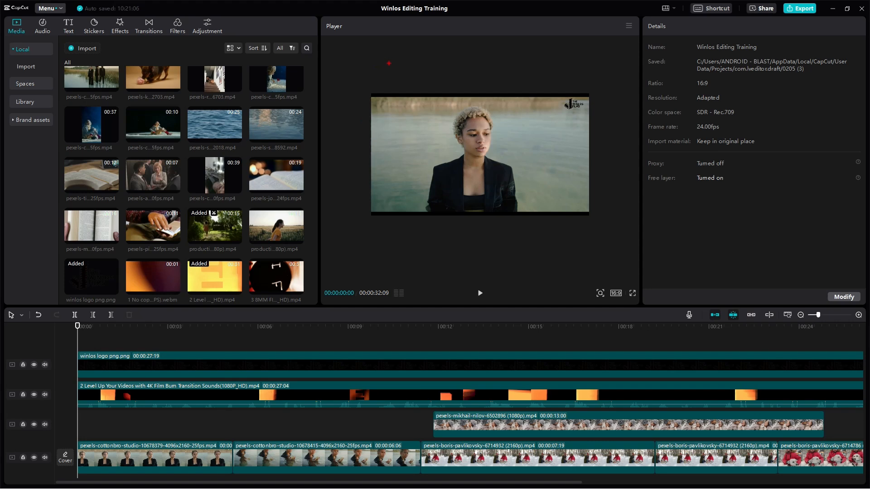
Handwrite "Youtube Audio Library" in red above the preview image as a screen annotation
left_click_drag(379, 55, 384, 64)
mouse_move(387, 53)
left_mouse_down()
mouse_move(380, 78)
mouse_move(395, 67)
mouse_move(428, 73)
mouse_move(434, 64)
mouse_move(434, 74)
mouse_move(477, 81)
mouse_move(493, 65)
mouse_move(492, 76)
mouse_move(499, 67)
mouse_move(504, 77)
mouse_move(522, 69)
mouse_move(548, 78)
mouse_move(558, 68)
mouse_move(581, 79)
mouse_move(608, 67)
mouse_move(635, 79)
left_mouse_up()
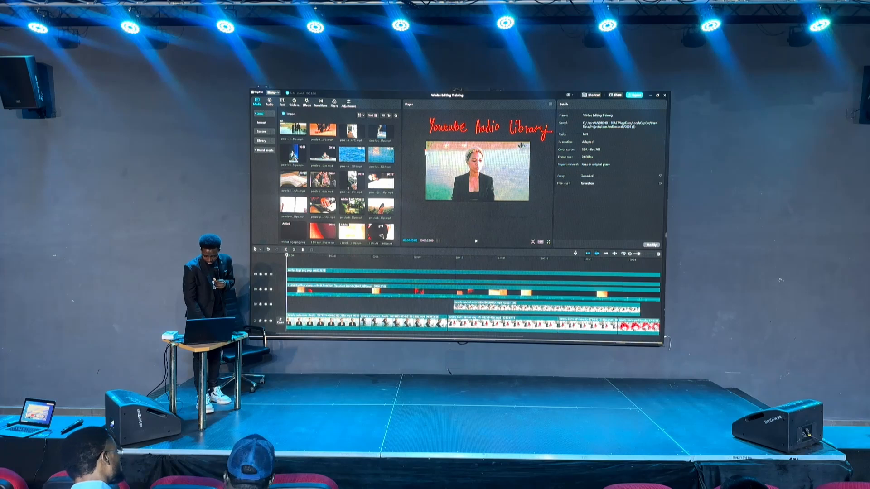
Switch to File Explorer and look into the Screen Recording folder inside YOUTUBE VIDEO on BLAST Storage
key("super")
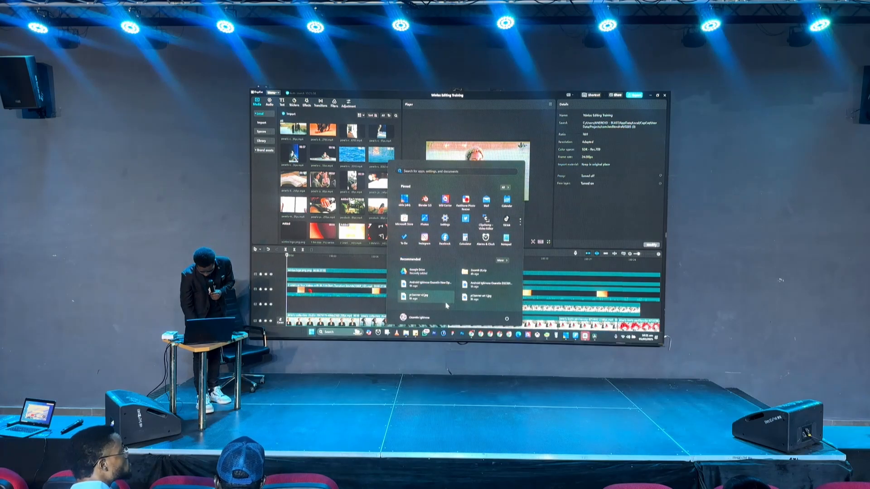
mouse_move(407, 333)
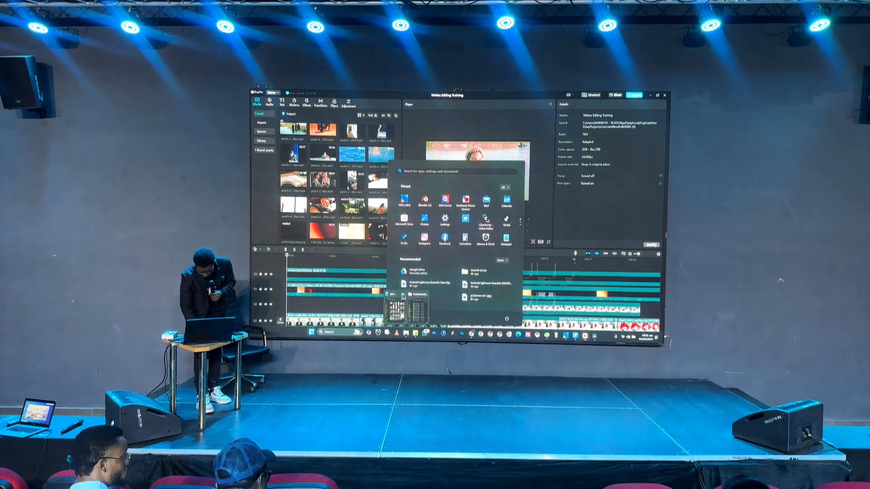
left_click(397, 312)
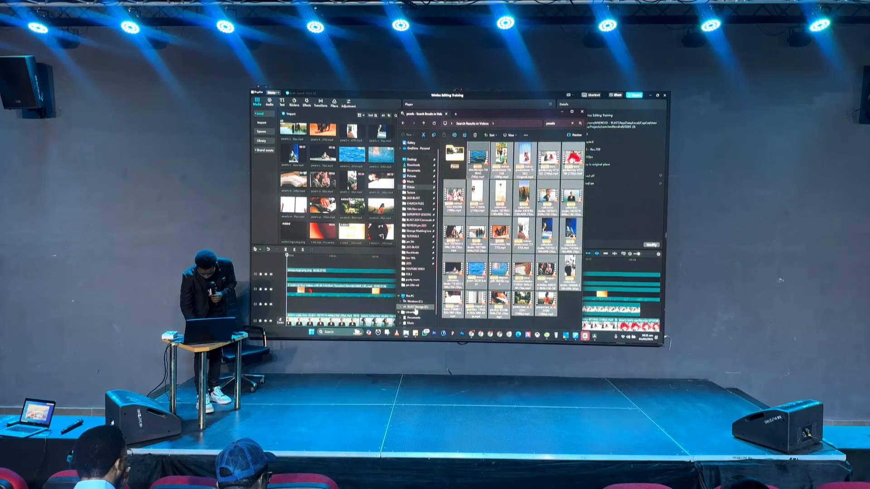
left_click(414, 270)
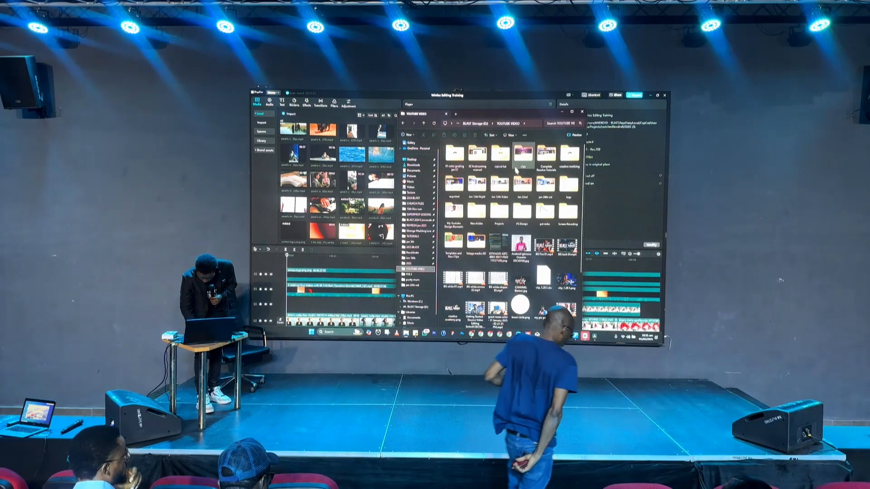
left_click(562, 223)
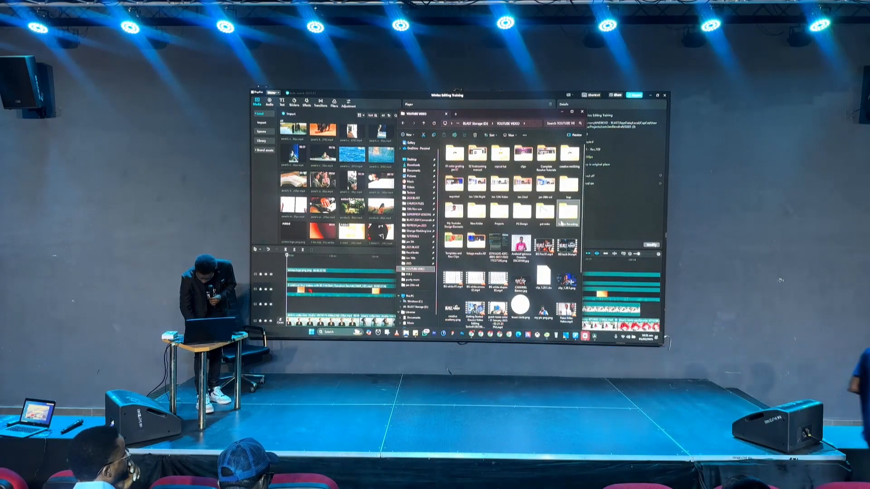
double_click(561, 223)
key("alt+Left")
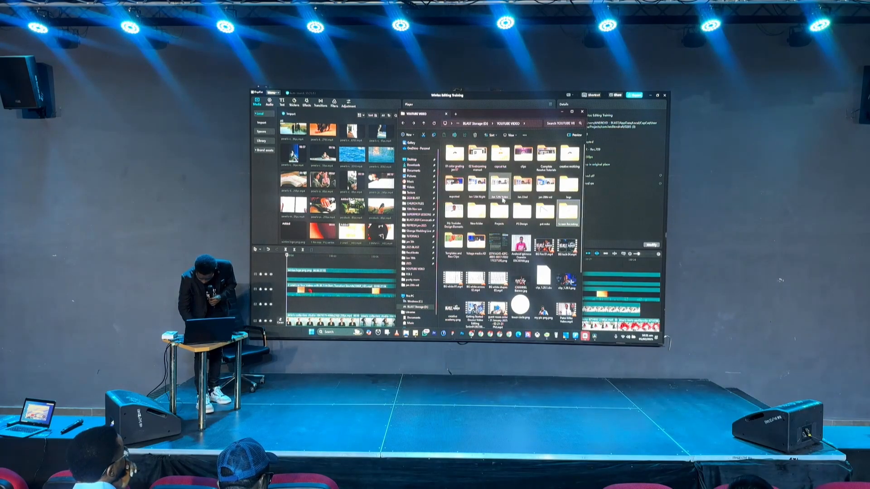
Set the display projection to Extend and move the window across the screen
key("super+p")
key("super+p")
key("Return")
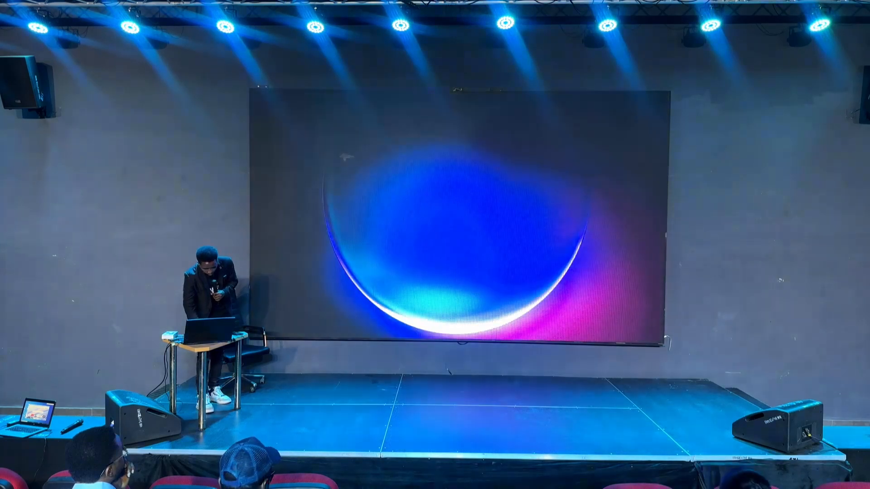
left_click_drag(131, 119, 425, 121)
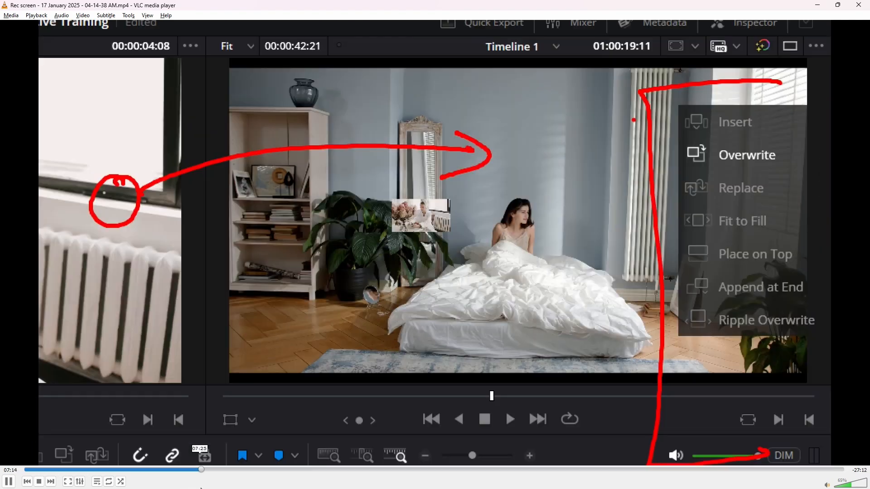
Skim the 04-14-38 AM screen recording to about 27:25, close it, and open the 03-27-25 AM recording instead
left_click_drag(201, 470, 676, 488)
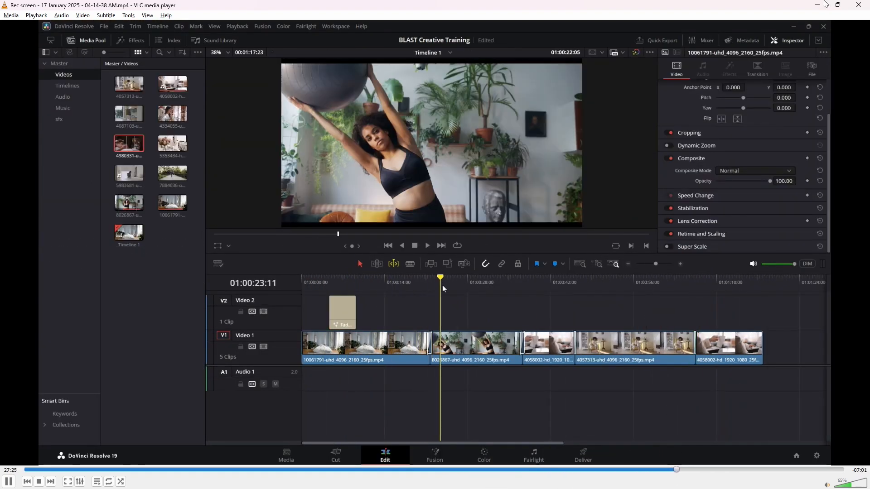
left_click(864, 6)
double_click(610, 112)
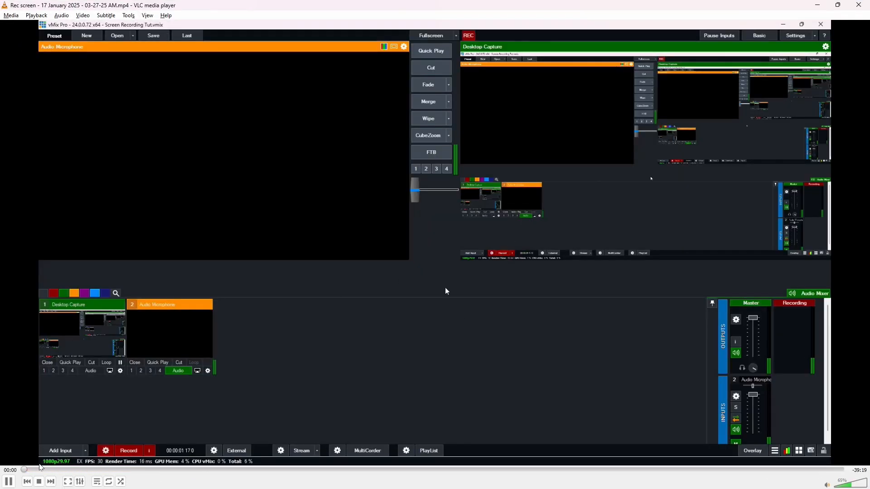
Seek the recording to about 24:21 and leave it paused on the YouTube Studio Audio library page
left_click(54, 470)
left_click_drag(54, 473, 514, 470)
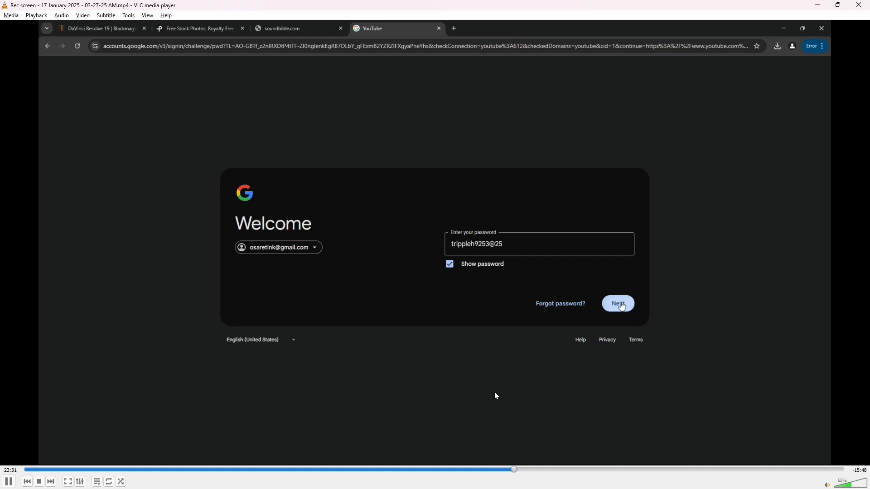
key("space")
key("Right")
key("Right")
key("Right")
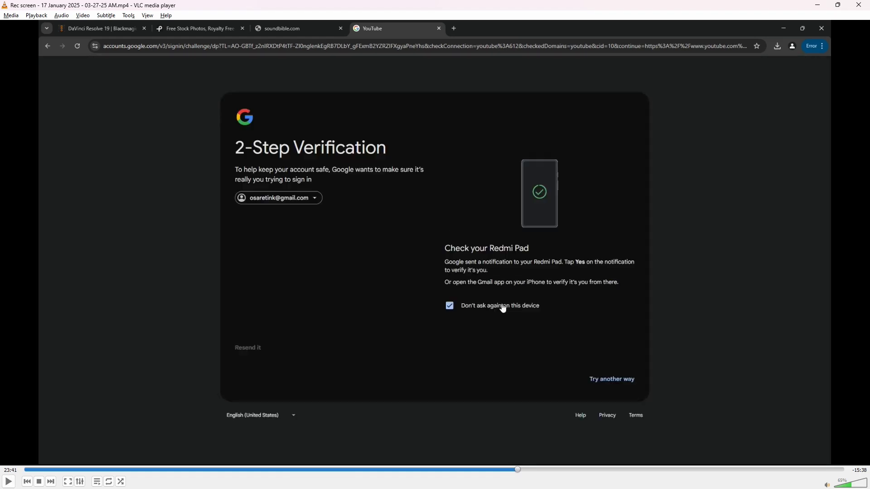
key("Right")
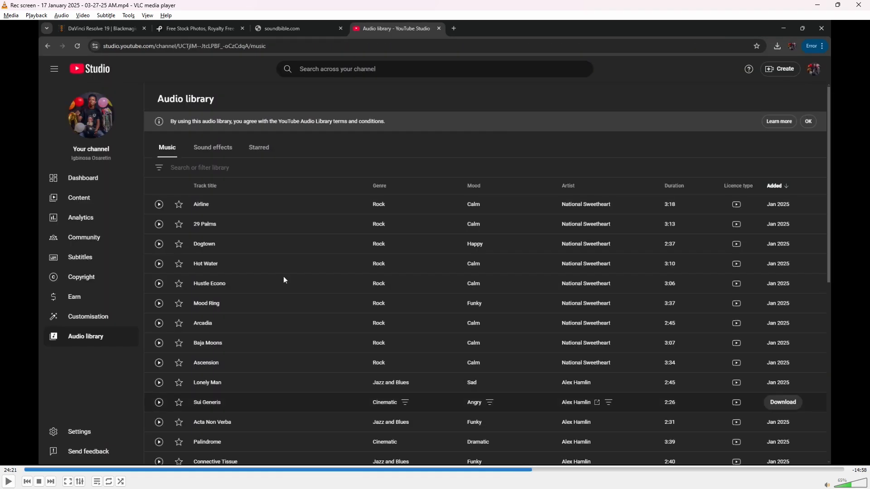
Set the display projection to Duplicate and show the paused recording full screen
key("super+p")
key("Down")
key("Down")
key("Down")
key("Return")
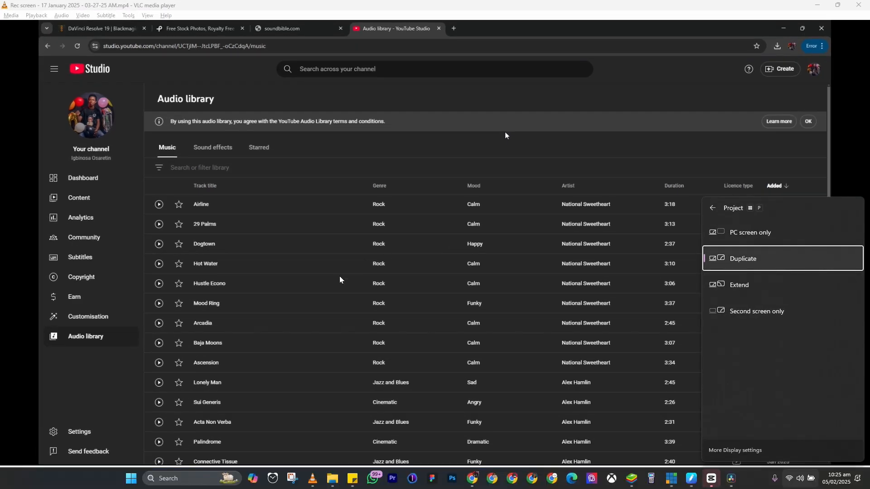
double_click(317, 298)
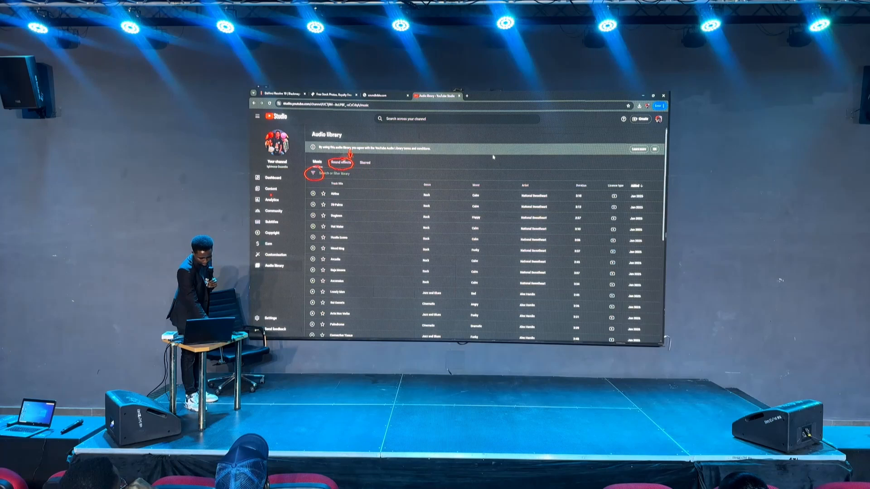
key("super")
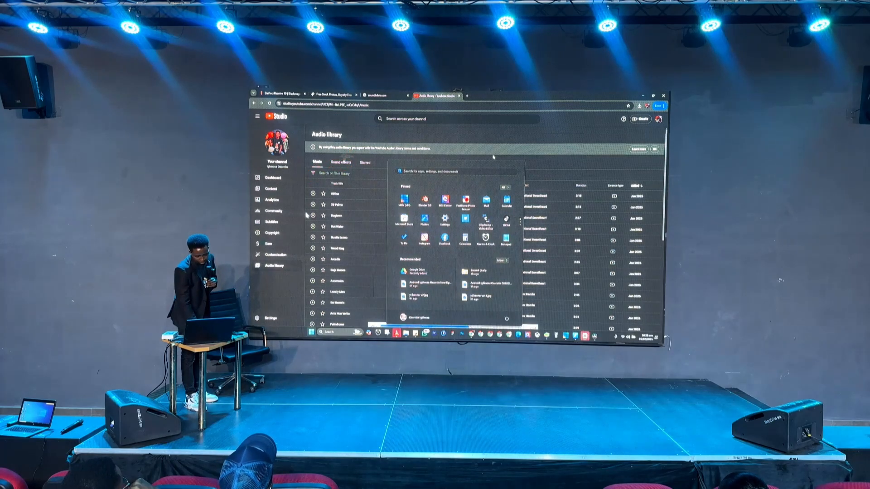
key("super")
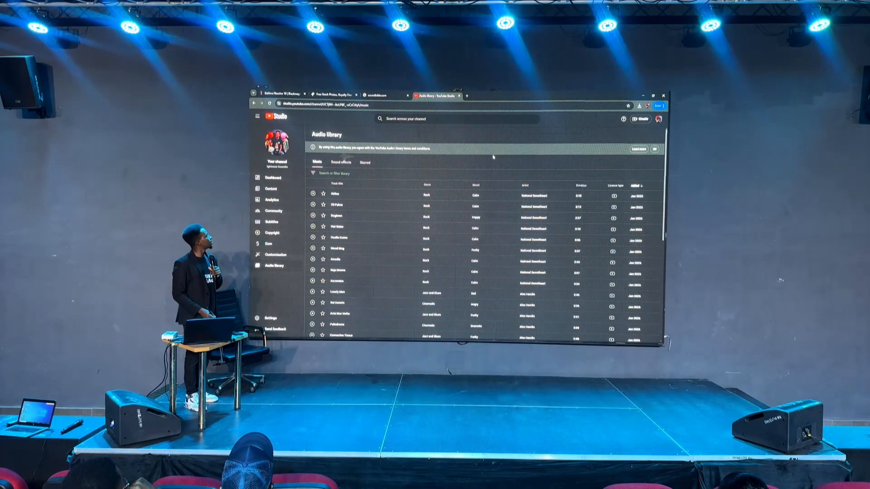
Switch to the Pexels site and search its free videos for "waking up in the morning"
left_click(377, 95)
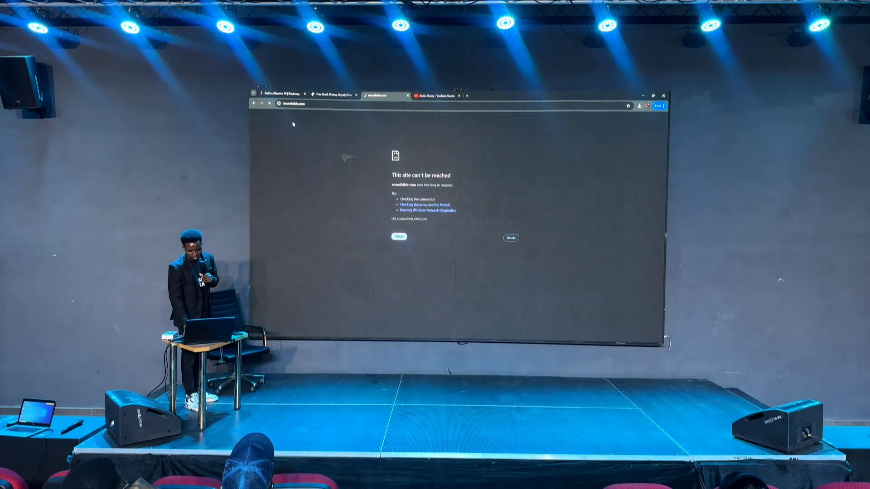
left_click(334, 94)
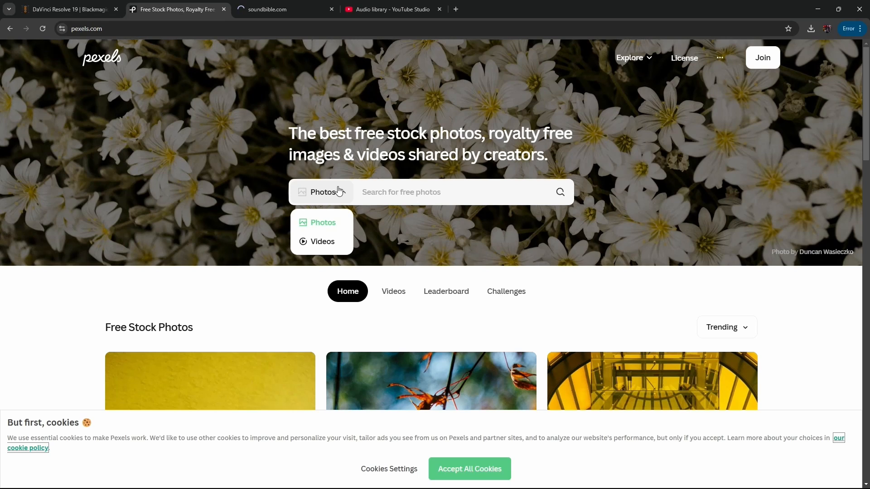
left_click(323, 241)
left_click(394, 192)
type("waking up in th")
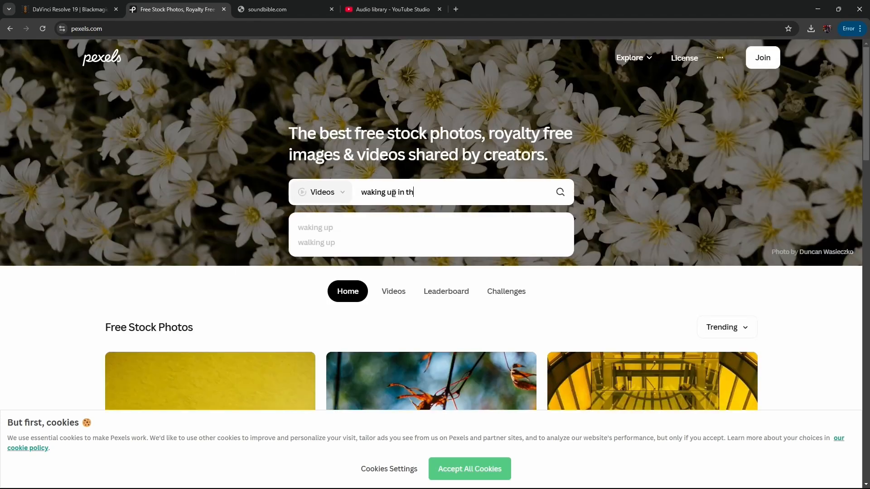
type("e morning")
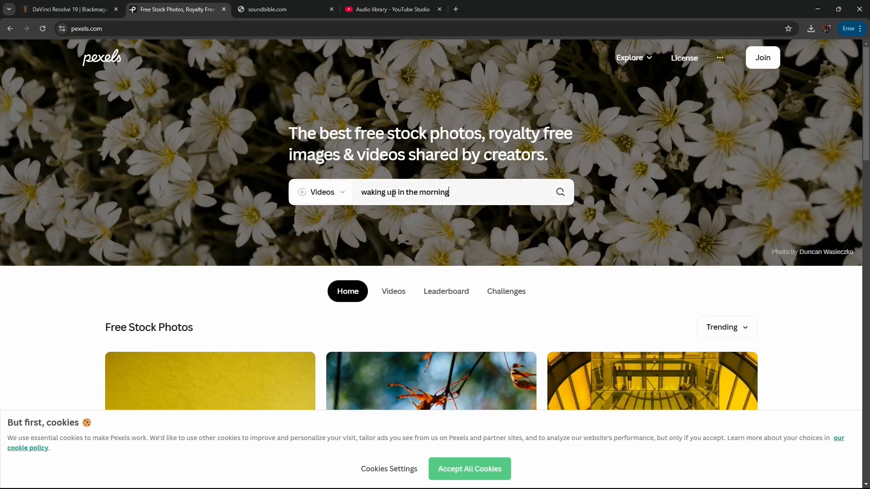
key("Return")
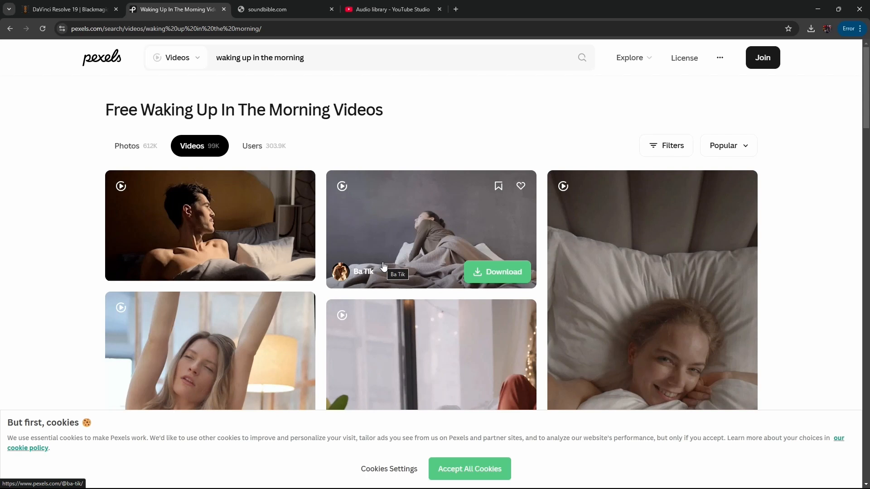
scroll(383, 266, "down", 2)
scroll(383, 266, "down", 8)
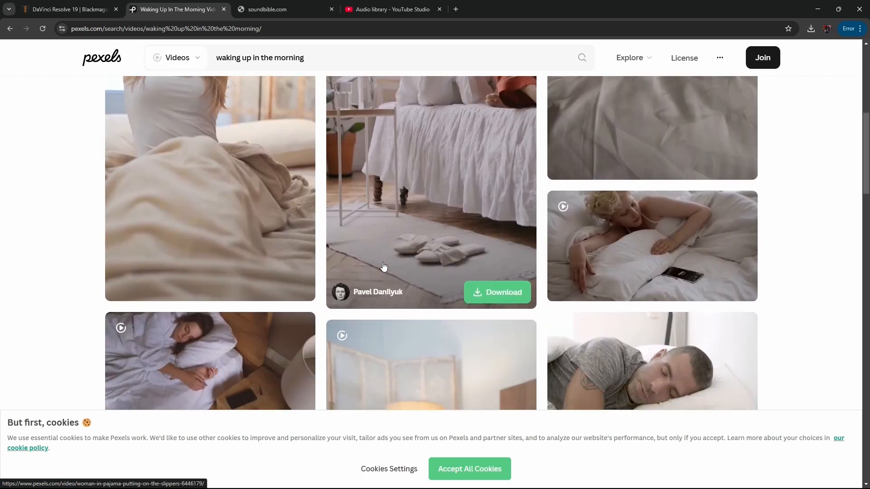
scroll(383, 266, "down", 6)
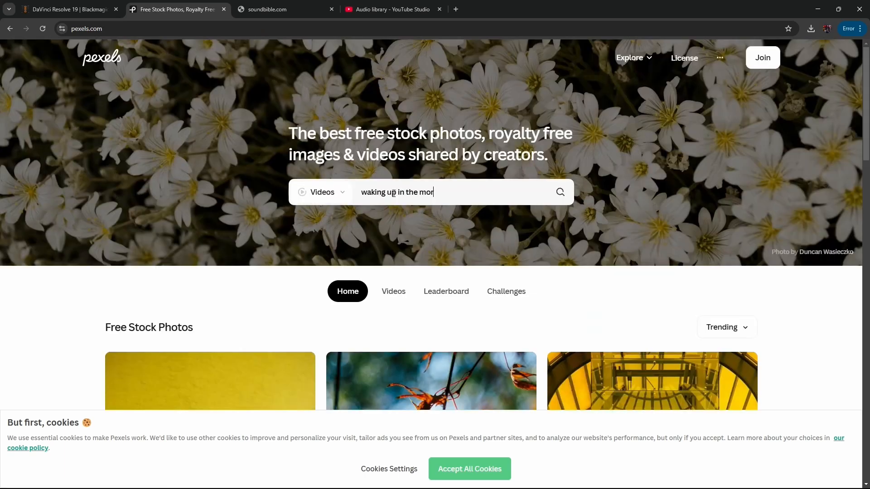
type("ning")
key("Return")
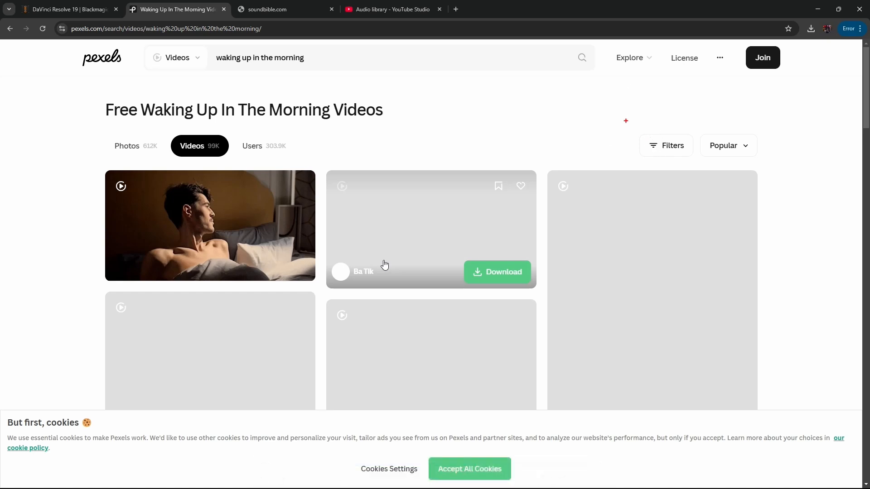
Filter the video results to Horizontal orientation and browse the waking-up clips
mouse_move(686, 134)
left_mouse_down()
mouse_move(715, 134)
mouse_move(680, 119)
left_mouse_up()
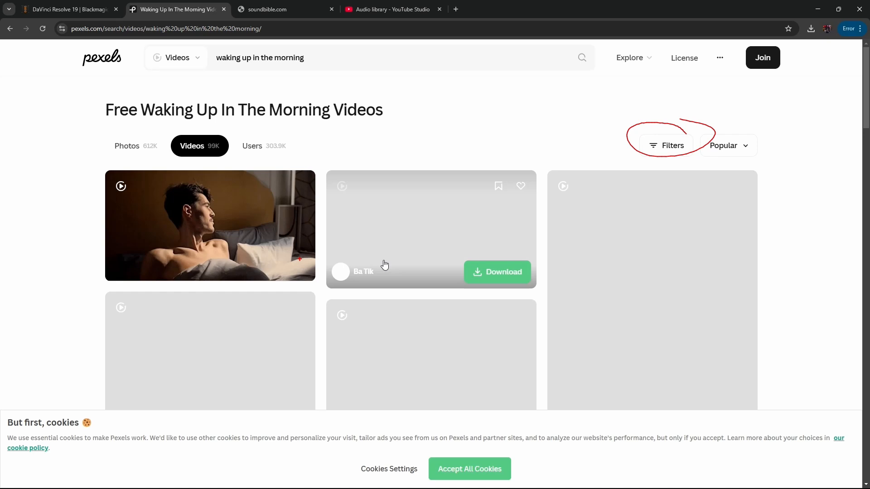
key("Escape")
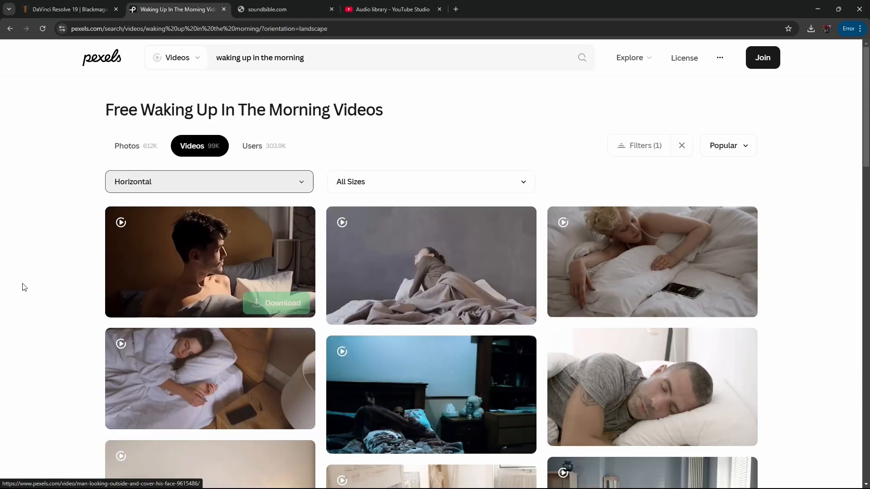
scroll(13, 293, "down", 2)
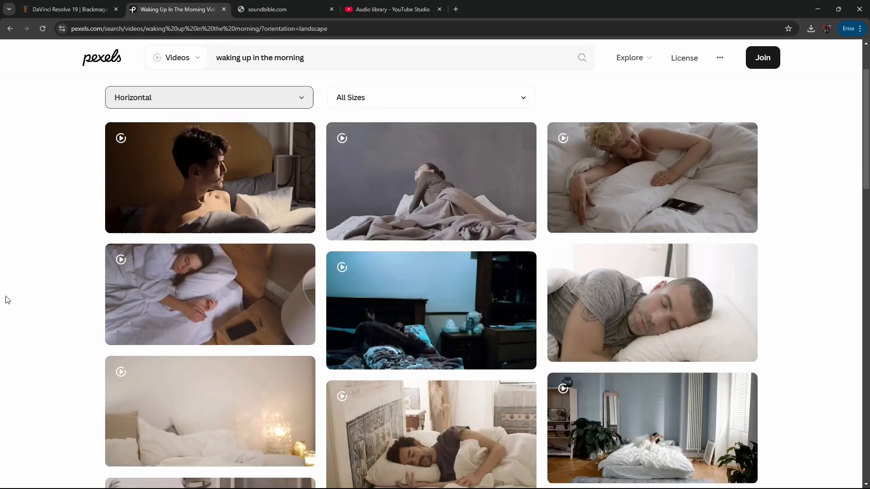
scroll(5, 300, "down", 5)
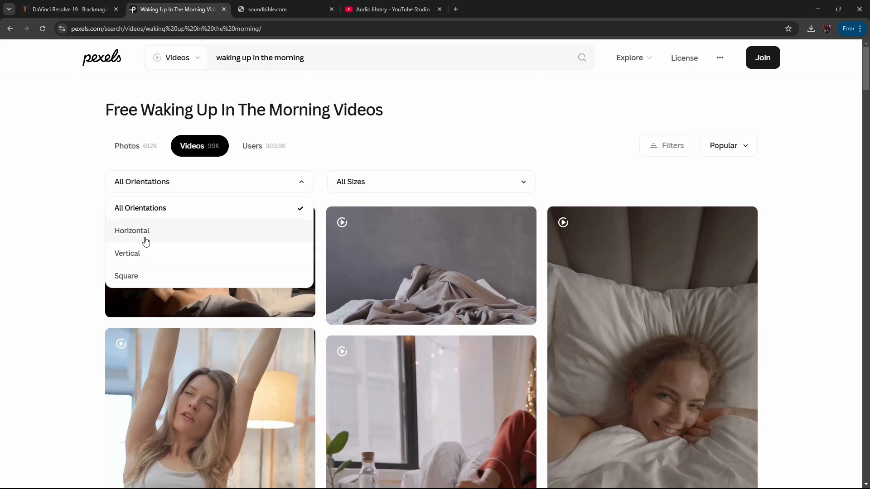
left_click(145, 236)
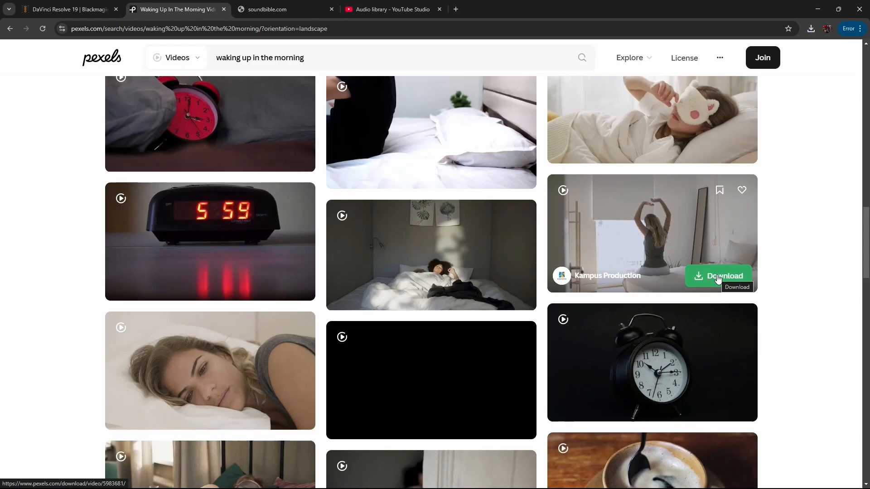
scroll(462, 408, "down", 7)
scroll(462, 408, "down", 5)
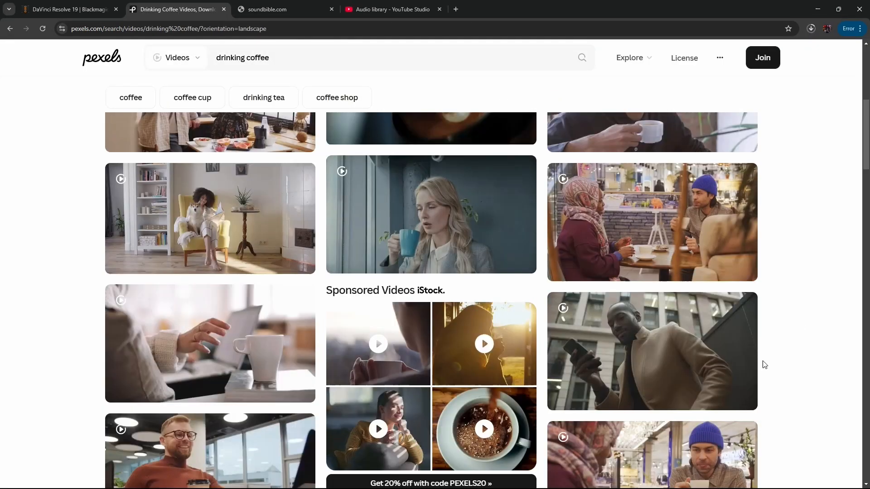
Browse the drinking coffee clips and search the horizontal videos for morning exercise
scroll(765, 365, "down", 3)
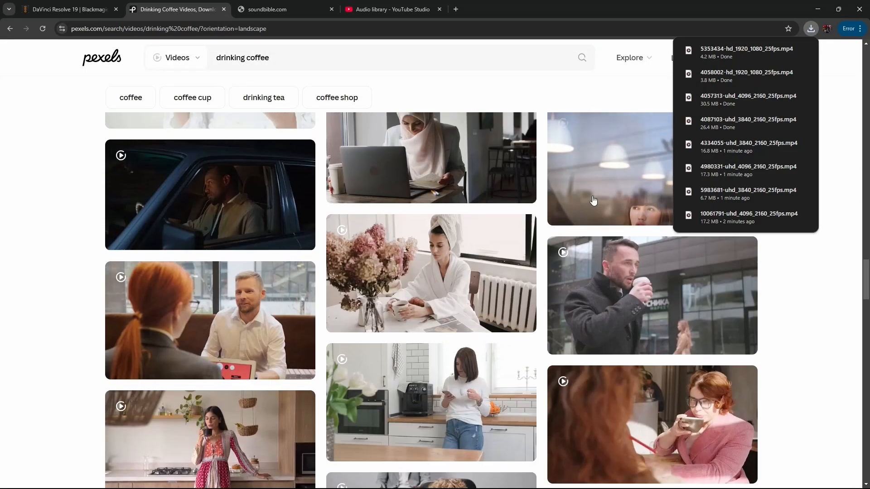
scroll(594, 200, "down", 3)
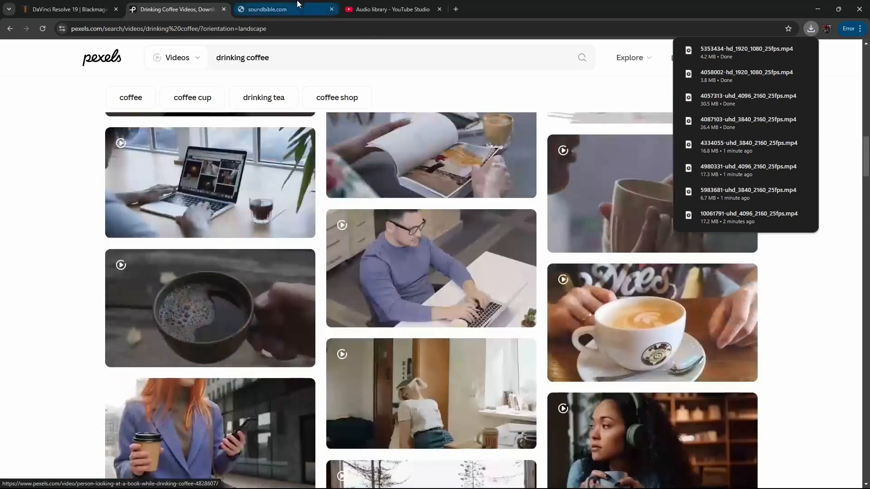
left_click(274, 57)
left_click(172, 66)
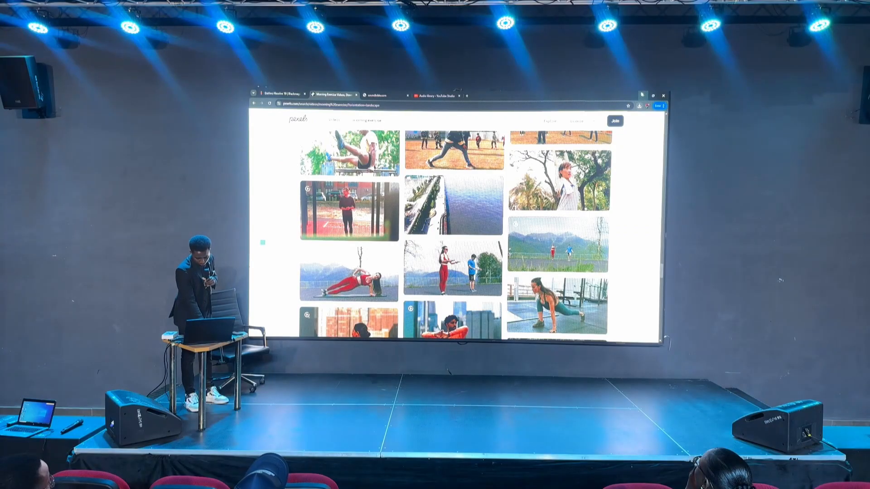
Set the Windows display projection mode to Extend
key("super+p")
key("super+p")
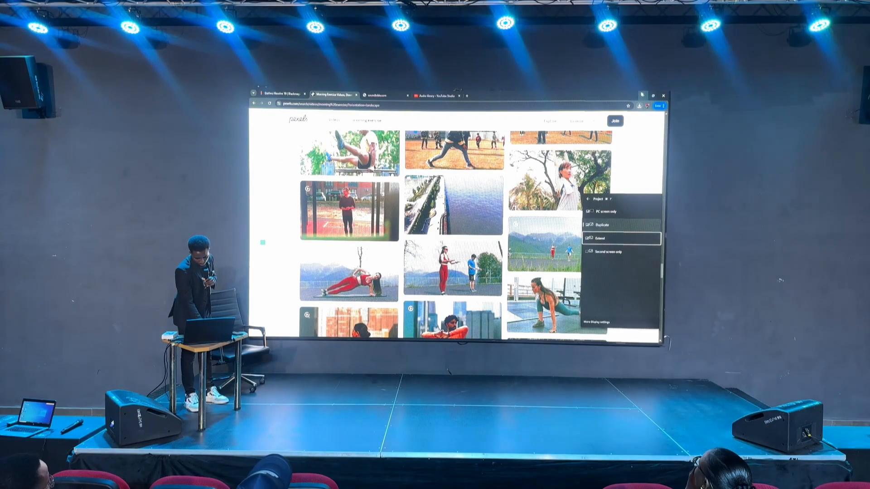
key("Return")
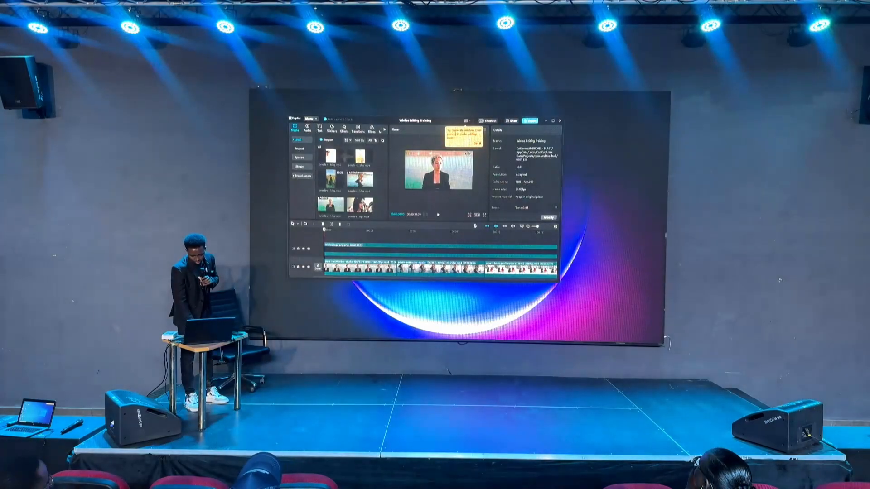
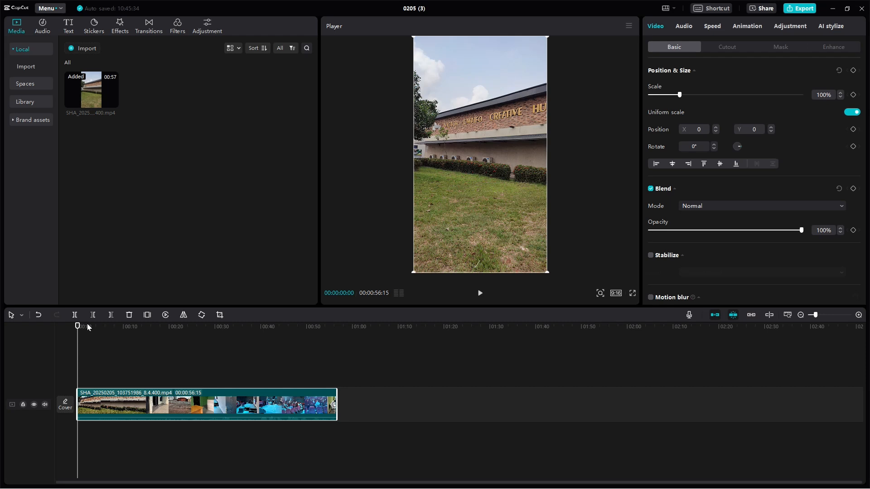
In CapCut, move the playhead to the end of the timeline clip and return it to the start
left_click_drag(89, 327, 6, 342)
left_click(338, 331)
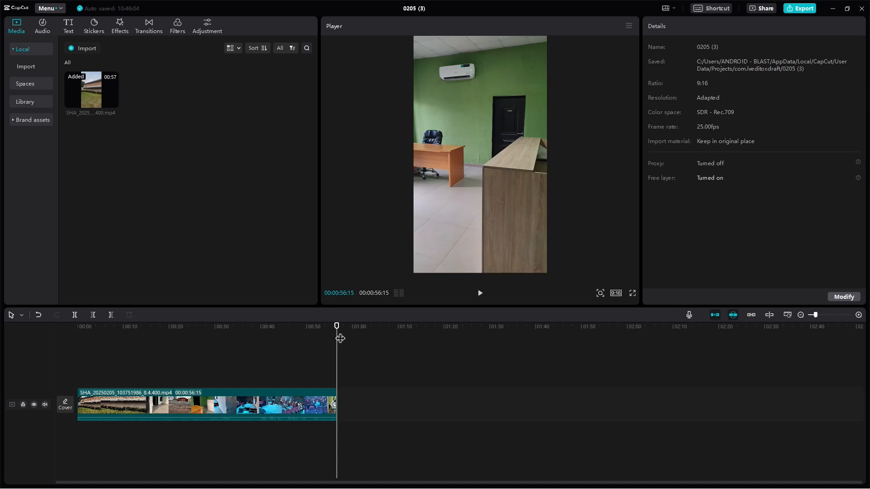
left_click_drag(339, 338, 54, 314)
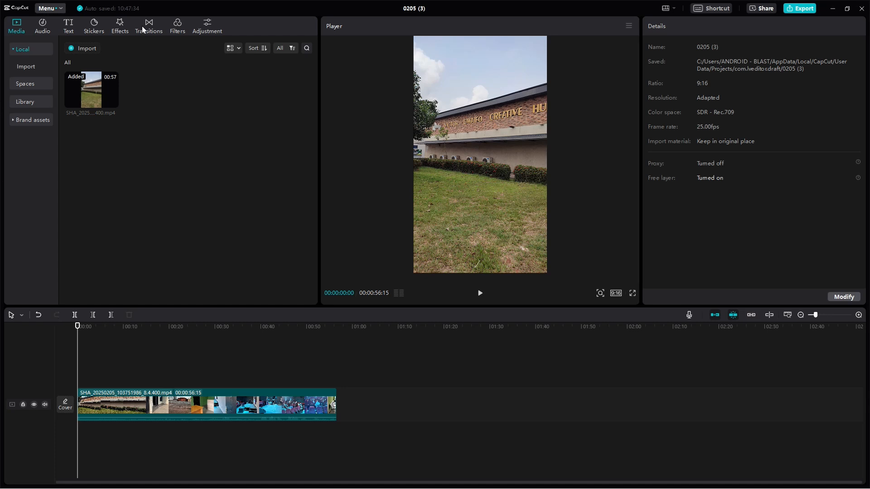
Browse the audio library's music tracks and preview the Explosion sound effect
left_click(39, 30)
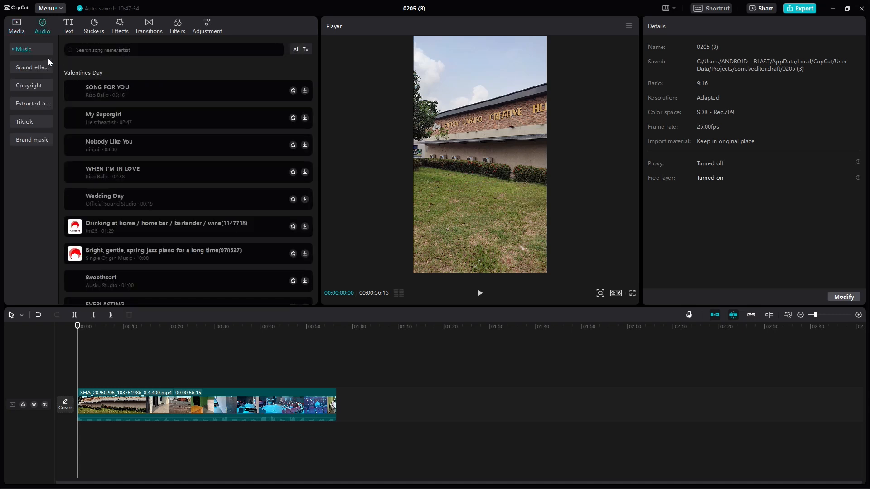
scroll(119, 176, "down", 5)
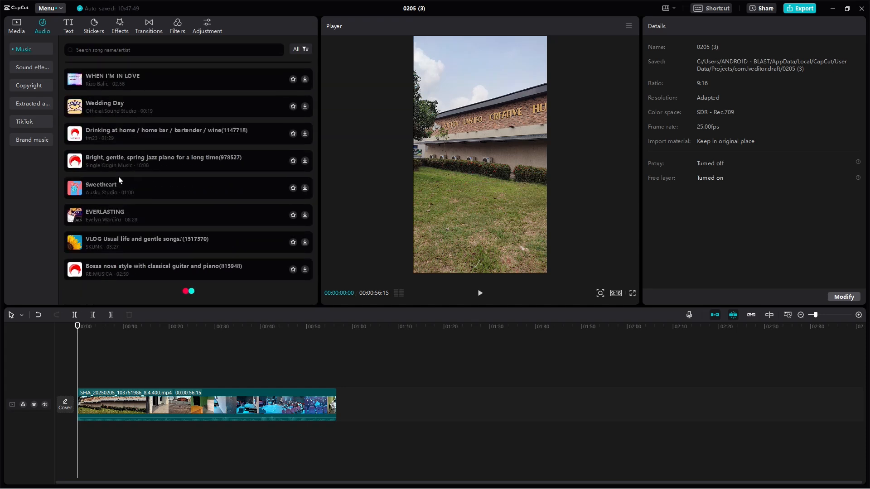
left_click(39, 69)
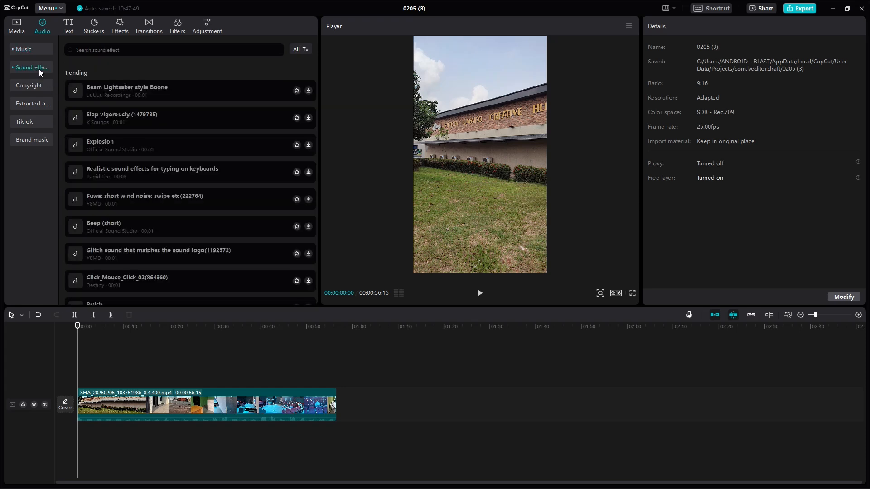
left_click(132, 142)
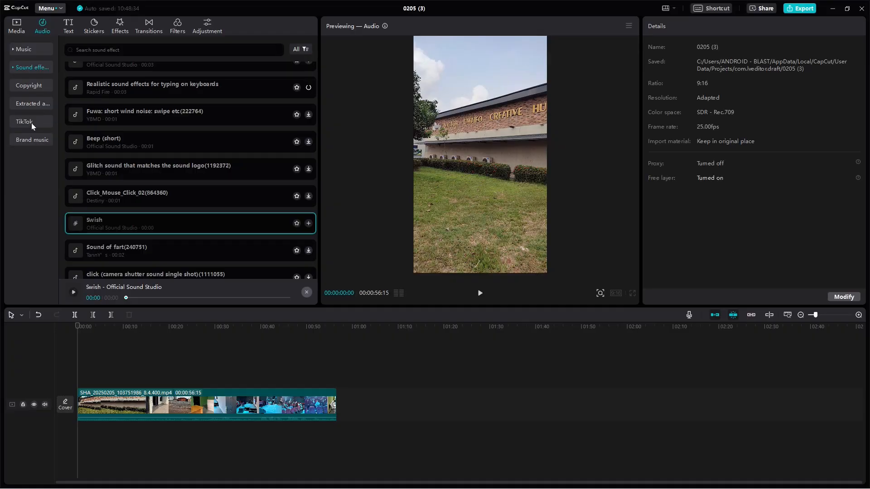
Examine the brand music, music, sound effects and copyright check sections of the audio library
left_click(30, 139)
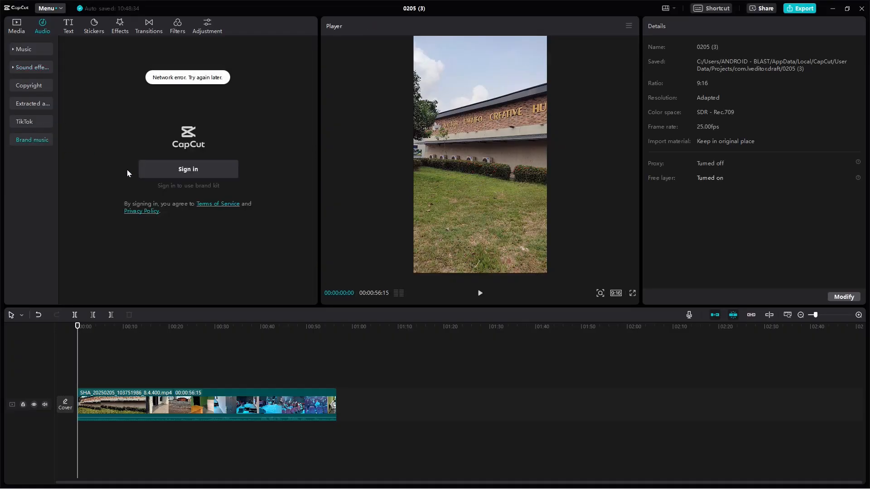
left_click(29, 47)
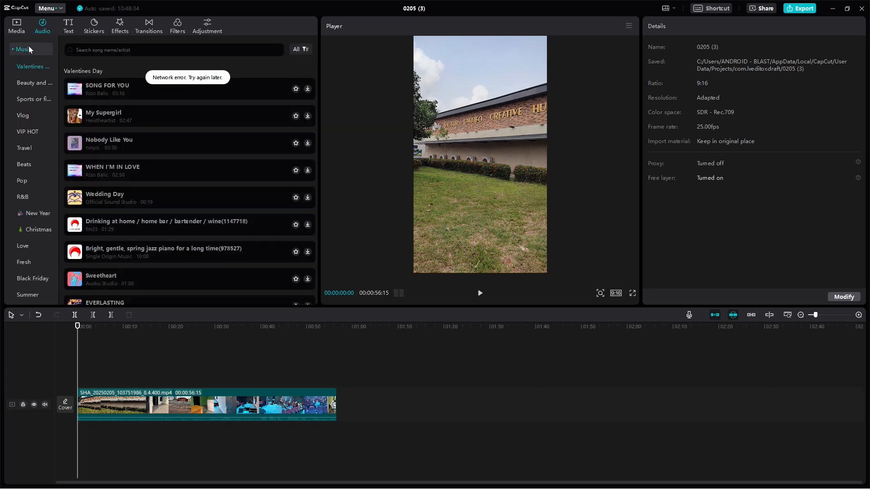
left_click(29, 52)
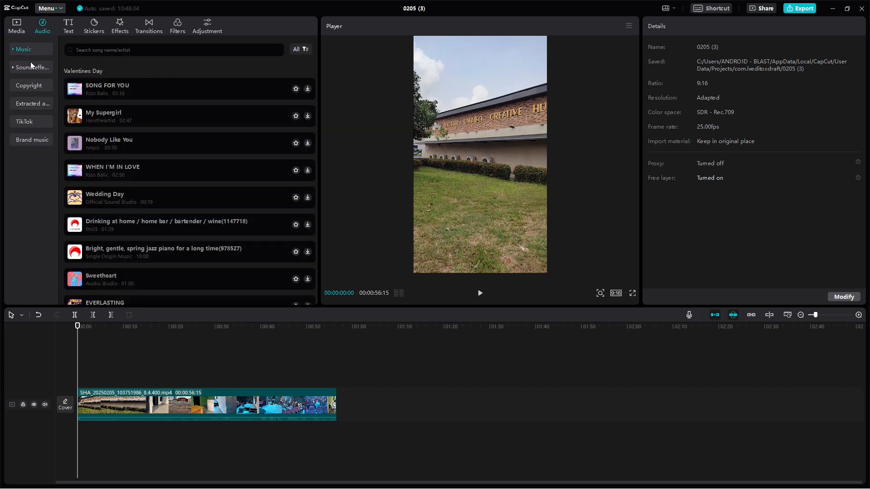
left_click(31, 62)
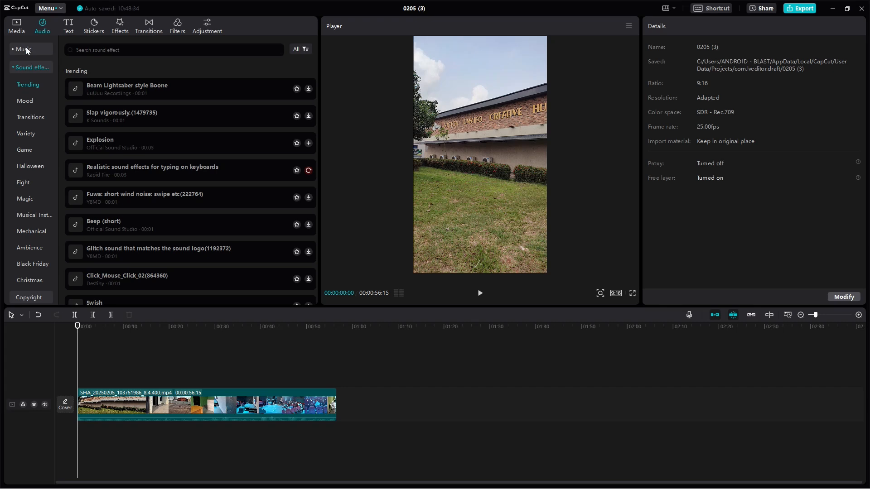
left_click(26, 50)
left_click(22, 49)
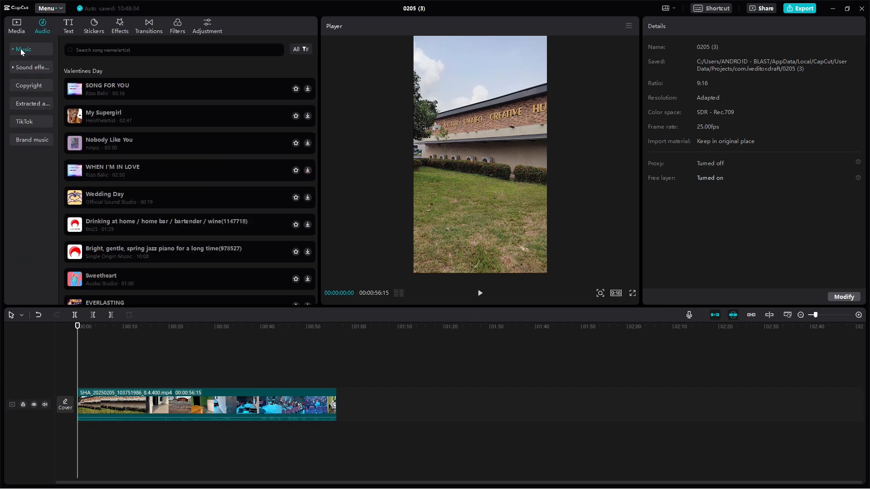
left_click(21, 83)
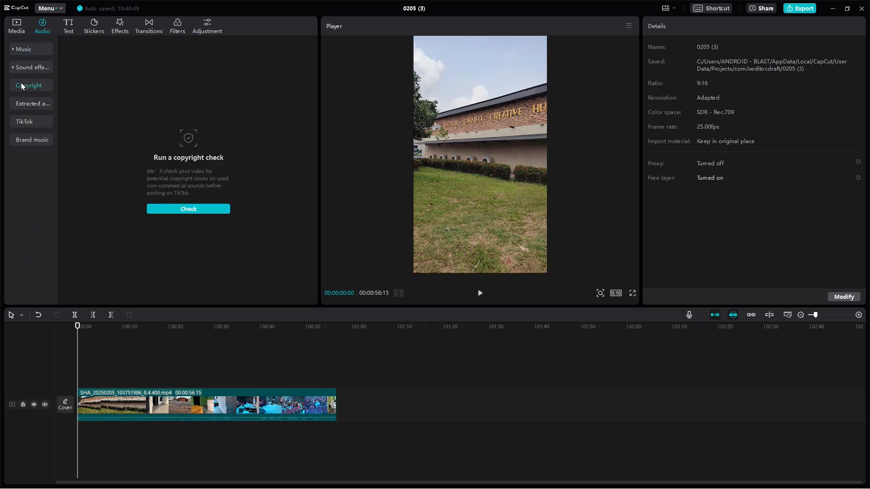
Find and open the Windows Voice Recorder app
key("super")
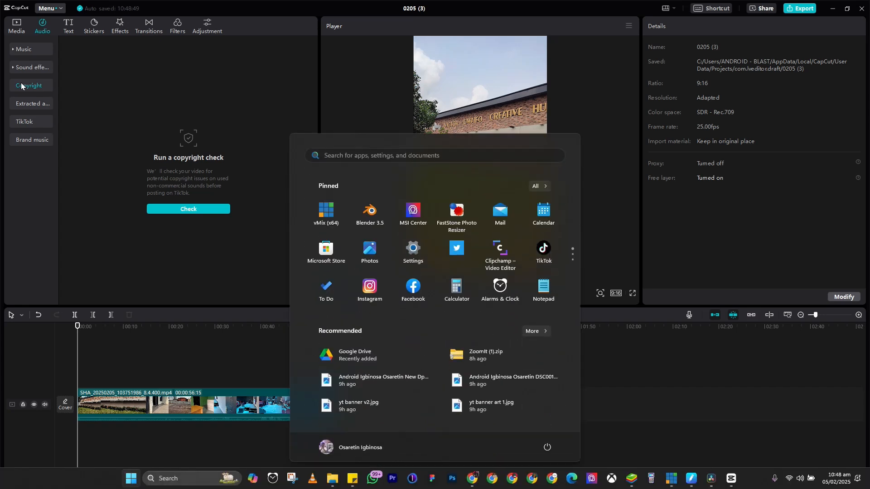
type("rec")
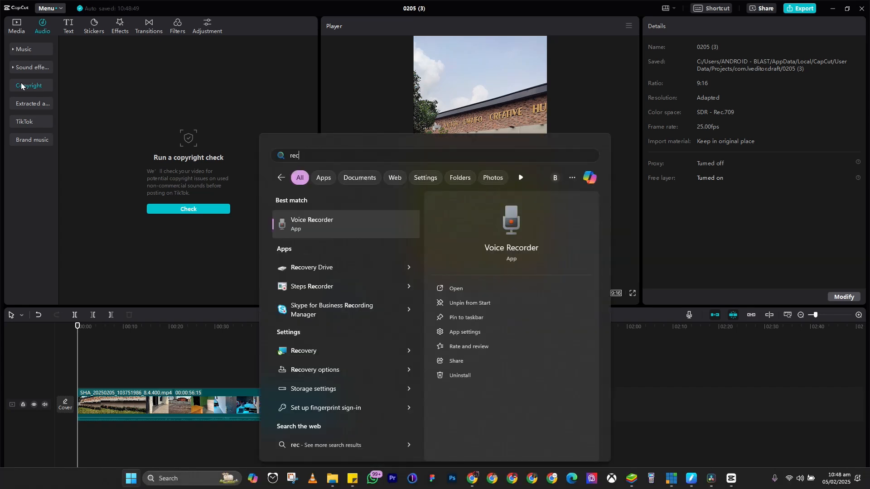
left_click(318, 231)
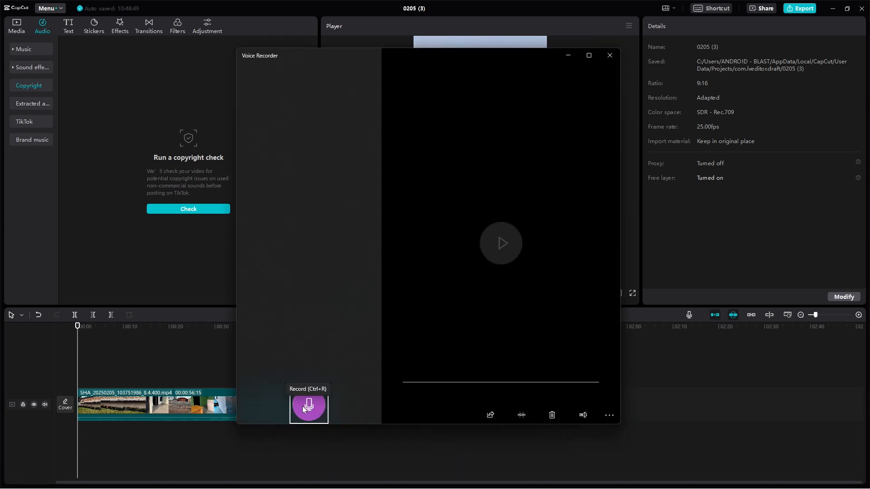
Close Voice Recorder, return to CapCut, and examine its media, audio, text, stickers, effects, transitions, filters and adjustment resources
left_click(609, 56)
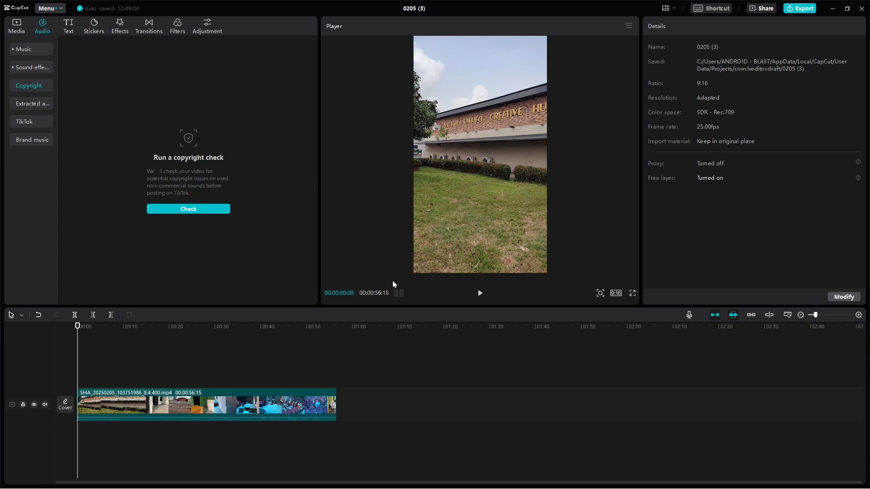
left_click(17, 35)
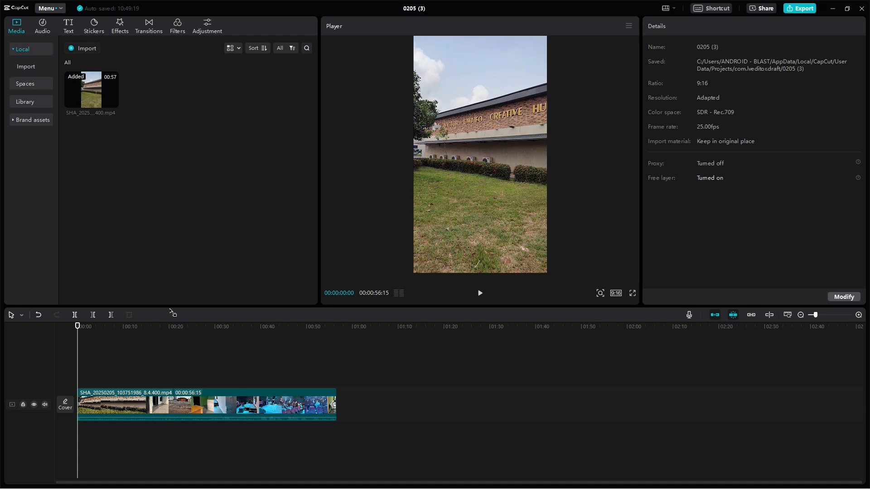
left_click(43, 29)
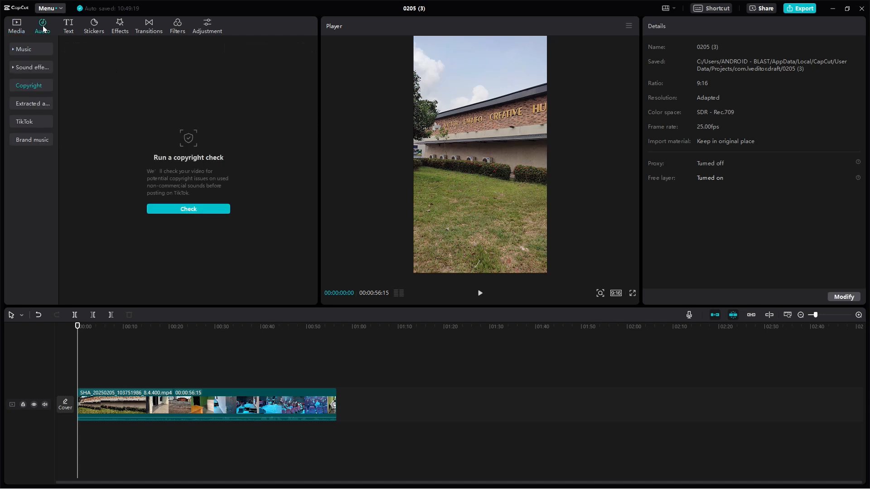
left_click(74, 29)
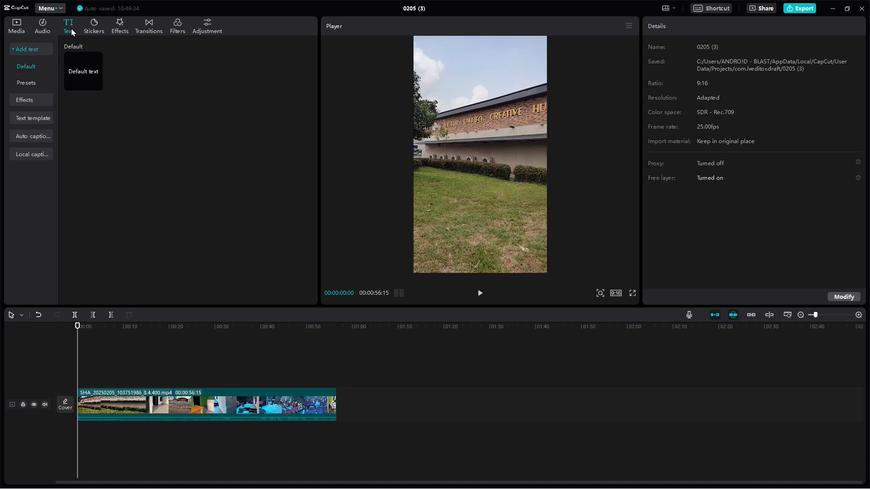
left_click(96, 30)
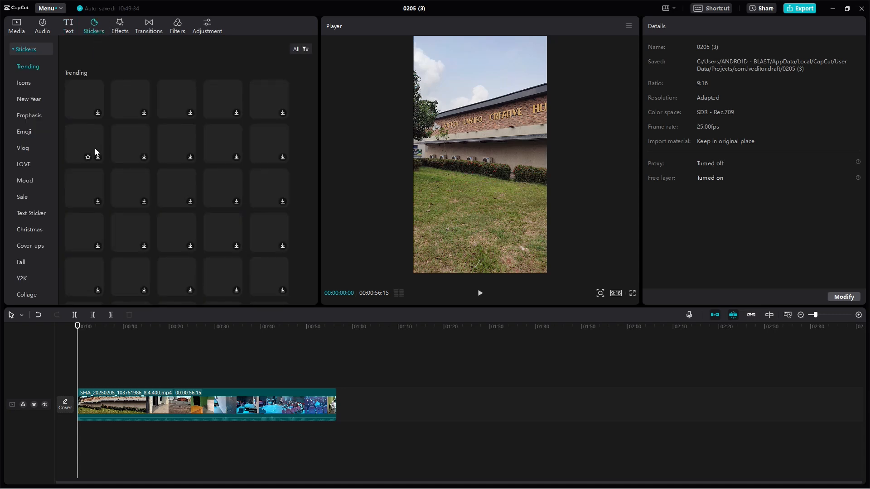
left_click(124, 23)
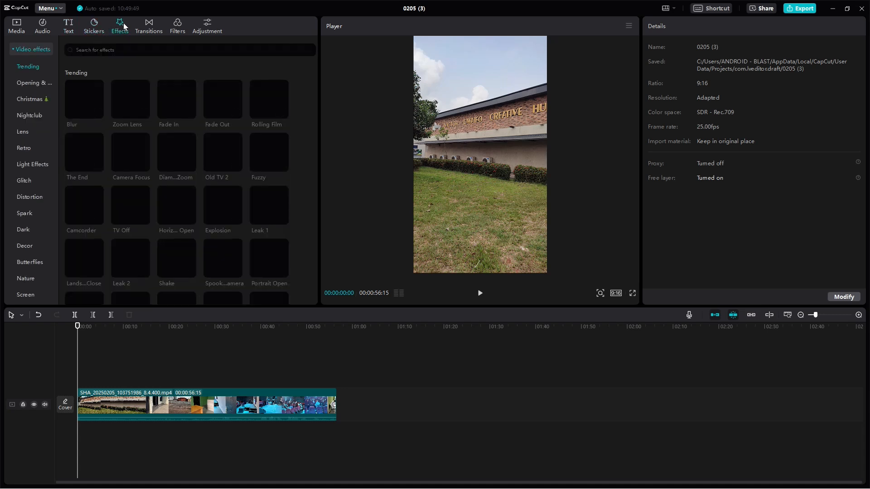
left_click(148, 29)
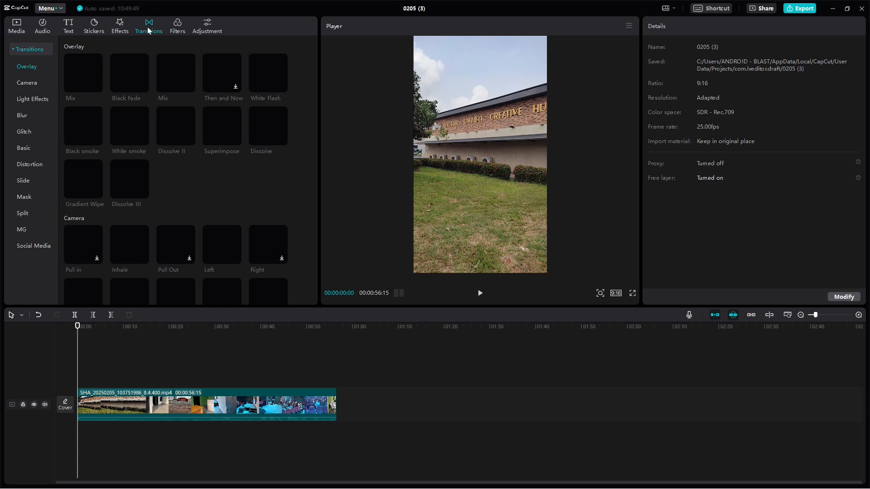
left_click(176, 27)
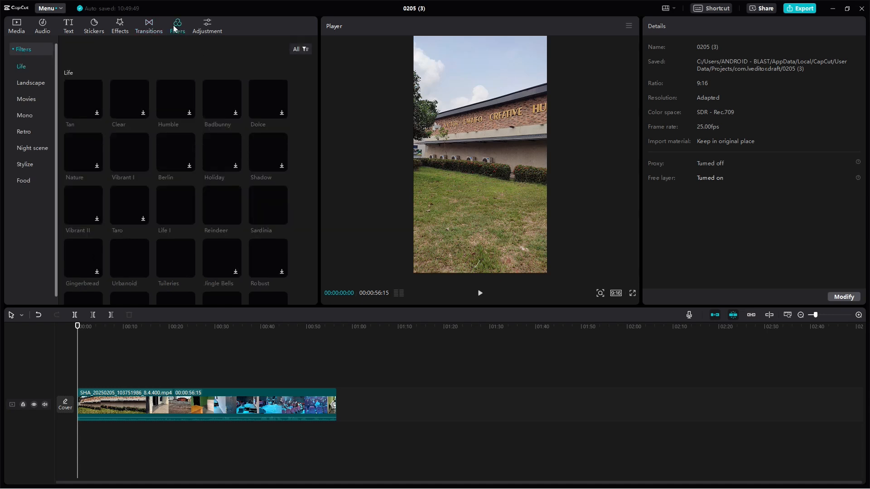
left_click(202, 30)
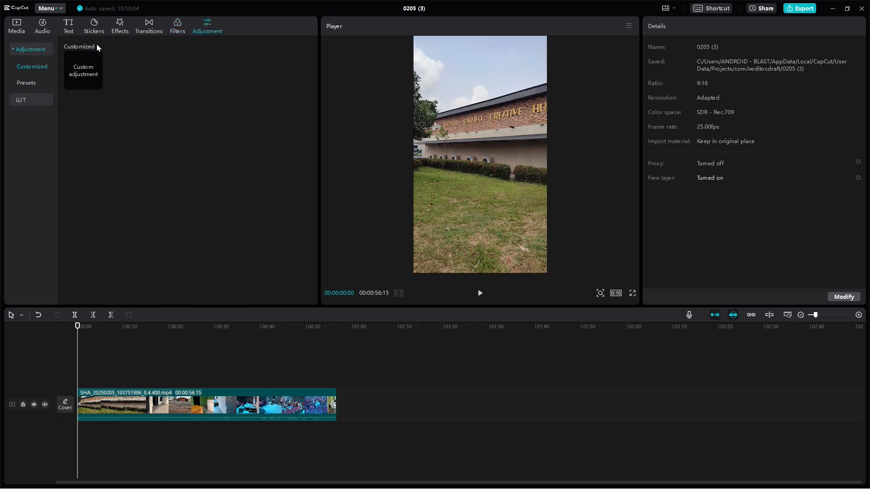
left_click(20, 21)
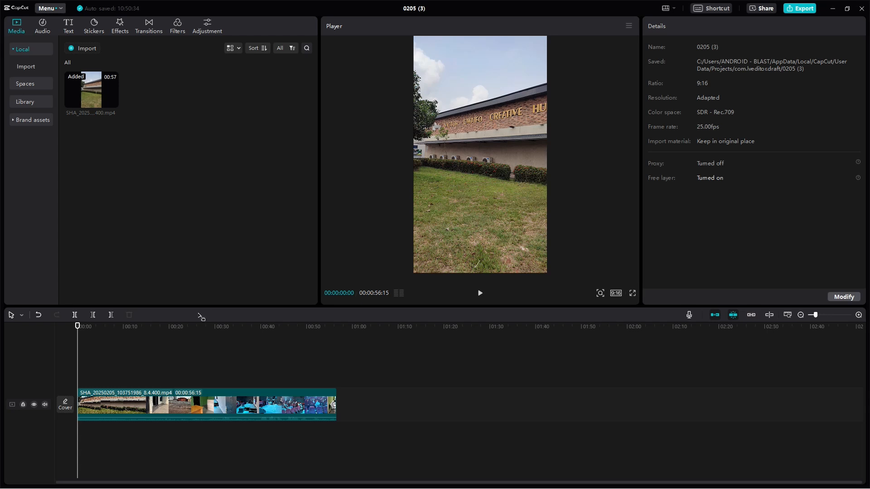
Play the opening of the timeline clip and split the clip at 00:00:02:09
left_click_drag(85, 324, 68, 330)
key("space")
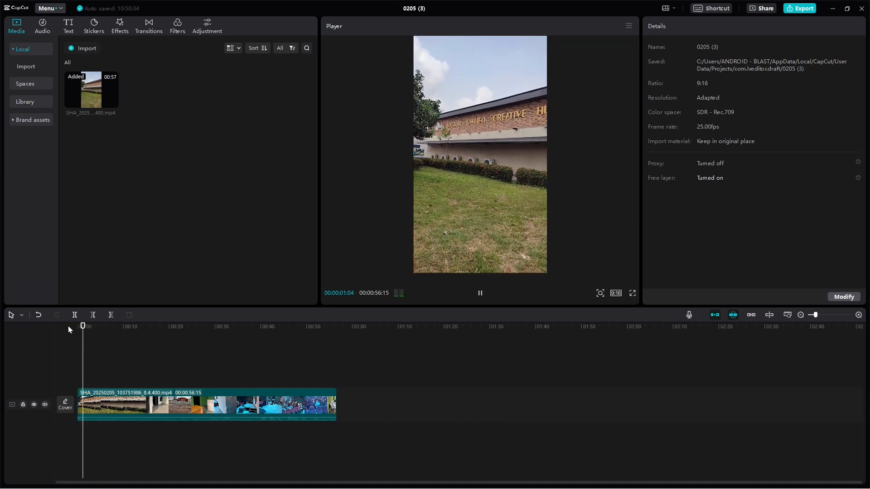
key("space")
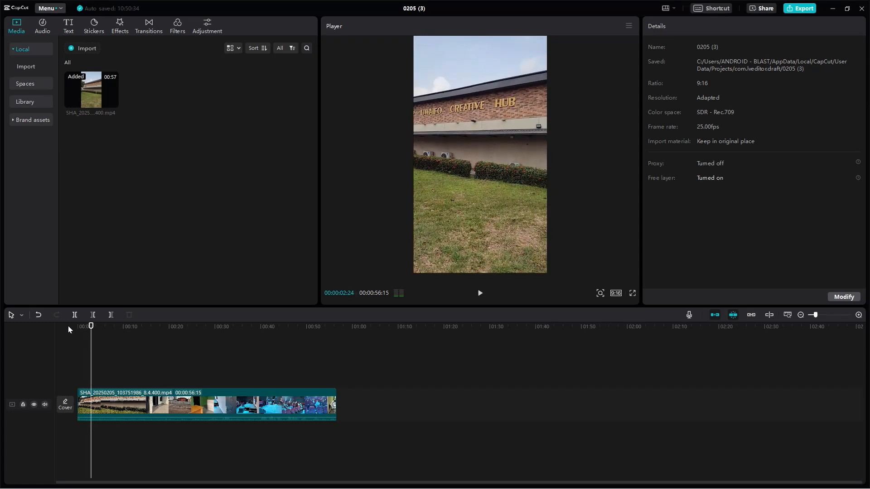
left_click_drag(94, 329, 89, 329)
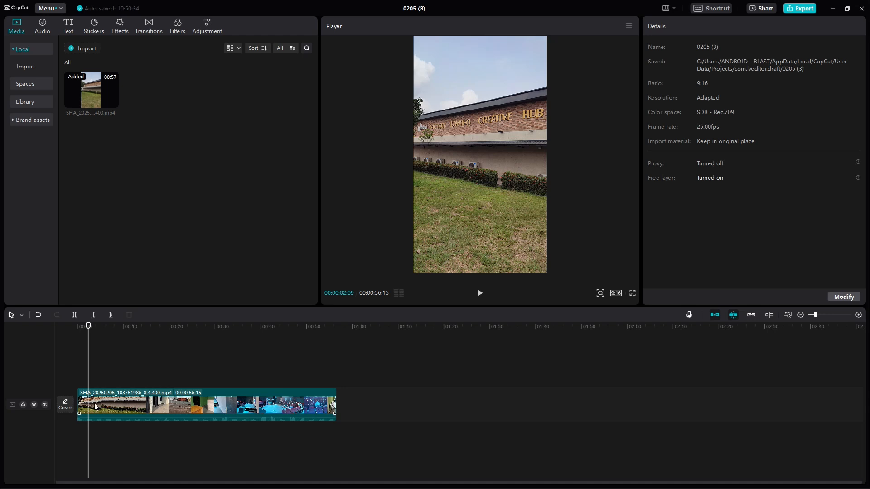
key("b")
left_click(89, 408)
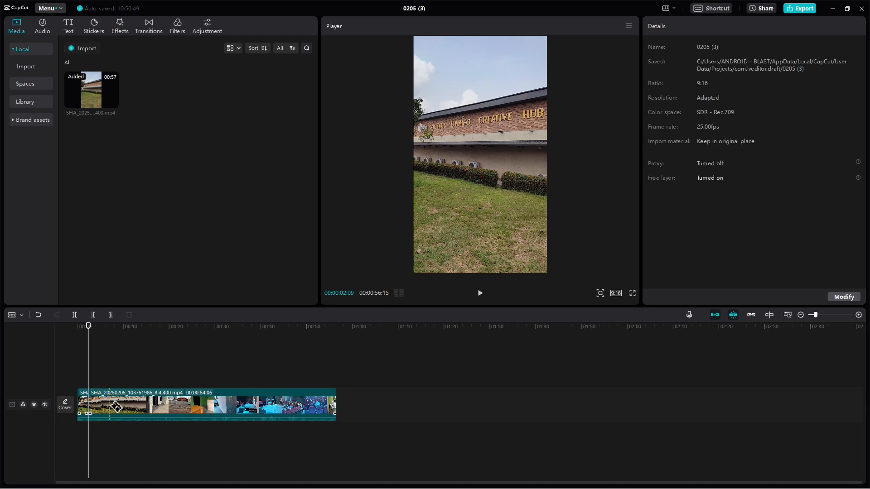
Split the remaining footage again at 00:00:07:20 and at 00:00:10:02
left_click_drag(89, 326, 116, 339)
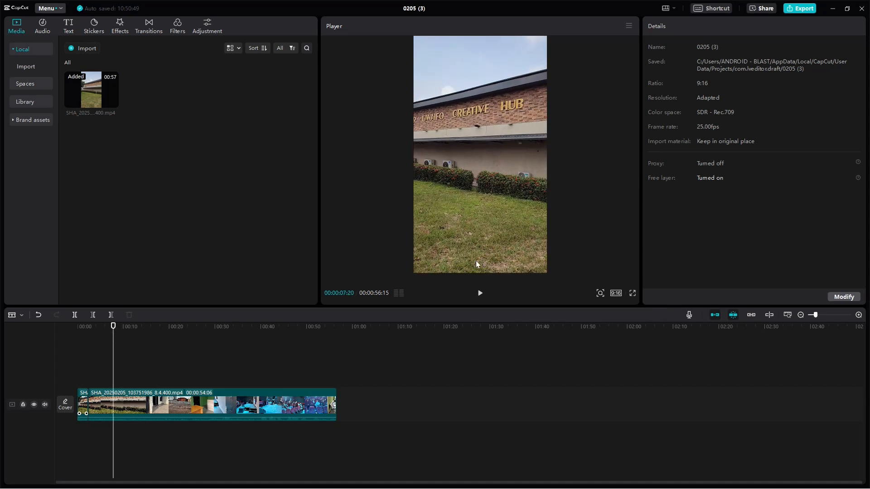
key("ctrl+b")
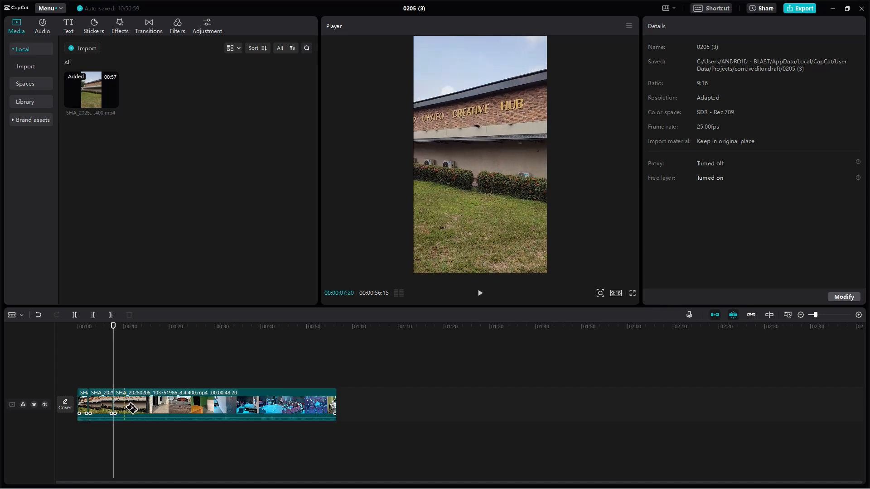
left_click_drag(114, 333, 123, 326)
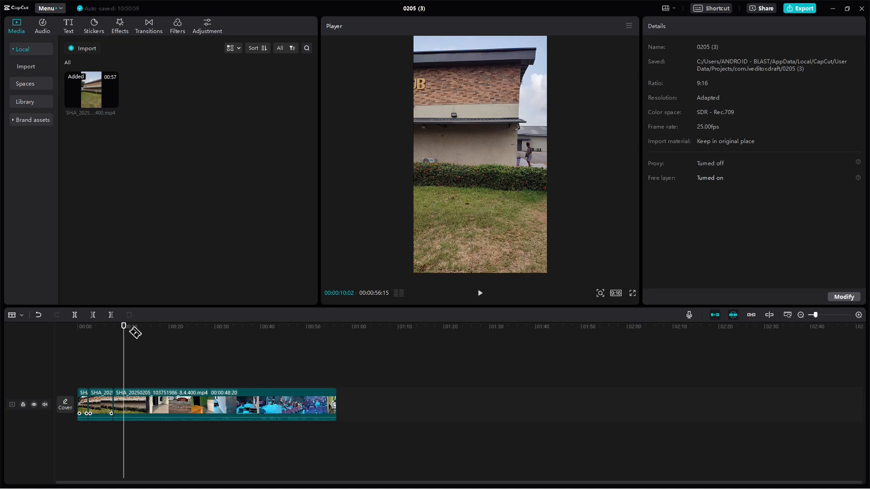
left_click(126, 410)
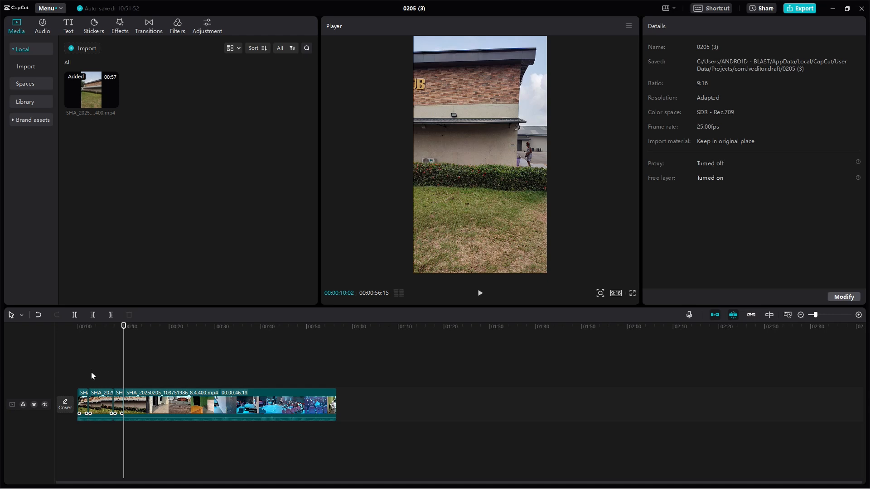
Delete the second segment of the timeline and scrub back across the joined clips to check the cut
left_click(96, 397)
key("Delete")
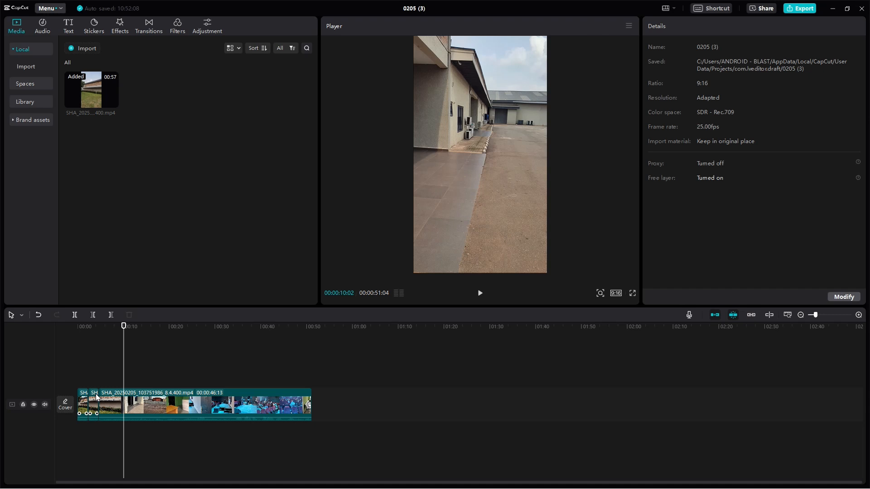
left_click(126, 328)
left_click_drag(127, 330, 109, 337)
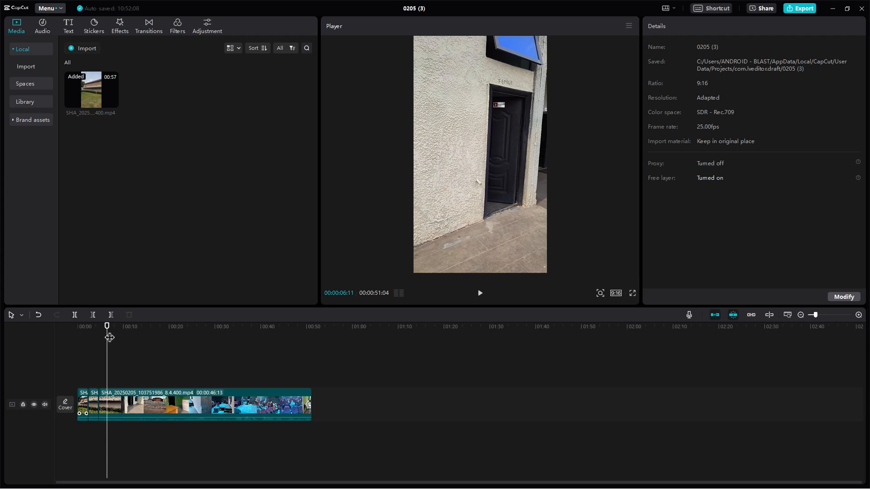
mouse_move(109, 337)
left_mouse_down()
mouse_move(99, 327)
mouse_move(136, 323)
mouse_move(95, 329)
left_mouse_up()
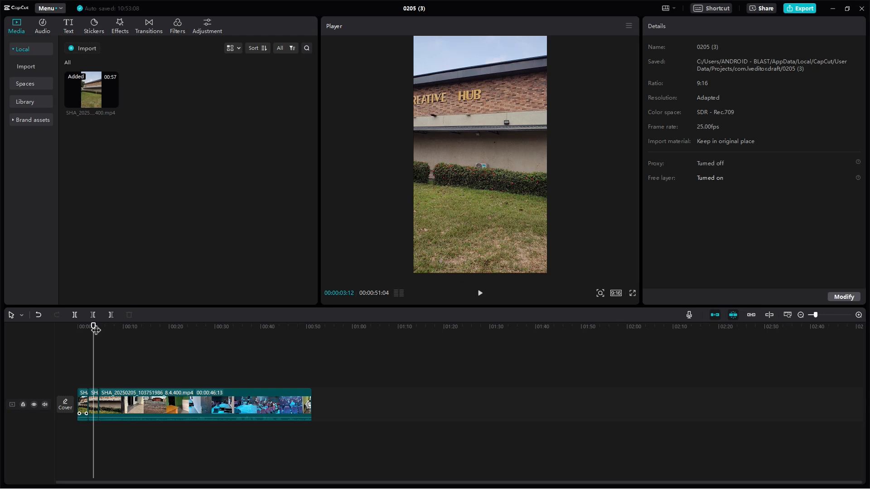
Split the last clip at 00:00:10:22 and again at about 8 seconds
left_click_drag(93, 326, 130, 335)
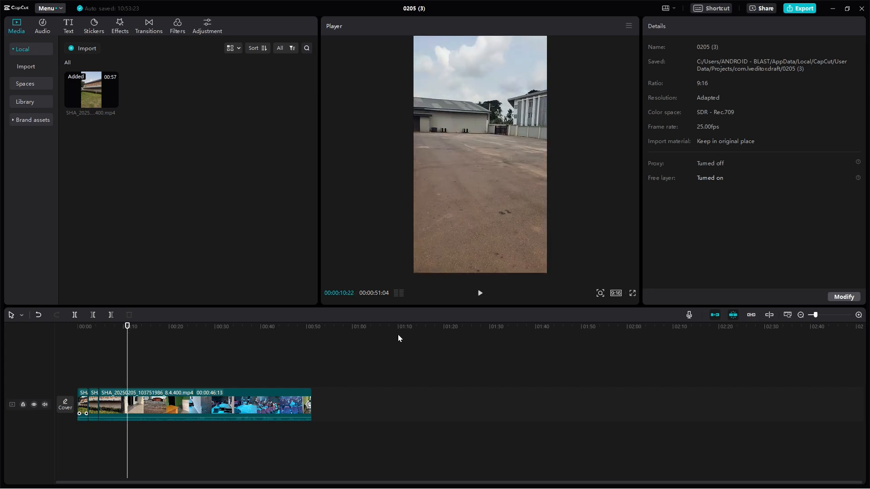
left_click(22, 316)
left_click(26, 344)
left_click(130, 413)
left_click(115, 414)
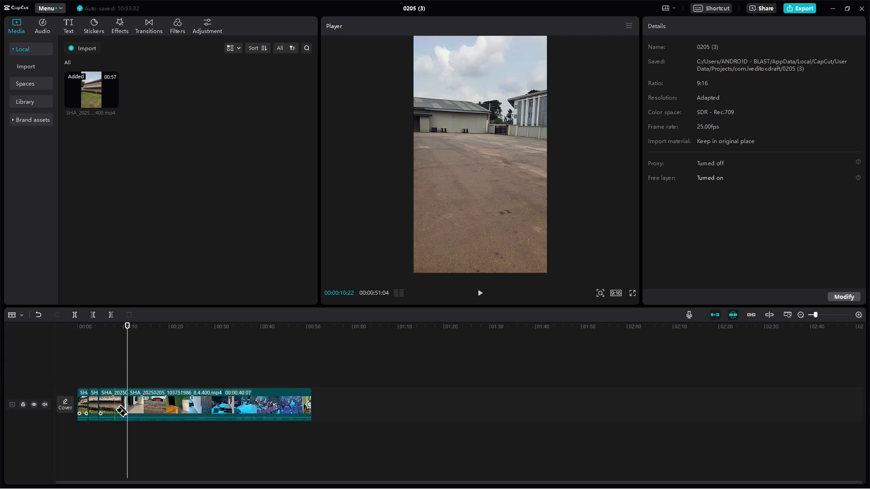
Delete the third segment, which ends at the cut at about 8 seconds, and move the playhead to 00:00:09:12
left_click(21, 315)
left_click(21, 330)
left_click(112, 409)
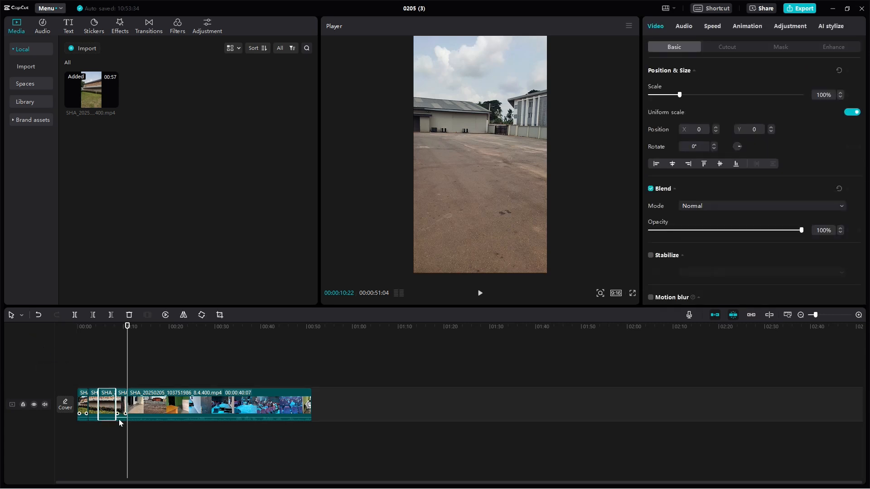
key("Delete")
left_click_drag(129, 335, 124, 336)
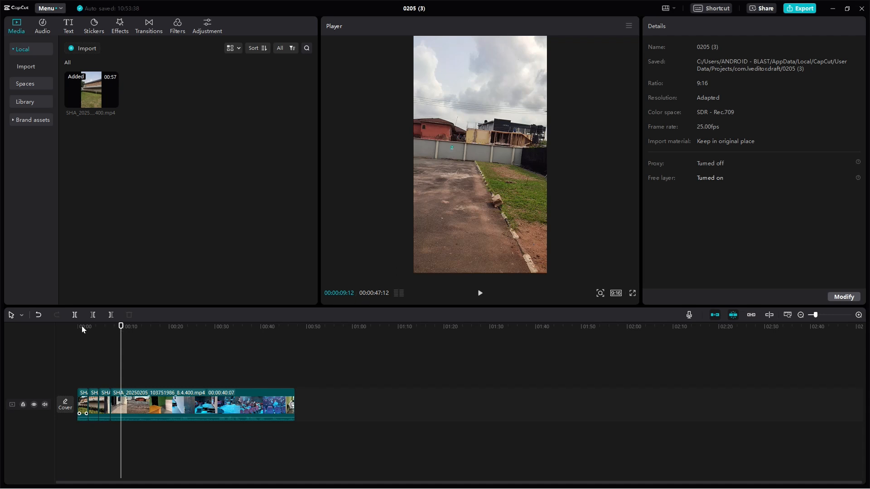
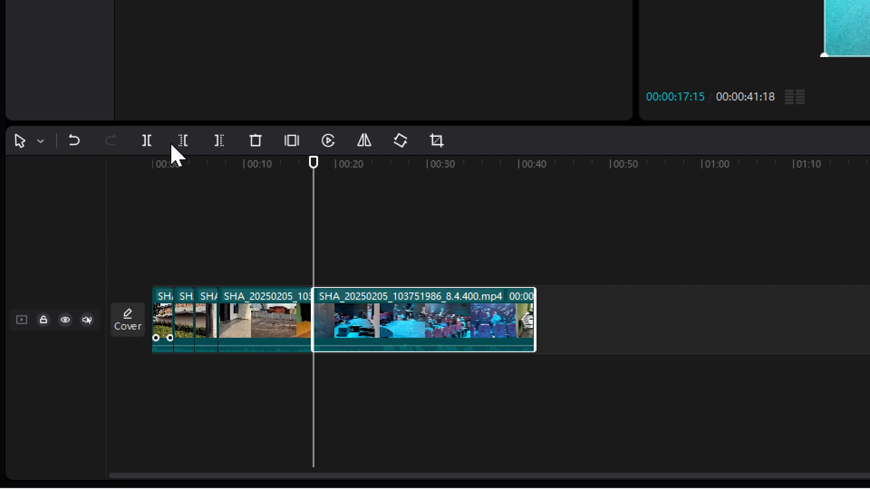
Undo the last trim at the start of the final clip
key("ctrl+z")
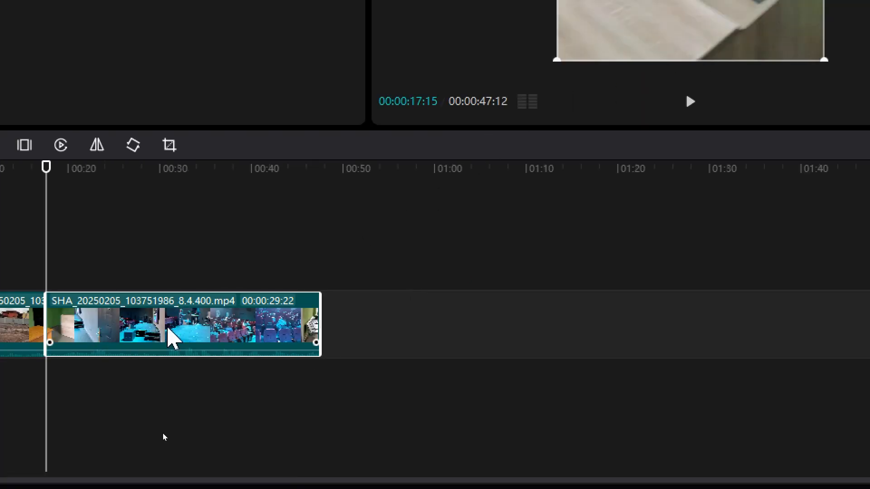
Try splitting the last clip at 00:00:27:07 and deleting the part after the cut, and undo both edits
left_click_drag(287, 176, 376, 218)
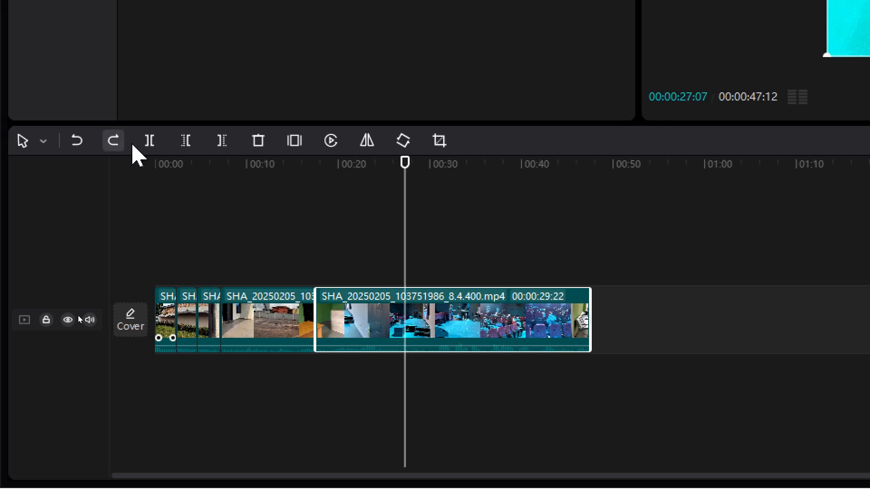
left_click(121, 140)
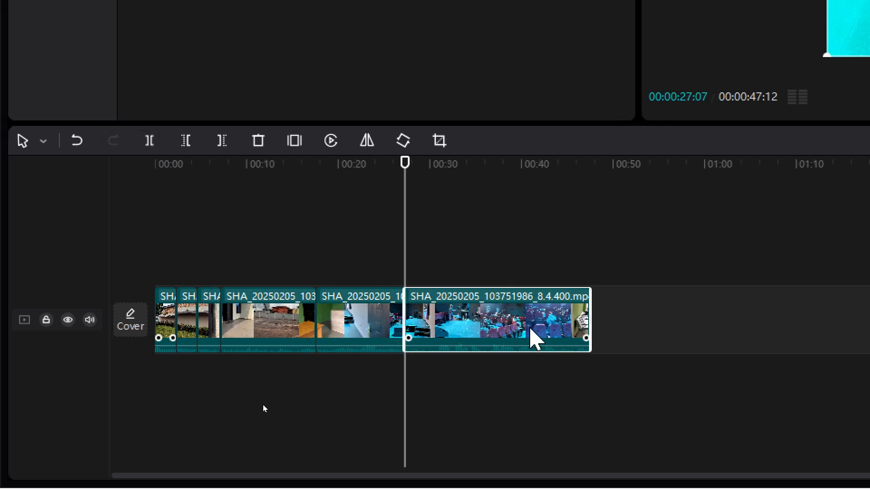
left_click(258, 140)
key("ctrl+z")
key("ctrl+z")
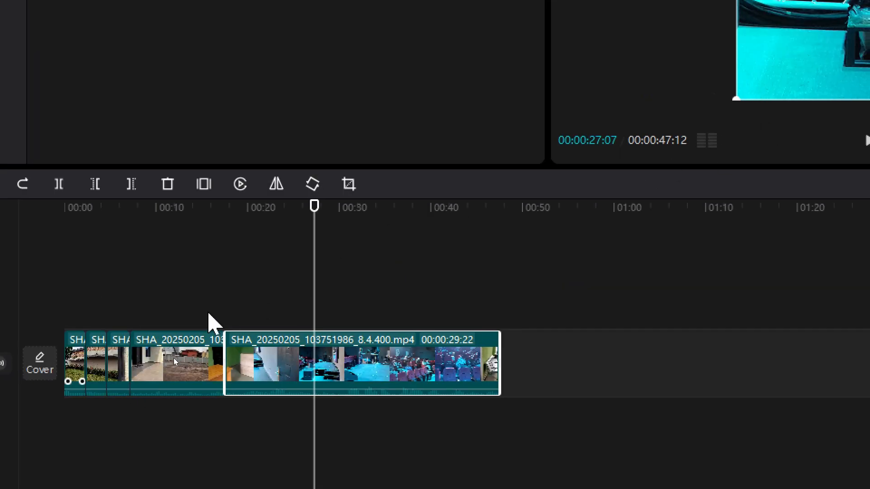
Try trimming off the part of the last clip after 00:00:27:20, and undo the trim
left_click_drag(403, 165, 407, 178)
left_click_drag(316, 221, 319, 221)
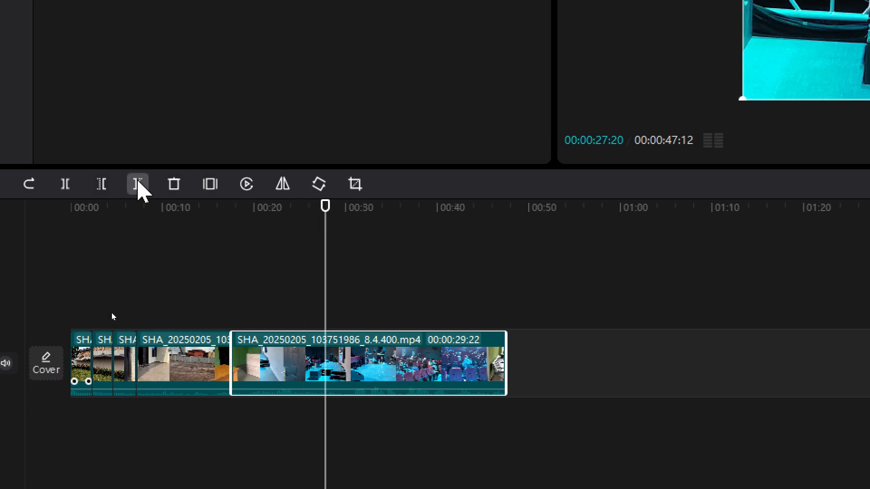
left_click(131, 185)
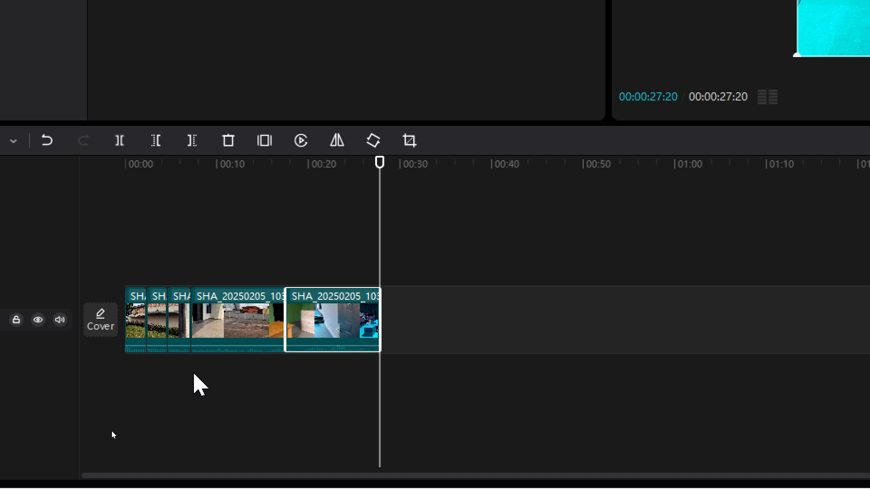
key("ctrl+z")
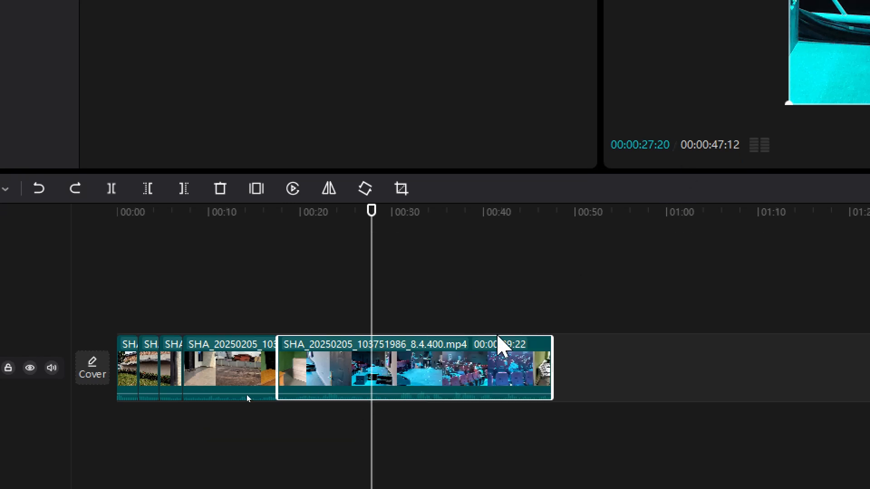
Split the last clip at 00:00:30:22
left_click_drag(370, 210, 400, 218)
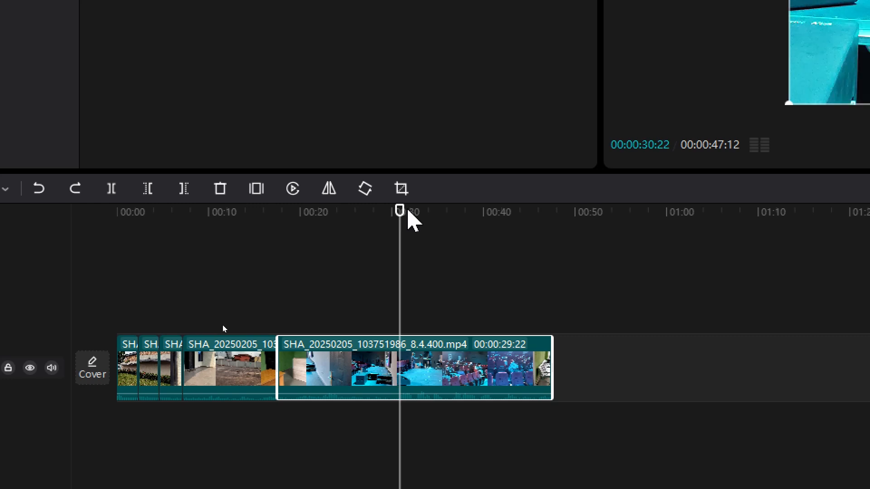
key("ctrl+b")
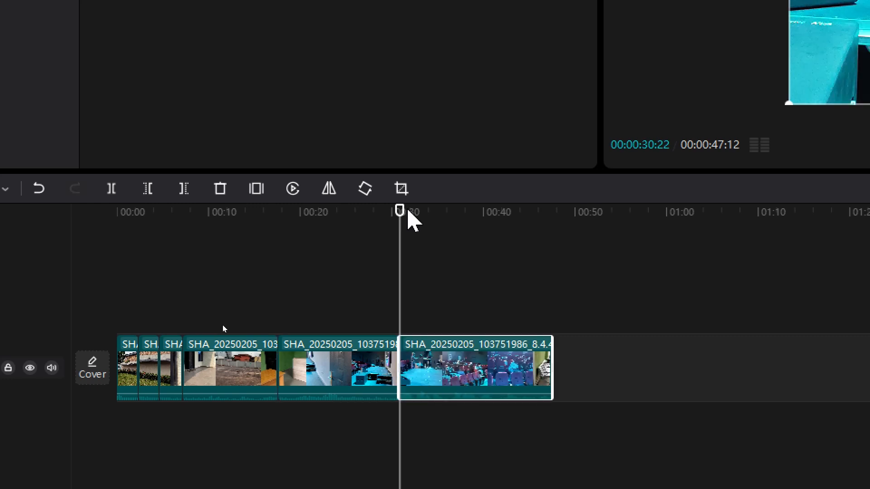
Try splitting the last clip at 00:00:37:17 and the clip that starts before 00:00:20 at 00:00:22:04
left_click_drag(398, 218, 463, 232)
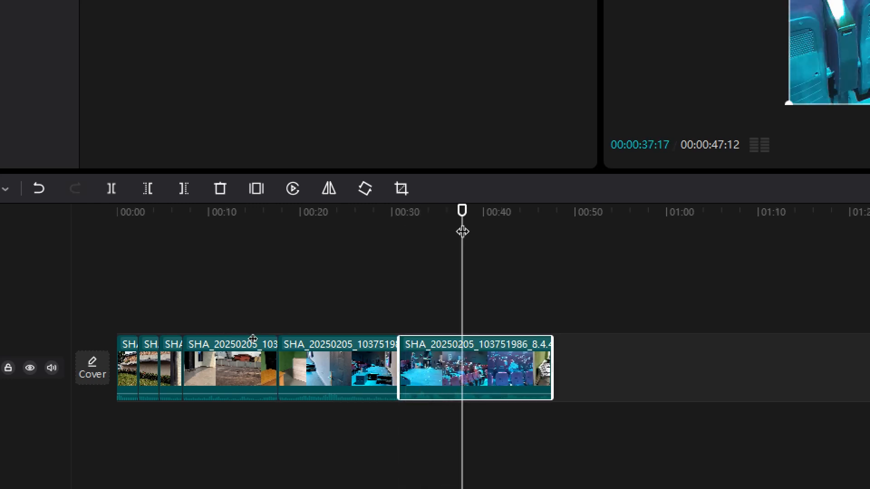
key("ctrl+b")
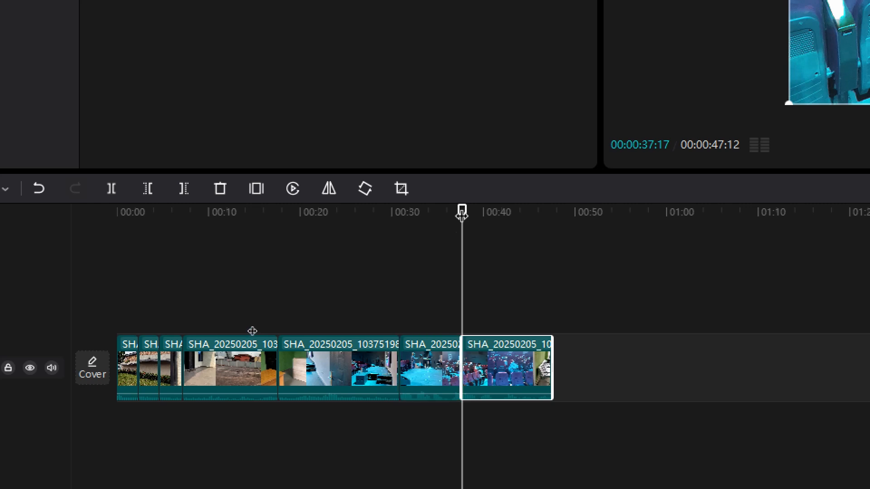
left_click_drag(462, 211, 320, 232)
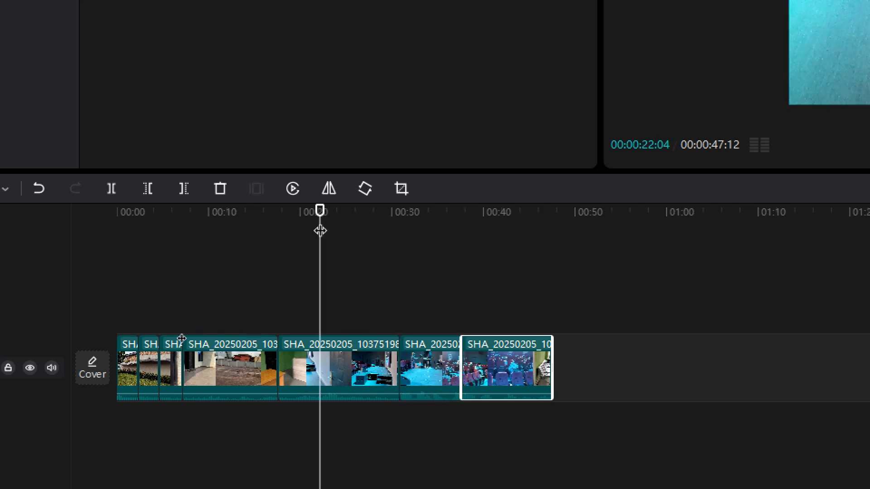
key("ctrl+b")
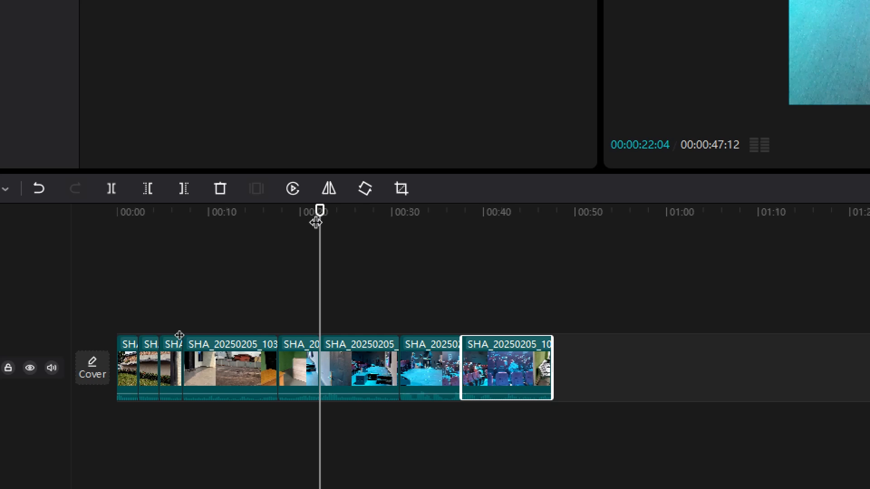
Try trimming the clip that starts at 00:00:22:04, cutting its start up to 00:00:24:11 and its end after 00:00:26:05
left_click_drag(320, 220, 341, 225)
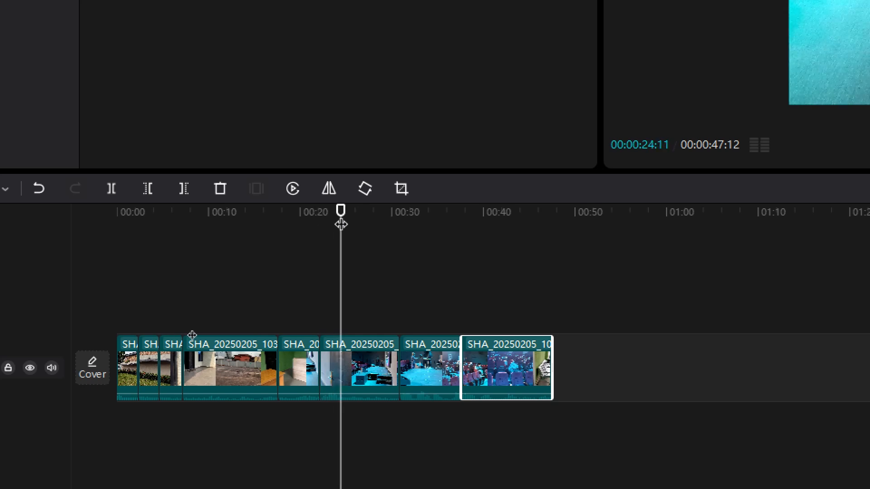
key("q")
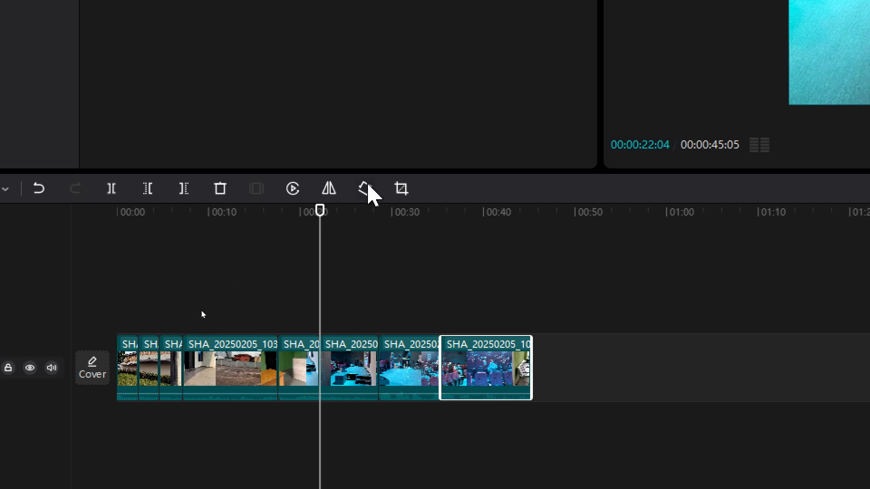
left_click_drag(320, 212, 352, 220)
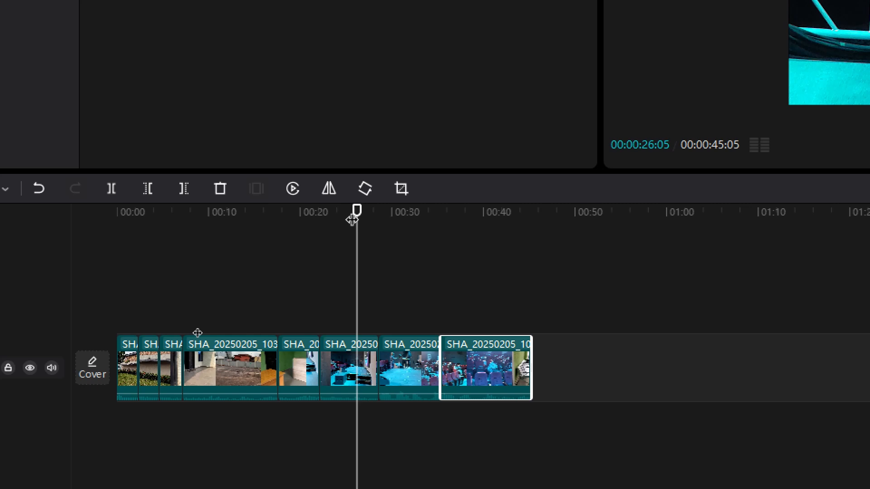
key("w")
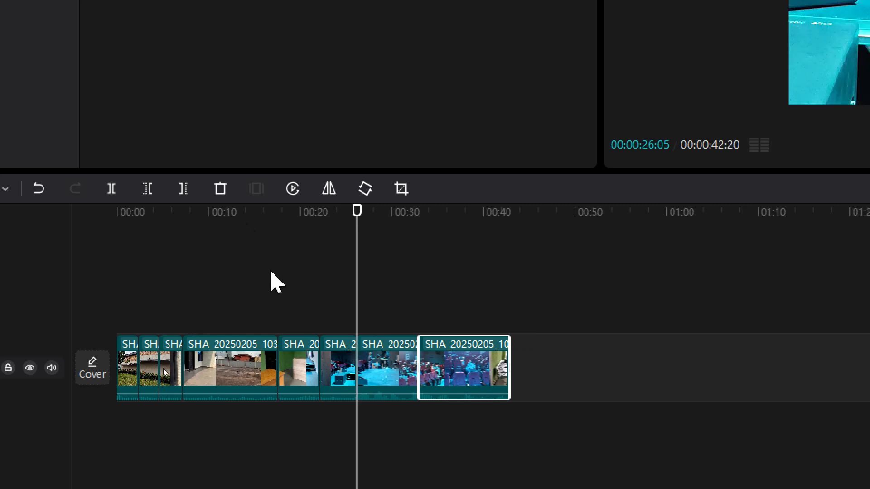
Try trimming the second-to-last clip's start up to 00:00:30:17, and undo all the recent splits and trims
left_click_drag(361, 213, 396, 216)
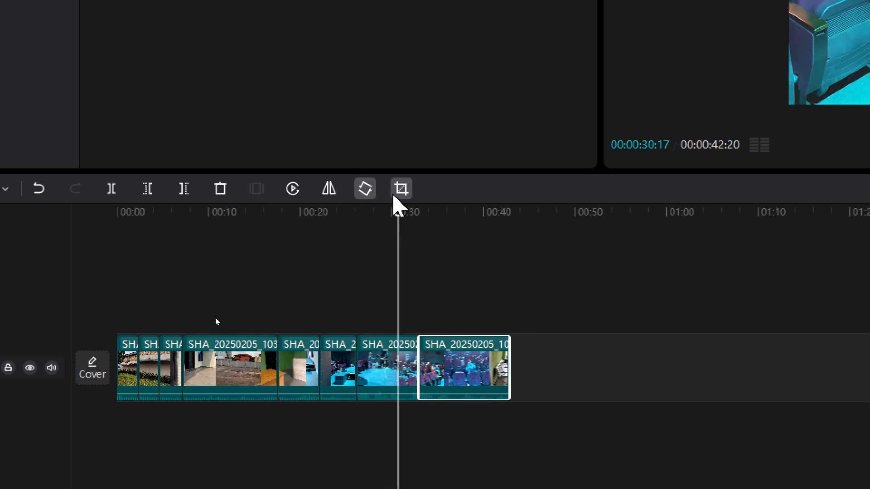
key("q")
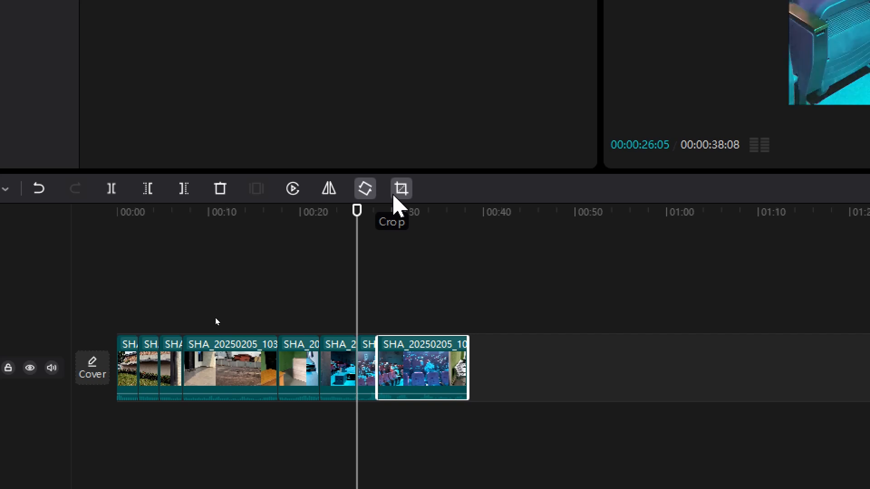
key("ctrl+z")
key("ctrl+z")
key("ctrl+z")
key("ctrl+z")
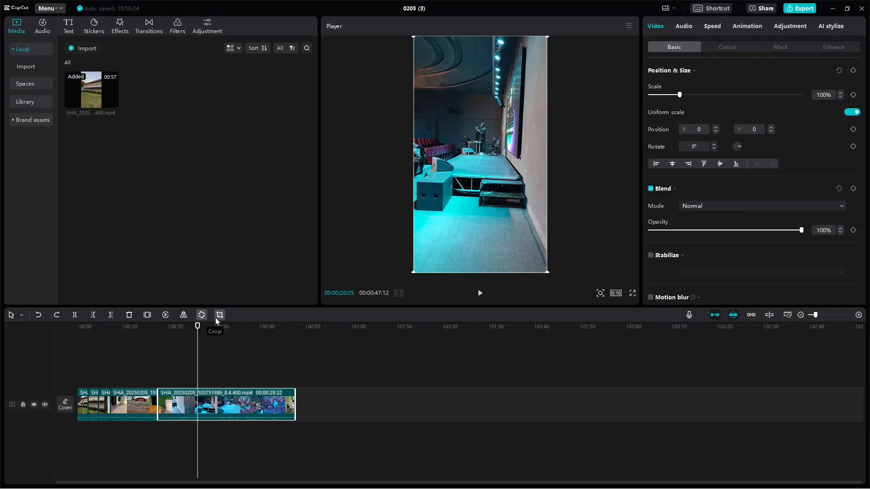
Trim off the part of the last clip before 00:00:22:24
left_click_drag(201, 335, 107, 365)
left_click_drag(817, 314, 824, 315)
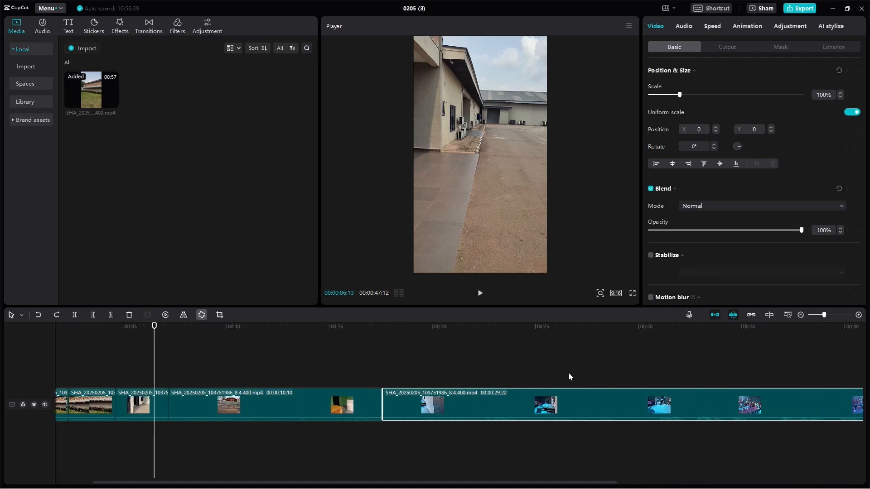
left_click_drag(156, 327, 254, 332)
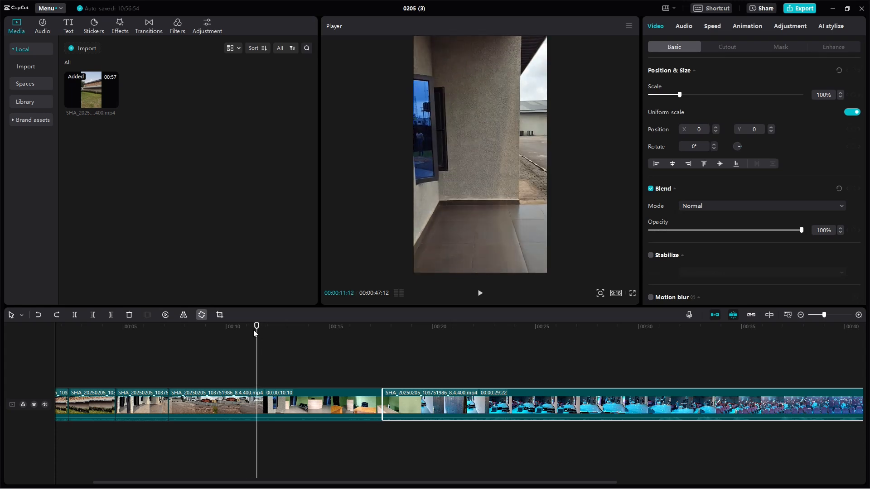
left_click_drag(257, 328, 493, 368)
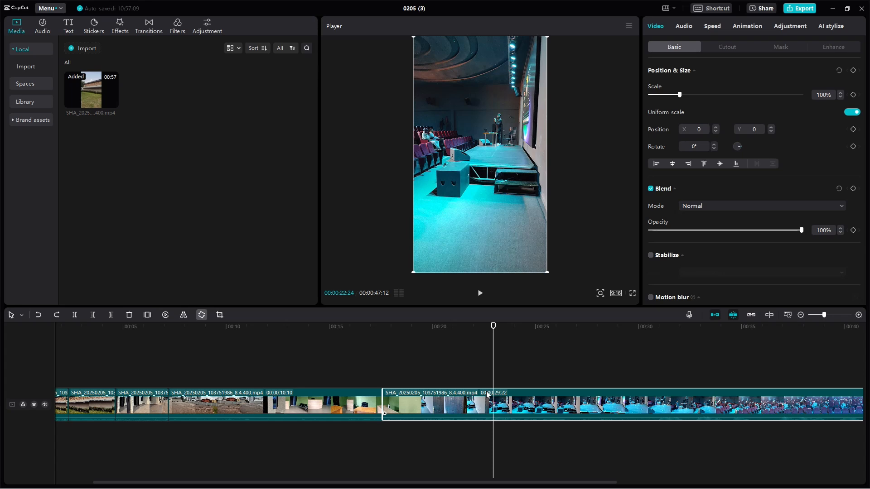
key("q")
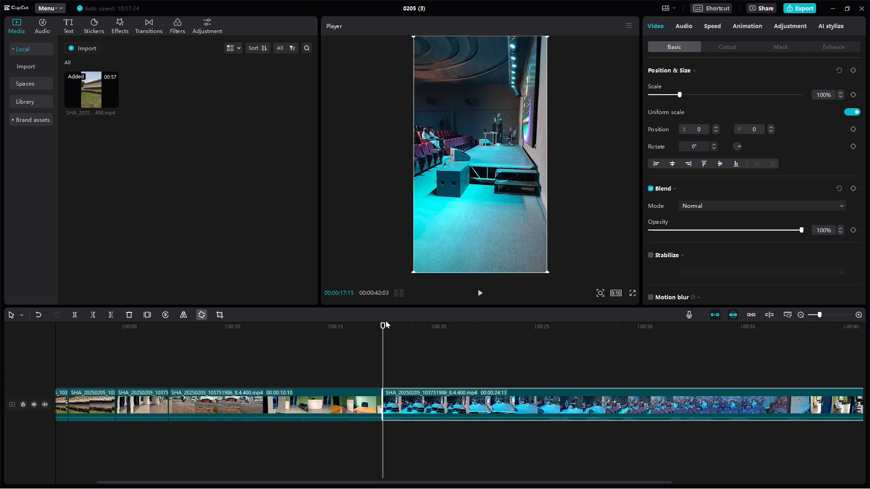
Split the last clip at 00:00:20:10 and delete the whole fourth clip, which is 00:00:10:10 long
left_click_drag(399, 322, 443, 336)
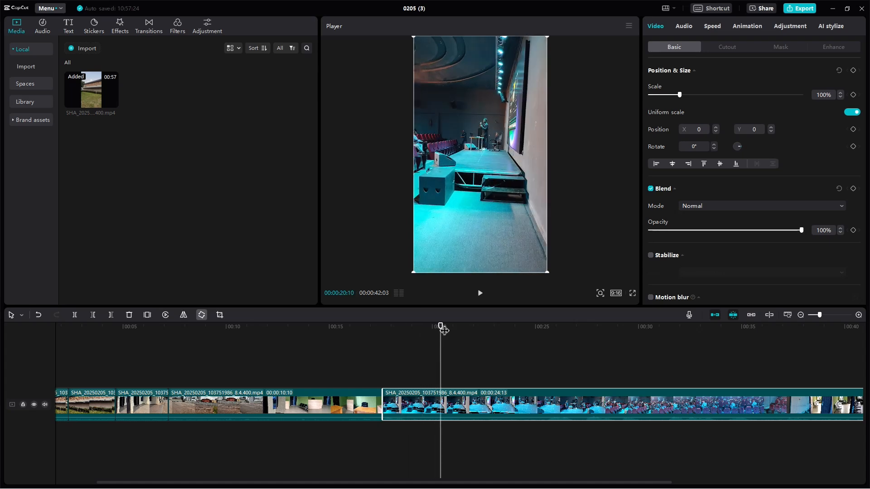
key("ctrl+b")
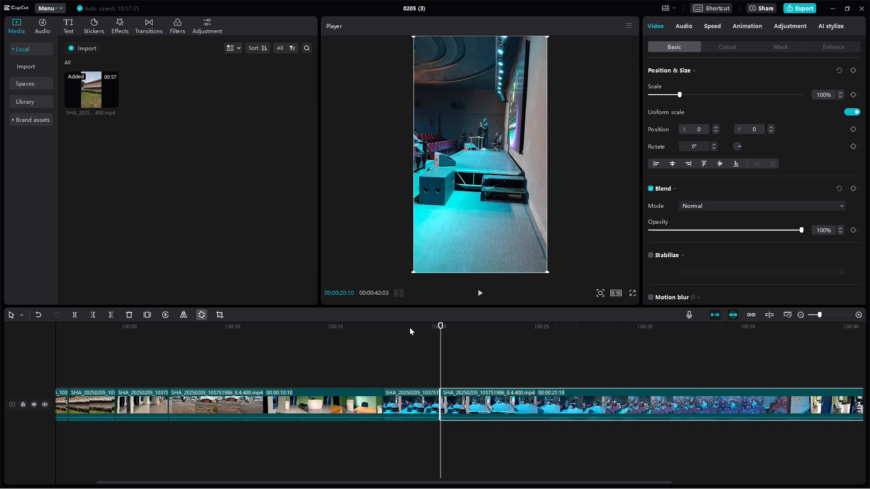
left_click_drag(443, 331, 294, 337)
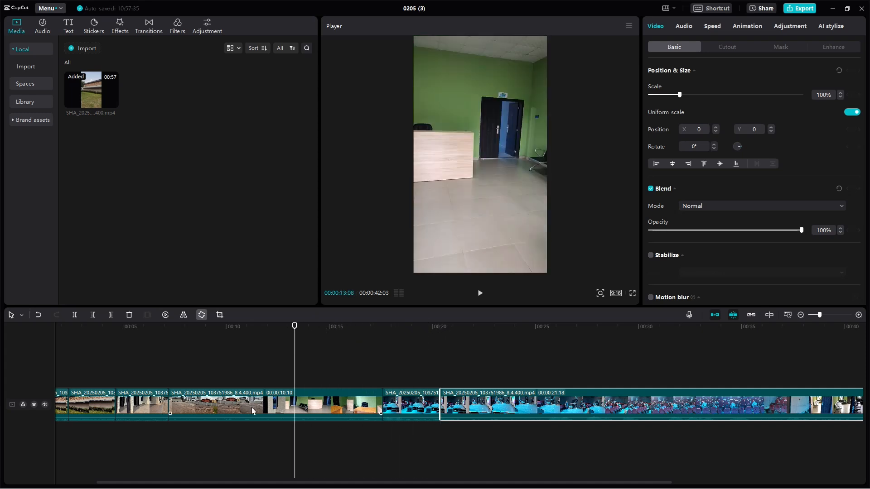
left_click(256, 409)
key("Delete")
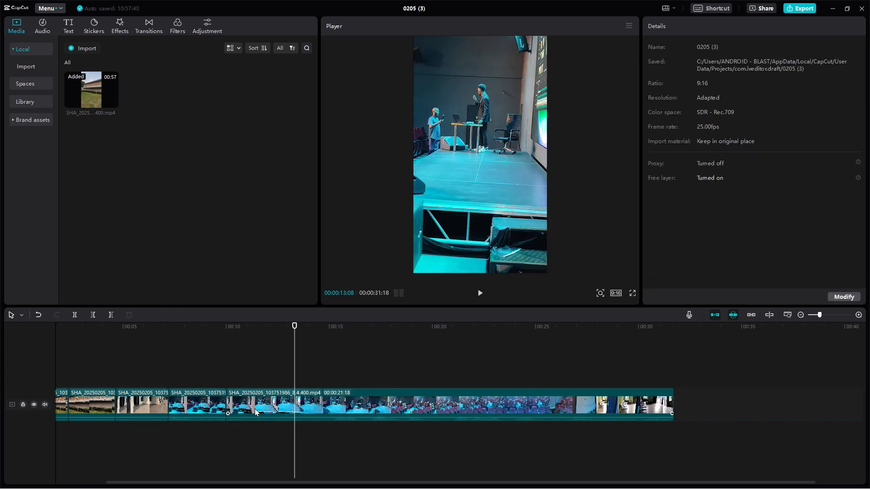
Trim off the part of the last clip before 00:00:12:20 and split the remaining clip at 00:00:12:14
mouse_move(296, 334)
left_mouse_down()
mouse_move(233, 348)
mouse_move(374, 339)
mouse_move(278, 346)
mouse_move(286, 346)
left_mouse_up()
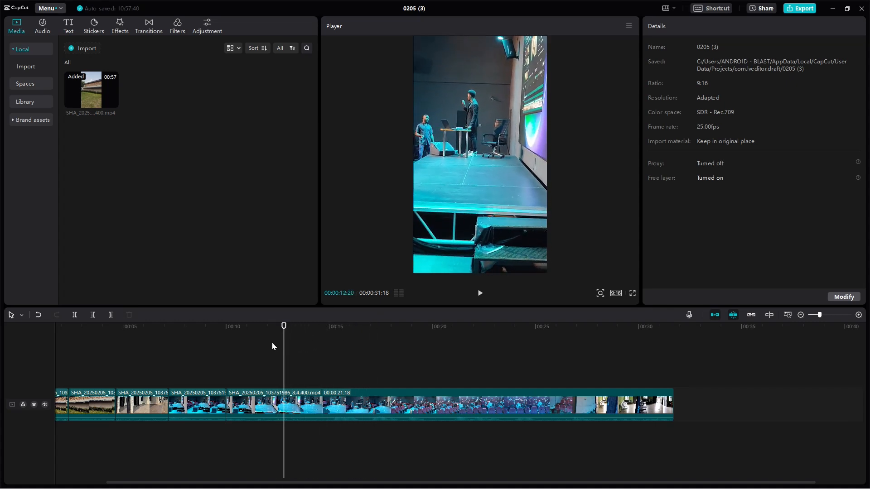
key("q")
left_click_drag(232, 331, 285, 326)
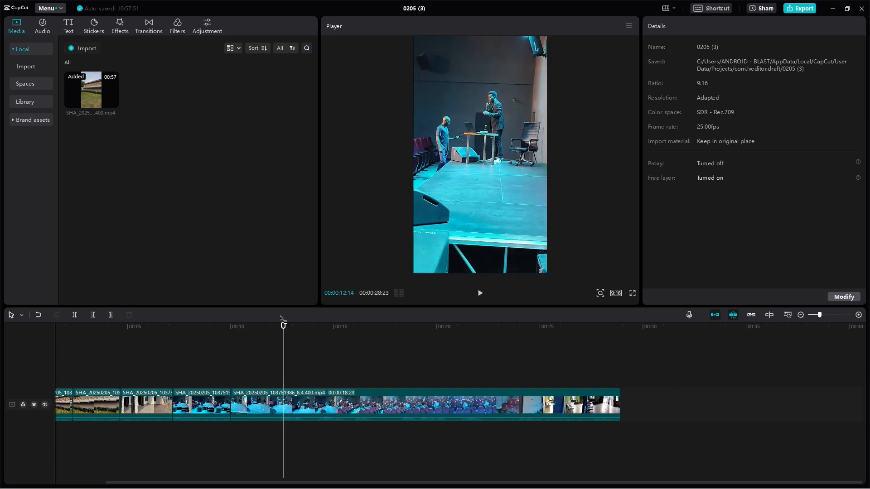
key("ctrl+b")
left_click_drag(289, 333, 322, 323)
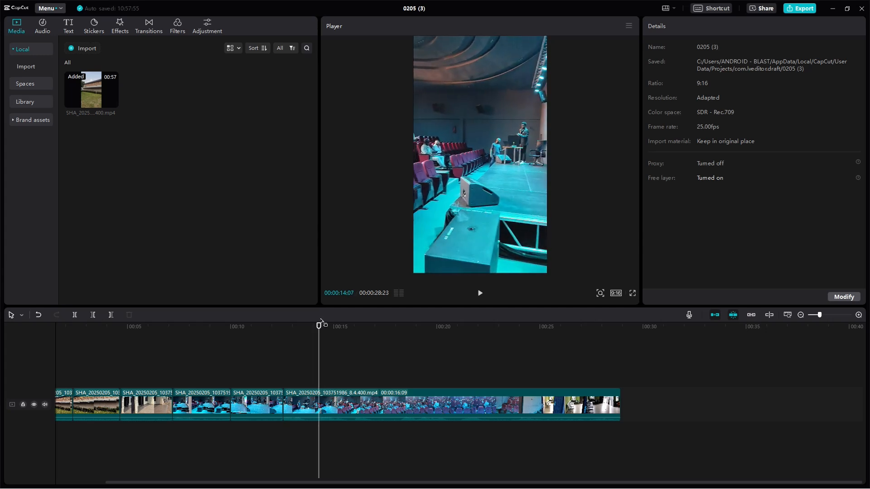
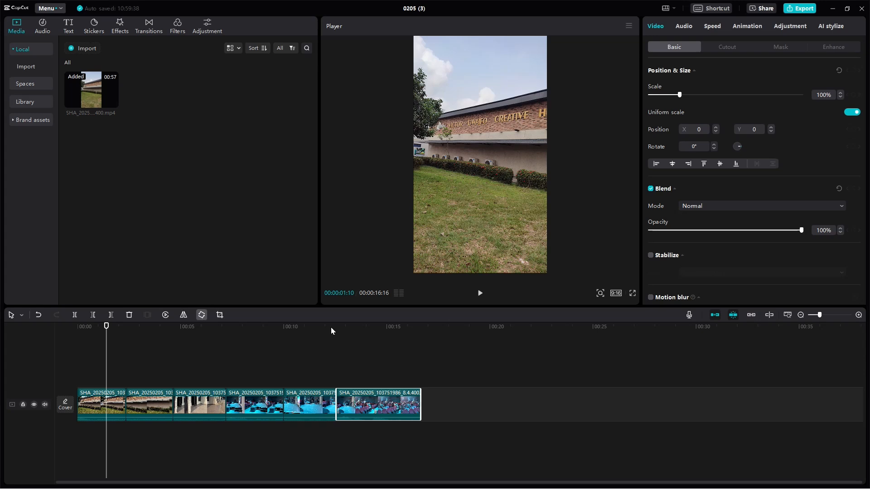
Play back the edited sequence from about 00:00:10 to its end
left_click_drag(332, 327, 287, 340)
key("space")
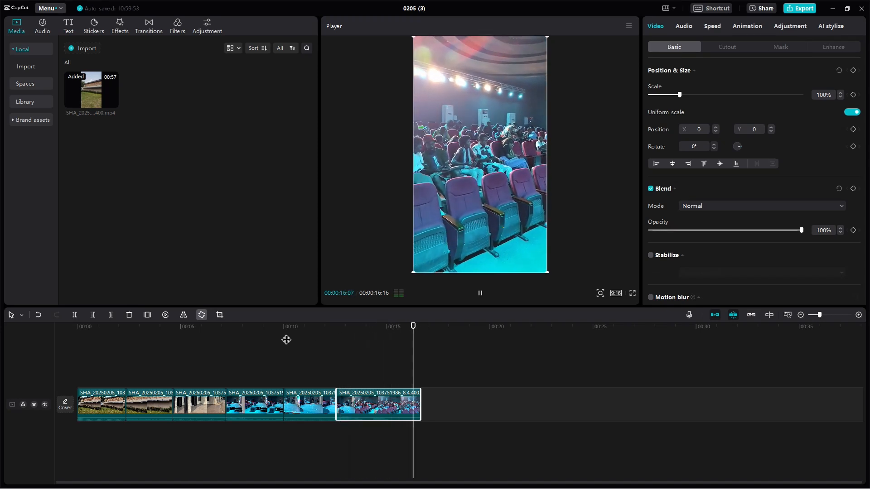
left_click(337, 335)
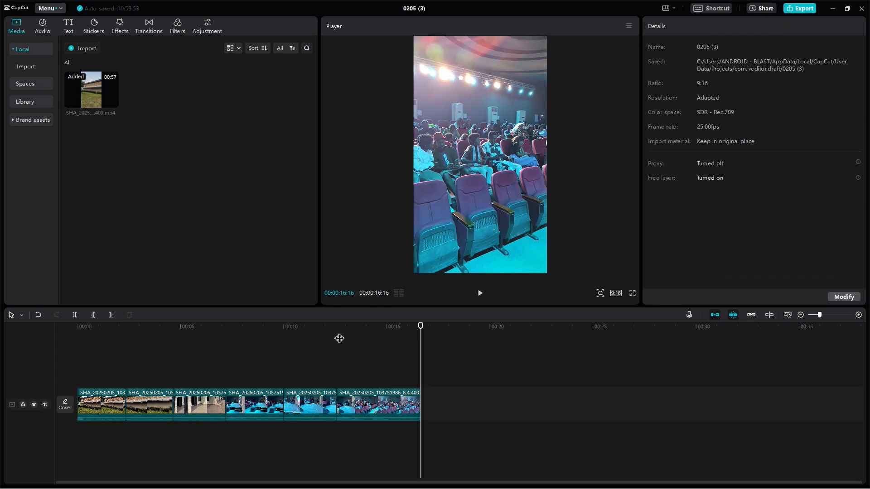
Extract the audio of the last clip onto its own track
left_click(376, 408)
right_click(378, 408)
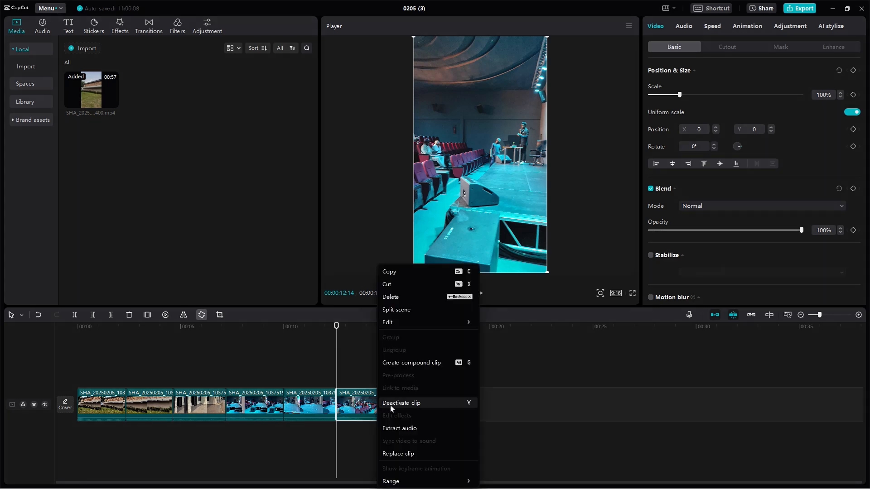
left_click(411, 430)
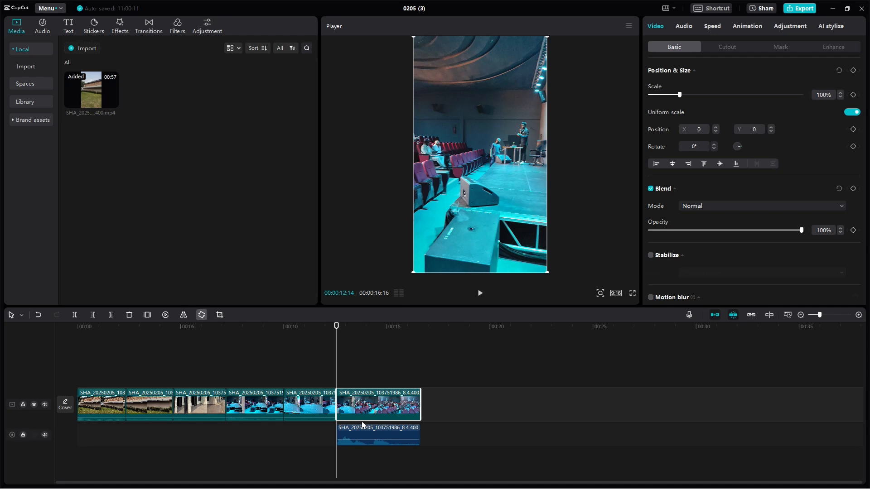
Lower the fifth clip's volume to the minimum and turn off its Basic audio settings
left_click(312, 411)
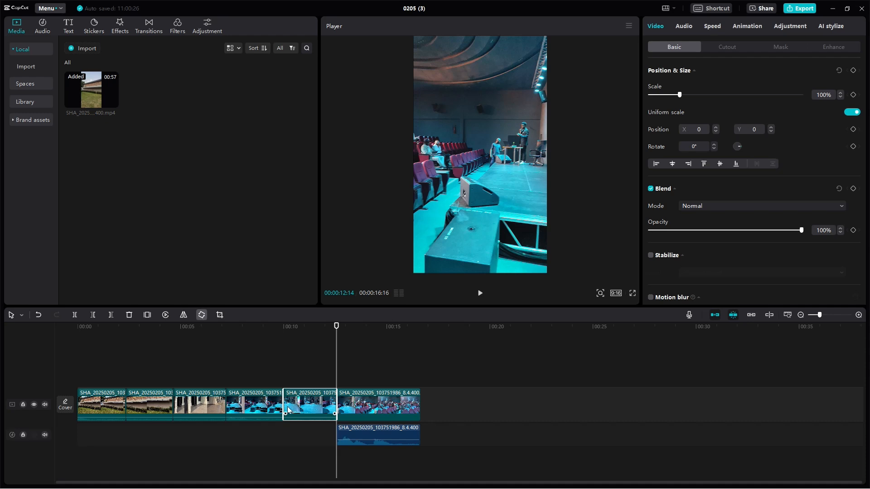
right_click(294, 408)
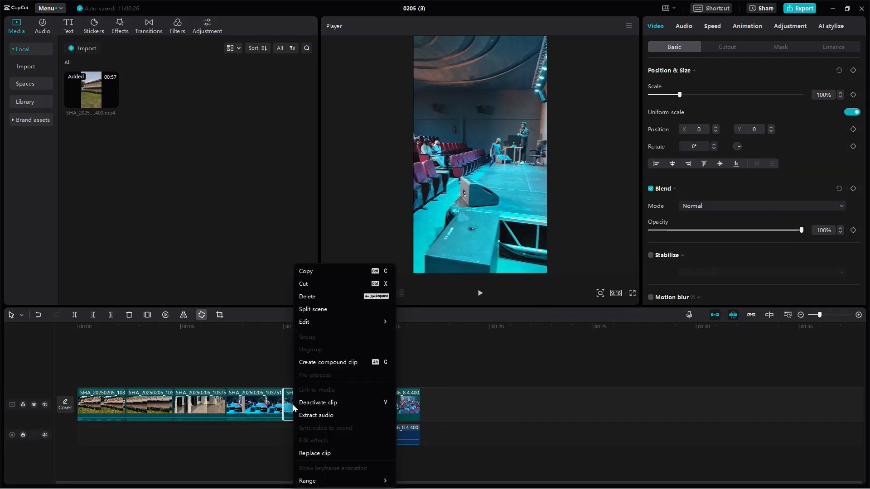
left_click(254, 431)
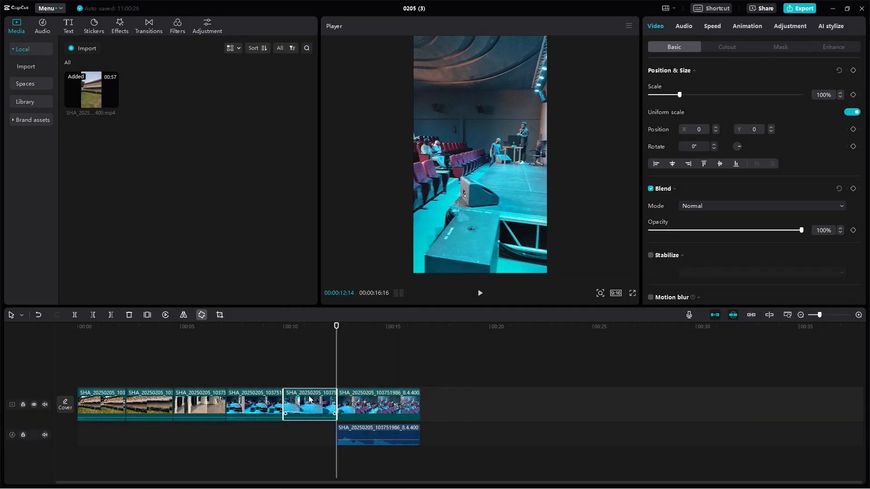
left_click(313, 329)
left_click(681, 28)
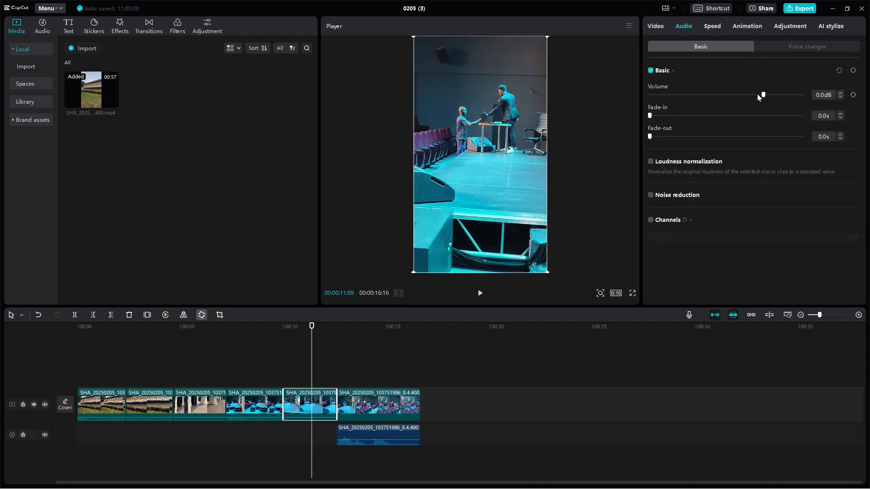
left_click_drag(764, 94, 648, 93)
left_click(650, 70)
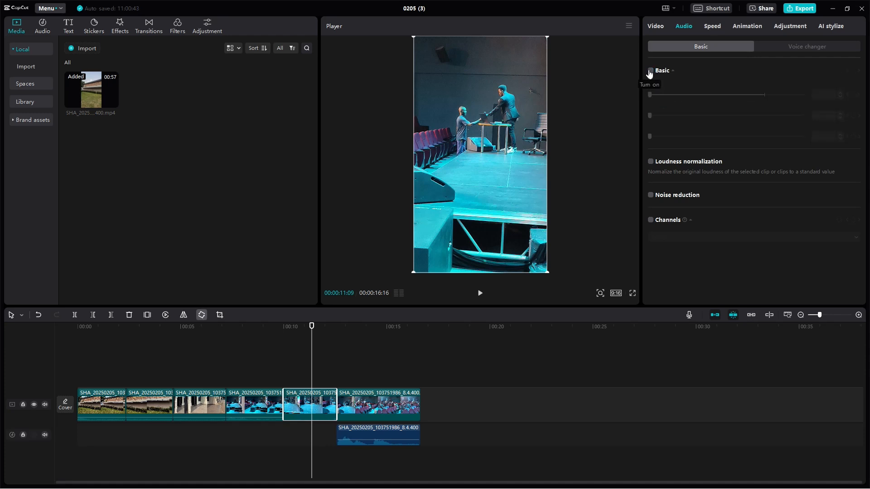
left_click(652, 71)
left_click(652, 72)
Turn off the Basic audio settings of the fourth clip
left_click(258, 403)
left_click(256, 332)
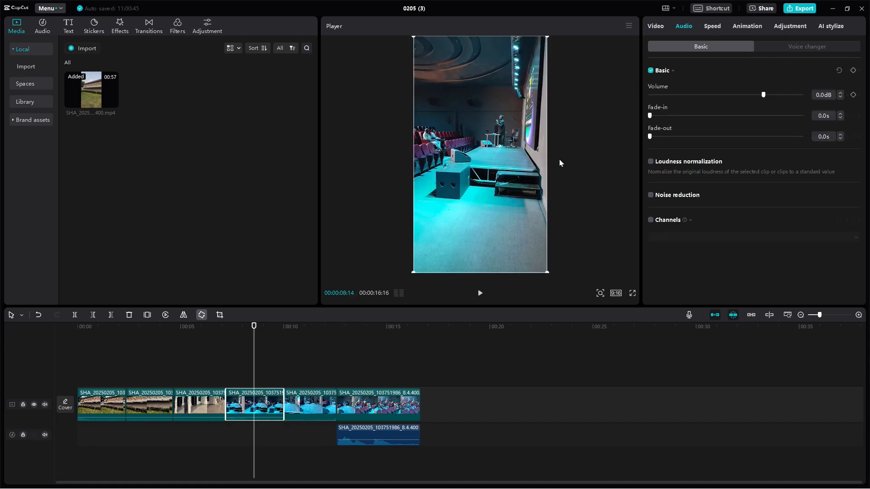
left_click(651, 71)
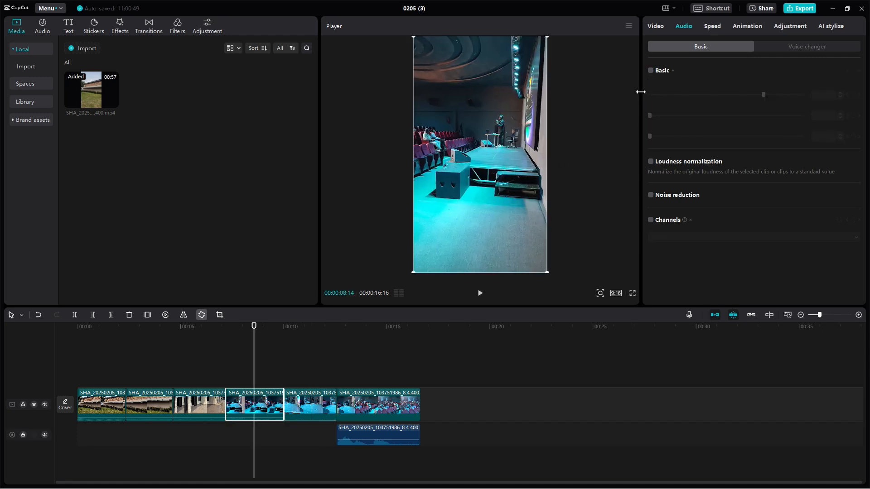
Turn off the Basic audio settings of the third clip
left_click(212, 344)
left_click(197, 327)
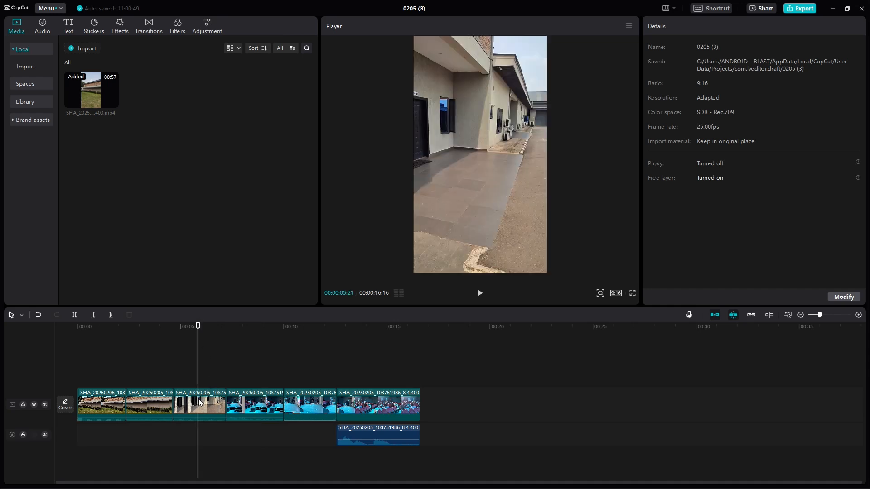
left_click(201, 404)
left_click(684, 28)
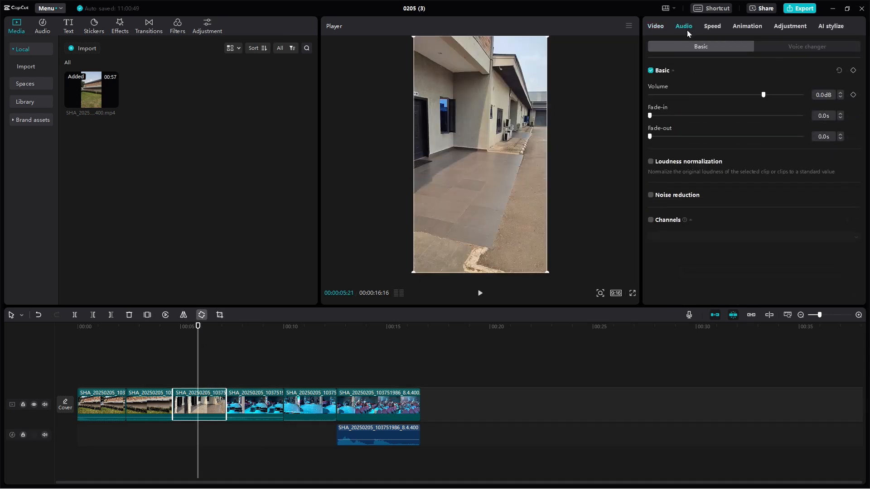
left_click(651, 71)
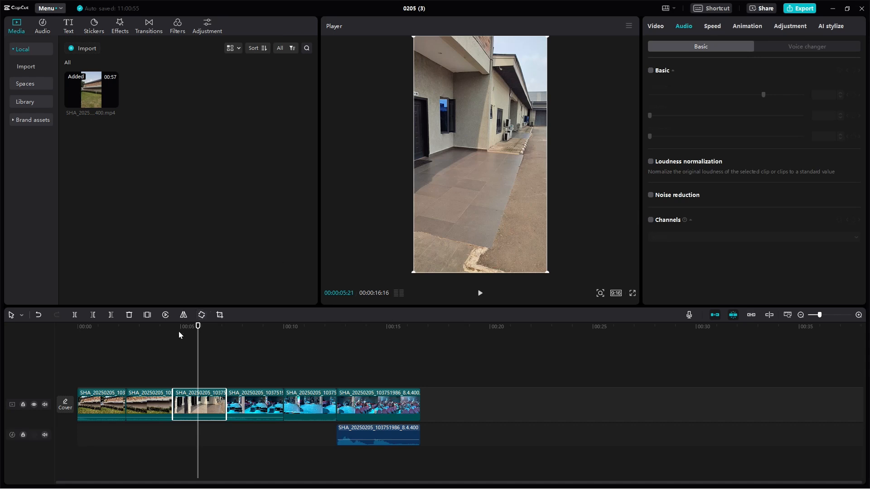
Turn off the Basic audio settings of the second clip
left_click(150, 362)
left_click(141, 330)
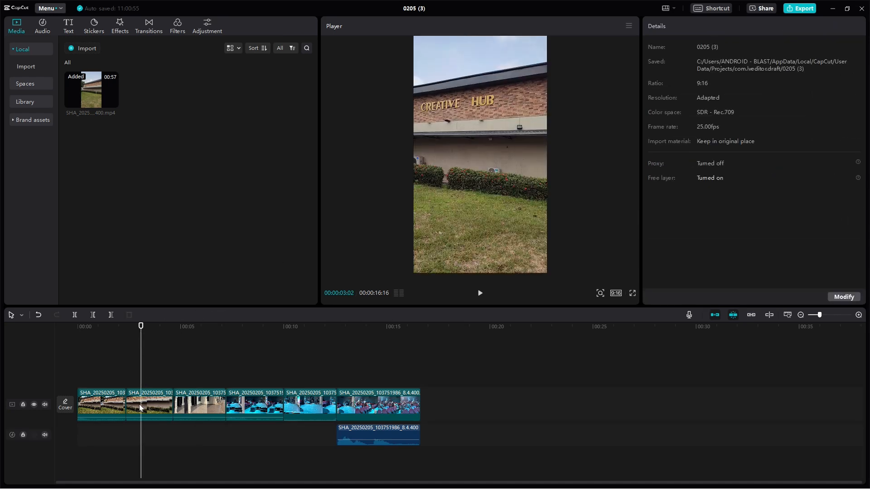
left_click(139, 405)
left_click(684, 26)
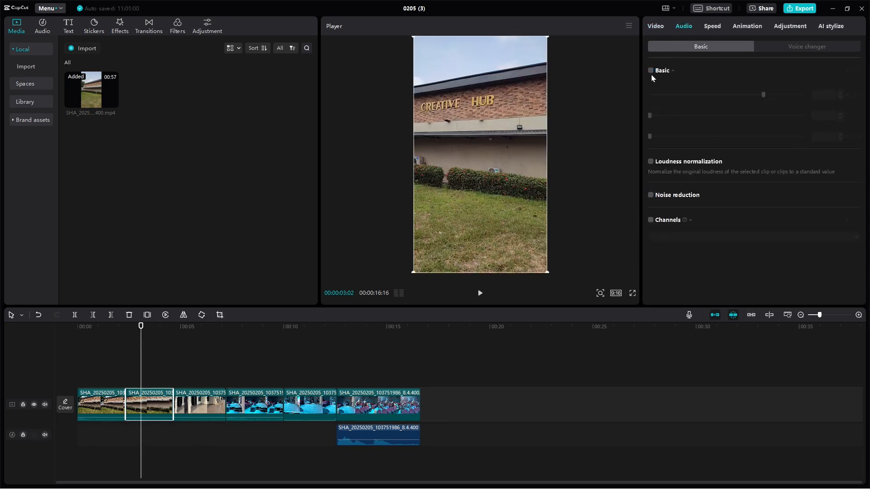
Open the first clip's audio settings and play it back from about 00:00:01 to hear its sound
left_click(110, 339)
left_click(102, 333)
left_click(108, 398)
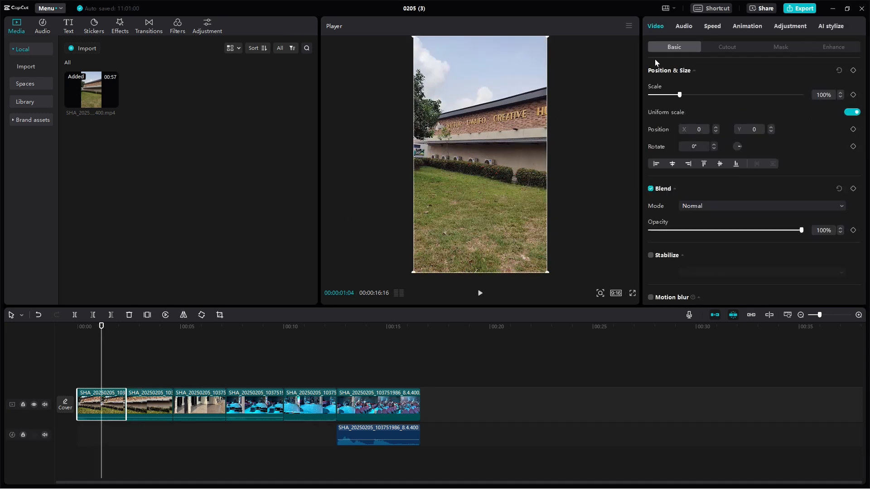
left_click(681, 27)
key("space")
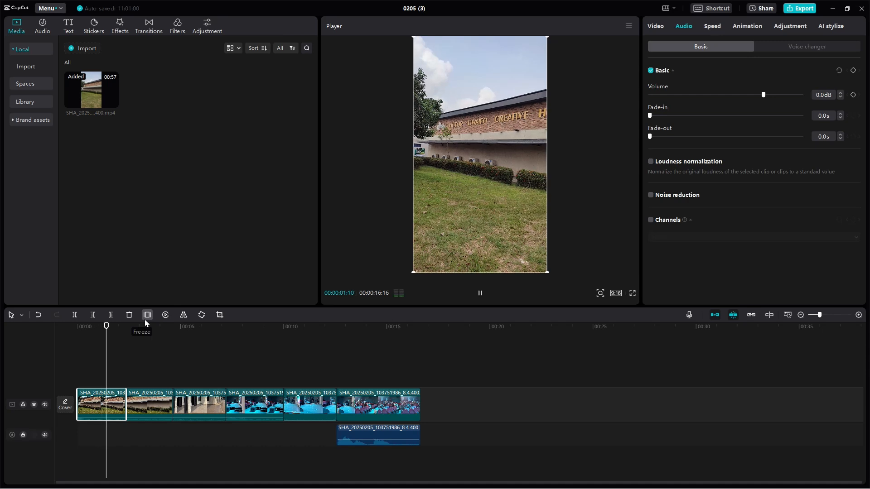
key("space")
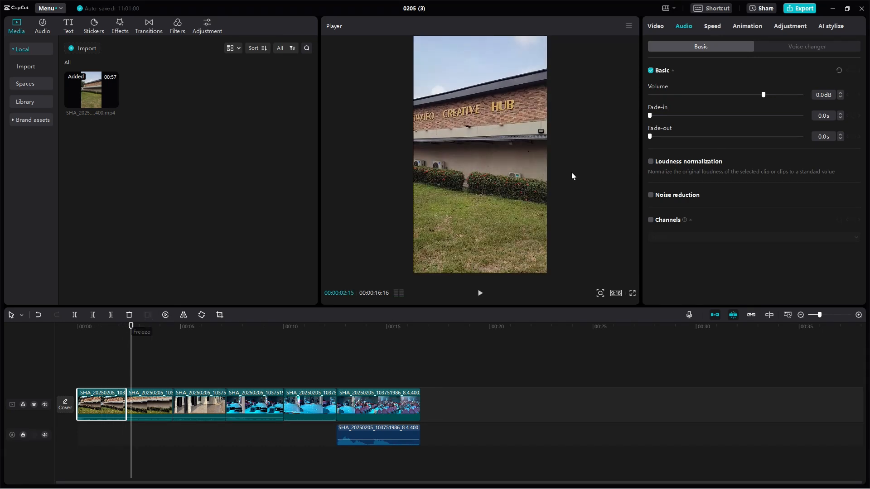
Turn off the first clip's Basic audio settings and play it briefly from the start of the timeline
left_click(651, 71)
left_click_drag(131, 328, 74, 340)
key("space")
key("space")
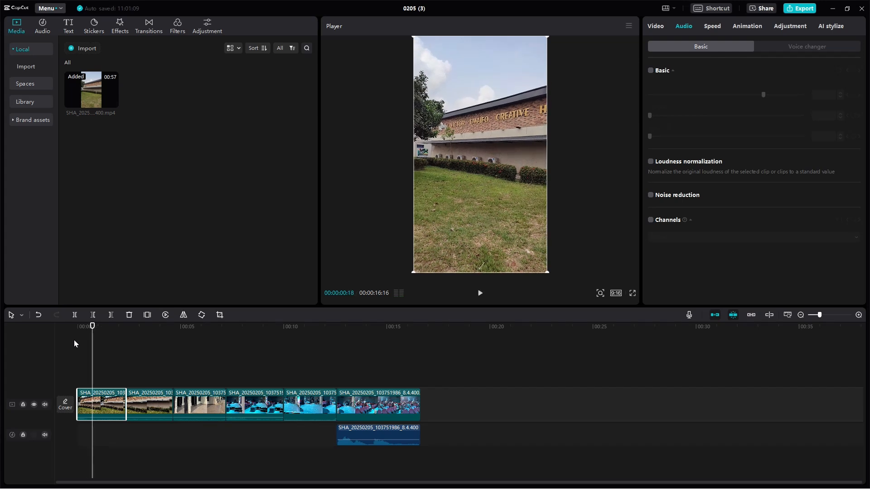
Turn the first clip's Basic audio settings back on and lower its volume to the minimum
left_click(652, 72)
left_click_drag(764, 95, 637, 90)
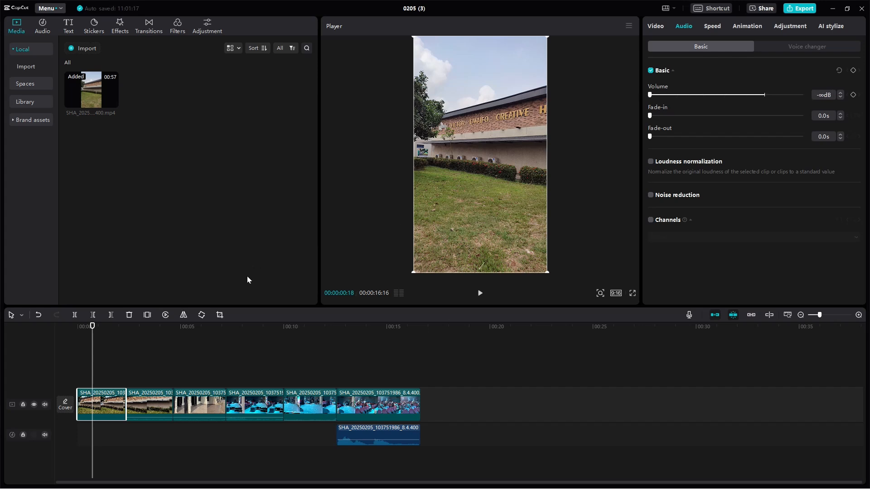
Mute the main video track and play the sequence from the start through to the extracted audio clip
left_click(44, 404)
left_click(375, 435)
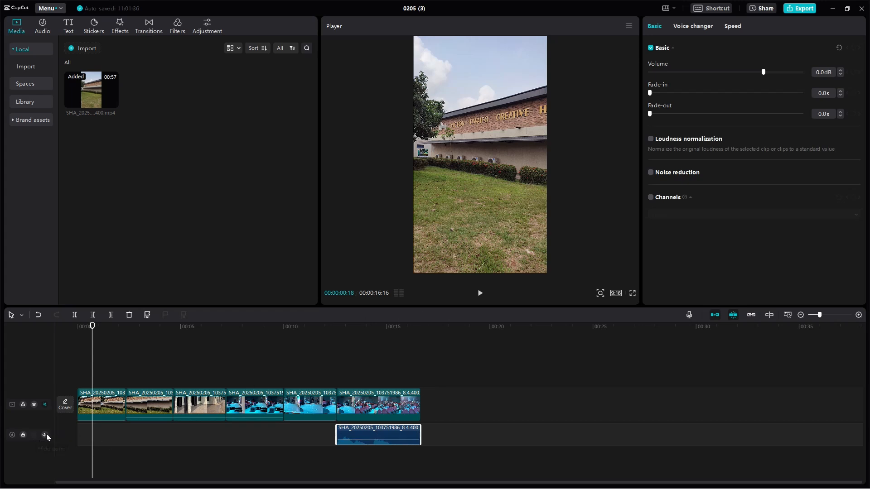
left_click(70, 341)
key("space")
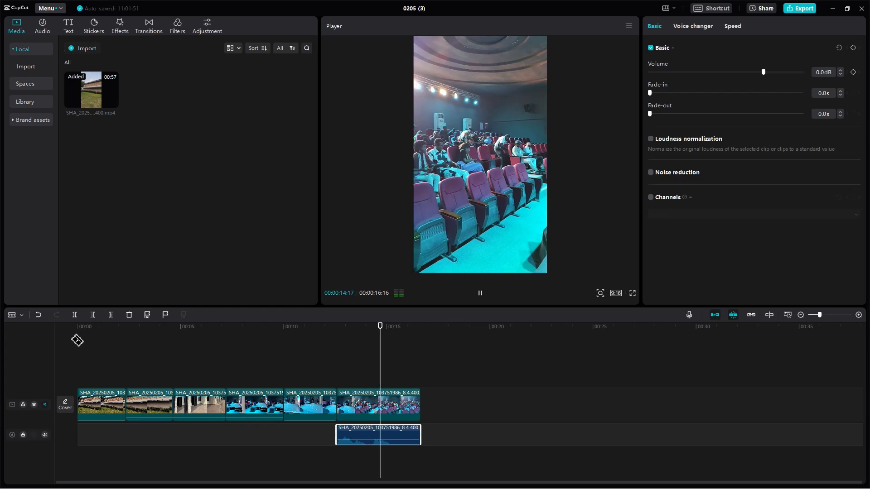
key("space")
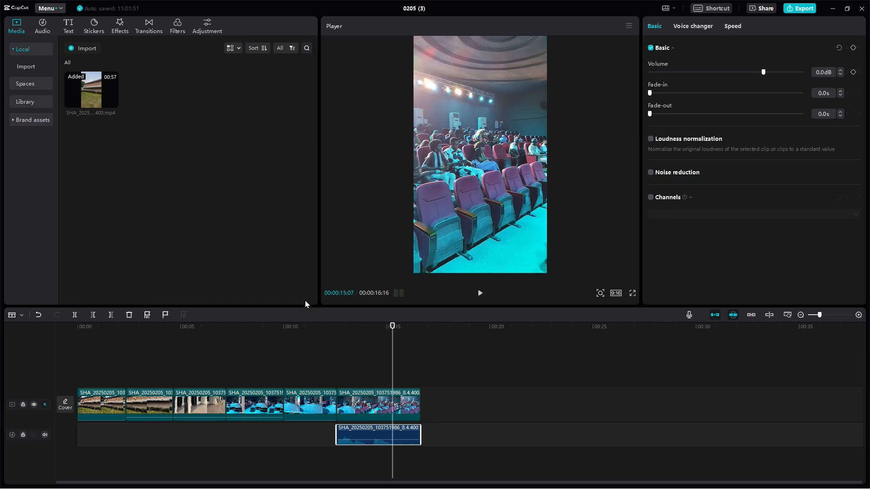
Move the playhead to the start of the third clip, then hide the main video track and show it again
left_click(204, 333)
left_click_drag(196, 330, 169, 333)
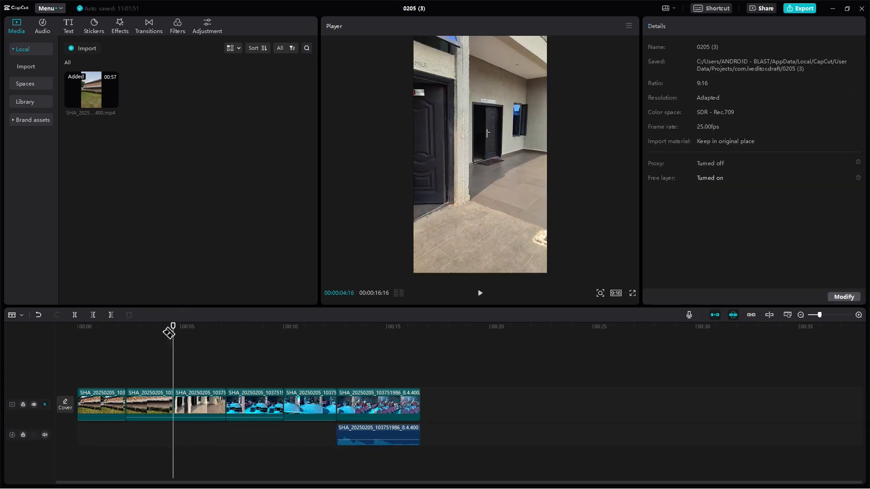
left_click(33, 405)
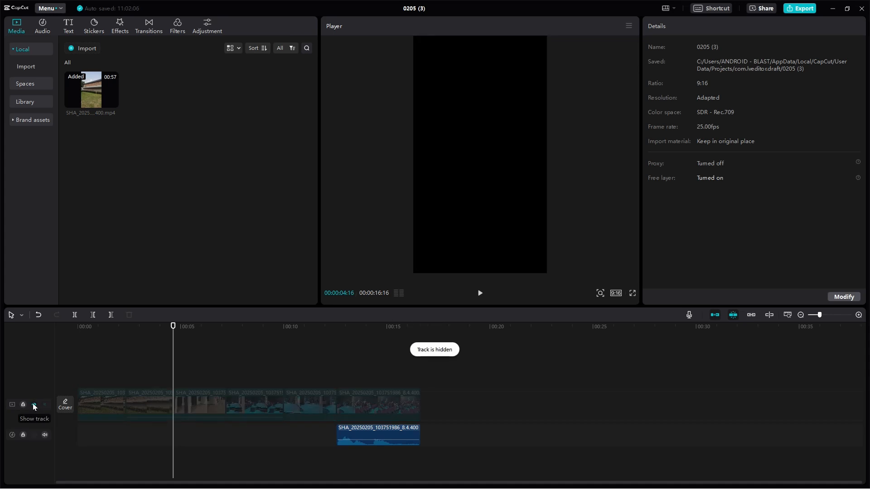
left_click(34, 404)
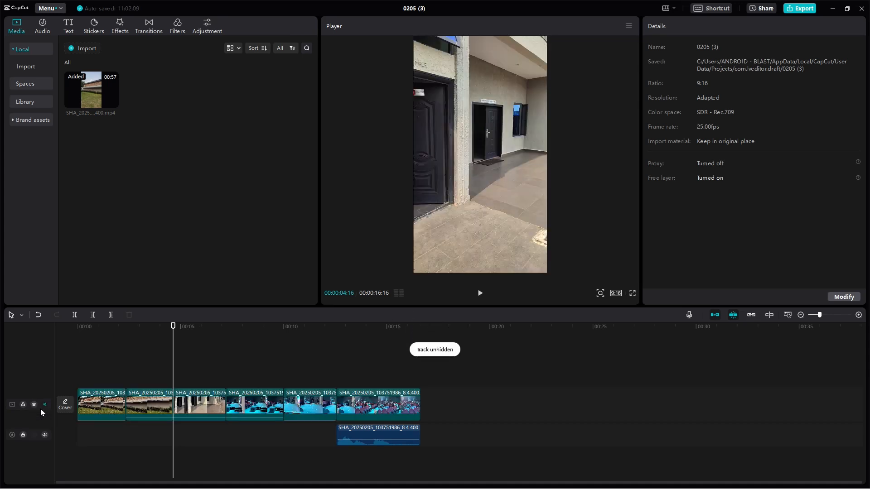
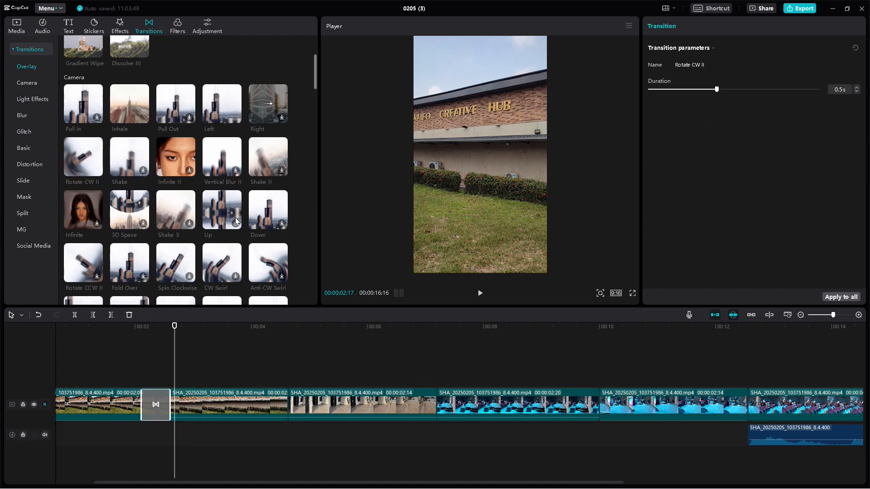
Download the Up, Pull in, Pull Out, 3D Space and Spin Clockwise camera transitions
left_click(232, 213)
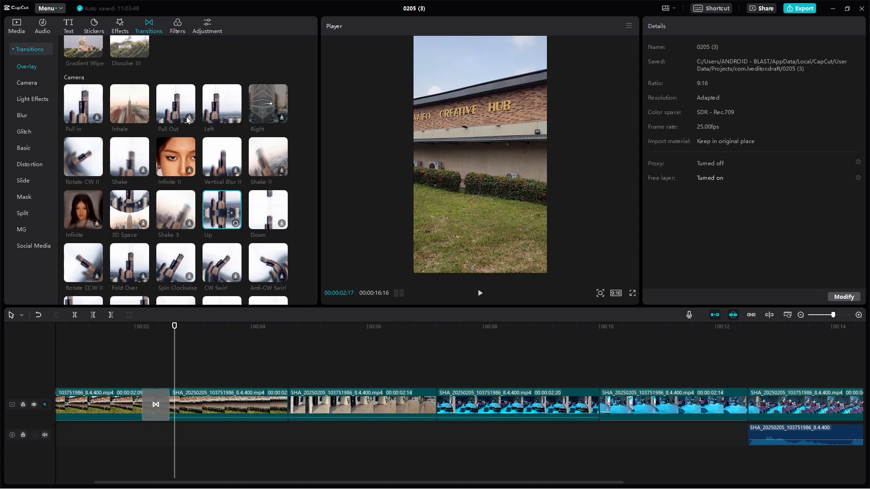
left_click(98, 118)
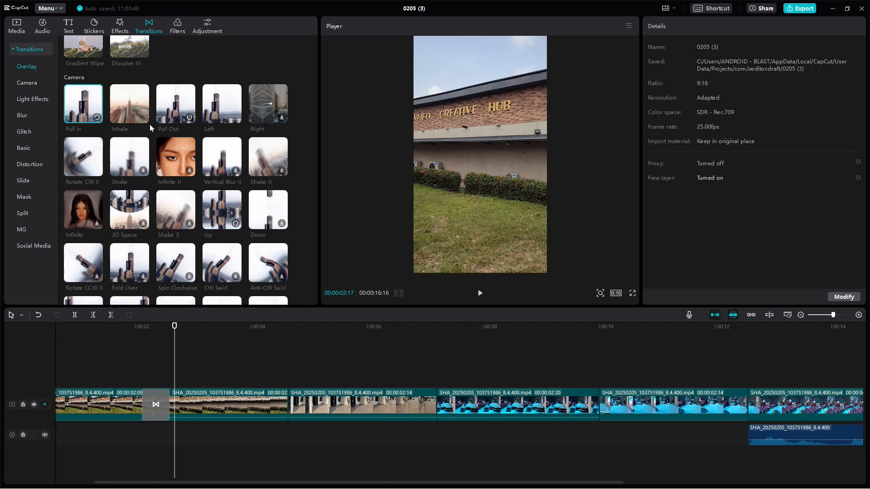
left_click(144, 226)
left_click(190, 278)
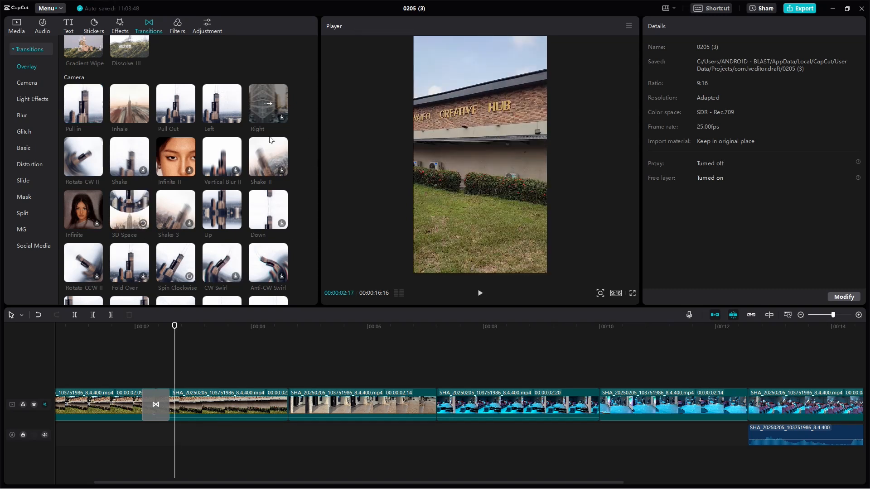
Add the Pull Out transition between the second and third clips
scroll(270, 139, "up", 1)
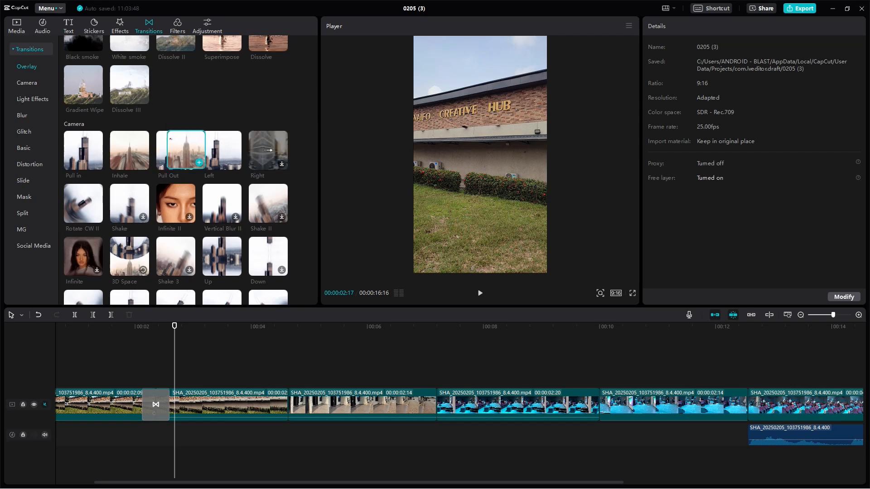
left_click_drag(171, 138, 288, 404)
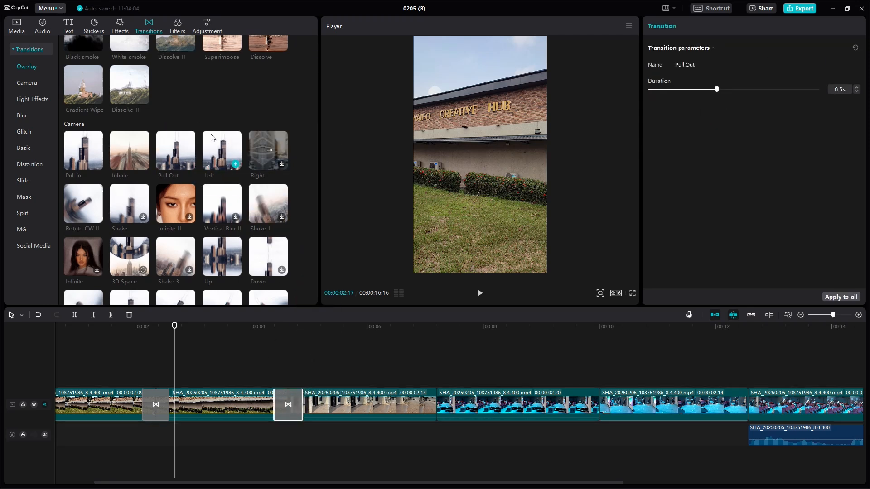
Add a Mix transition between the third and fourth clips and a White Flash between the fourth and fifth
scroll(197, 162, "up", 2)
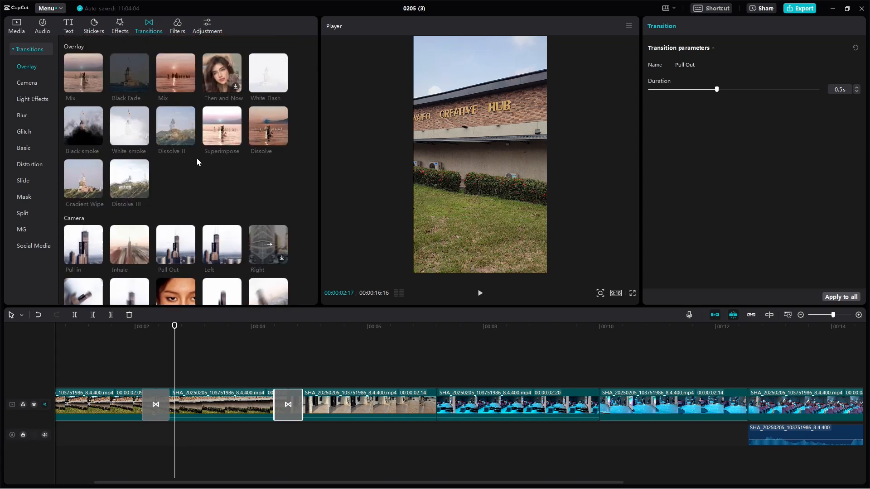
left_click_drag(177, 78, 431, 401)
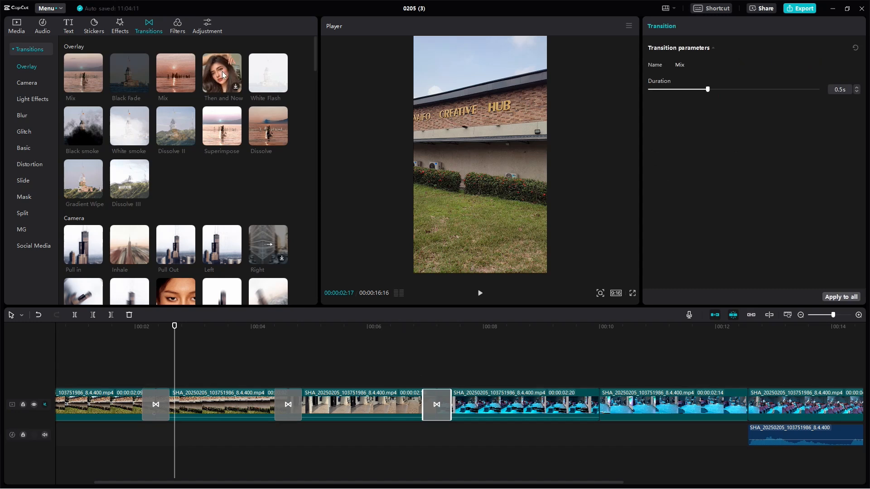
left_click_drag(268, 75, 591, 403)
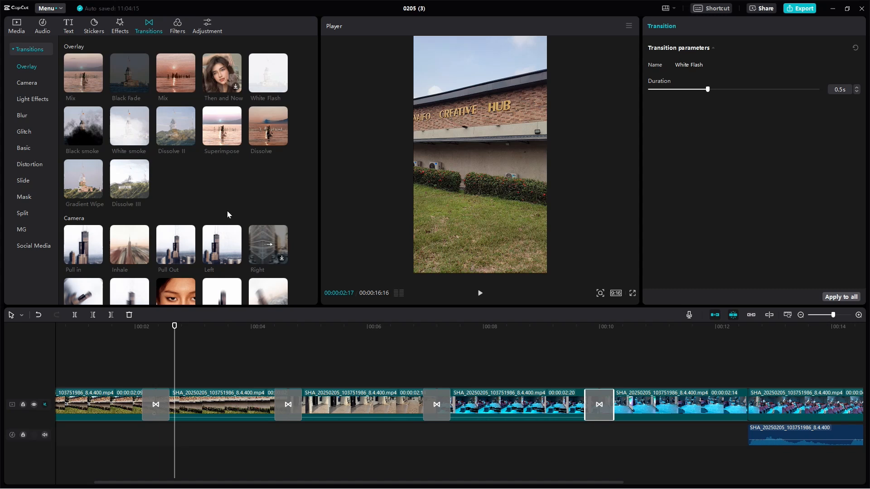
Download the Glare, Flare and Burn III transitions from the light effects
scroll(219, 215, "down", 7)
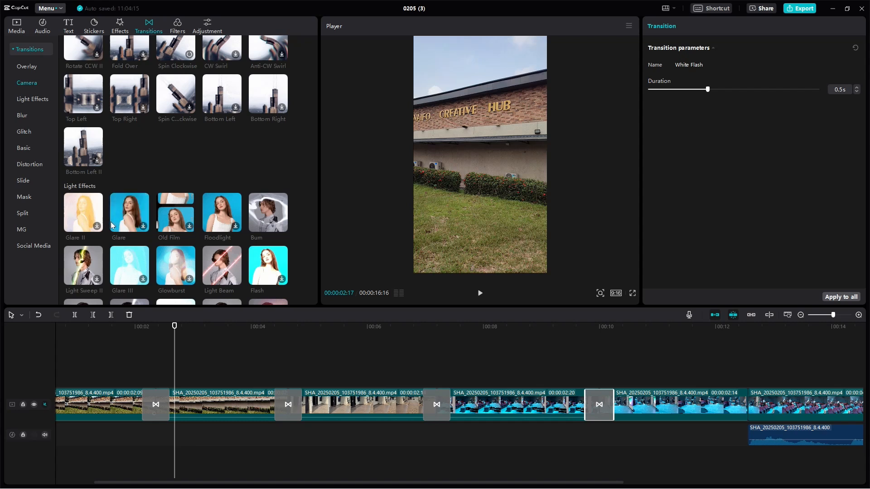
left_click(143, 227)
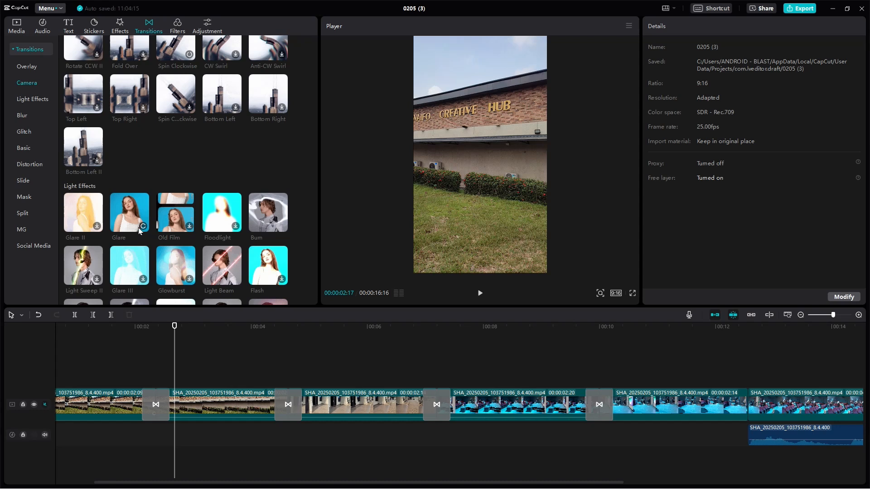
scroll(102, 246, "down", 3)
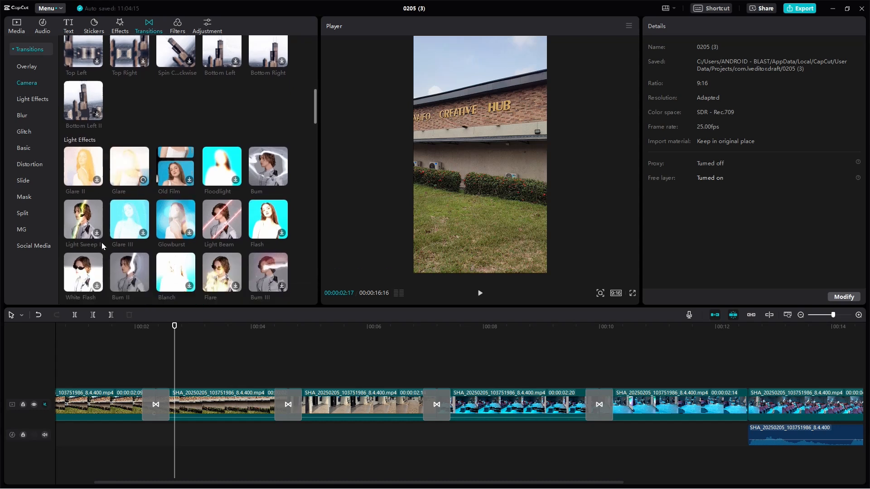
left_click(236, 267)
left_click(281, 257)
mouse_move(283, 152)
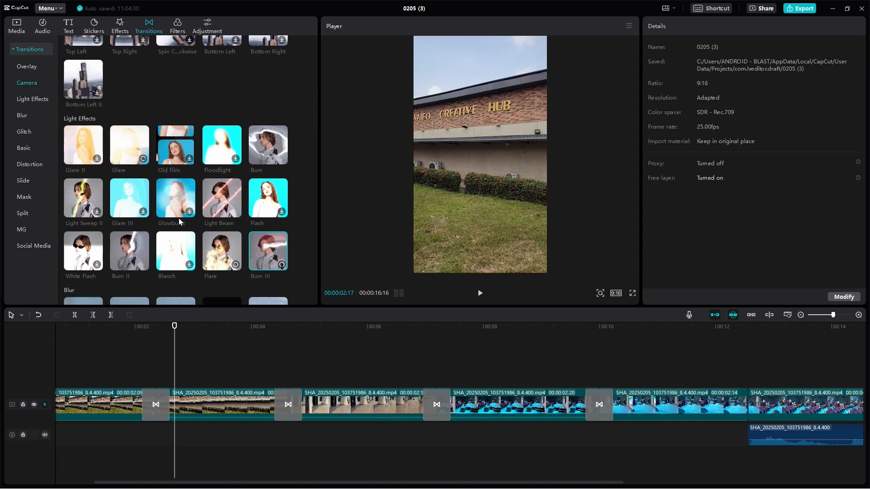
Add the Burn light effects transition between the fifth and sixth clips
scroll(178, 219, "down", 2)
mouse_move(264, 78)
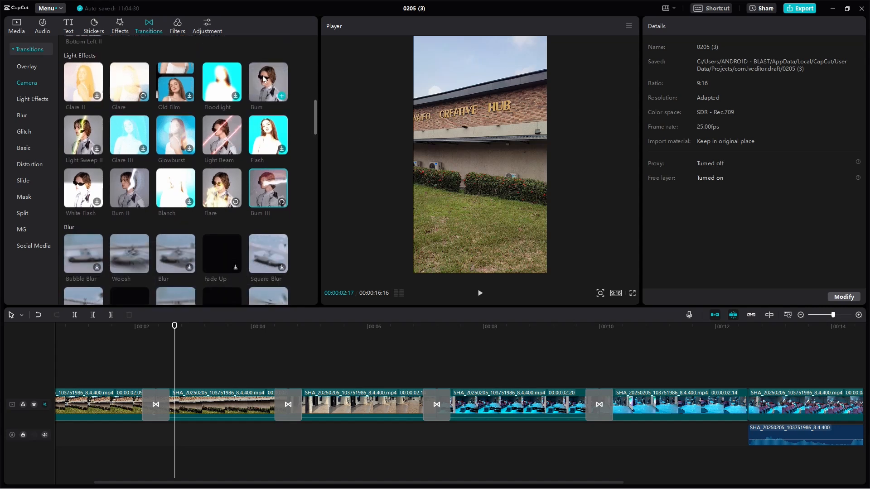
mouse_move(264, 78)
left_mouse_down()
mouse_move(364, 209)
mouse_move(636, 292)
mouse_move(740, 363)
left_mouse_up()
Mute the extracted audio track and preview the last transition from about 00:00:12
left_click(720, 330)
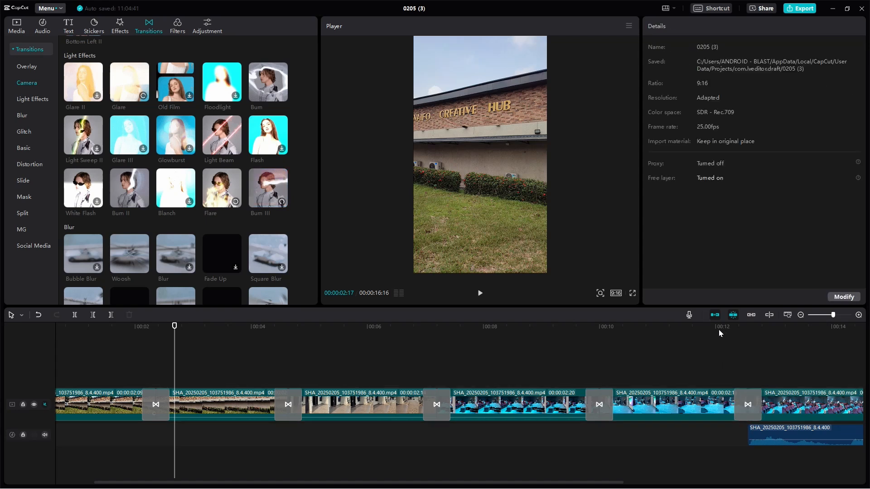
left_click(721, 327)
left_click(48, 433)
key("space")
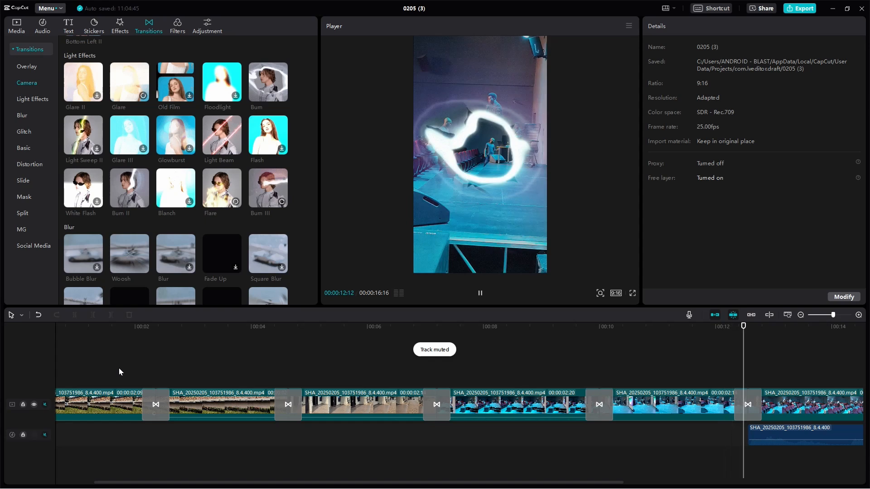
key("space")
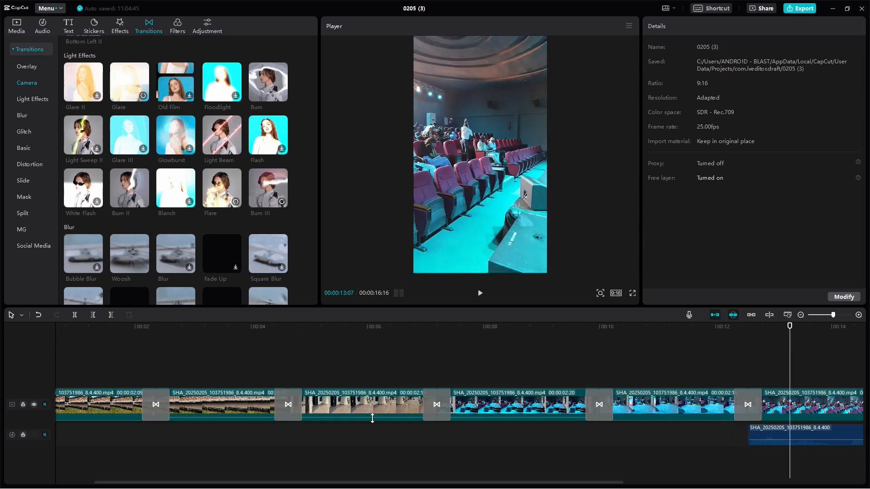
Play the whole sequence from the start to review all the transitions
left_click(573, 337)
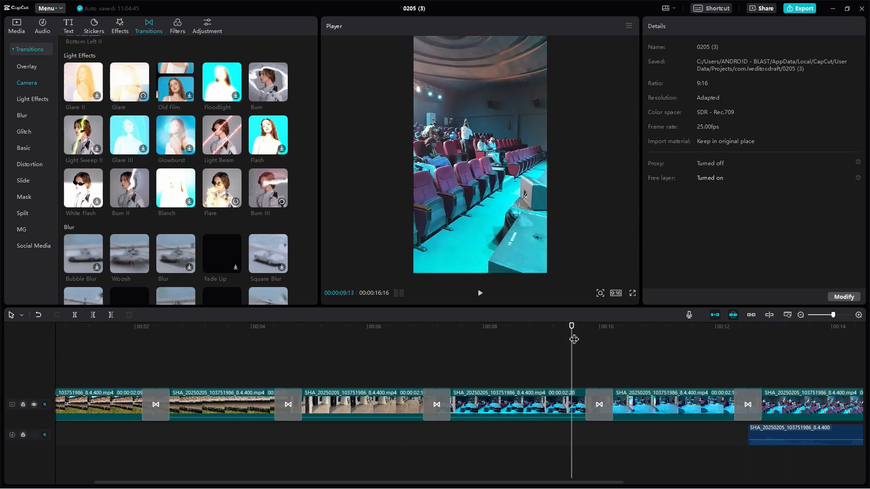
left_click(102, 329)
left_click_drag(104, 335, 28, 325)
key("space")
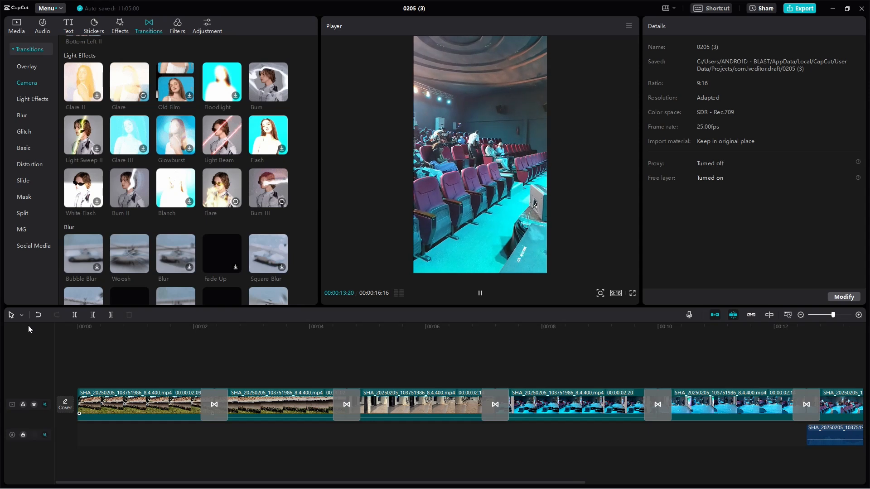
Replace the last transition with the Burn II light effects transition and preview it from about 00:00:11
key("space")
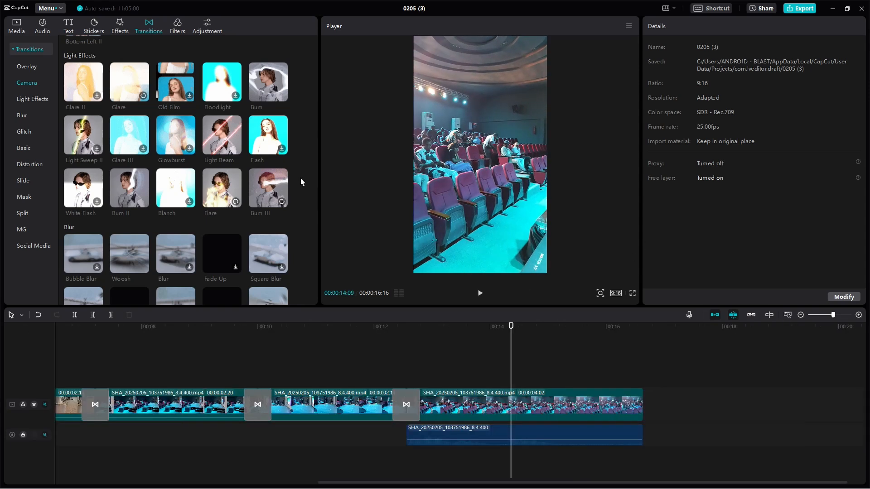
scroll(220, 129, "up", 2)
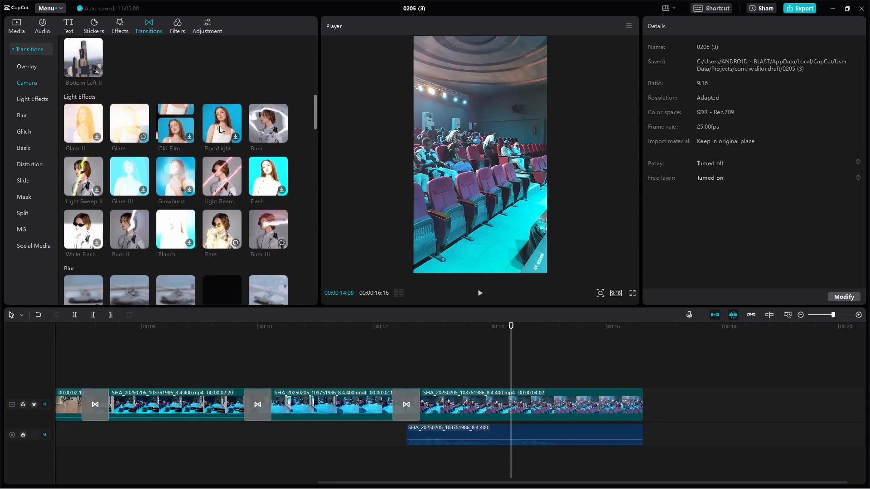
left_click_drag(159, 231, 397, 400)
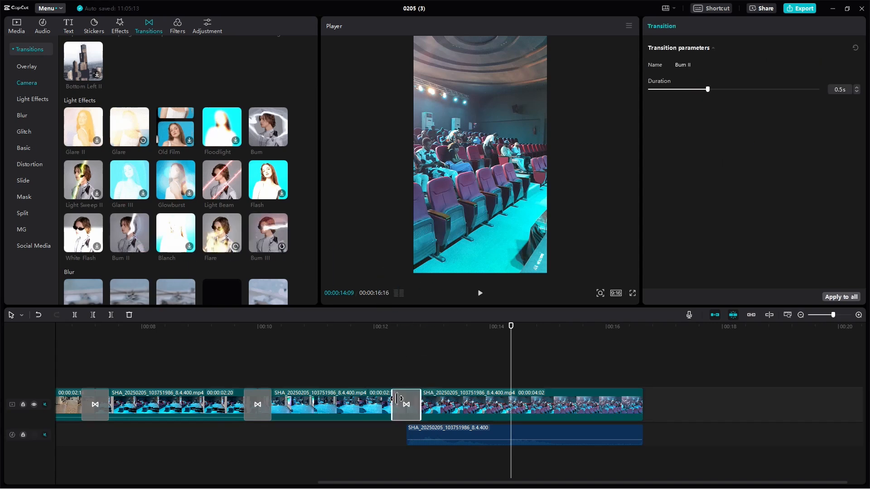
left_click(337, 327)
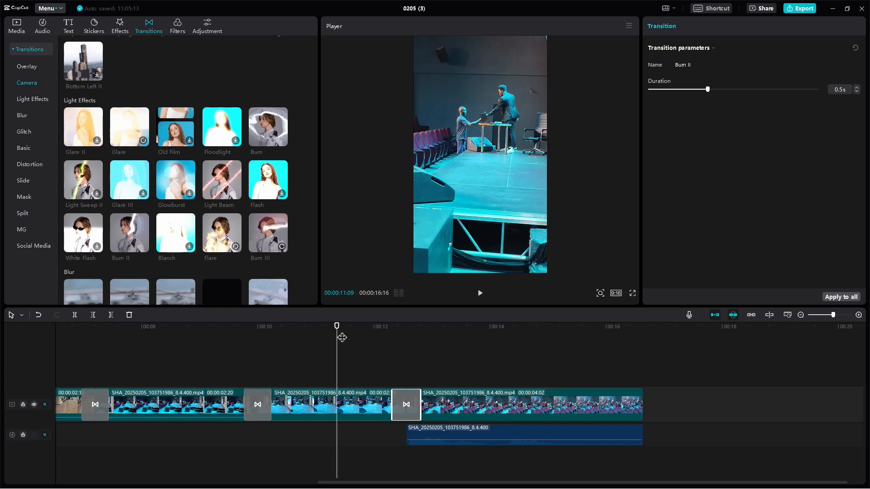
key("space")
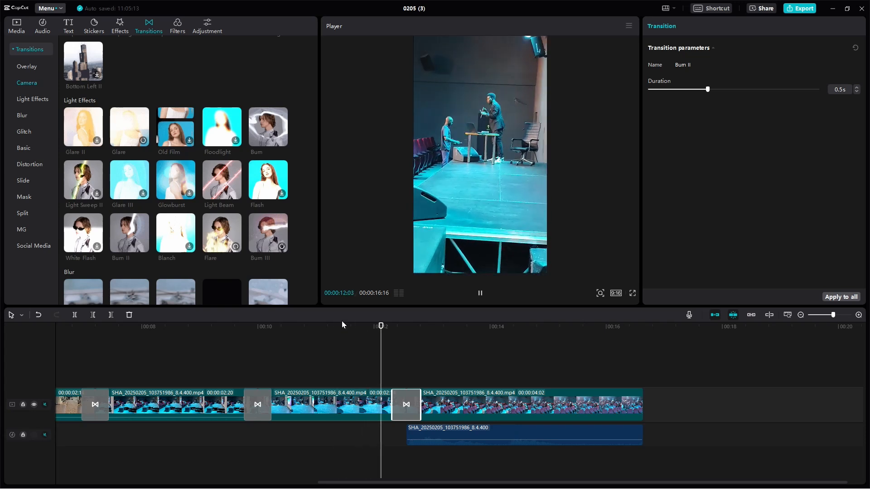
key("space")
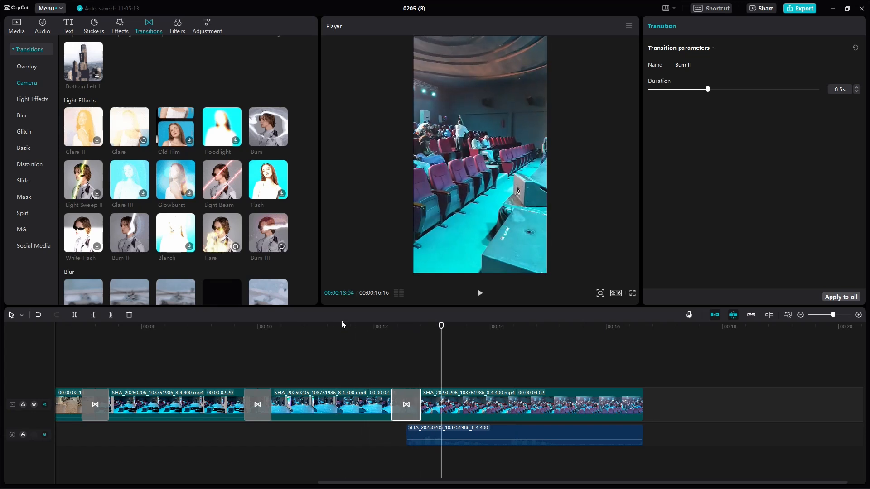
Return the playhead to the start of the timeline
scroll(255, 352, "up", 5)
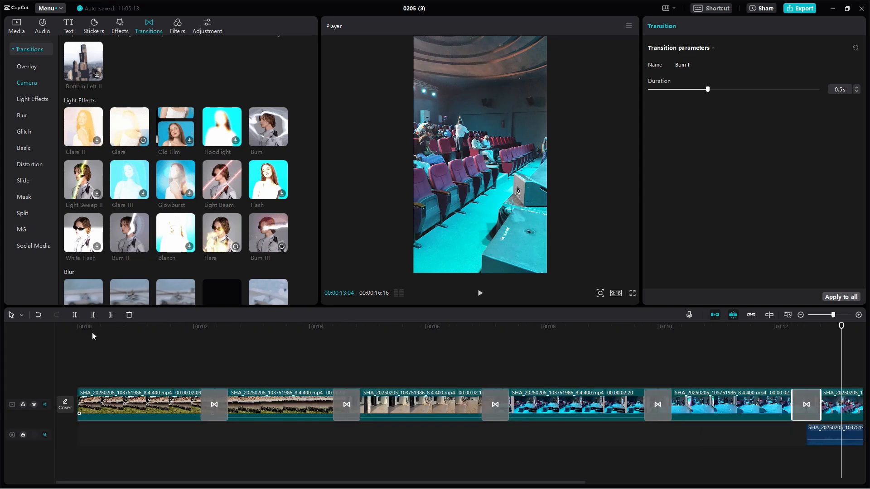
left_click_drag(92, 332, 79, 332)
left_click(77, 326)
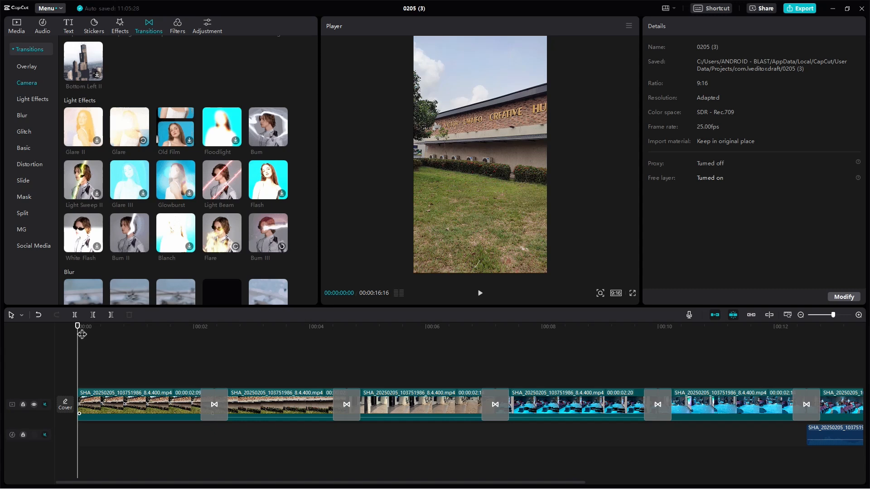
Switch to the Instrumental 2 folder in File Explorer, widen the Name column and browse its music files
key("alt+Tab")
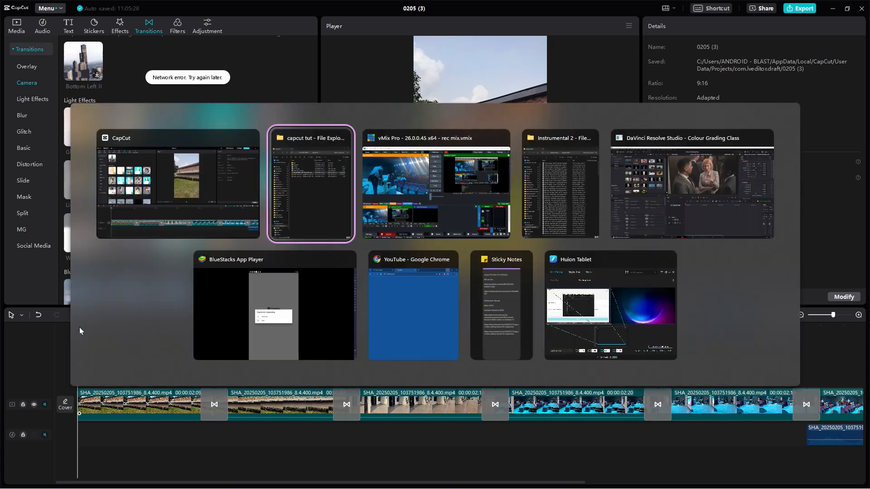
key("alt+Tab")
key("alt+Tab")
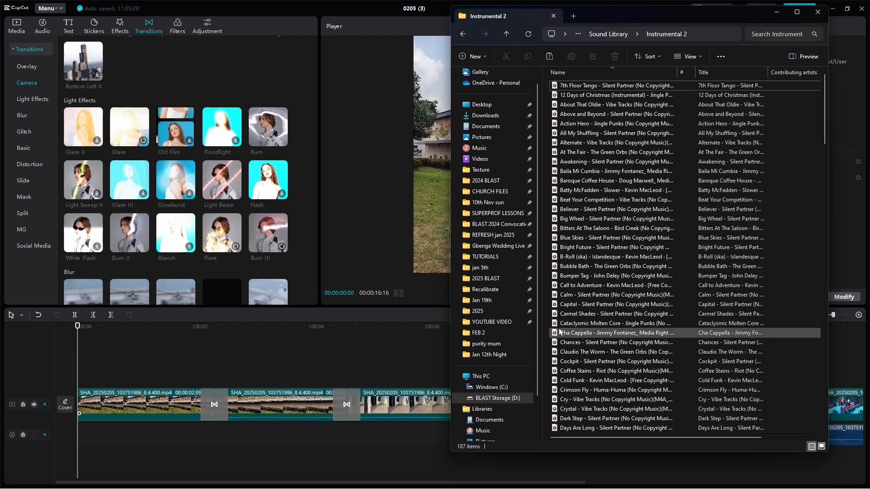
scroll(585, 249, "down", 20)
scroll(585, 250, "down", 11)
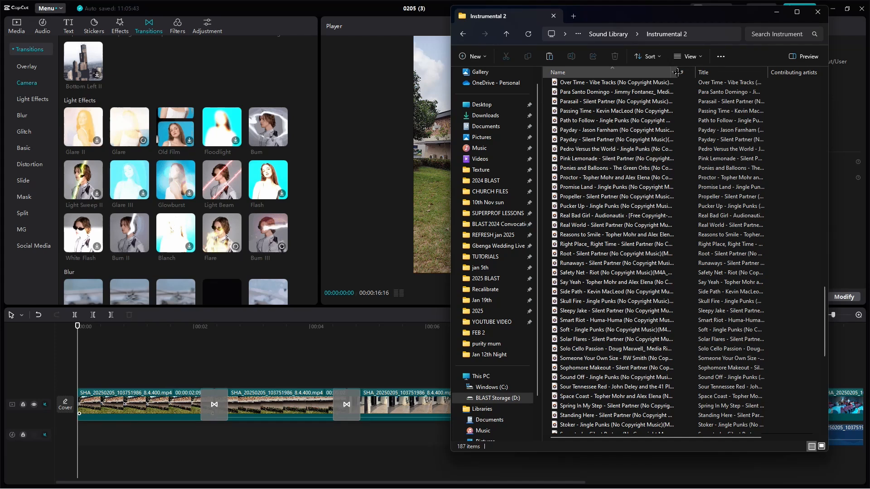
left_click_drag(678, 72, 702, 72)
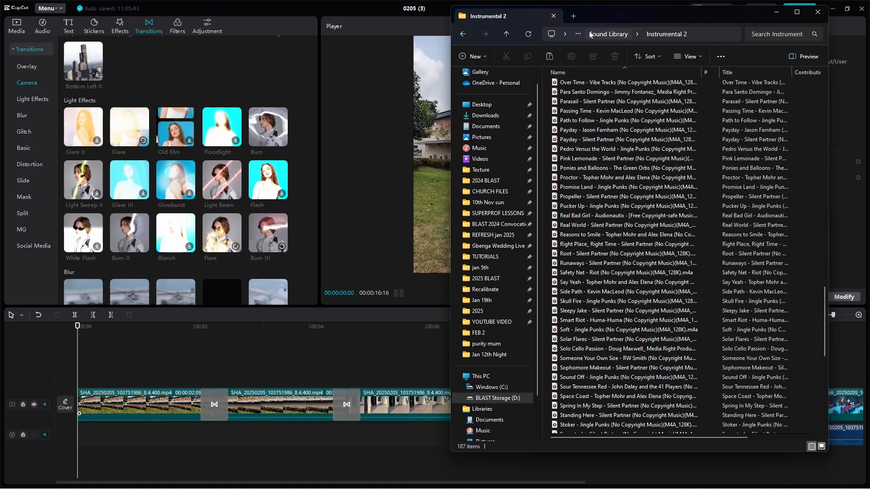
left_click_drag(550, 82, 585, 215)
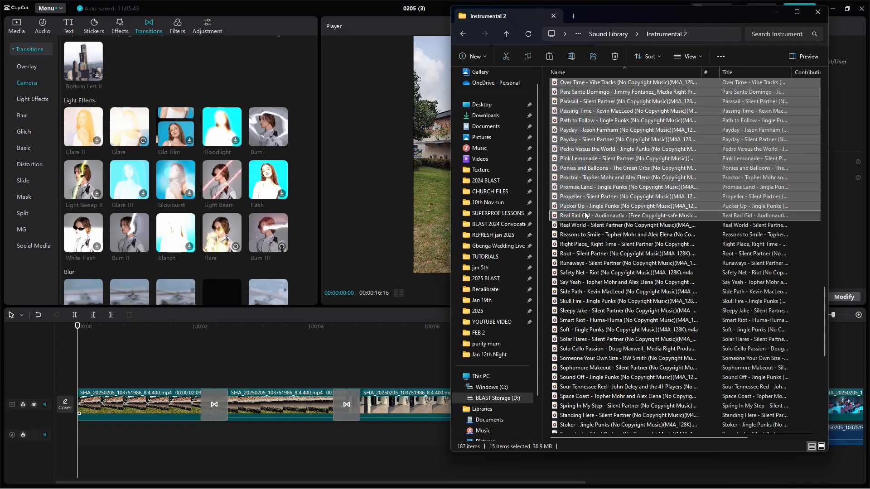
scroll(585, 215, "up", 5)
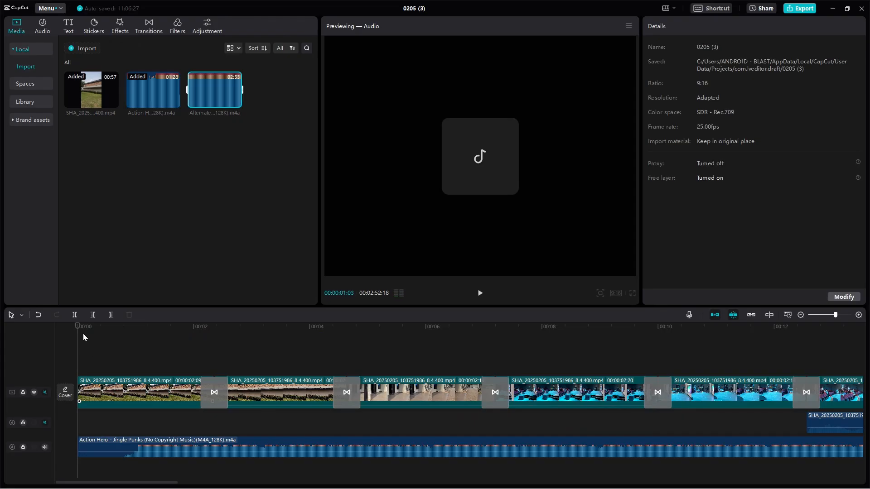
Play the sequence from the start to hear it with the Action Hero music track
left_click(83, 336)
key("space")
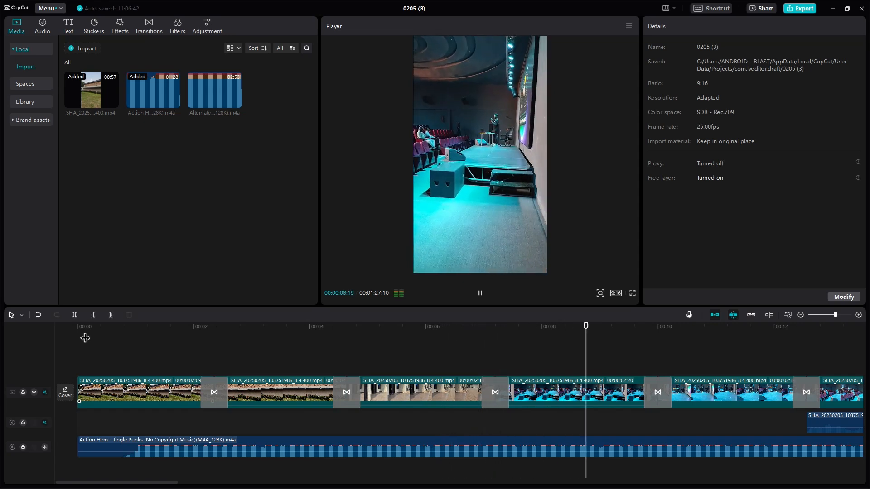
key("space")
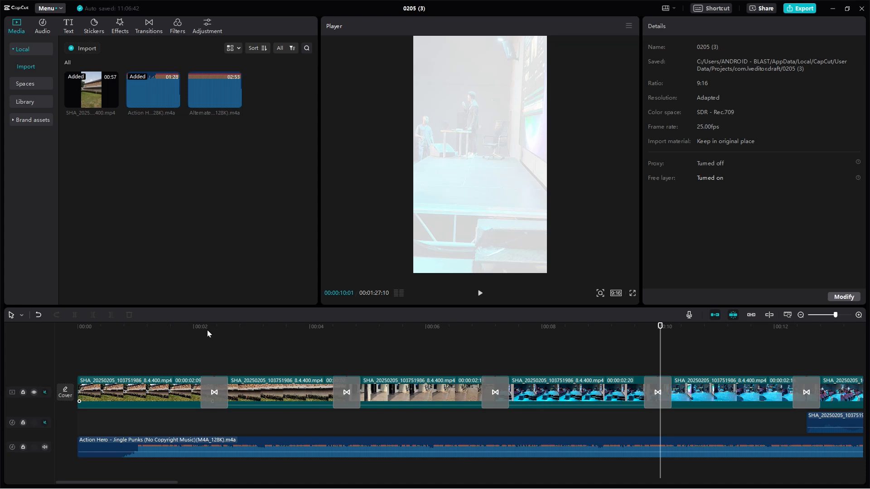
Add a 1.5 s fade-in to the Action Hero music clip and preview it from the timeline's start
left_click_drag(199, 329, 119, 351)
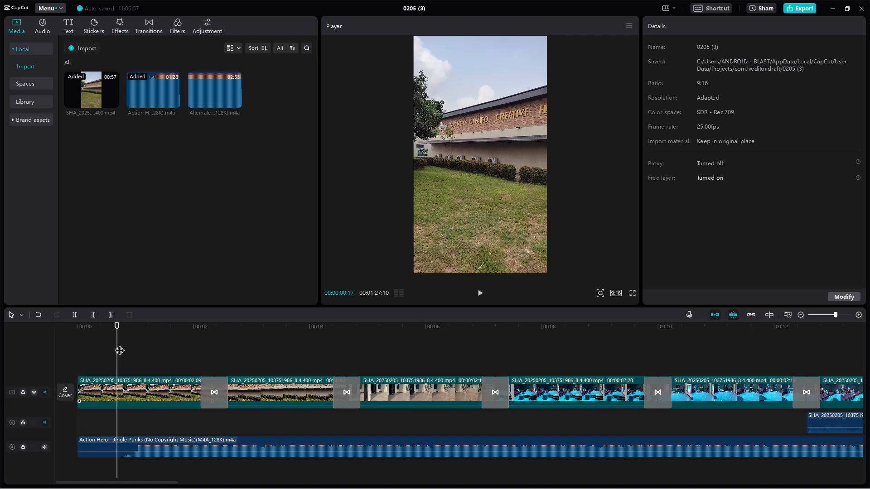
left_click(84, 450)
left_click_drag(80, 447, 98, 447)
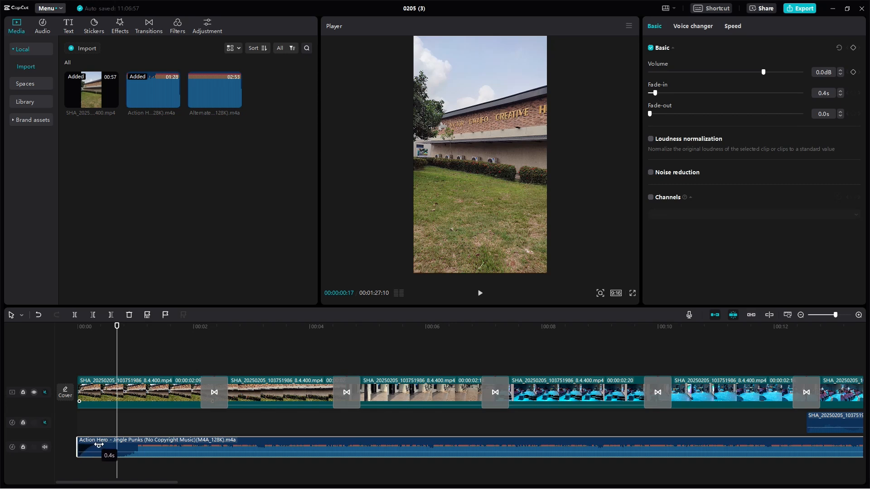
left_click_drag(103, 444, 104, 444)
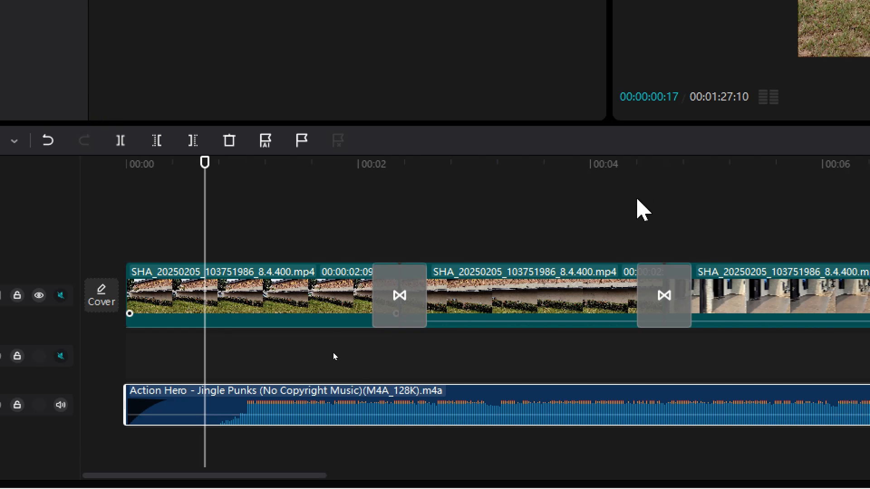
left_click_drag(174, 404, 244, 402)
left_click_drag(195, 163, 101, 177)
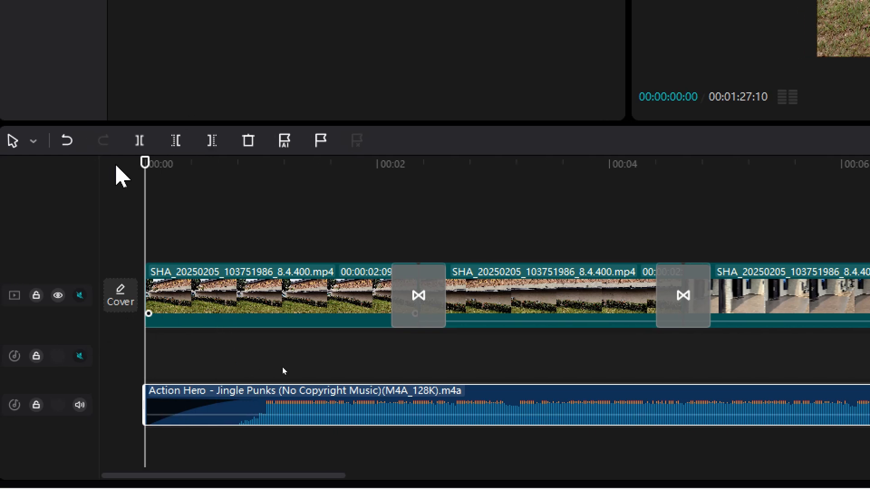
left_click_drag(267, 403, 323, 403)
key("space")
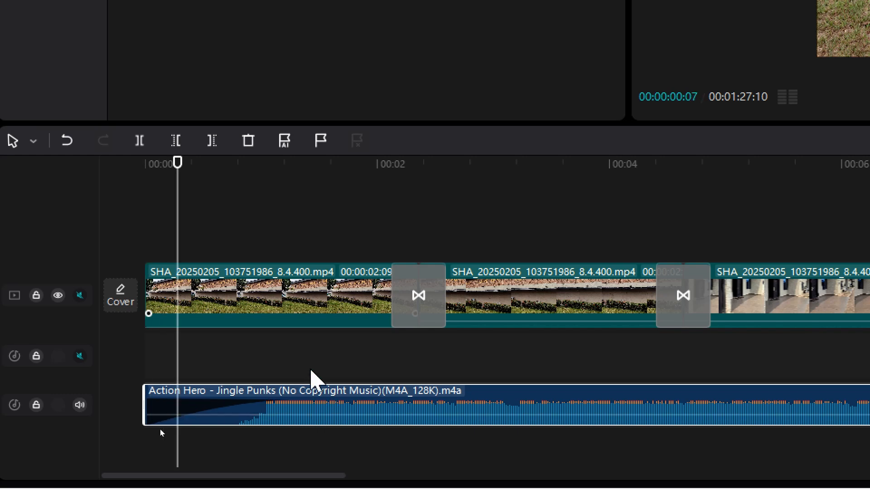
key("space")
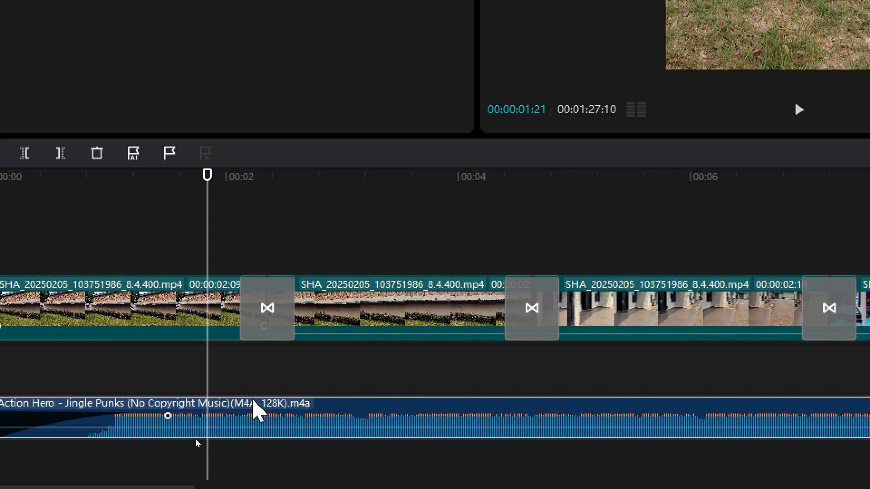
Trim about 0.6 s off the start of the Action Hero clip, move it back to the timeline's start and preview it
left_click_drag(117, 406, 191, 401)
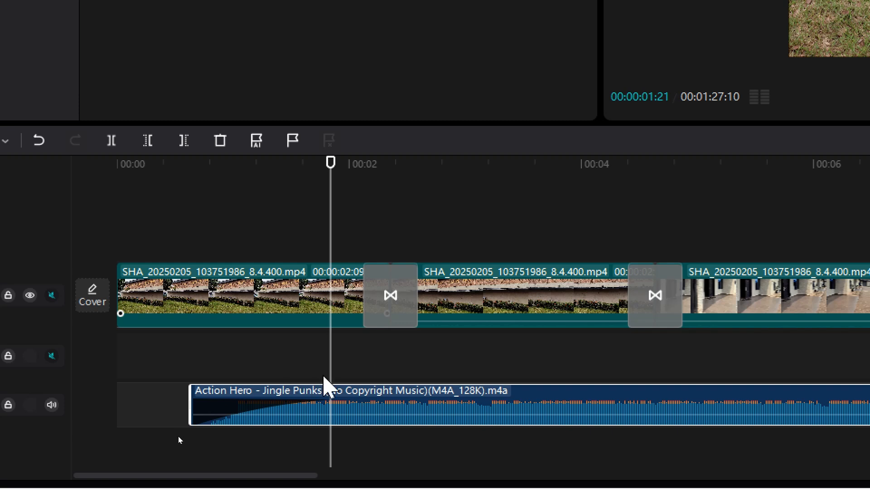
left_click_drag(315, 398, 196, 392)
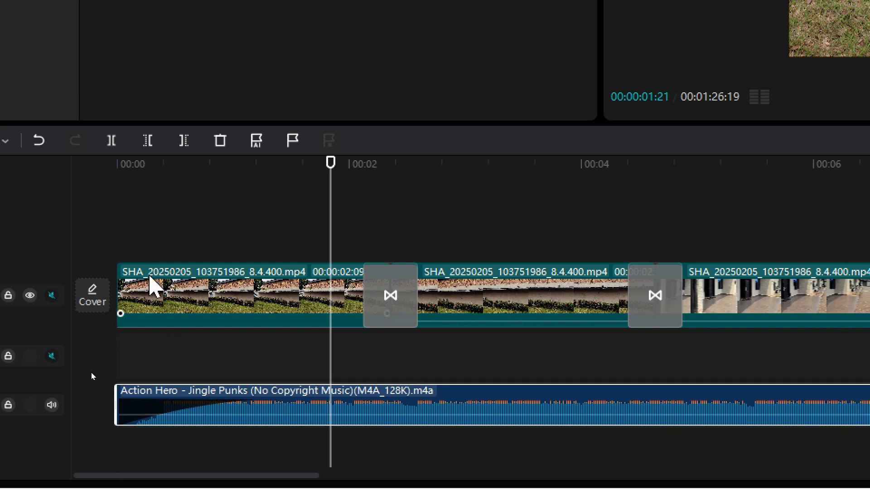
left_click(115, 162)
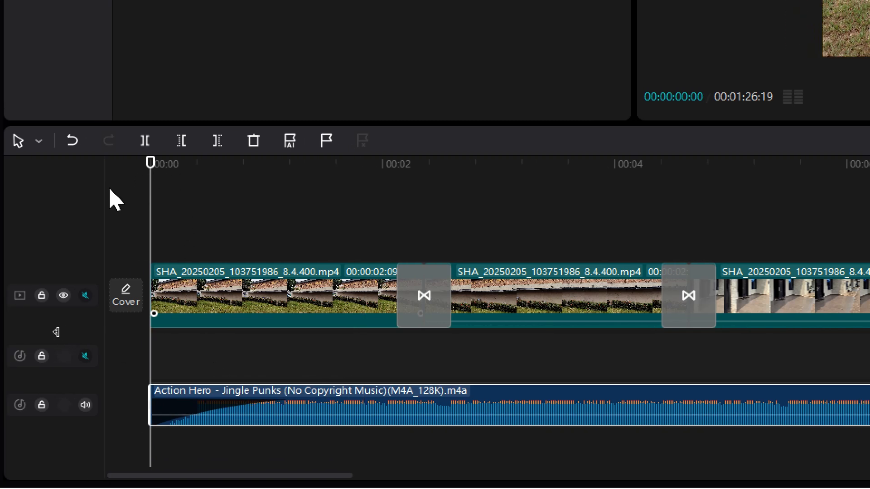
key("space")
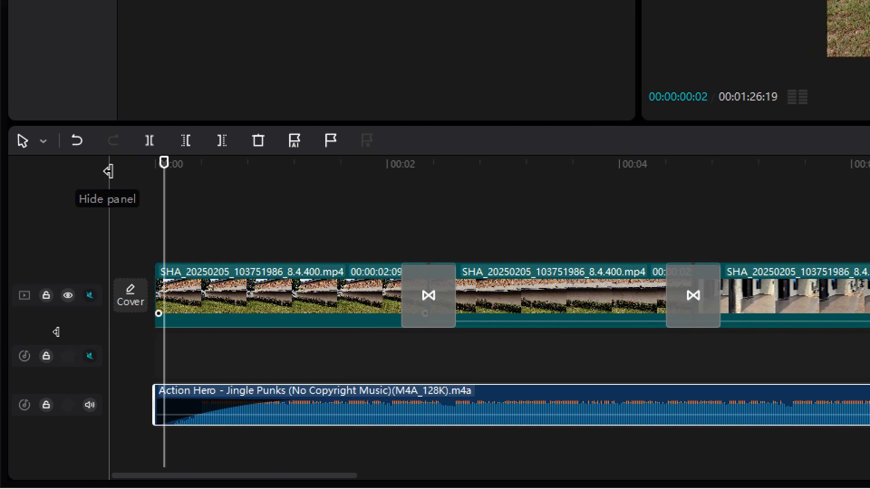
key("space")
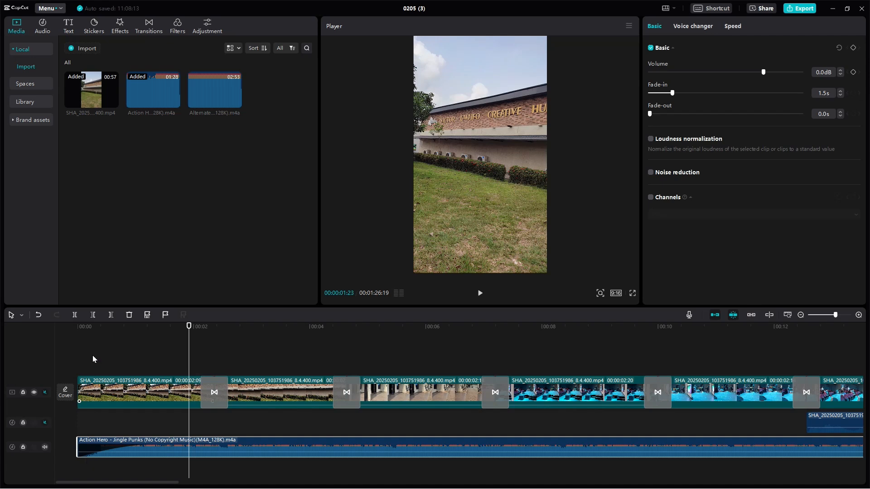
Play the sequence from near the start to about 00:00:13 to review the faded-in music with the transitions
left_click(83, 326)
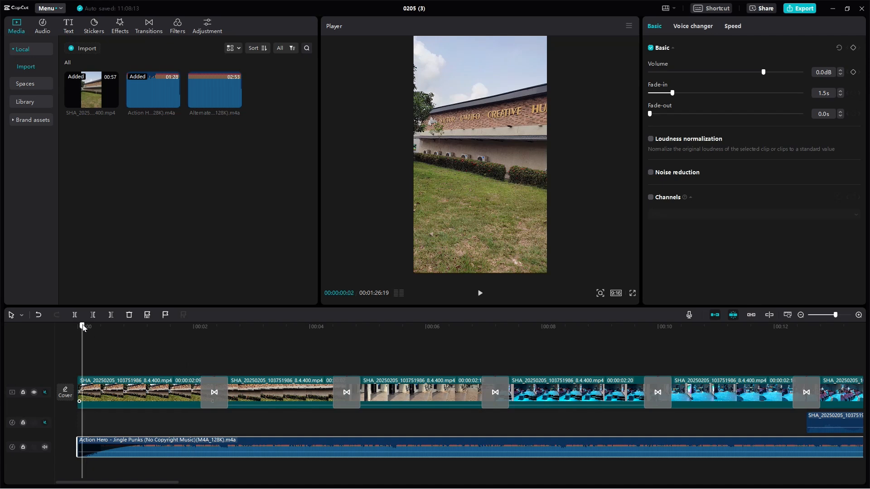
key("space")
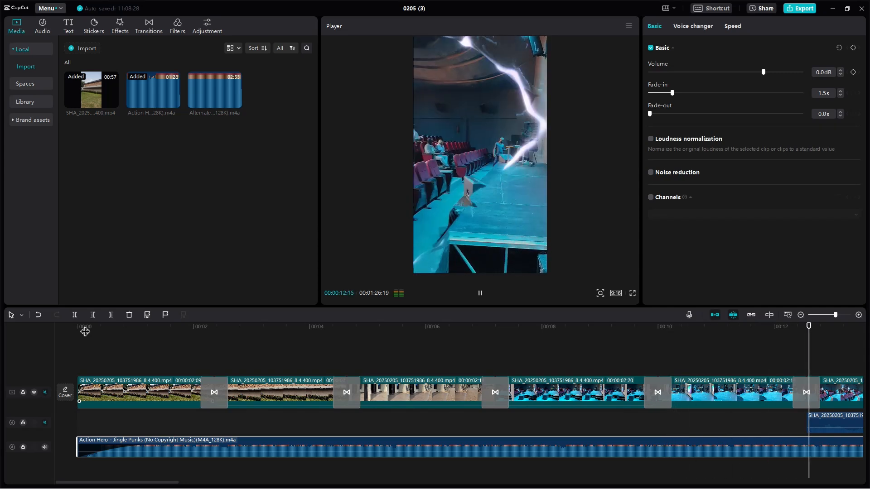
key("space")
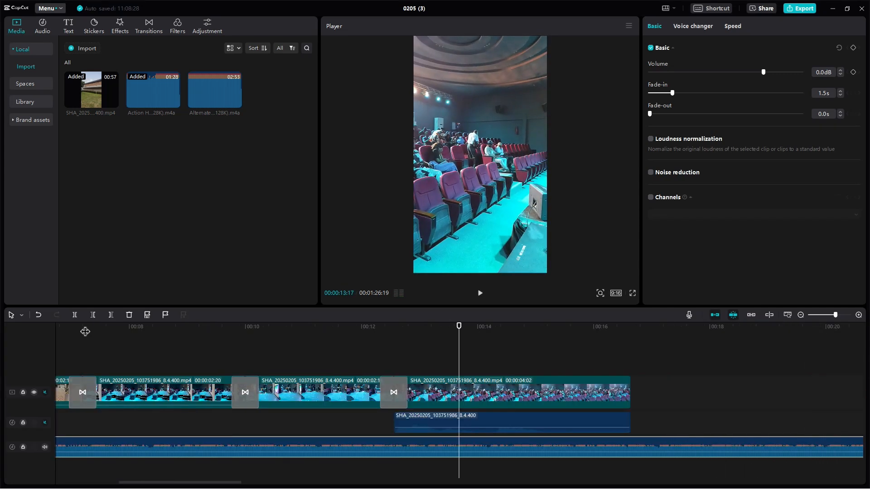
Split the Action Hero music clip at the end of the last video clip (00:00:16:16) and delete the excess part
left_click(618, 337)
left_click_drag(622, 334, 630, 338)
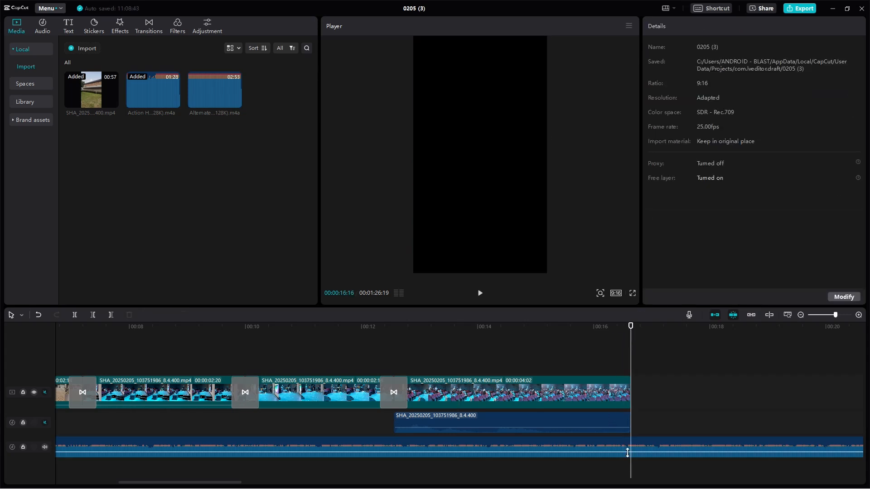
left_click(632, 451)
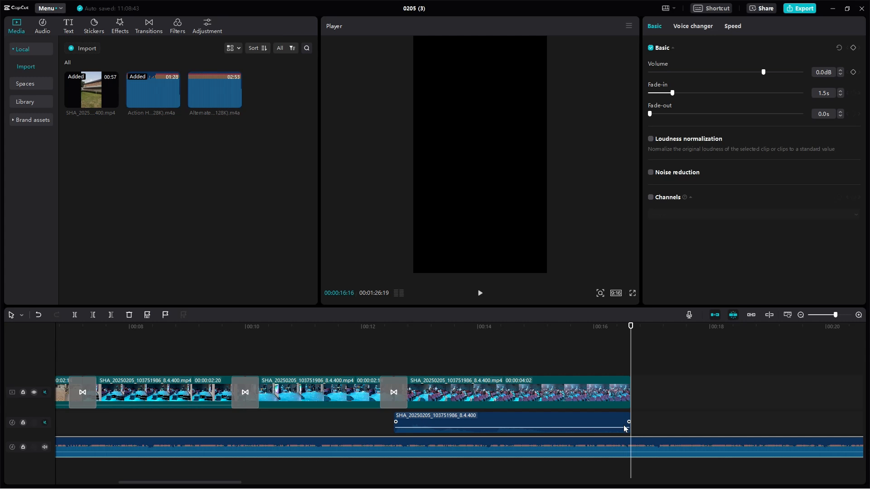
key("ctrl+b")
key("Delete")
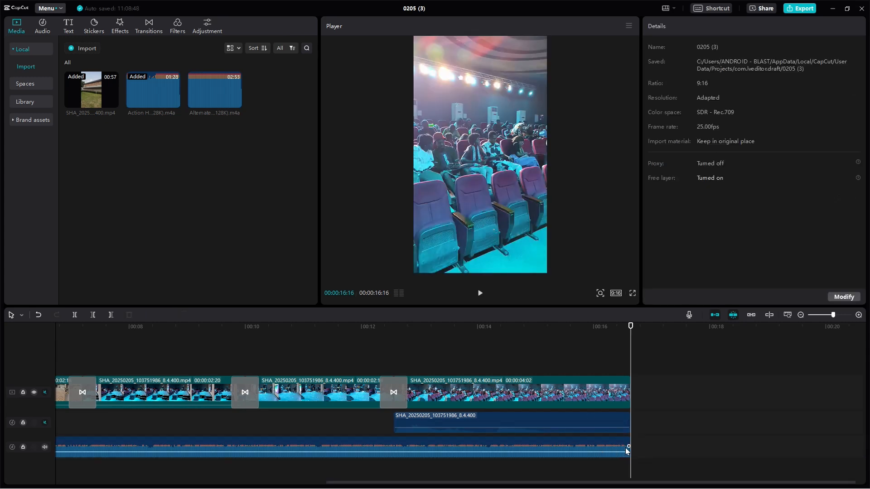
Add a 1.3 s fade-out to the end of the music clip and preview it from about 00:00:14
left_click_drag(629, 446, 552, 453)
left_click_drag(577, 328, 508, 329)
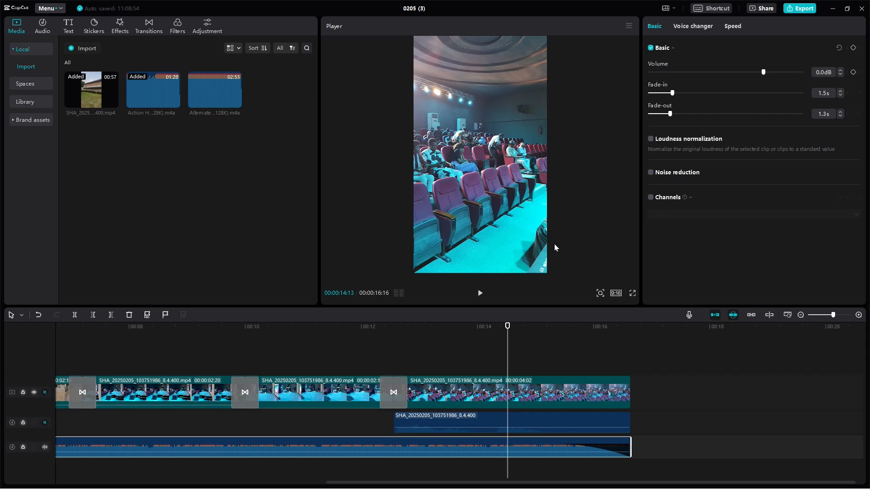
key("space")
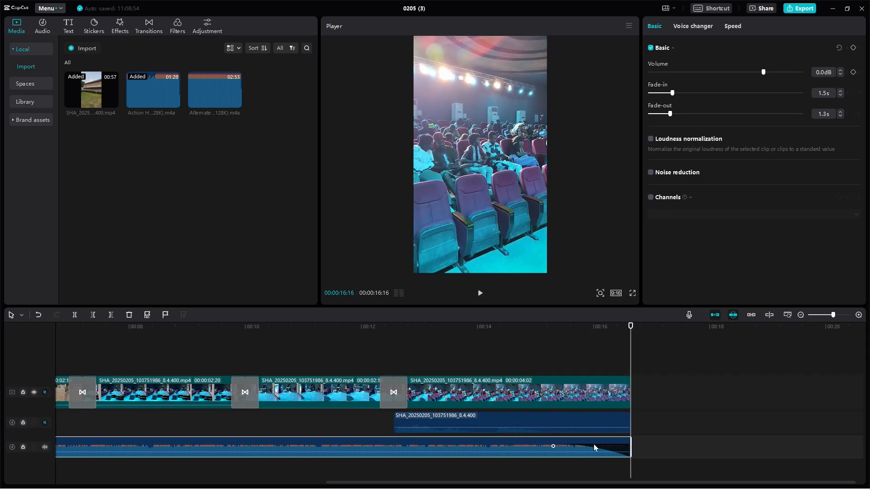
Extend the Action Hero music clip's fade-out to 2.6 s and preview the ending from 00:00:13:20
left_click_drag(553, 446, 481, 446)
left_click(467, 327)
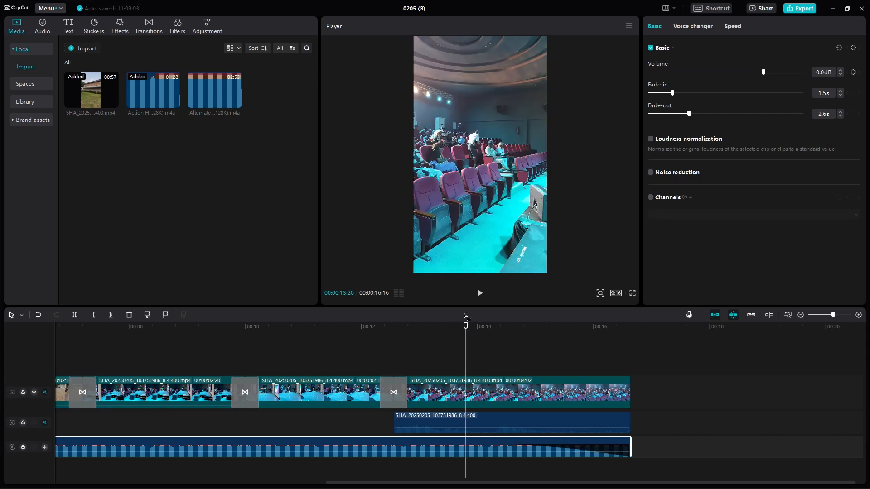
key("space")
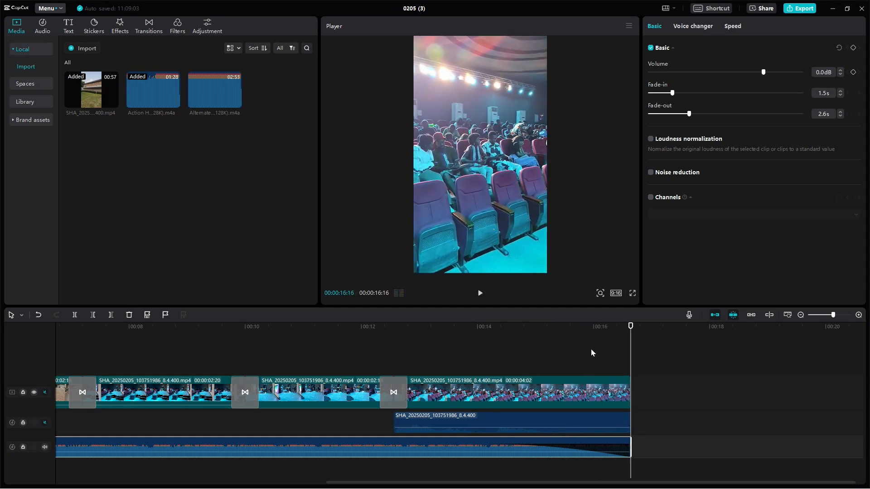
Keyframe the Action Hero clip's volume at 00:00:14:08, then lower its volume strongly at 00:00:16:04
left_click(511, 336)
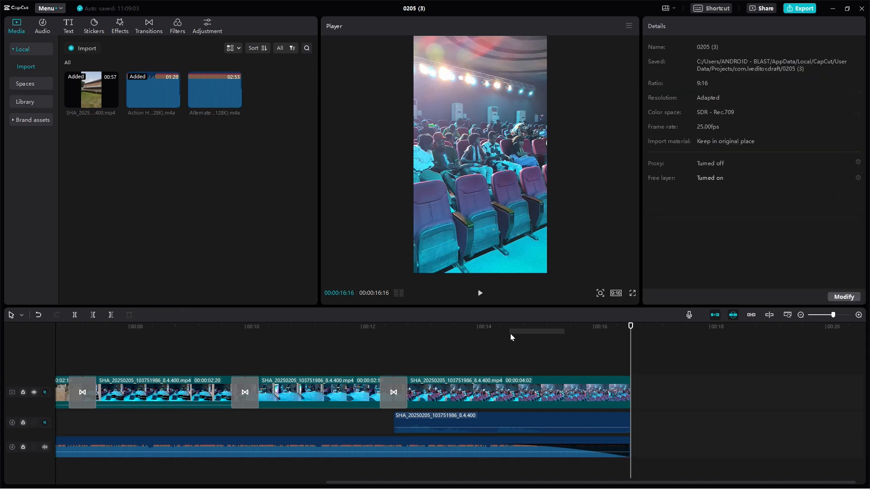
left_click(498, 333)
left_click(514, 451)
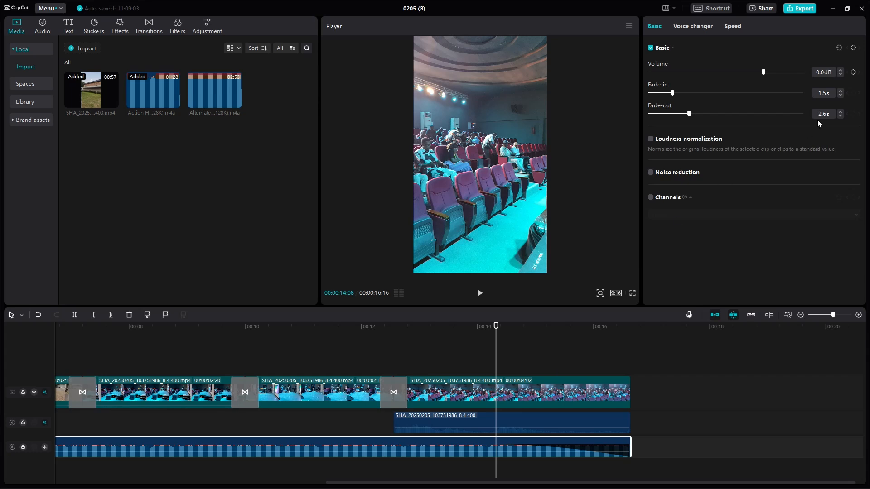
left_click(853, 73)
mouse_move(609, 331)
left_mouse_down()
mouse_move(624, 332)
mouse_move(602, 334)
left_mouse_up()
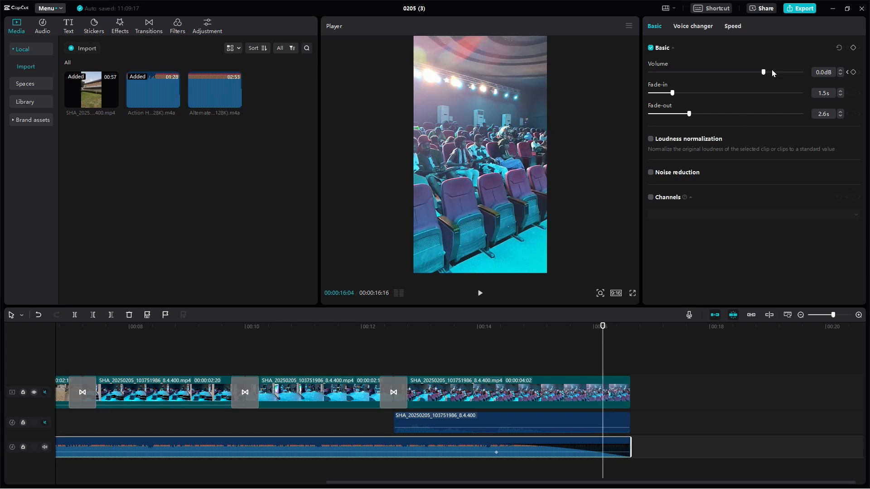
left_click_drag(764, 72, 714, 73)
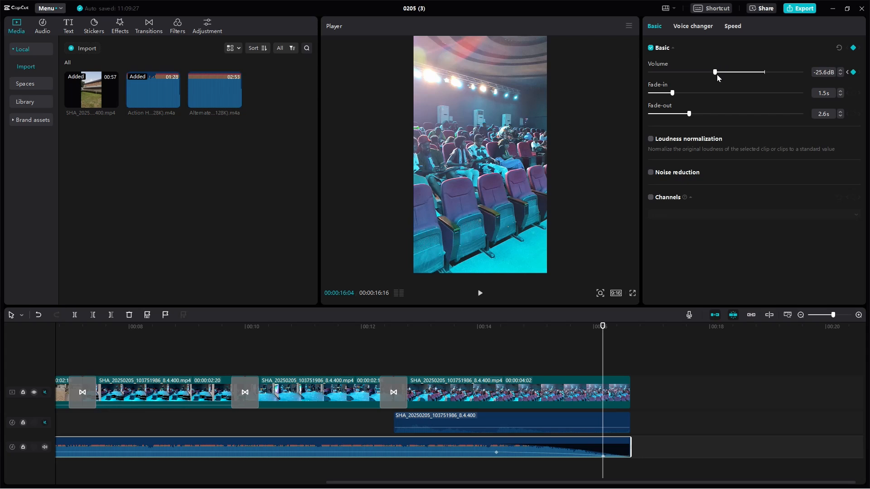
left_click_drag(716, 73, 704, 73)
Play the sequence from 00:00:12:01 to review how the music fades out at the end
left_click(366, 337)
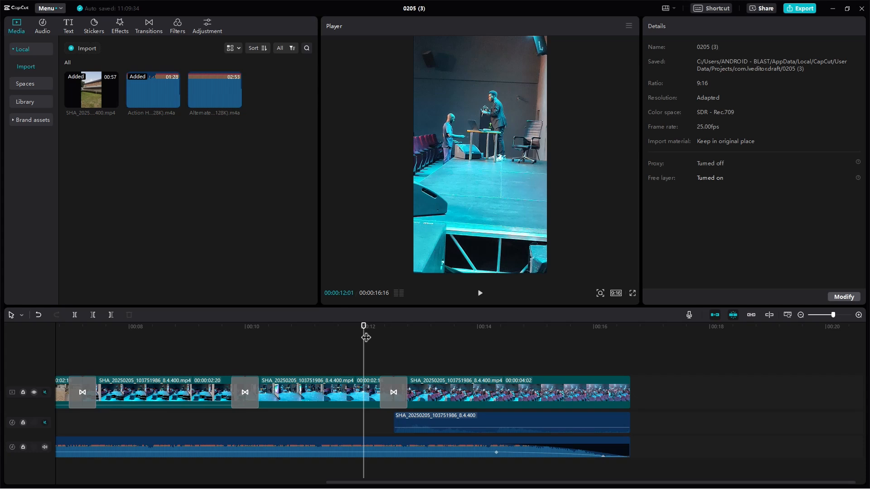
key("space")
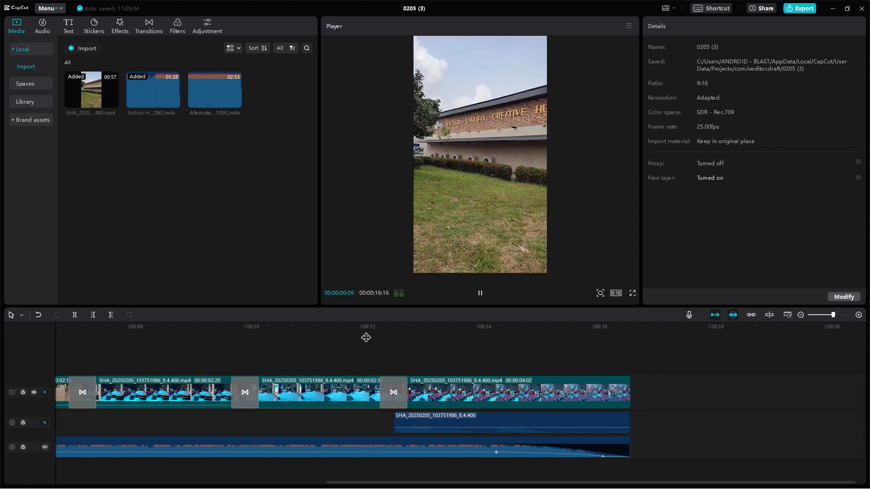
key("space")
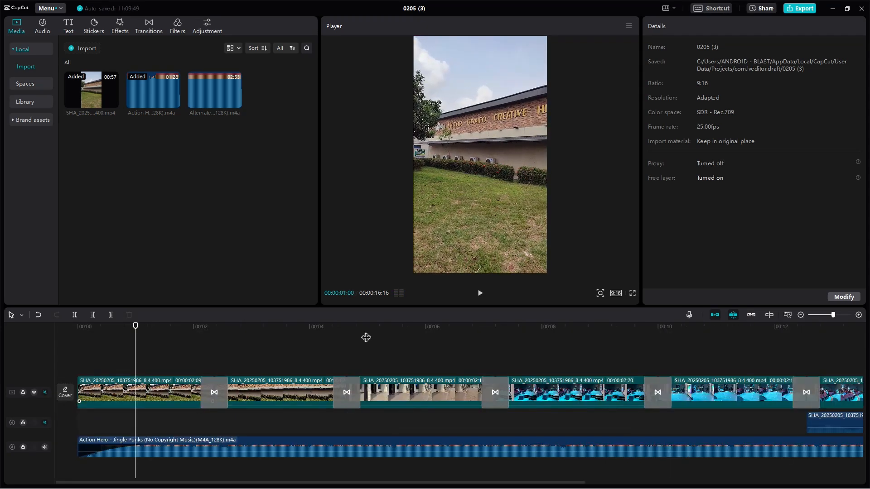
Place the playhead at 00:00:00:21, select the Action Hero clip and show the default text options
left_click_drag(136, 334, 193, 349)
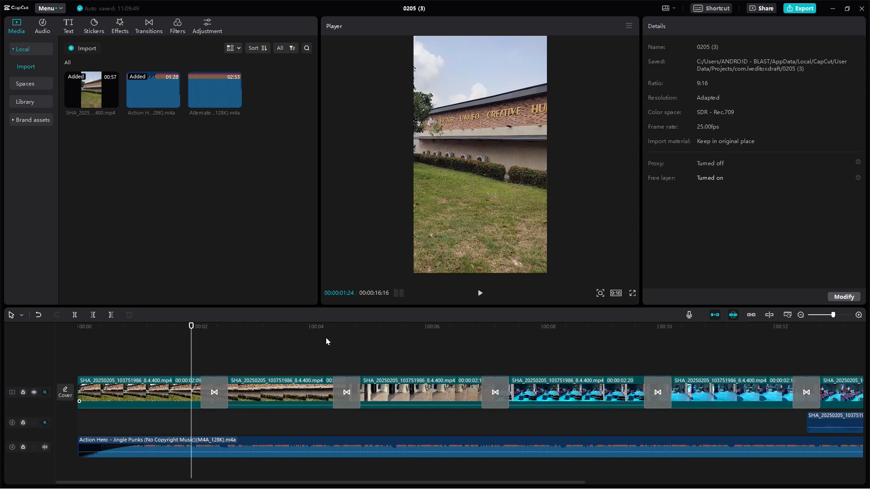
left_click(126, 328)
left_click(121, 439)
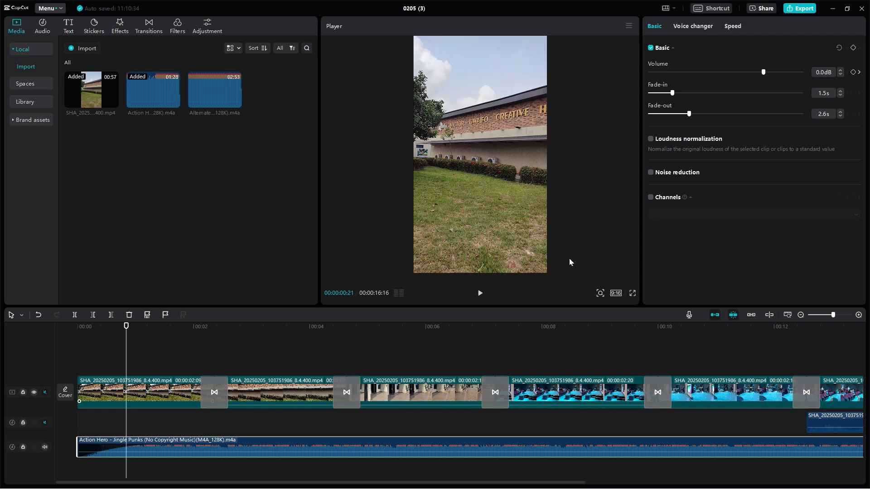
left_click(67, 25)
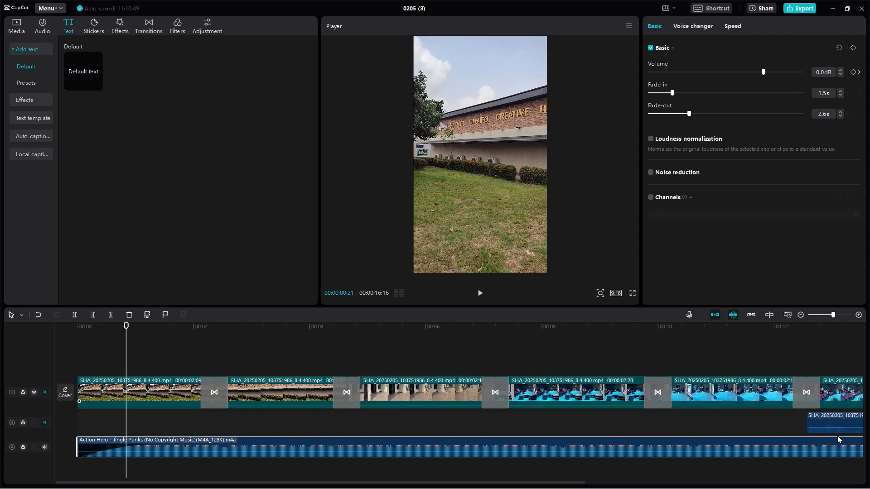
left_click_drag(835, 422, 729, 419)
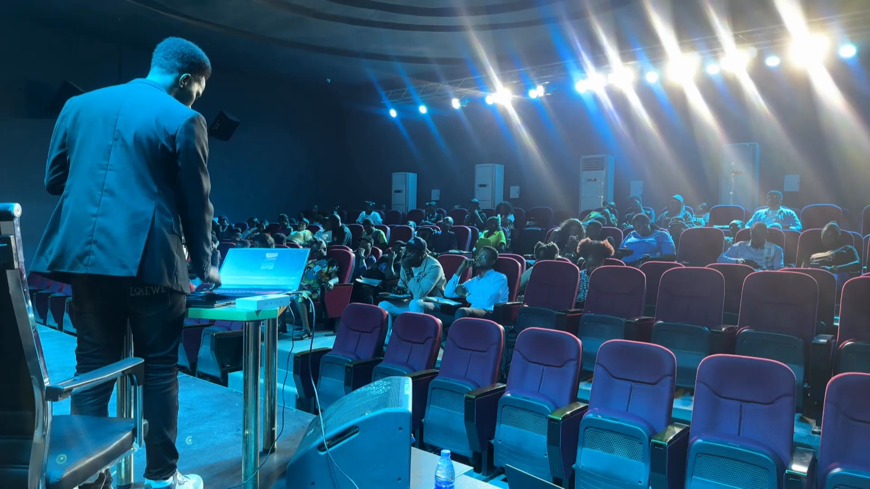
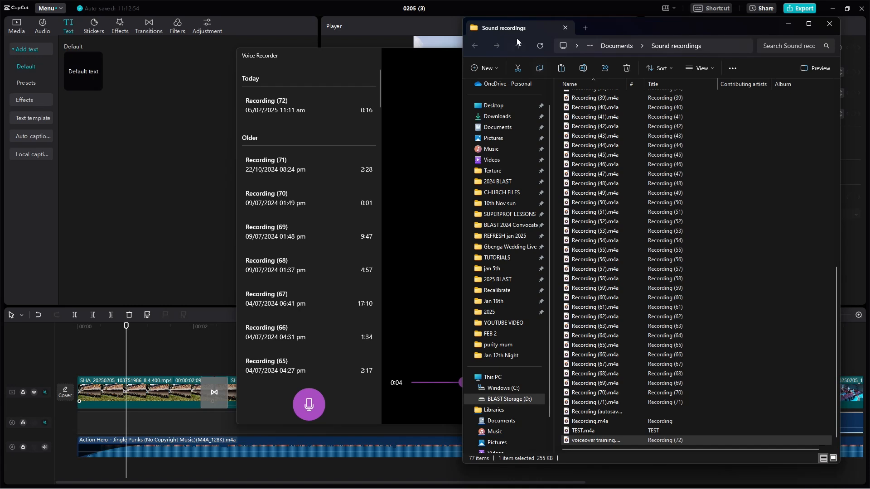
Cut voiceover training.m4a from the Sound recordings folder and open the capcut tut folder inside YOUTUBE VIDEO
left_click(519, 68)
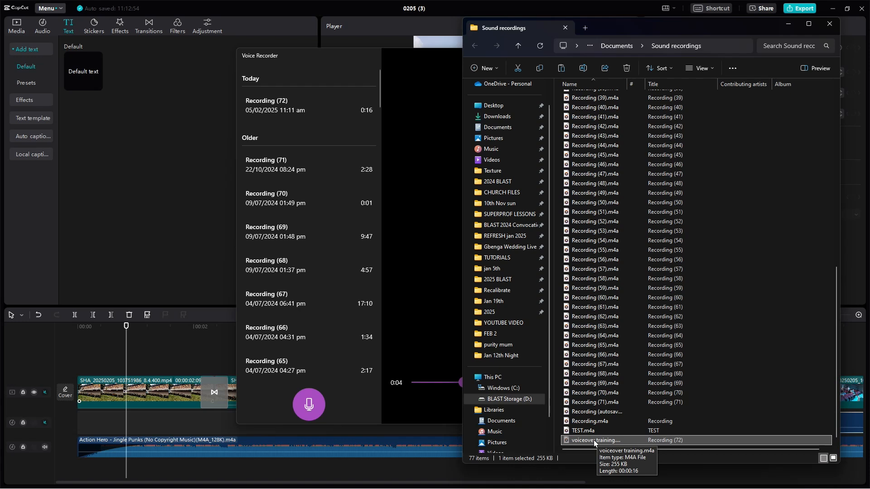
left_click(514, 324)
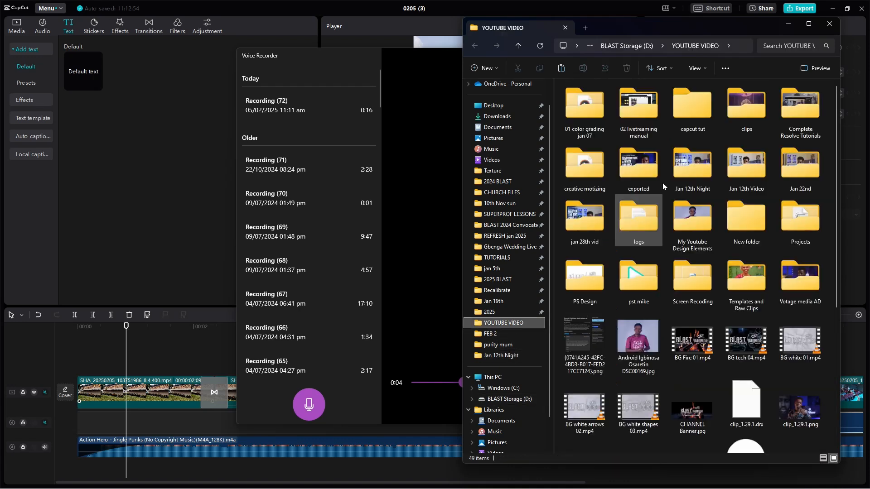
double_click(690, 112)
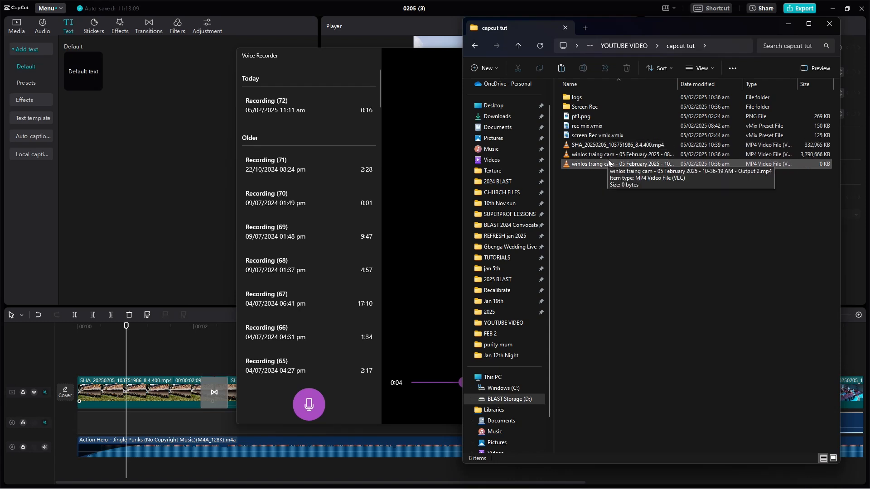
Select the SHA_20250205_103751986_8.4.400.mp4 file and display the capcut tut folder's contents as large icons
left_click(584, 149)
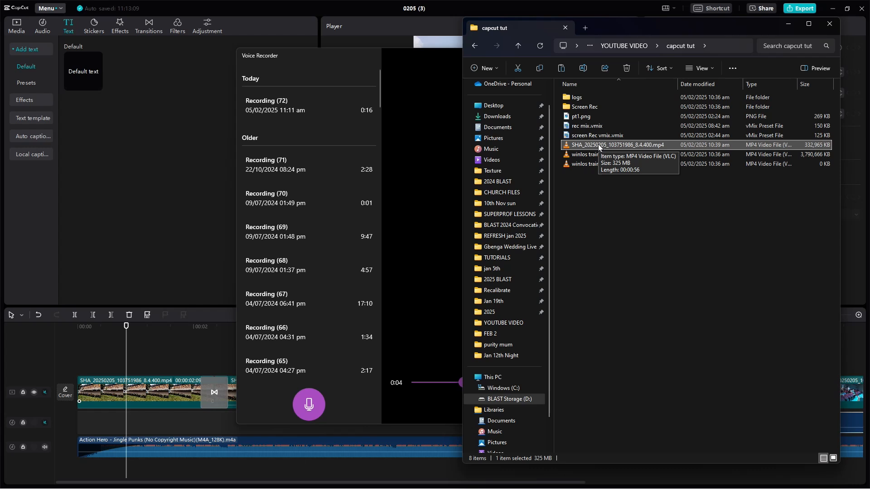
left_click(700, 69)
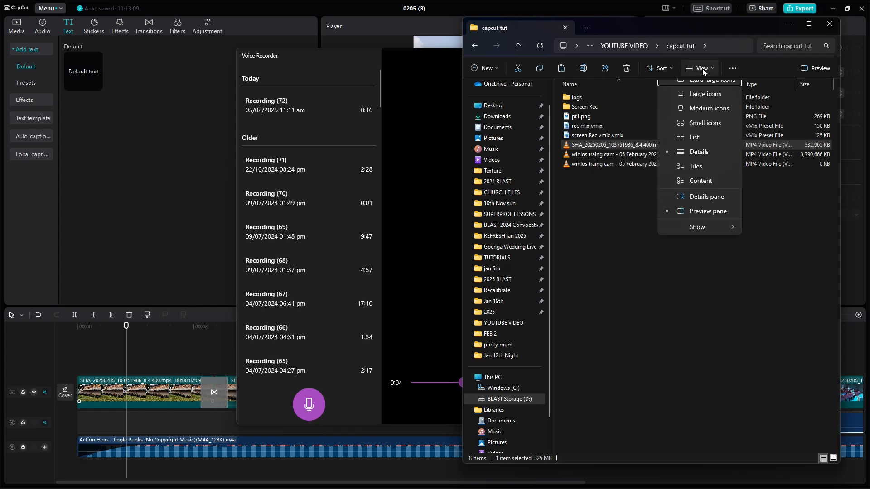
left_click(696, 103)
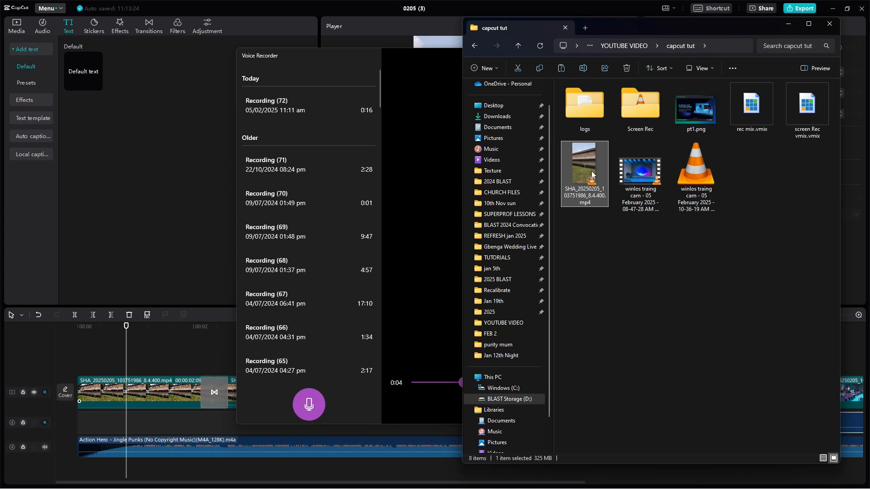
Create a new folder named videos inside the capcut tut folder
right_click(638, 262)
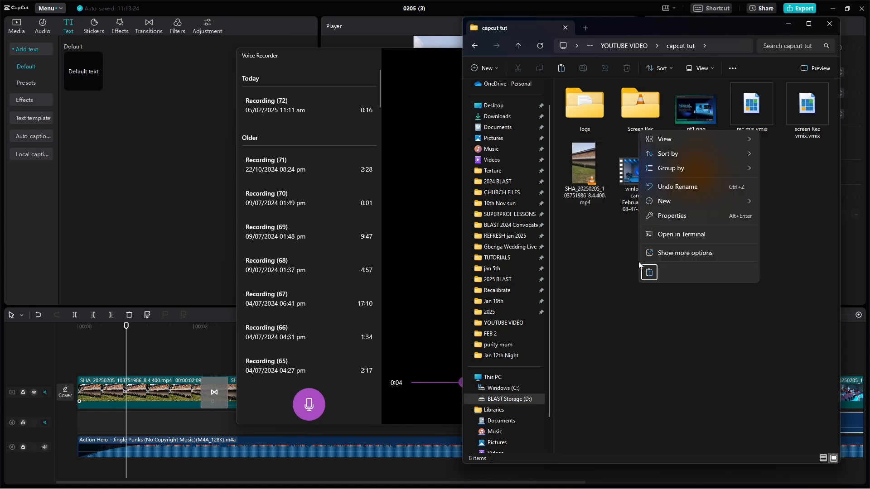
mouse_move(685, 206)
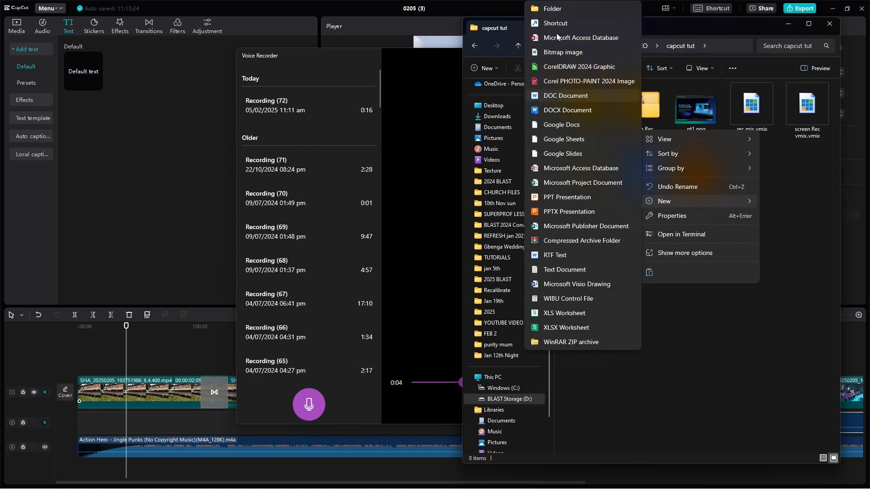
left_click(555, 11)
type("videos")
key("Return")
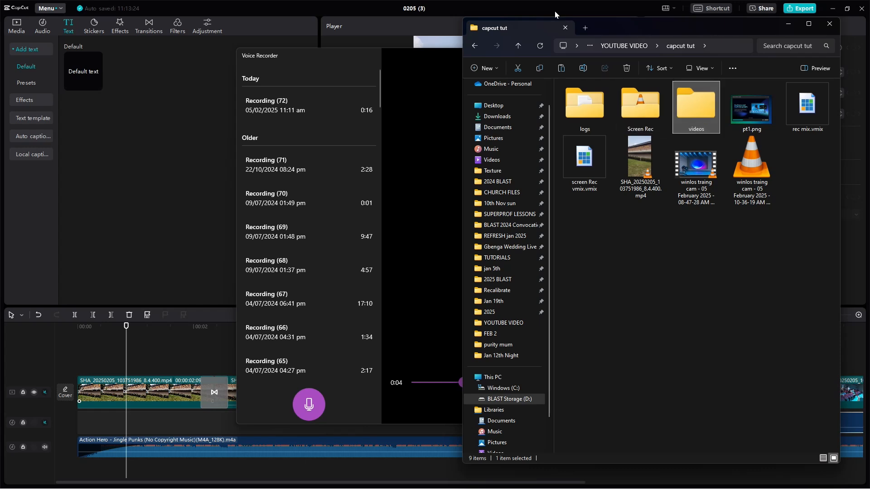
Create a new folder named audios inside the capcut tut folder
right_click(653, 262)
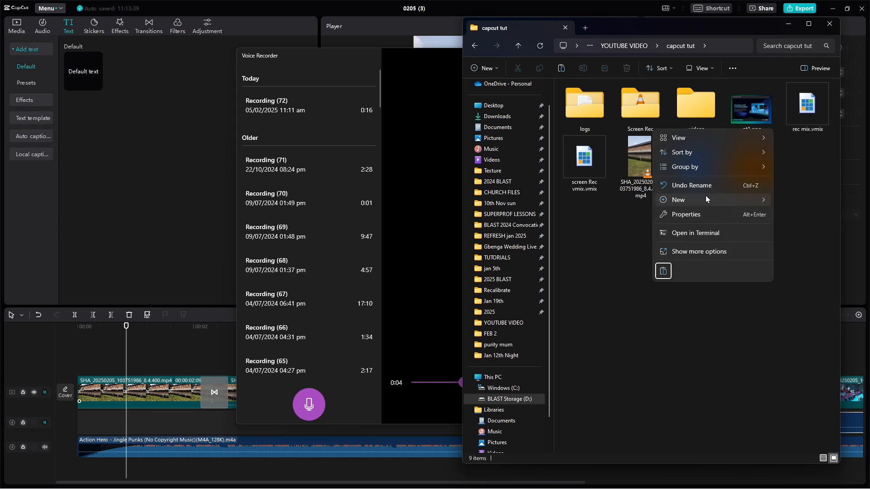
mouse_move(706, 195)
left_click(570, 10)
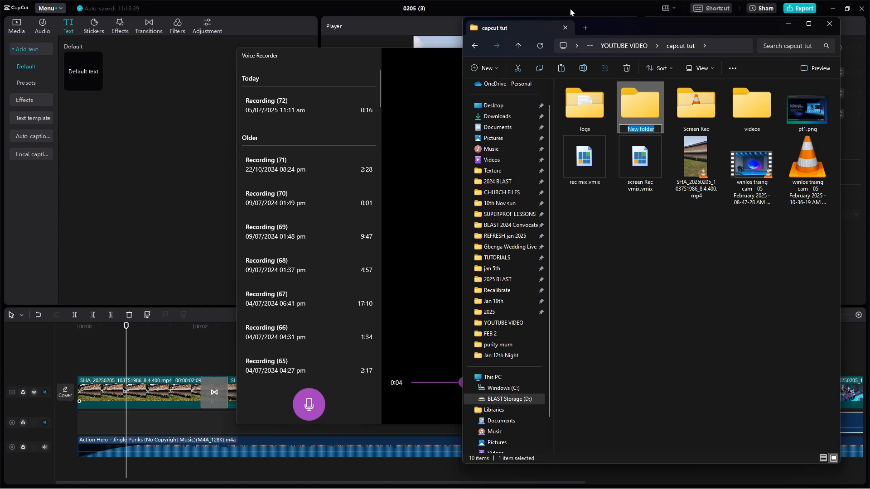
type("audios")
key("Return")
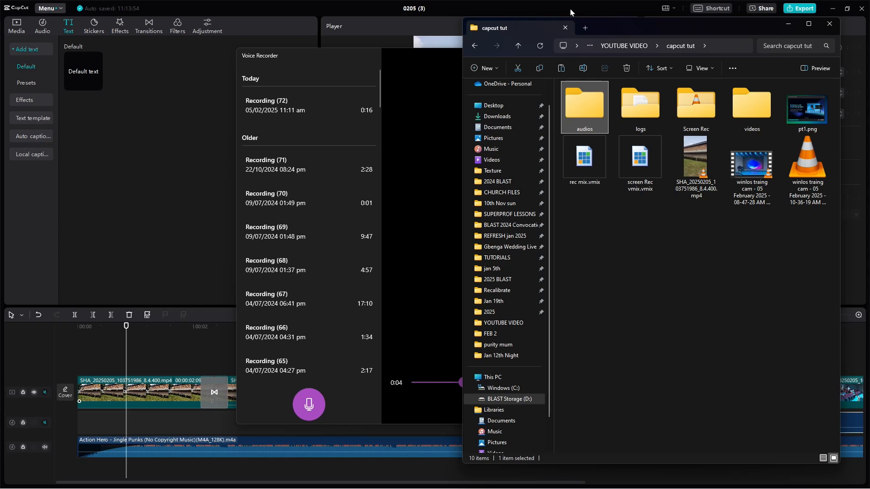
Create a new folder named sfx inside the capcut tut folder
right_click(651, 217)
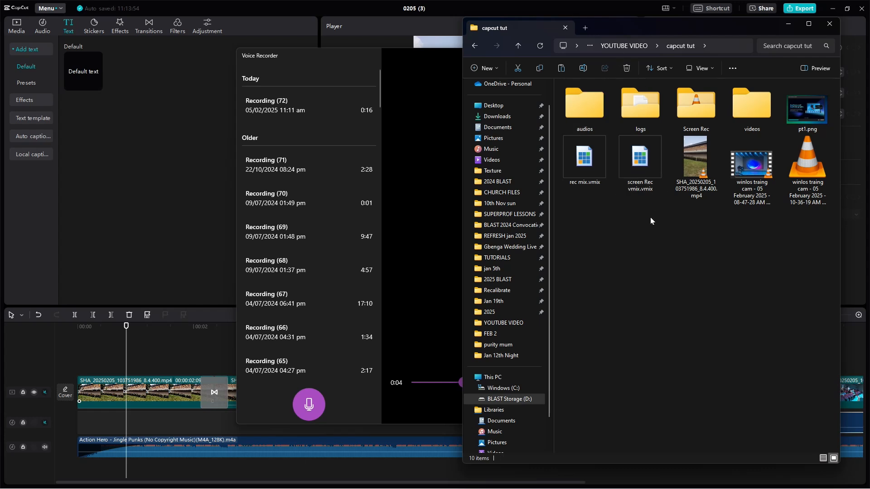
mouse_move(673, 310)
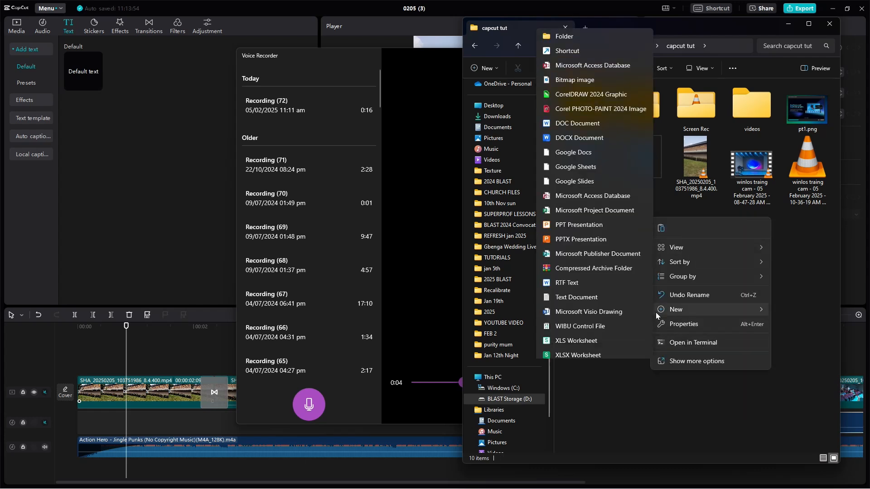
left_click(572, 9)
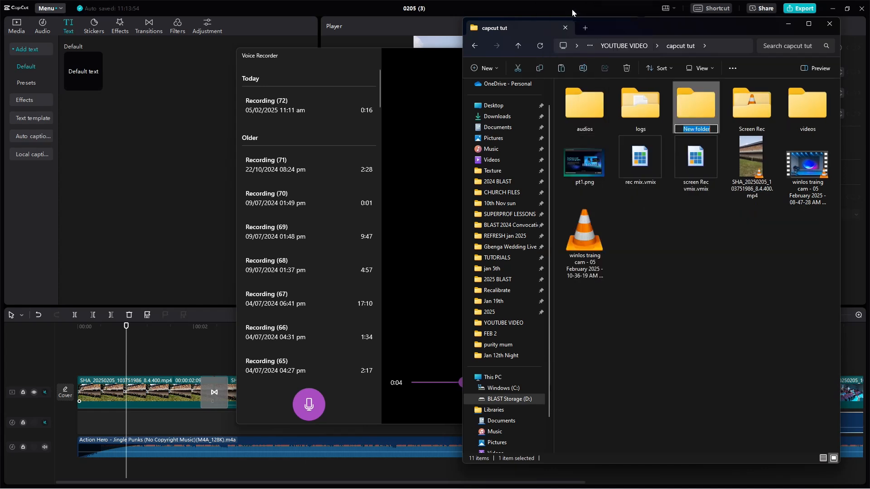
type("sfx")
key("Return")
left_click(645, 258)
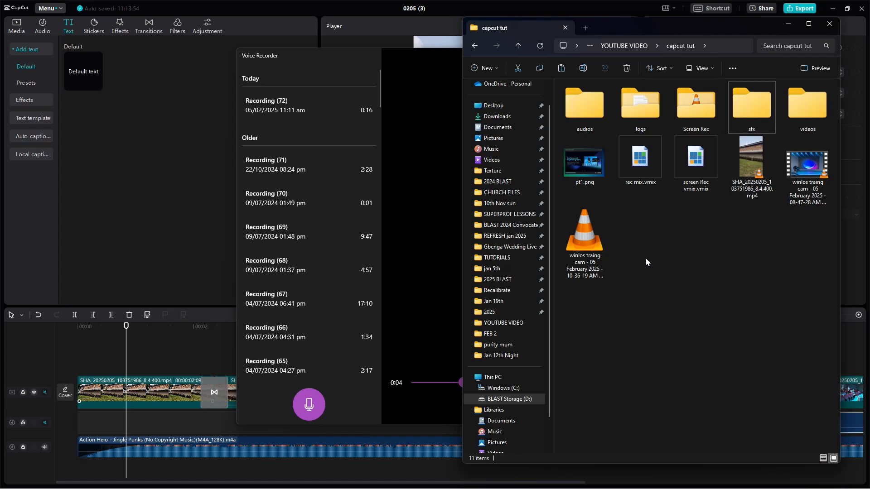
Create a new folder named images inside the capcut tut folder
right_click(646, 258)
mouse_move(675, 349)
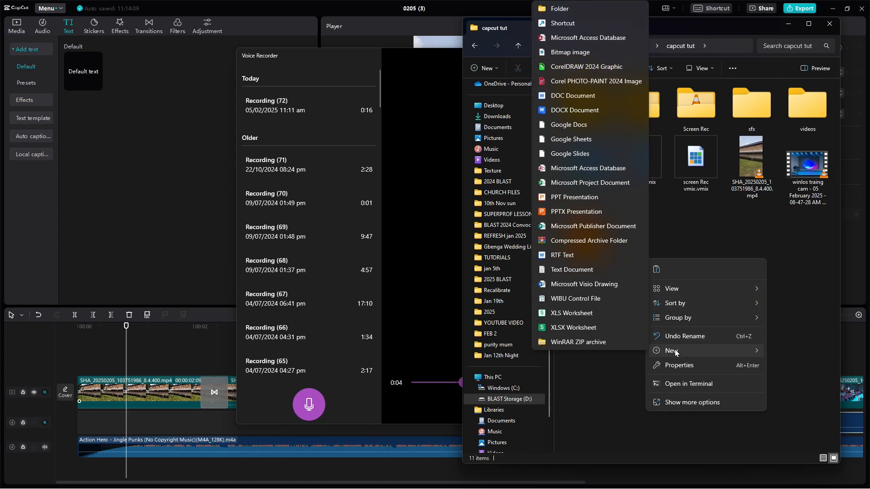
left_click(560, 9)
type("images")
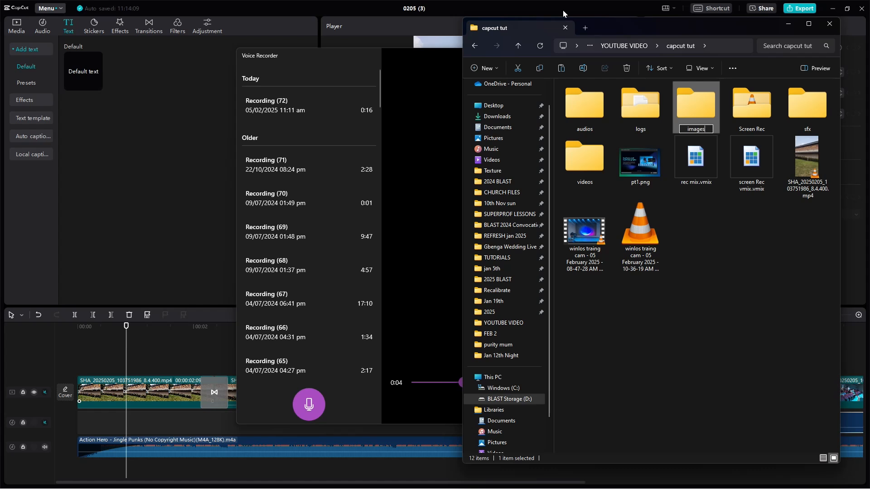
key("Return")
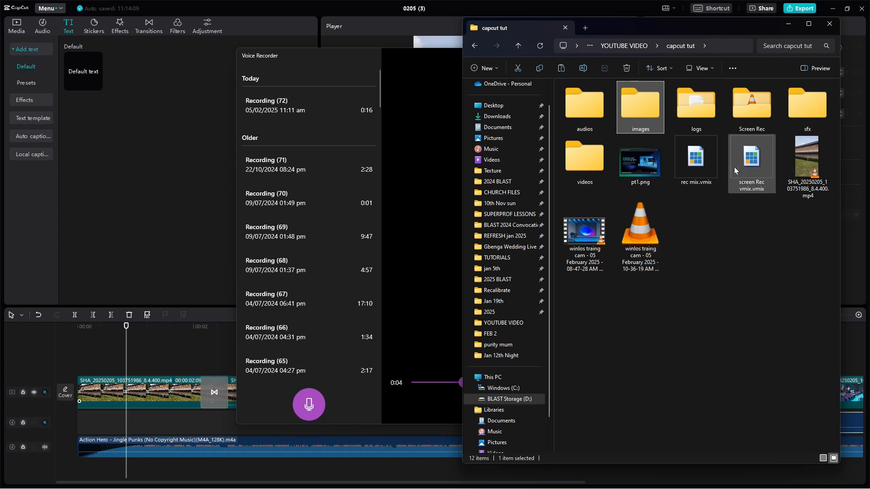
Open the audios folder and paste the cut voiceover training.m4a file into it
double_click(593, 102)
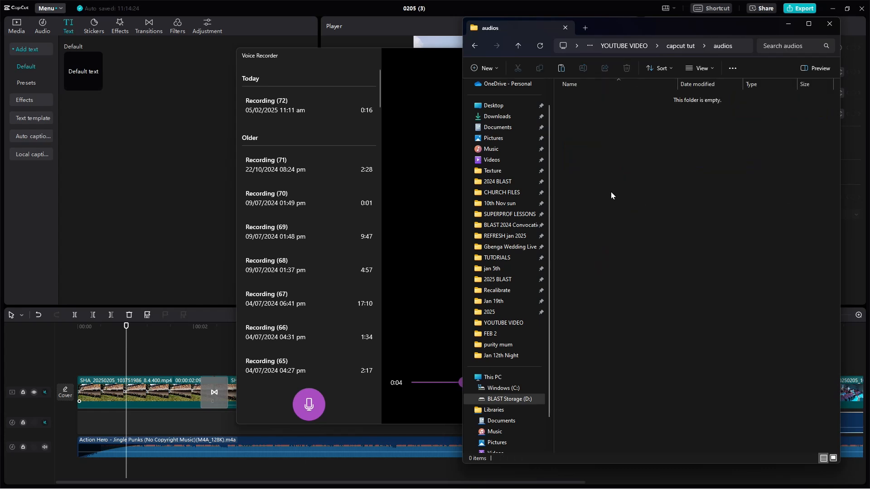
key("ctrl+v")
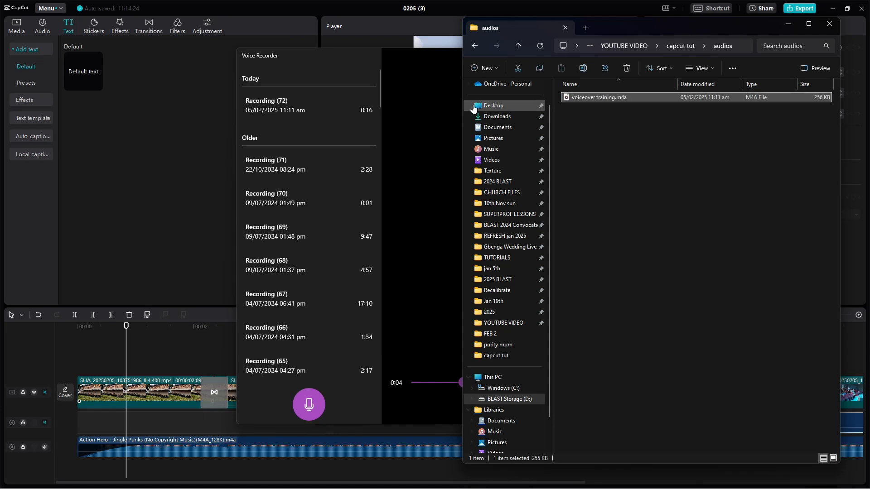
Minimize the Voice Recorder and import voiceover training.m4a from the audios folder into the CapCut project's media
left_click(440, 94)
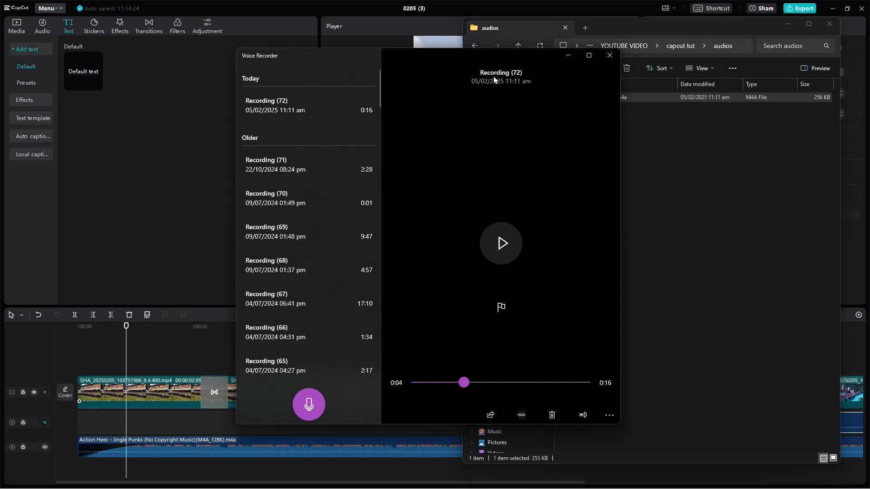
left_click(568, 55)
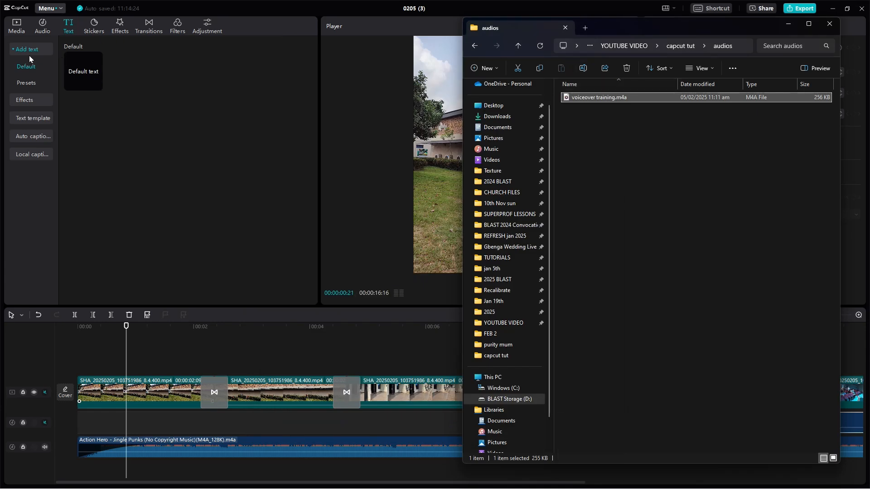
left_click(14, 27)
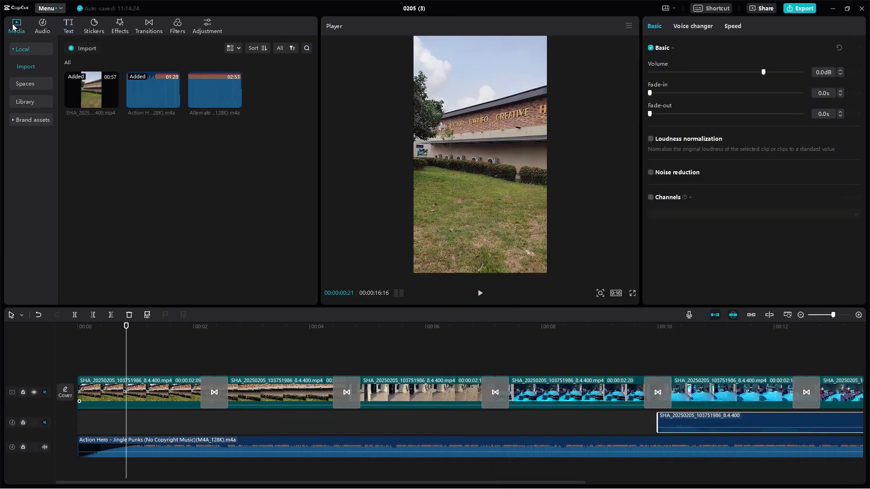
key("alt+Tab")
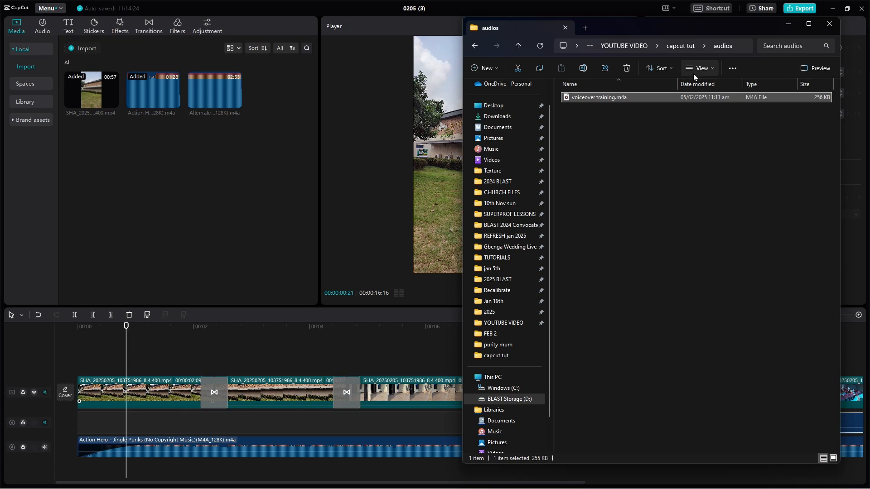
left_click(654, 102)
left_click(608, 150)
left_click_drag(590, 96, 273, 177)
mouse_move(253, 105)
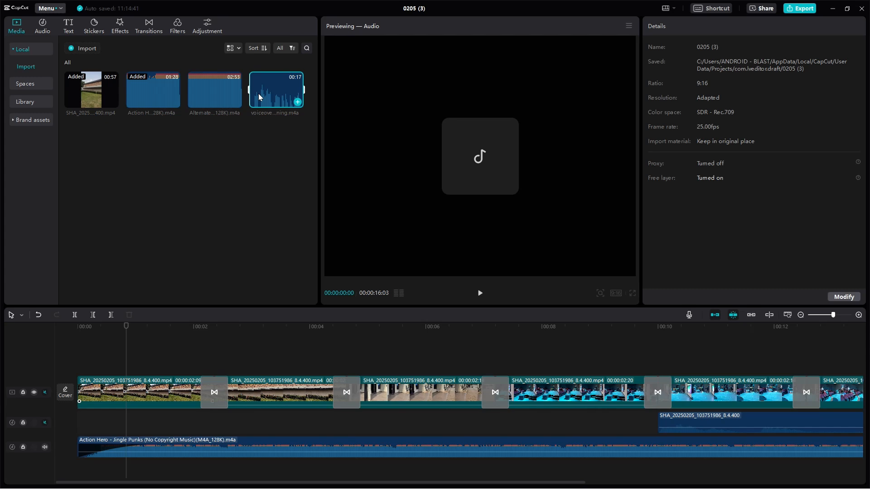
Preview the imported voiceover and place it on a new audio track beneath the music, starting at 00:00
key("space")
key("space")
left_click_drag(250, 89, 74, 477)
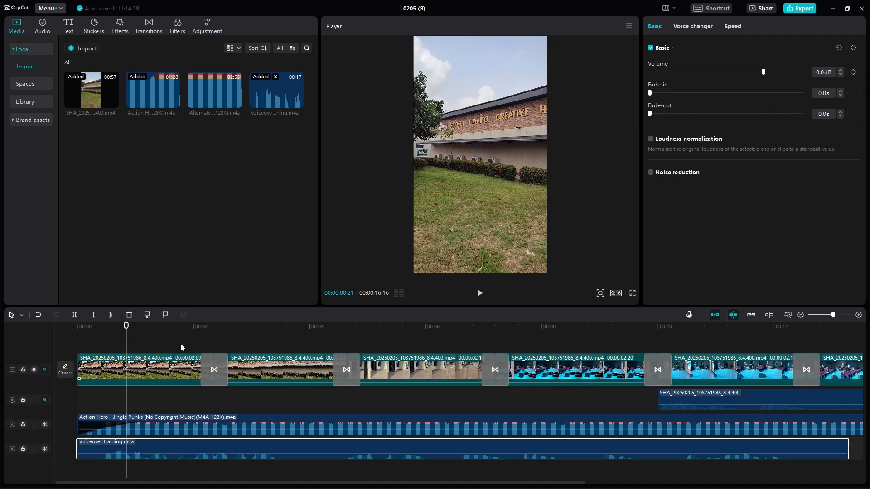
Play the Action Hero music with the voiceover from the start, then lower the music's volume at 00:00:05:10 to -24.4 dB
left_click(128, 428)
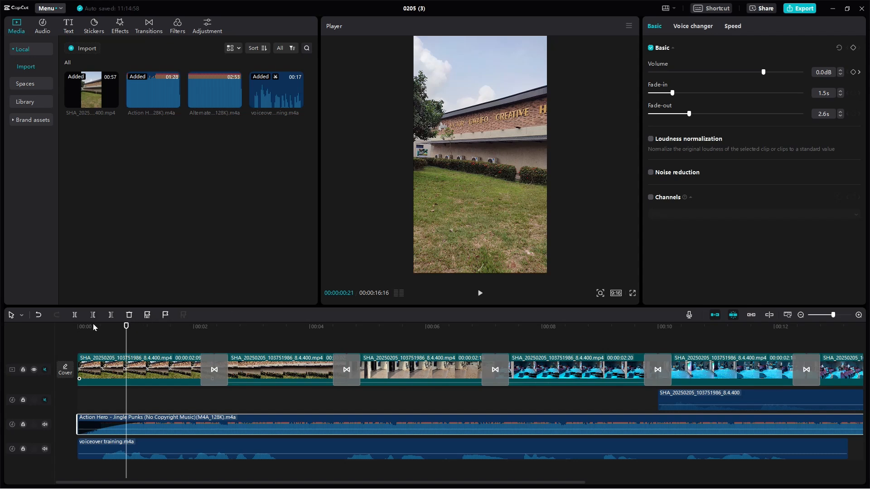
left_click(78, 326)
key("space")
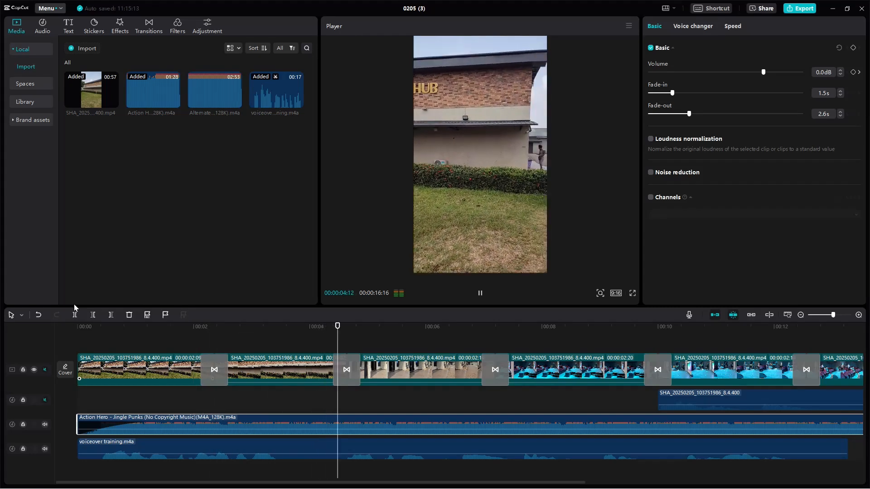
key("space")
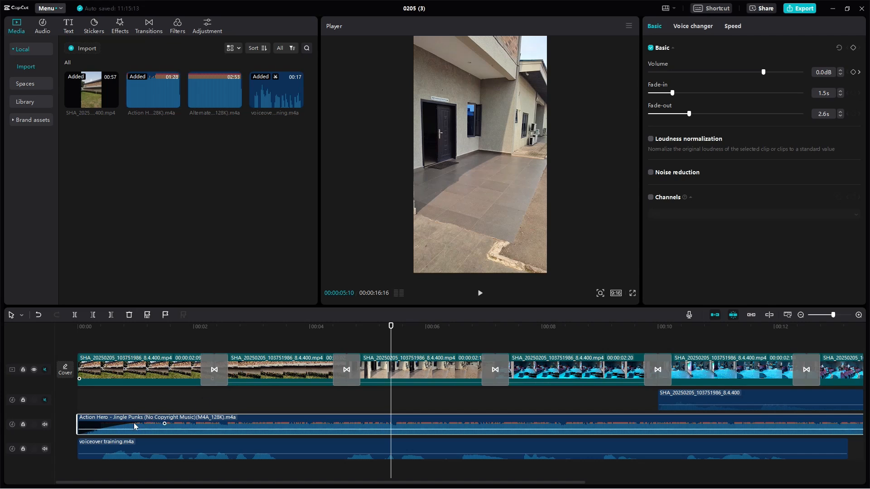
left_click_drag(763, 72, 733, 72)
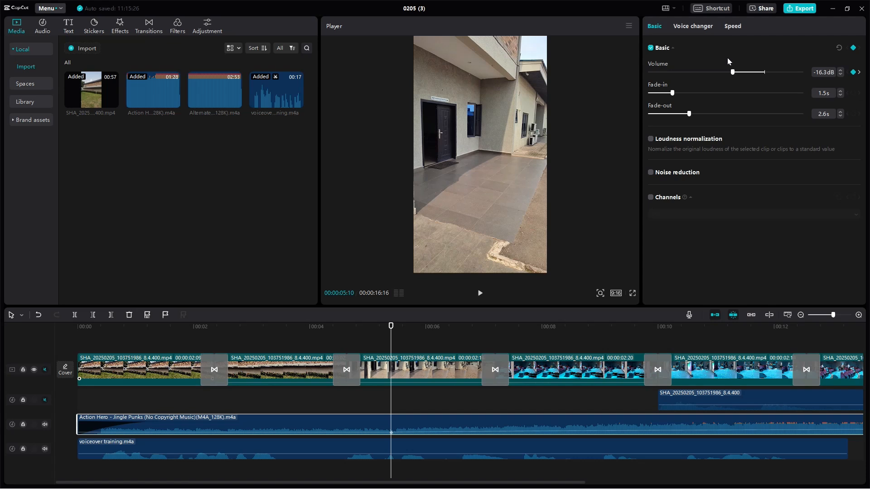
left_click_drag(734, 73, 717, 75)
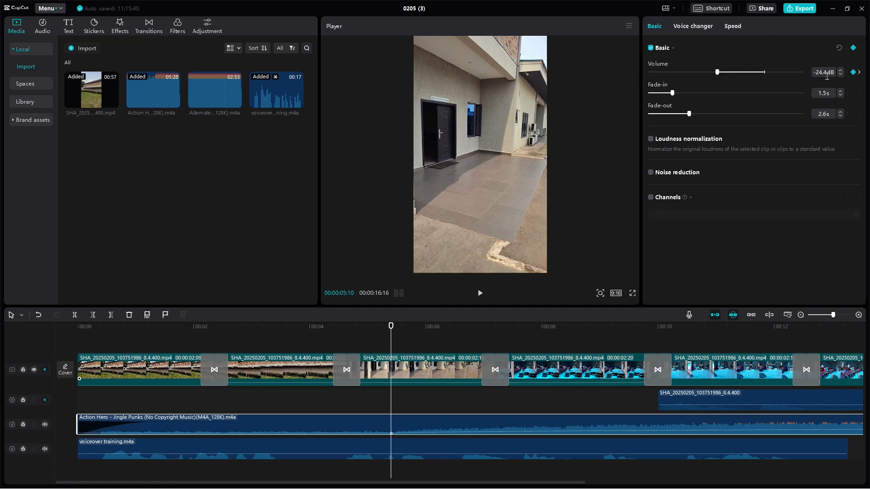
Review the mix from the start and set the music's volume keyframe at 00:00:14:08 to -24.7 dB
left_click_drag(112, 329, 48, 354)
key("space")
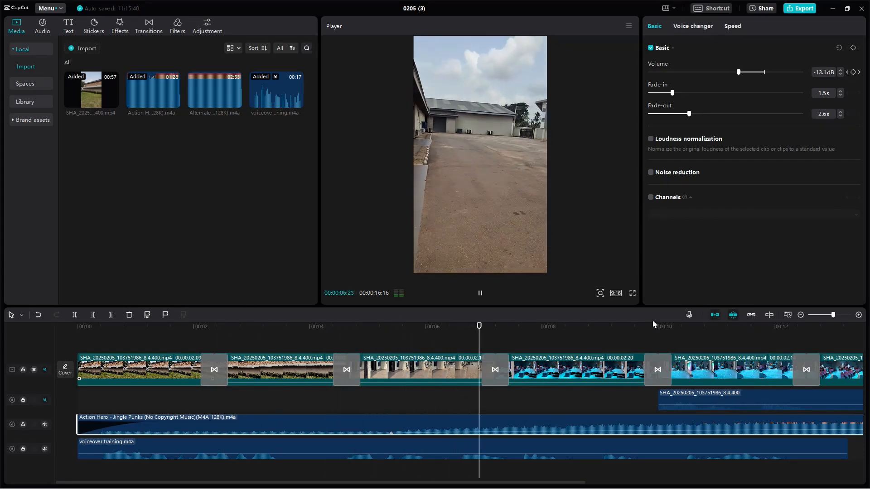
key("space")
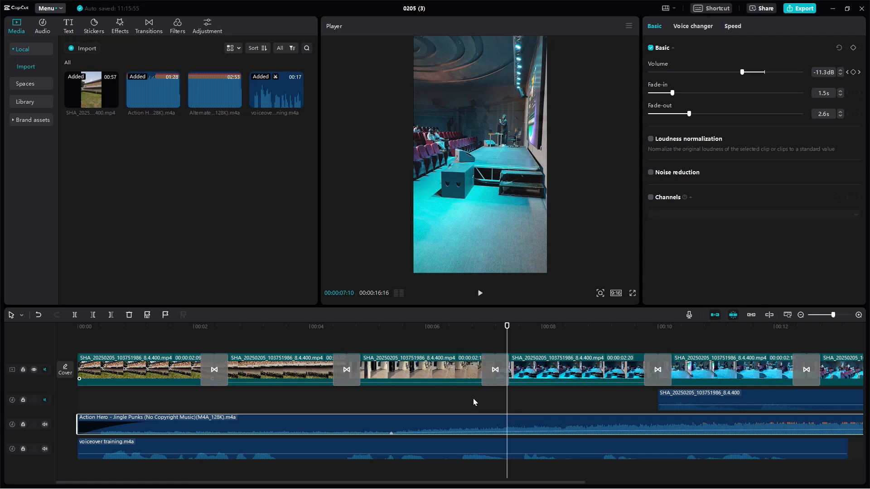
scroll(474, 399, "right", 1)
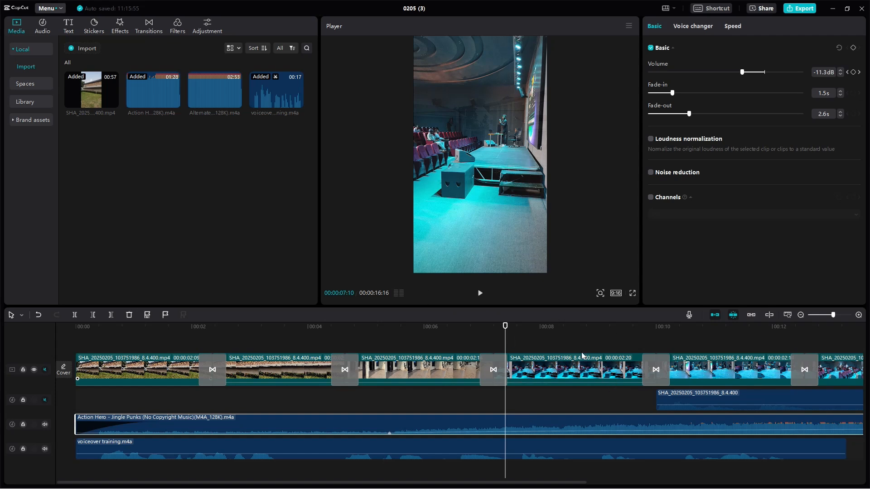
scroll(583, 356, "right", 5)
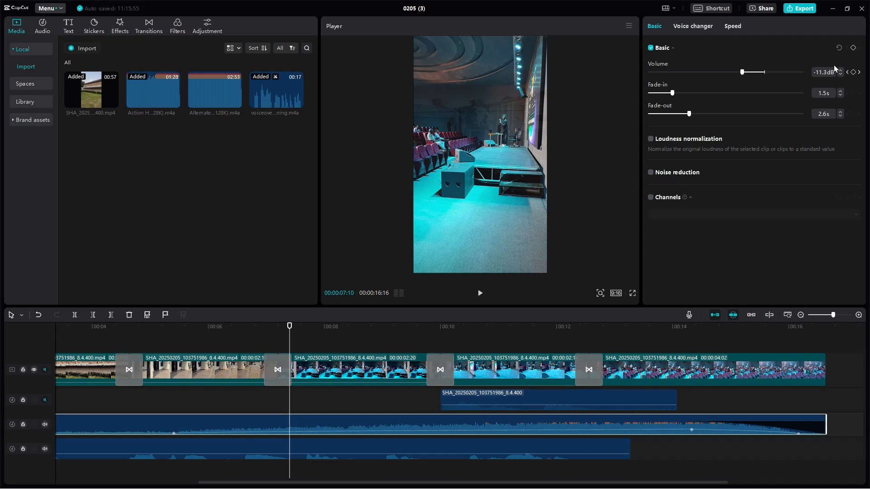
left_click(860, 73)
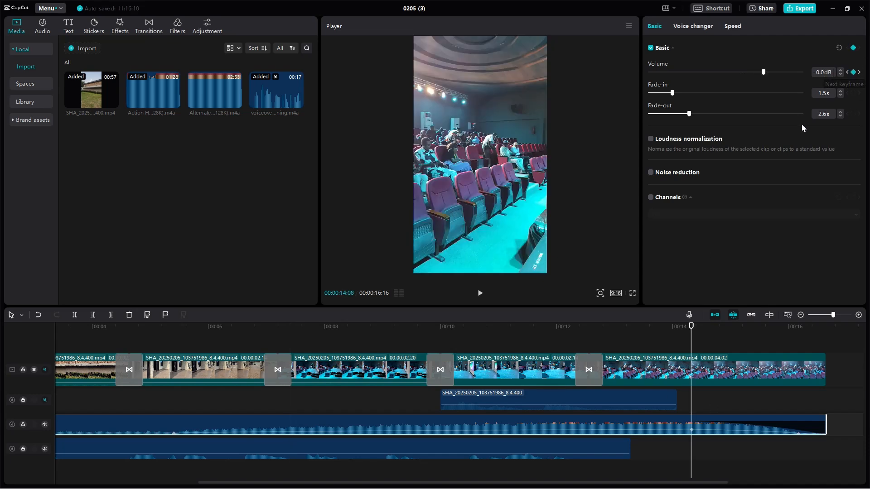
left_click_drag(763, 73, 716, 76)
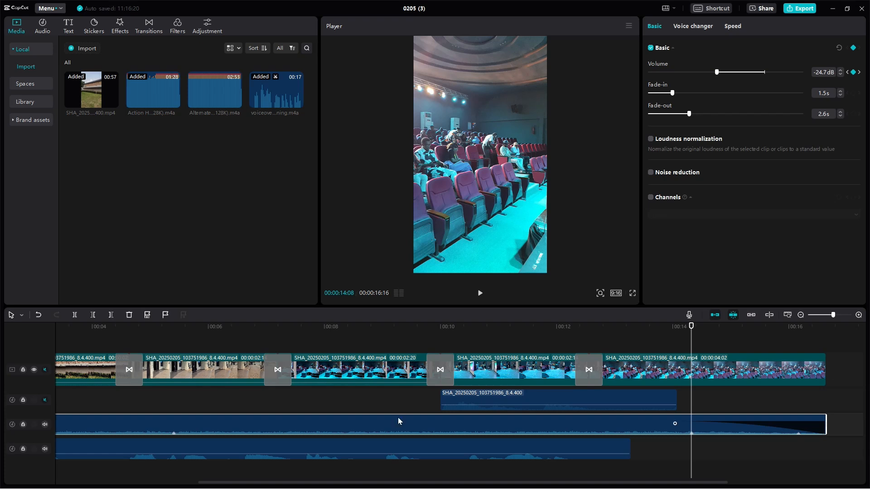
Play the adjusted mix from the start, return the playhead to 00:00 and mute the Action Hero music track
scroll(397, 421, "left", 5)
left_click(82, 340)
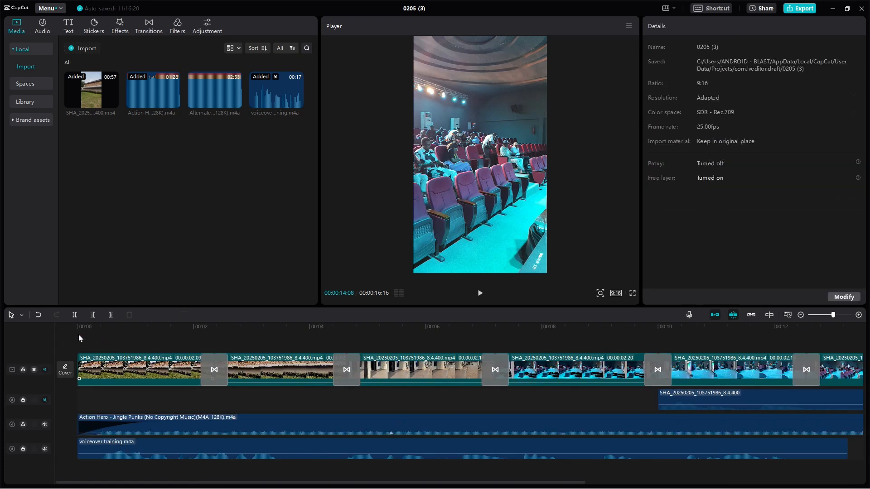
key("space")
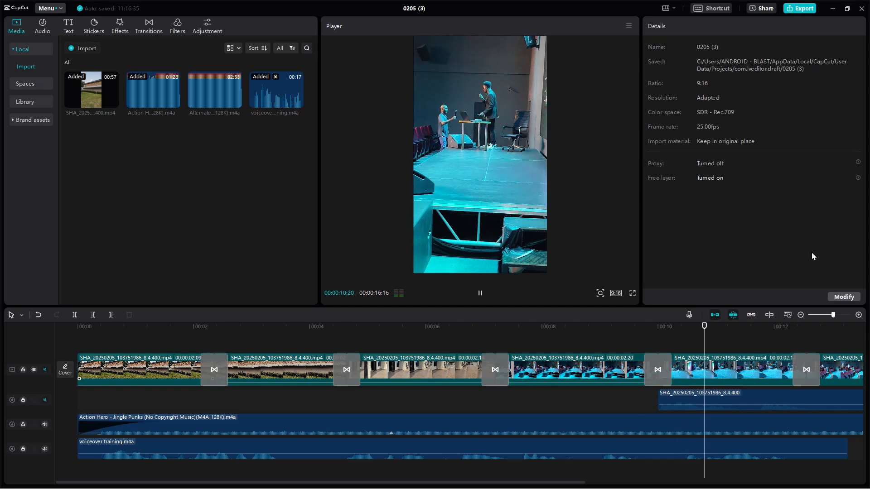
key("space")
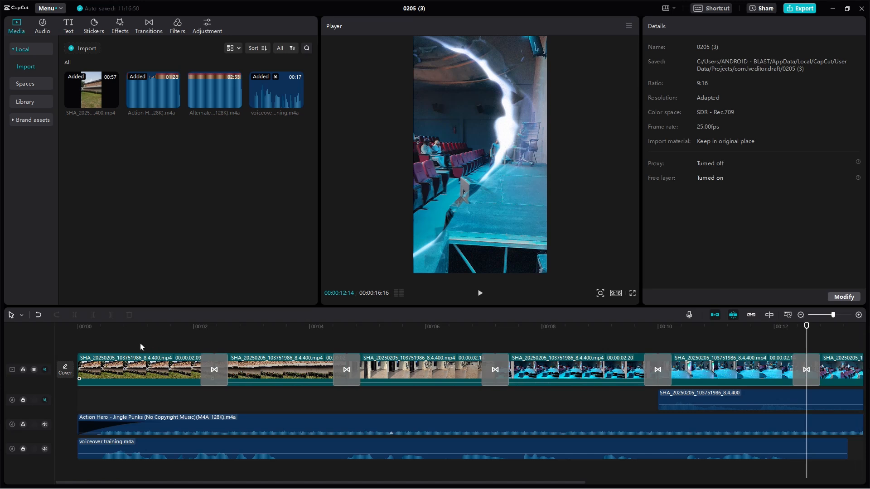
left_click(87, 333)
left_click_drag(88, 335, 78, 334)
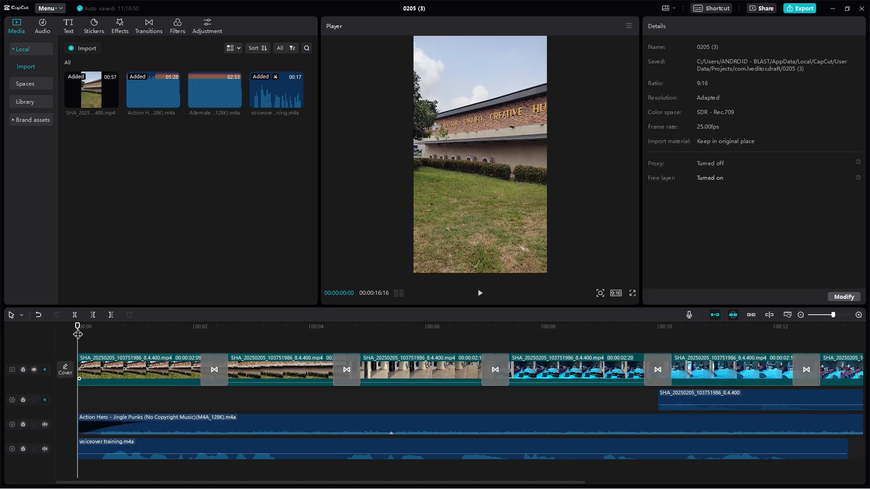
left_click(46, 425)
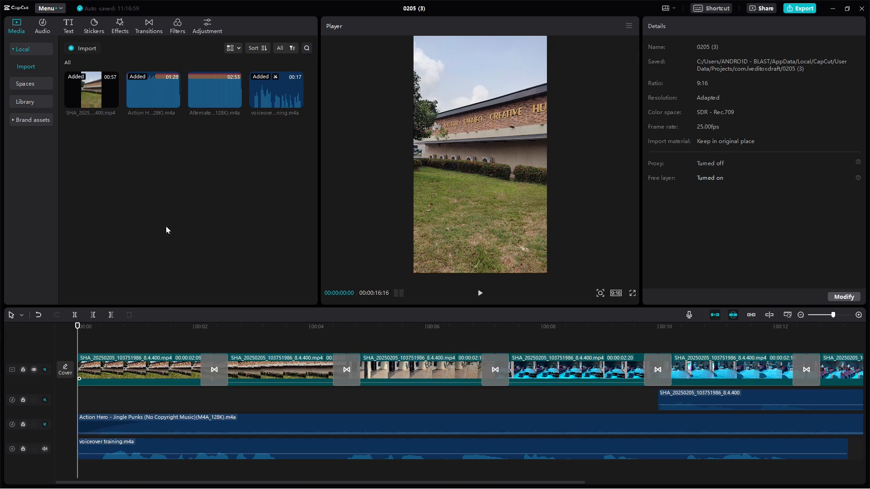
Create English auto captions for the project with the voiceover training.m4a clip selected
left_click(42, 25)
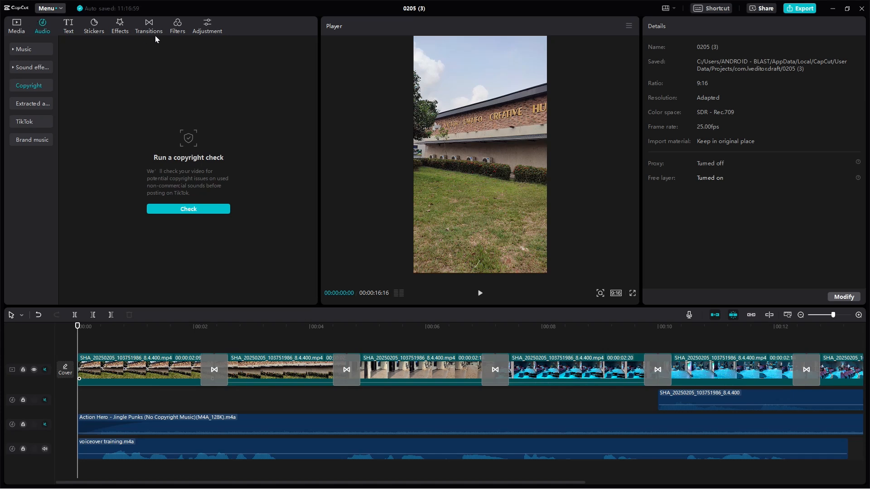
left_click(67, 28)
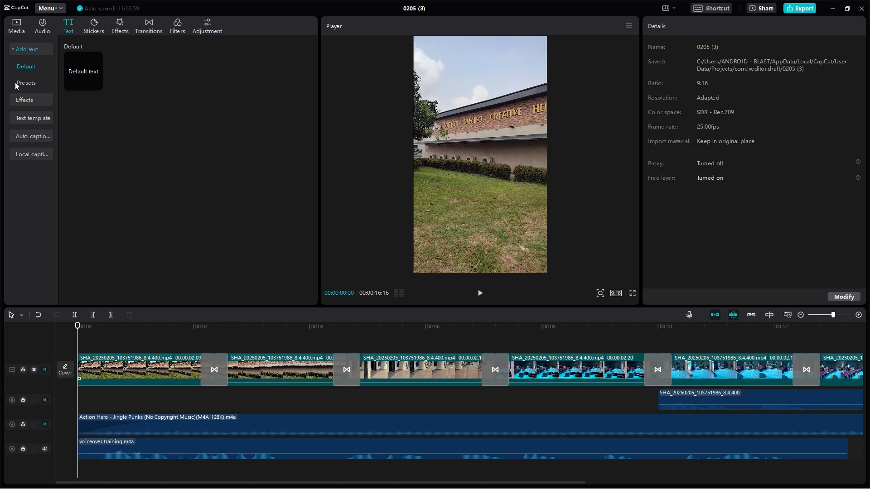
left_click(24, 138)
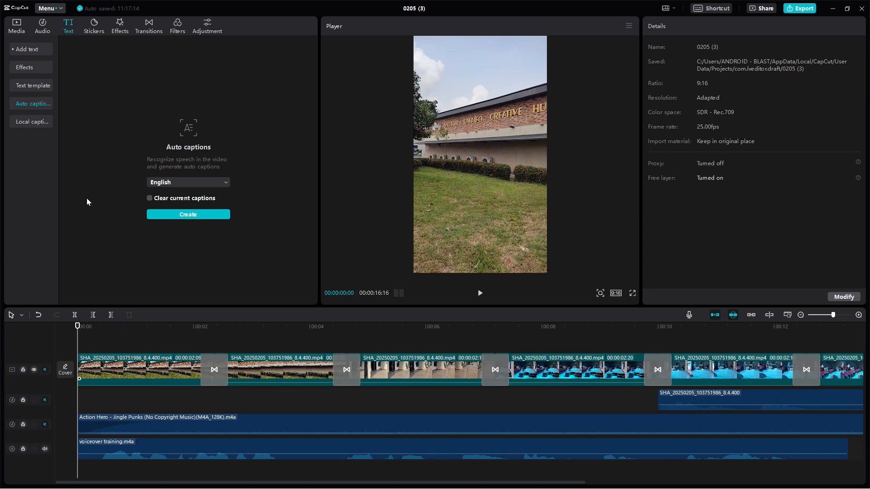
left_click(167, 213)
left_click(98, 444)
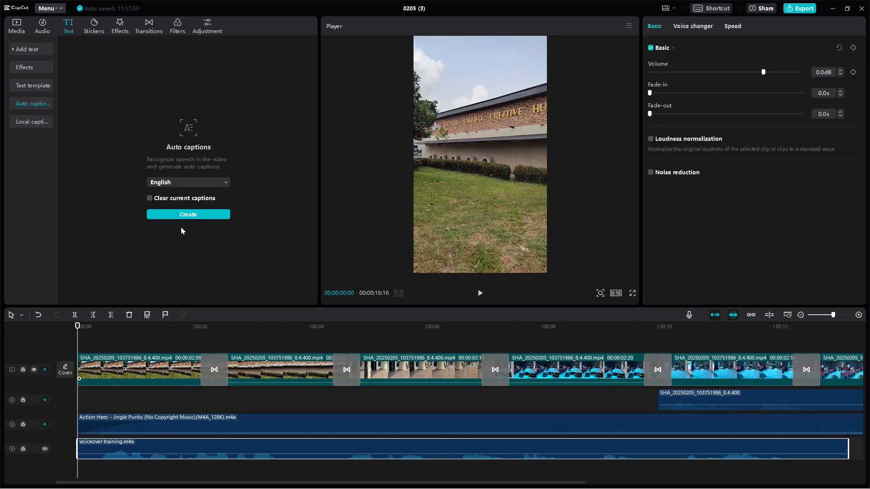
key("super")
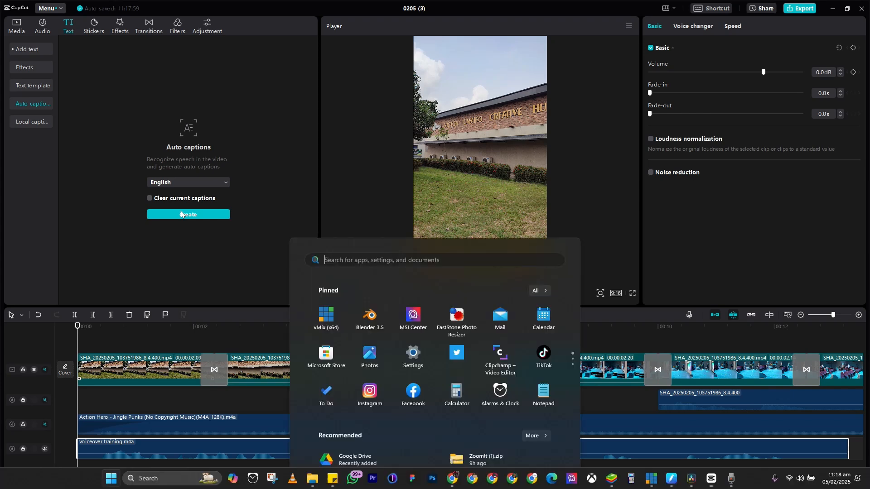
key("super")
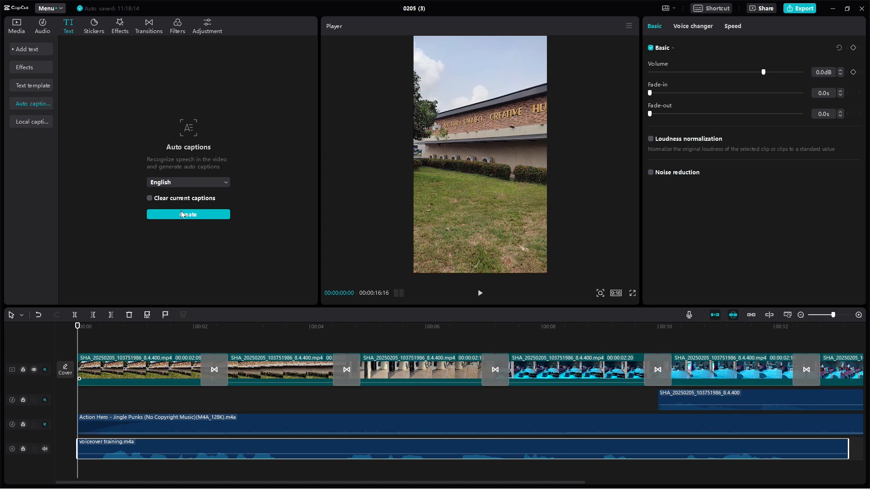
left_click(182, 215)
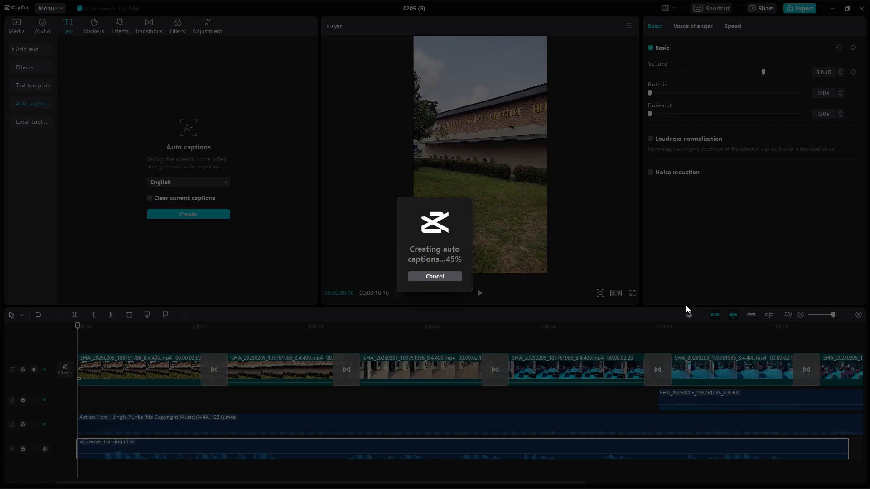
Switch the computer's Wi-Fi connection to the iPhone 14proMax hotspot and return to CapCut
key("super")
left_click(799, 483)
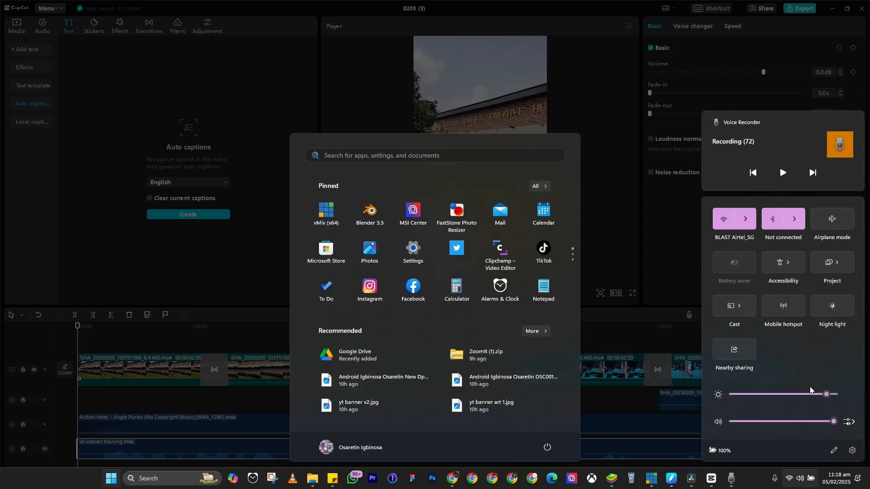
left_click(748, 222)
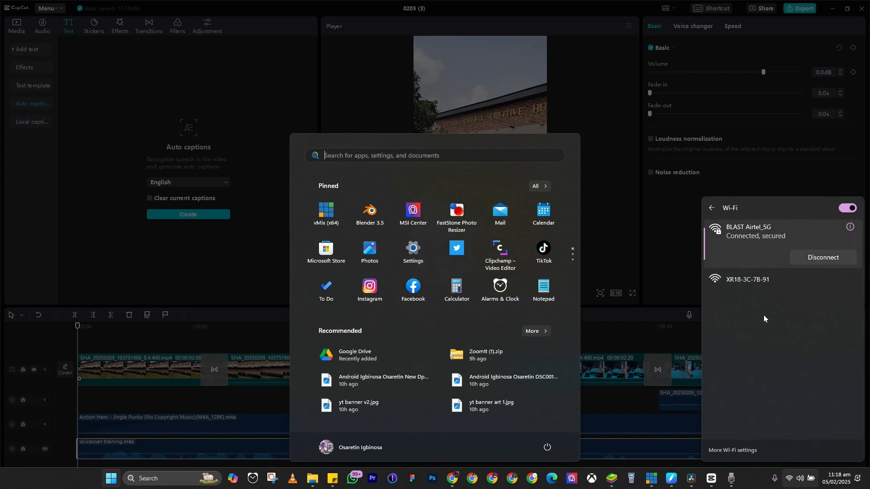
left_click(757, 287)
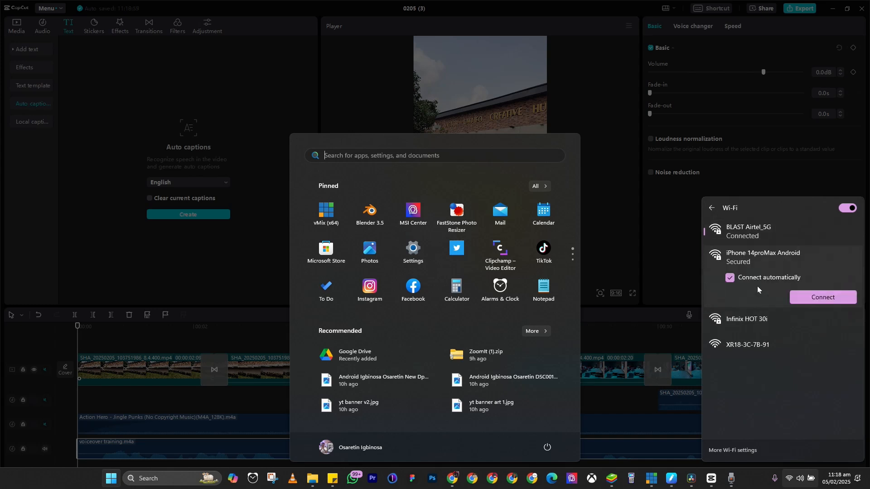
left_click(804, 301)
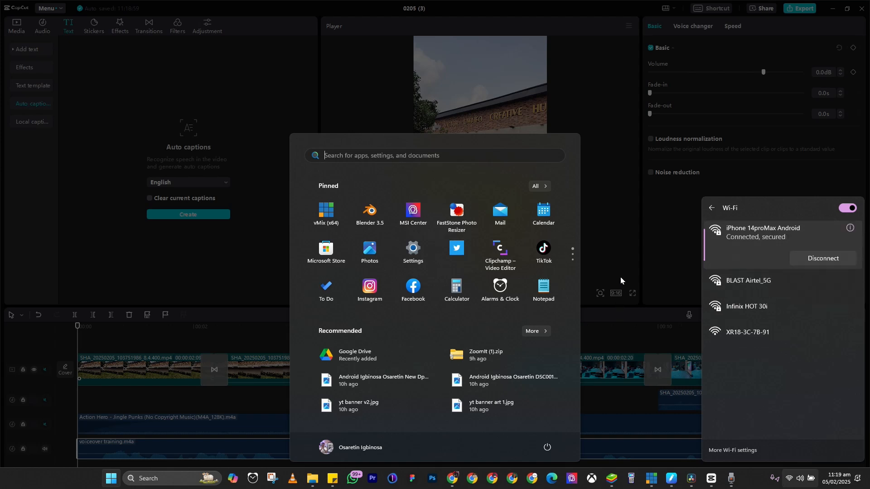
left_click(219, 255)
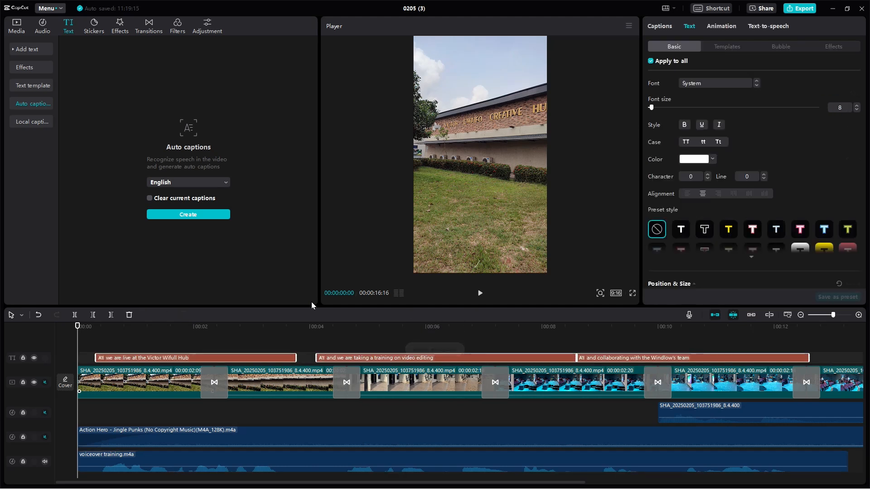
Play the captioned video from the start to about 00:00:11:15 and return the playhead to the beginning
key("space")
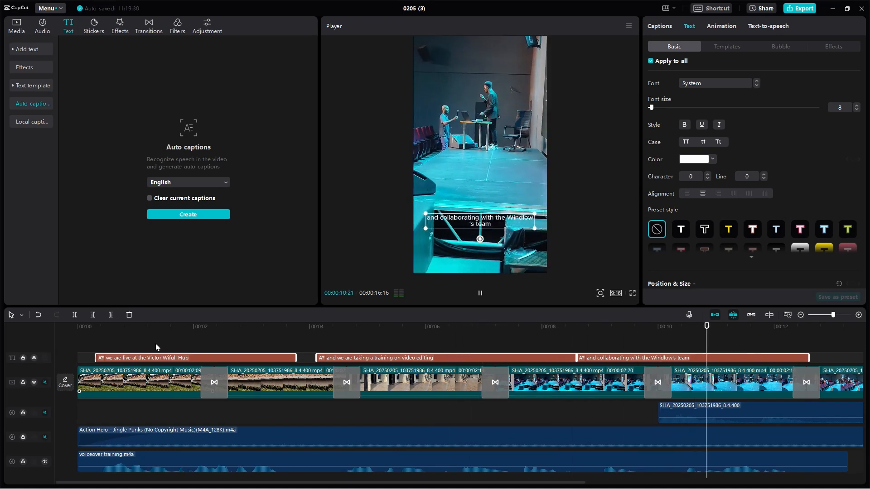
key("space")
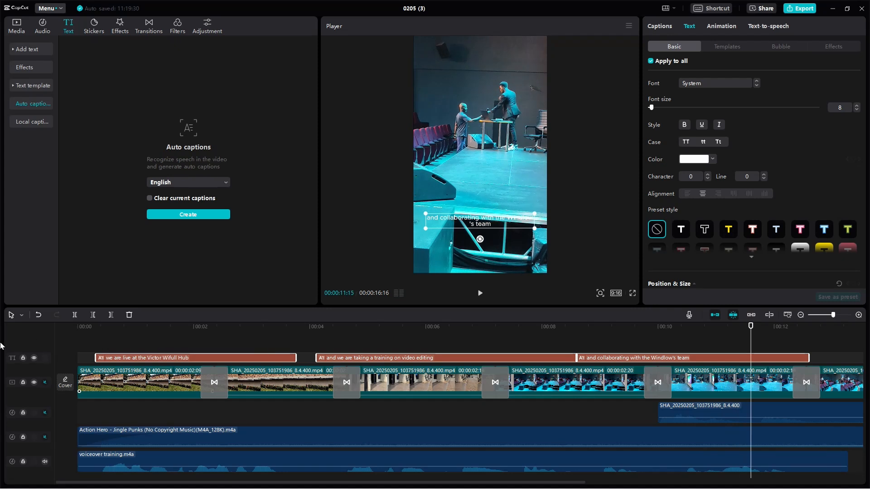
left_click(79, 331)
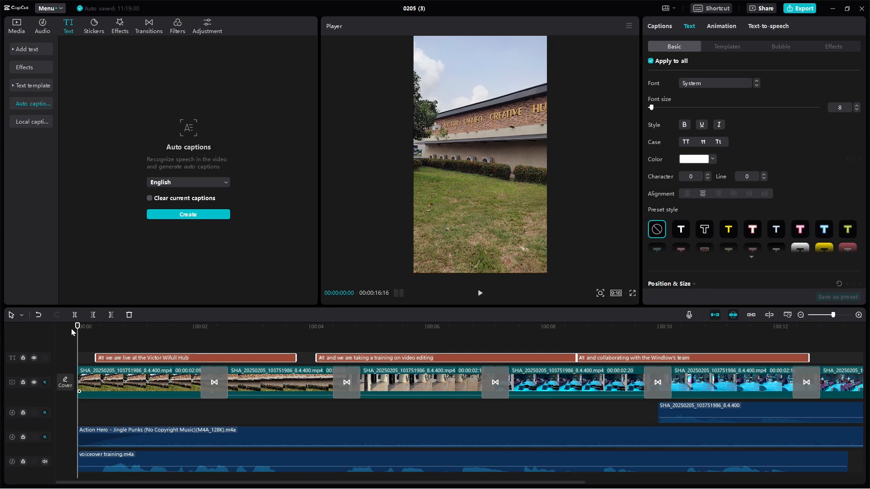
Correct the first caption's text to "we are live at the Victor Uwaifo Hub"
left_click(130, 359)
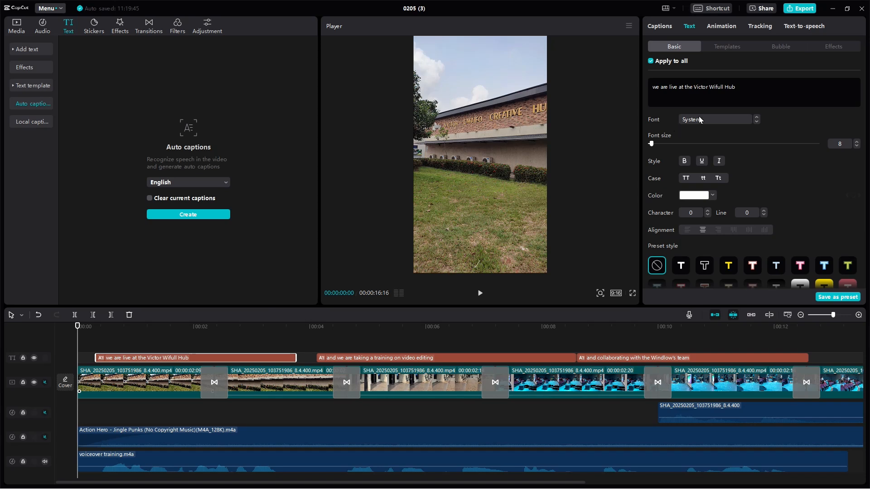
left_click(719, 93)
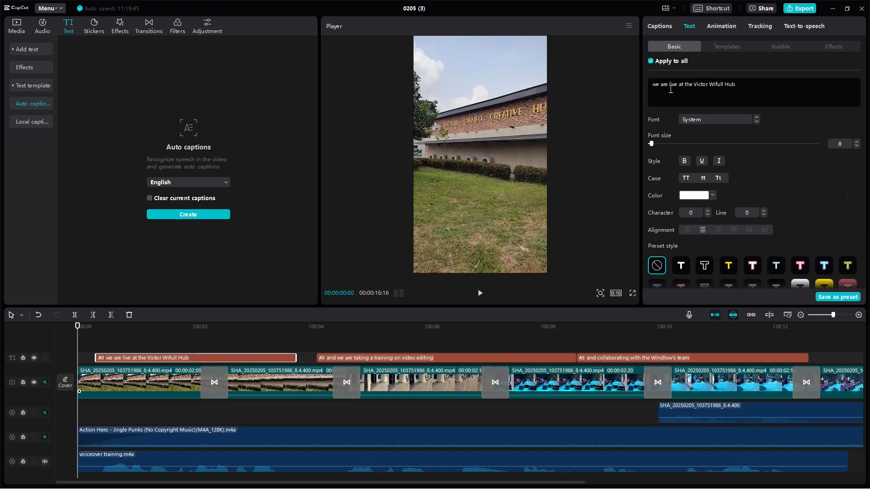
double_click(717, 85)
type("Owaifo")
key("BackSpace")
type("U")
Check the second caption's text, and correct the third caption to "and collaborating with the WINLOS Team"
left_click(326, 331)
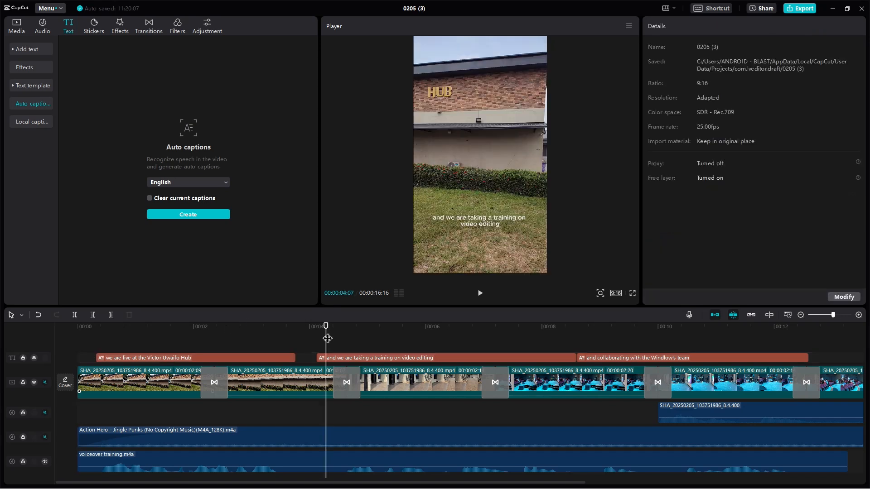
left_click(360, 359)
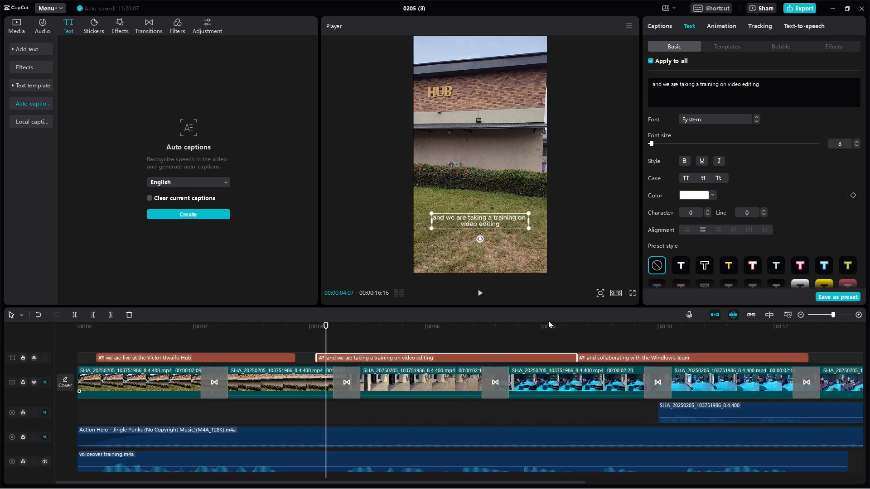
left_click_drag(581, 327, 602, 335)
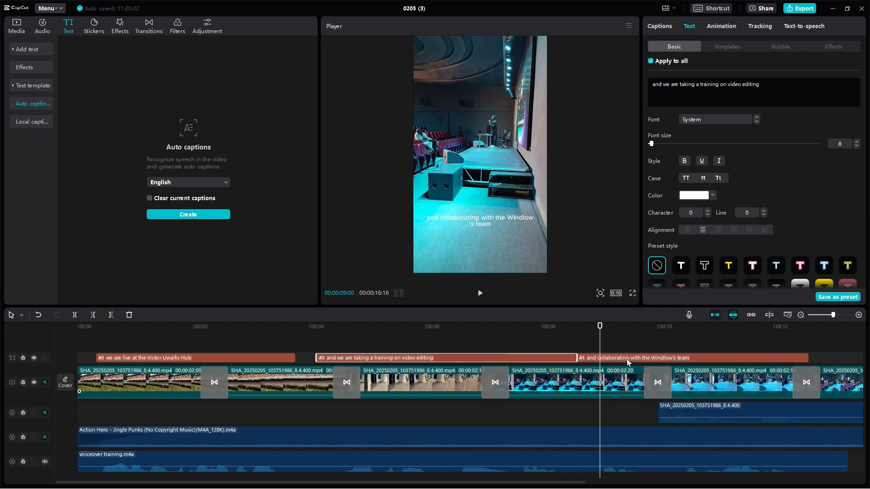
left_click(613, 359)
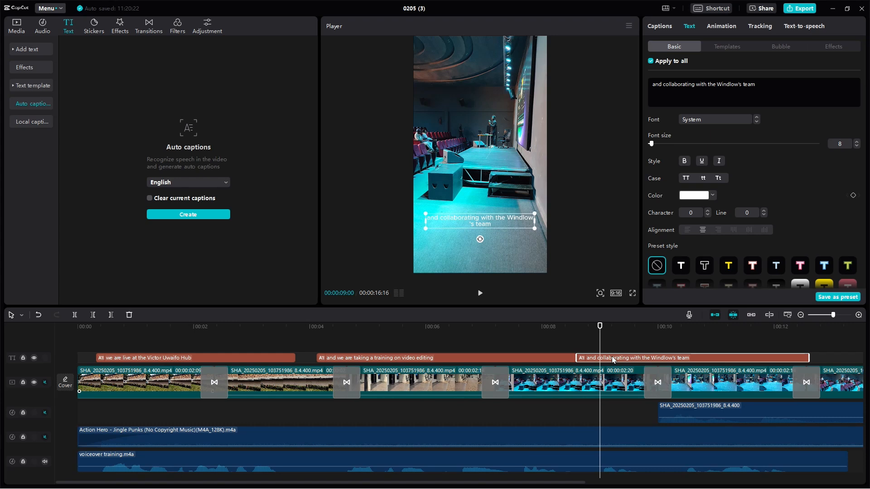
left_click(744, 86)
key("BackSpace")
key("BackSpace")
key("BackSpace")
key("BackSpace")
key("BackSpace")
key("BackSpace")
type("LOS")
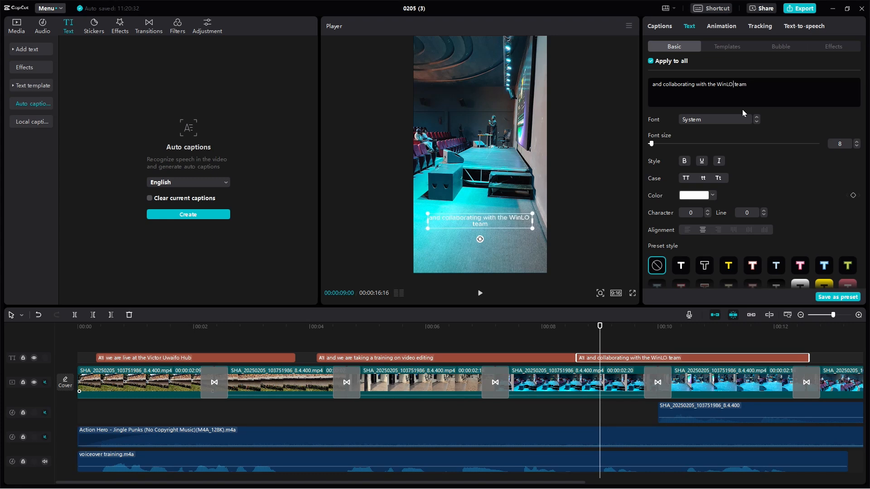
key("BackSpace")
key("BackSpace")
key("BackSpace")
key("BackSpace")
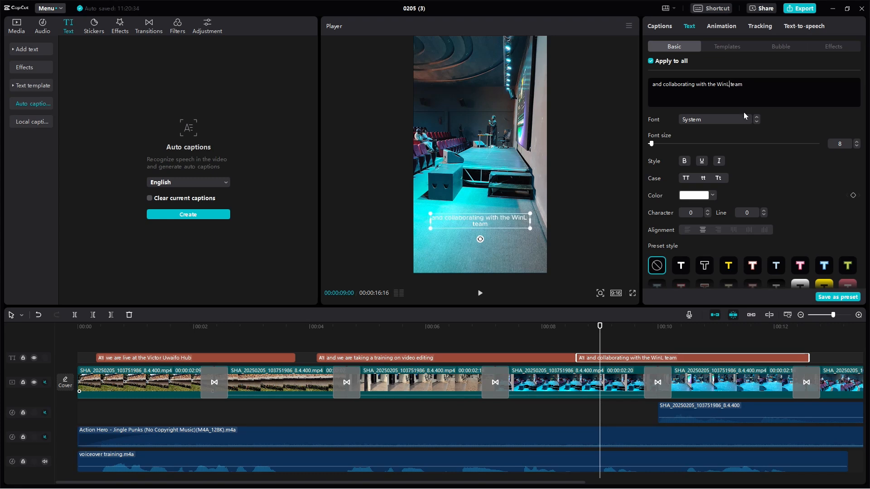
key("BackSpace")
type("INLOS")
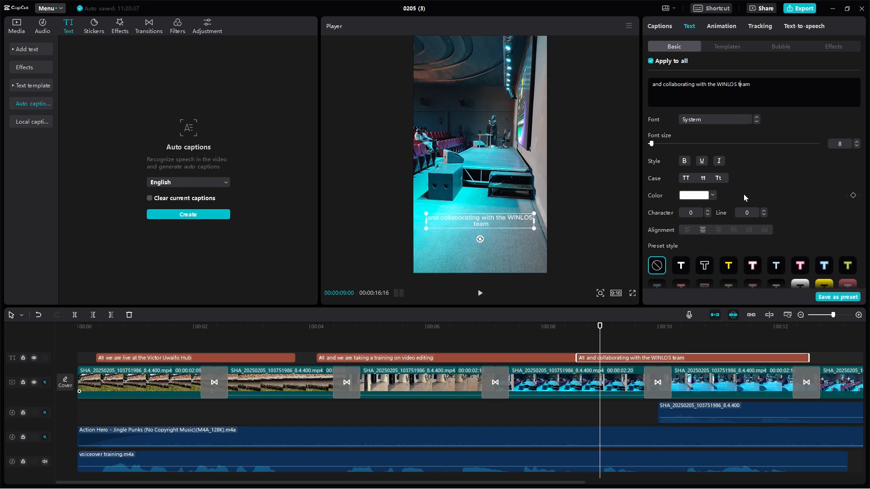
key("BackSpace")
type("T")
Try the white and then the yellow black-outlined preset style on all captions, previewing the first one at 00:00:01:10
scroll(755, 229, "down", 4)
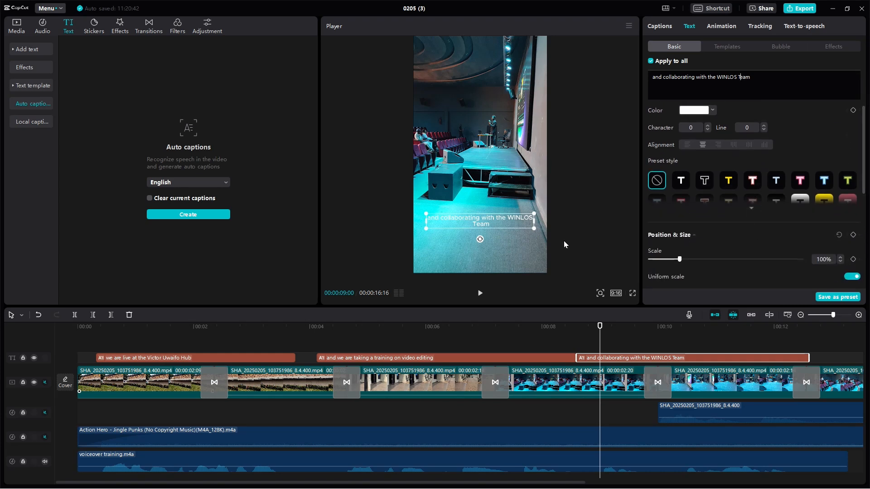
left_click(158, 334)
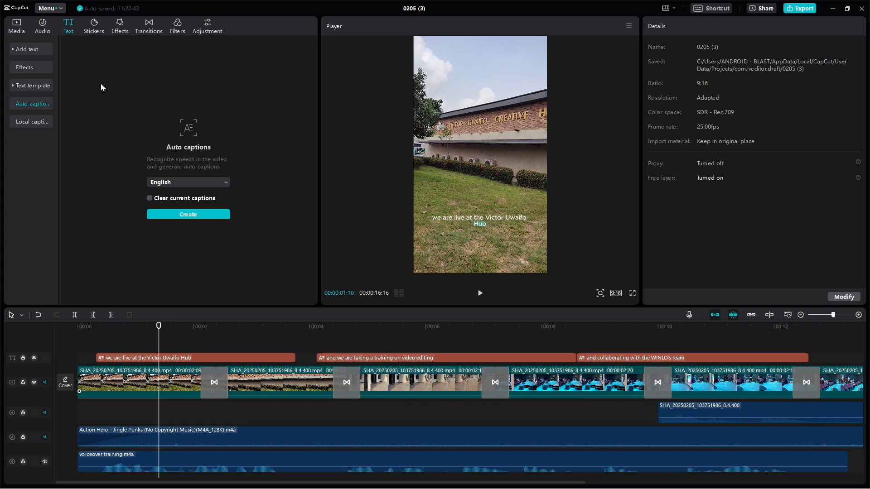
left_click(31, 84)
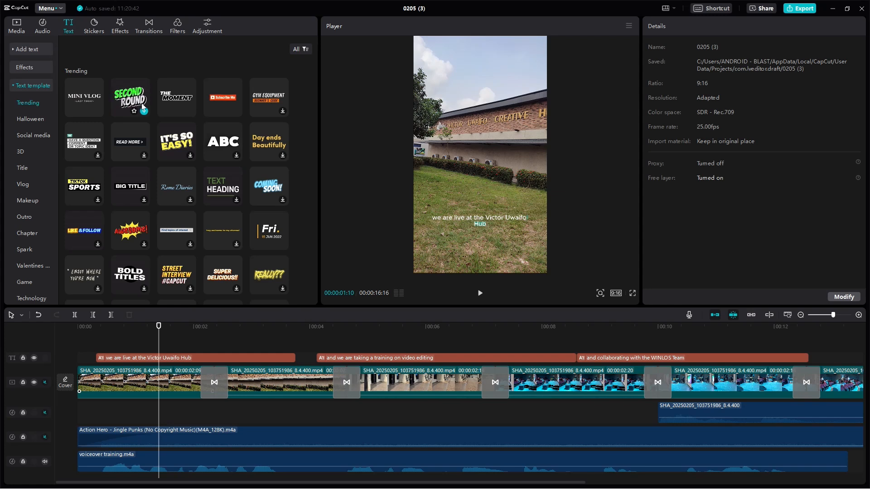
left_click(177, 358)
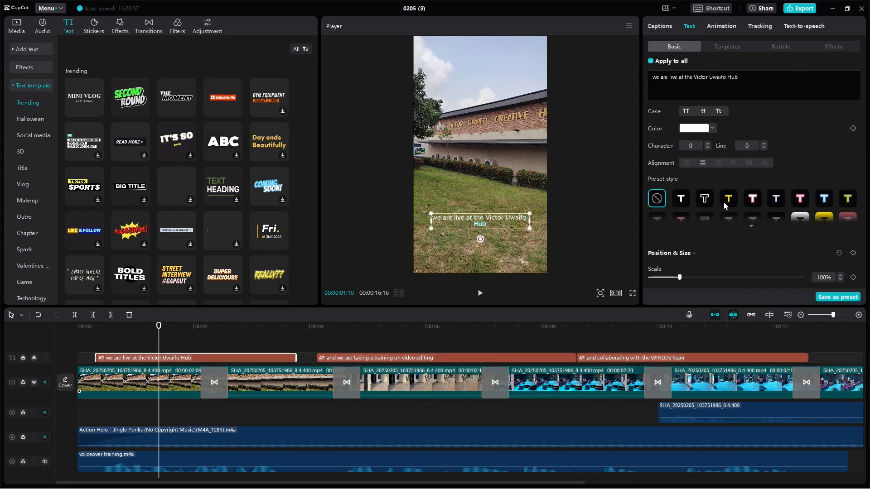
left_click(683, 198)
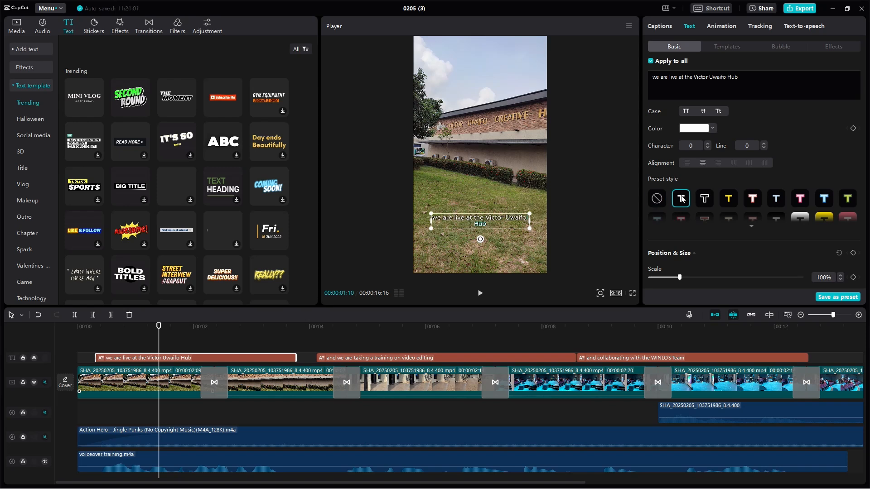
left_click(727, 199)
scroll(727, 200, "down", 5)
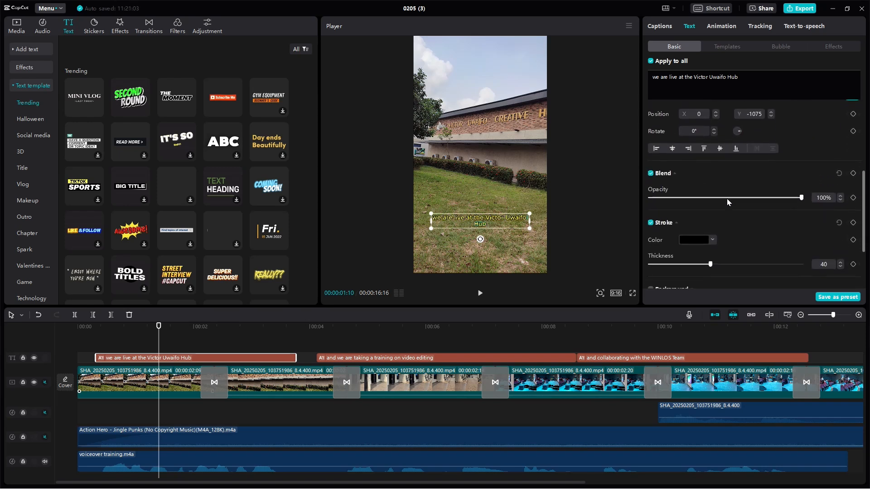
scroll(727, 199, "up", 5)
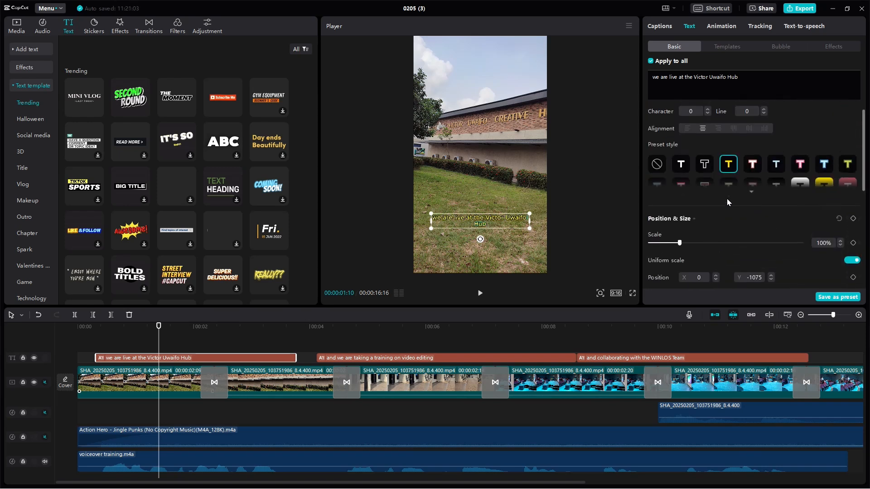
Try several caption templates and apply the bold white one-word "THE" template to all captions
left_click(717, 45)
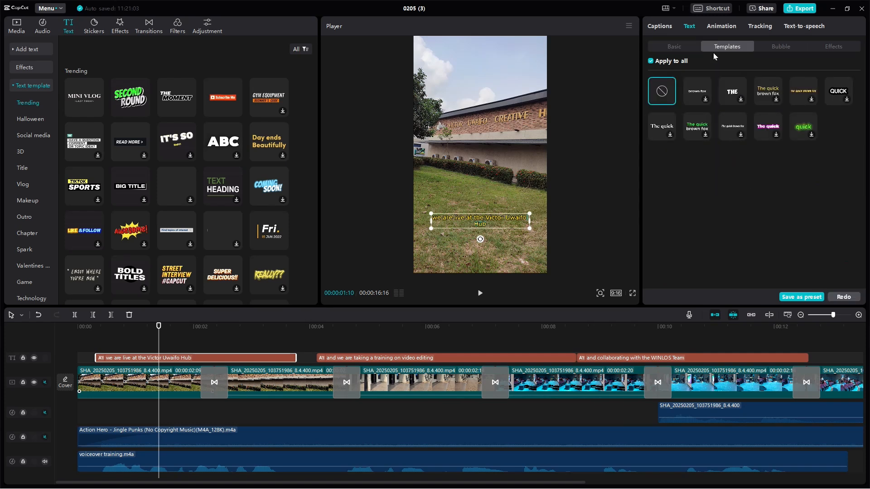
left_click(707, 100)
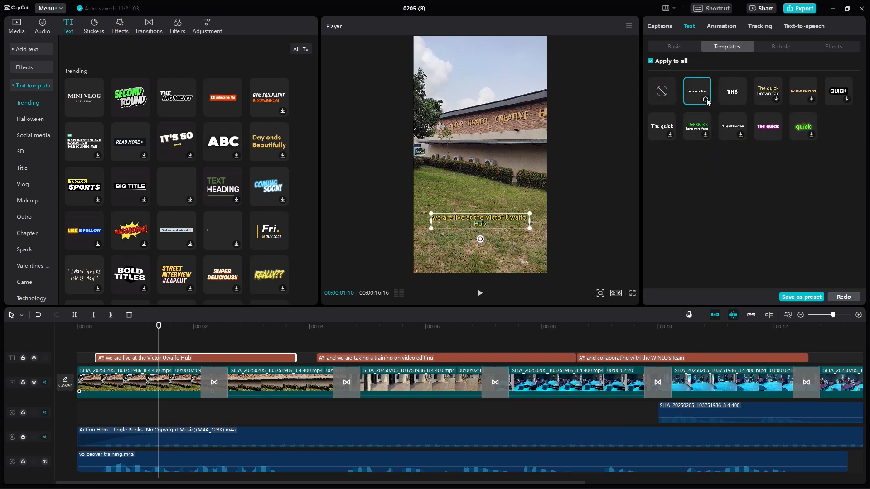
left_click(741, 102)
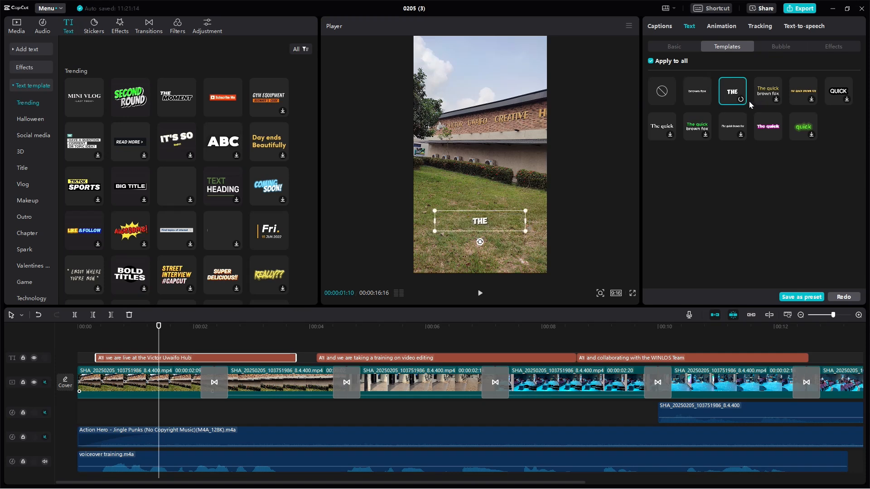
left_click(777, 101)
left_click(706, 136)
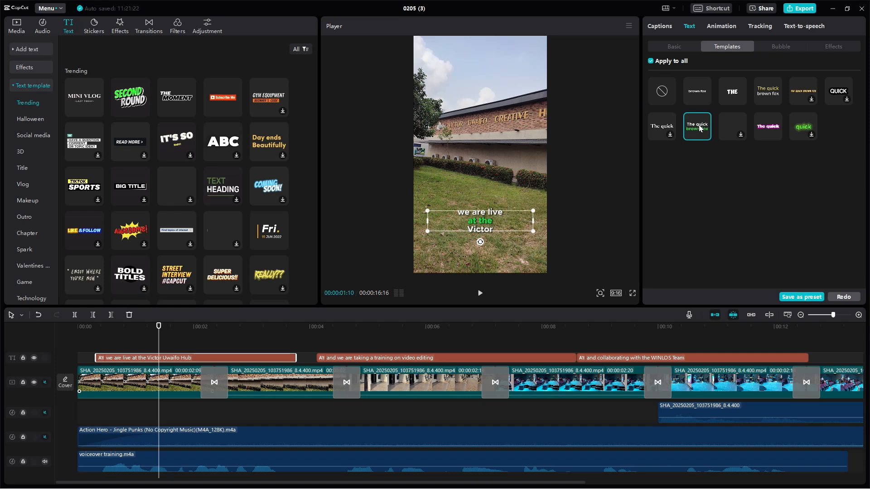
left_click_drag(143, 331, 175, 352)
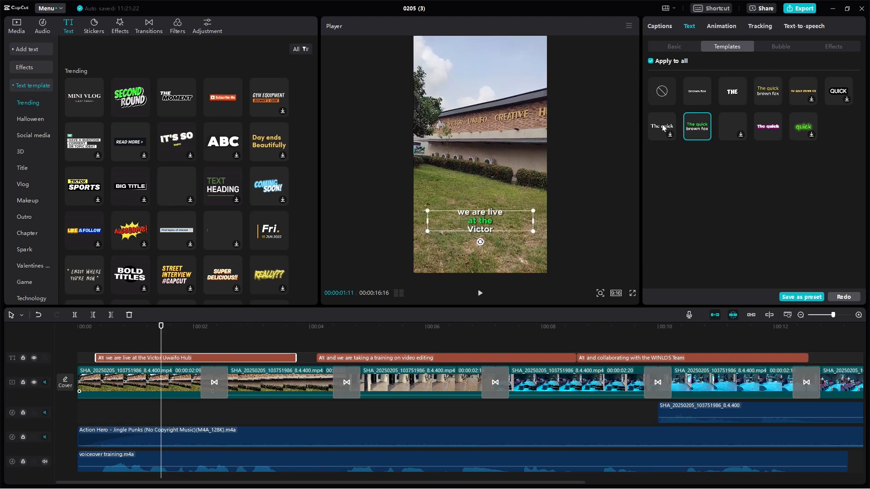
left_click(795, 94)
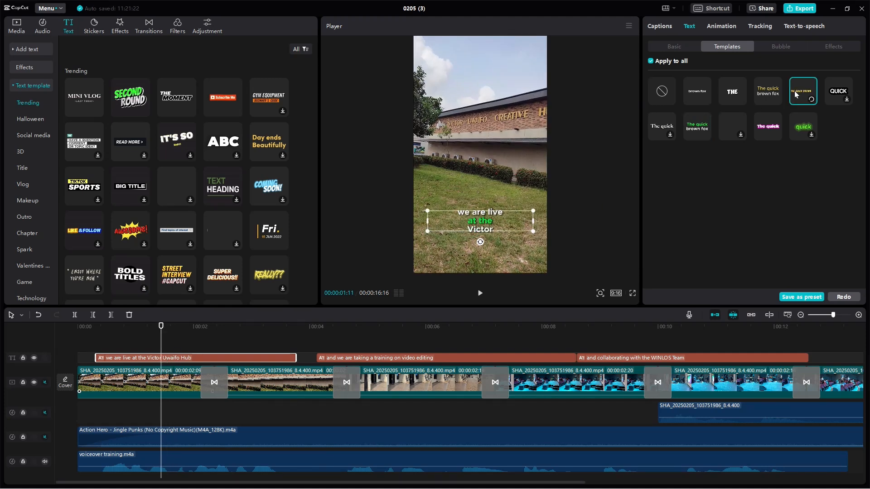
left_click(772, 95)
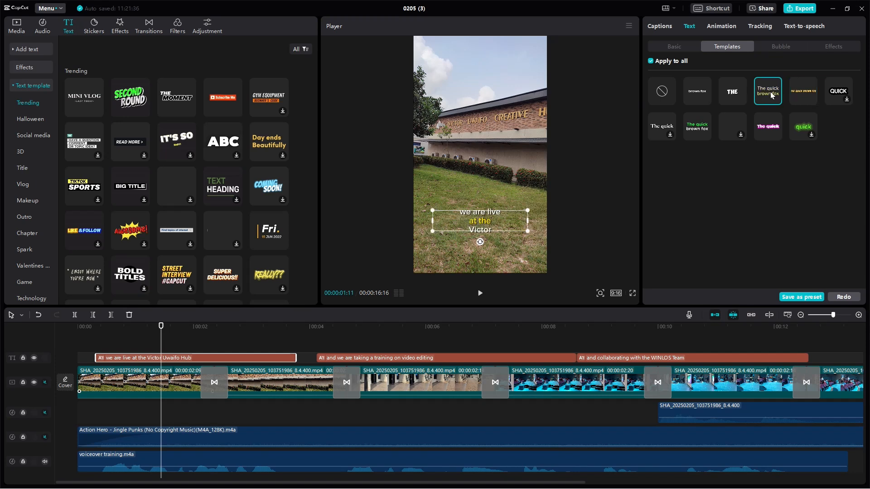
left_click(733, 94)
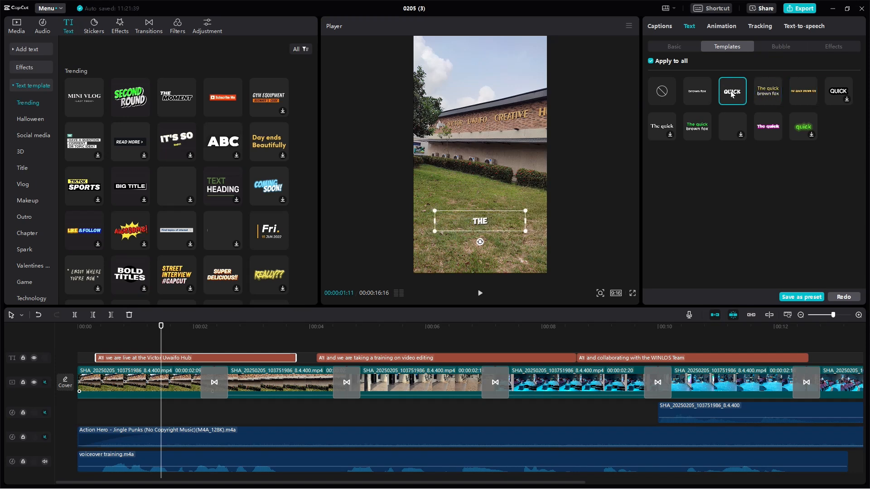
Play the video from near the start to review the captions with the one-word template
left_click(132, 330)
left_click(85, 328)
key("space")
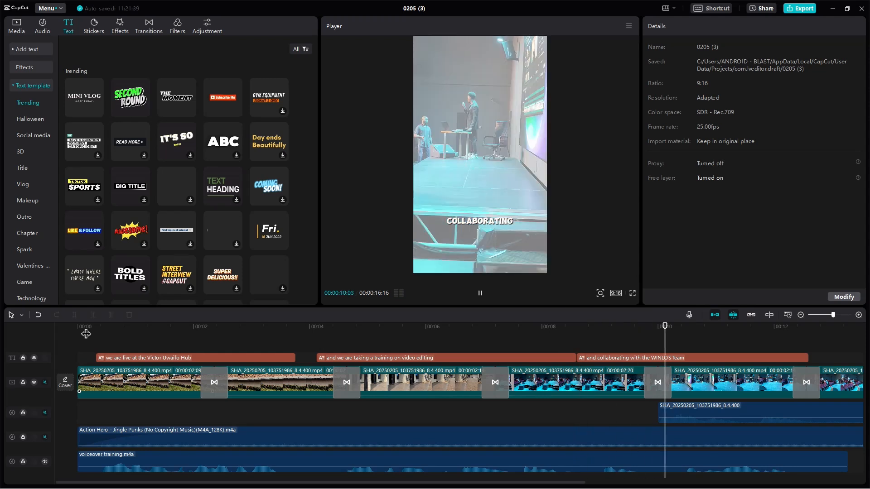
Enlarge all captions until the text box slightly exceeds the video's width, and check the second caption at 00:00:05:06
left_click(185, 329)
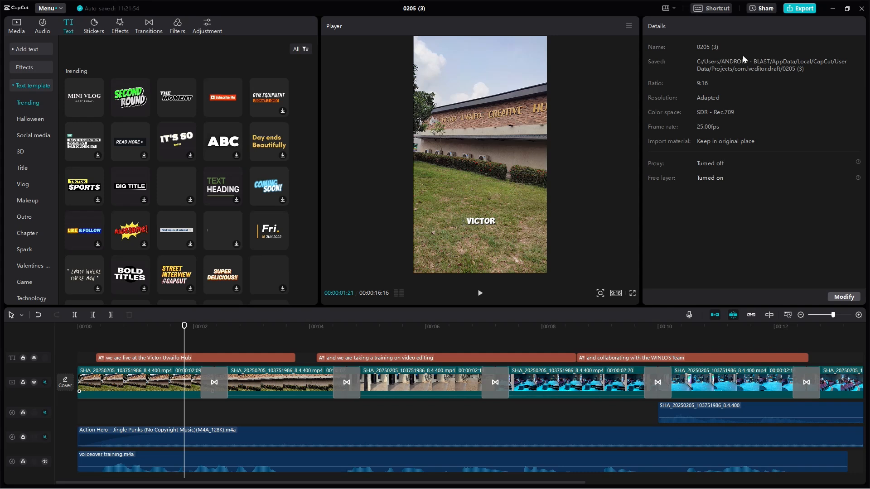
left_click(184, 358)
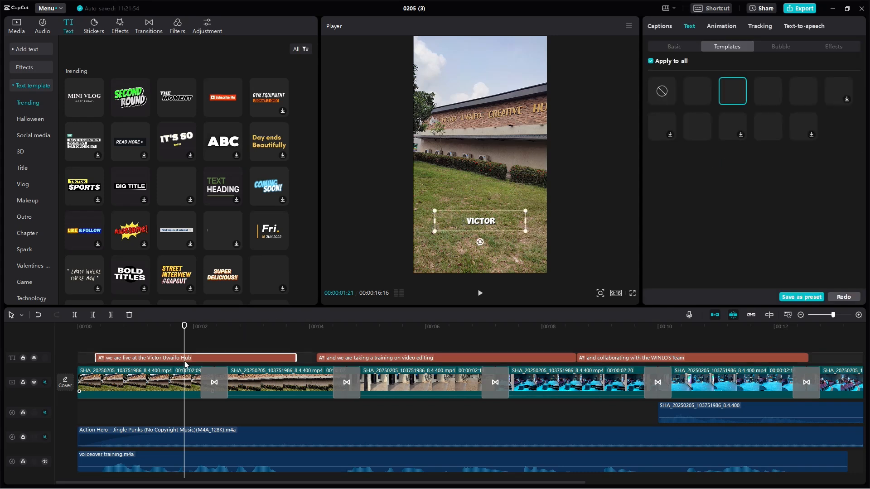
left_click_drag(435, 231, 398, 265)
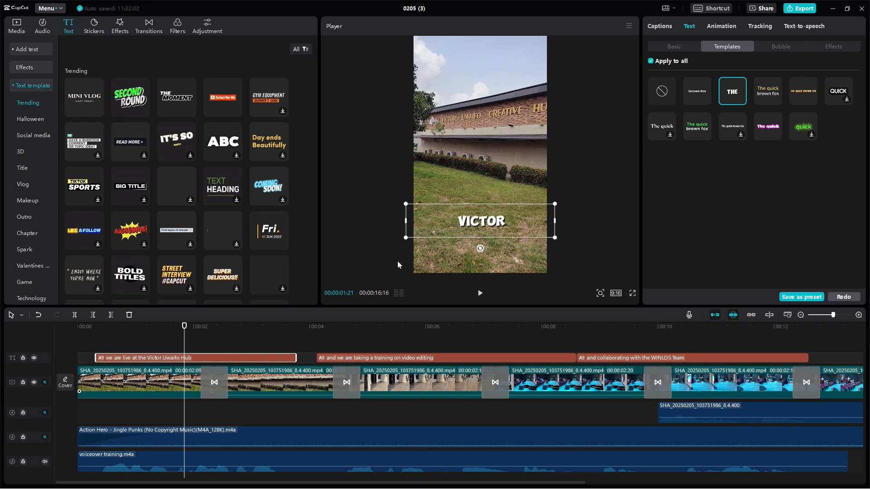
left_click(383, 332)
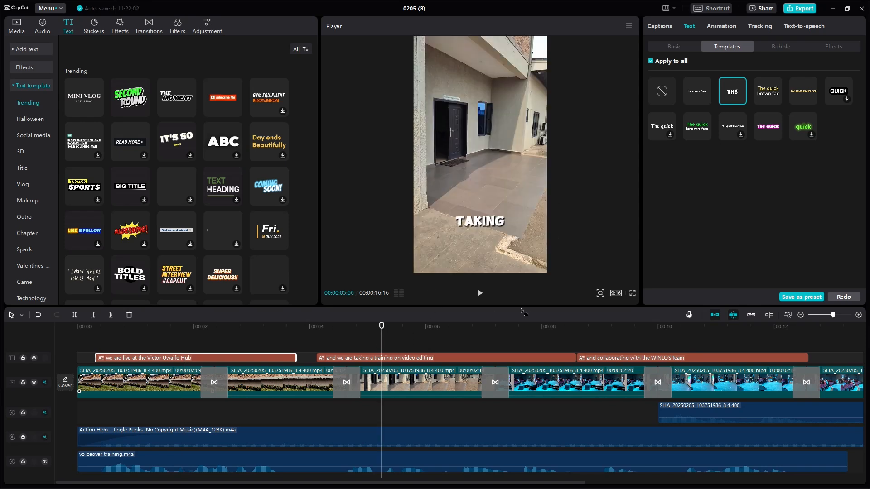
Play the video with the enlarged captions from the start and pause at 00:00:13:02
left_click_drag(151, 331, 88, 328)
left_click(76, 329)
key("space")
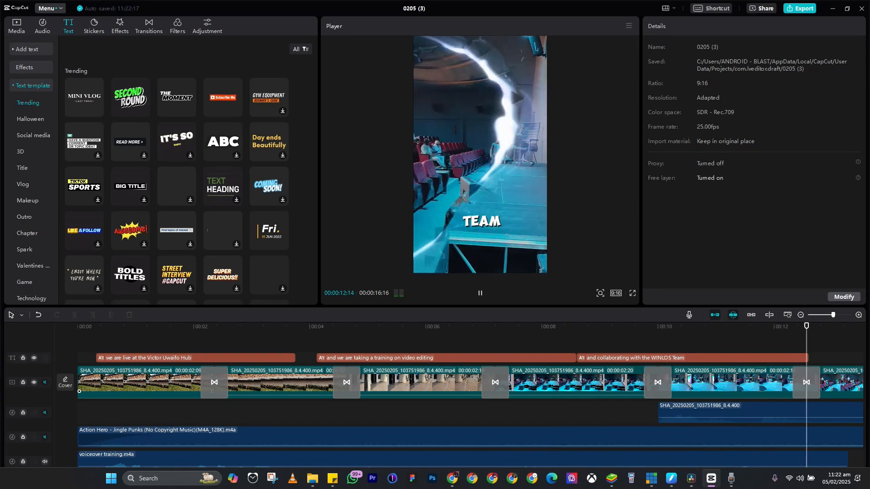
key("space")
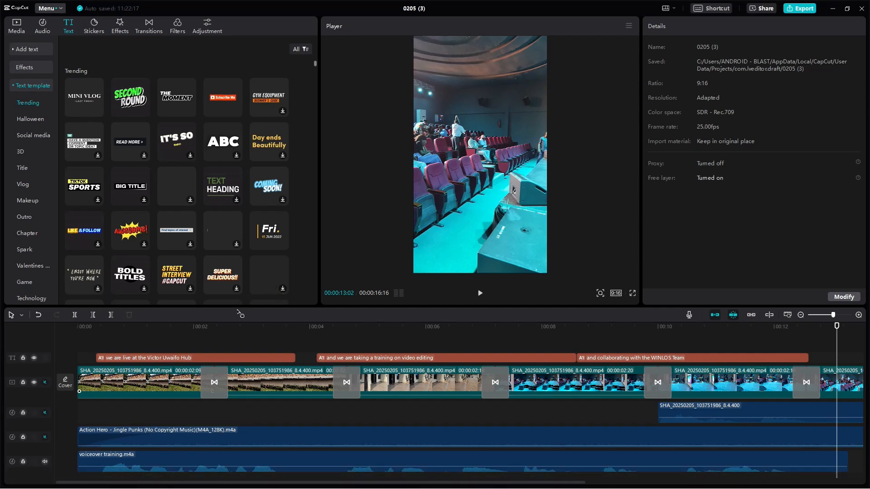
Look through the first clip's video properties, and play the captioned video from about 00:00:05, pausing at 00:00:07:21
left_click(175, 384)
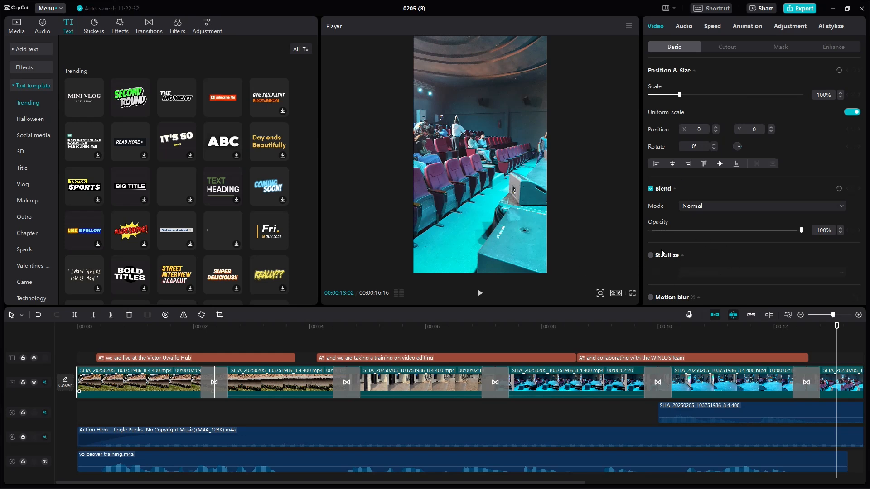
scroll(662, 253, "down", 3)
left_click_drag(87, 327, 399, 330)
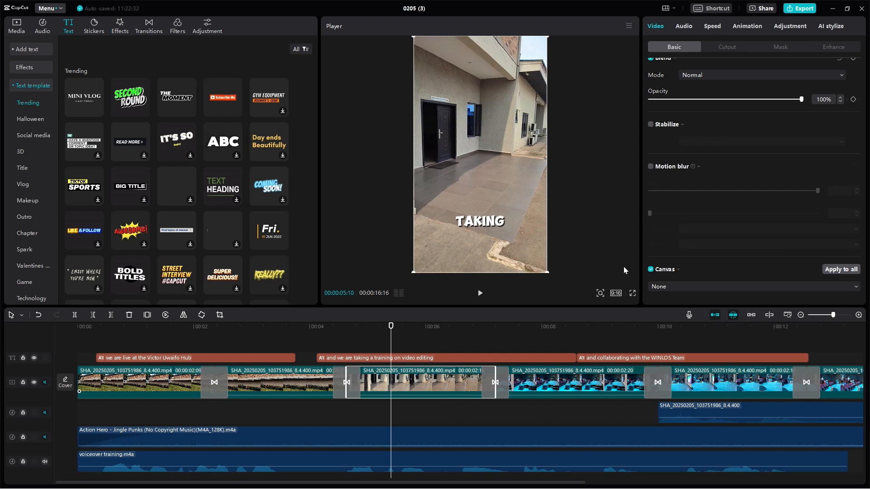
left_click(360, 327)
key("space")
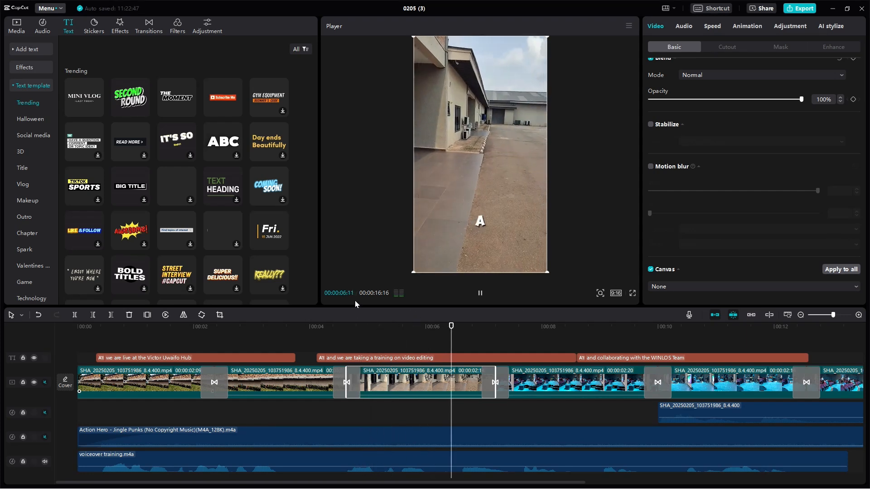
key("space")
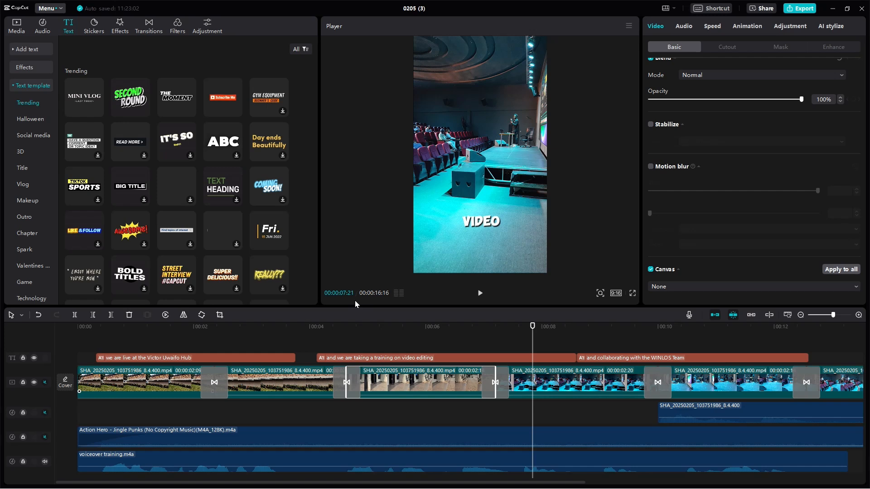
Check the computer's Wi-Fi connection in the Windows quick settings, and return to the editor
key("super")
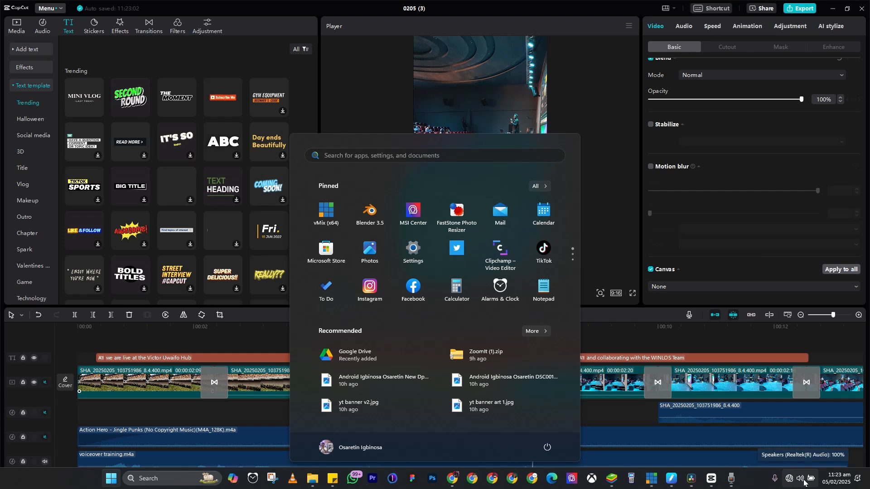
left_click(805, 484)
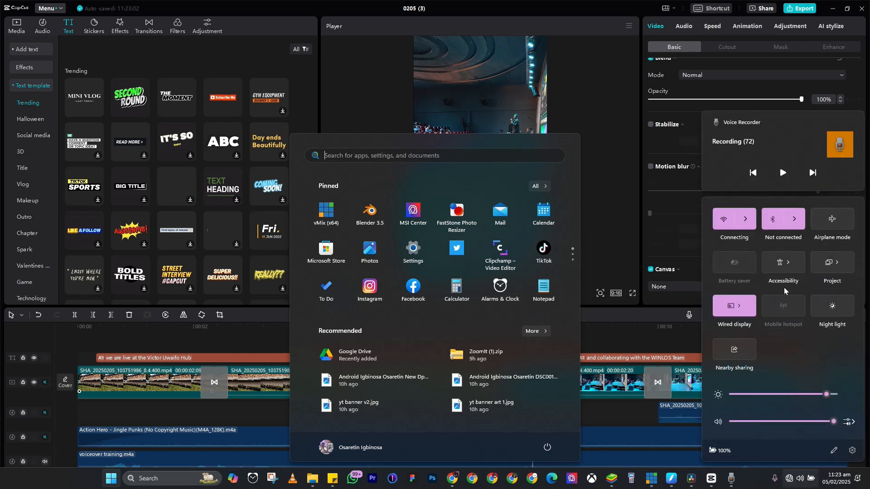
left_click(742, 220)
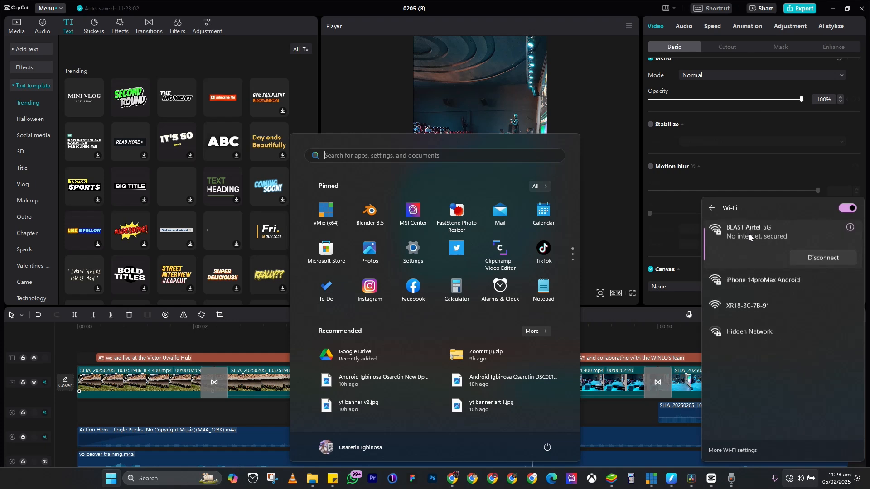
left_click(614, 248)
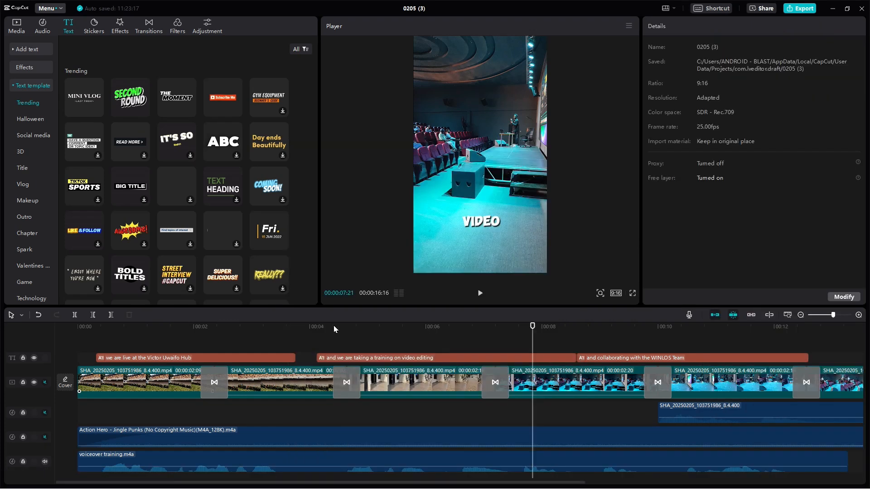
Set the Windows display projection mode to Extend
key("super")
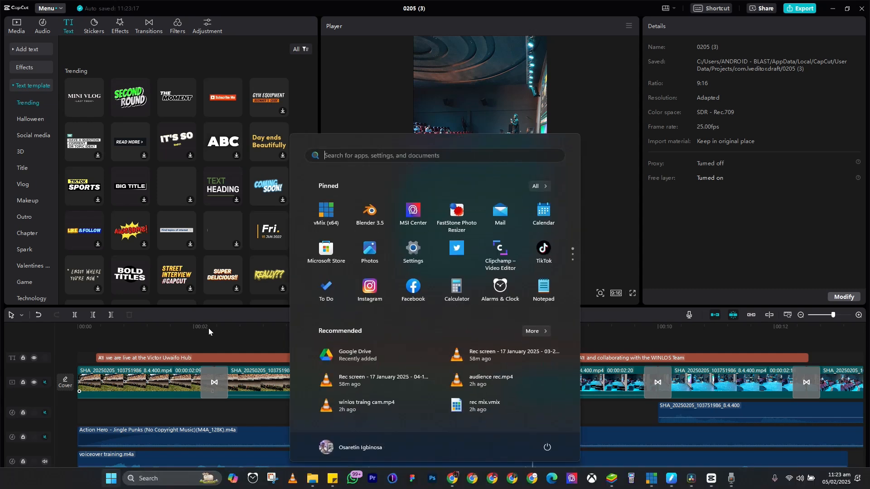
key("super")
key("super+p")
key("Down")
key("Return")
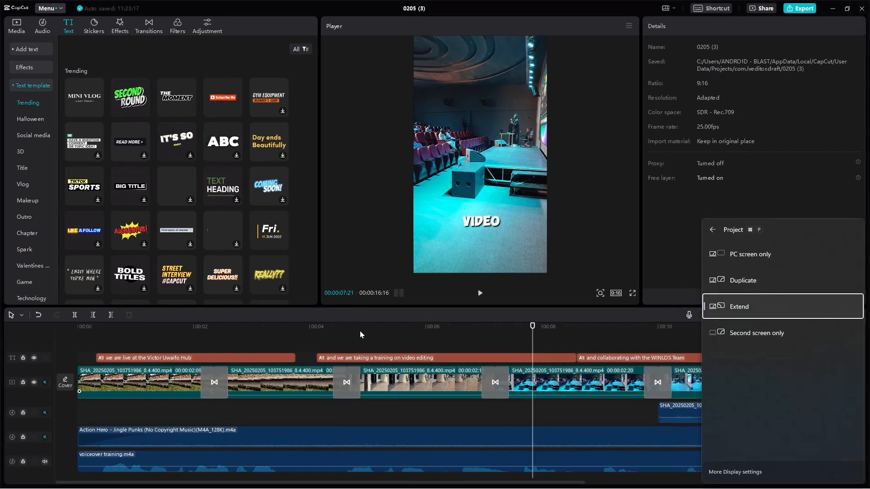
Switch to vMix to check the webcam and desktop capture inputs, and minimize it again
key("super")
left_click(650, 479)
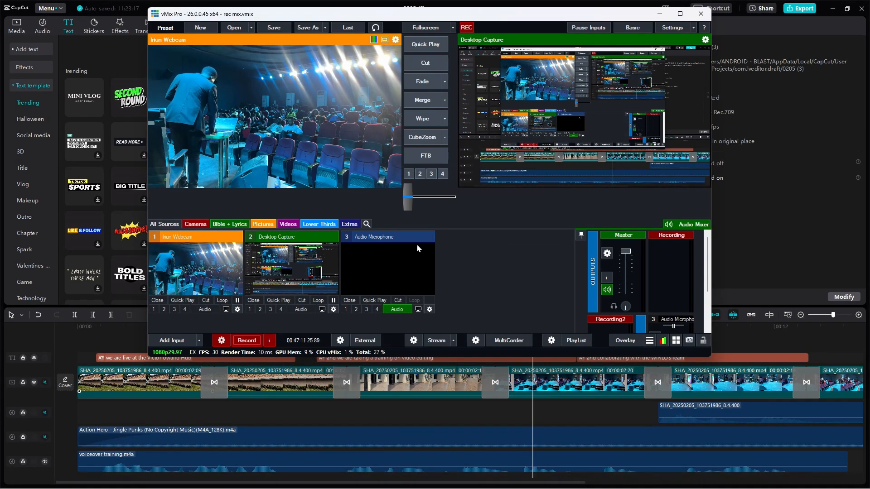
left_click(657, 18)
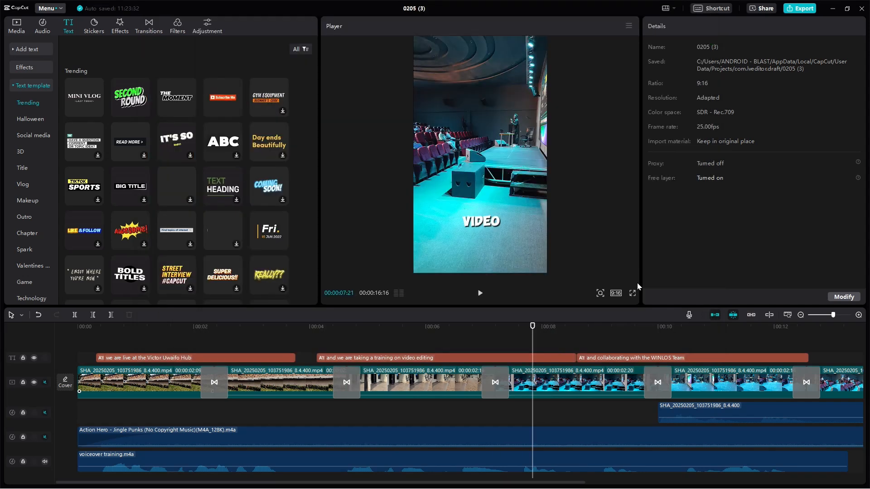
Set the Windows display projection mode to Duplicate, and move the playhead back to the start of the timeline
key("super+p")
key("super+p")
key("super+p")
key("super+p")
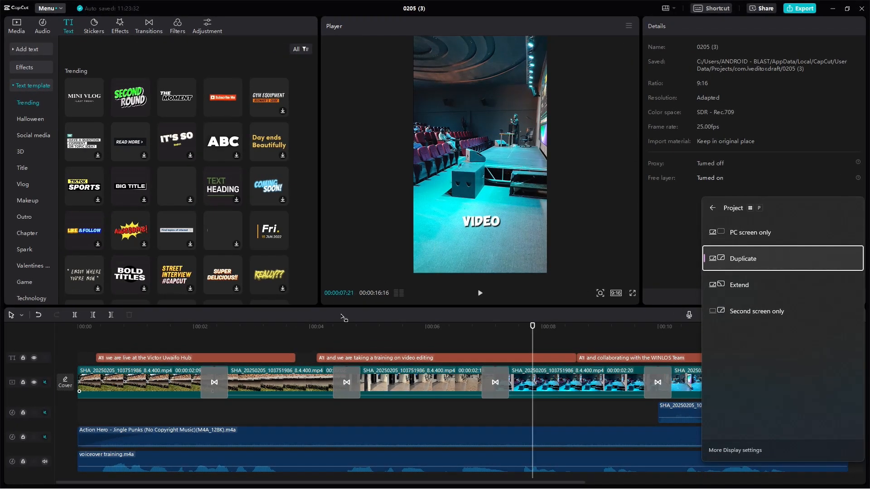
left_click_drag(223, 328, 49, 333)
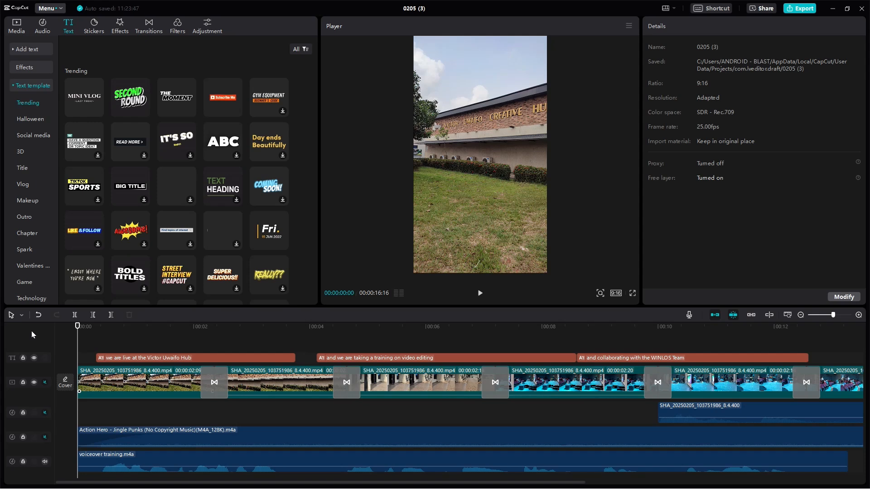
Switch to File Explorer and open the Video Editing Effects folder on the BLAST Storage (D:) drive
key("alt+Tab")
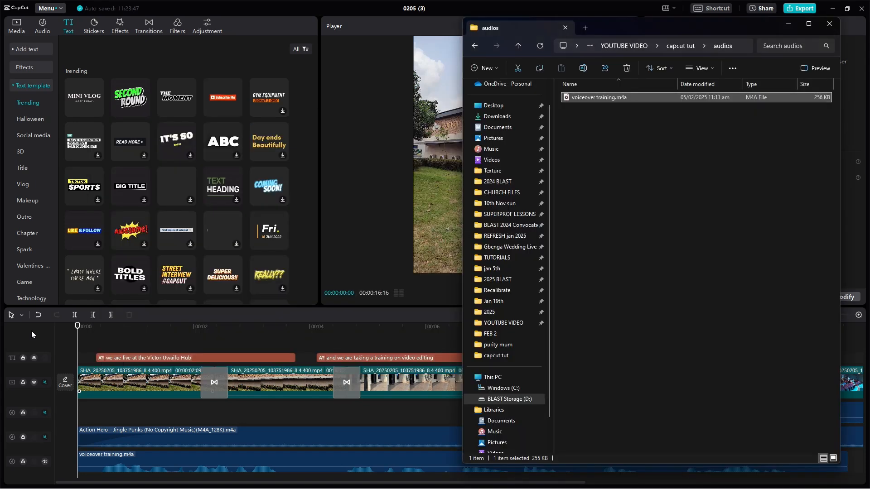
left_click(497, 399)
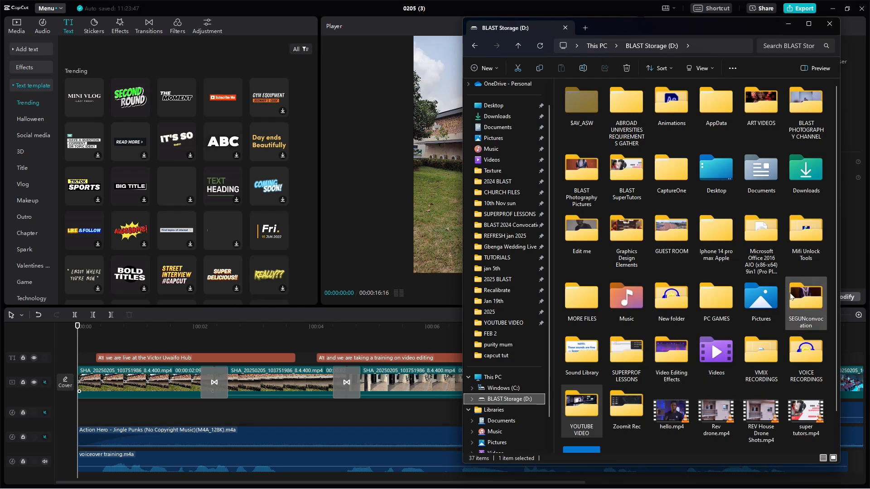
scroll(621, 367, "down", 1)
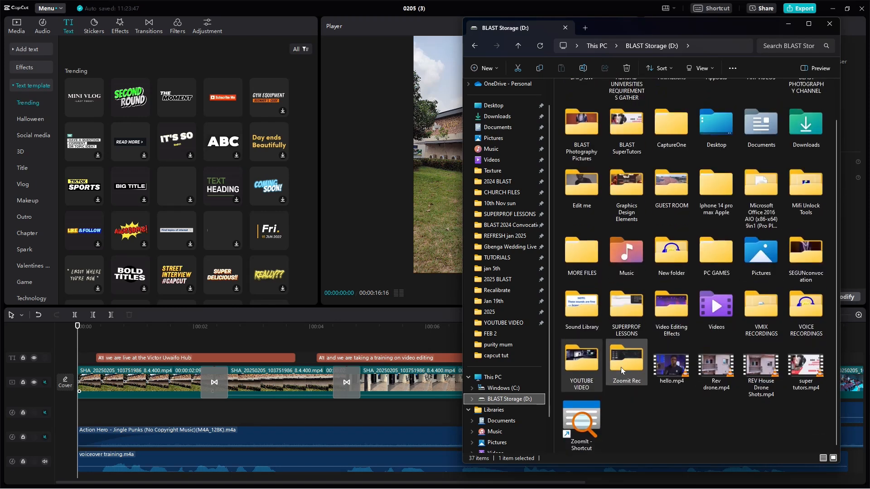
double_click(665, 314)
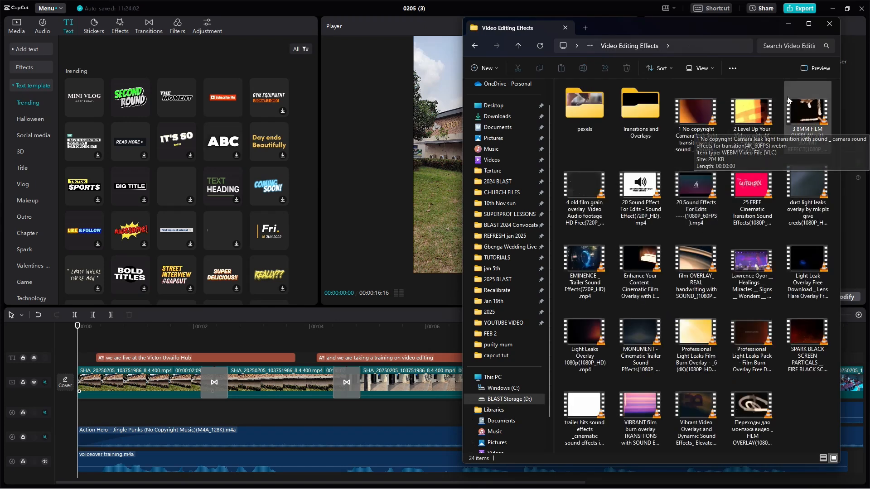
left_click(714, 112)
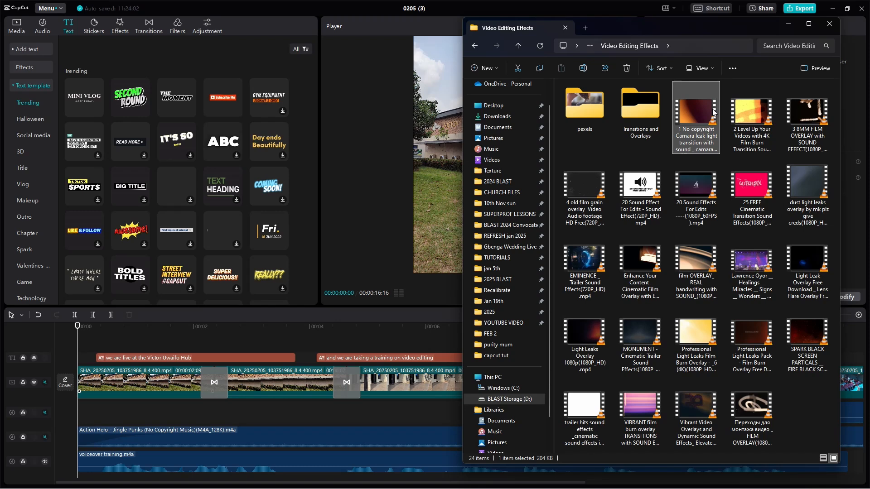
key("shift+Right")
key("shift+Right")
key("shift+Right")
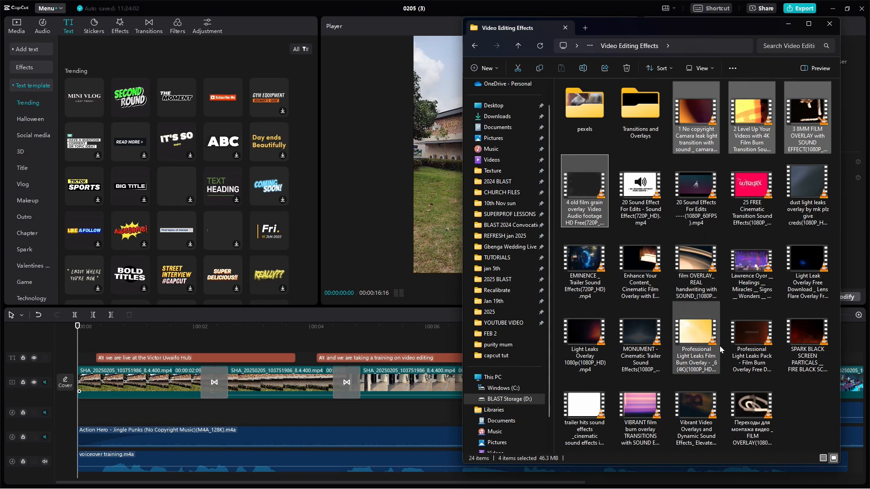
key("shift+Right")
key("shift+Right")
key("shift+Right")
key("shift+Right")
key("shift+Right")
key("shift+Right")
key("shift+Right")
key("shift+Right")
key("shift+Right")
key("shift+Right")
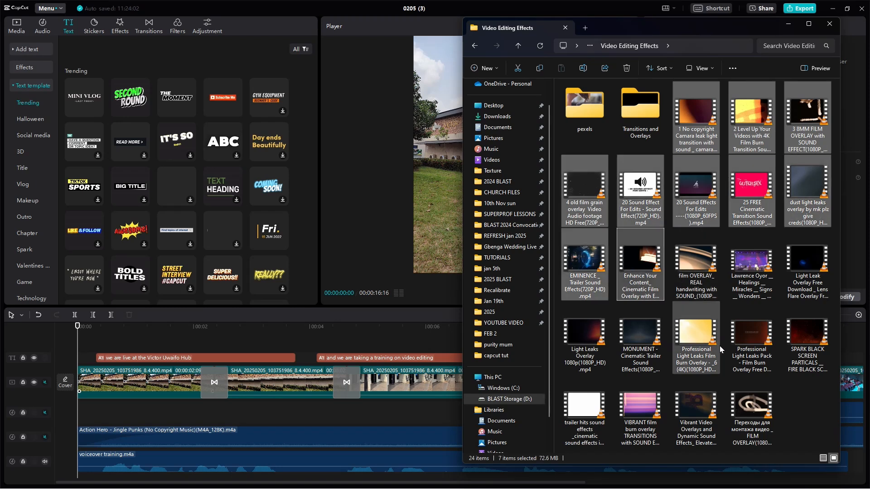
key("shift+Right")
key("shift+Right")
key("shift+Right")
key("shift+Right")
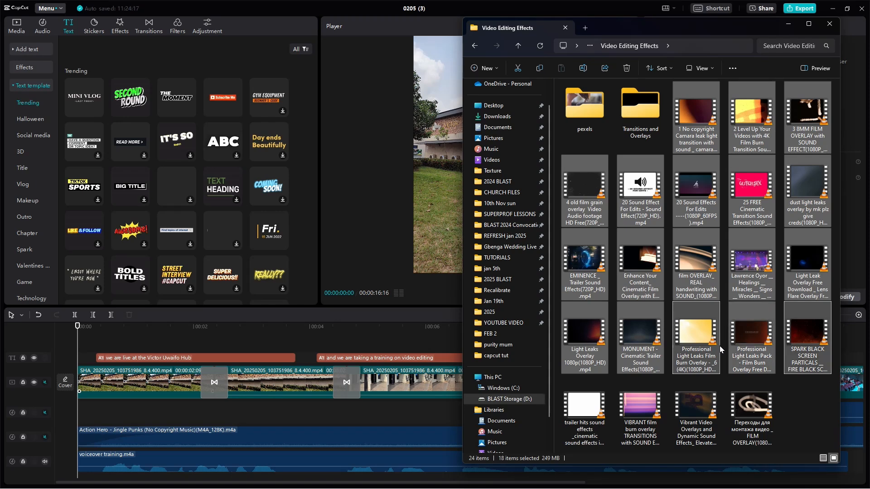
left_click(742, 130)
left_click(800, 120)
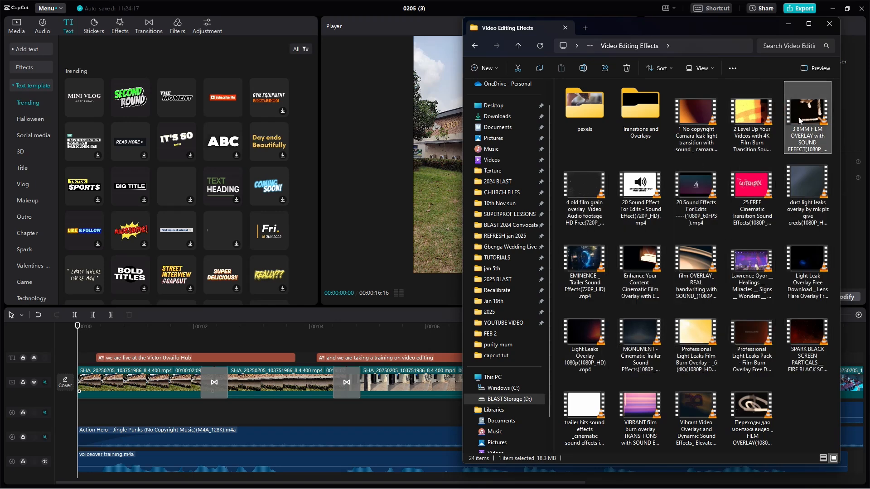
Return to CapCut and create a new folder in the imported local media
left_click(24, 26)
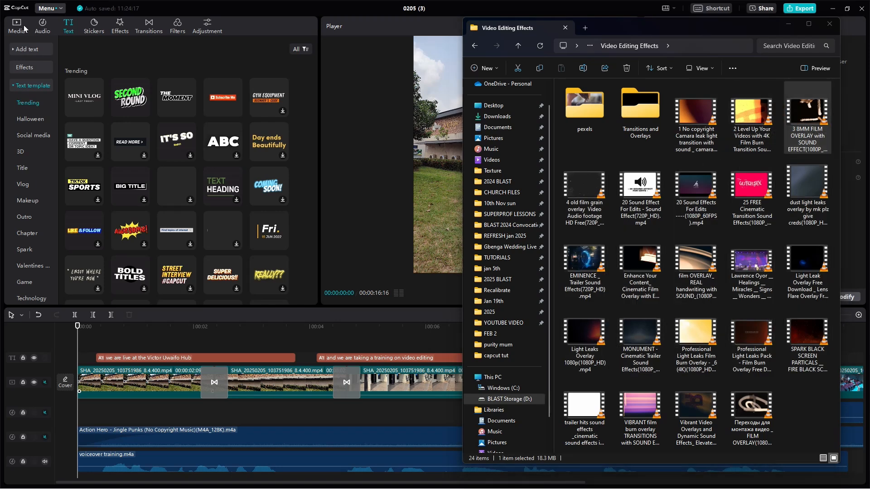
right_click(90, 200)
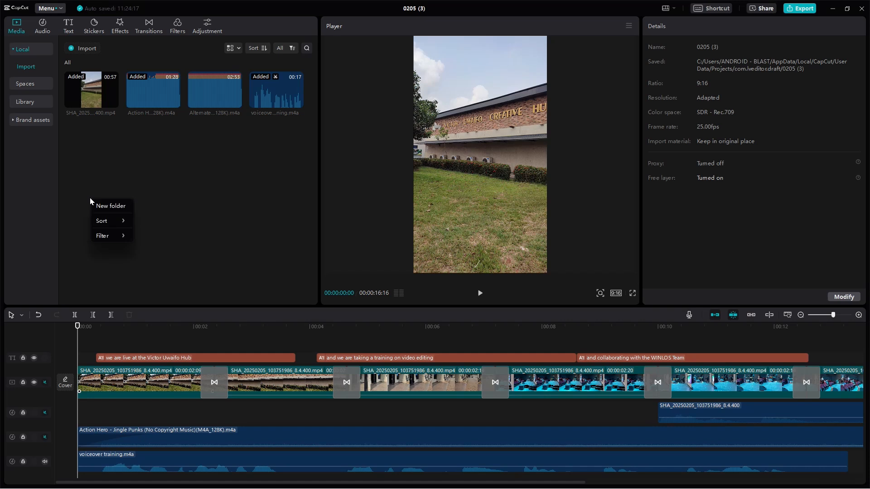
left_click(115, 209)
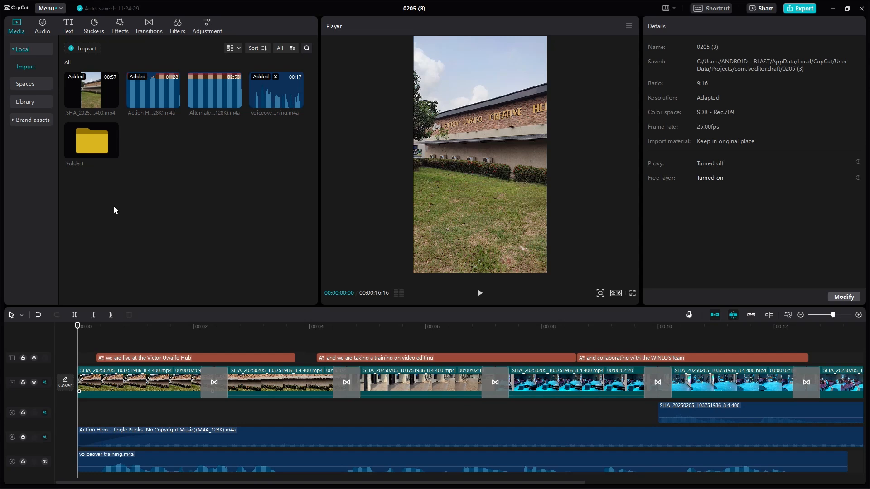
right_click(74, 165)
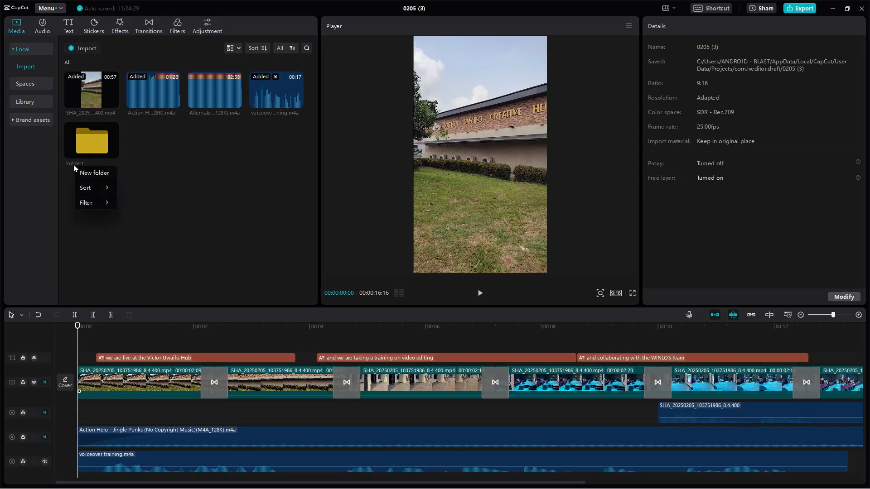
left_click(69, 147)
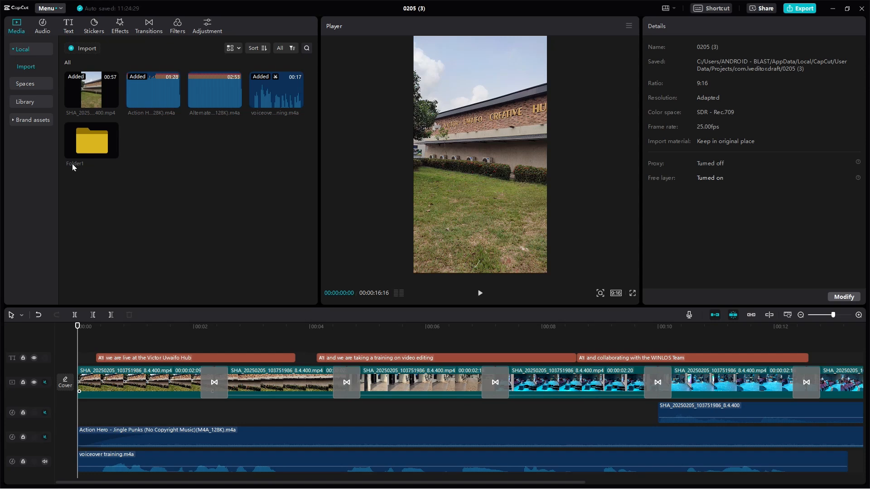
right_click(73, 168)
mouse_move(95, 192)
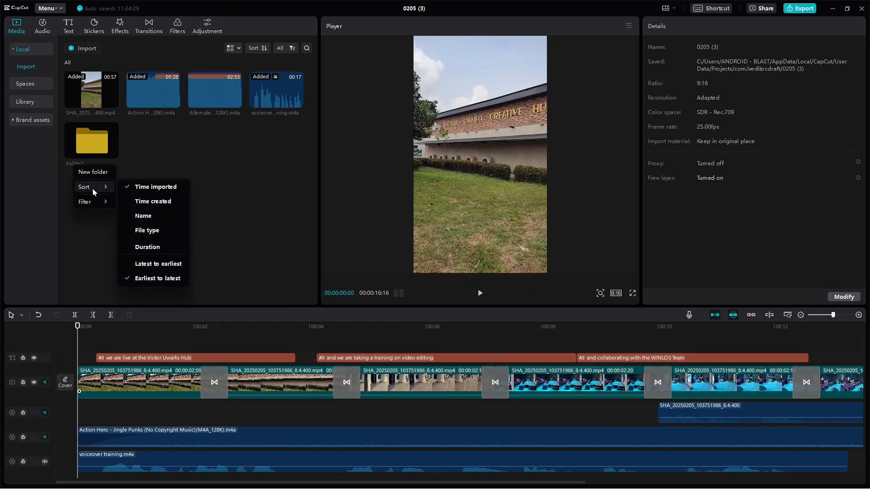
left_click(69, 162)
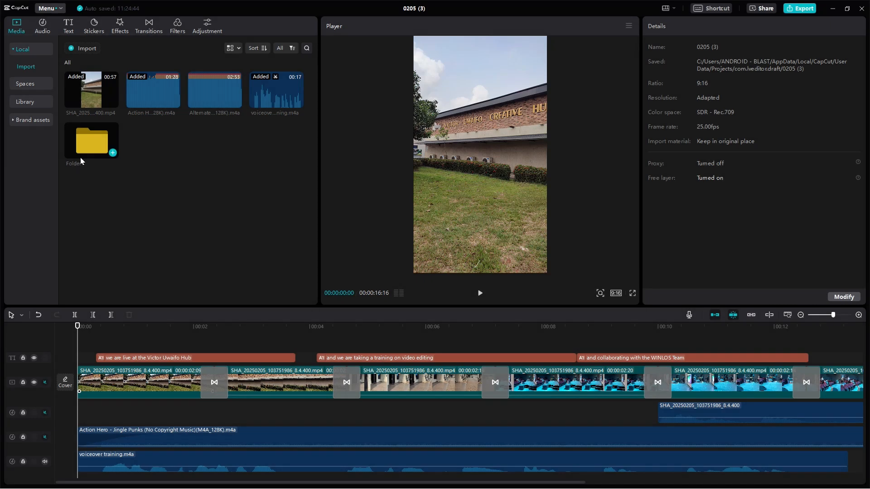
Import the eleven effect clips from "1 No copyright Camara leak light transition" through "film OVERLAY" from File Explorer into the new media folder
double_click(81, 158)
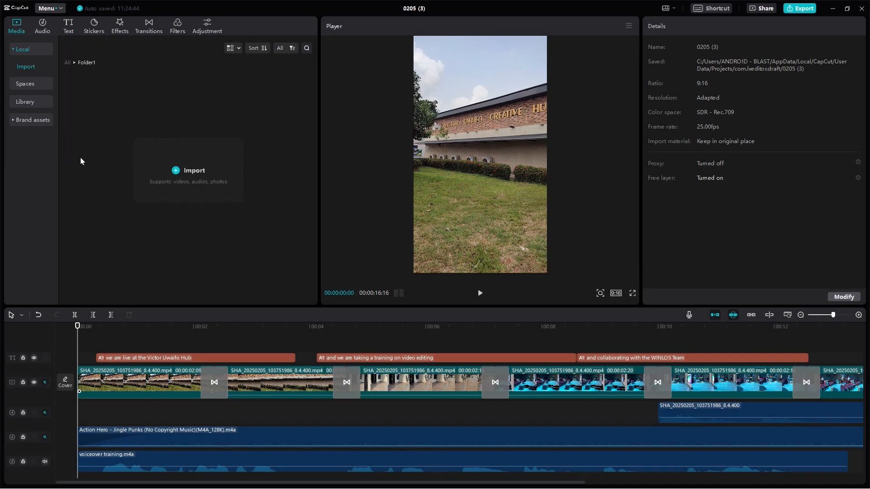
key("alt+Tab")
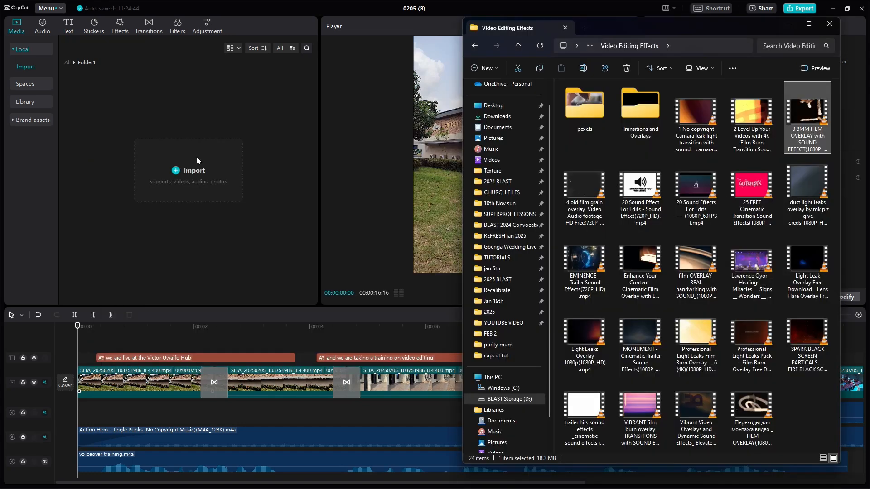
left_click(699, 112)
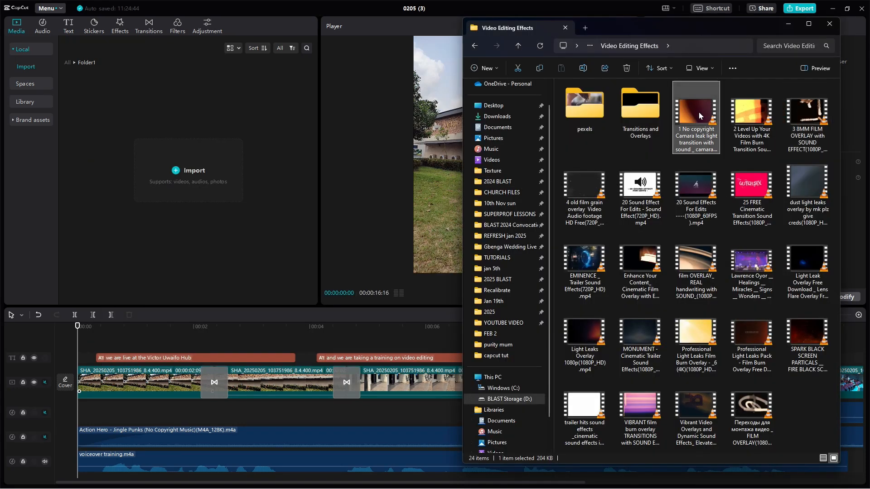
key("shift+Right")
key("shift+Right")
key("shift+Right")
key("shift+Right")
key("shift+Right")
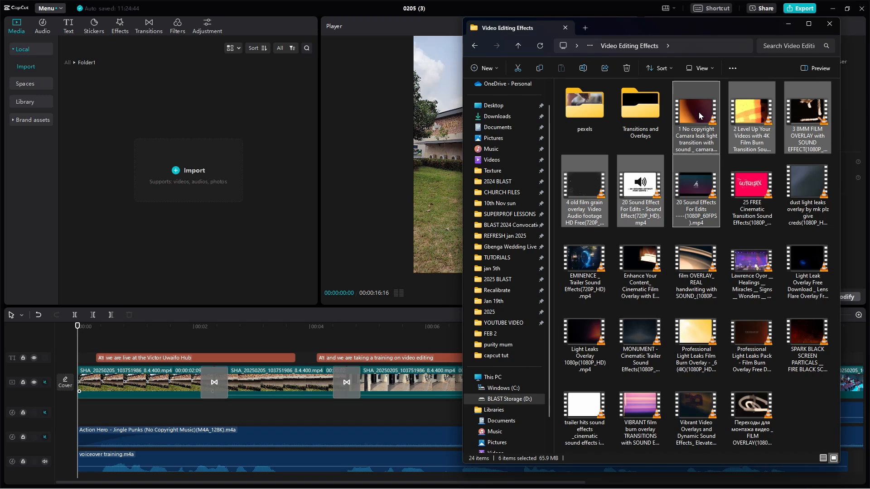
key("shift+Down")
left_click_drag(699, 112, 270, 156)
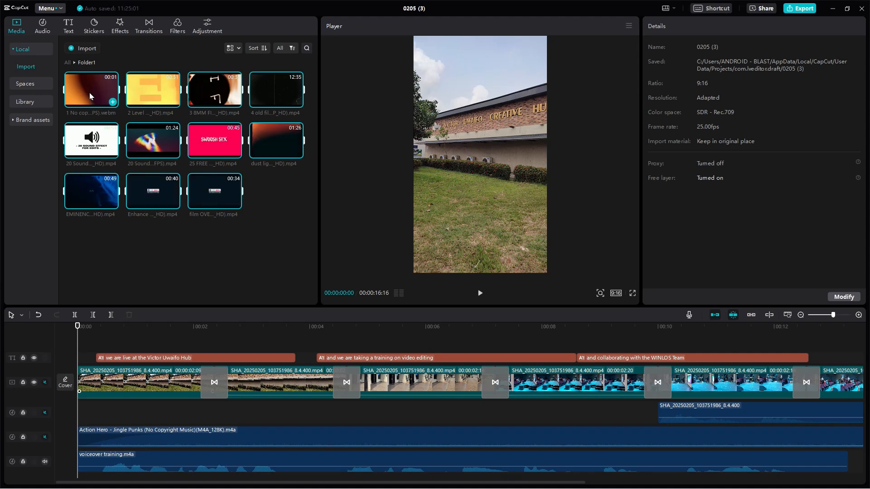
Preview the light leak clip "1 No copyright Camara leak light transition" and the "2 Level" clip in the media folder
left_click(91, 96)
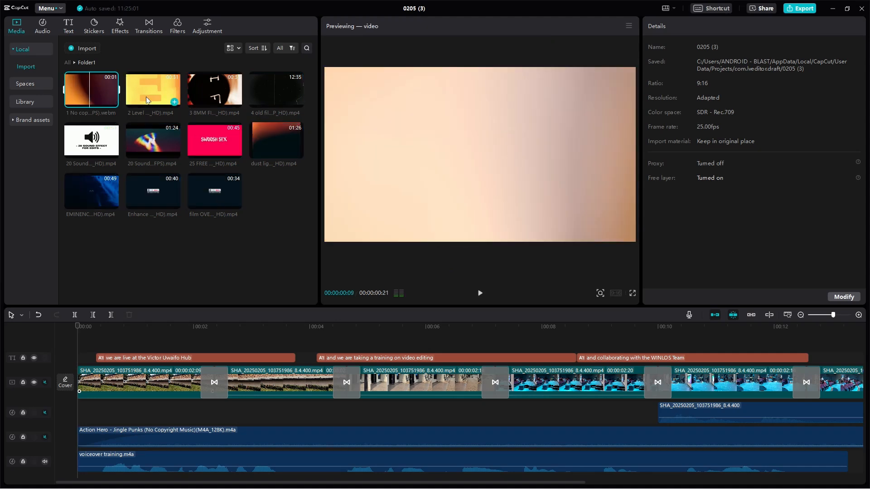
left_click(148, 100)
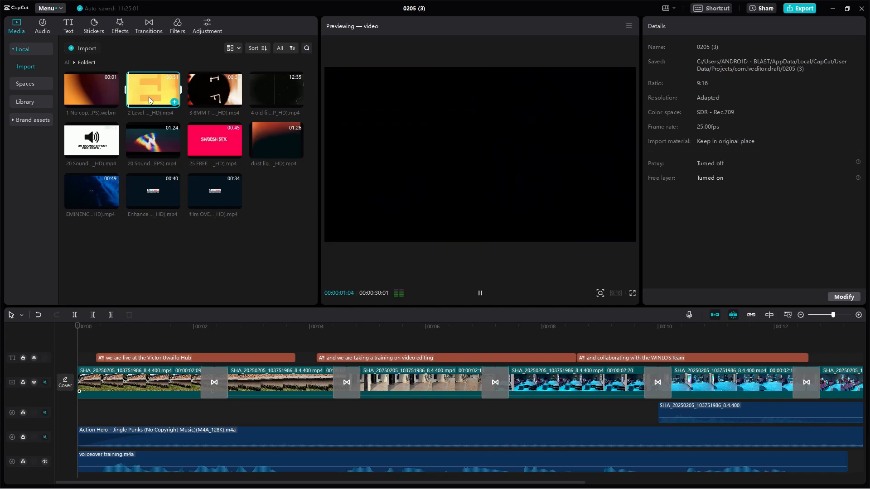
key("space")
Place the "1 No copyright Camara leak light transition" clip on a track above the captions, over the first transition near 00:02
left_click(92, 95)
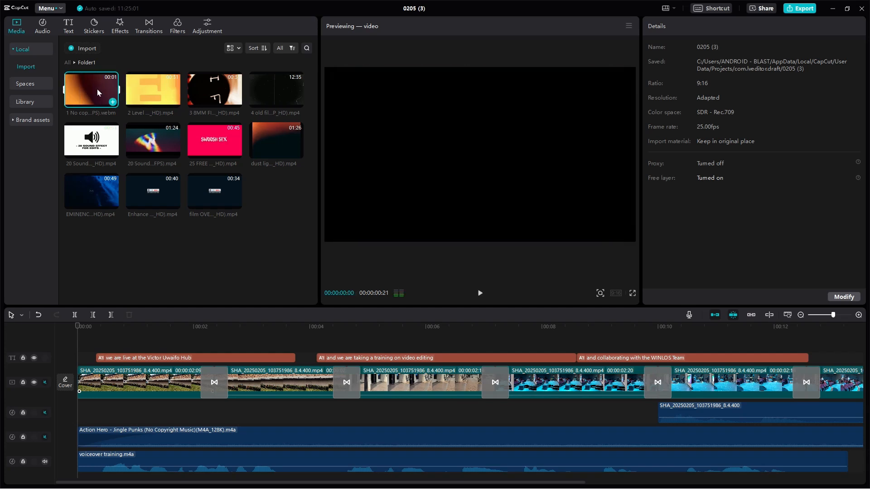
left_click_drag(98, 94, 212, 364)
left_click(209, 343)
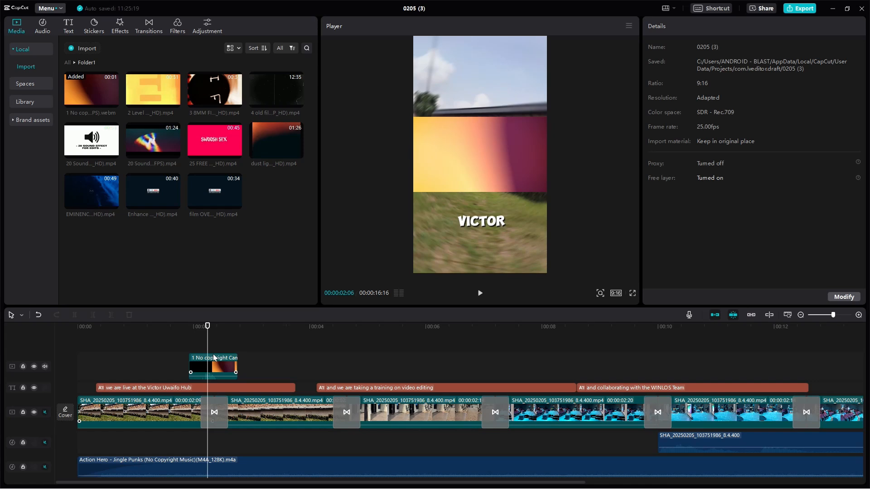
left_click_drag(214, 366, 219, 368)
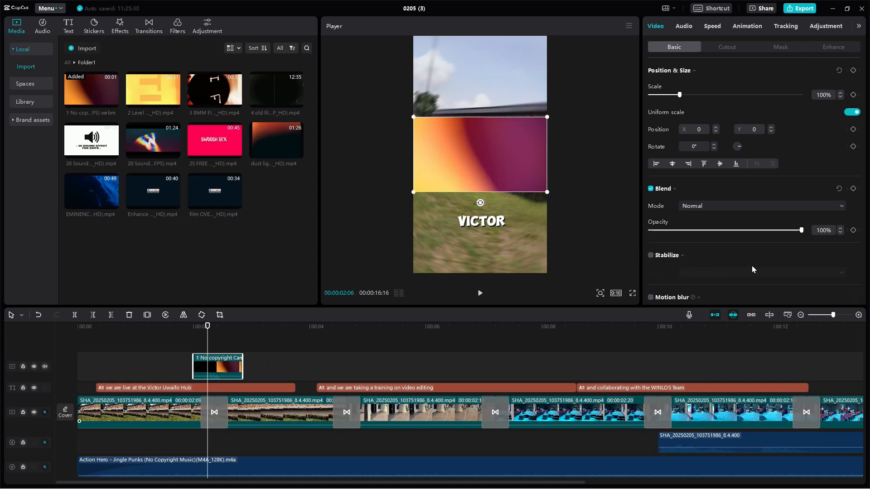
Set the light leak overlay's blend mode to Screen, fit it to the portrait frame with -90° rotation and 189% scale, and play it back
left_click(782, 209)
left_click(719, 251)
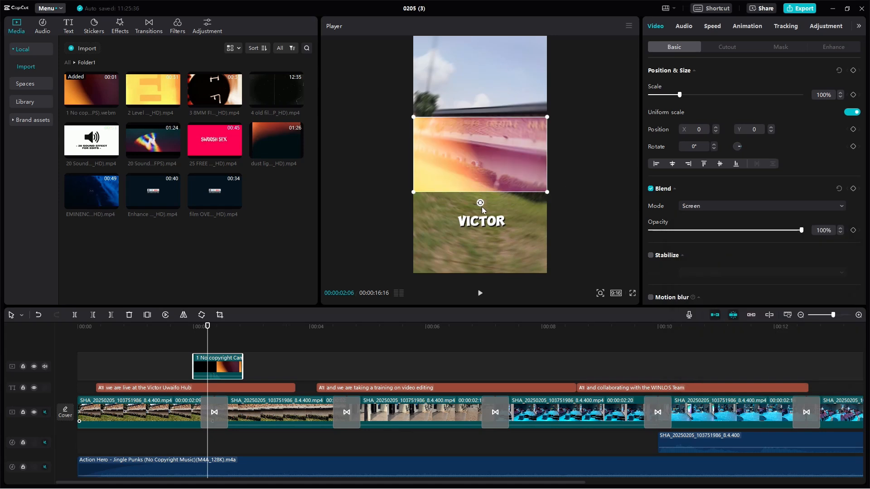
left_click_drag(481, 202, 548, 157)
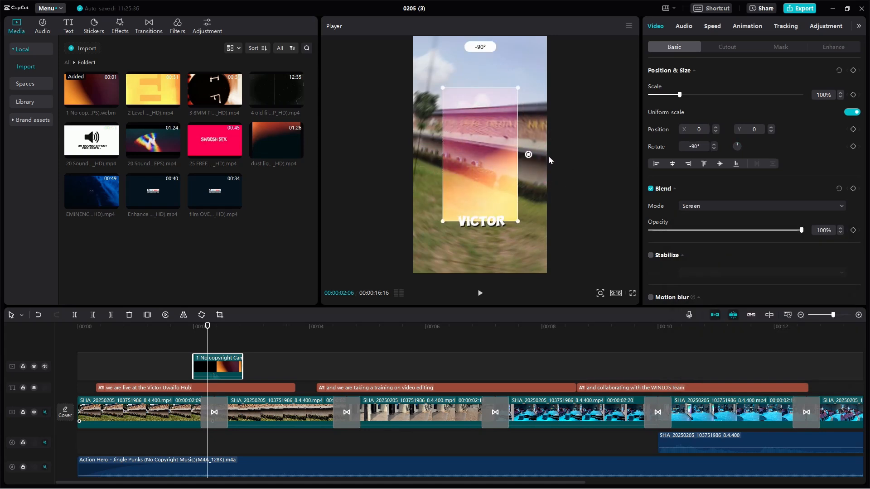
left_click_drag(679, 95, 708, 99)
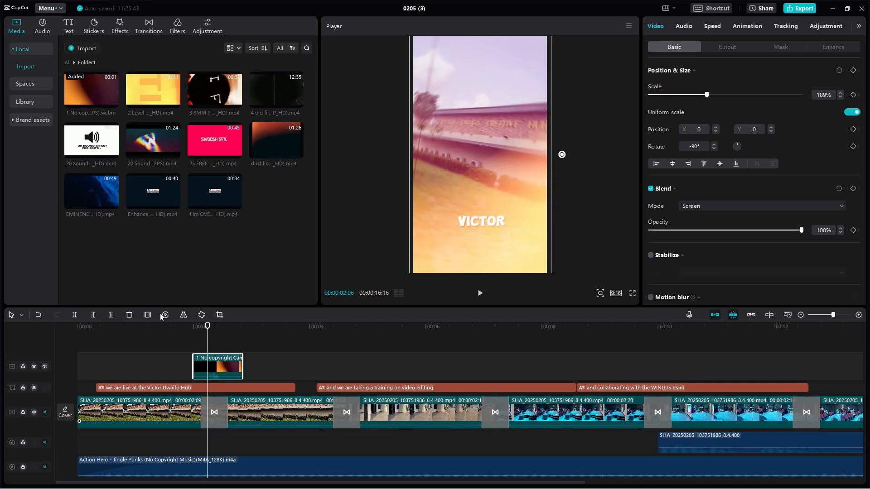
left_click(149, 326)
key("space")
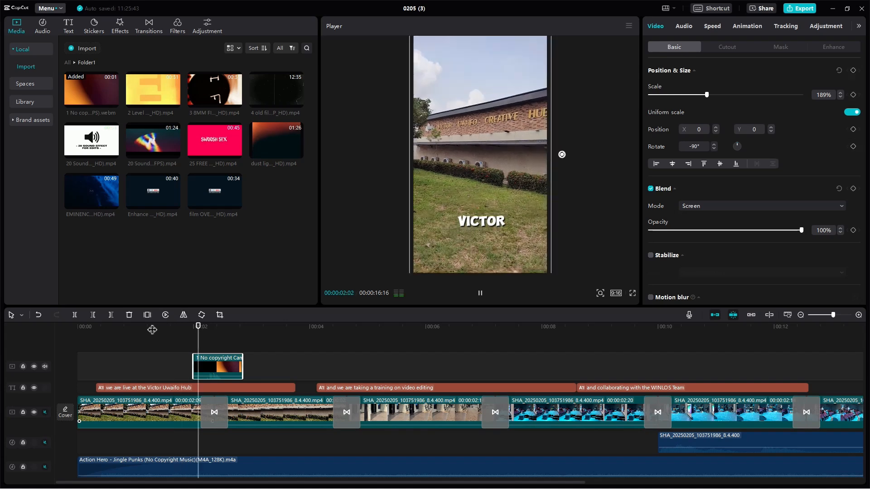
Lower the audio volume of the light-leak transition clip on the overlay track
key("space")
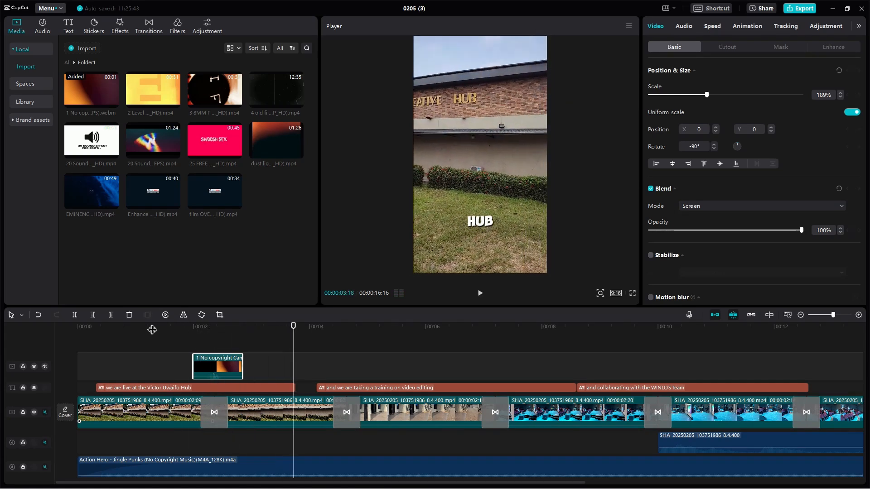
left_click(178, 331)
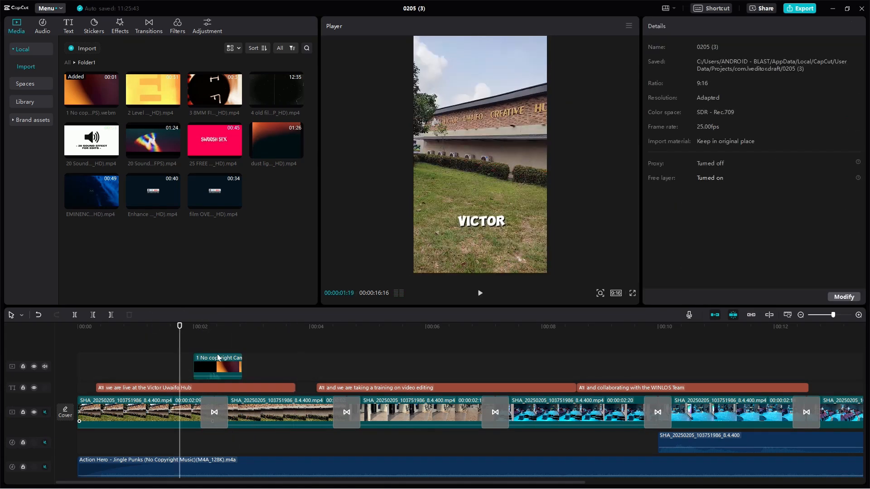
left_click(218, 375)
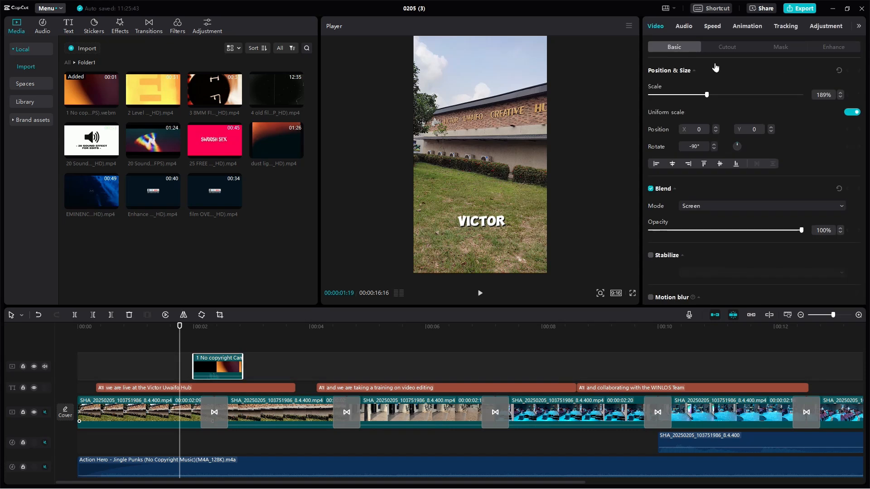
left_click(685, 27)
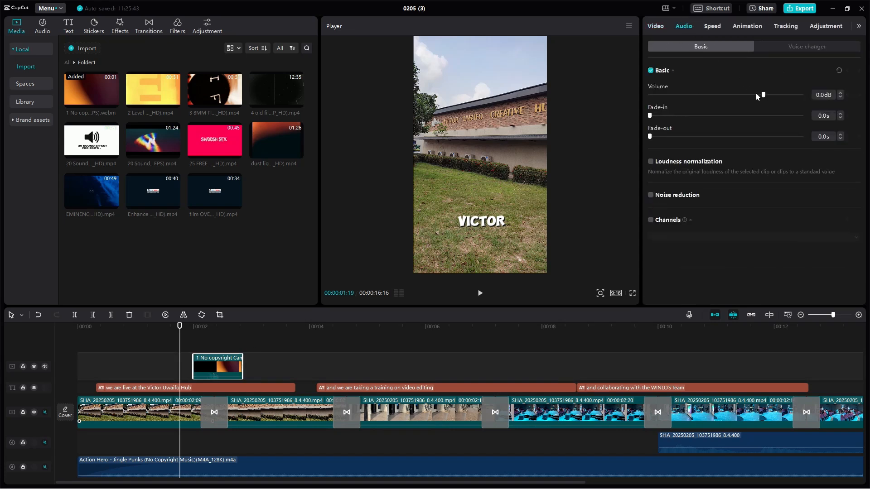
left_click_drag(763, 96, 733, 100)
Play back the section around the light-leak transition to check its sound level
left_click(173, 333)
left_click_drag(179, 325, 163, 325)
key("space")
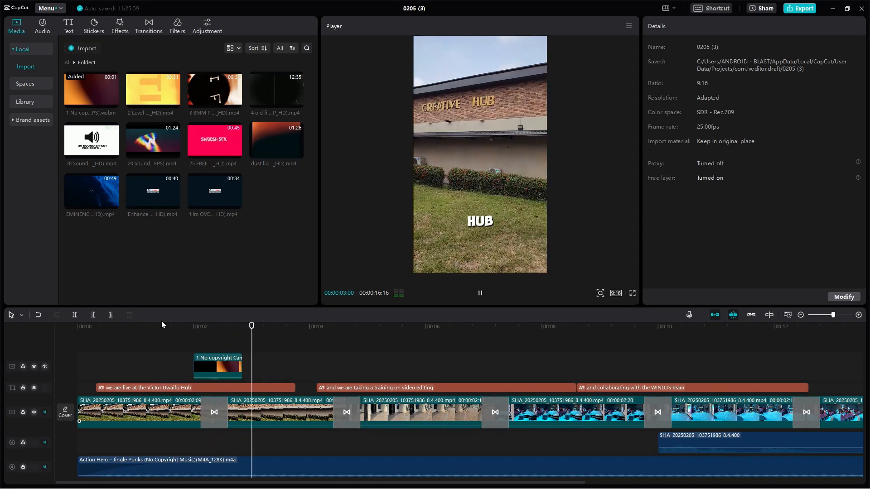
key("space")
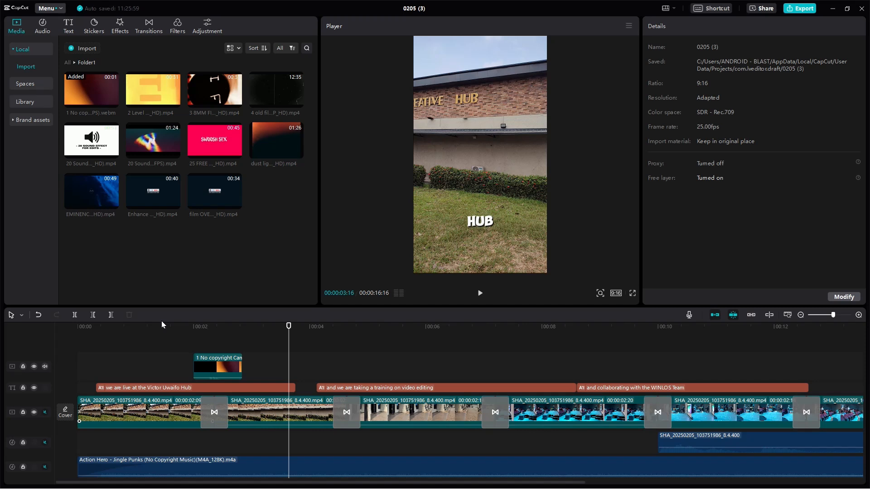
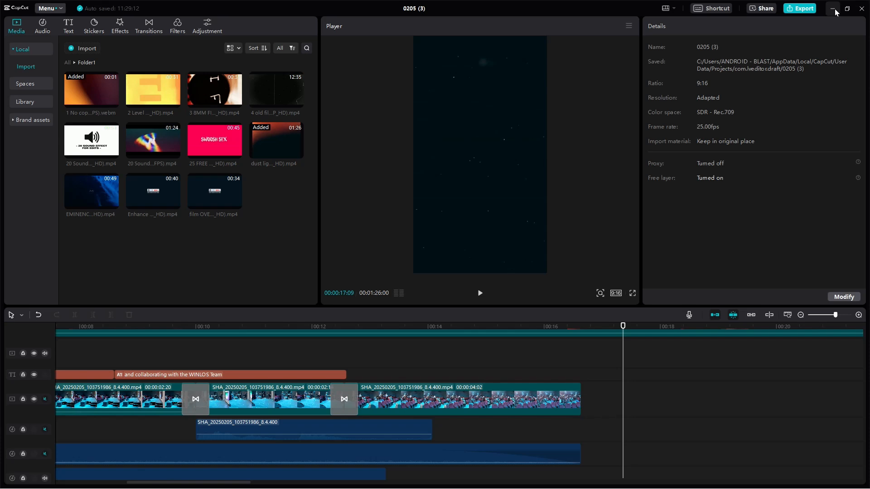
Set the display projection mode to Extend and switch from CapCut to vMix
key("super+p")
key("Return")
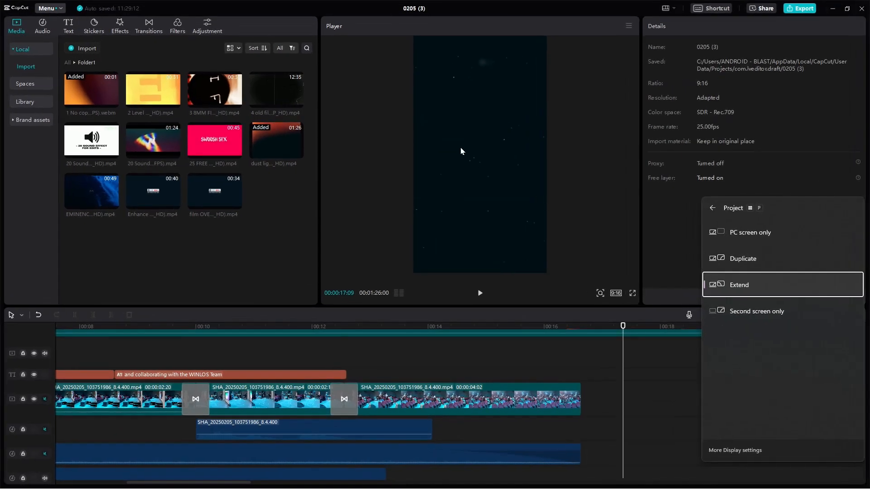
left_click(833, 8)
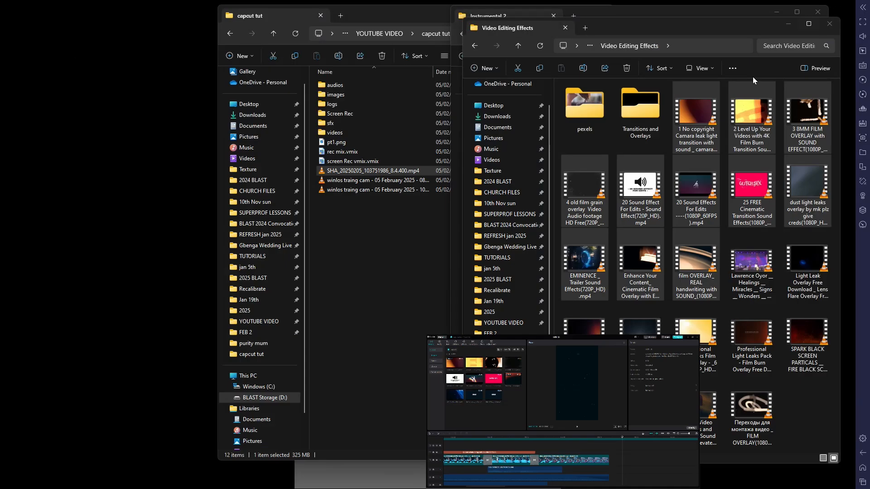
key("super")
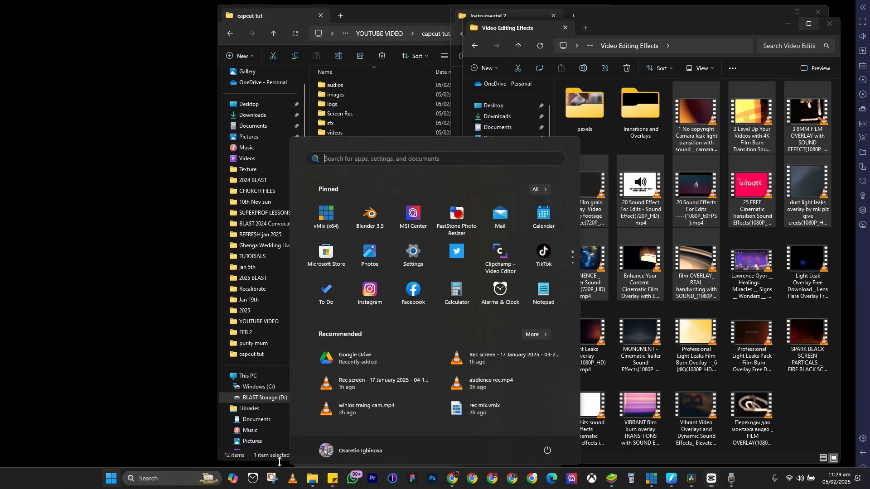
left_click(650, 484)
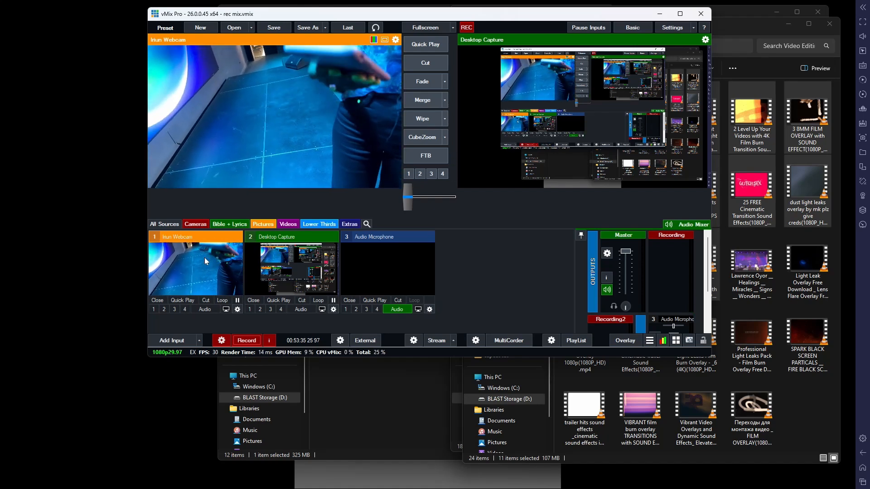
Assign Input1 to the fullscreen output on Display 1 and toggle fullscreen on and back off
left_click(453, 28)
mouse_move(450, 41)
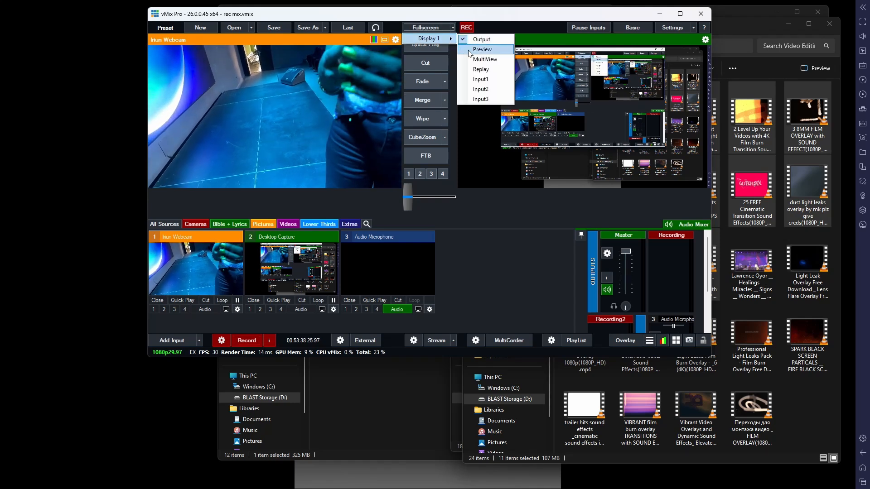
left_click(481, 80)
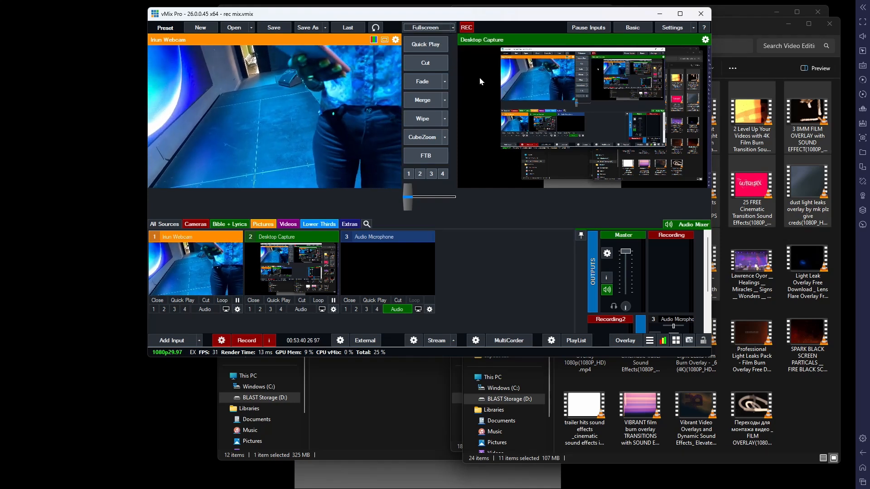
left_click(436, 27)
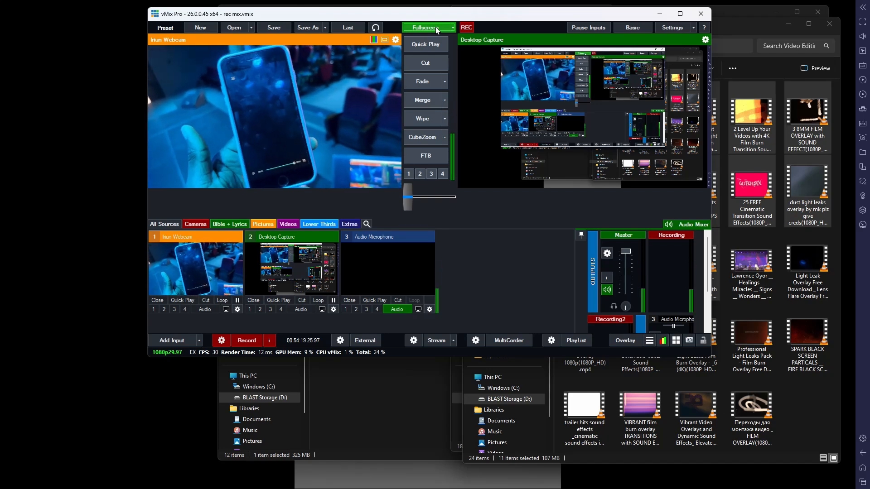
left_click(436, 26)
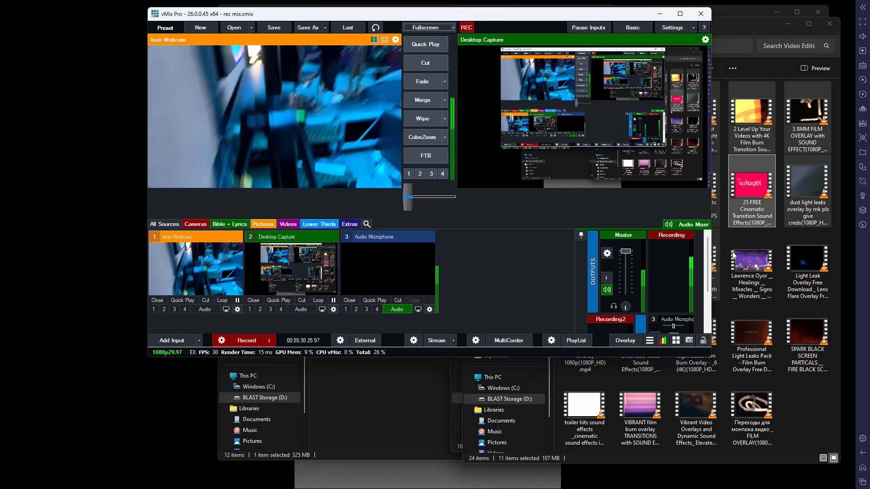
Switch to the Video Editing Effects file window and open the capcut tut folder inside YOUTUBE VIDEO
left_click(800, 413)
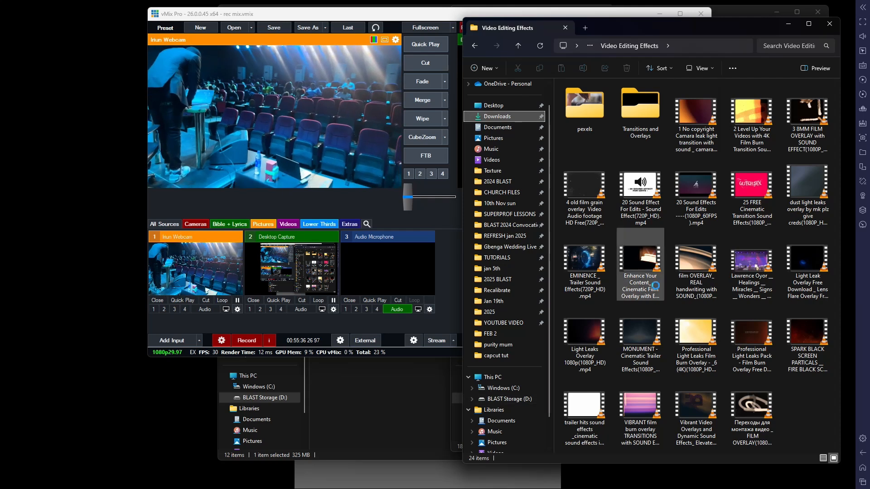
left_click(506, 118)
left_click(504, 323)
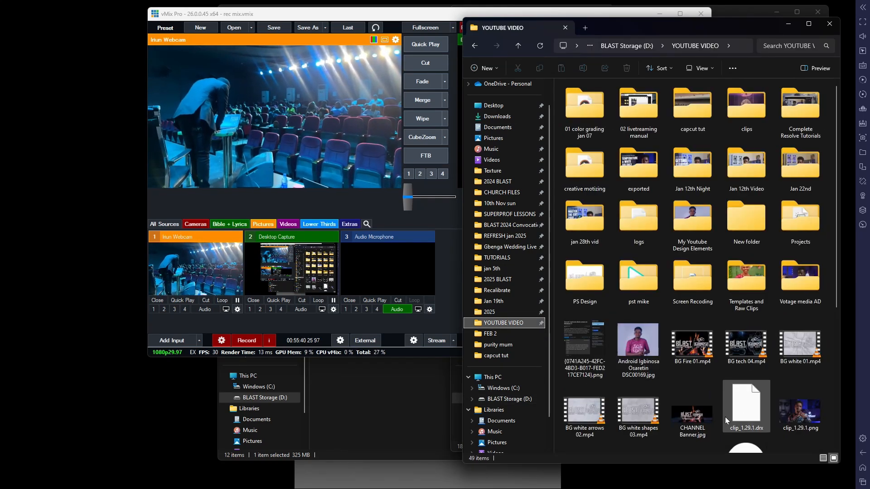
scroll(665, 396, "down", 5)
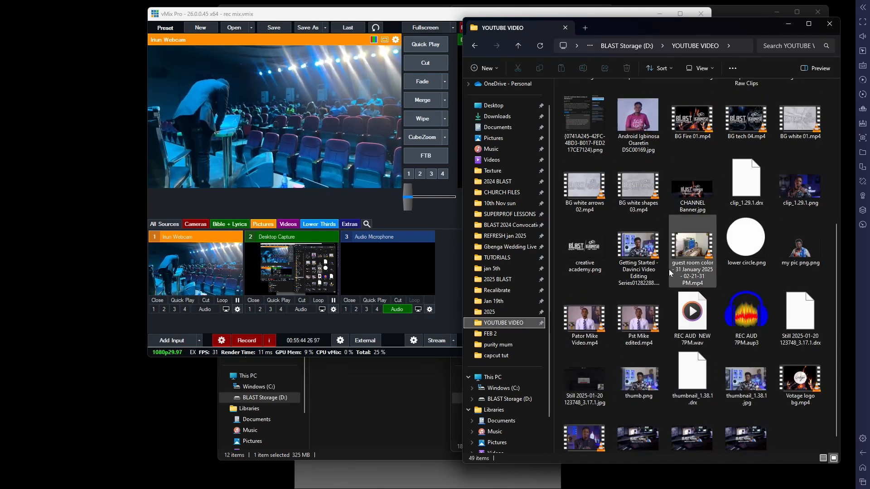
scroll(674, 315, "up", 1)
scroll(673, 312, "up", 4)
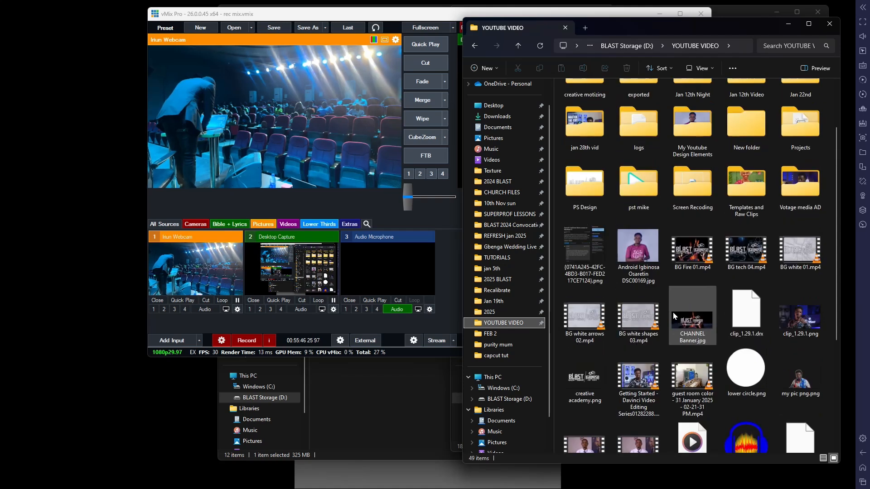
double_click(589, 110)
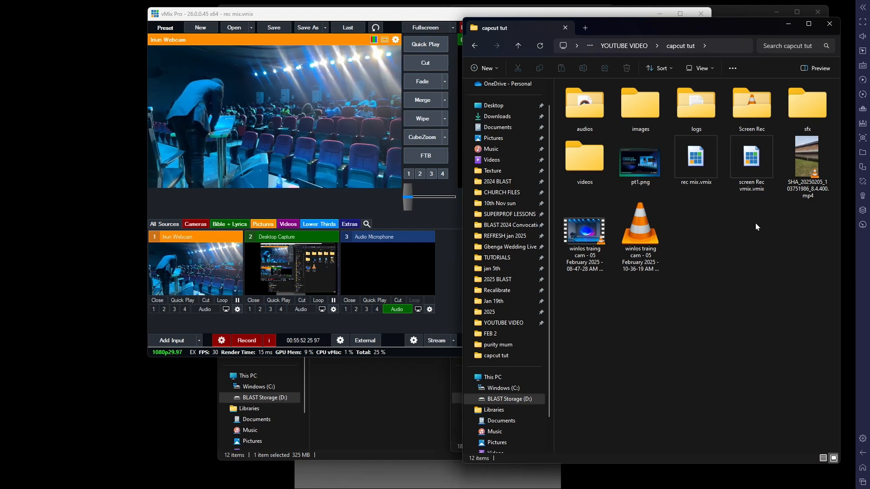
Connect the computer's Wi-Fi to the iPhone 14 Pro Max hotspot
key("super")
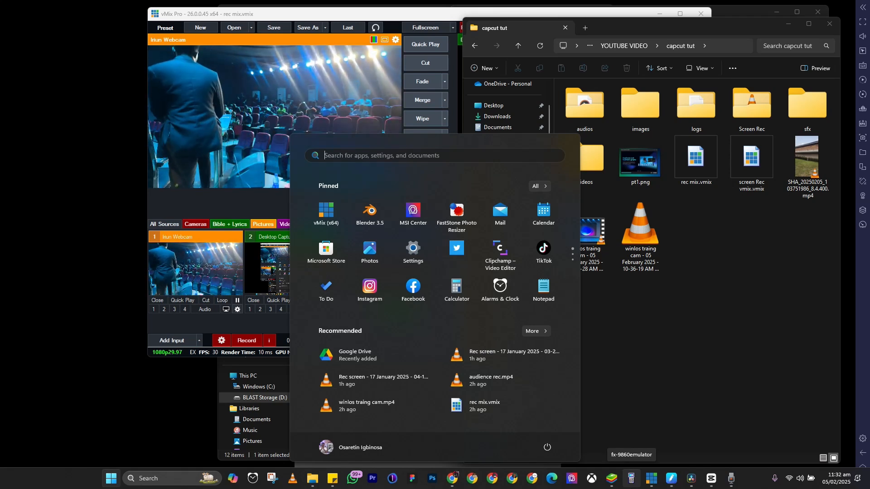
left_click(802, 482)
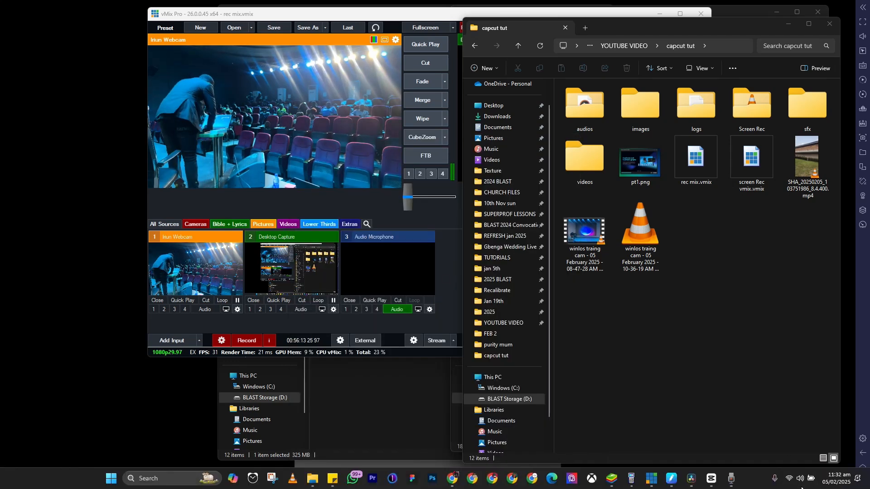
left_click(746, 219)
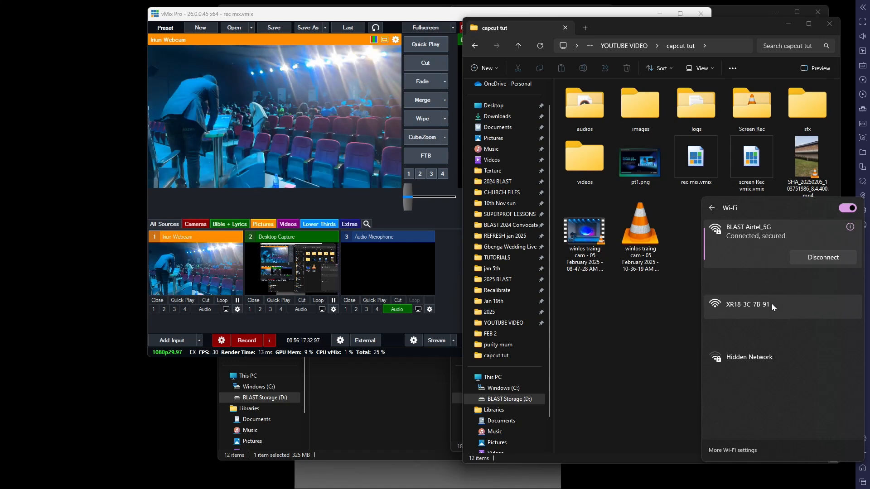
left_click(755, 287)
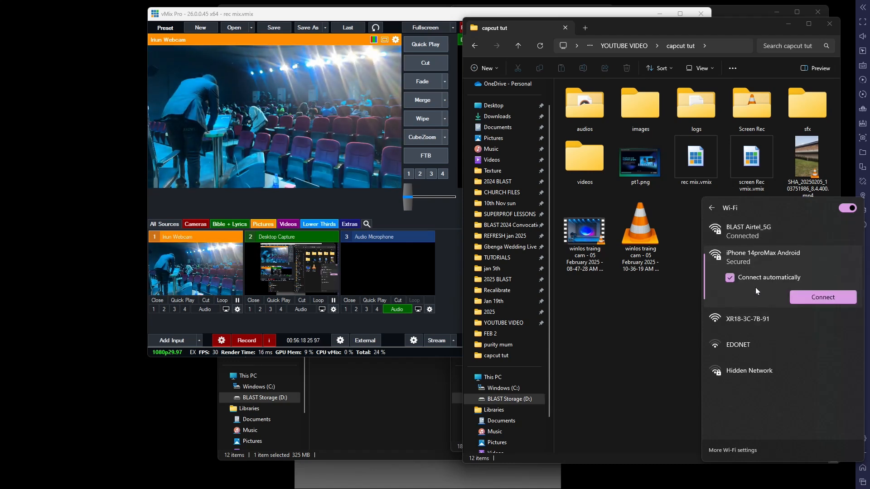
left_click(801, 291)
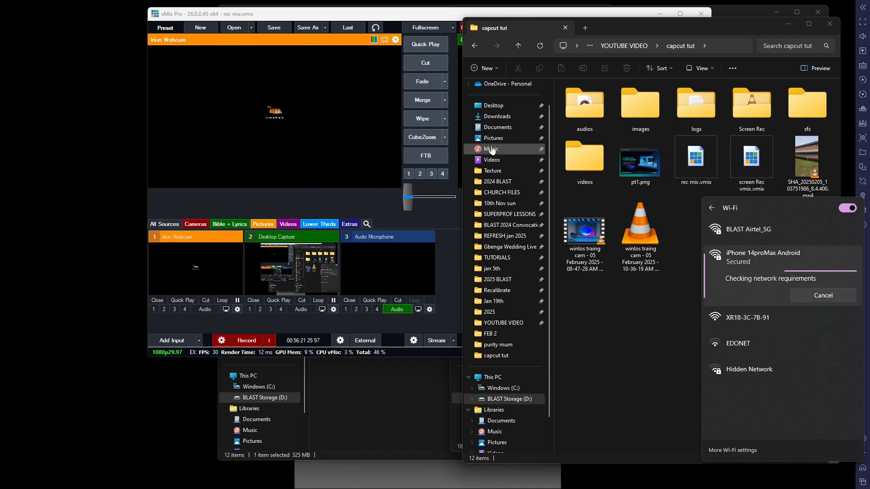
Close the unresponsive CapCut app in the Android emulator and exit BlueStacks App Player
left_click(188, 450)
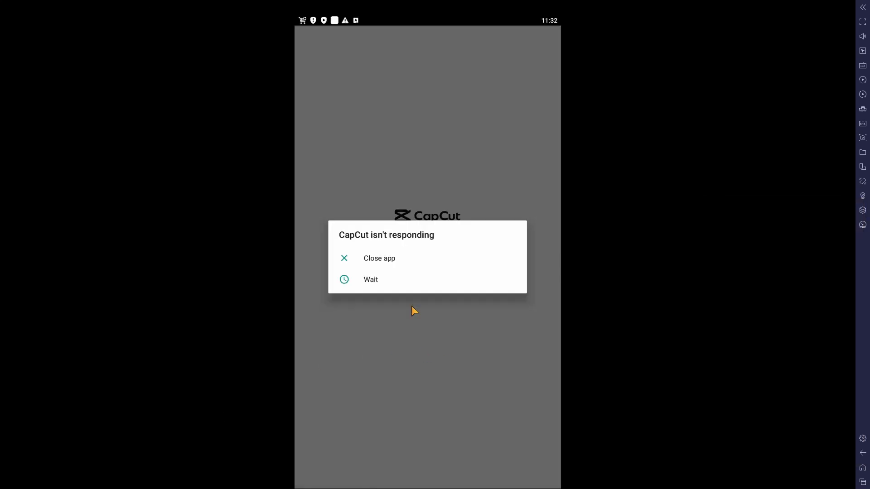
left_click(381, 262)
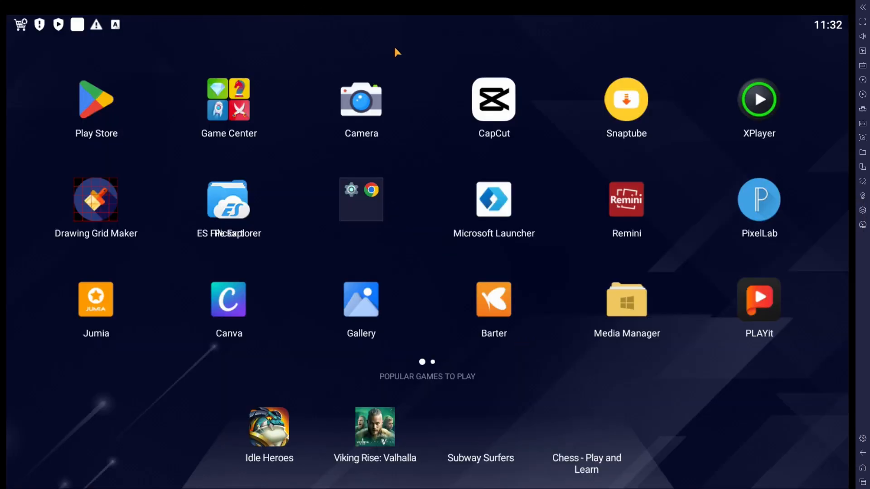
key("alt+F4")
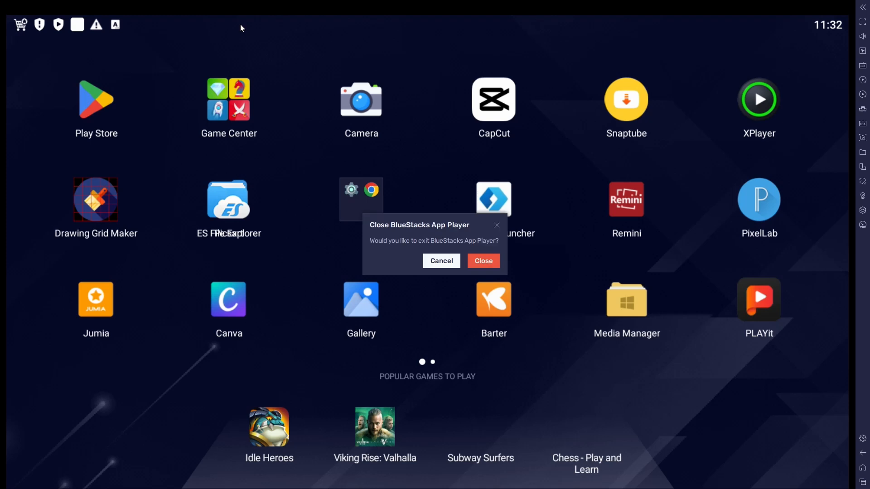
left_click(485, 265)
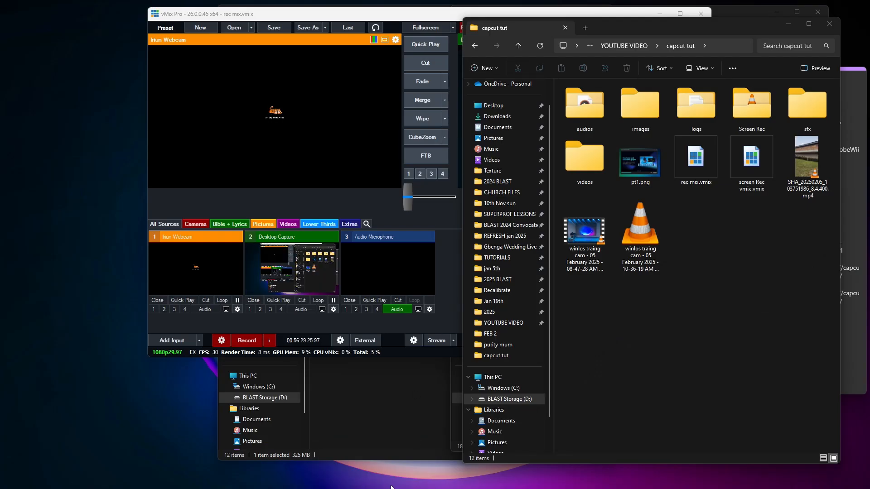
Switch to Chrome's YouTube window, load the youtube.com home page and maximize the browser
key("super")
mouse_move(478, 479)
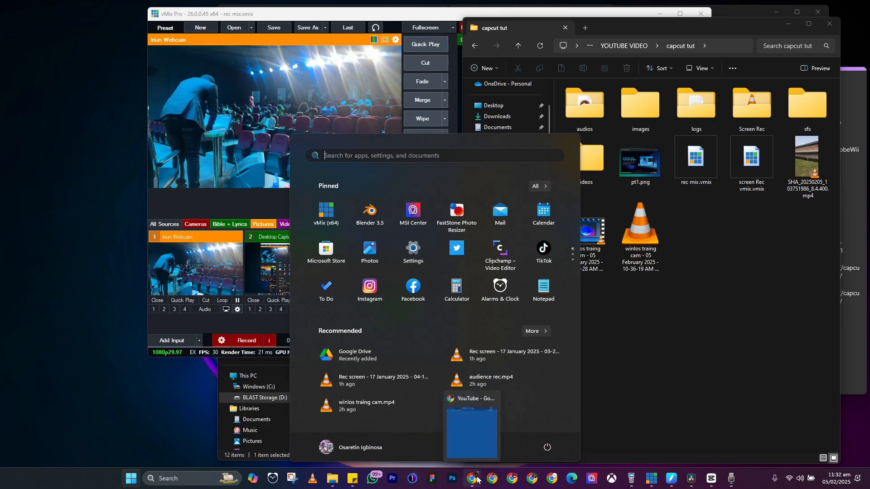
left_click(474, 412)
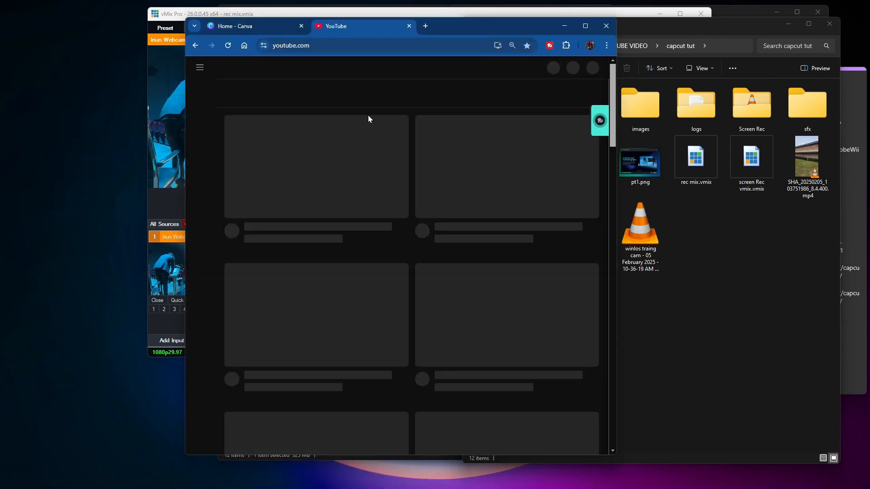
left_click(308, 47)
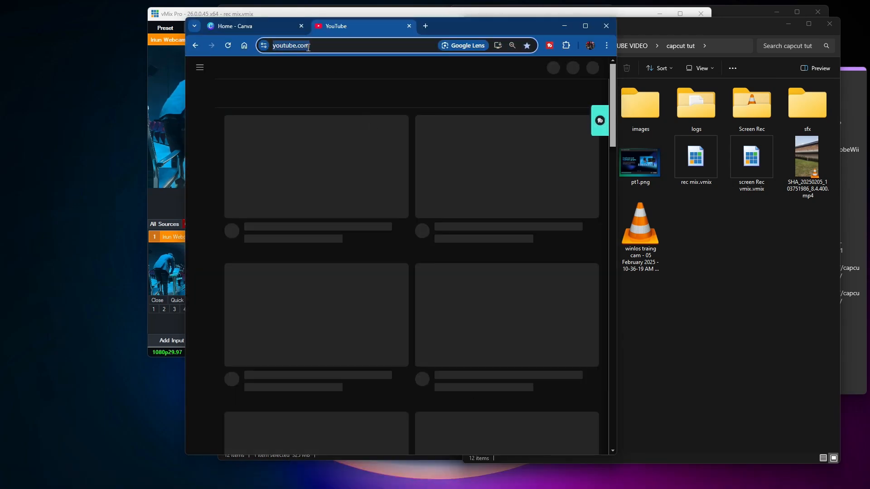
type("b")
key("BackSpace")
key("BackSpace")
type("you")
key("Return")
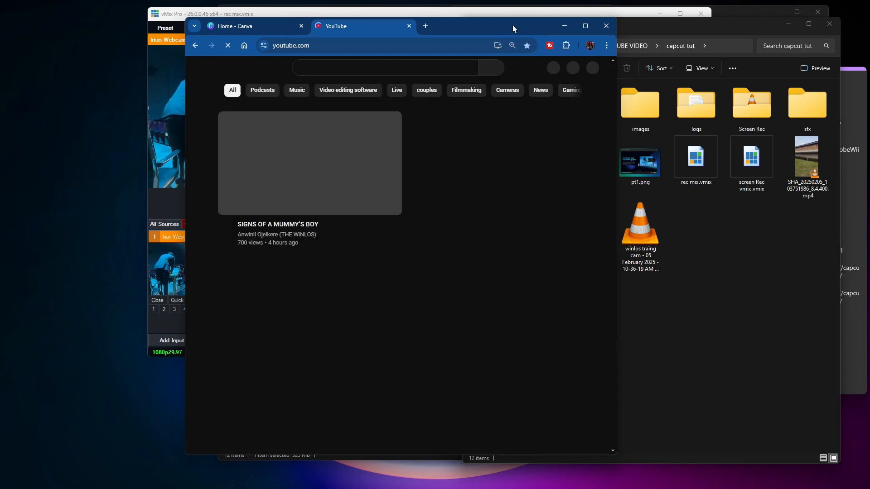
left_click(374, 67)
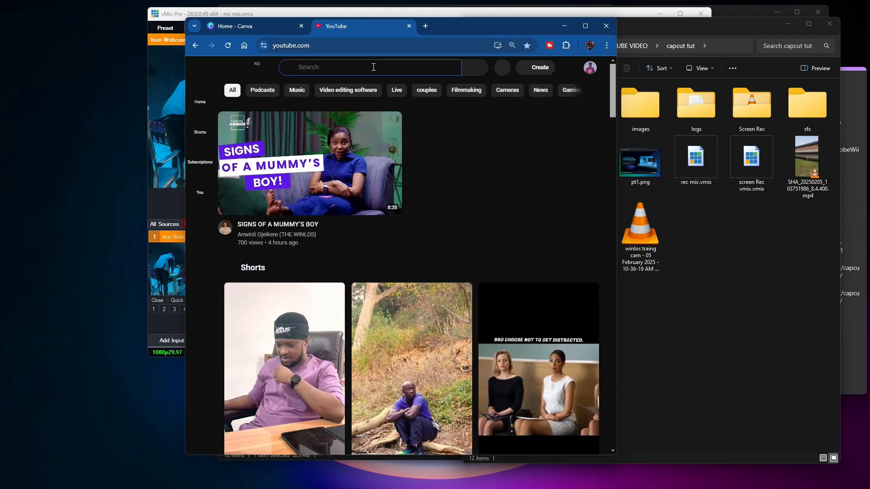
left_click(584, 25)
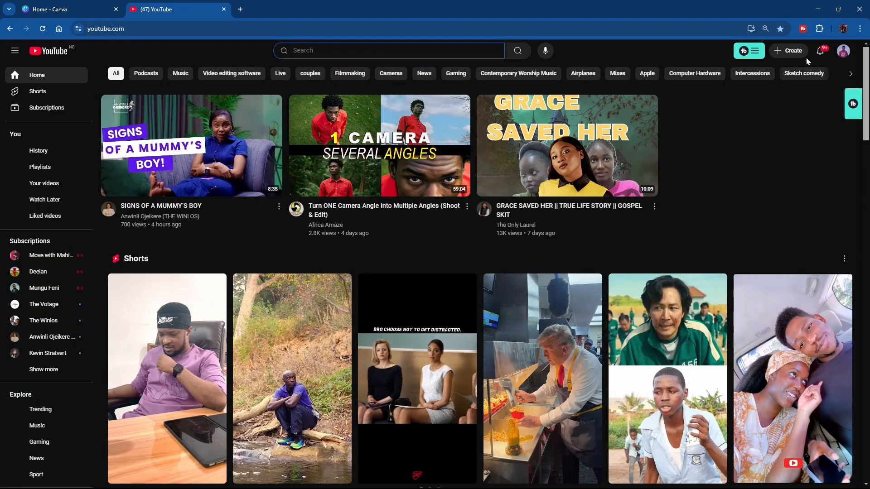
Unpin the TubeBuddy for YouTube extension from the browser toolbar and close the extensions list
right_click(805, 35)
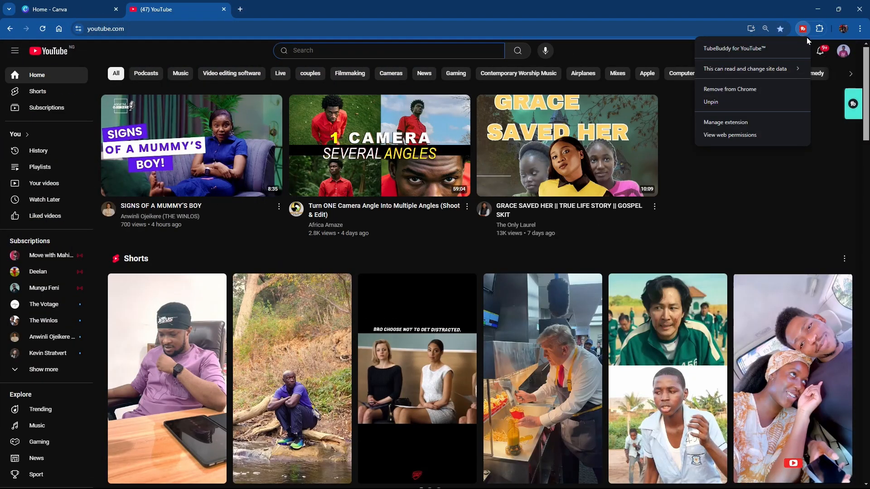
left_click(819, 28)
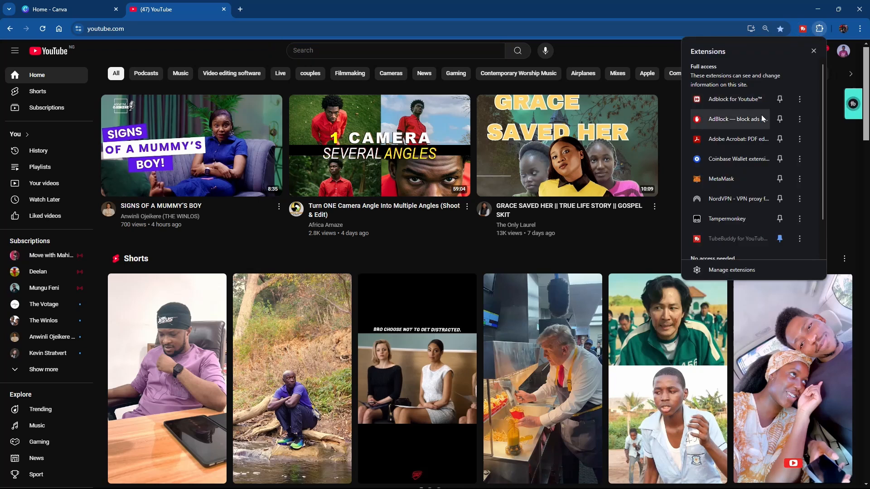
left_click(800, 241)
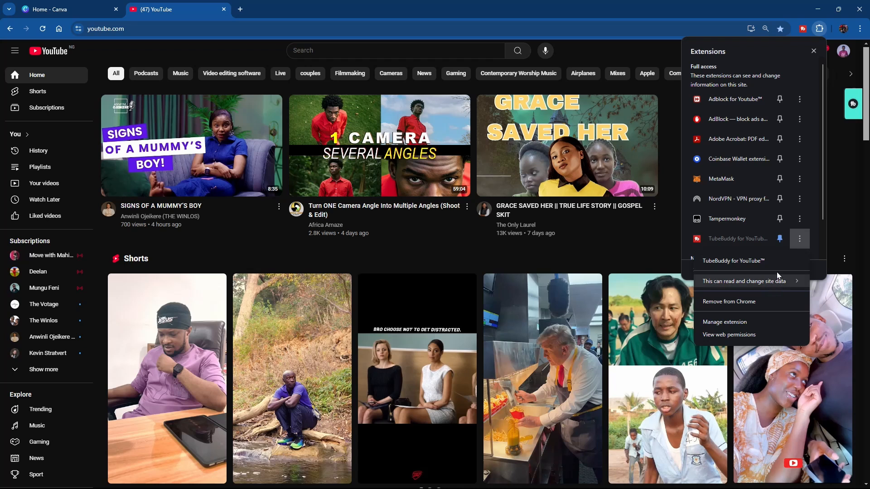
left_click(780, 239)
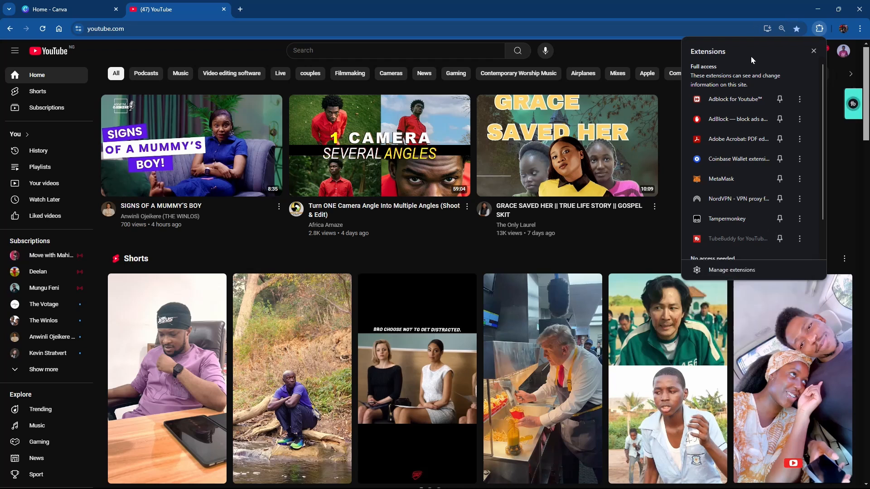
left_click(750, 11)
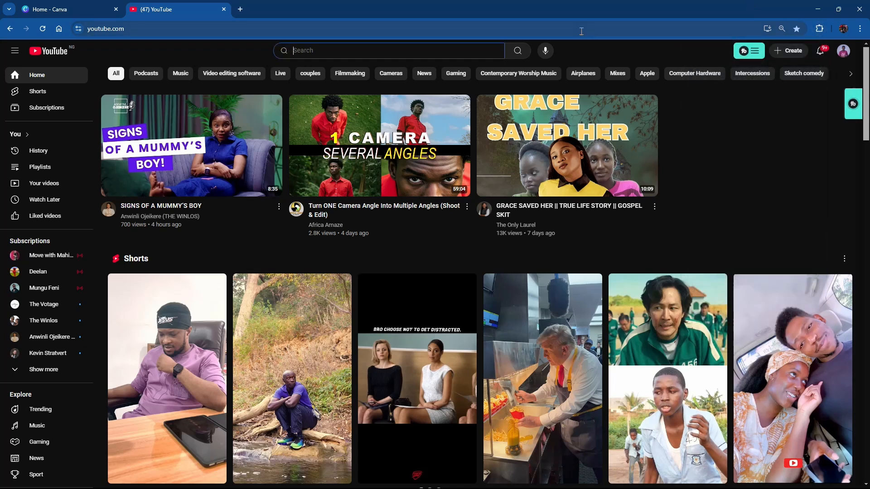
Switch to the green-themed Chrome profile window and load youtube.com in its new tab
key("super")
left_click(509, 482)
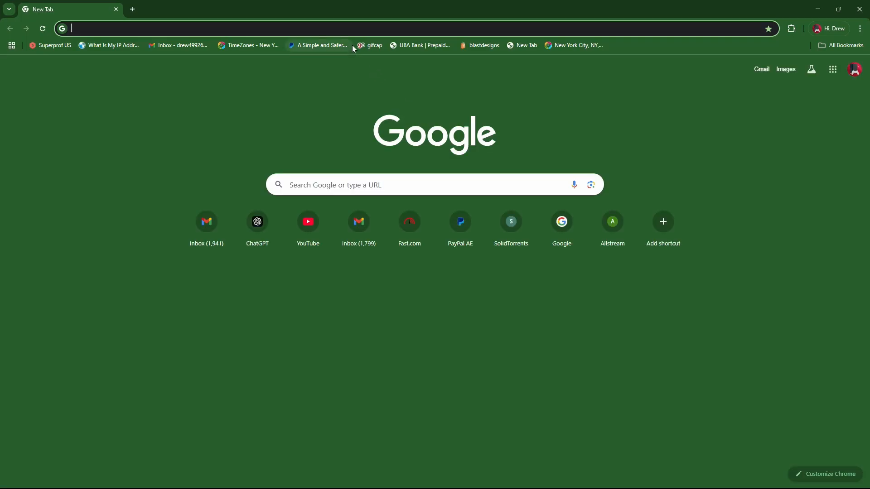
type("YOU")
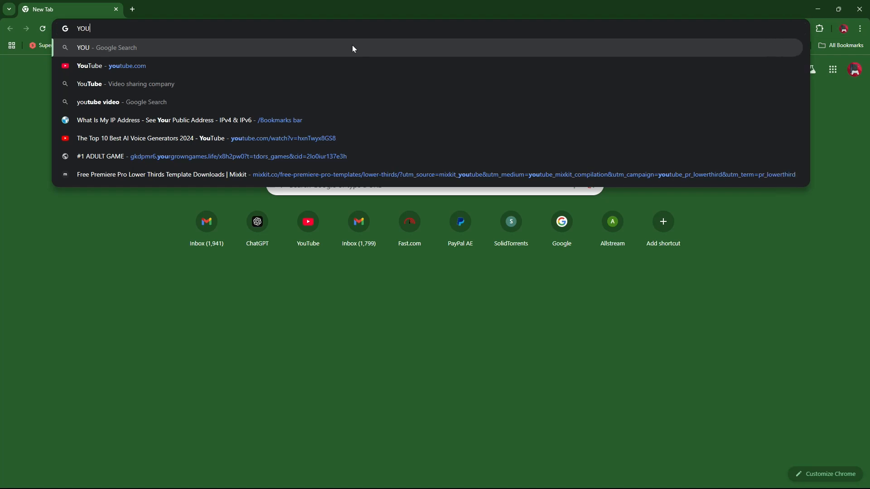
left_click(286, 67)
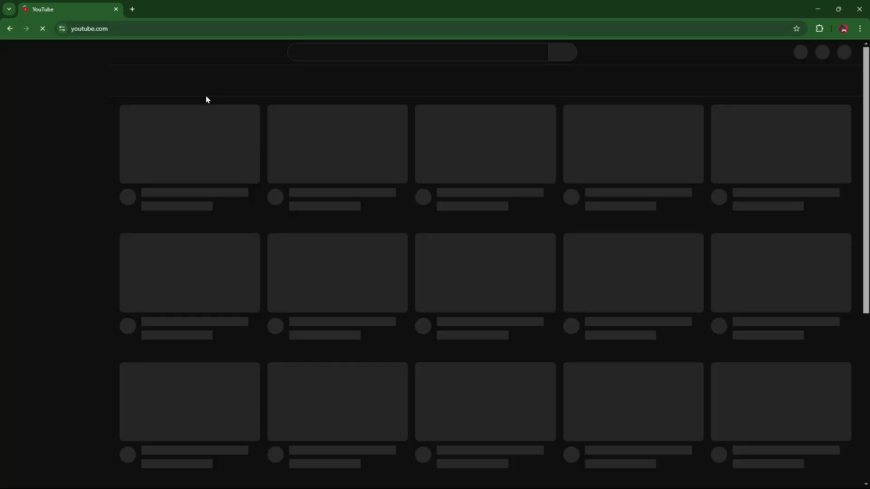
Set the display projection mode to Duplicate
key("super+p")
key("super+p")
key("super+p")
key("super+p")
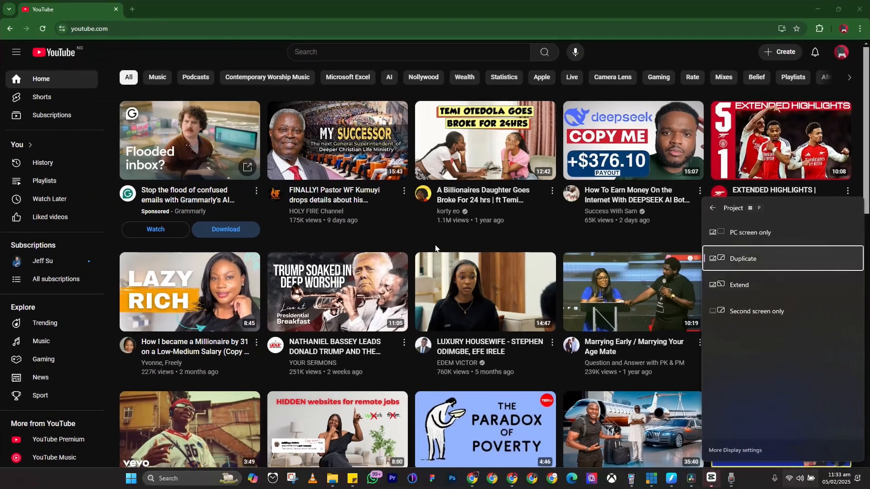
Search YouTube for "blast creative academy" to reach the BLAST Creative Academy channel page, and pause its featured video
left_click(352, 55)
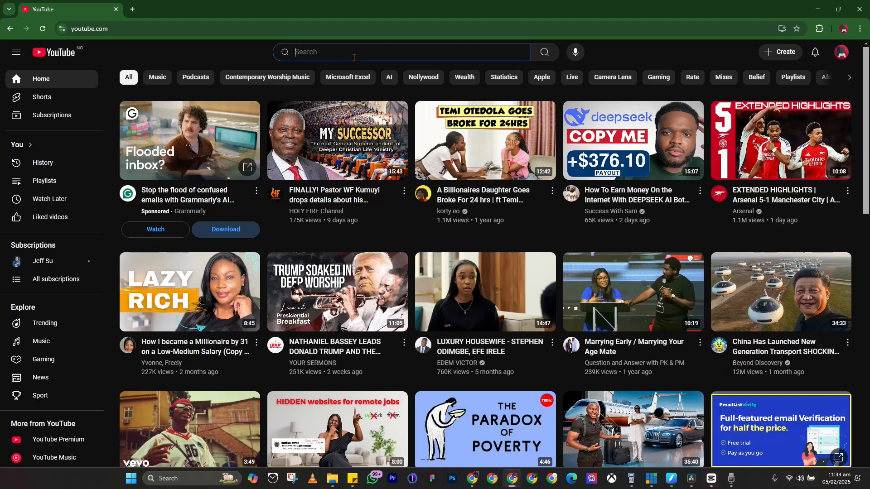
type("BLA")
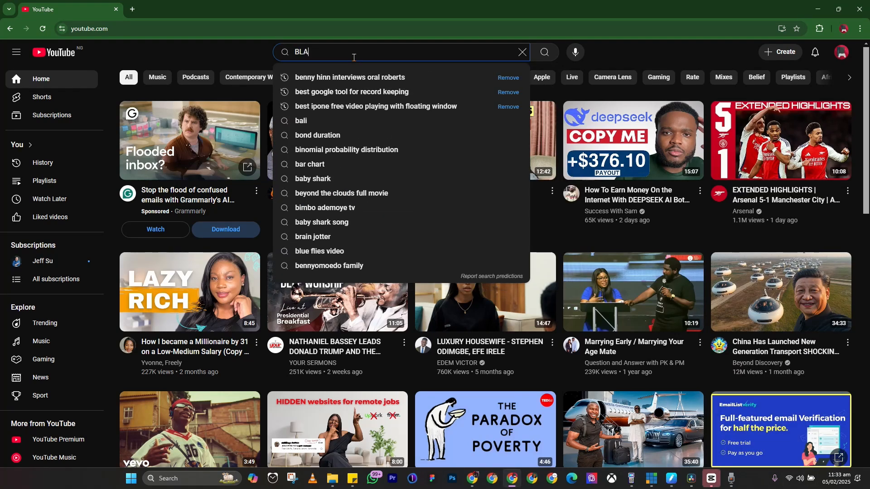
type("ST CR")
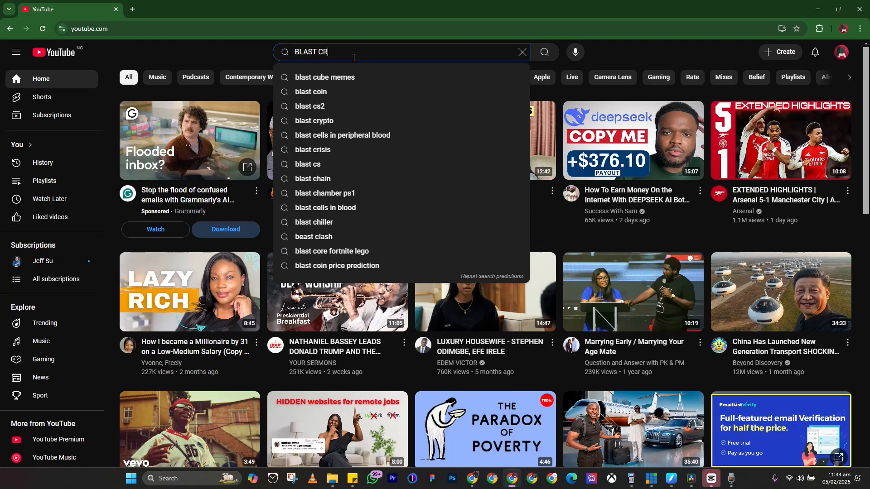
type("EATIVE A")
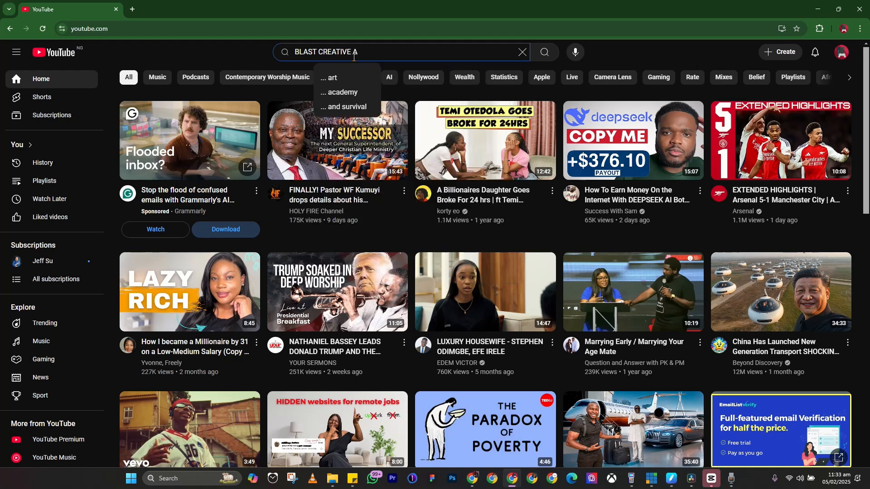
left_click(339, 91)
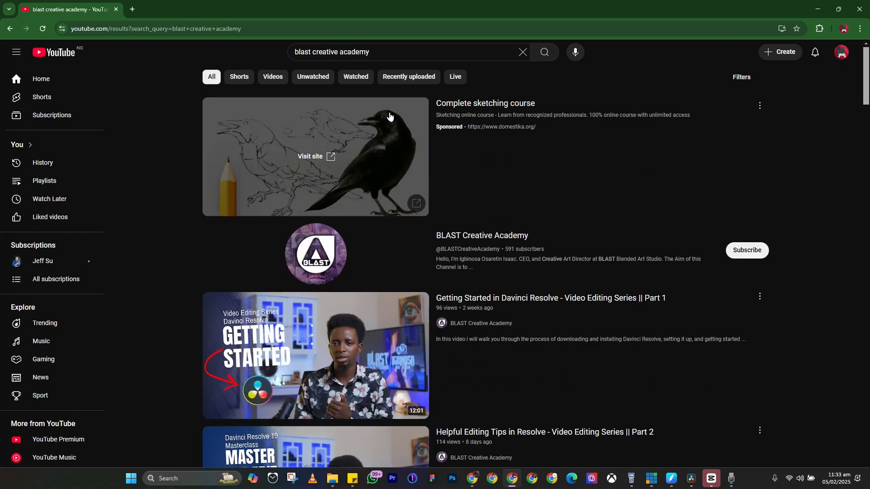
left_click(475, 236)
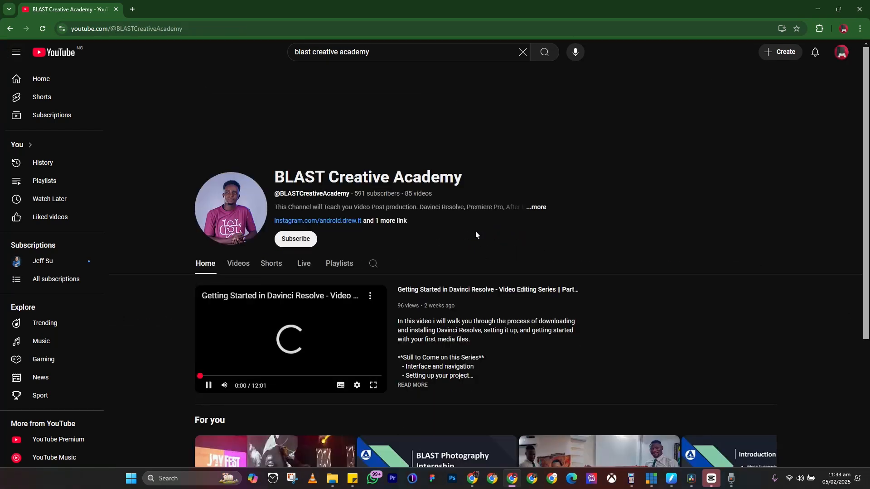
left_click(208, 386)
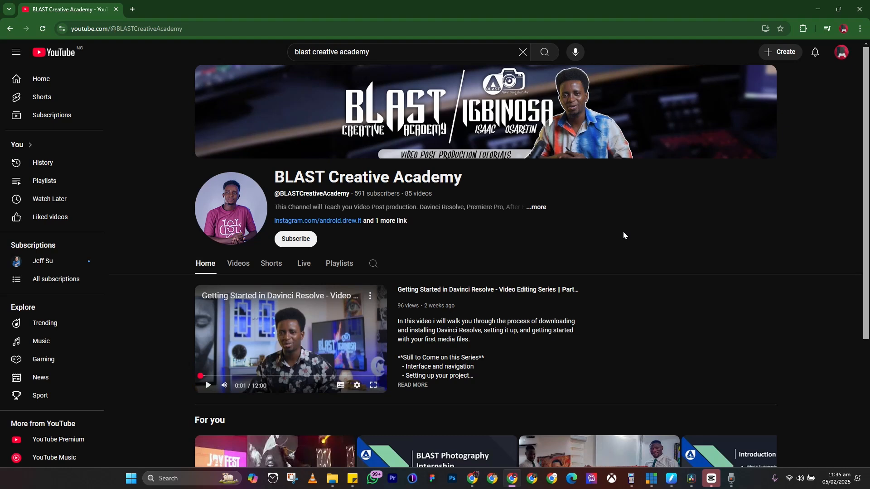
Switch the display projection mode to Extend and dismiss the projection options
key("super+p")
key("super+p")
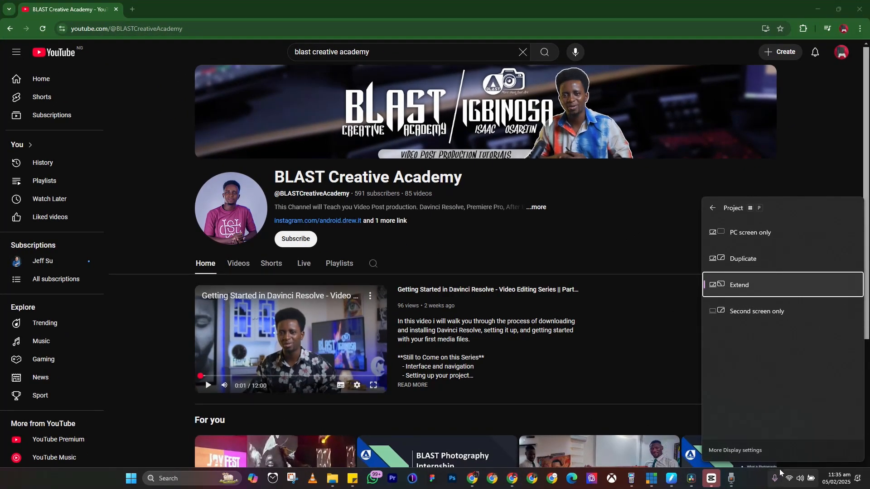
left_click(794, 484)
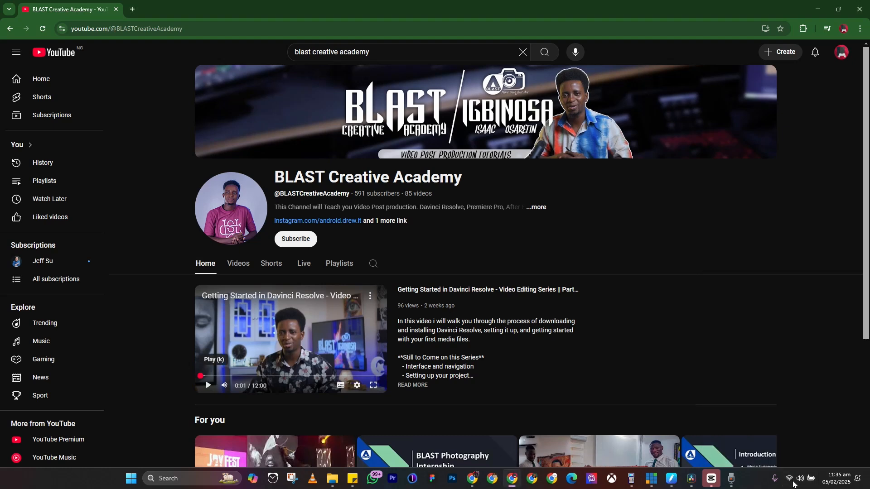
Connect the computer's Wi-Fi to the BLAST Airtel_5G network with automatic connection kept on
left_click(793, 479)
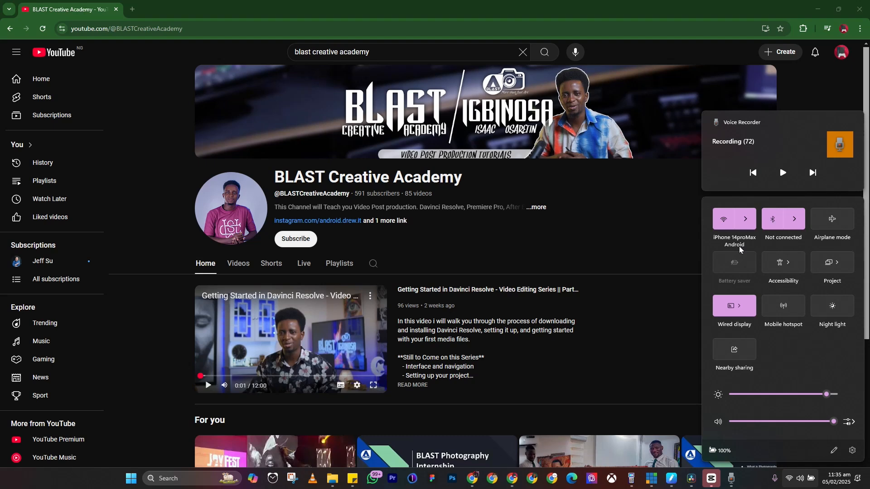
left_click(748, 220)
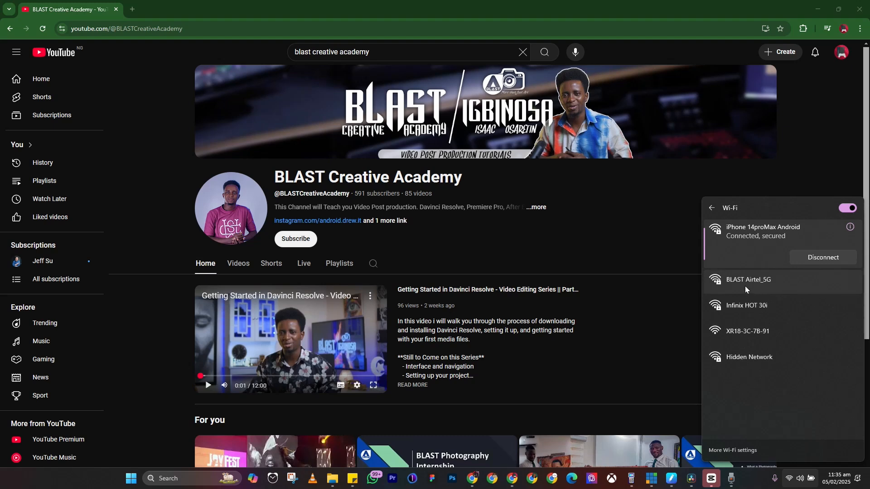
left_click(746, 288)
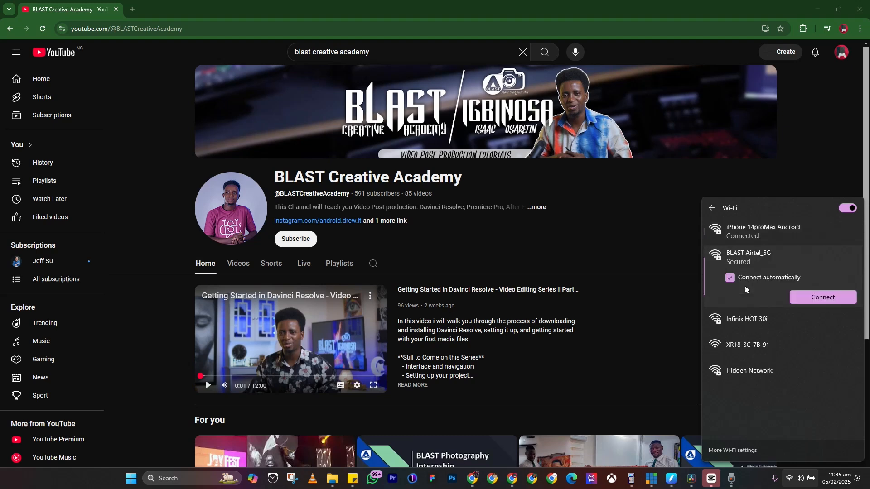
left_click(831, 298)
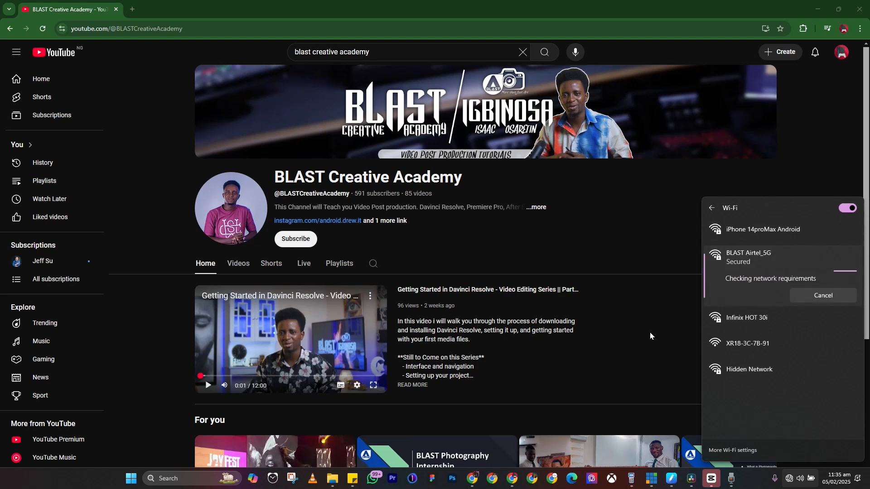
Bring up the capcut tut File Explorer window and browse to the YOUTUBE VIDEO folder on BLAST Storage (D:)
left_click(333, 479)
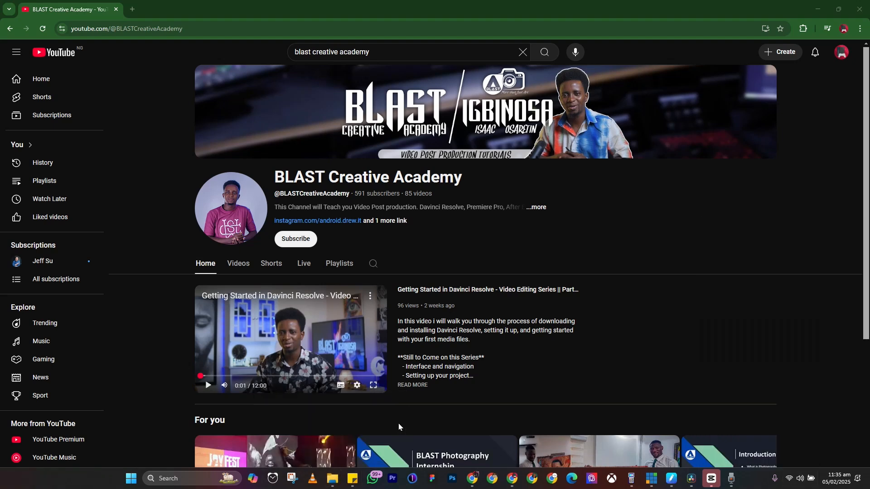
mouse_move(335, 475)
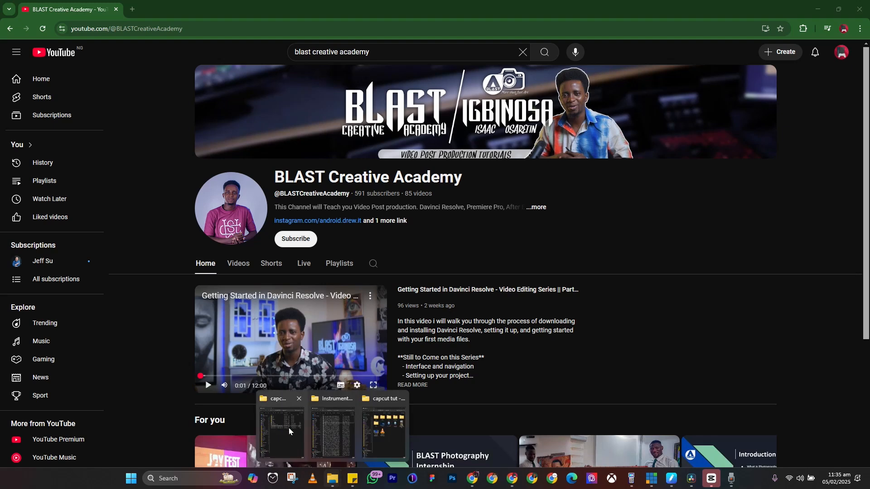
left_click(287, 426)
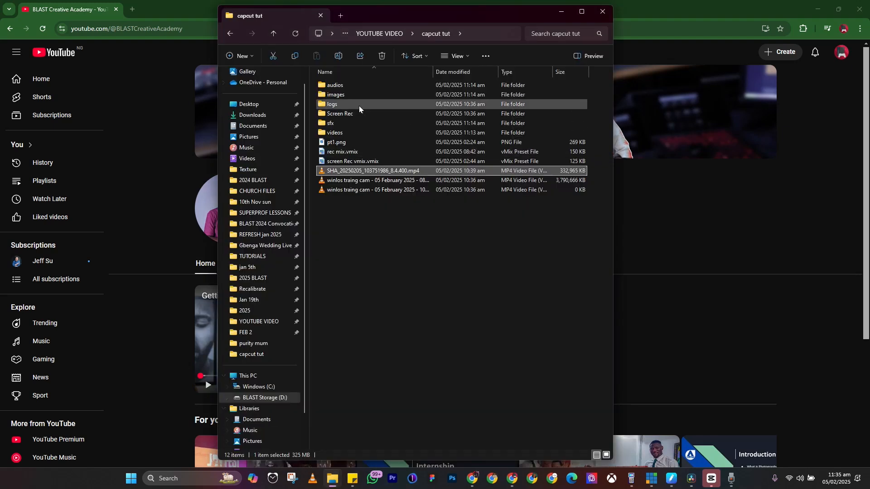
left_click(379, 34)
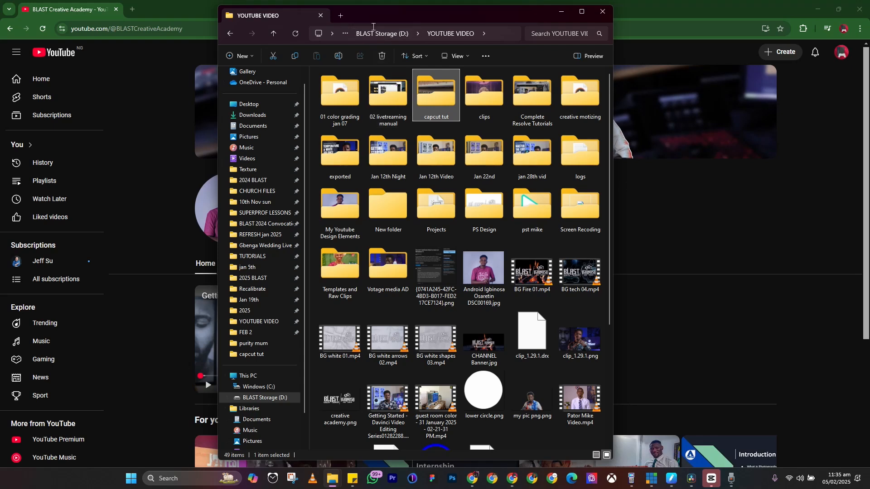
left_click(373, 27)
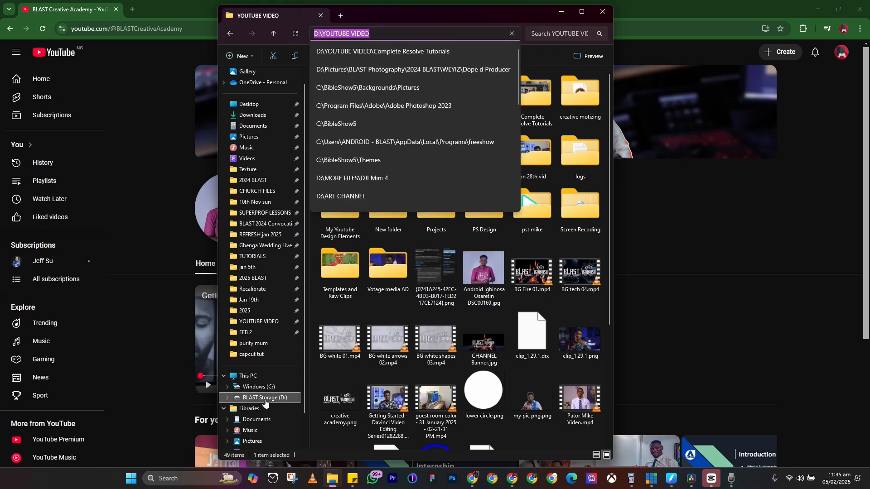
left_click(266, 399)
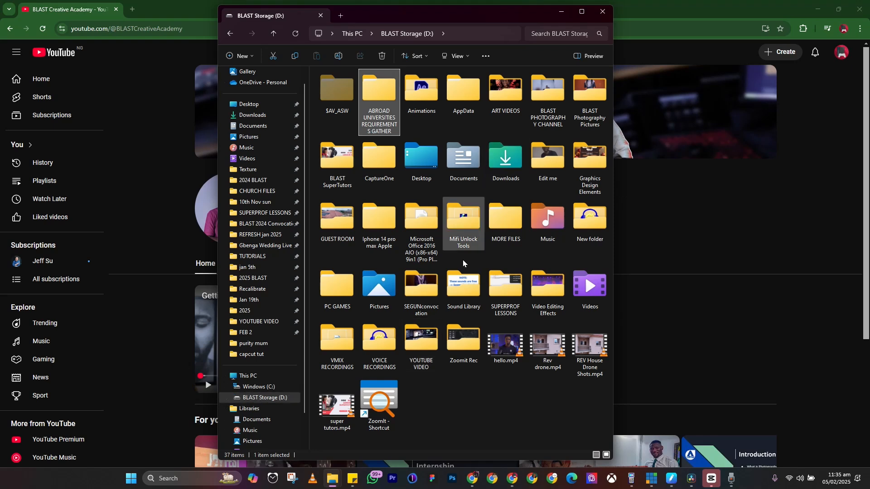
double_click(418, 344)
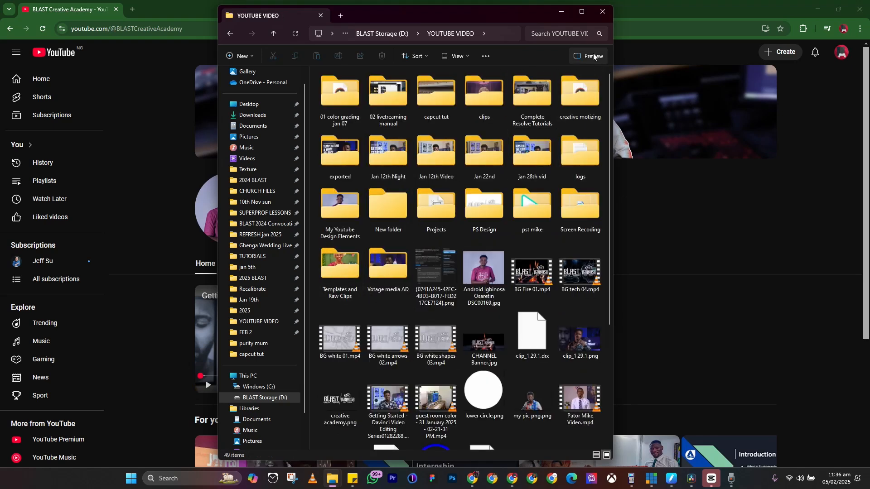
scroll(520, 159, "down", 3)
scroll(520, 161, "up", 3)
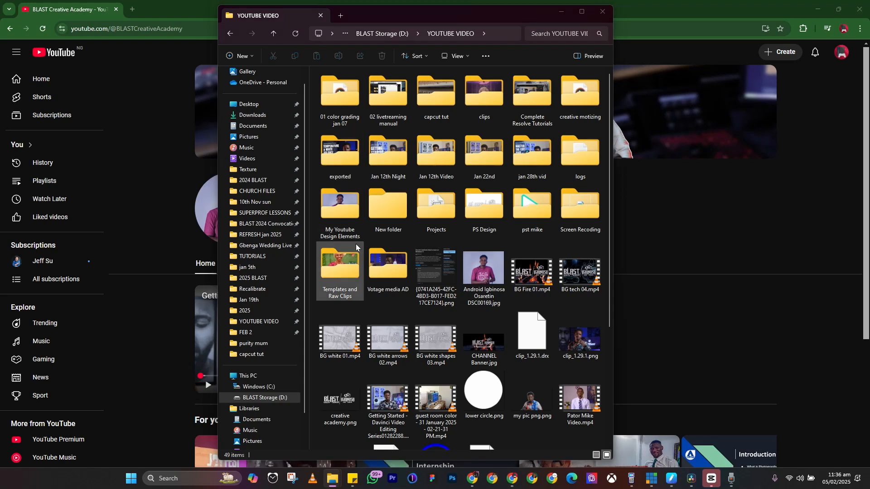
Launch WPS Office and open color grading 594729.pdf from the recent files
key("super")
type("WPS")
key("Return")
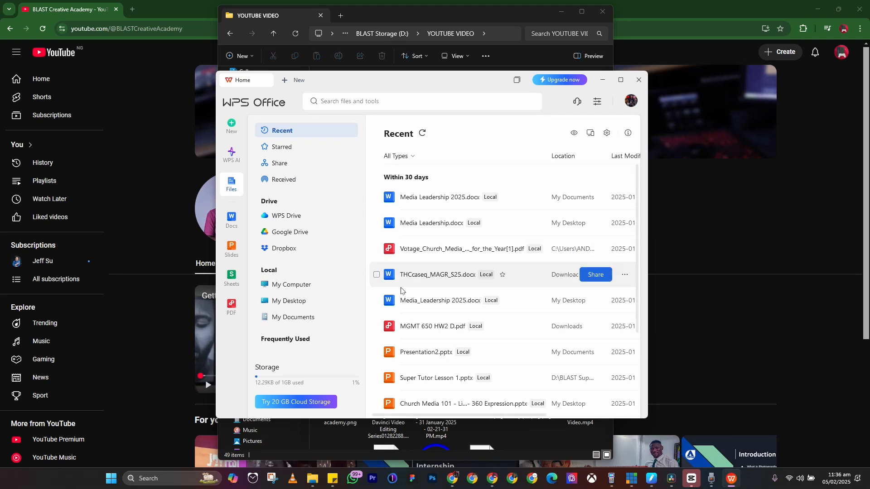
scroll(443, 316, "down", 1)
scroll(442, 358, "down", 2)
scroll(441, 361, "down", 1)
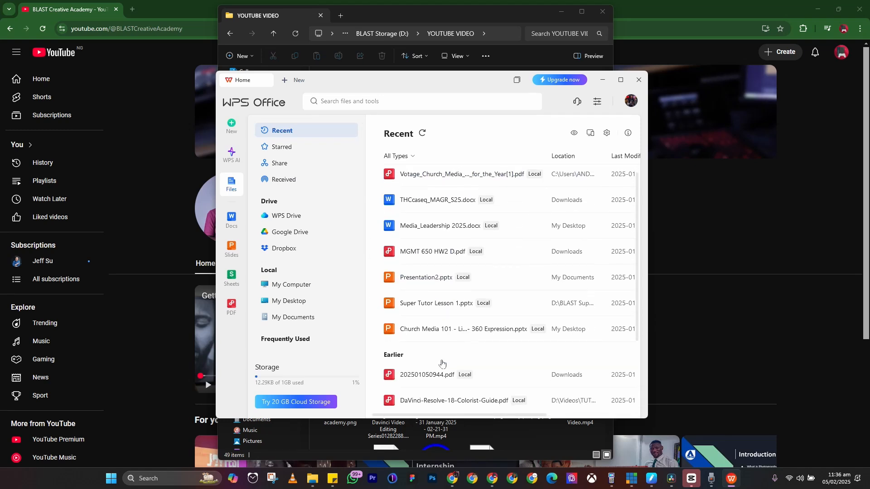
scroll(443, 349, "down", 2)
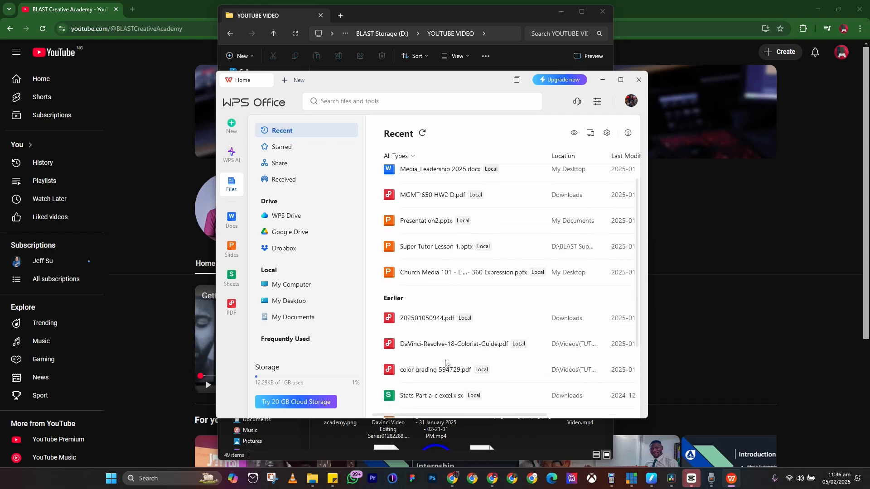
scroll(443, 347, "down", 1)
scroll(435, 349, "down", 1)
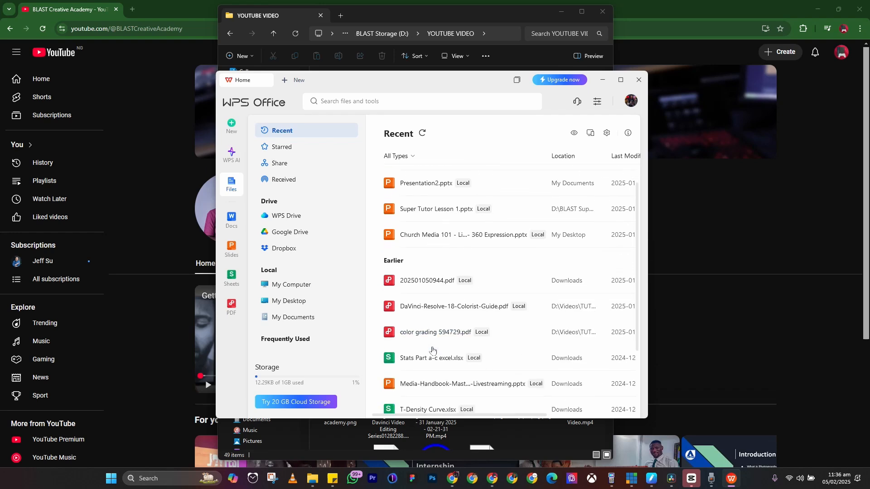
left_click(416, 327)
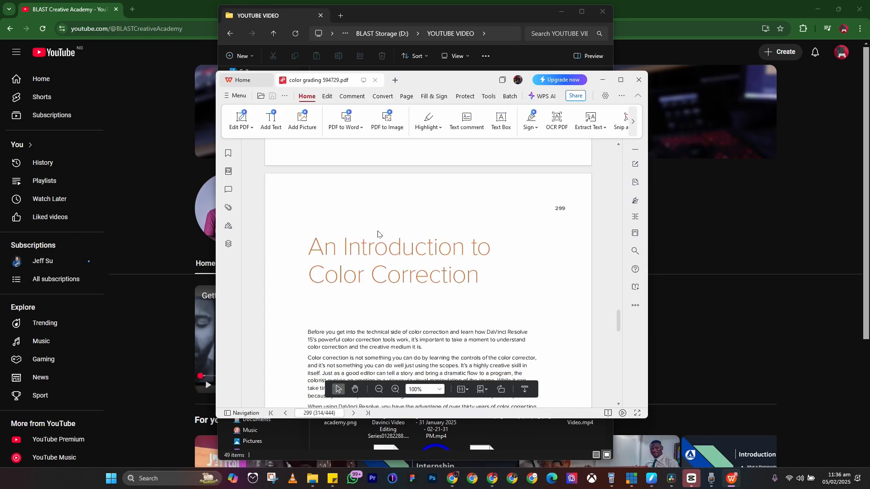
Open Presentation2.pptx from the recent files in WPS Office
left_click(229, 78)
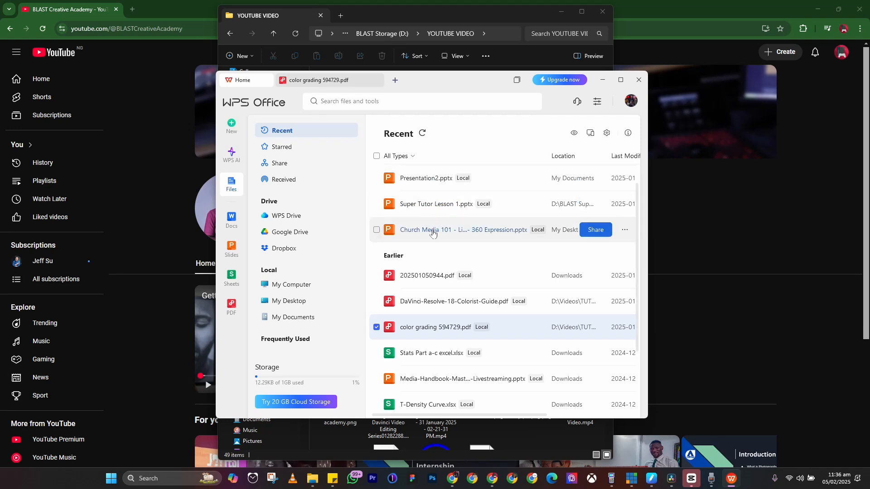
double_click(443, 179)
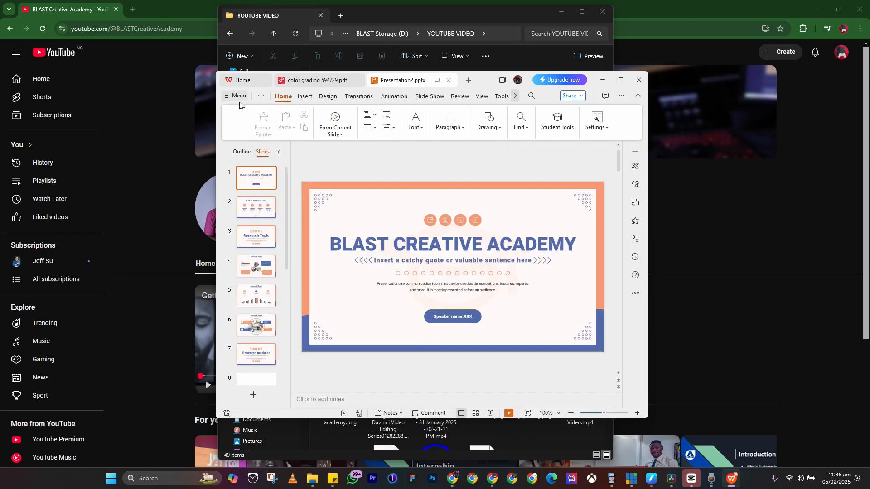
Look through the recent and starred files in WPS Office, and close the program
left_click(241, 87)
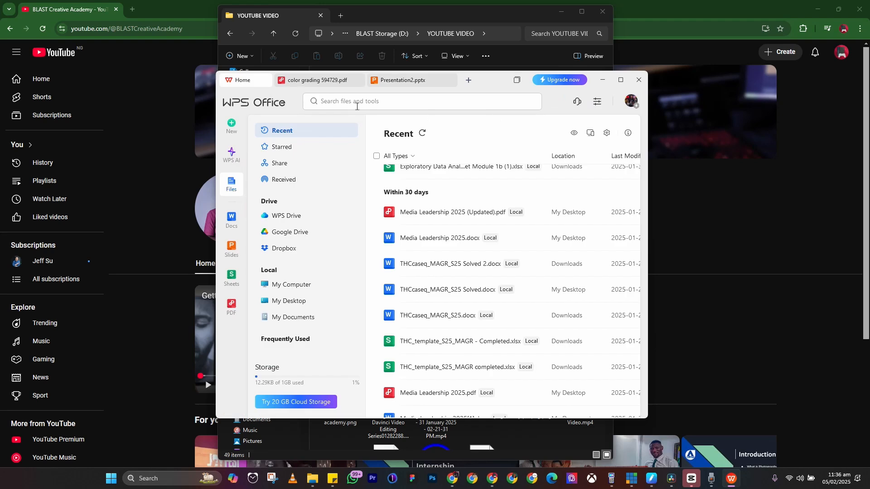
scroll(459, 278, "down", 10)
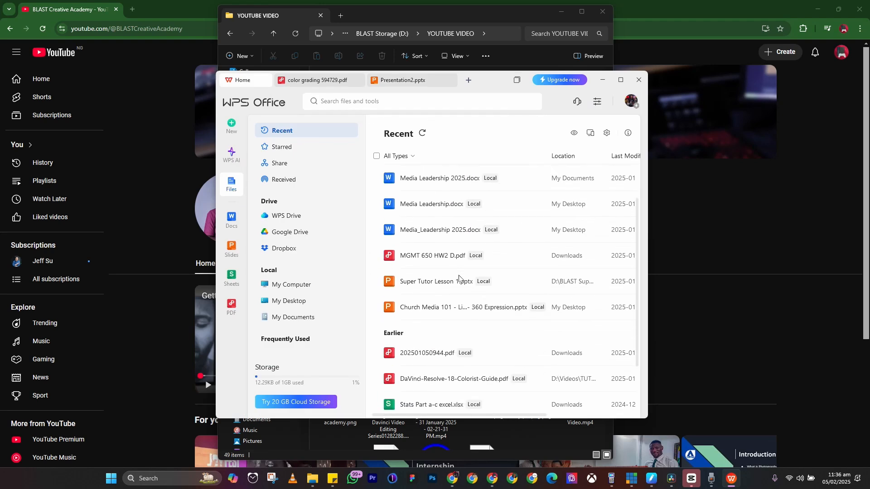
scroll(459, 278, "up", 10)
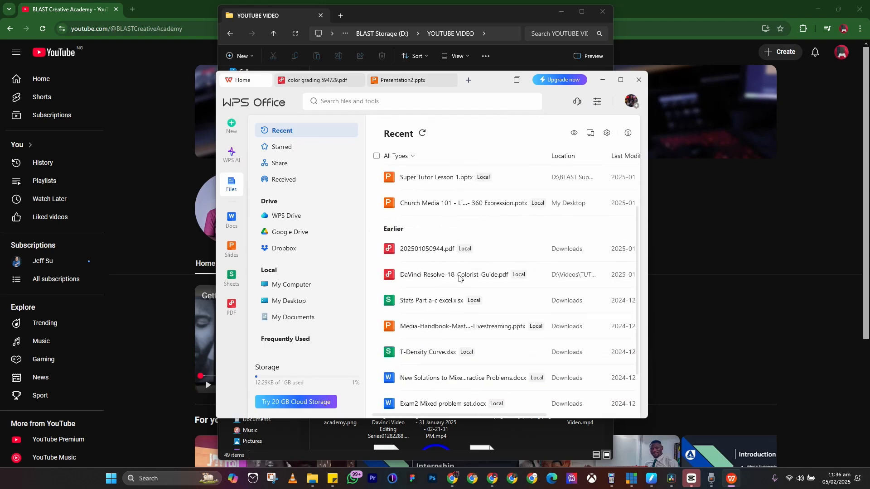
scroll(443, 219, "up", 1)
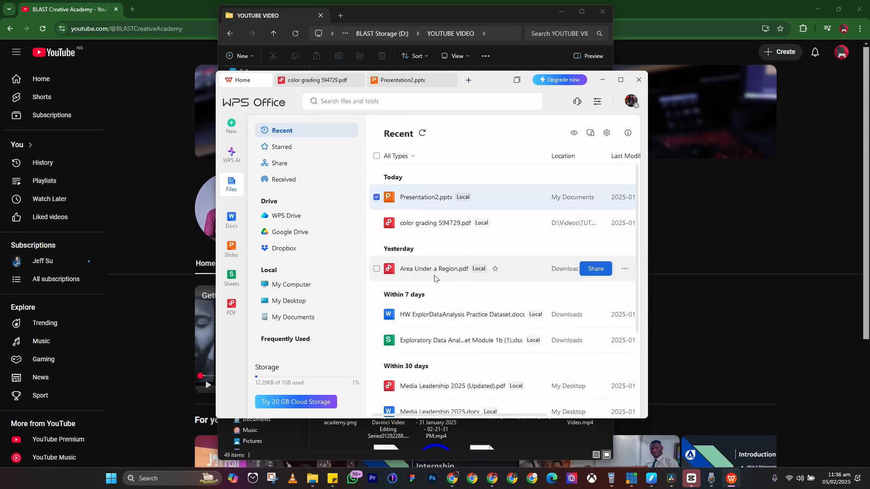
left_click(300, 146)
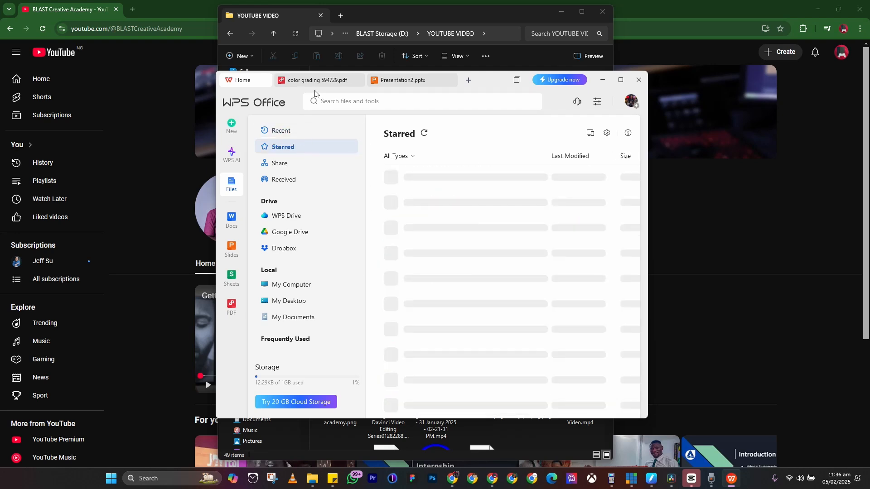
left_click(639, 80)
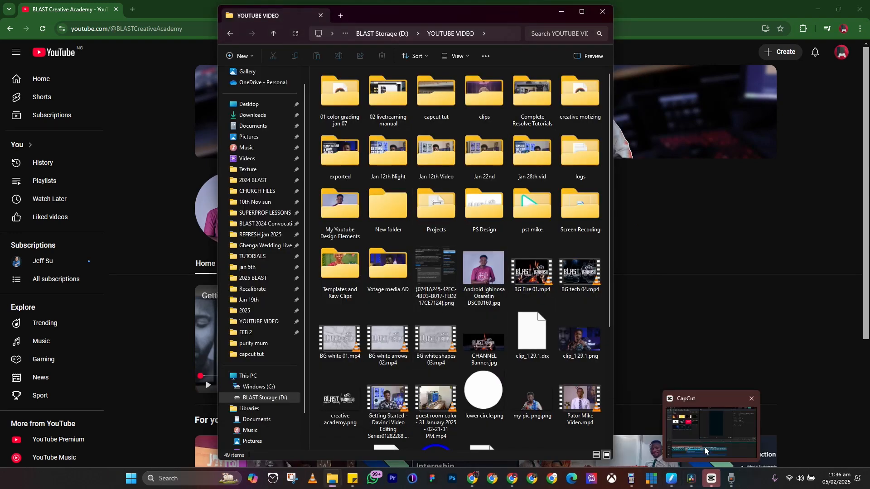
Bring CapCut to the front and launch DaVinci Resolve through a system search
left_click(705, 448)
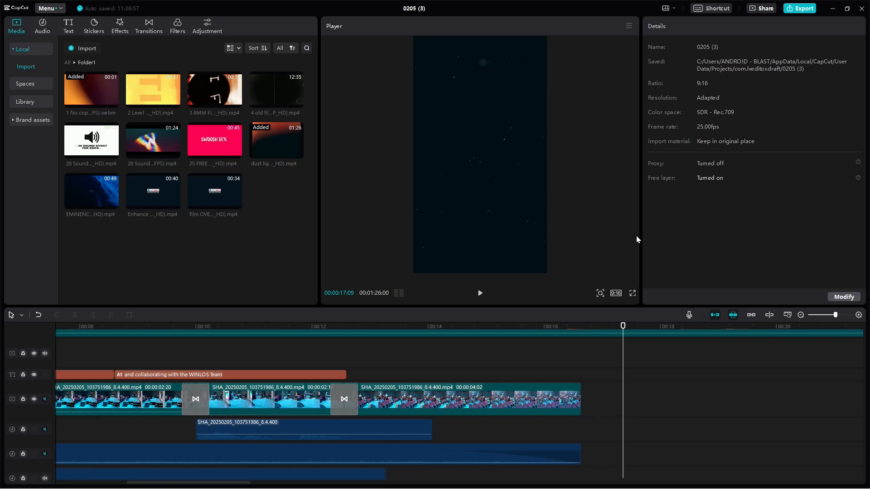
key("super")
type("DAVinci Resolve")
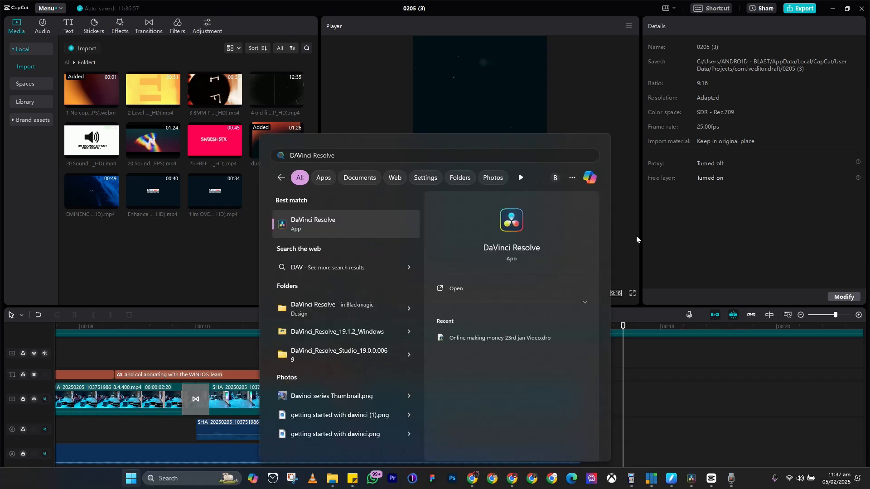
left_click(355, 224)
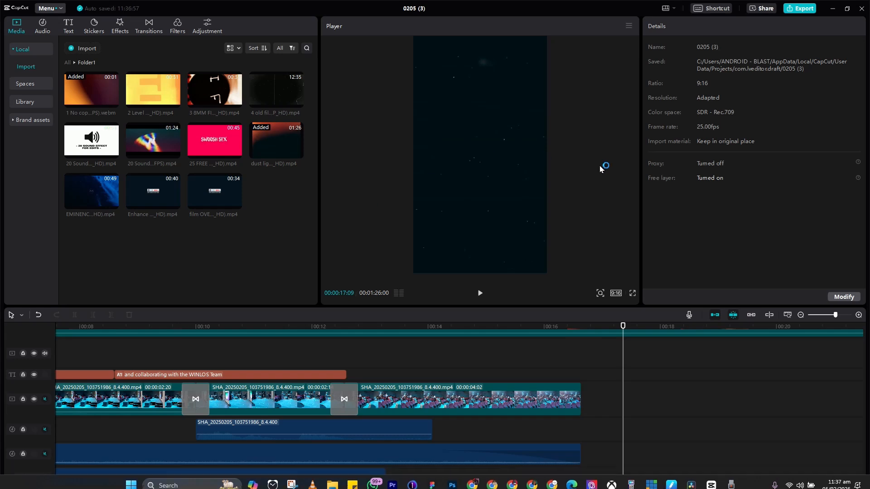
Switch the display projection mode to Duplicate
key("super+p")
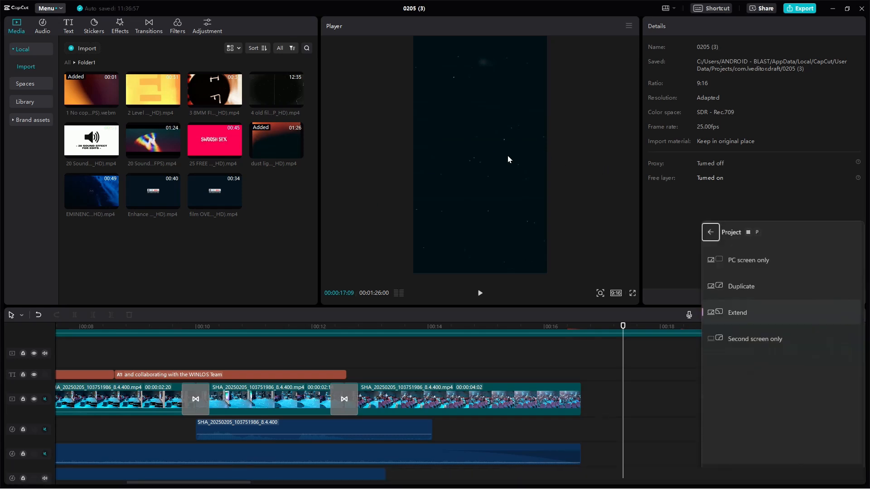
key("Down")
key("Up")
key("Up")
key("Return")
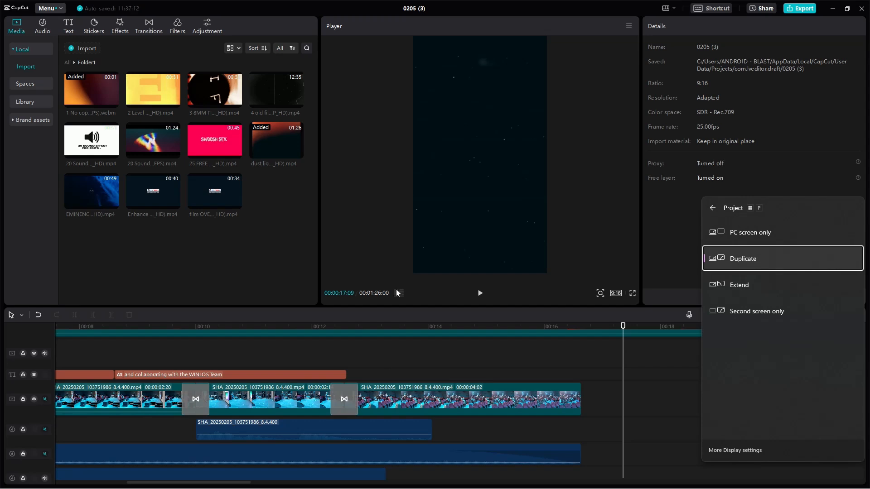
Place the playhead at 00:00:00:15, select the first video clip and review its basic color, lightness and effects adjustments
mouse_move(99, 326)
left_mouse_down()
mouse_move(23, 324)
mouse_move(113, 335)
left_mouse_up()
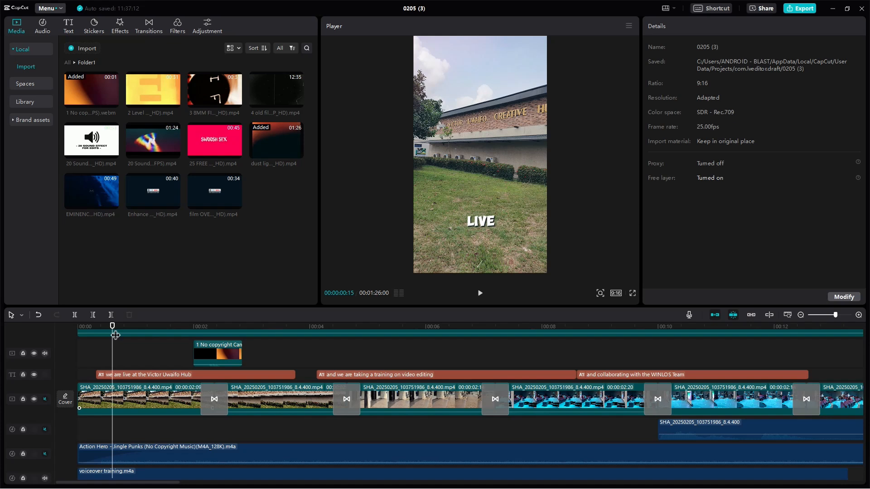
left_click(126, 403)
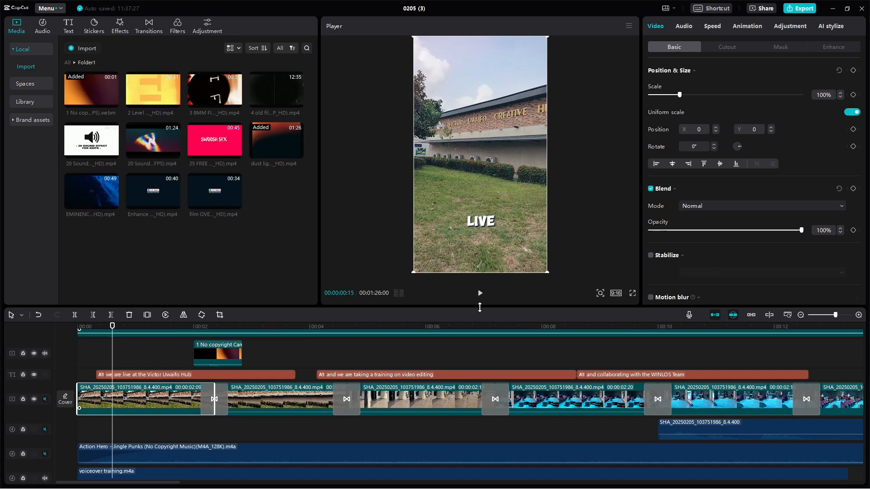
left_click(792, 26)
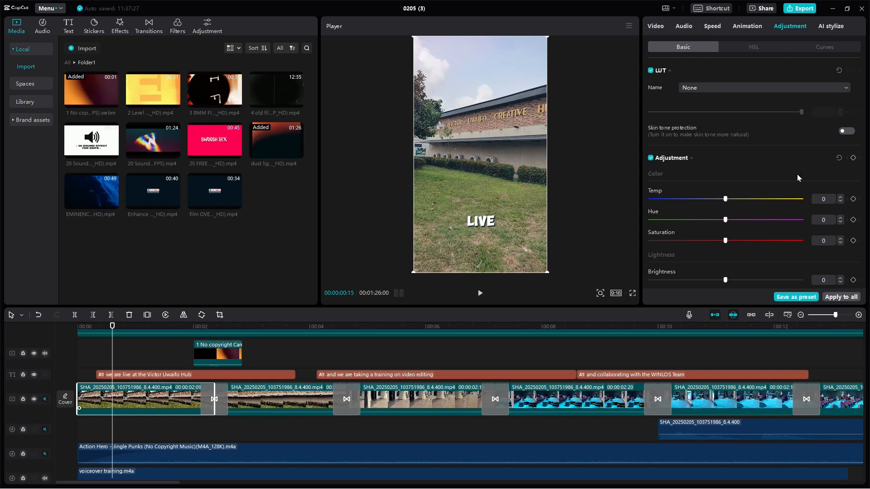
scroll(798, 177, "down", 5)
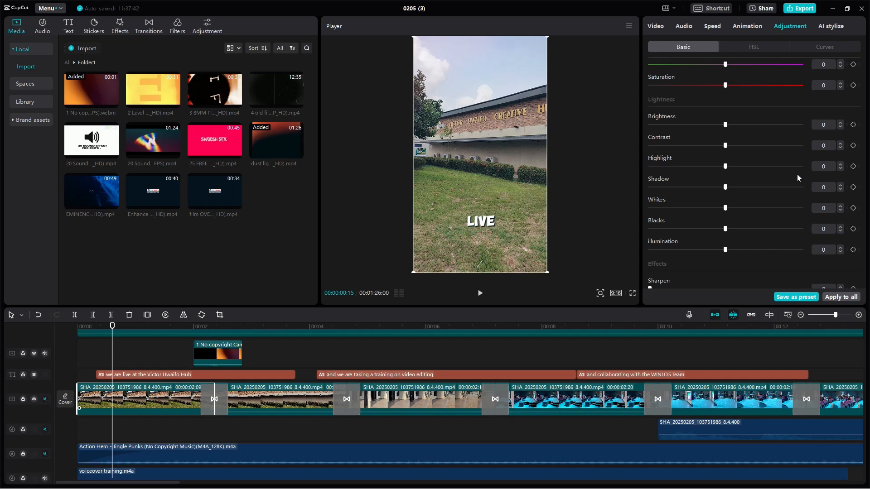
scroll(798, 175, "down", 3)
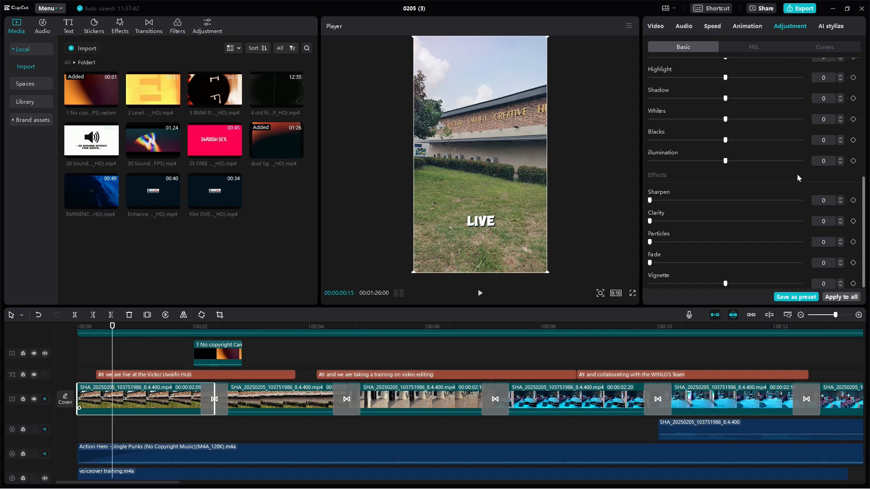
scroll(797, 175, "up", 8)
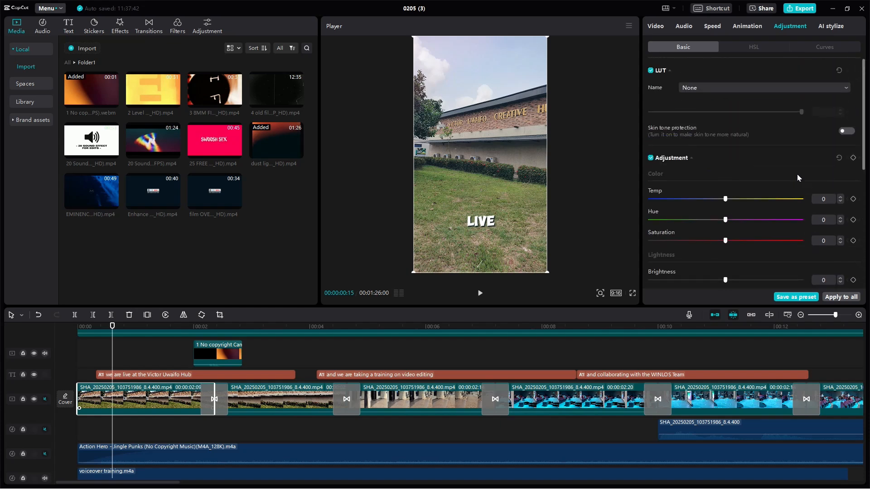
scroll(797, 178, "down", 3)
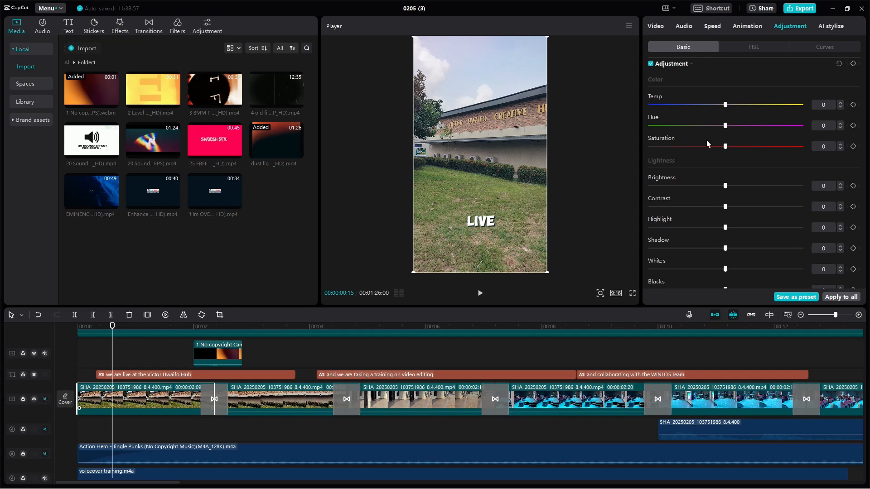
Switch the display projection back to Extend and move the CapCut window onto the second display
mouse_move(336, 486)
key("super+p")
key("super+p")
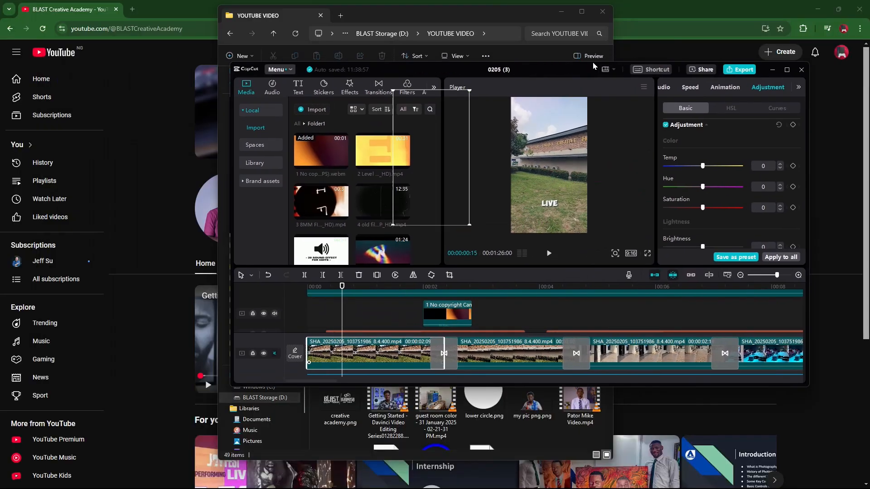
left_click_drag(593, 67, 827, 54)
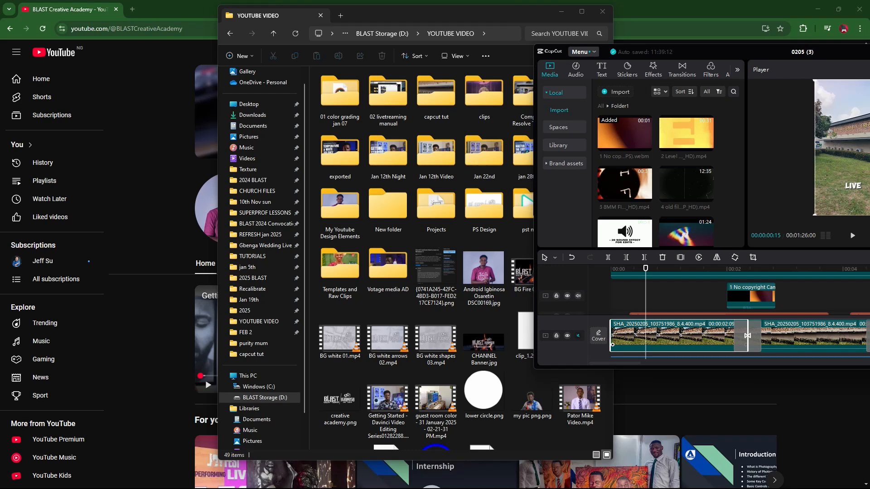
left_click_drag(768, 52, 869, 44)
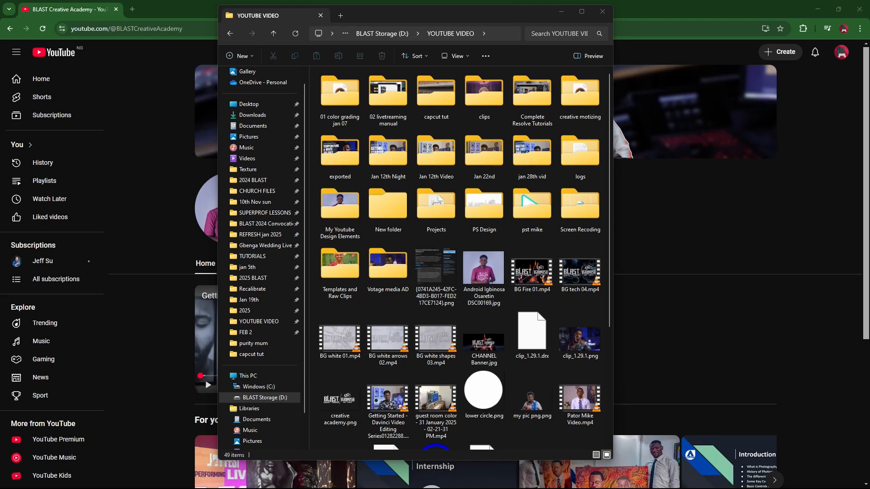
Look through the YOUTUBE VIDEO folder and open its Templates and Raw Clips subfolder
left_click(526, 201)
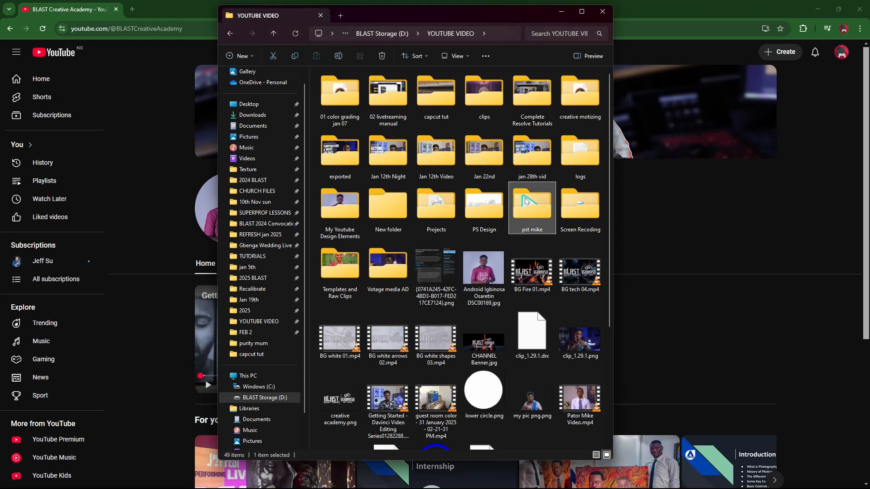
scroll(526, 201, "down", 3)
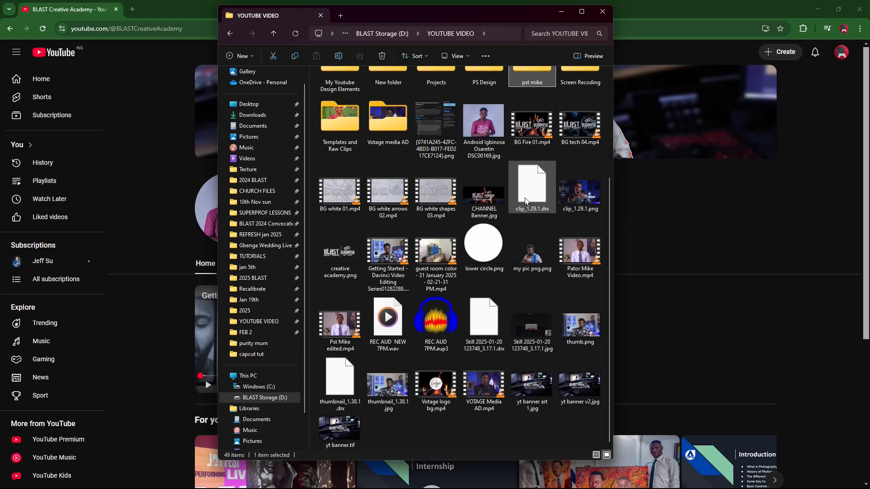
scroll(437, 262, "up", 3)
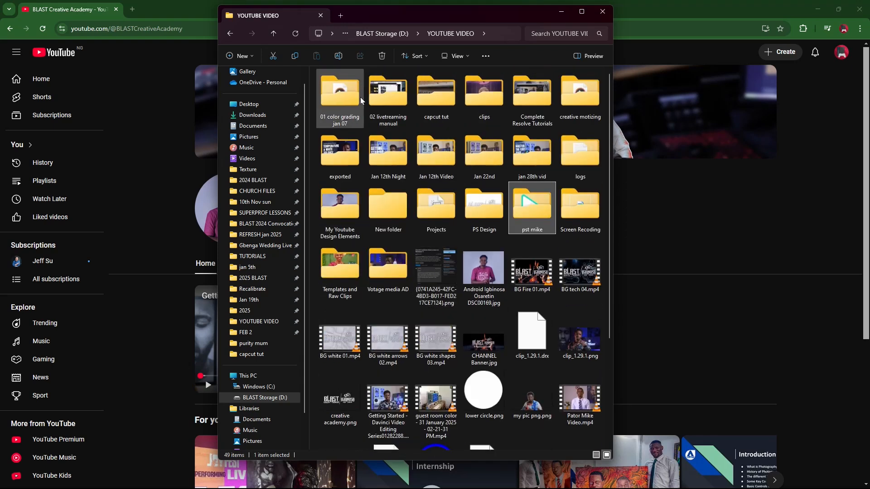
left_click(337, 266)
double_click(336, 264)
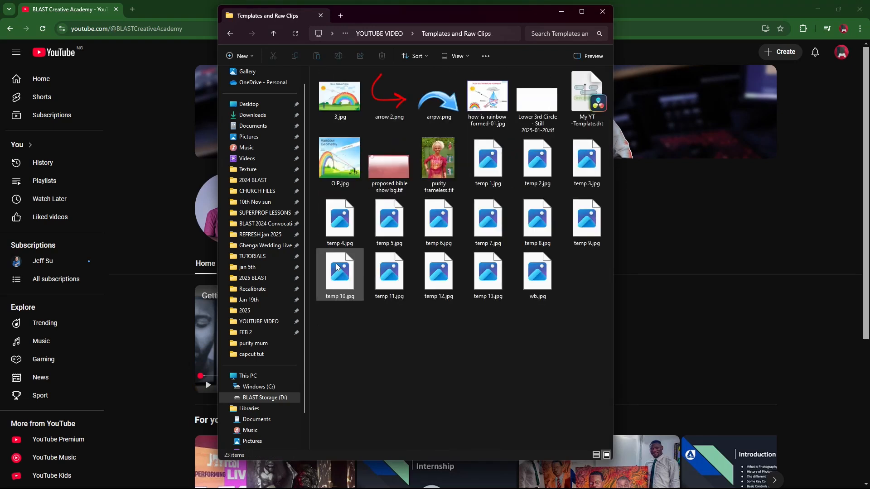
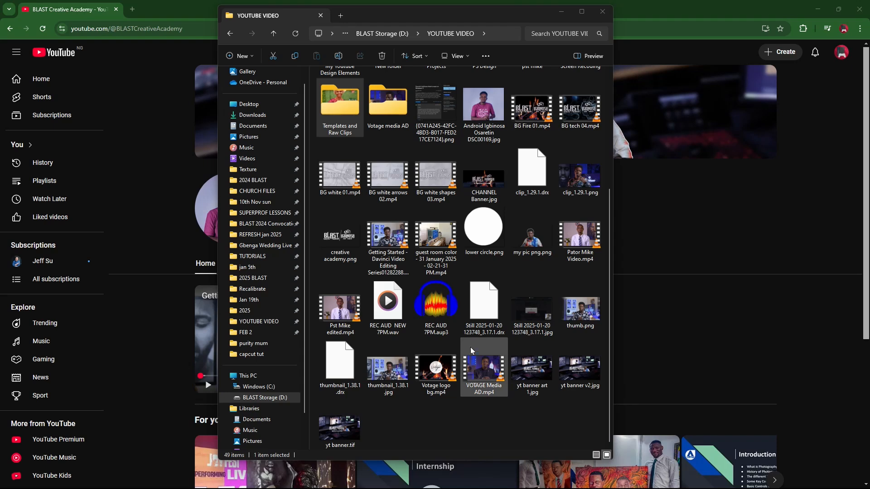
Examine the folders and media files in the YOUTUBE VIDEO folder from beginning to end
left_click_drag(612, 317, 601, 163)
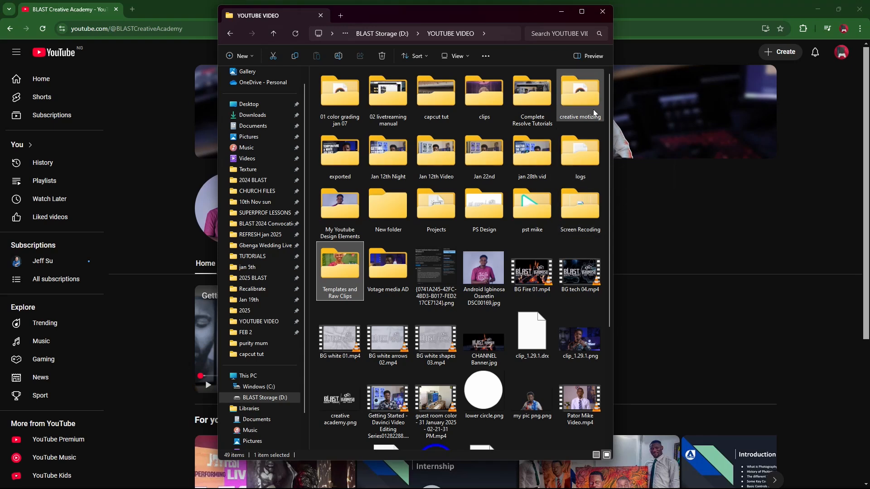
scroll(611, 141, "down", 1)
scroll(611, 140, "down", 3)
scroll(605, 114, "up", 4)
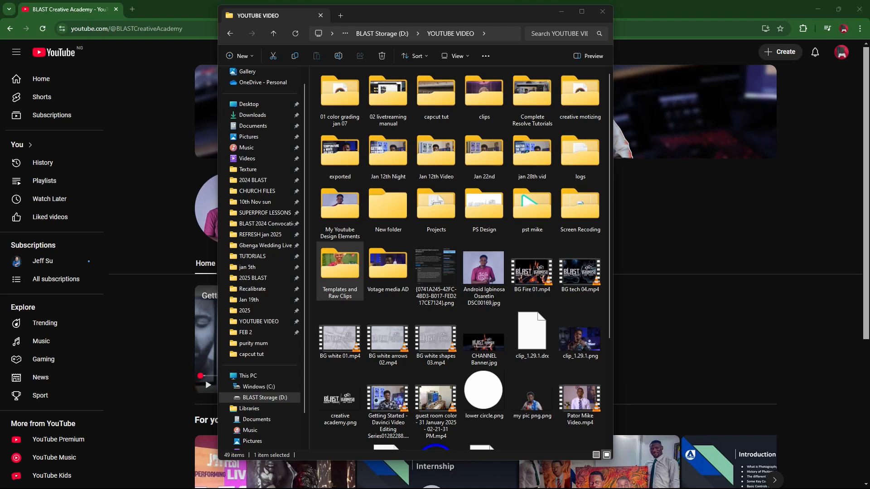
Change the display projection mode and bring the CapCut window back to the front
key("super+p")
key("super+p")
key("super+p")
key("super+p")
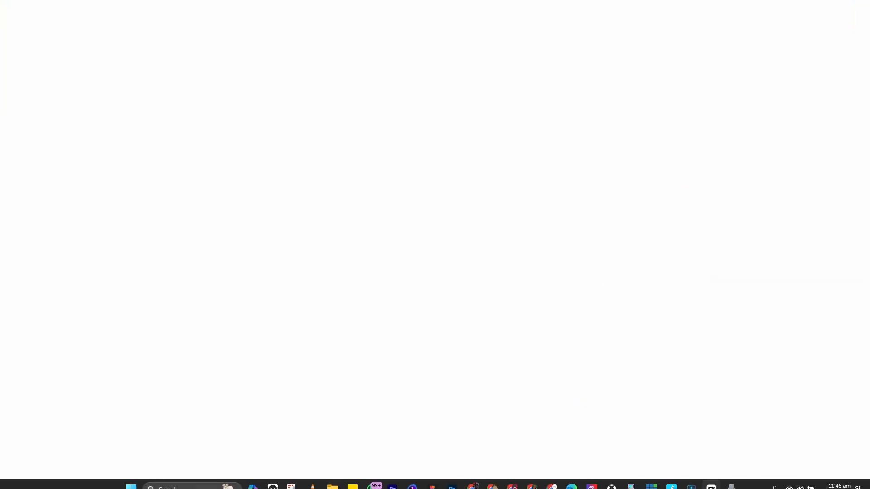
left_click(710, 481)
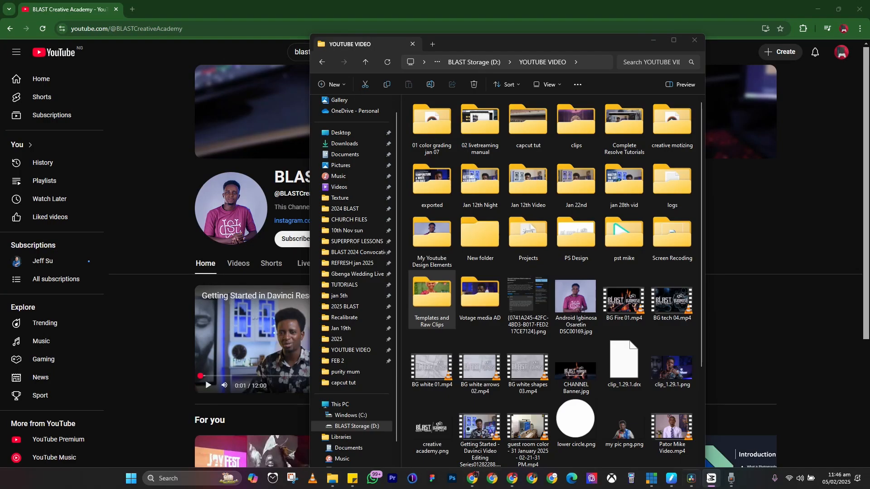
left_click(712, 480)
left_click(608, 230)
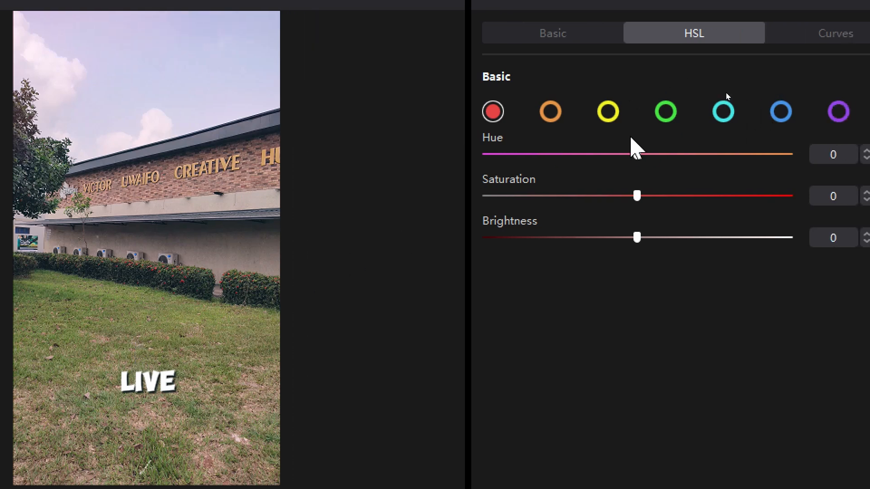
Set the green hue to -97 in the first clip's HSL adjustments
left_click(667, 117)
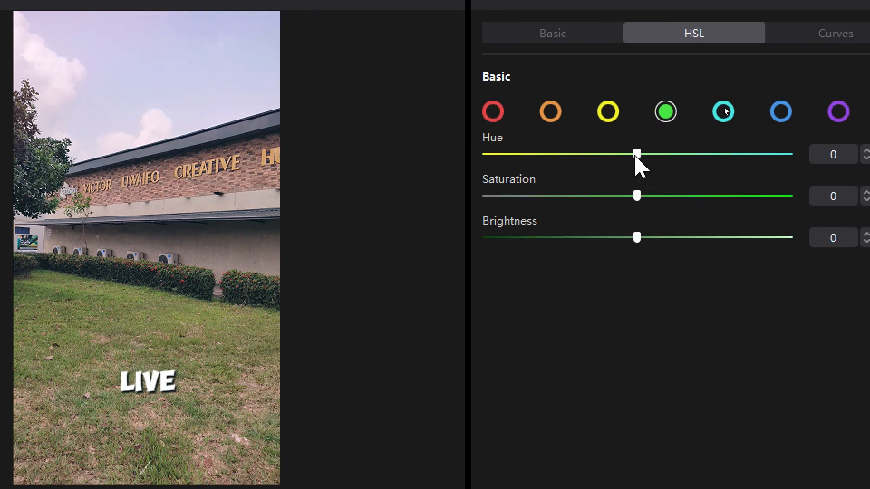
left_click_drag(637, 155, 404, 144)
left_click_drag(348, 143, 431, 181)
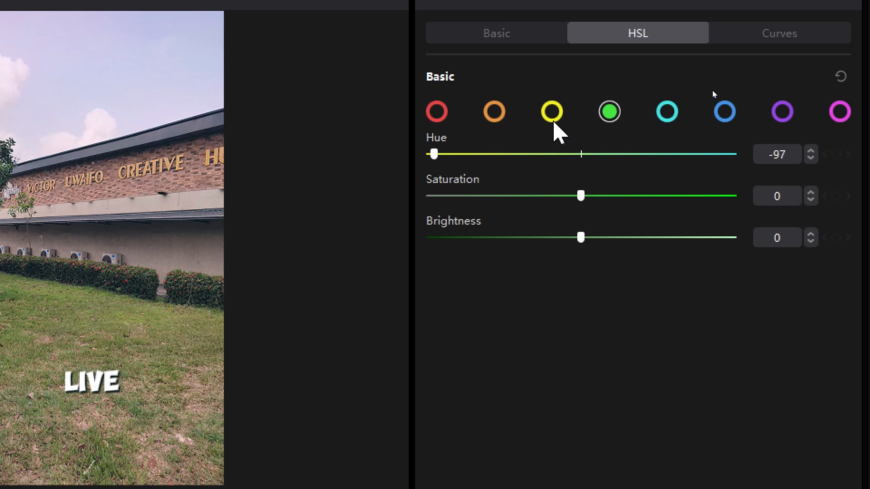
Raise the yellow hue and set the green hue to 94 in the selected overlay clip's HSL adjustments
left_click(552, 113)
left_click_drag(581, 154, 739, 166)
left_click(610, 114)
left_click(576, 154)
left_click_drag(577, 155, 724, 155)
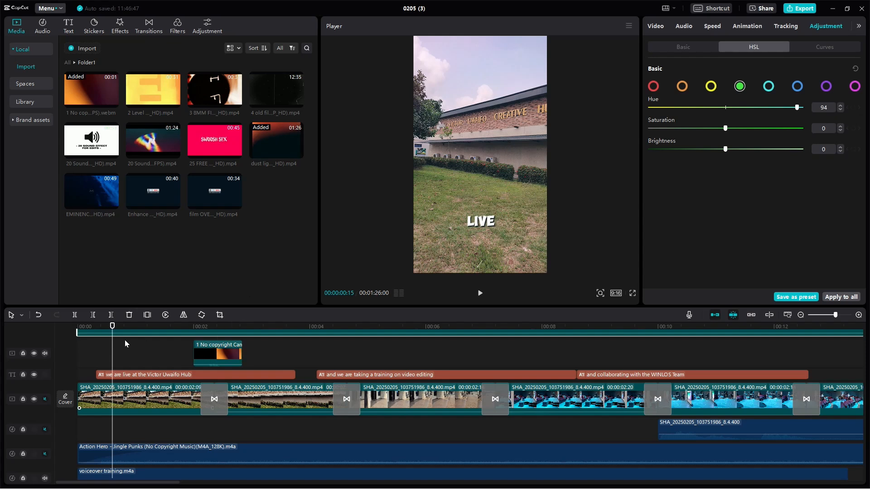
Select the first clip on the main video track and set its HSL green saturation to 88 and green hue to 90
scroll(124, 341, "up", 2)
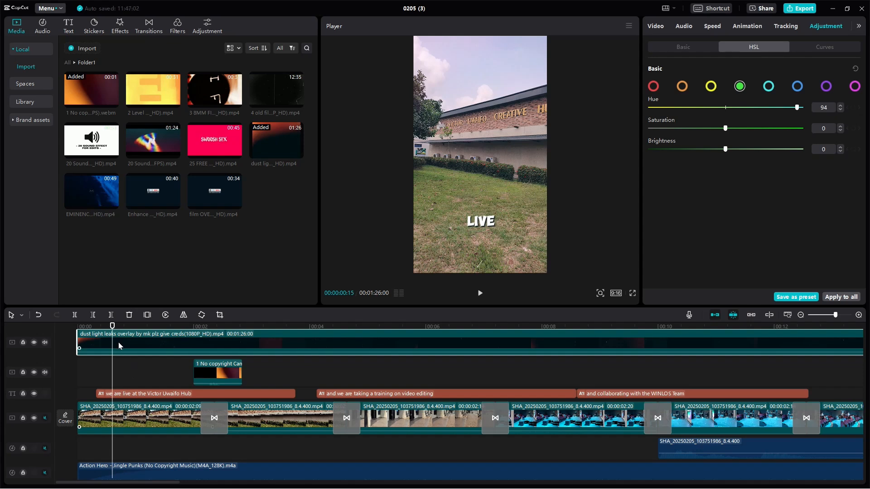
left_click(108, 424)
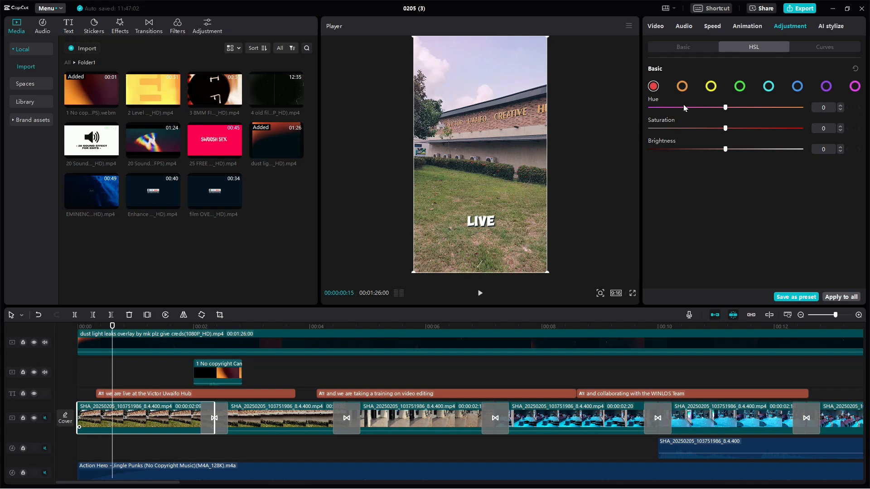
left_click(686, 48)
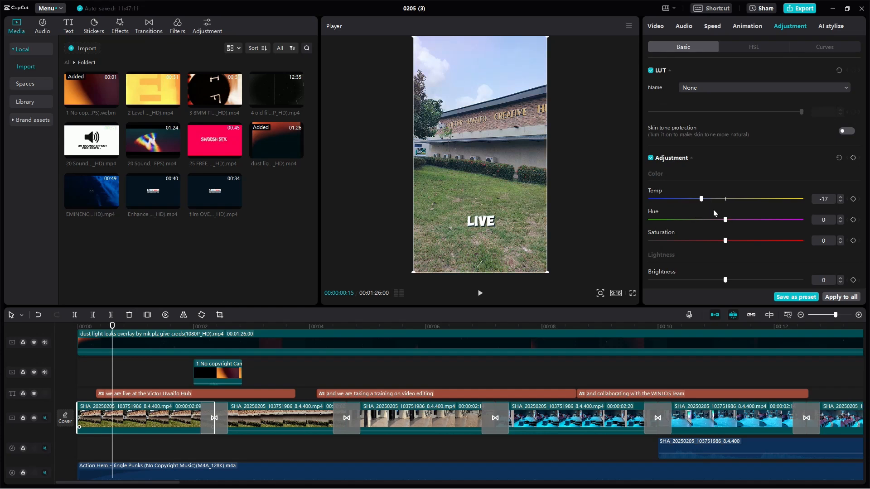
left_click(753, 47)
left_click(738, 86)
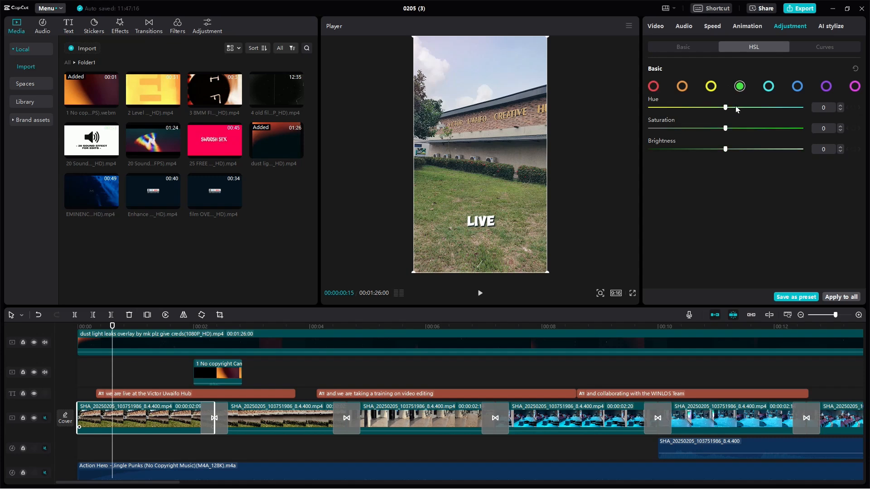
left_click_drag(726, 129, 682, 129)
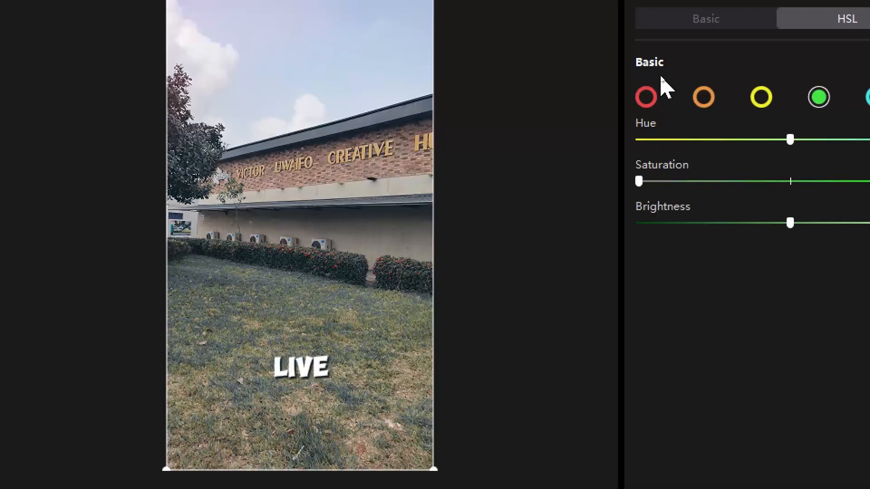
left_click_drag(640, 181, 622, 199)
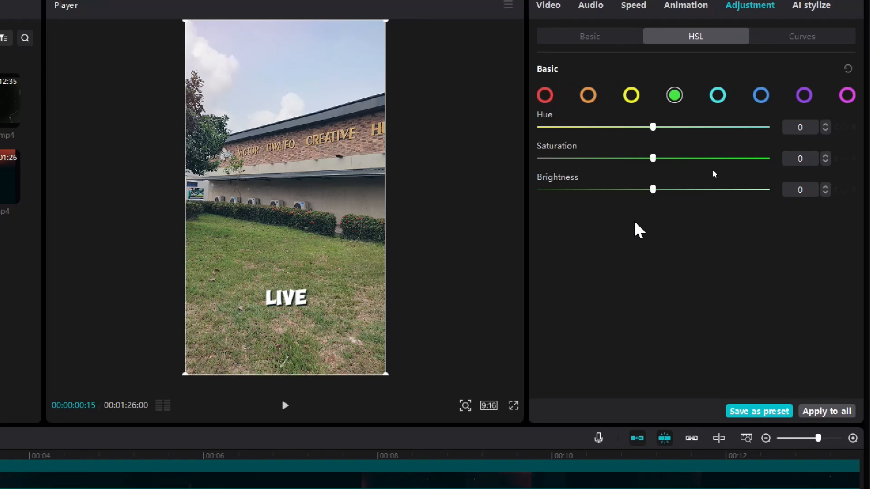
left_click_drag(653, 161, 753, 161)
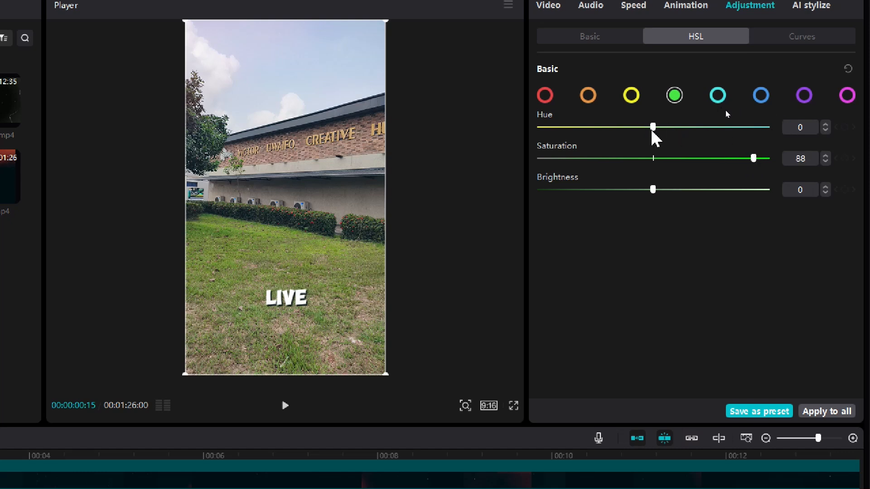
left_click_drag(653, 127, 756, 127)
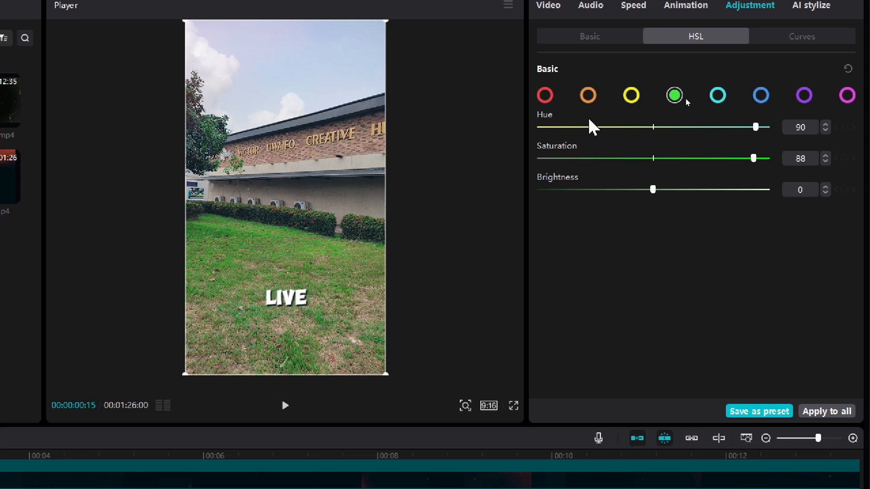
Set the blue hue to 0, blue saturation to 8 and blue brightness to 15 in the clip's HSL adjustments
left_click(589, 96)
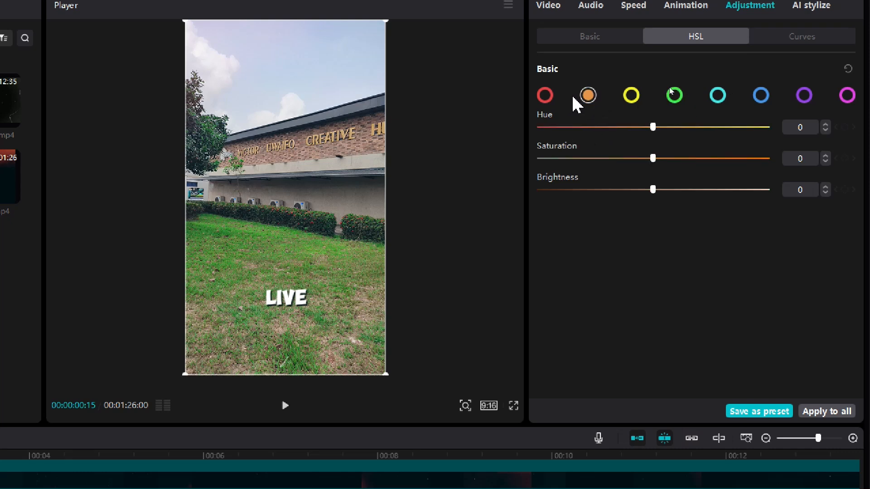
left_click(542, 98)
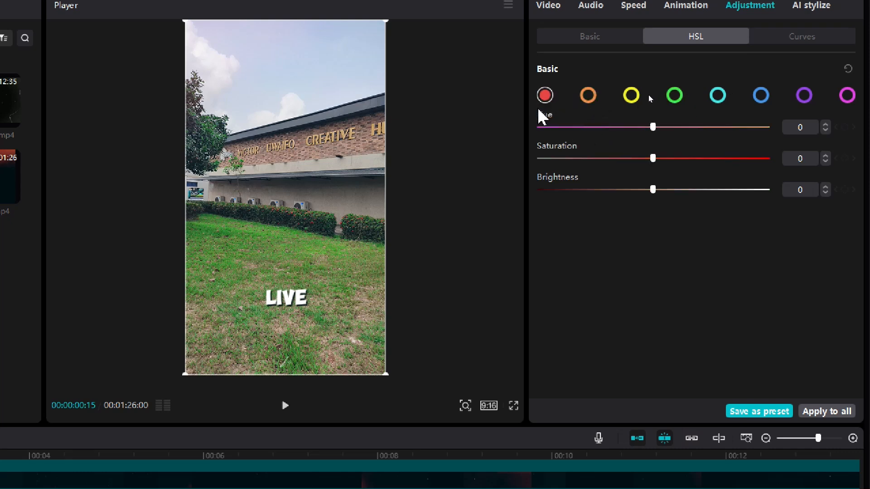
left_click(764, 97)
left_click_drag(653, 127, 561, 154)
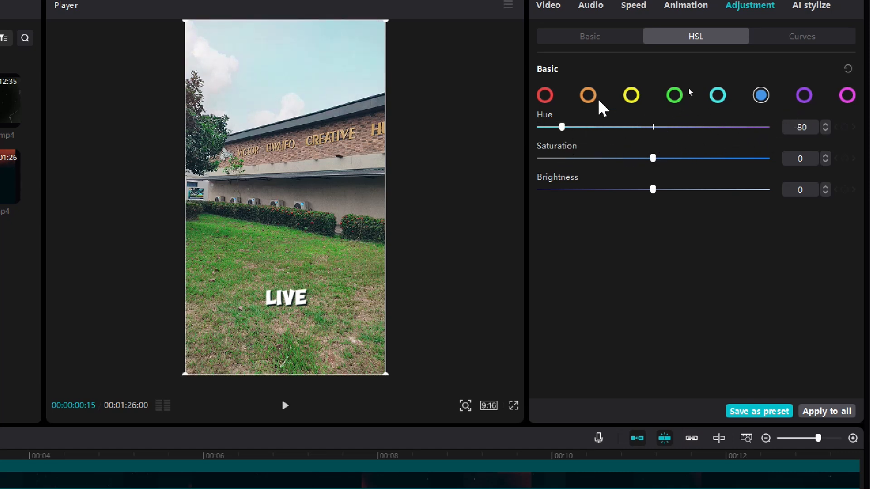
left_click_drag(562, 127, 747, 130)
left_click_drag(654, 160, 674, 200)
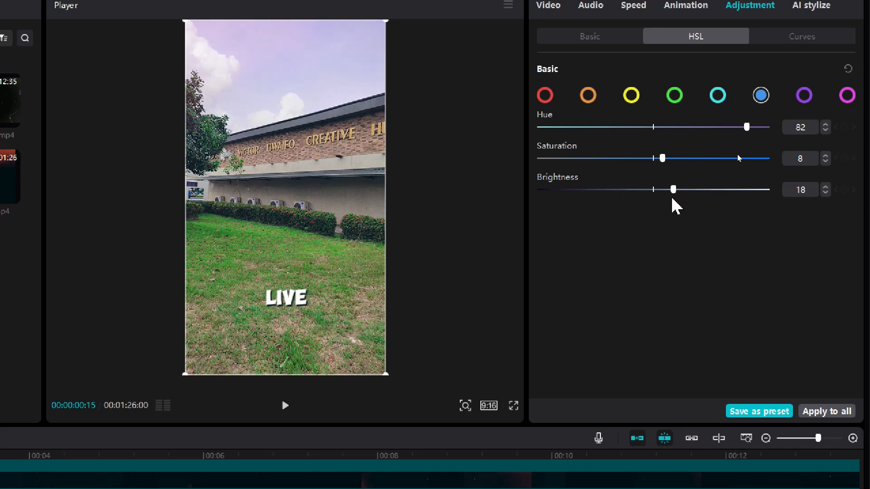
left_click_drag(744, 131, 660, 151)
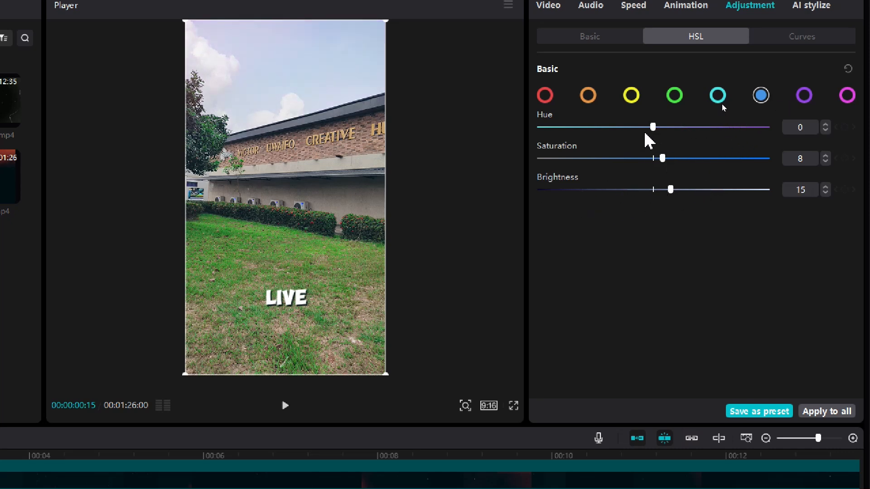
Try shadow 25, highlight 50 and contrast -50 in the clip's basic lightness adjustments
left_click(607, 64)
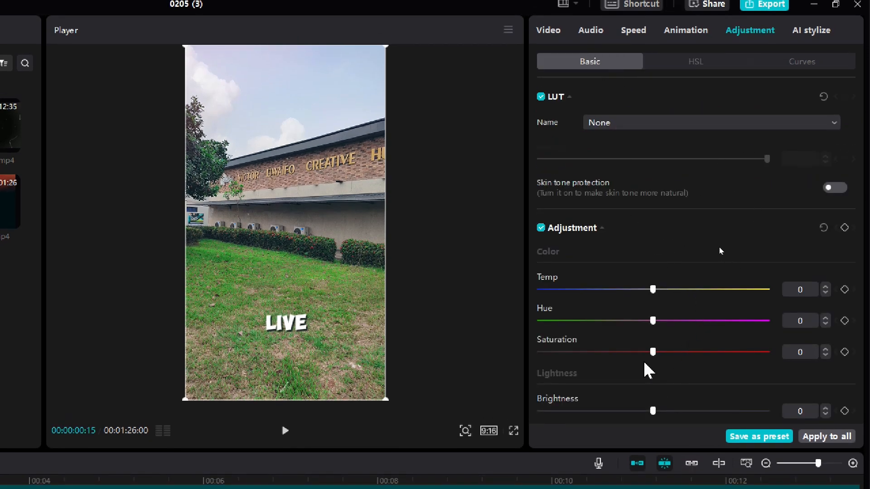
scroll(648, 369, "down", 5)
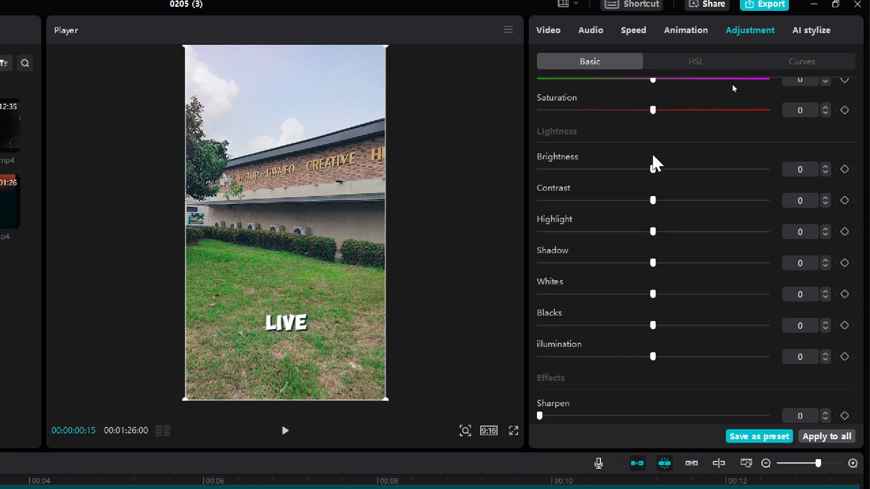
left_click_drag(653, 271, 709, 266)
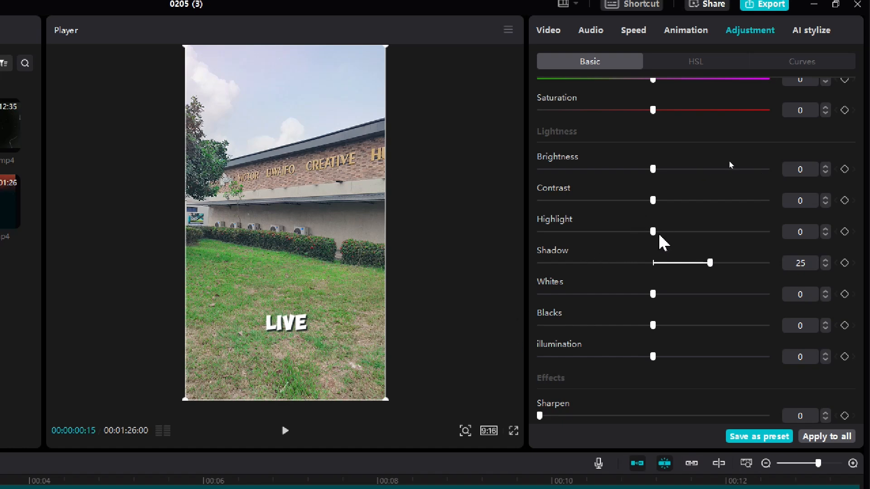
left_click_drag(654, 232, 777, 226)
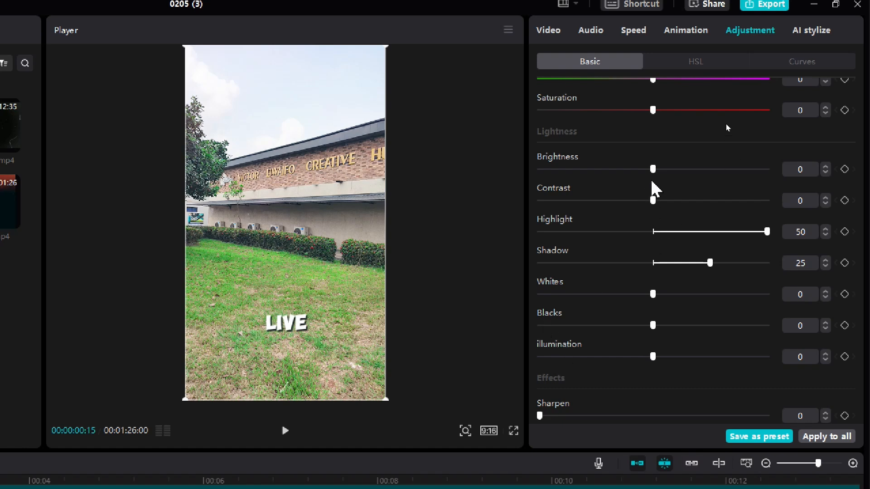
left_click_drag(652, 202, 526, 198)
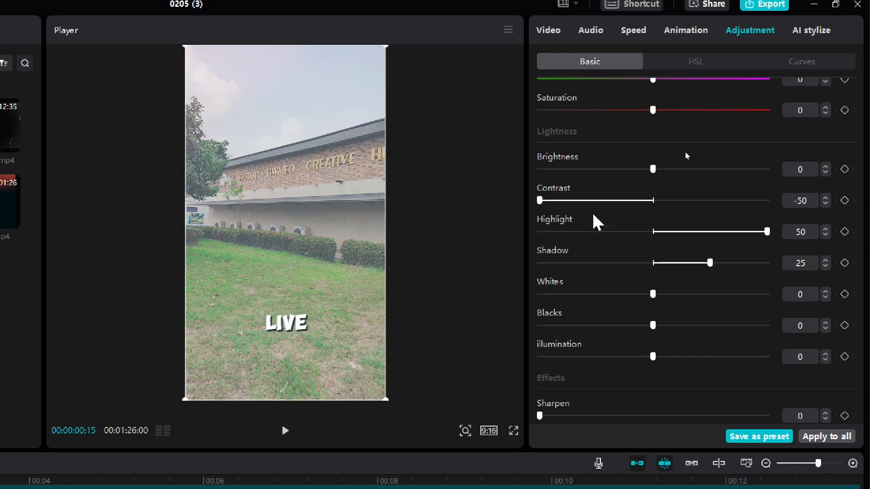
Set the clip's contrast to -3, highlight to 6 and shadow to 0
left_click_drag(540, 200, 648, 200)
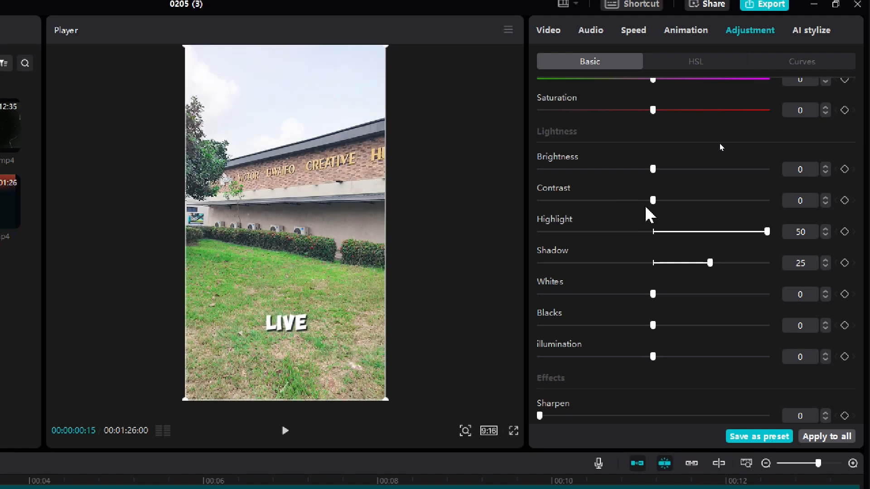
left_click_drag(767, 232, 678, 232)
left_click_drag(710, 263, 653, 264)
left_click_drag(677, 233, 665, 233)
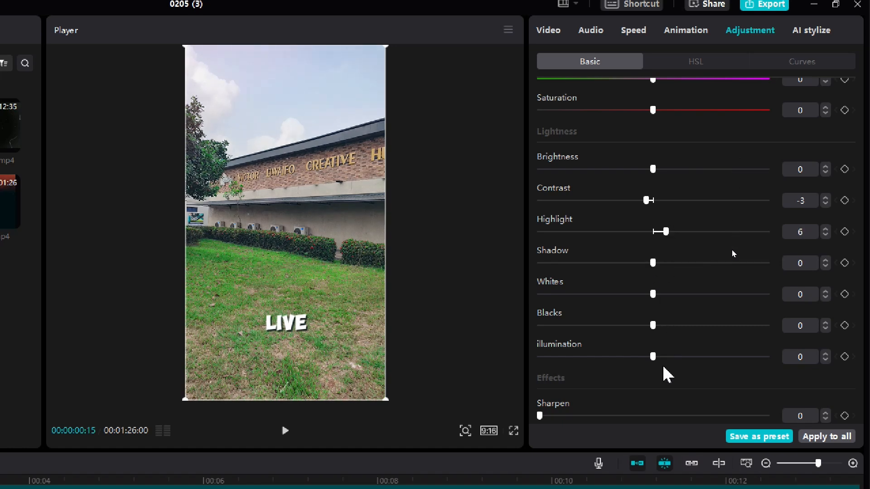
Set the clip's basic colour saturation to 29 and apply the adjustments to all clips
scroll(641, 360, "up", 3)
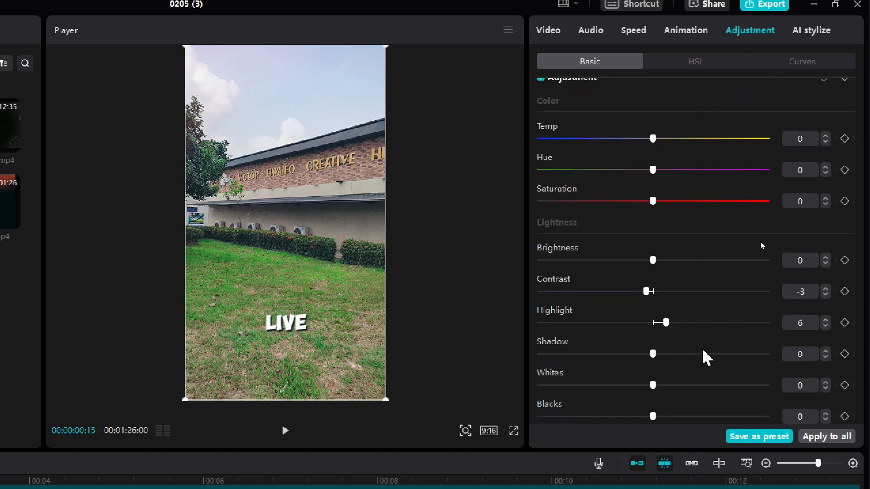
scroll(743, 199, "down", 1)
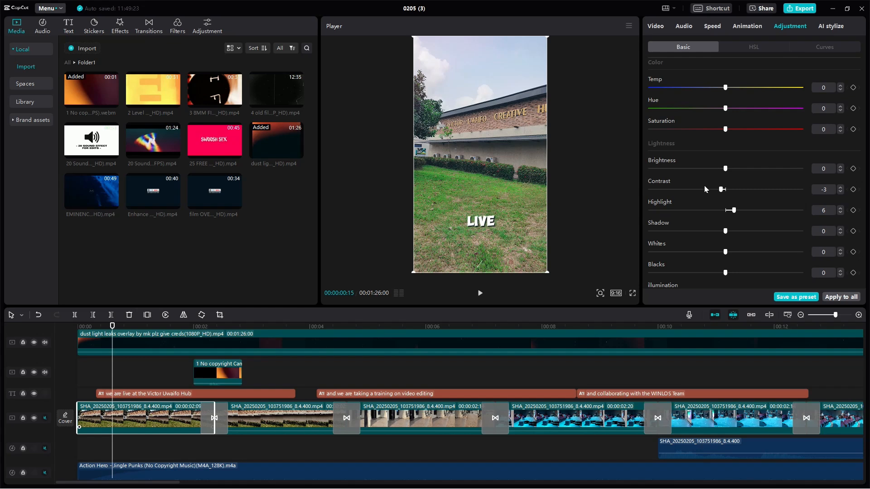
left_click_drag(726, 130, 771, 135)
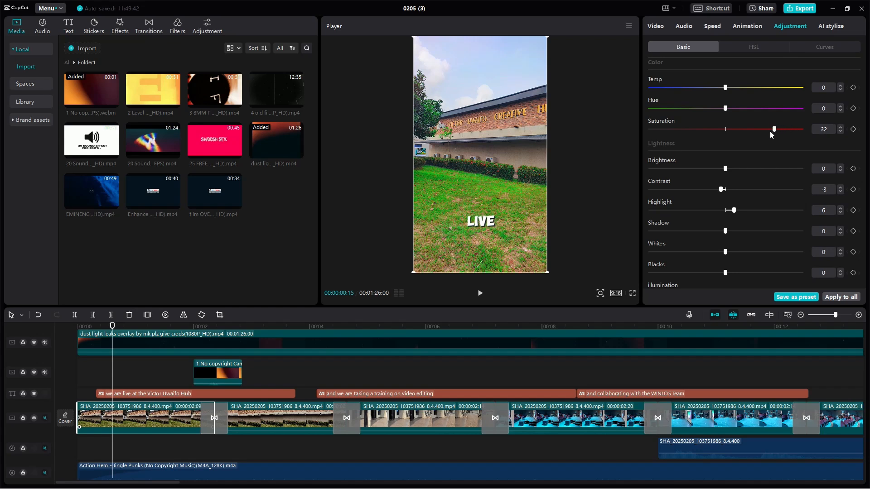
left_click(838, 299)
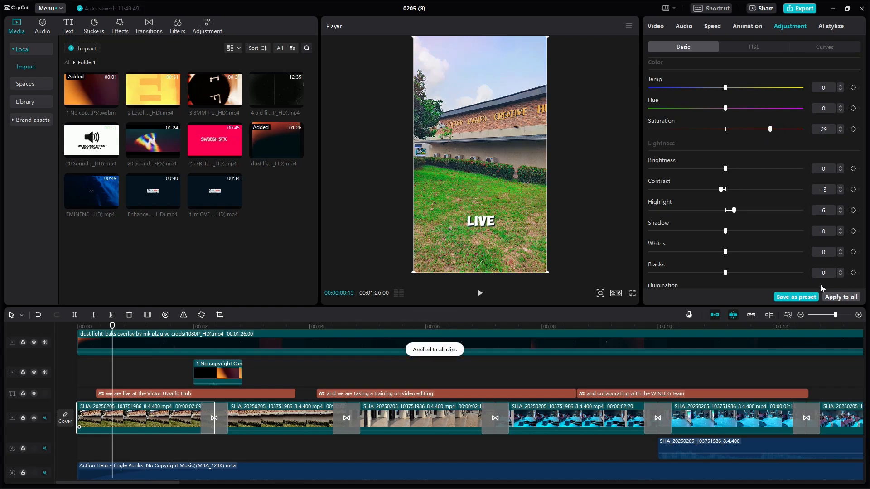
Move the playhead to 00:00:03:22 and check the adjustment values on the second main-track clip
left_click_drag(252, 325, 292, 338)
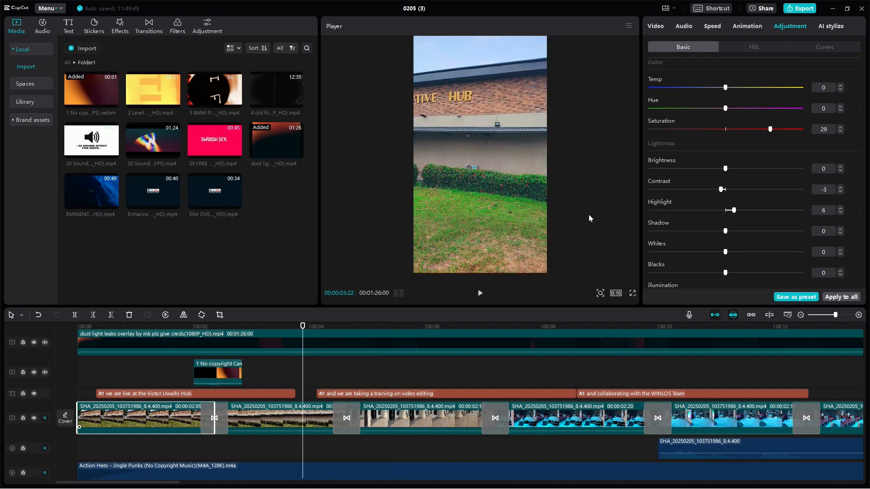
left_click(286, 412)
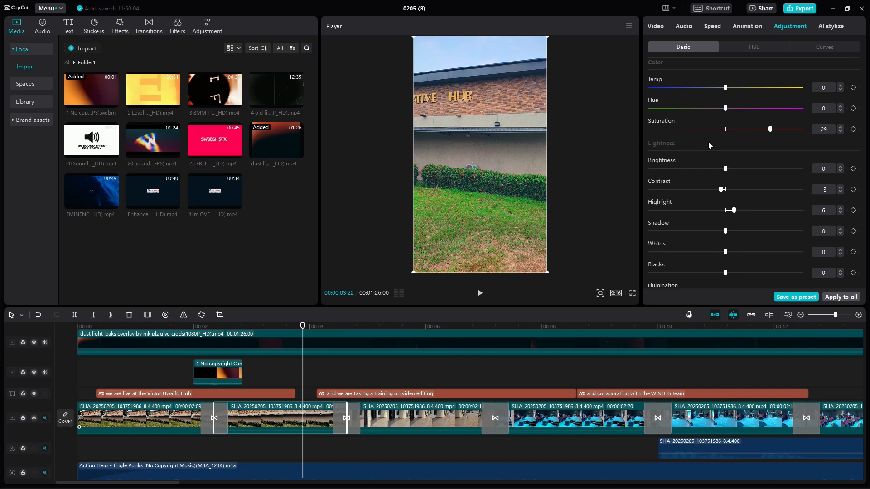
scroll(708, 143, "down", 5)
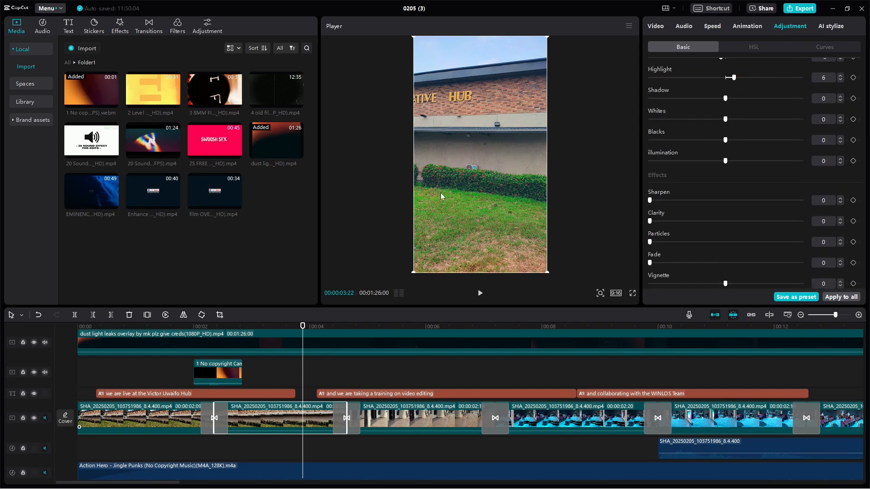
Switch to DaVinci Resolve and place the COLOR bin's clip of the woman in the lake at the start of the timeline
key("super")
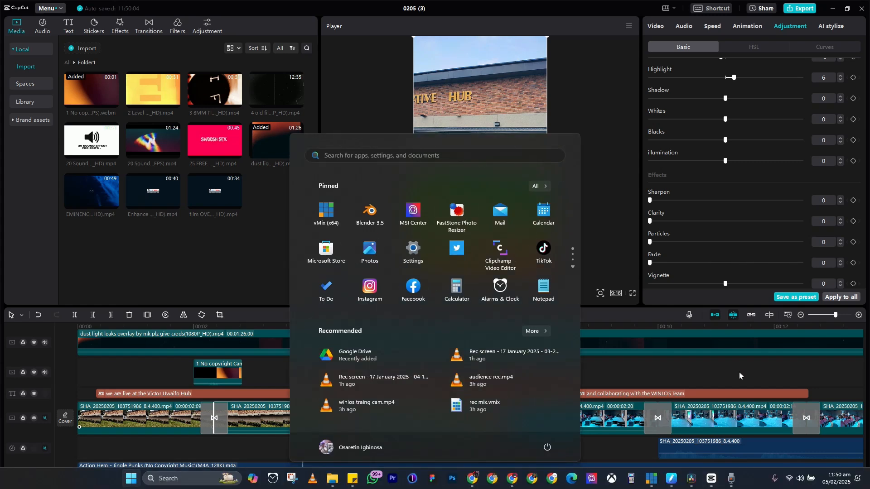
left_click(691, 479)
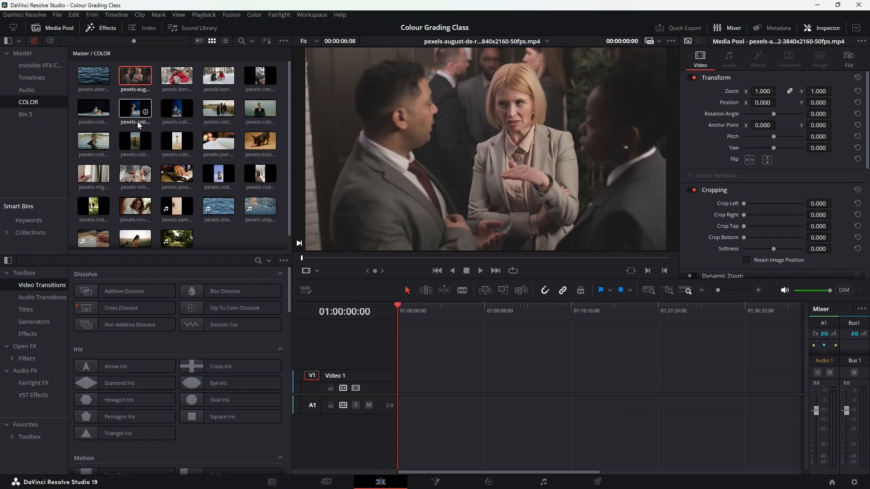
left_click_drag(104, 140, 411, 385)
left_click(414, 386)
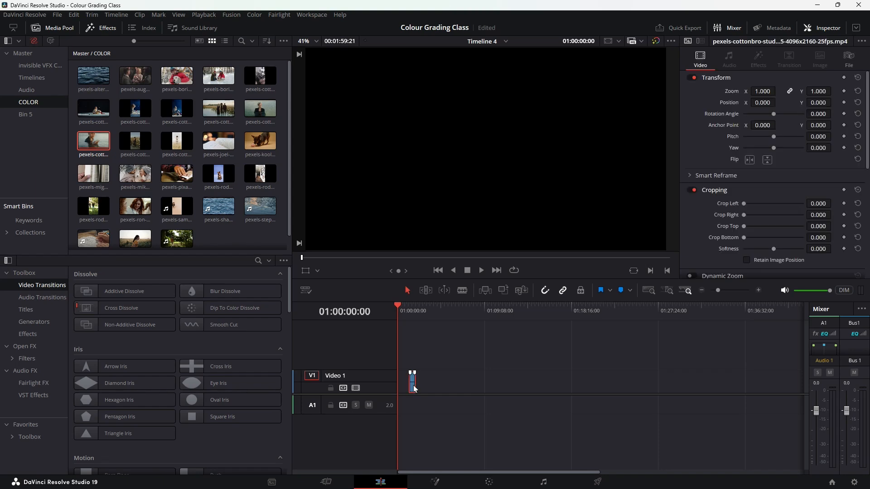
left_click_drag(412, 382, 401, 383)
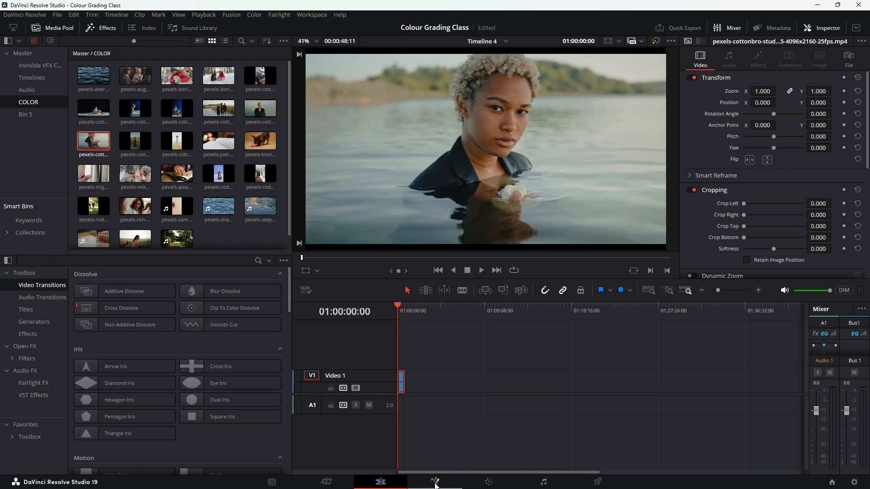
Open the clip for colour grading, shift node 01 toward the source input, and add two serial nodes after it
left_click(493, 487)
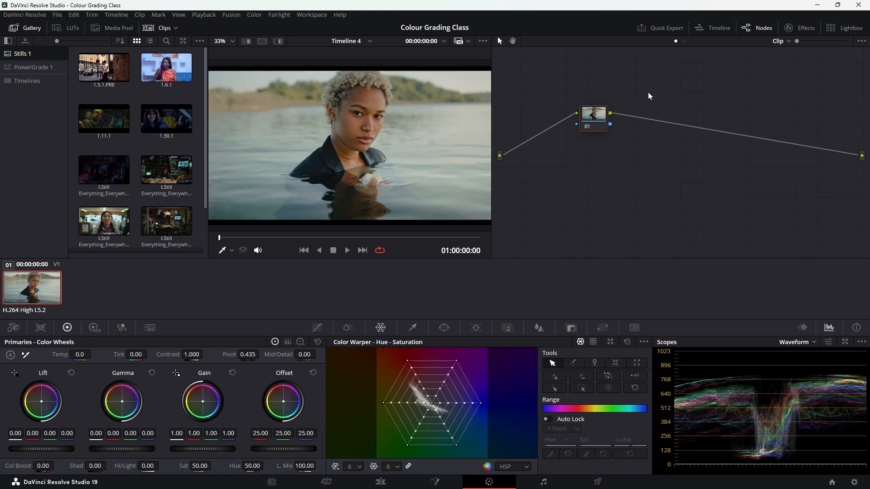
left_click_drag(586, 128, 550, 125)
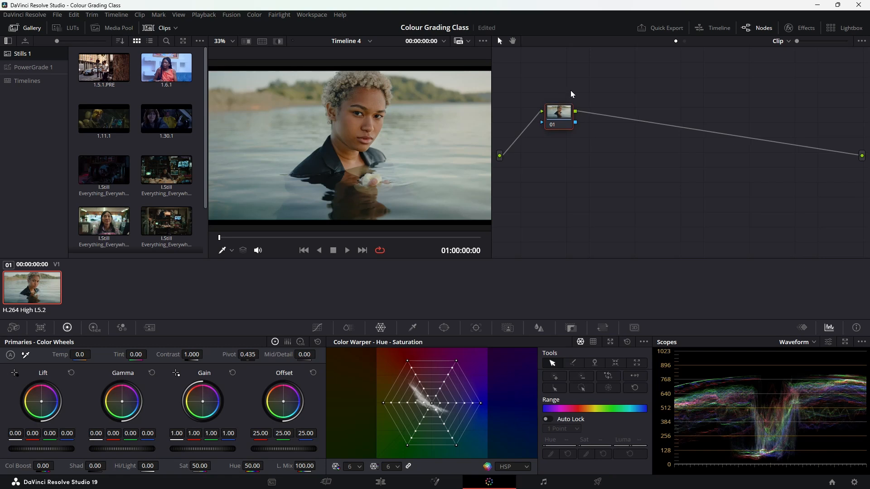
key("alt+s")
key("alt+s")
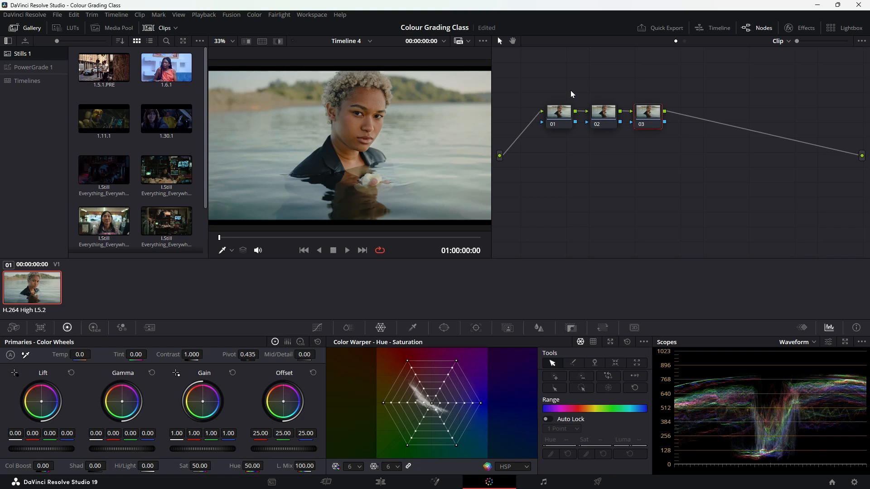
Spread out the node graph by moving node 01 toward the source input and node 03 away from node 02
left_click_drag(558, 126, 528, 125)
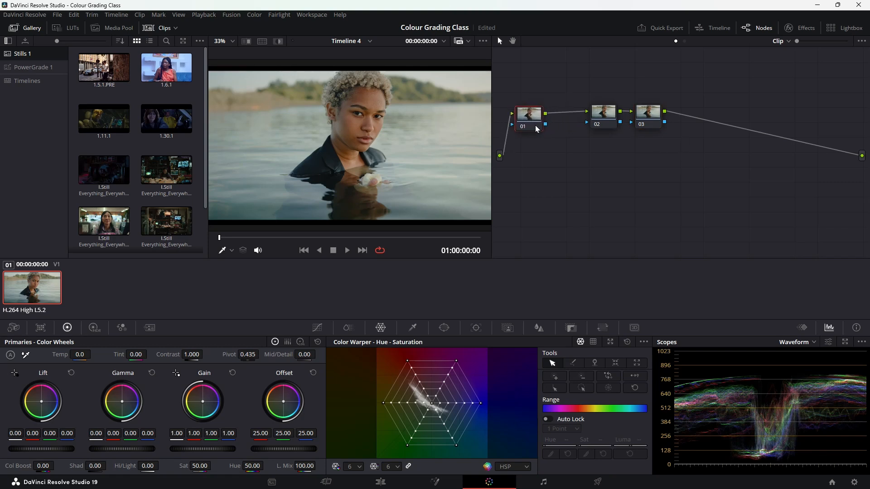
left_click(647, 120)
left_click_drag(647, 120, 679, 111)
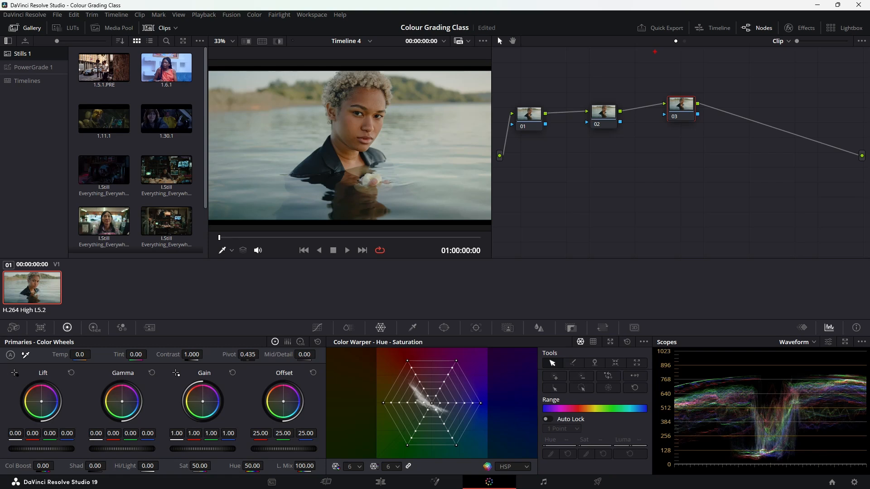
Handwrite "Node" and an underlined "Davinci Resolve" in red over the node graph area
mouse_move(577, 69)
left_mouse_down()
mouse_move(576, 83)
mouse_move(591, 74)
mouse_move(613, 81)
left_mouse_up()
left_click_drag(617, 78, 621, 78)
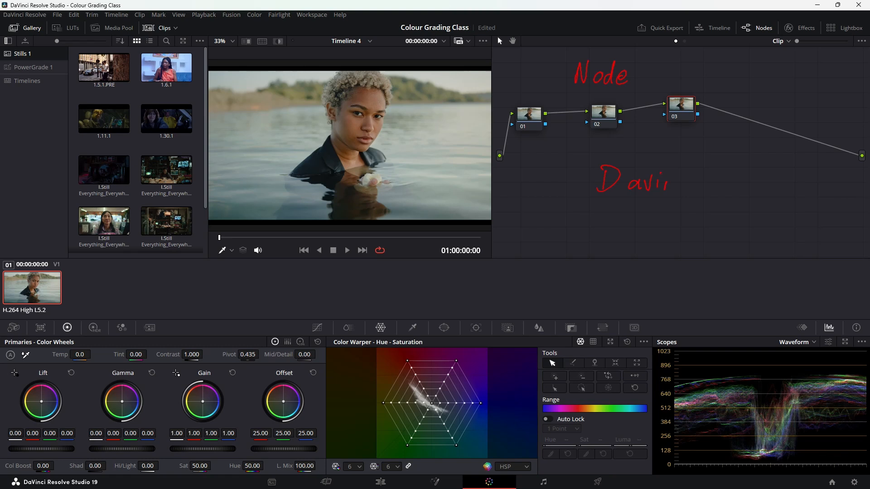
left_click_drag(733, 182, 743, 192)
left_click(753, 186)
left_click_drag(793, 182, 807, 185)
left_click_drag(638, 214, 784, 216)
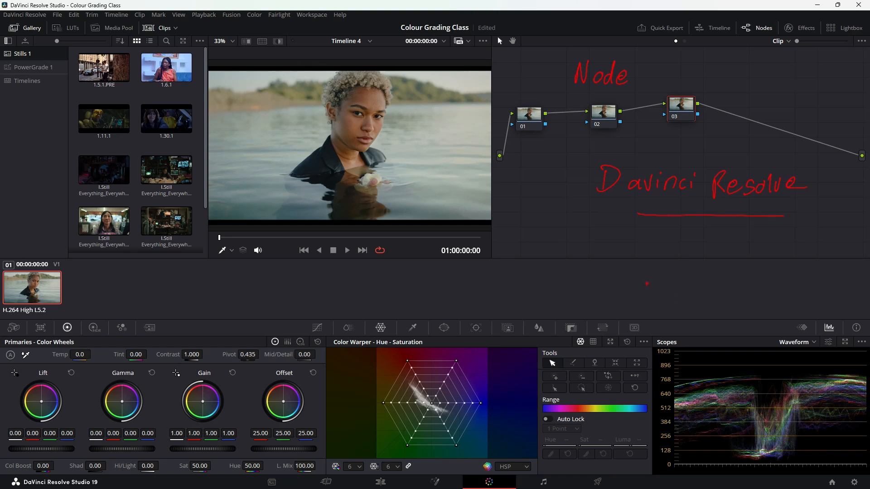
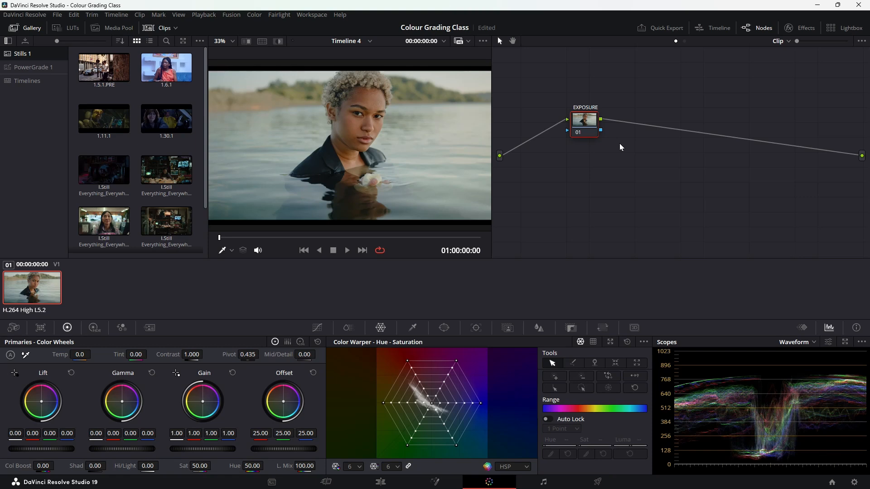
Shift node 01 slightly, clear its EXPOSURE label, and hide the node graph
left_click_drag(587, 128, 568, 130)
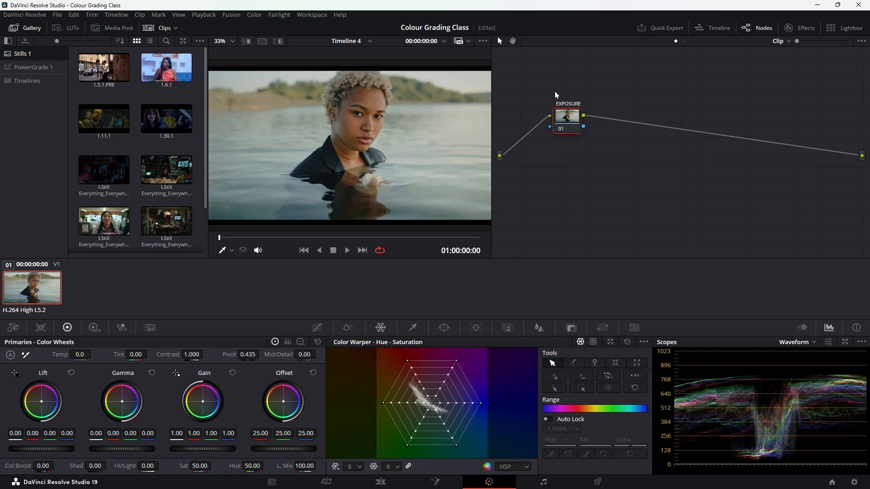
double_click(573, 104)
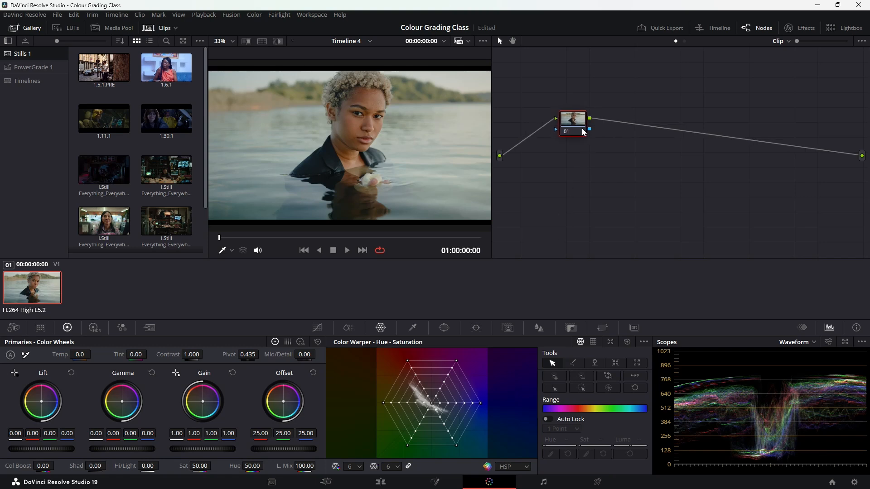
left_click(757, 28)
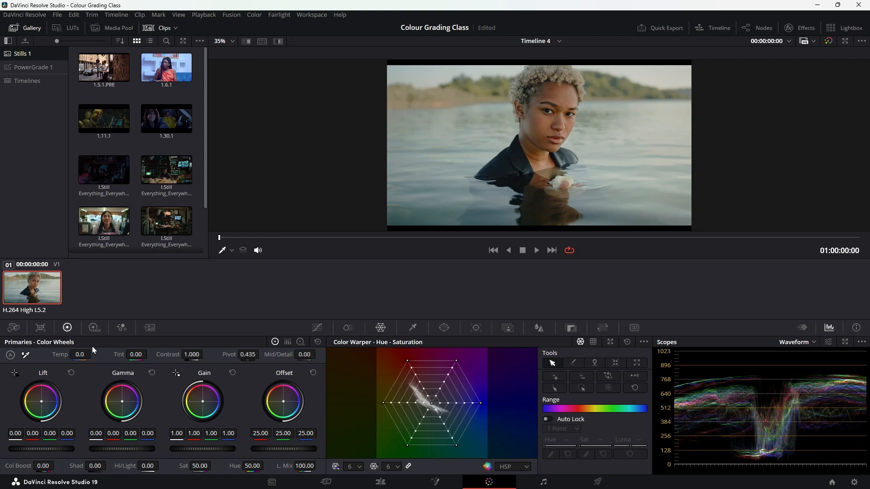
Try warm and cool colour temperatures of 2500, 4000, 1000 and -3980 on node 01
left_click_drag(83, 360, 97, 352)
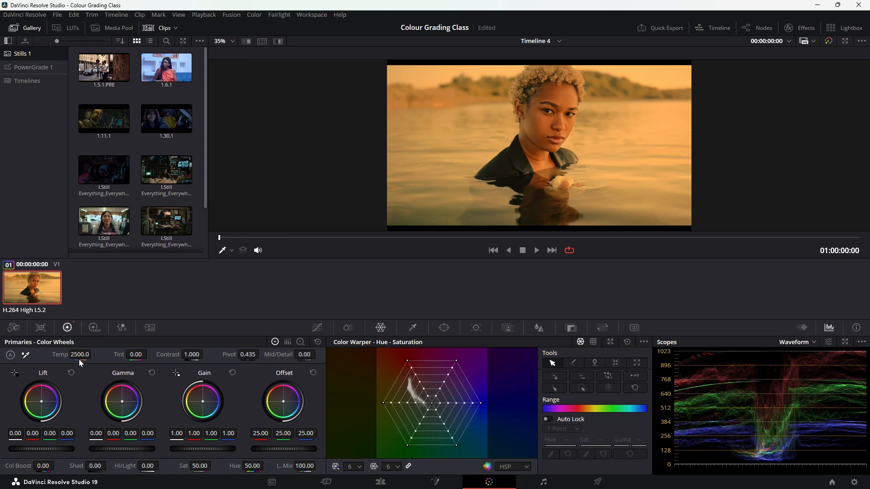
left_click_drag(78, 360, 694, 194)
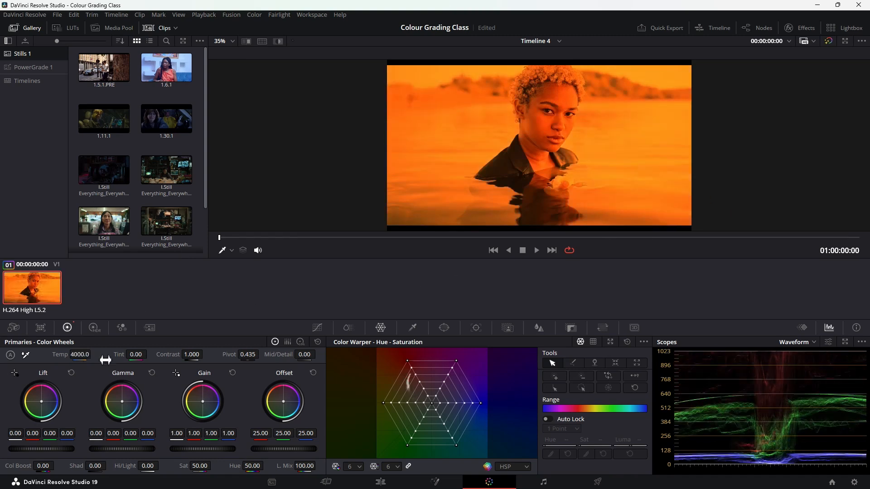
mouse_move(81, 356)
left_mouse_down()
mouse_move(70, 356)
mouse_move(93, 355)
mouse_move(79, 359)
left_mouse_up()
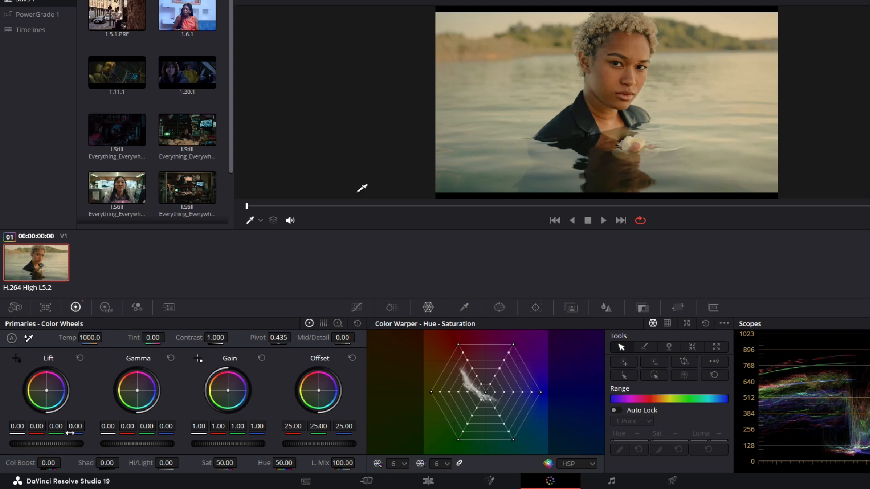
mouse_move(85, 360)
left_mouse_down()
mouse_move(55, 350)
mouse_move(77, 354)
mouse_move(58, 363)
mouse_move(75, 362)
left_mouse_up()
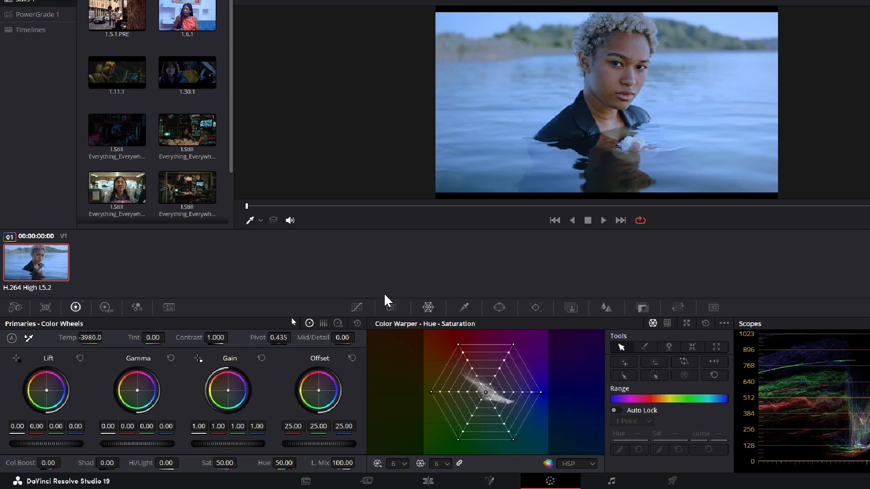
Set node 01's primary corrections to Temp -1670, Tint 49 and Contrast 1.160
left_click_drag(87, 338, 218, 347)
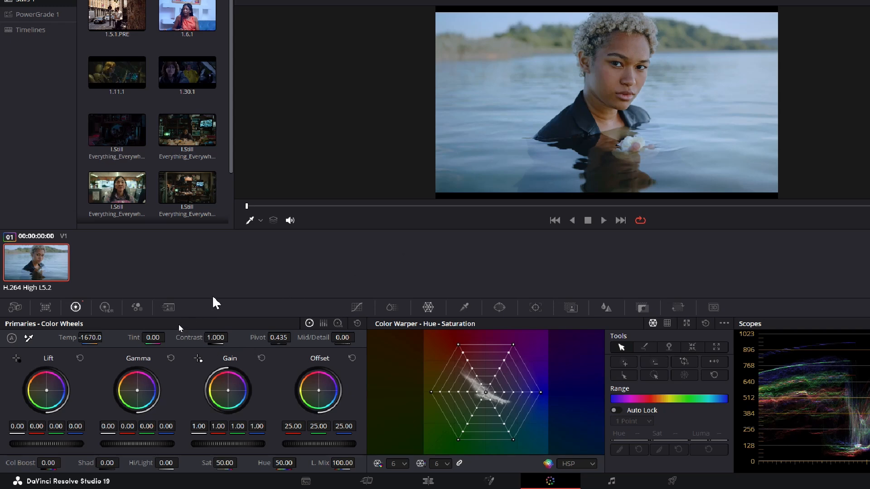
mouse_move(156, 338)
left_mouse_down()
mouse_move(183, 337)
mouse_move(167, 338)
left_mouse_up()
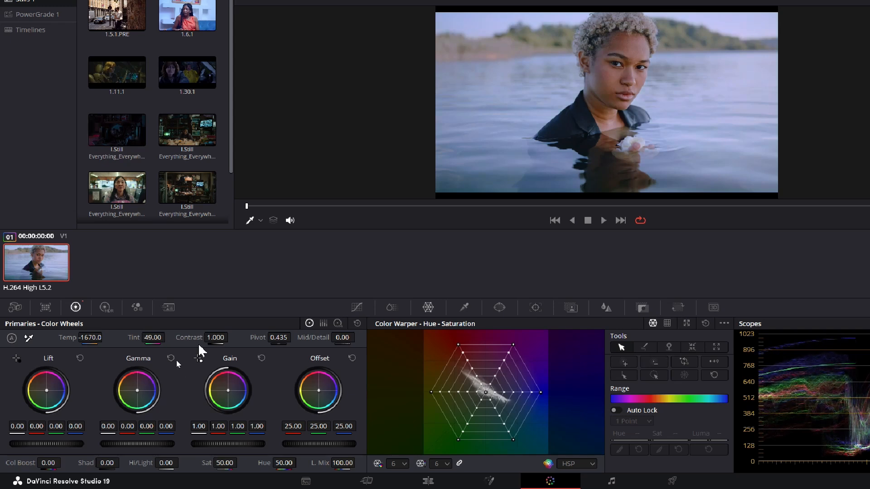
left_click_drag(222, 339, 228, 338)
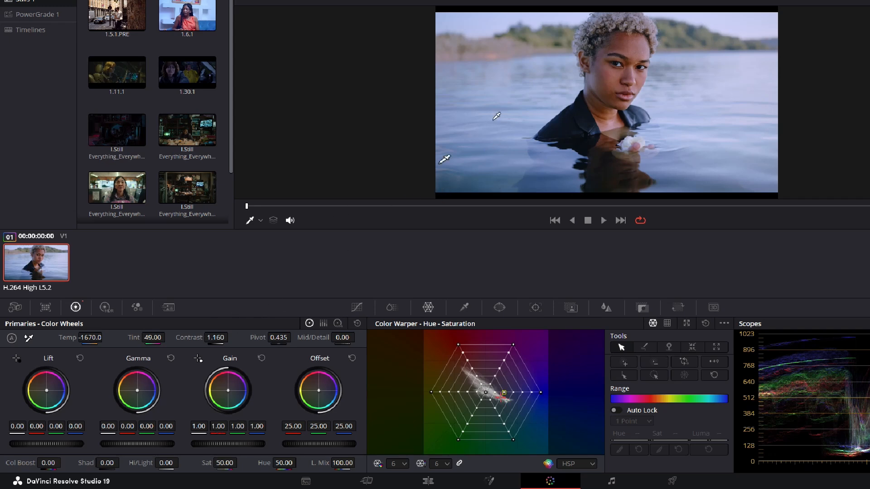
Zoom the viewer to 39%, toggle the image wipe, and show the split screen in Version mode
scroll(439, 163, "up", 6)
scroll(439, 163, "down", 5)
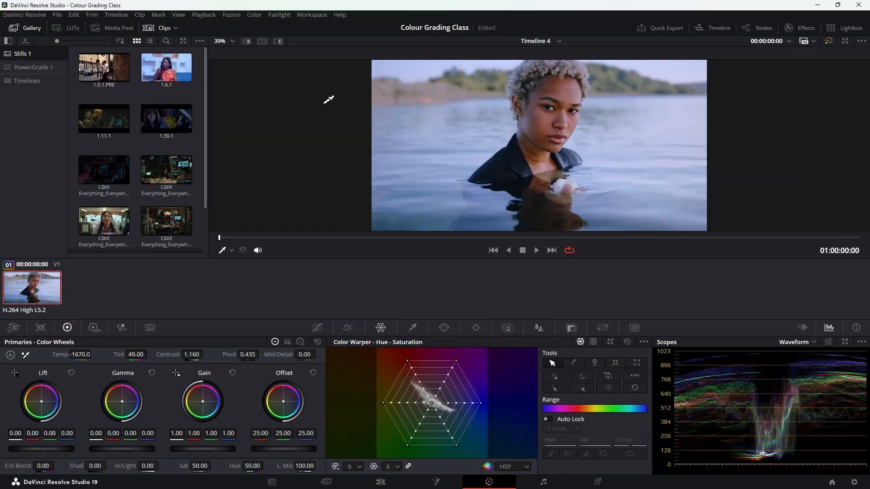
left_click(247, 42)
left_click(246, 42)
left_click(262, 42)
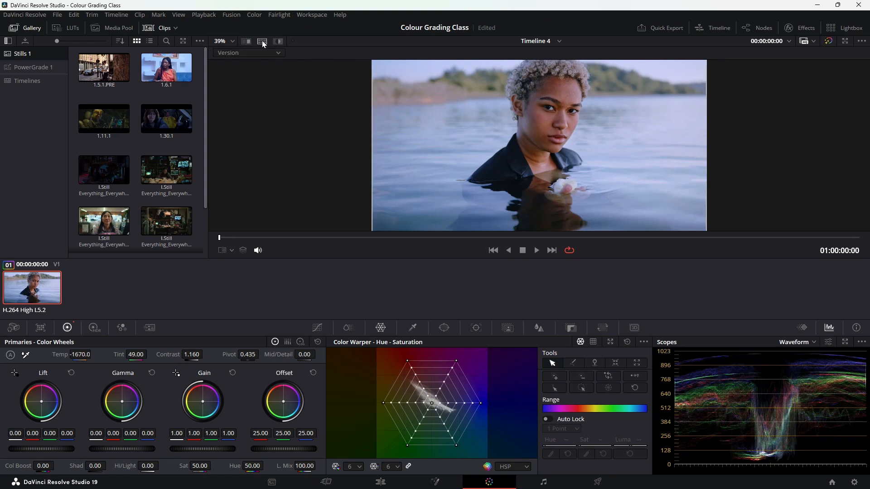
left_click(264, 52)
left_click(264, 51)
Show the node graph, shift node 01, toggle it off and on to compare the grade, and save the project
left_click(763, 27)
left_click_drag(572, 123, 598, 123)
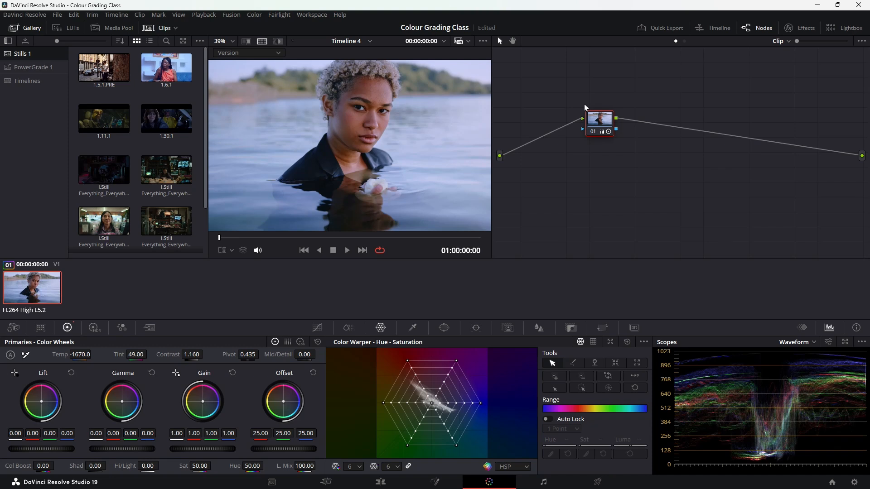
key("ctrl+d")
key("ctrl+d")
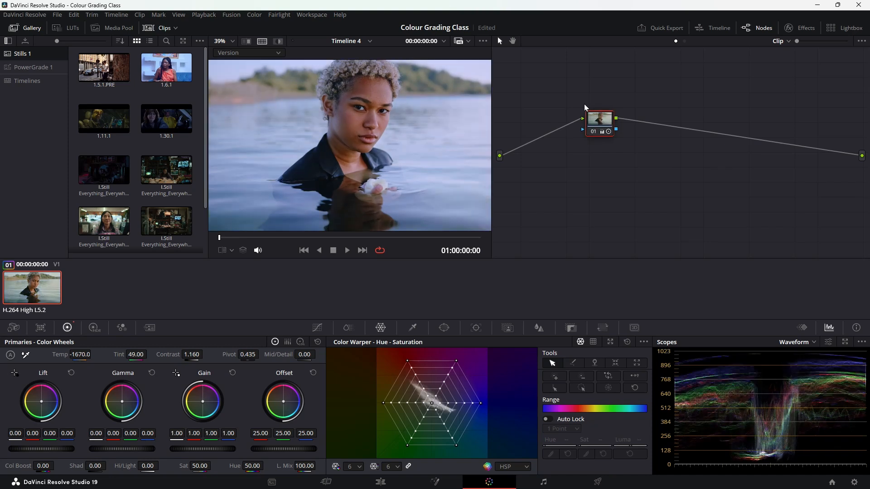
key("ctrl+d")
key("ctrl+d")
key("ctrl+s")
Move the playhead to 00:00:38:20 and add a serial node after node 01
left_click(760, 28)
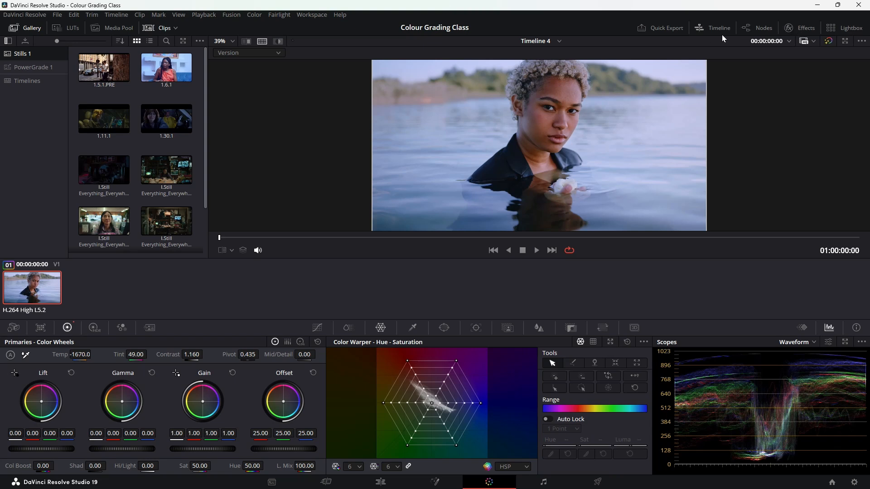
left_click_drag(237, 239, 730, 178)
left_click(757, 28)
left_click_drag(600, 118, 590, 118)
key("alt+s")
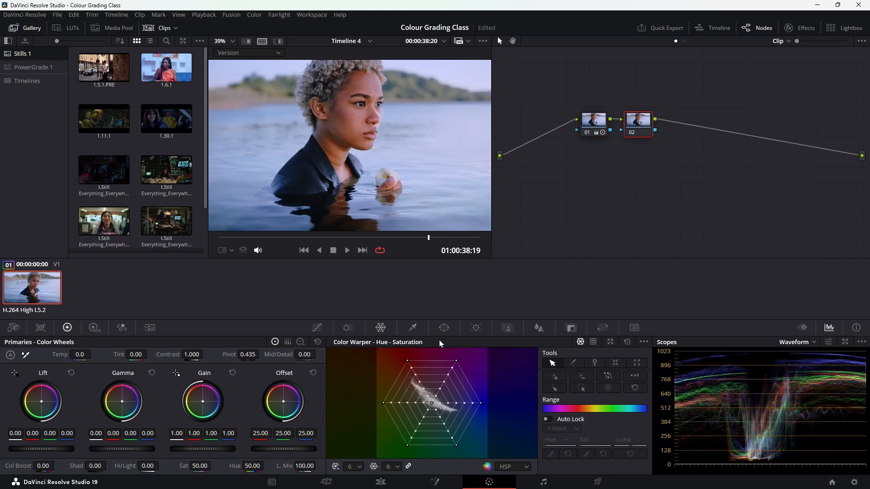
Enable a circular power window on node 02 and show its on-screen controls in the viewer
left_click(444, 327)
left_click(352, 402)
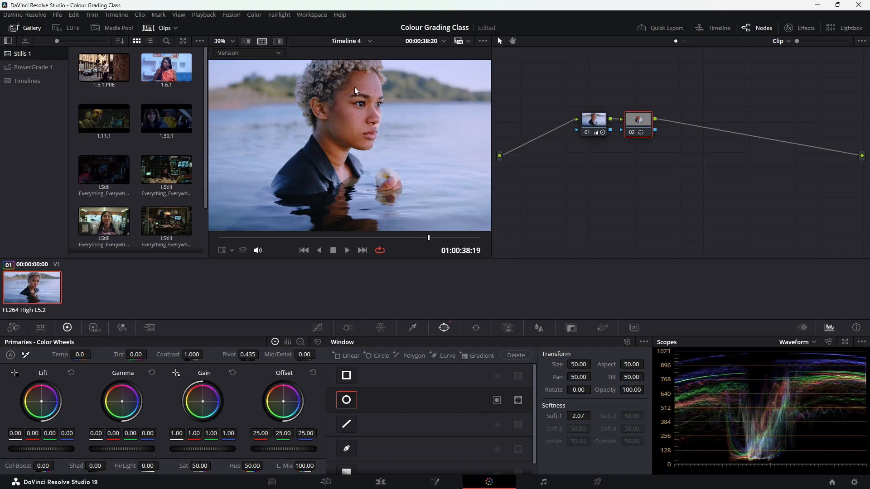
left_click(349, 400)
left_click(349, 400)
left_click(230, 250)
left_click(237, 290)
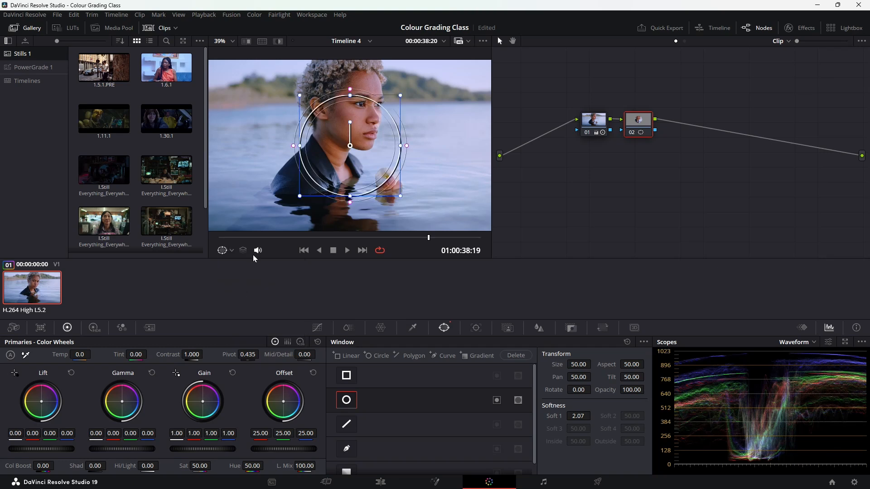
Fit the circular window around the woman's head as a tall oval, with aspect about 40 and softness about 5.7
left_click_drag(354, 149, 355, 114)
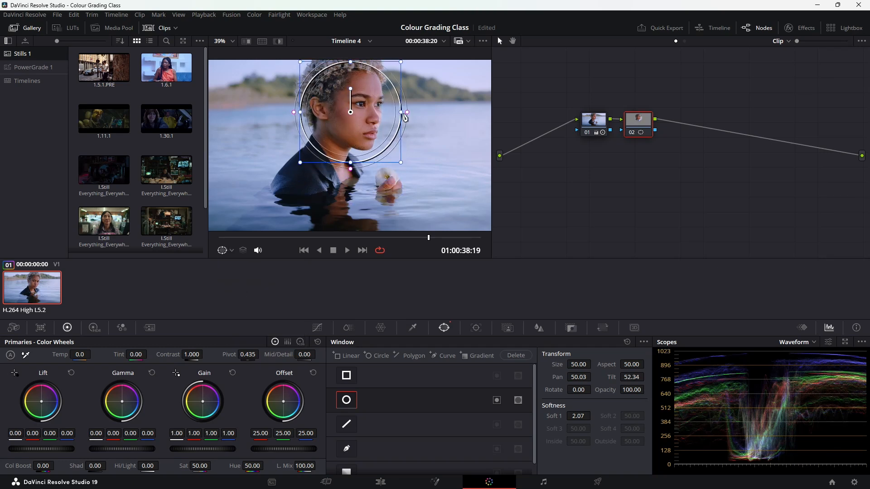
mouse_move(407, 113)
left_mouse_down()
mouse_move(432, 117)
mouse_move(413, 119)
left_mouse_up()
left_click_drag(350, 163, 351, 175)
left_click_drag(353, 149, 351, 154)
left_click_drag(633, 121, 649, 124)
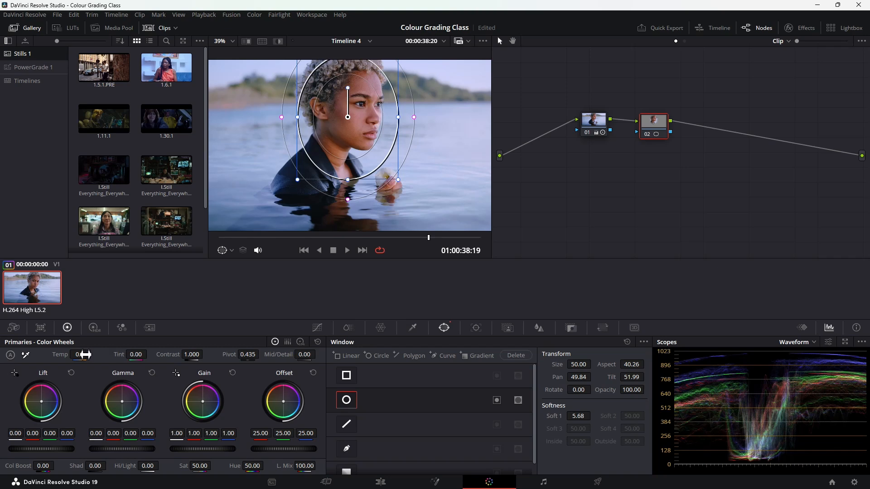
Set node 02's colour temperature to 1960 and raise the window slightly to about pan 49.65, tilt 52.53
mouse_move(85, 356)
left_mouse_down()
mouse_move(93, 354)
mouse_move(79, 354)
left_mouse_up()
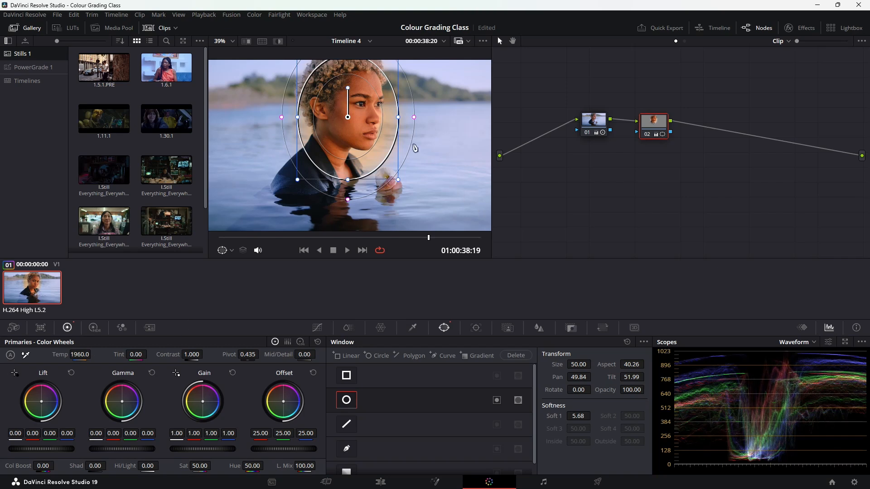
mouse_move(354, 127)
left_mouse_down()
mouse_move(265, 176)
mouse_move(313, 131)
mouse_move(360, 124)
mouse_move(358, 118)
left_mouse_up()
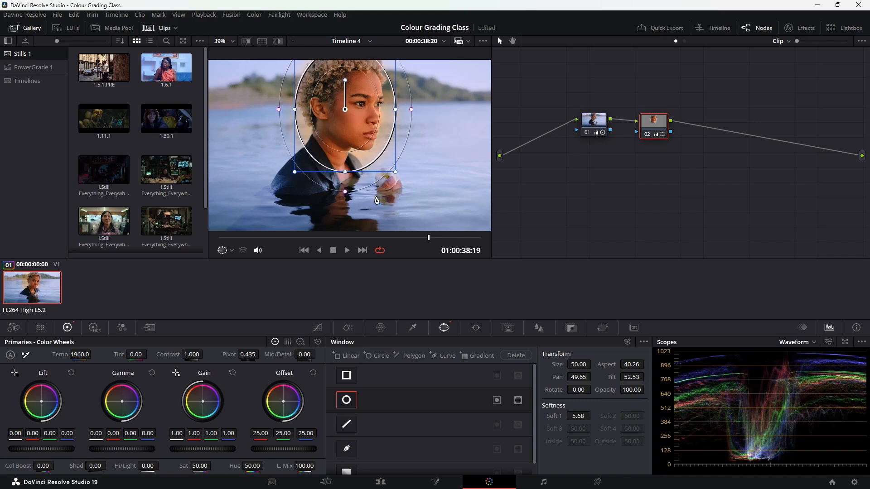
Move the playhead to 00:00:32:13 and track node 02's window both forward and backward through the clip
left_click_drag(429, 240, 396, 246)
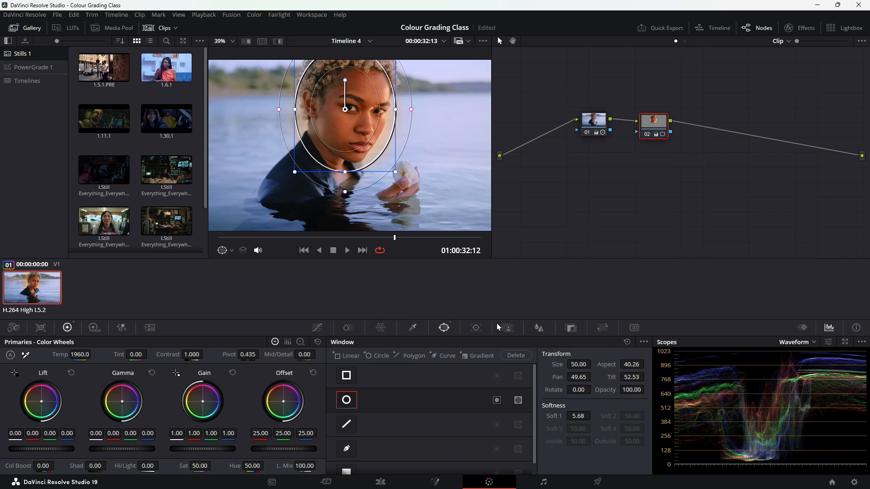
left_click(476, 328)
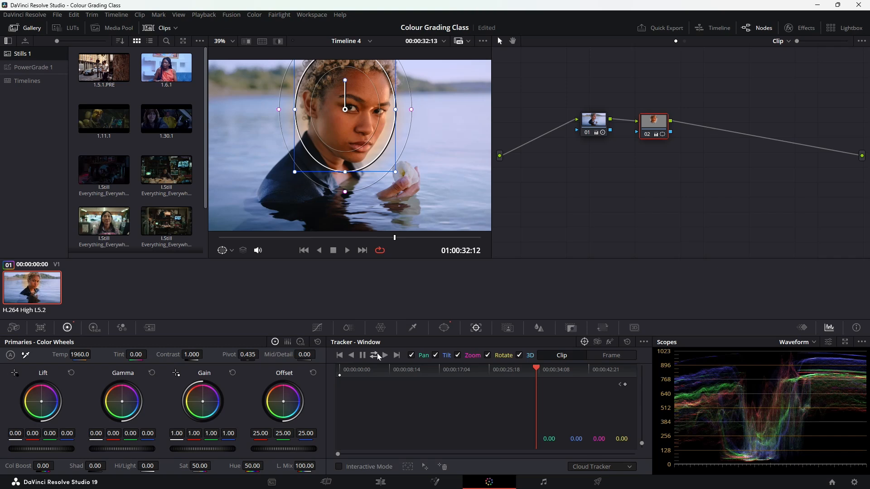
left_click(375, 357)
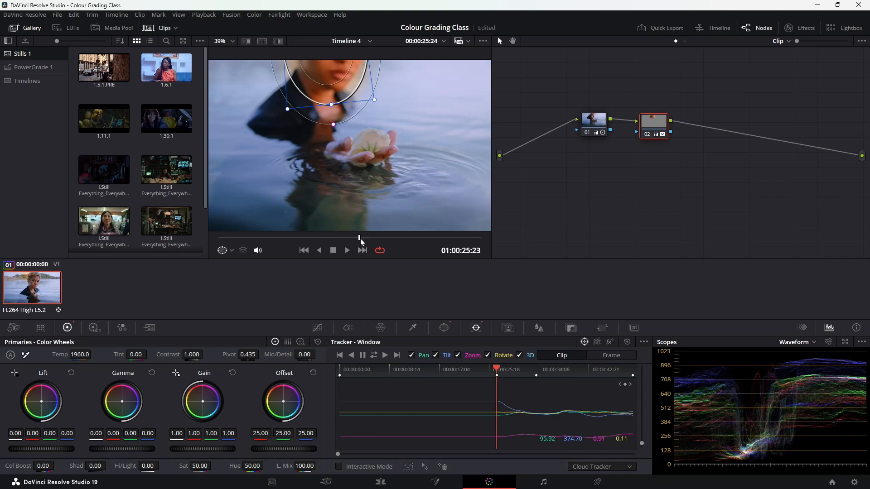
Select node 01, play the clip from 00:00:33:04 to check the tracked face window, and hide the node graph
left_click(598, 123)
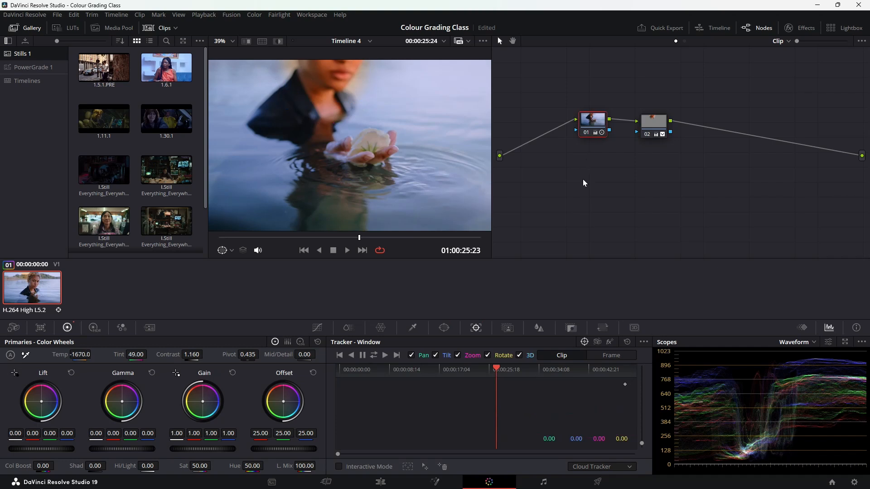
left_click_drag(355, 239, 401, 220)
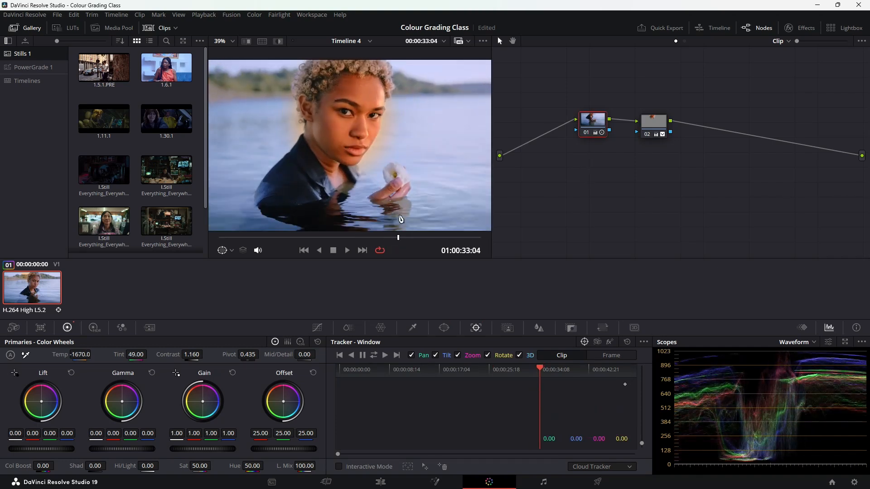
key("space")
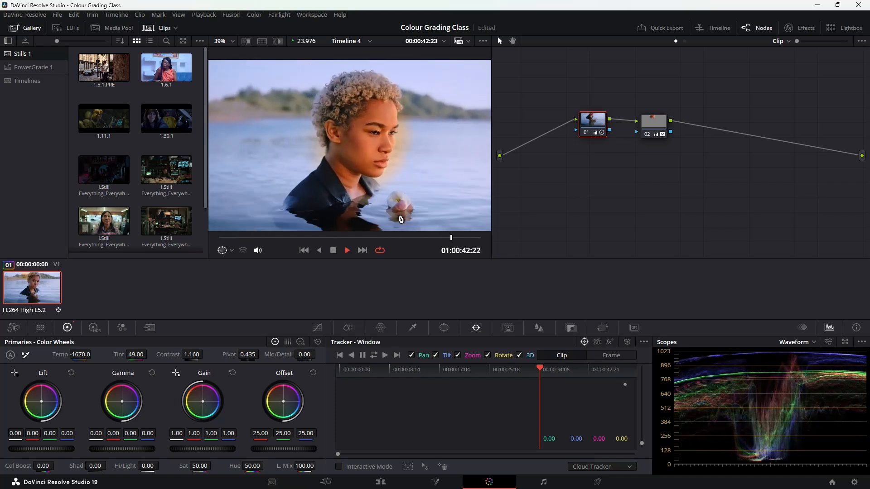
key("space")
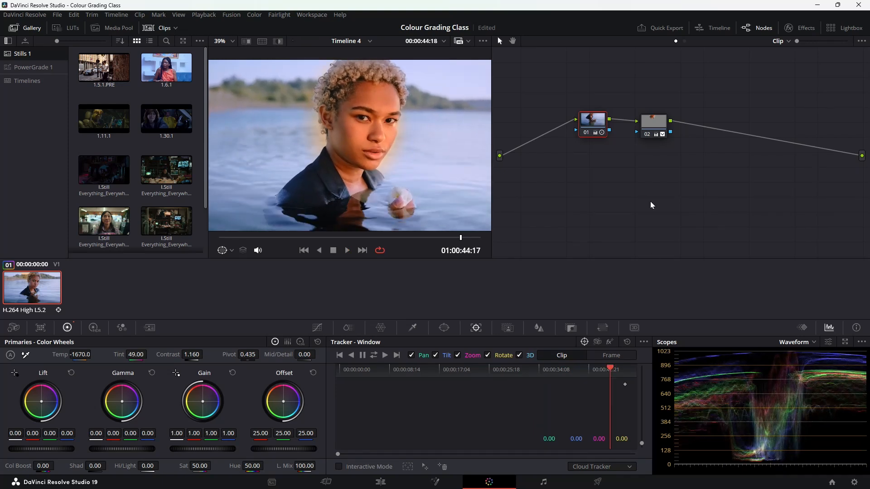
left_click(764, 32)
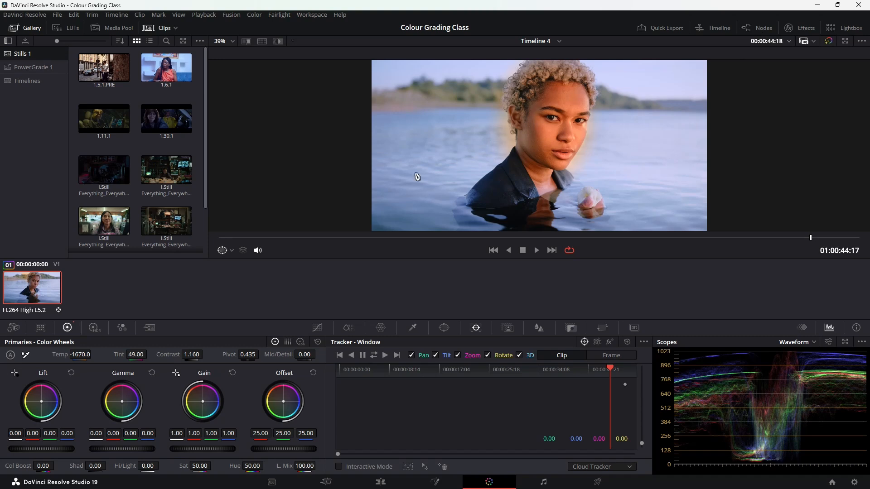
Play the gallery still of the long-haired woman in the floral shirt as a wipe over the clip and position the split across both faces
scroll(206, 158, "down", 1)
left_click_drag(206, 164, 219, 194)
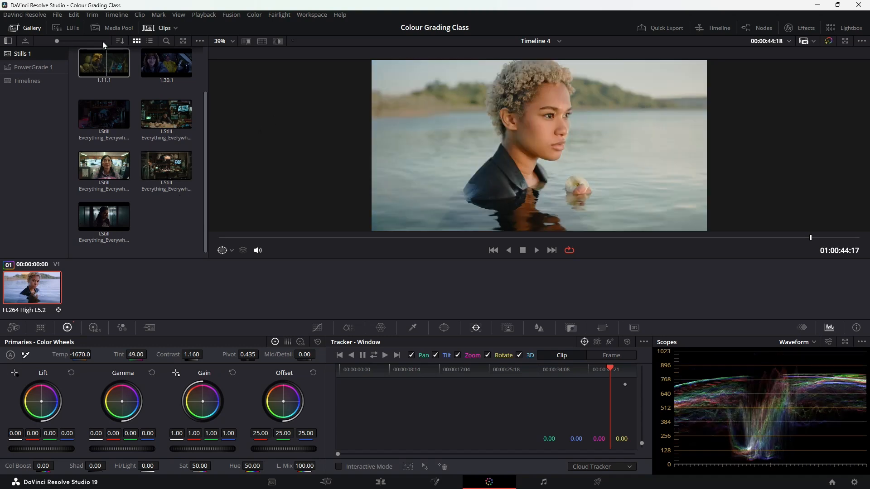
right_click(113, 157)
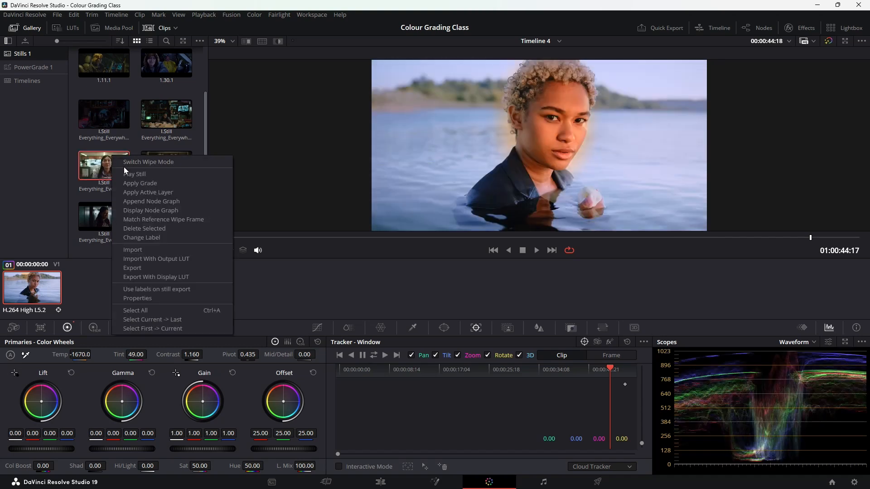
left_click(127, 175)
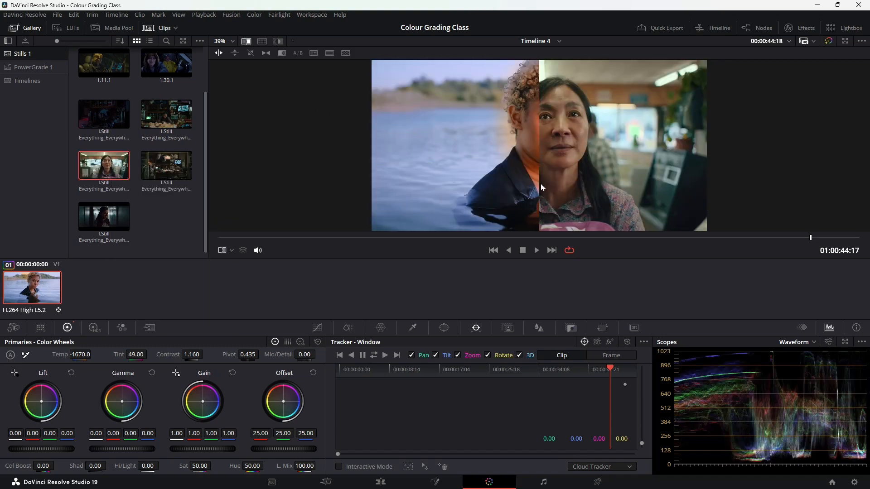
left_click_drag(541, 188, 849, 200)
left_click_drag(515, 161, 567, 163)
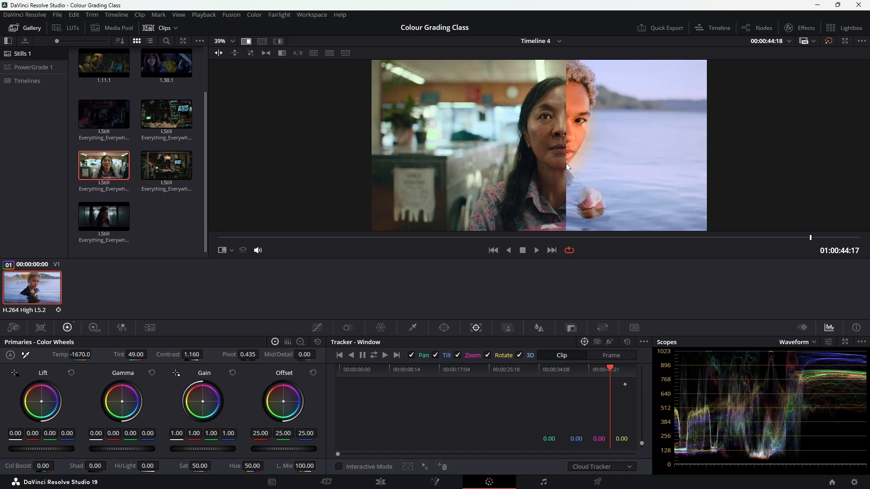
mouse_move(566, 163)
left_mouse_down()
mouse_move(605, 164)
mouse_move(516, 164)
mouse_move(652, 162)
mouse_move(482, 163)
mouse_move(550, 167)
left_mouse_up()
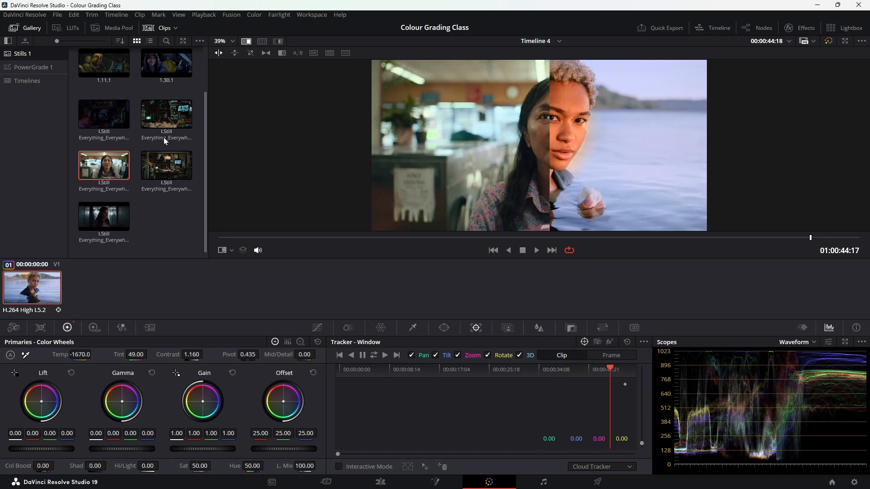
scroll(165, 141, "up", 1)
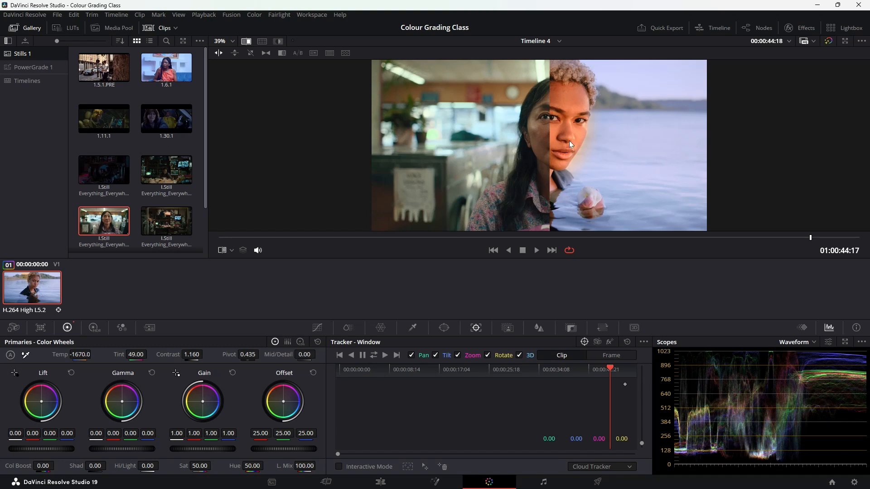
Disable node 02 and select node 01, leaving the node graph and clip thumbnails hidden
left_click(757, 25)
left_click(650, 125)
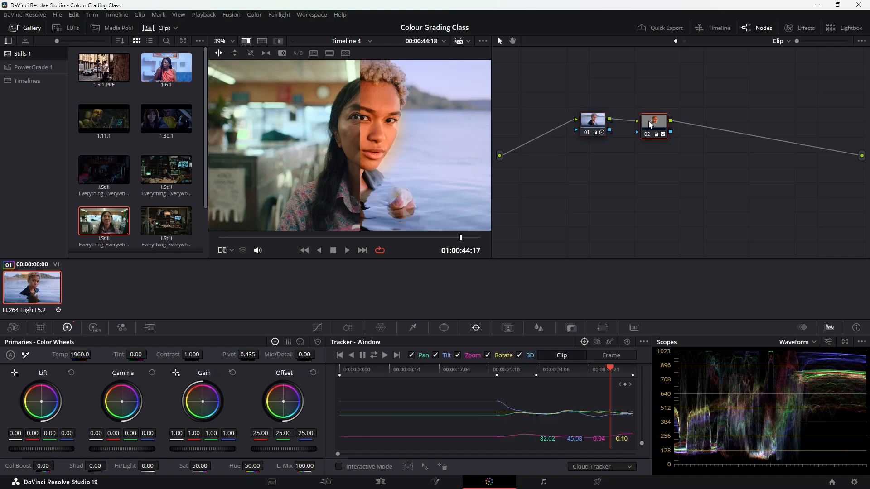
key("ctrl+f")
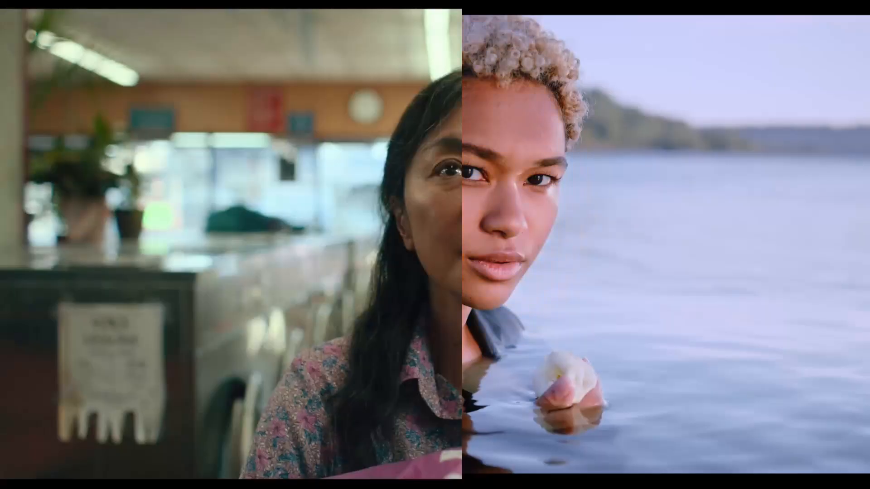
key("ctrl+f")
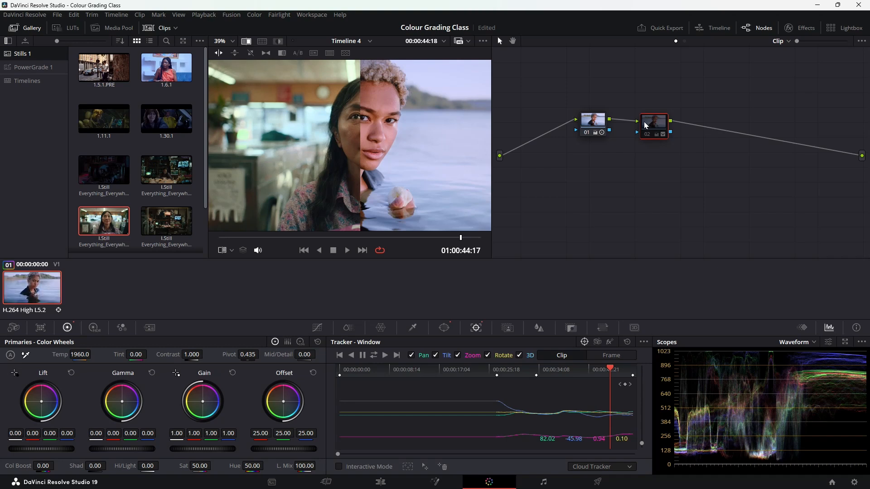
left_click(597, 124)
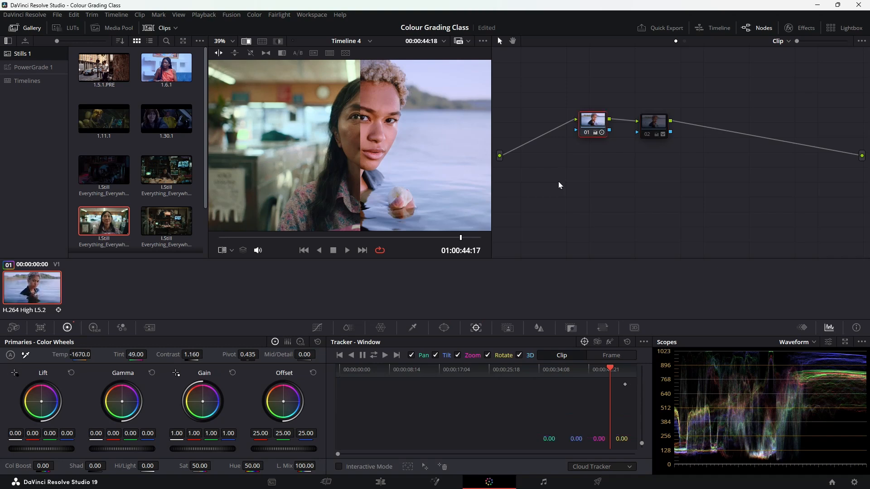
left_click(758, 27)
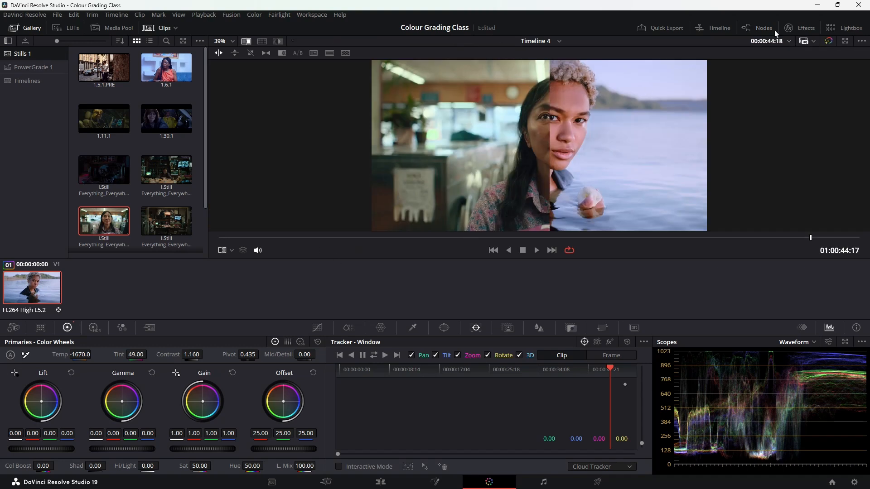
left_click(151, 29)
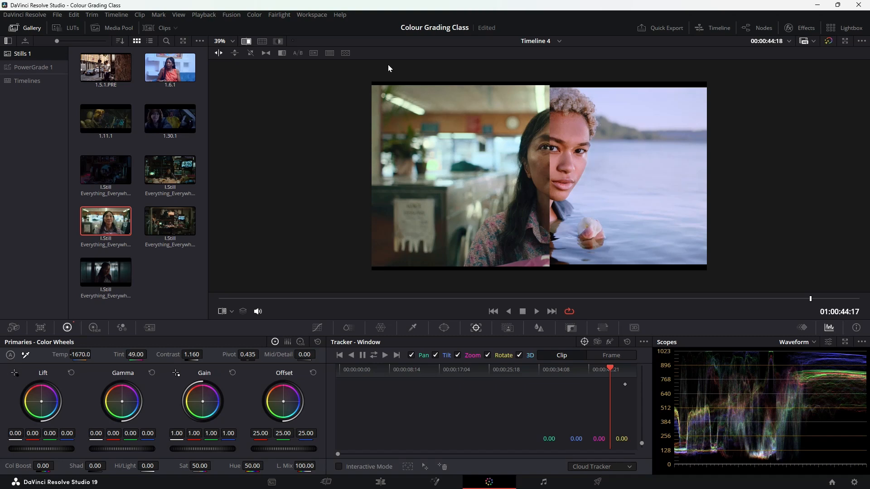
Move the playhead to 00:00:42:05 and set node 01's temperature to -80 and tint to -34 against the reference still
scroll(437, 121, "up", 3)
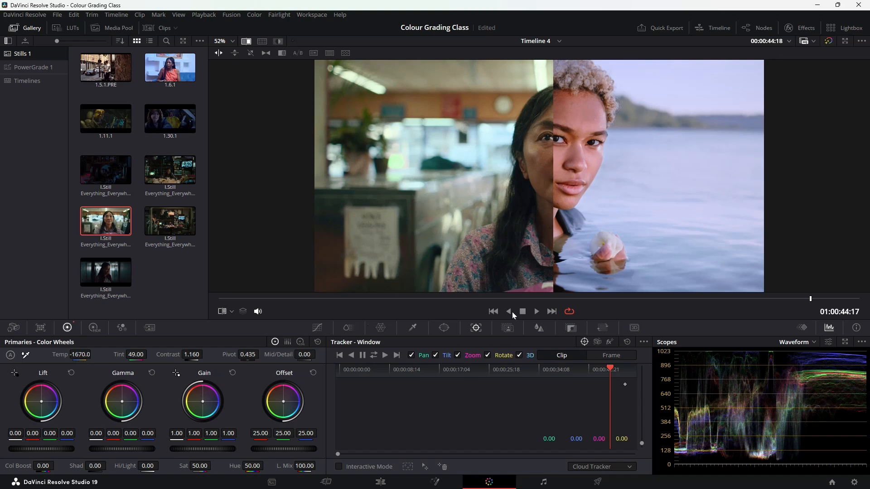
mouse_move(692, 276)
left_mouse_down()
mouse_move(447, 284)
mouse_move(762, 260)
mouse_move(777, 275)
left_mouse_up()
mouse_move(553, 209)
left_mouse_down()
mouse_move(507, 213)
mouse_move(540, 214)
left_mouse_up()
left_click_drag(83, 355, 143, 359)
left_click_drag(542, 196, 521, 181)
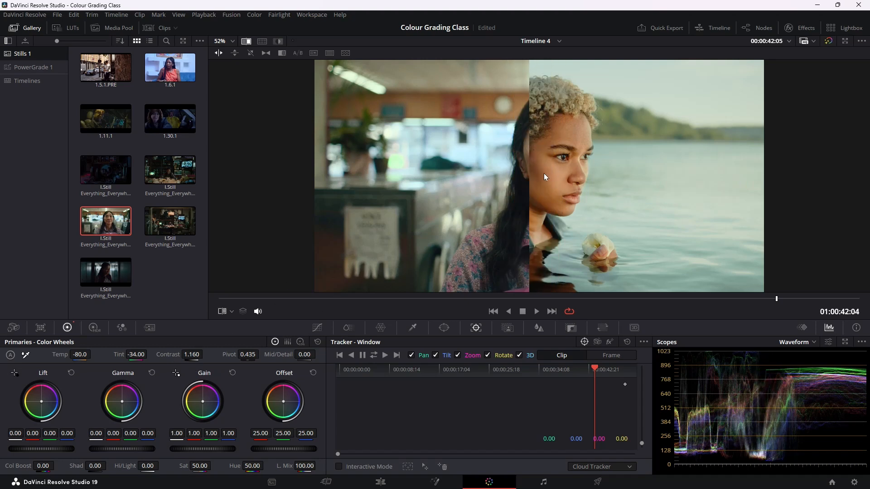
left_click_drag(538, 181, 544, 182)
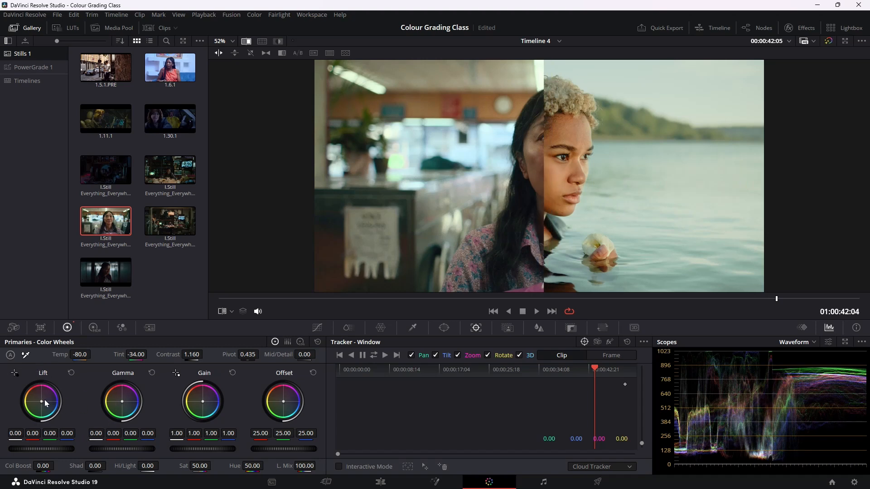
Shift node 01's Lift colour balance to red -0.05, green 0.01 and blue 0.03, comparing against the reference wipe
left_click_drag(42, 403, 42, 402)
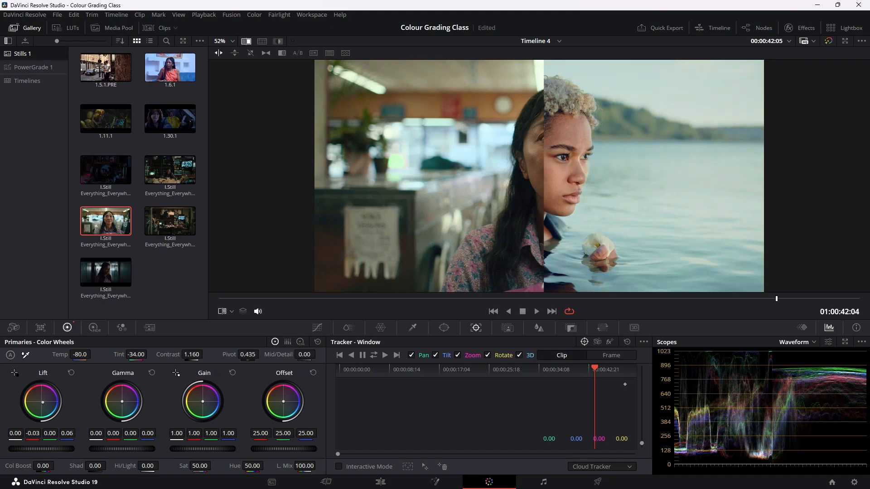
left_click_drag(549, 199, 436, 222)
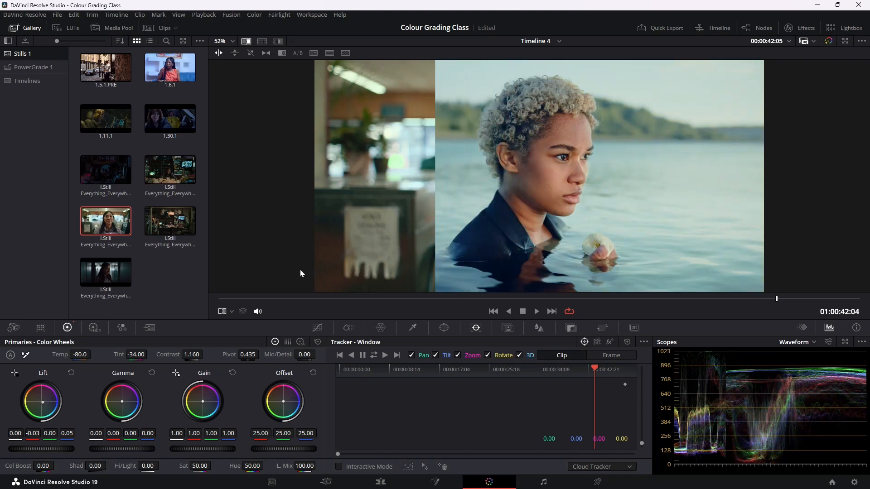
left_click_drag(42, 406, 43, 404)
left_click_drag(436, 198, 535, 195)
left_click_drag(43, 403, 42, 403)
Warm node 01's Gain to red 1.06, green 0.99 and blue 0.89, and compare the skin tones across the wipe
left_click_drag(204, 402, 202, 401)
left_click_drag(543, 196, 565, 254)
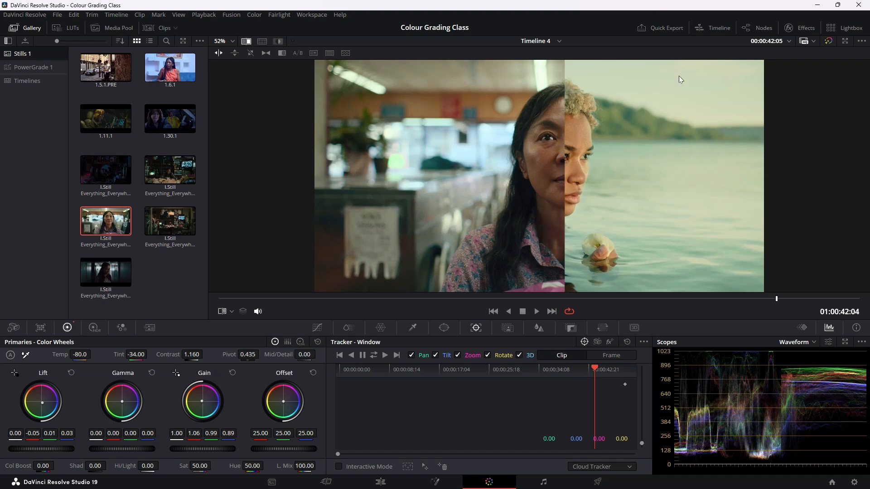
left_click_drag(564, 136, 555, 149)
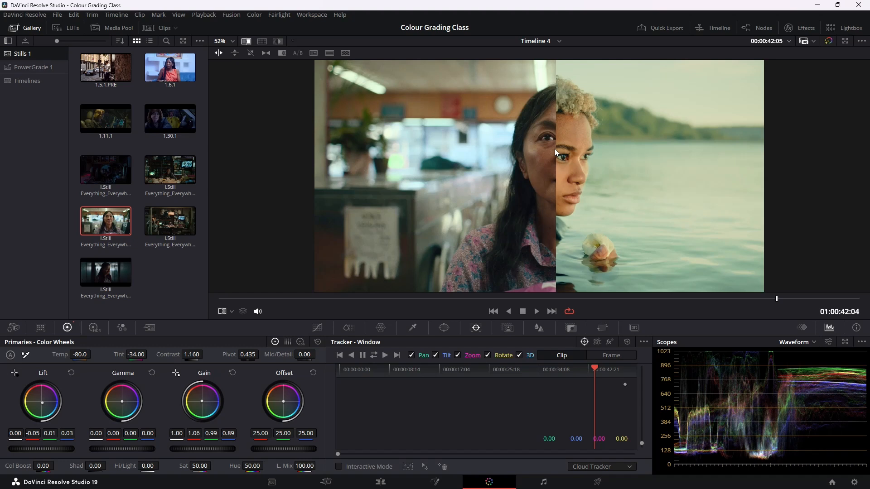
left_click_drag(556, 152, 566, 181)
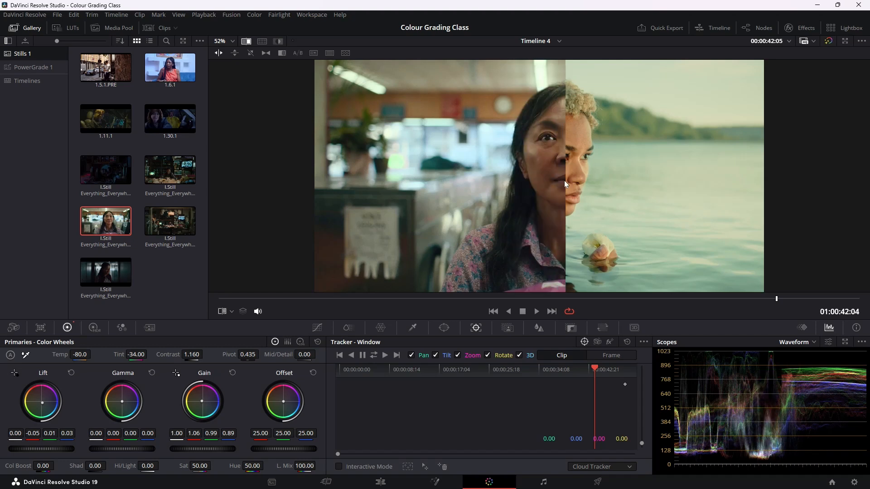
Switch to CapCut and move the playhead to 00:00:16:12 near the end of the last main-track clip
left_click(818, 9)
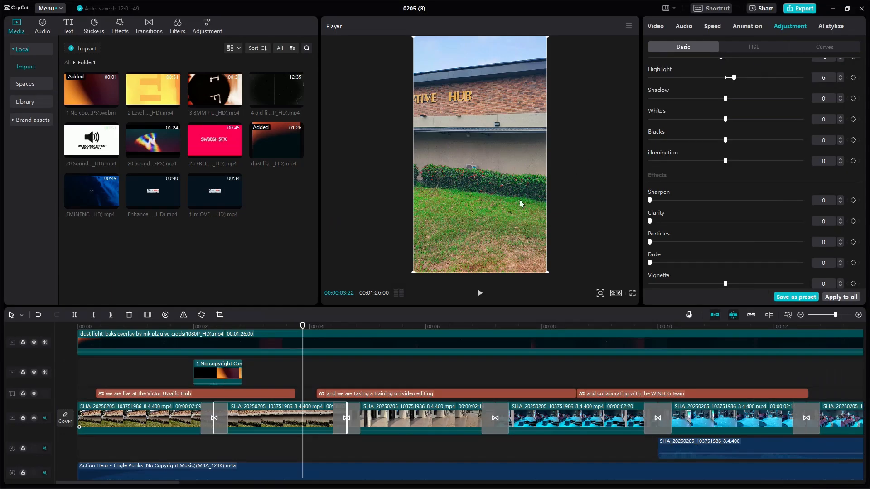
left_click_drag(294, 327, 606, 352)
scroll(552, 419, "right", 5)
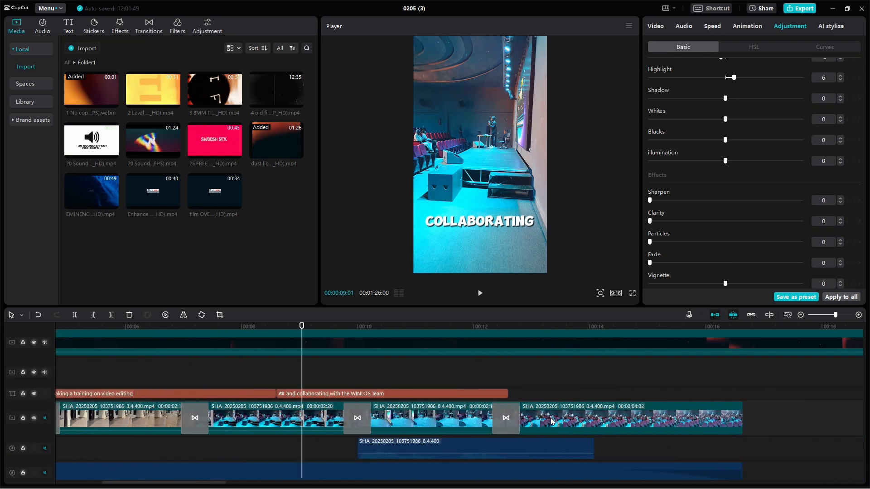
scroll(552, 422, "right", 1)
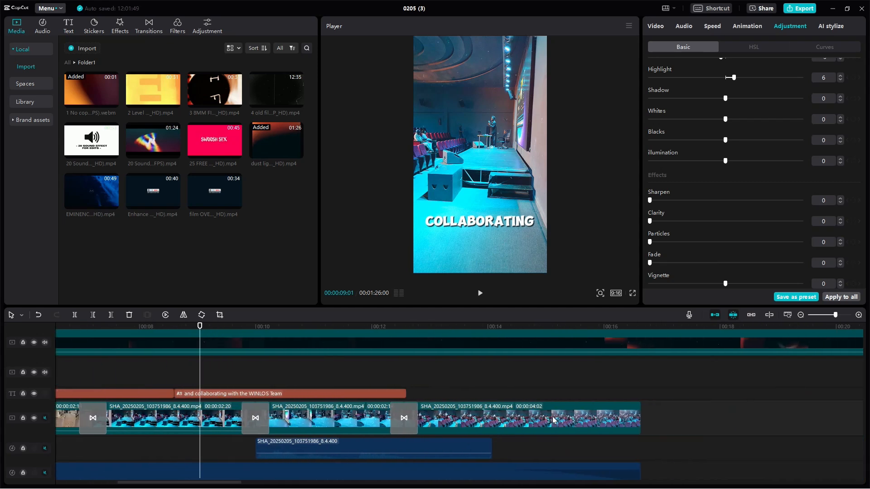
left_click(632, 328)
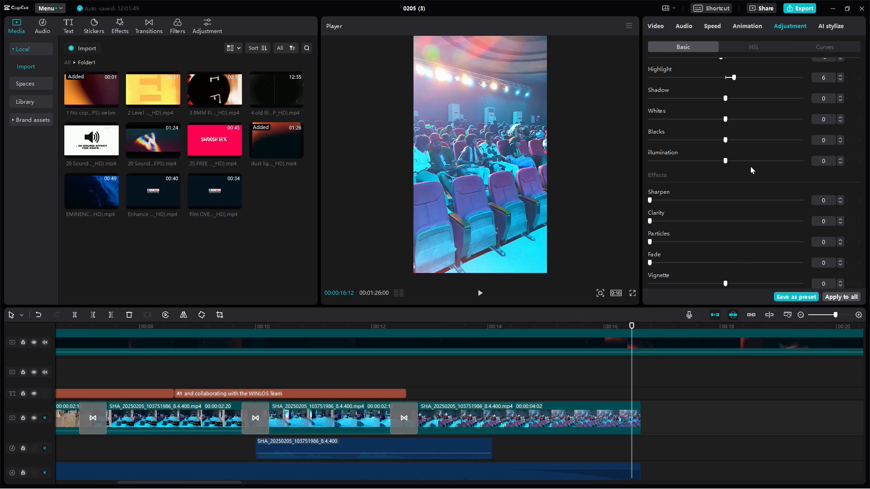
left_click(801, 315)
left_click(801, 315)
left_click(801, 315)
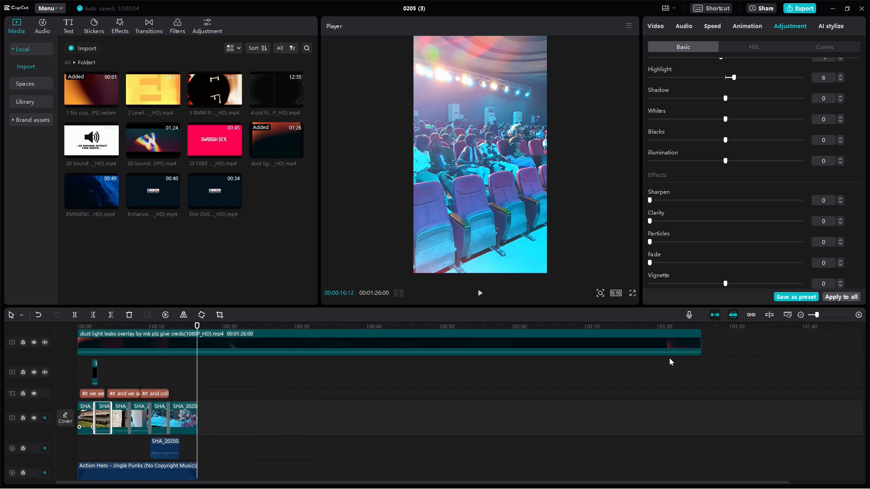
Cut the dust light leaks overlay at 00:00:16:16, where the main video ends, and delete the excess
left_click_drag(511, 328, 635, 348)
left_click_drag(700, 348, 586, 348)
left_click_drag(203, 325, 199, 333)
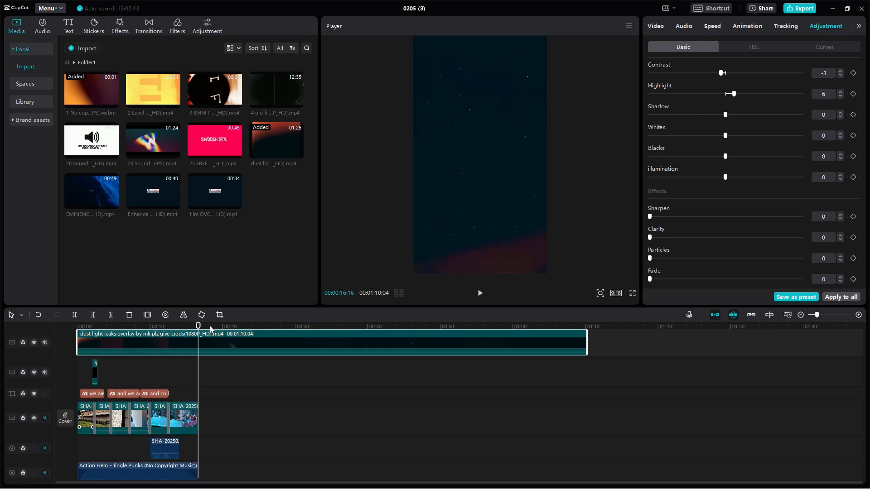
key("ctrl+b")
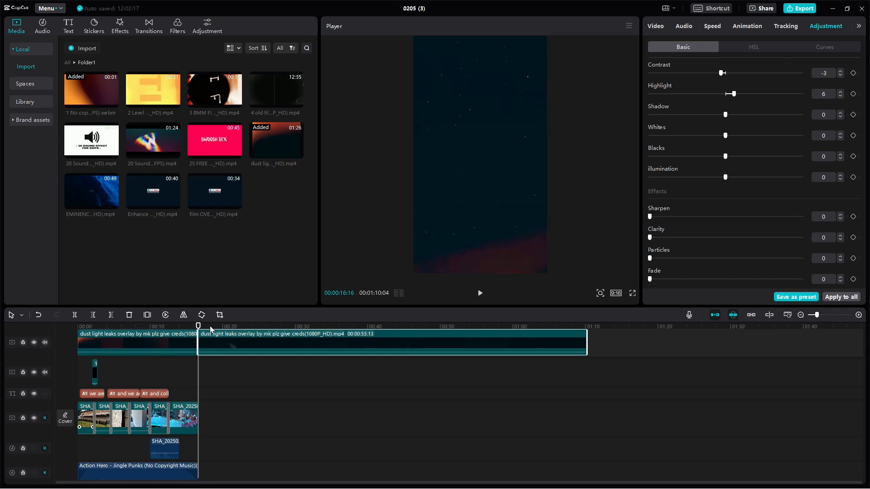
key("Delete")
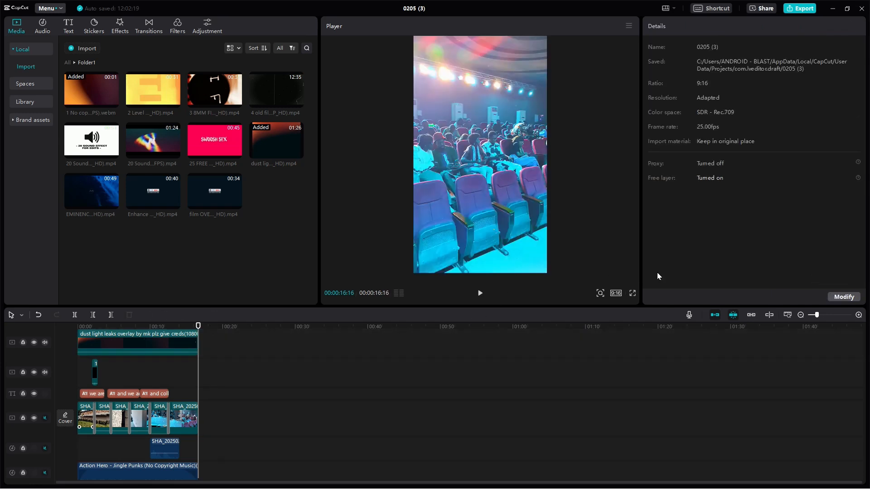
Play the closing clips from about the 10-second mark and move the playhead to the end at 00:00:16:16
left_click(822, 316)
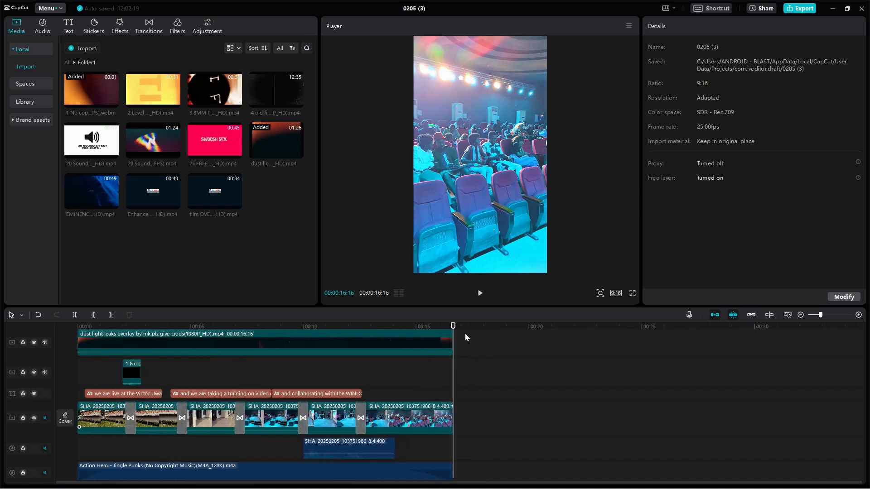
left_click_drag(453, 334, 297, 362)
key("space")
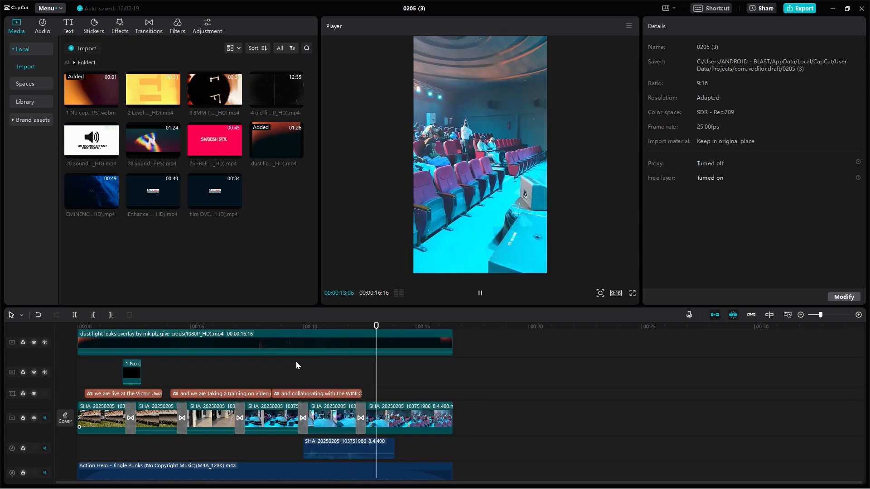
key("space")
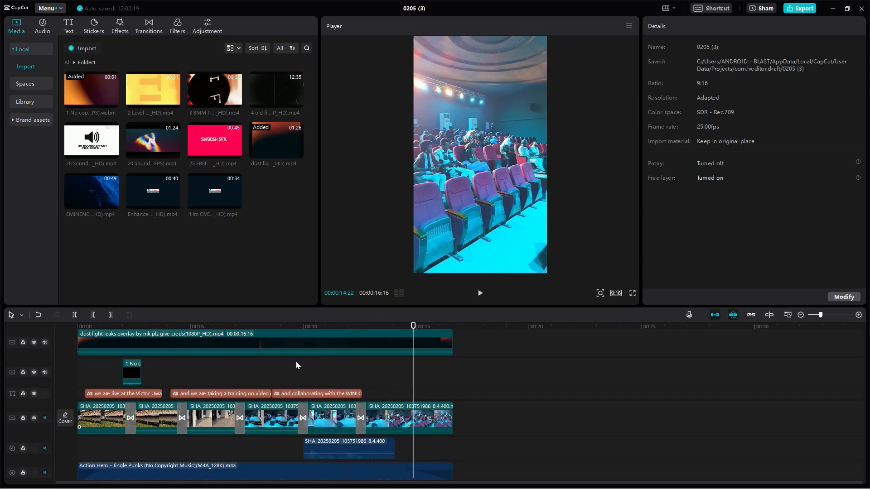
left_click_drag(441, 325, 479, 322)
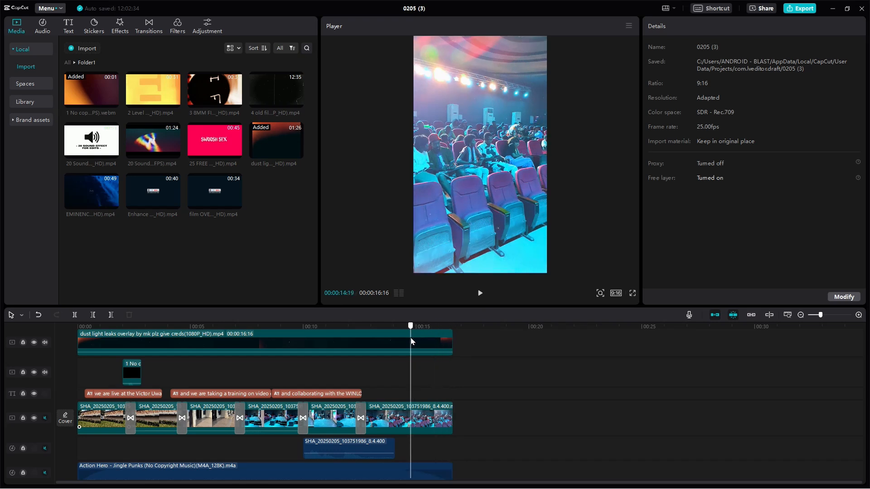
Add 100% opacity keyframes to the last main-track clip at 00:00:16:16 and 00:00:15:24
left_click(449, 424)
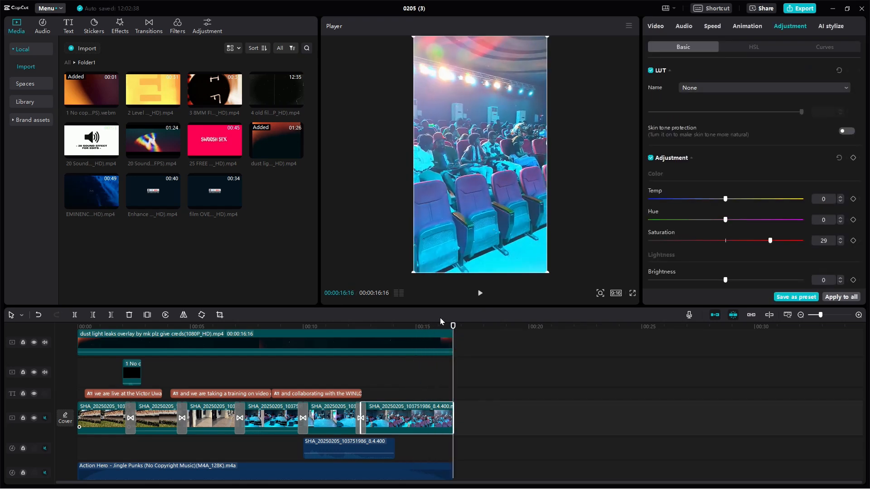
left_click(655, 25)
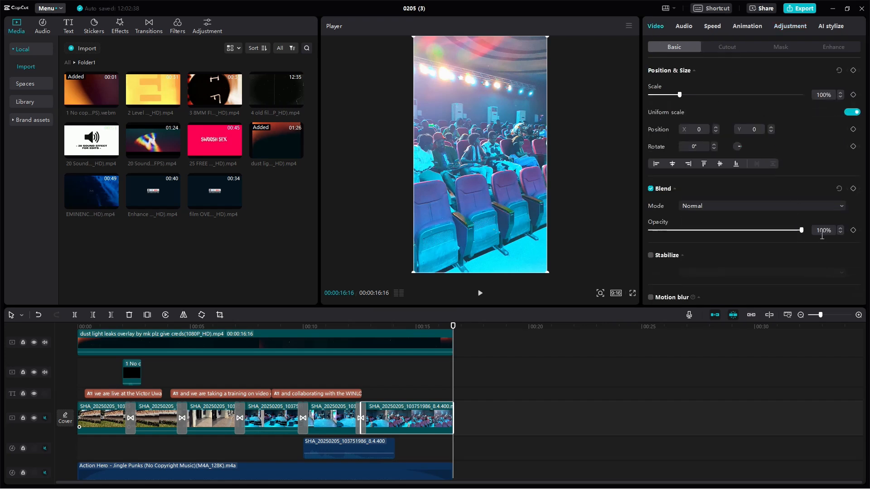
left_click(853, 230)
left_click(438, 326)
left_click(854, 231)
scroll(834, 232, "down", 3)
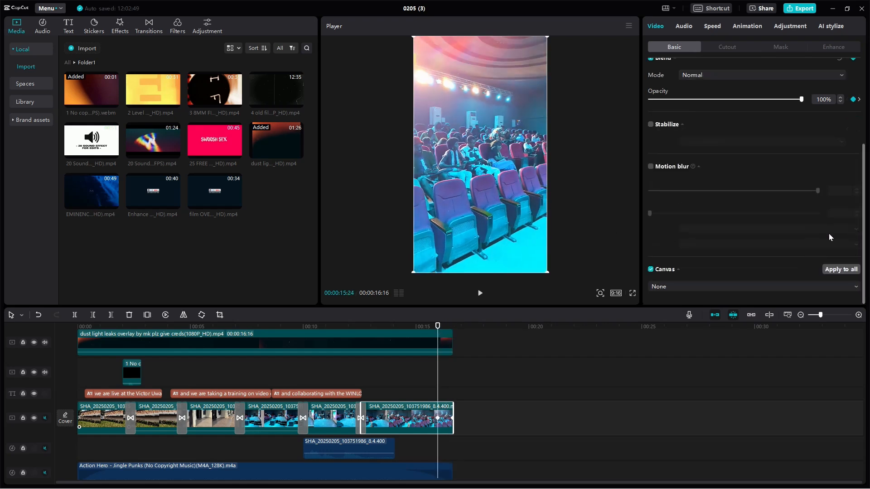
Go to the last clip's final opacity keyframe, then play the ending from 00:00:13:17 to check it
left_click(859, 100)
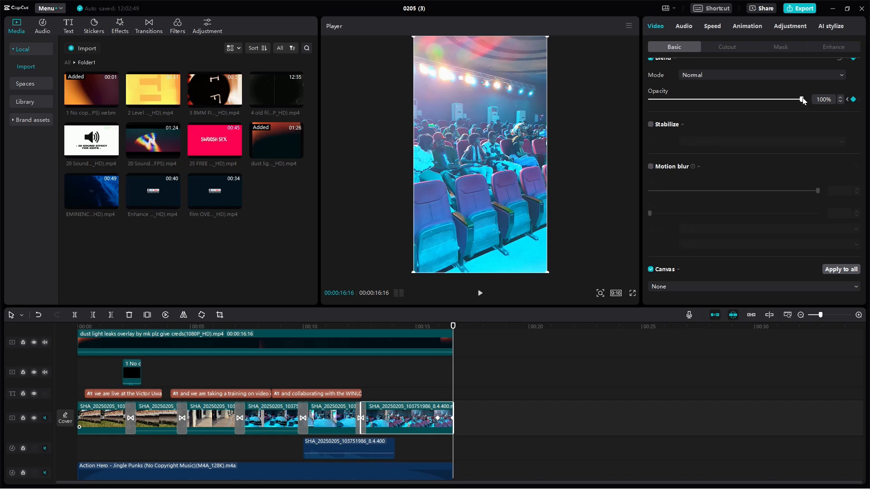
left_click_drag(434, 329, 382, 334)
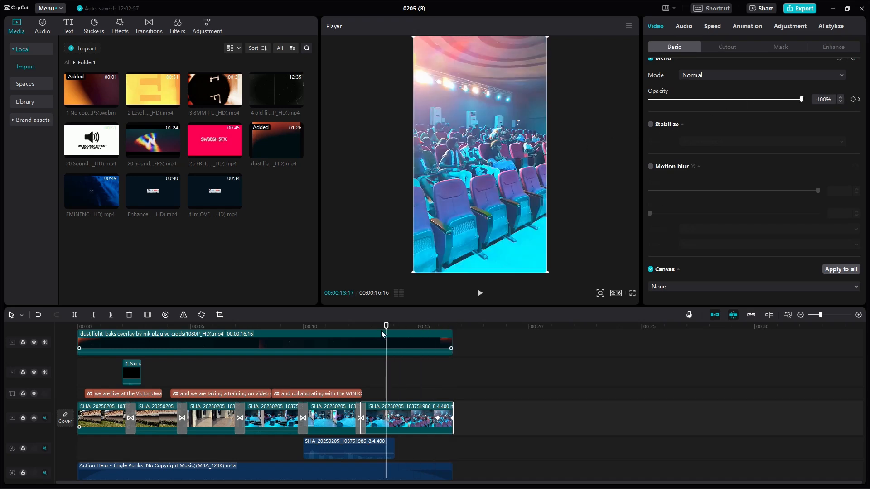
key("space")
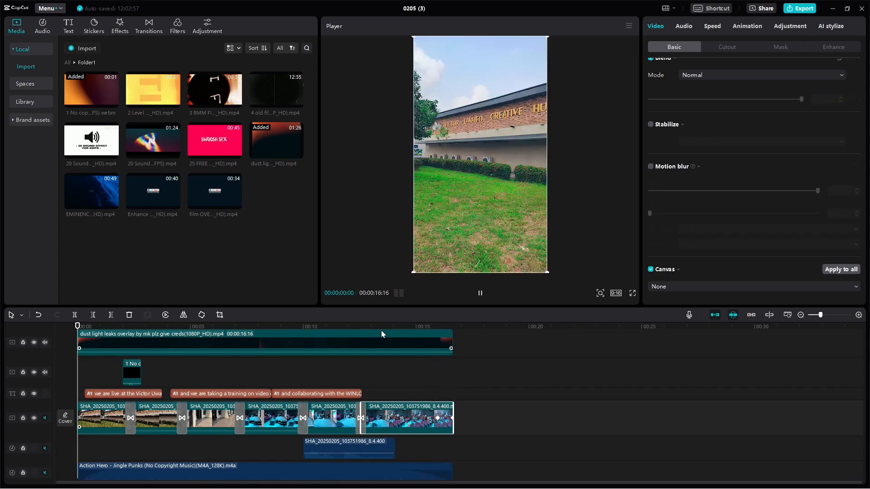
key("space")
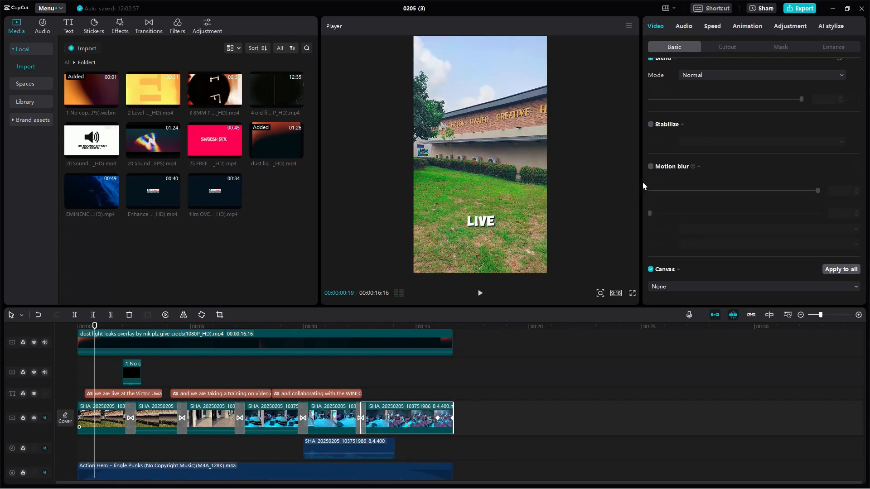
Export the video as TEST VIDEO in 1080P with the Higher bit rate, H.264 codec, mp4 format and 25fps
left_click(800, 8)
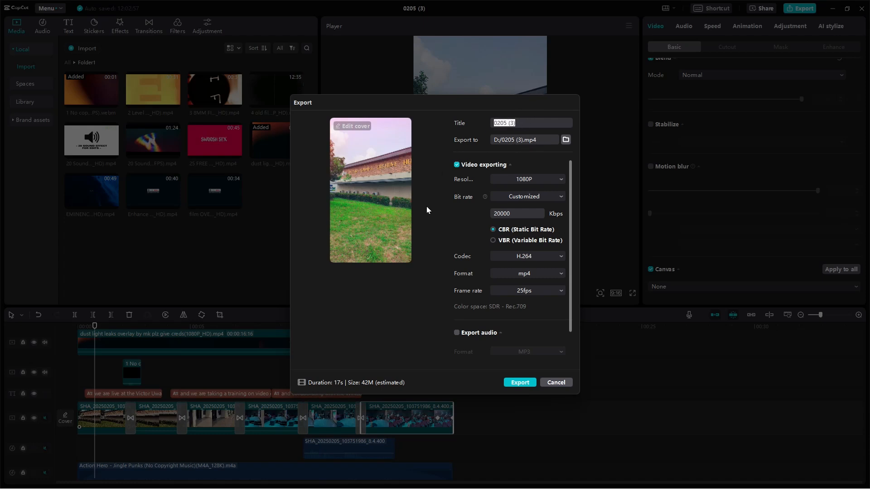
type("TEST VIDEO")
left_click(518, 201)
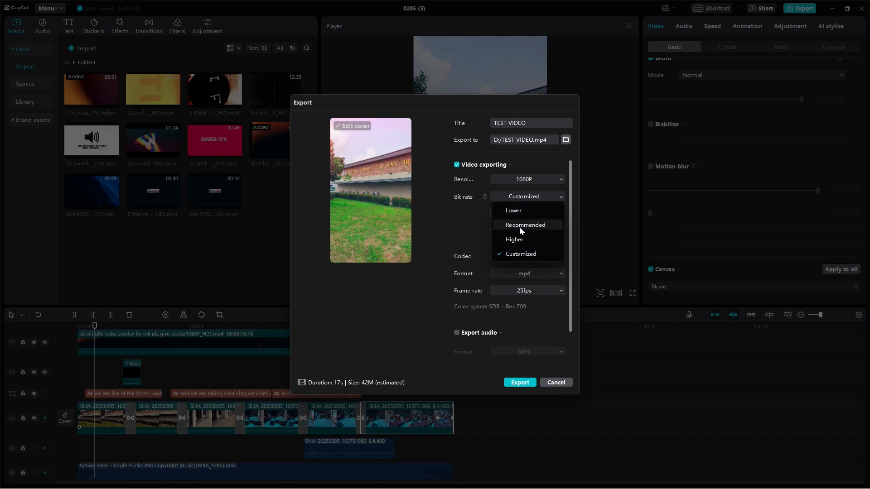
left_click(515, 239)
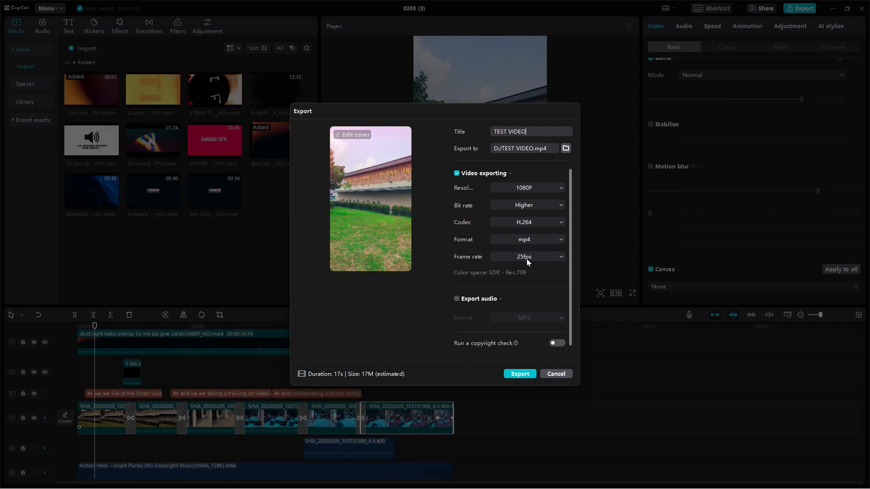
left_click(529, 187)
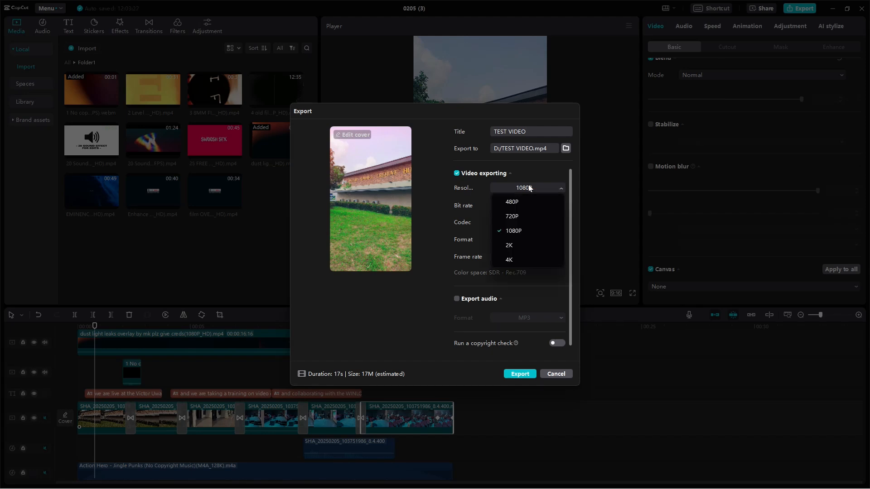
left_click(513, 230)
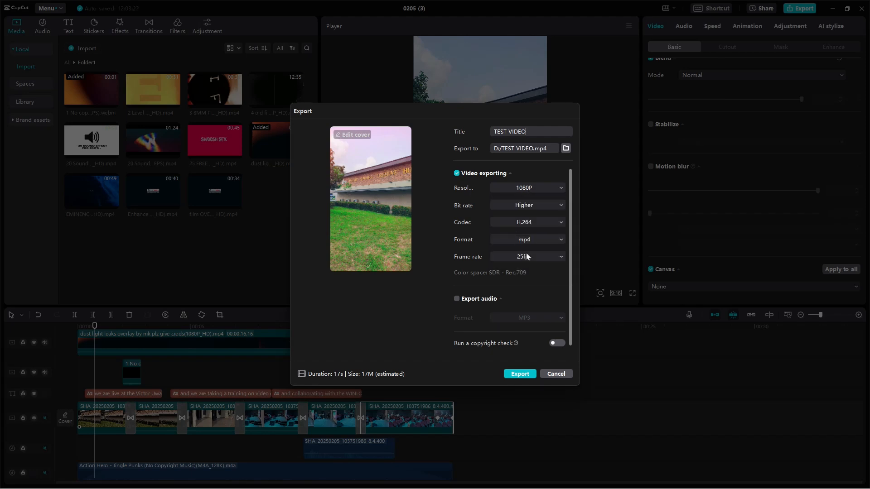
left_click(526, 257)
left_click(519, 374)
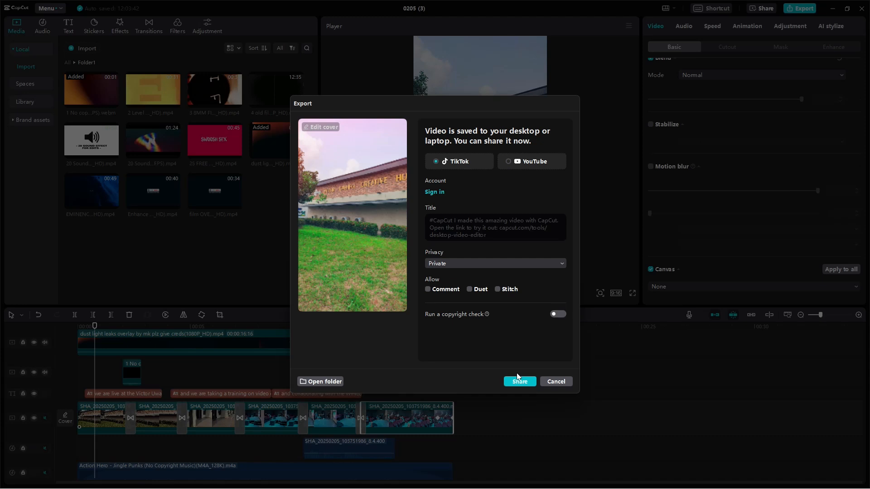
Open the export folder, watch TEST VIDEO.mp4 in VLC media player, and close the player and the export dialog
left_click(333, 382)
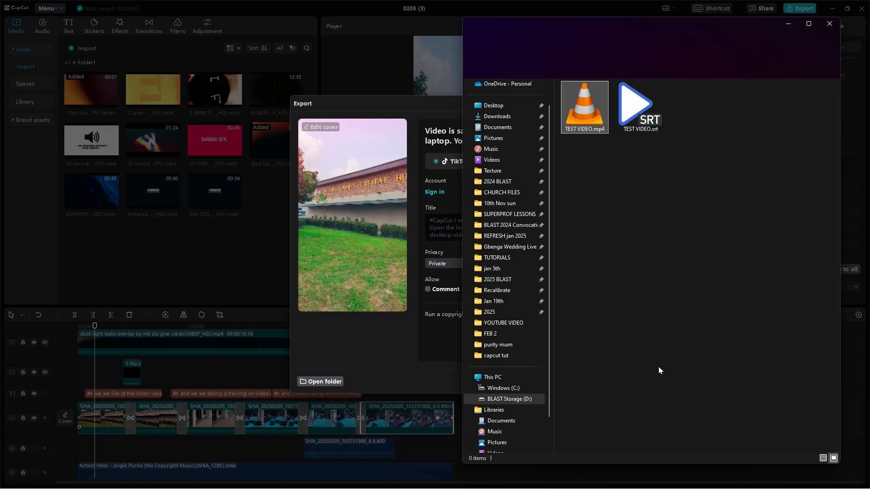
double_click(585, 106)
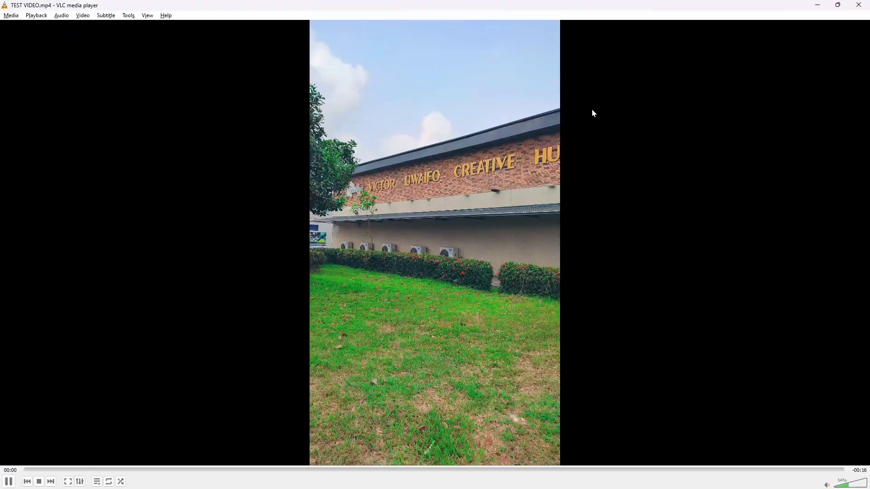
double_click(511, 155)
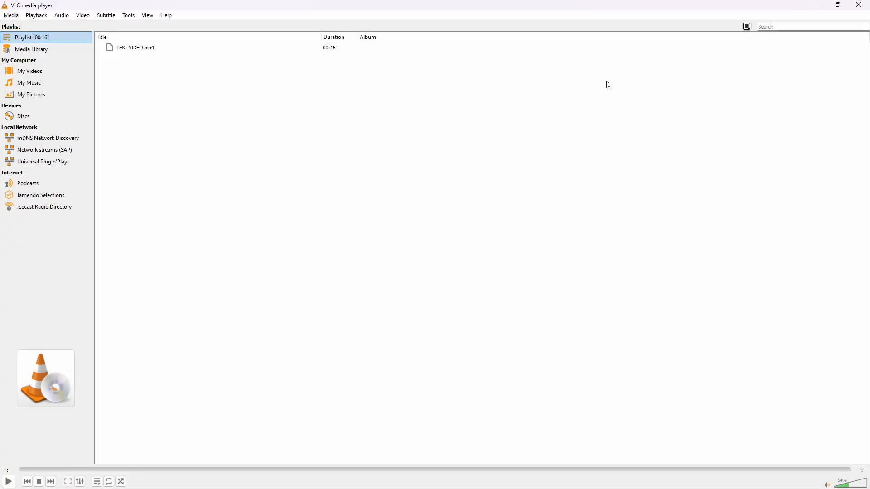
left_click(867, 5)
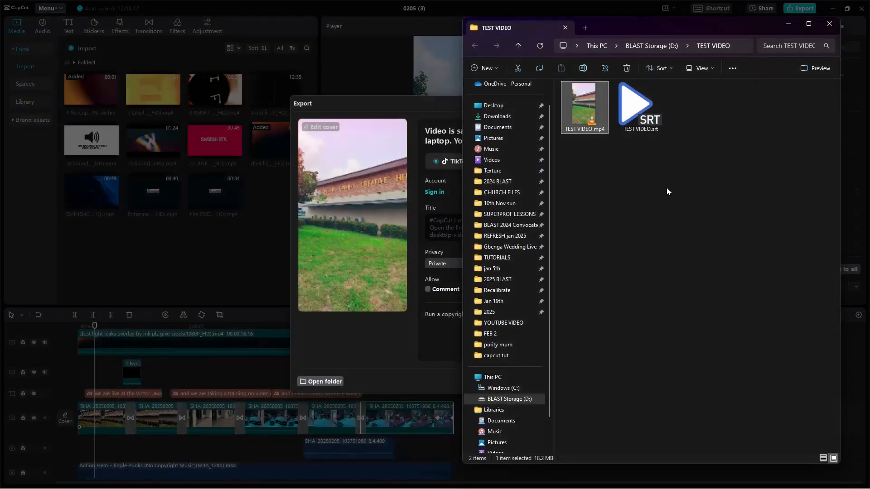
left_click(374, 132)
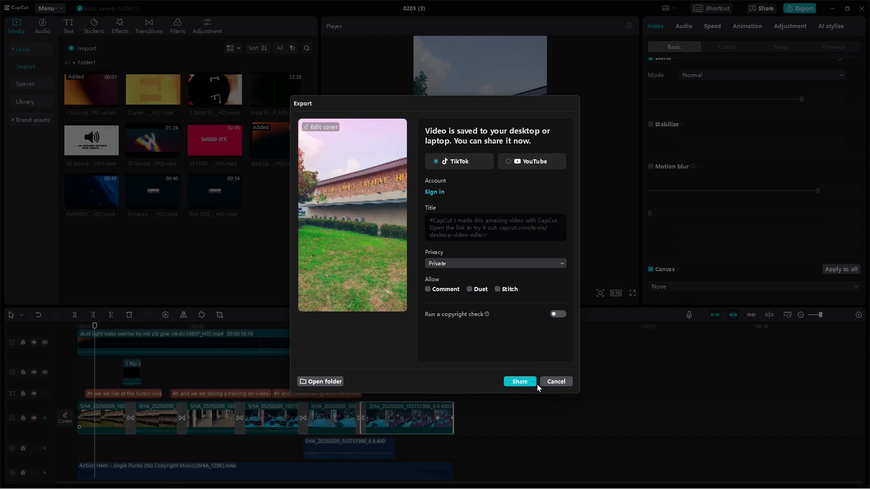
left_click(560, 384)
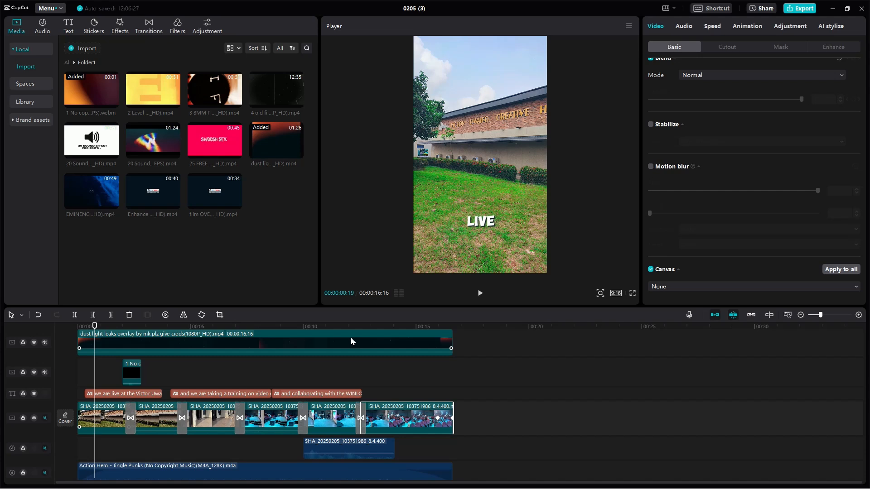
Switch to DaVinci Resolve, look at the Color Match palette and return to the primaries color wheels
key("alt+Tab")
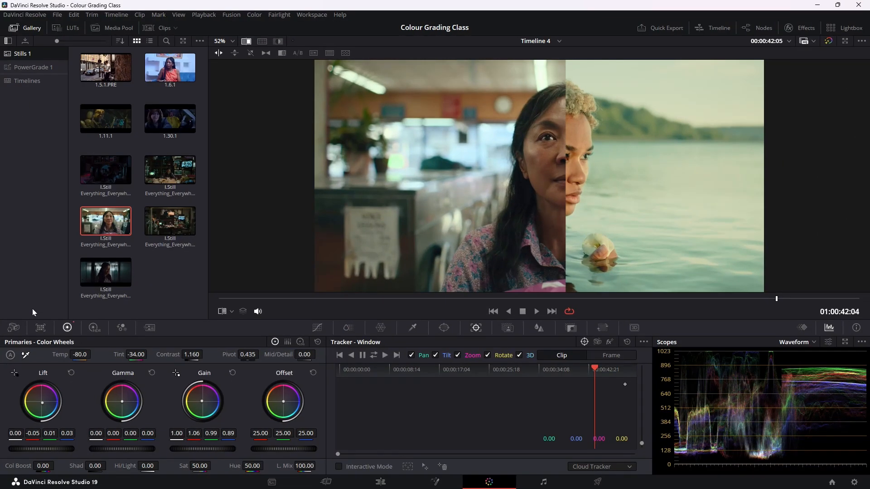
left_click(41, 328)
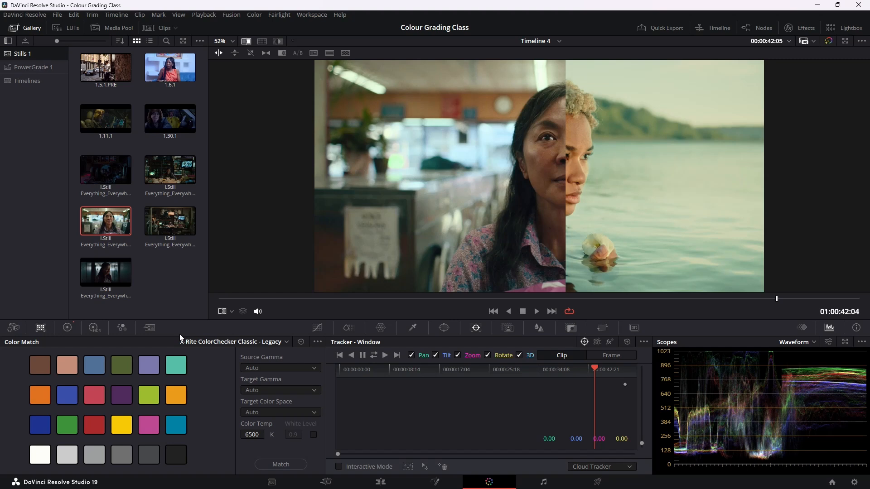
left_click(69, 327)
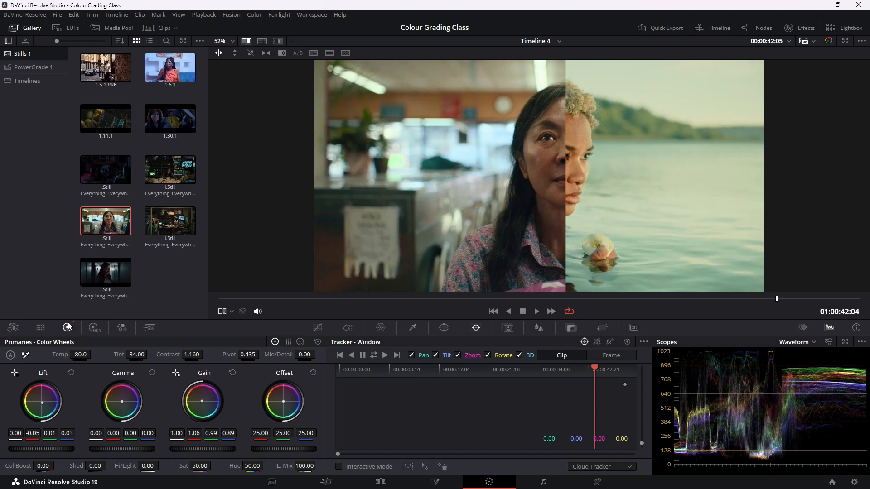
Show the node graph and clip thumbnails, and generate a 65 Point Cube LUT from the graded clip, saved as COLOR LOOK
left_click(763, 28)
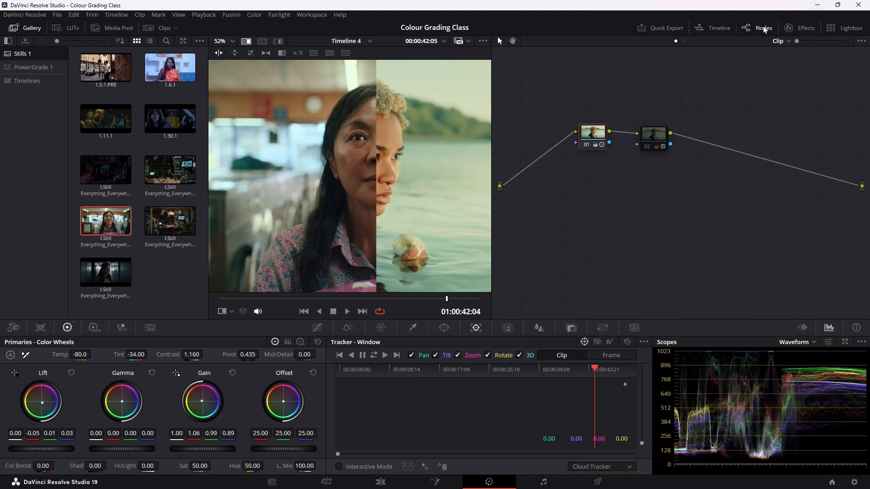
left_click(158, 28)
right_click(28, 279)
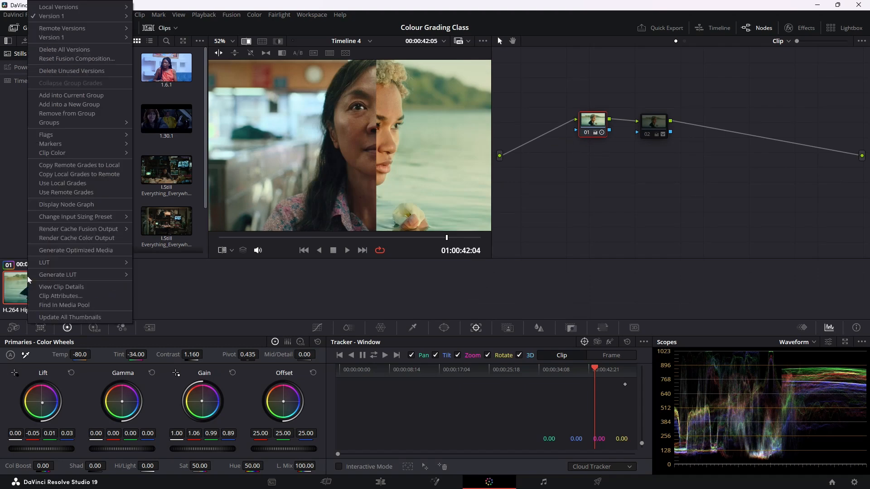
mouse_move(52, 280)
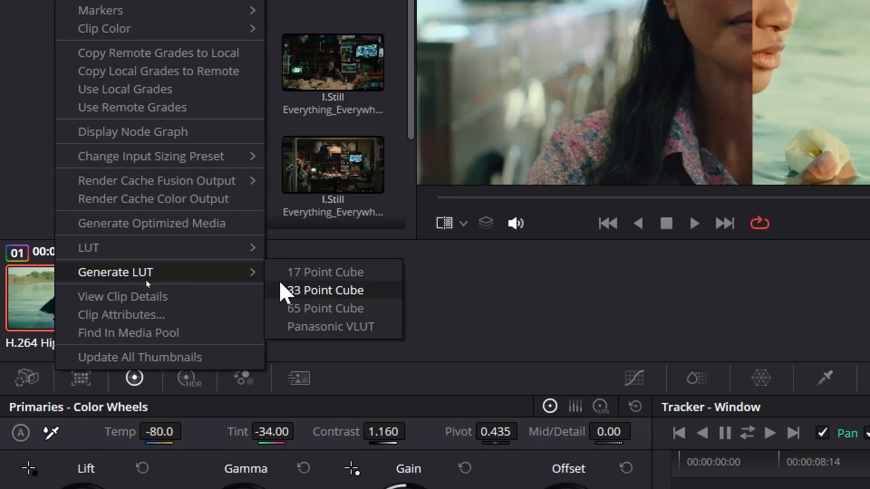
left_click(348, 309)
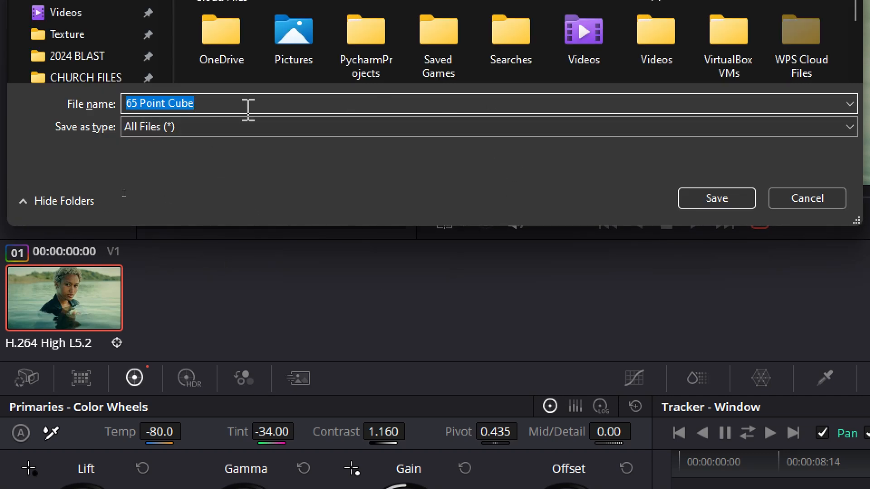
type("COLOR")
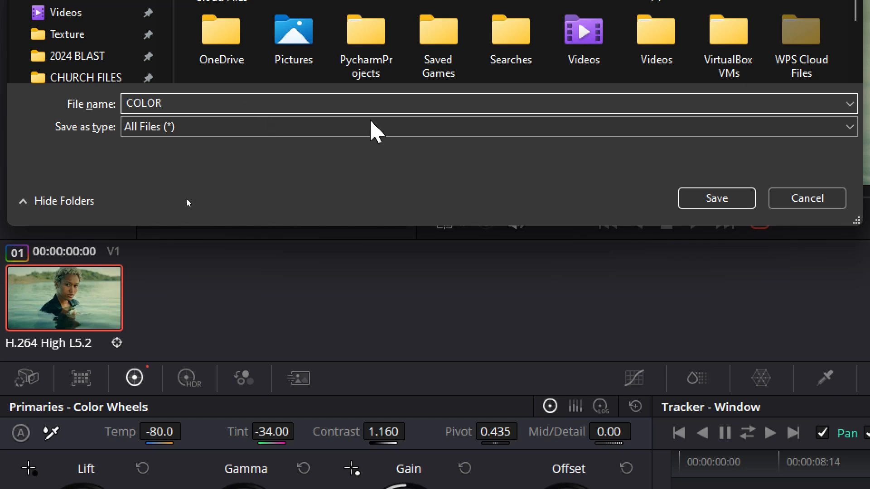
type(" LOOK")
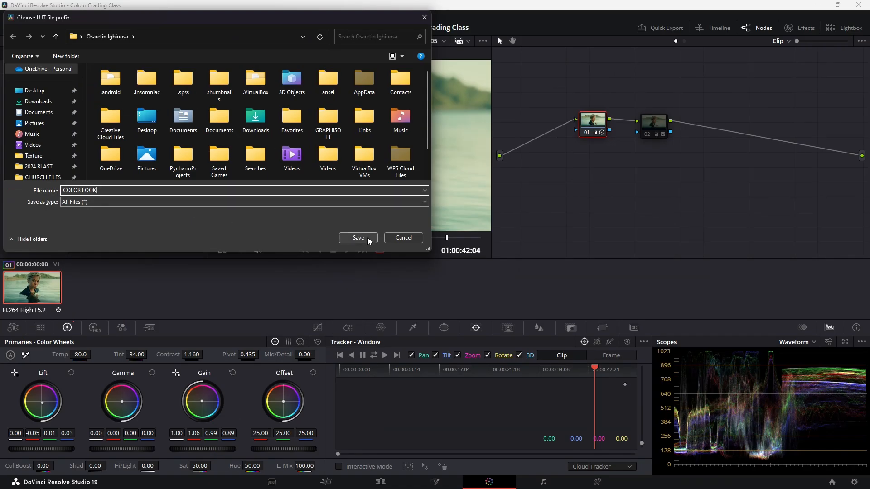
left_click(736, 200)
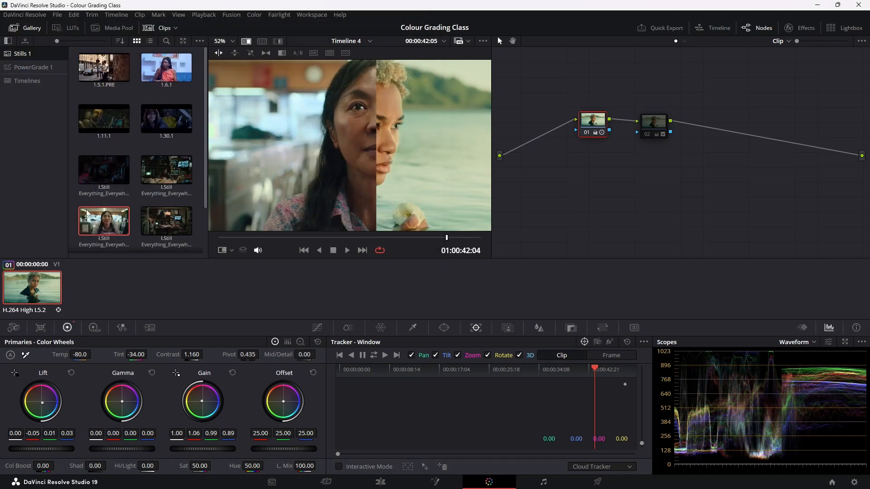
Browse the LUT library folders, including ACES, Astrodesign, Blackmagic Design, DCI, Film Looks and MY BLAST LUTS
left_click(59, 29)
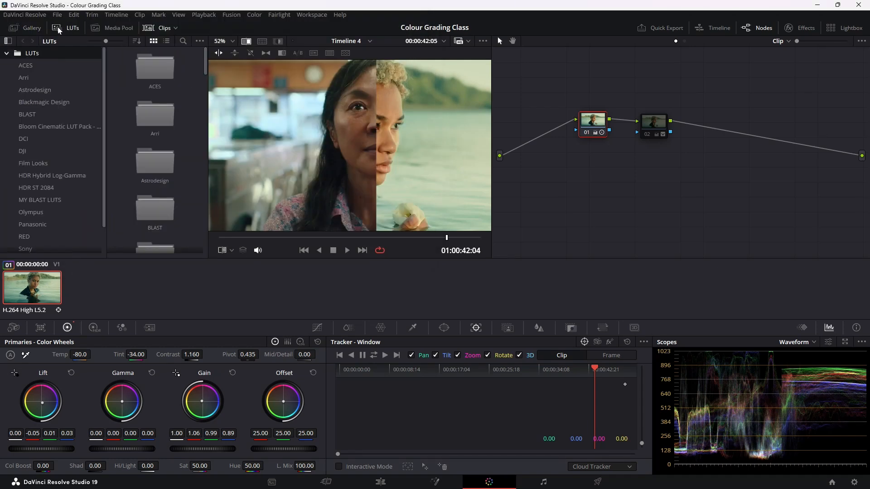
left_click(39, 66)
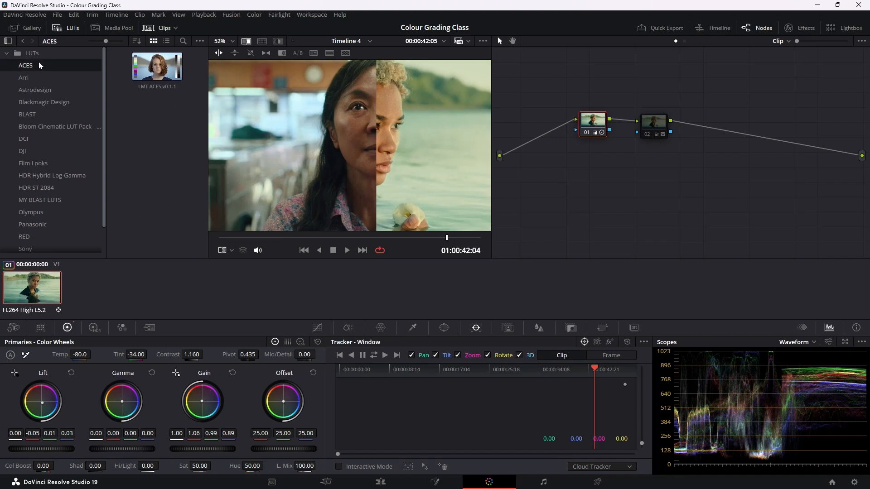
left_click(34, 91)
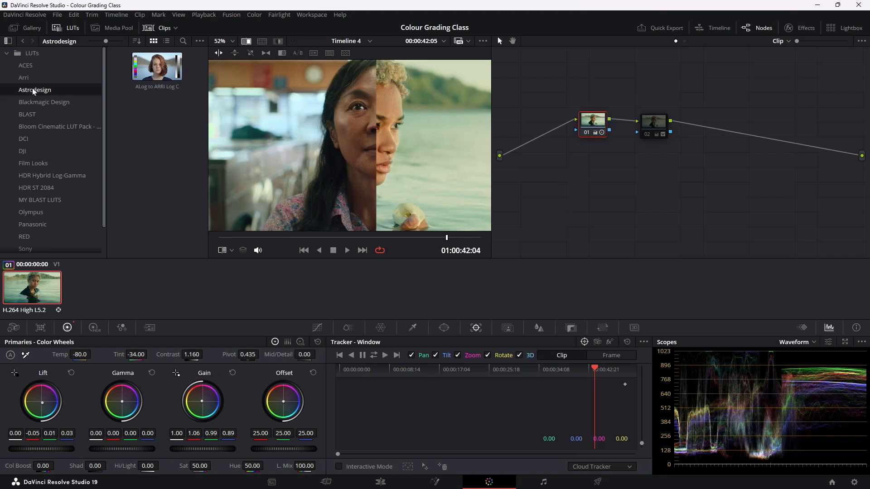
left_click(64, 103)
left_click(63, 139)
left_click(45, 163)
left_click(54, 200)
scroll(68, 190, "down", 2)
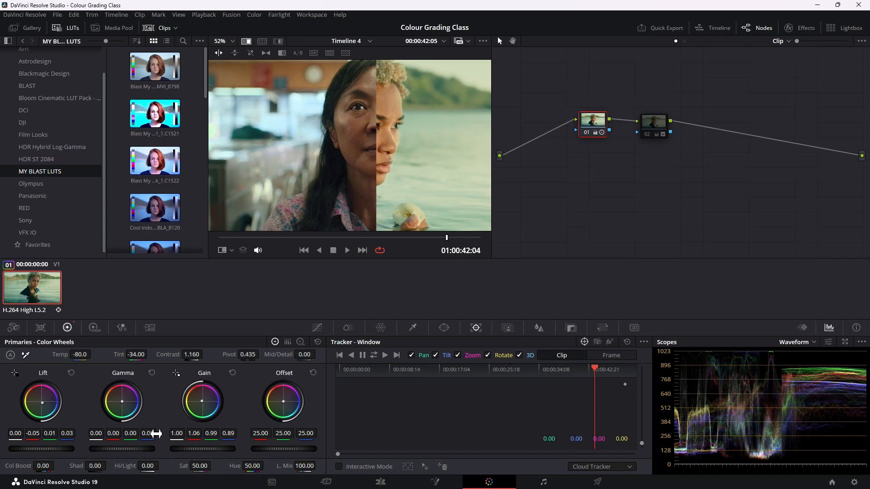
Switch to CapCut and inspect the LUT choices in the adjustment settings of the second main-track clip
key("alt+Tab")
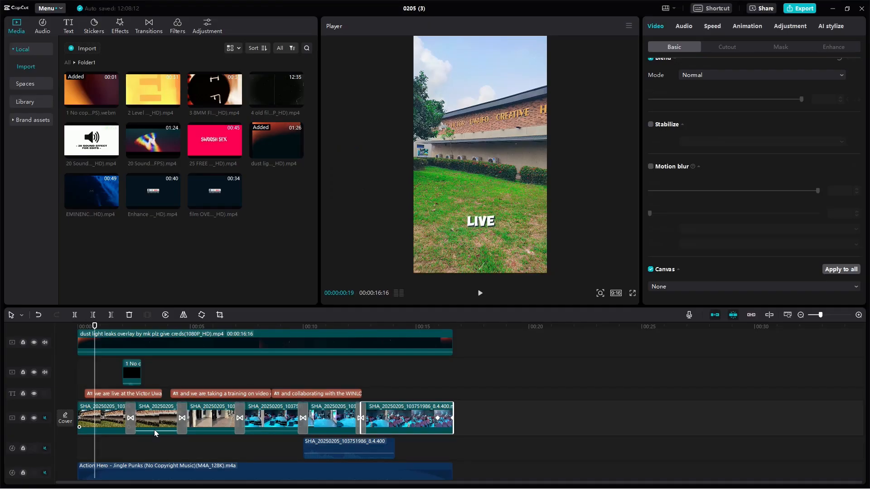
left_click(155, 433)
scroll(751, 118, "up", 3)
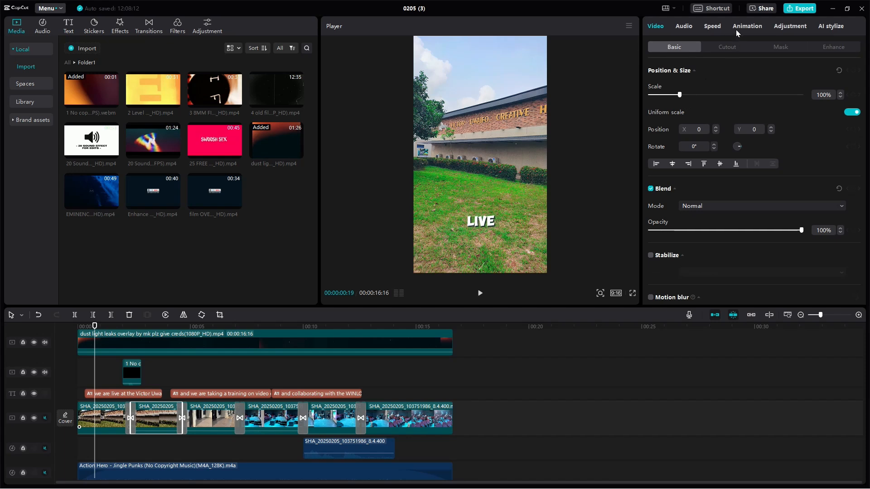
left_click(791, 28)
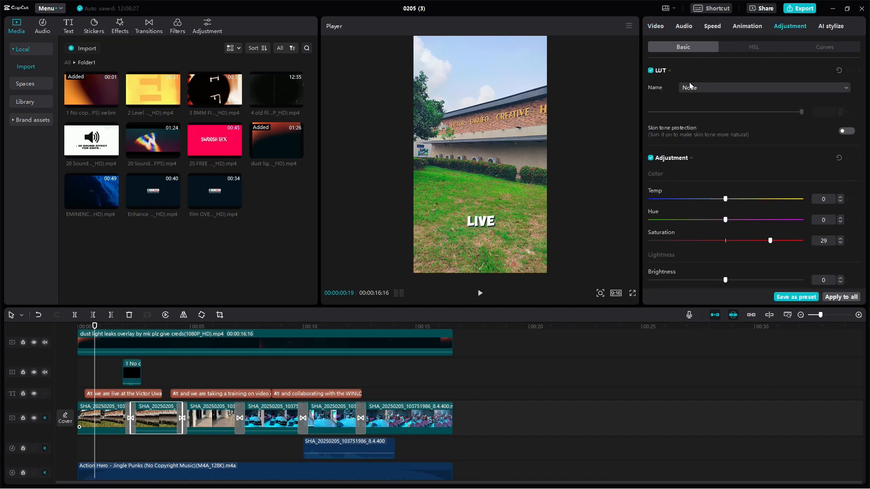
left_click(701, 88)
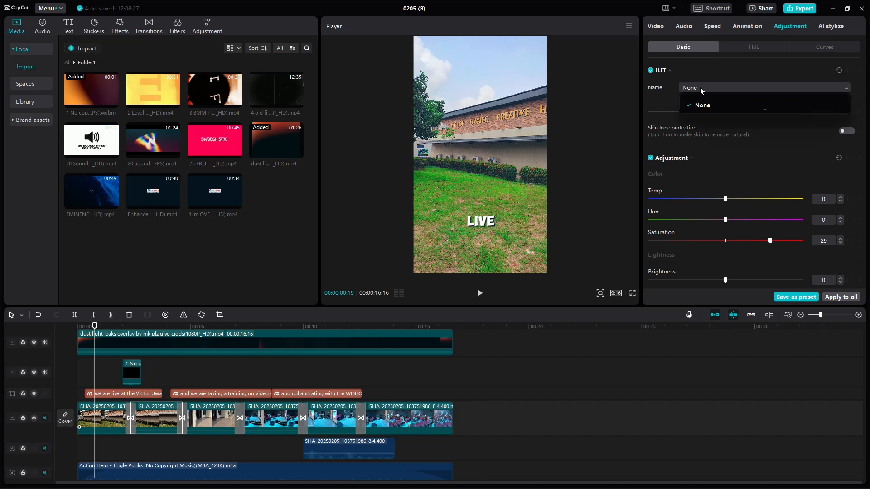
left_click(699, 87)
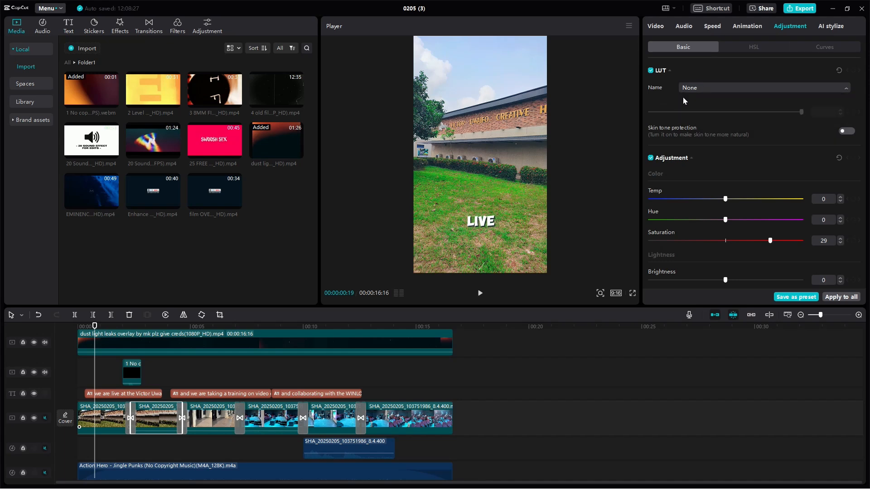
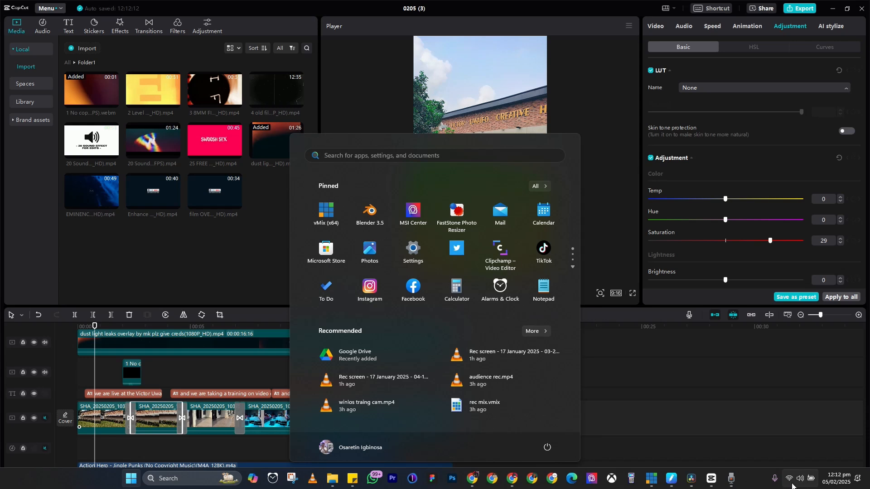
Launch Adobe Premiere Pro 2024 and open the recent project Superprof Video_1
left_click(651, 408)
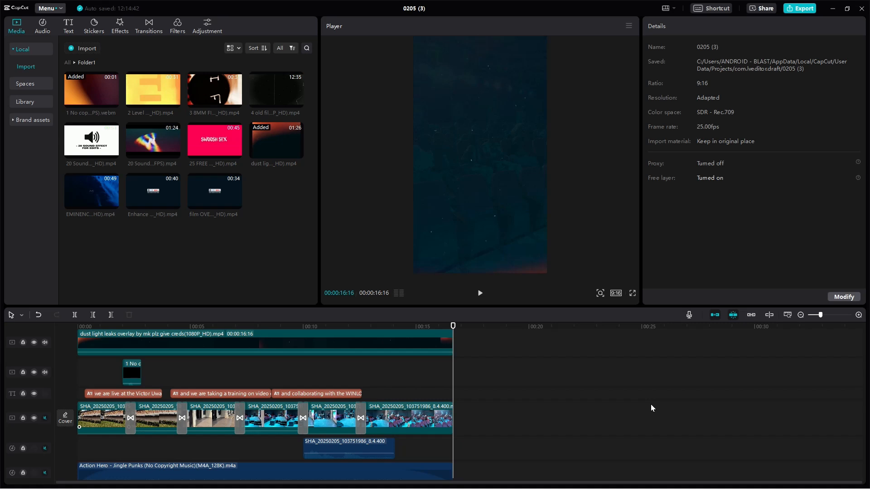
key("super")
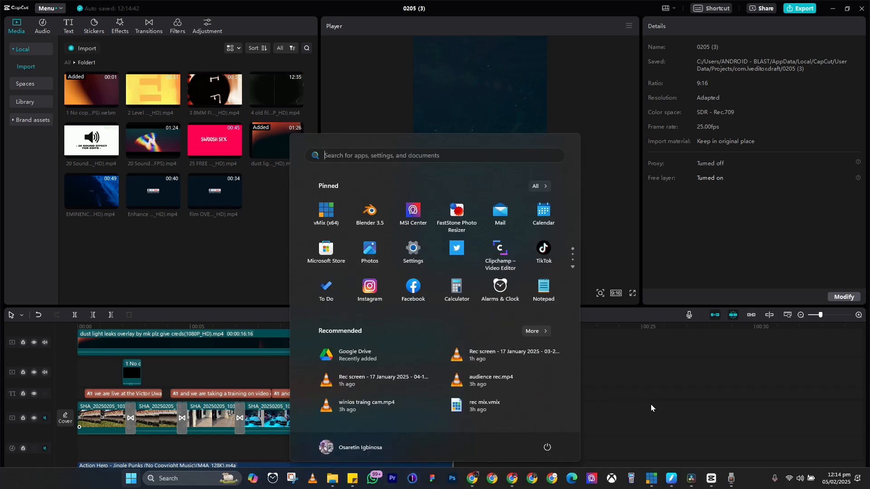
type("PRE")
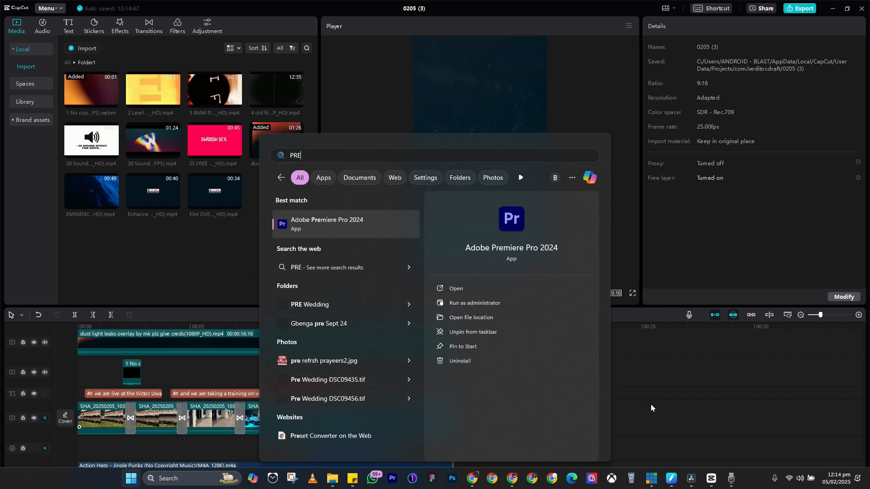
key("Return")
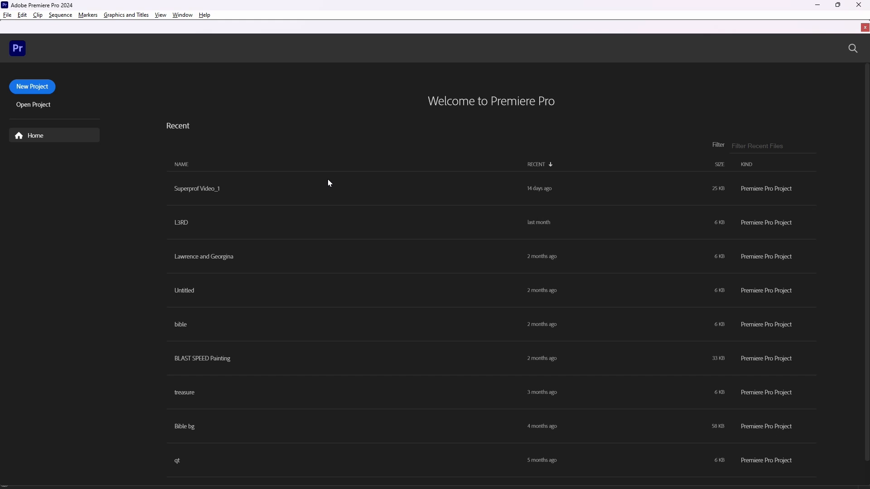
left_click(233, 179)
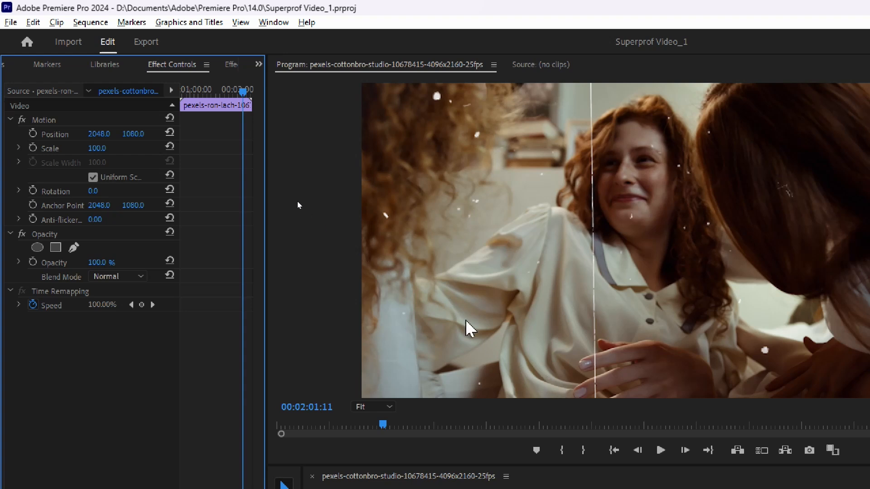
Animate the clip's Scale with a 100 keyframe at 00:02:01:11 and a 130 keyframe at 00:01:24:15
left_click(33, 148)
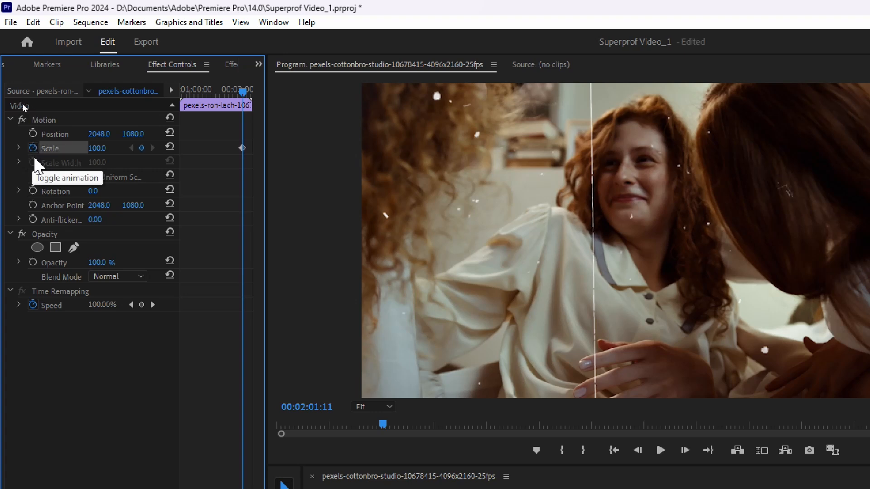
left_click_drag(243, 93, 212, 109)
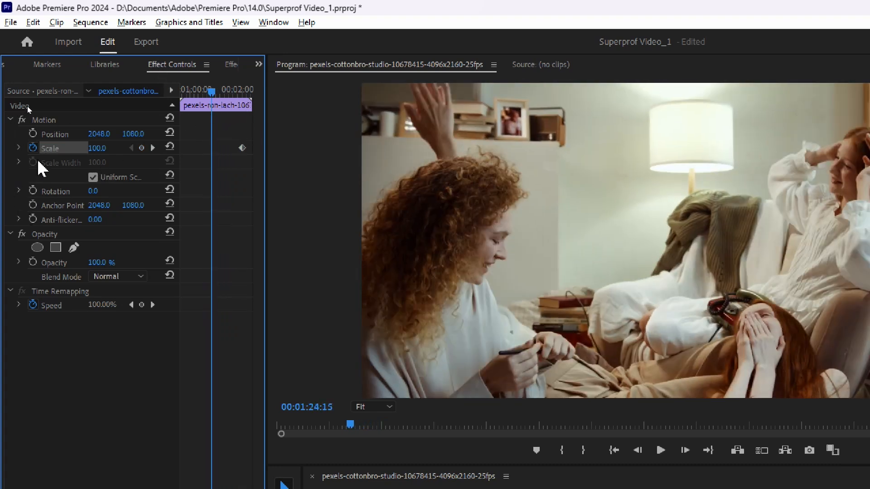
left_click(142, 148)
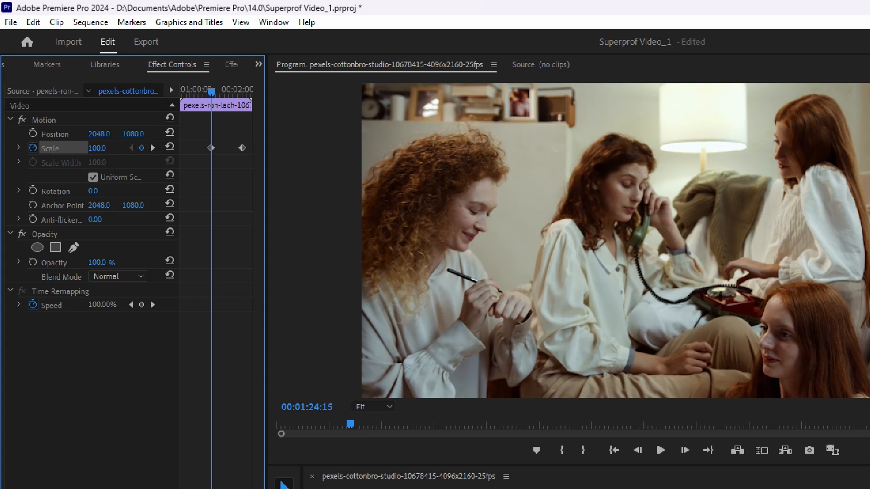
left_click(101, 148)
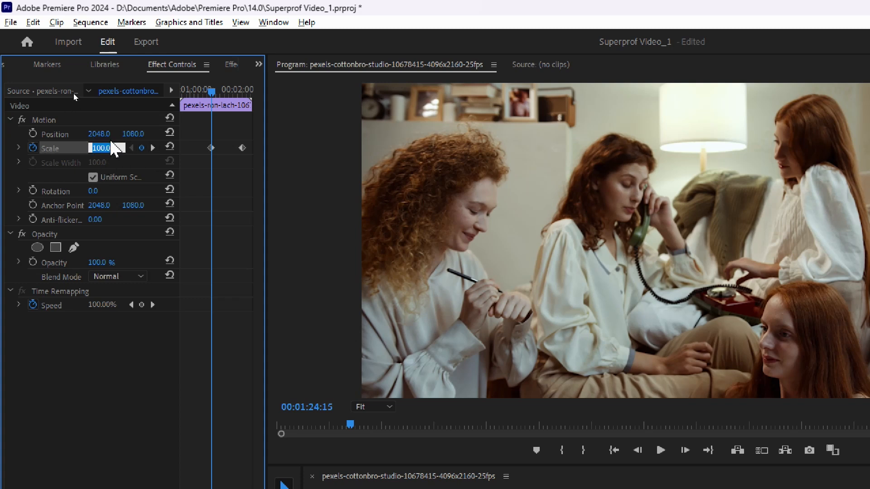
type("130")
key("Return")
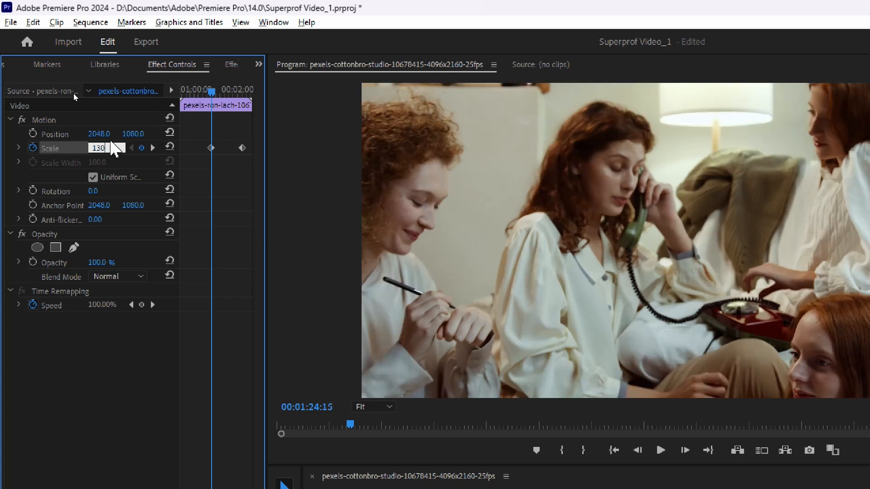
Play the scale animation, move its second keyframe closer to the first for a faster zoom-out, and preview it again
key("space")
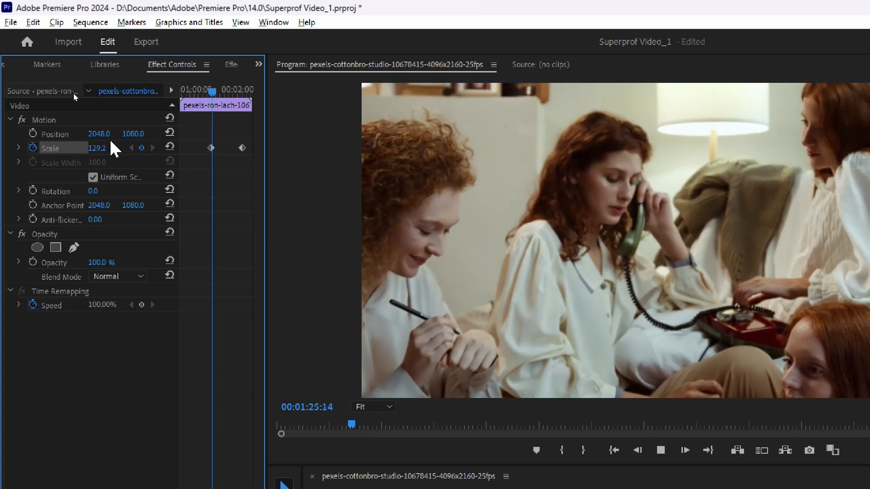
key("space")
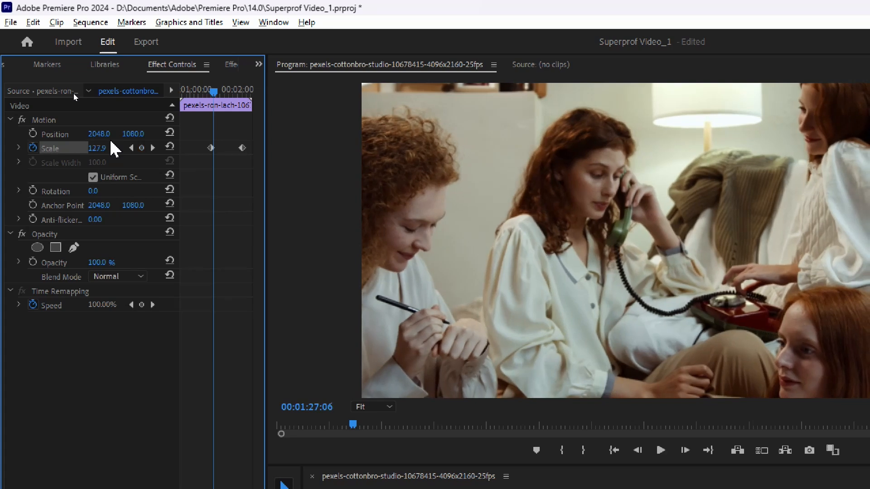
left_click_drag(242, 148, 222, 149)
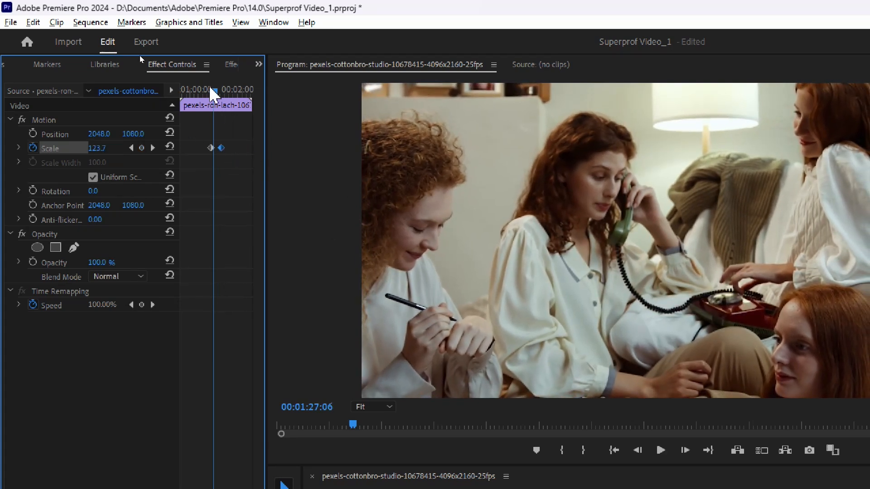
left_click_drag(210, 93, 206, 91)
key("space")
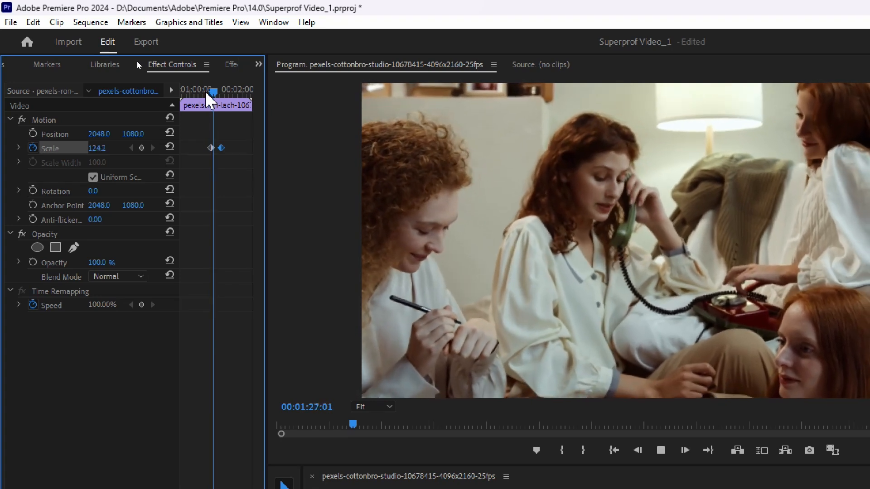
key("space")
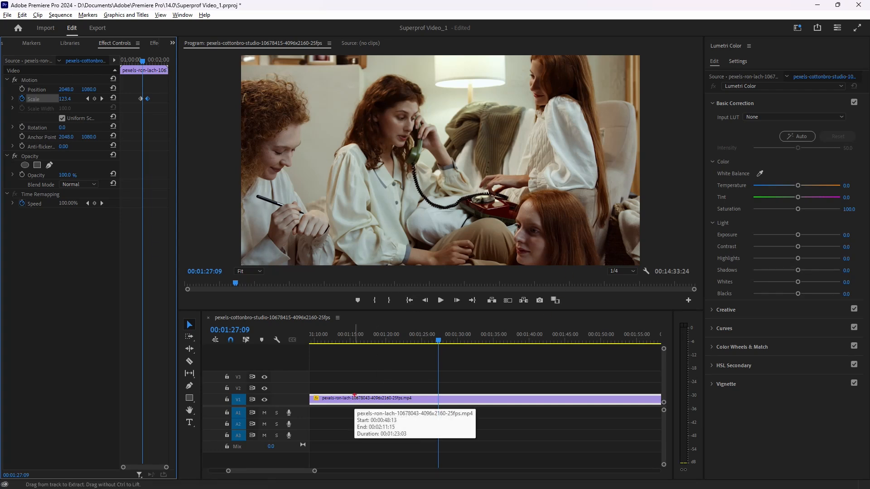
mouse_move(444, 329)
left_mouse_down()
mouse_move(501, 439)
mouse_move(420, 325)
left_mouse_up()
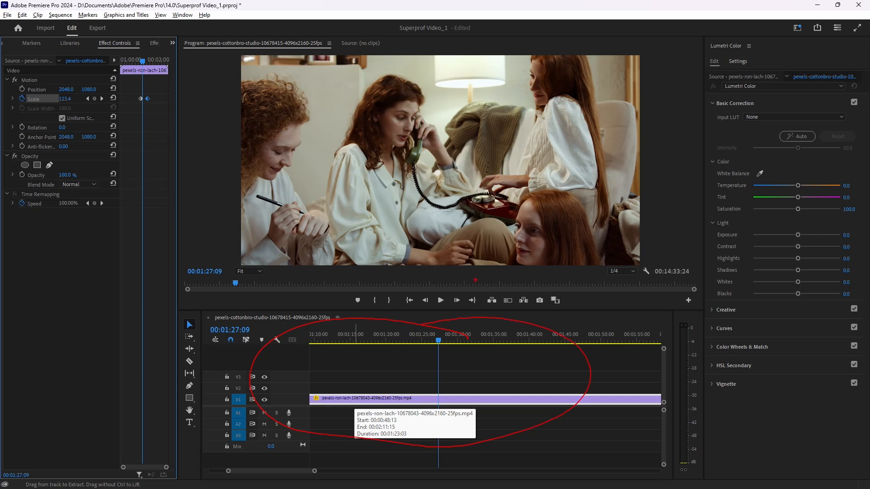
mouse_move(550, 88)
left_mouse_down()
mouse_move(308, 224)
mouse_move(457, 44)
left_mouse_up()
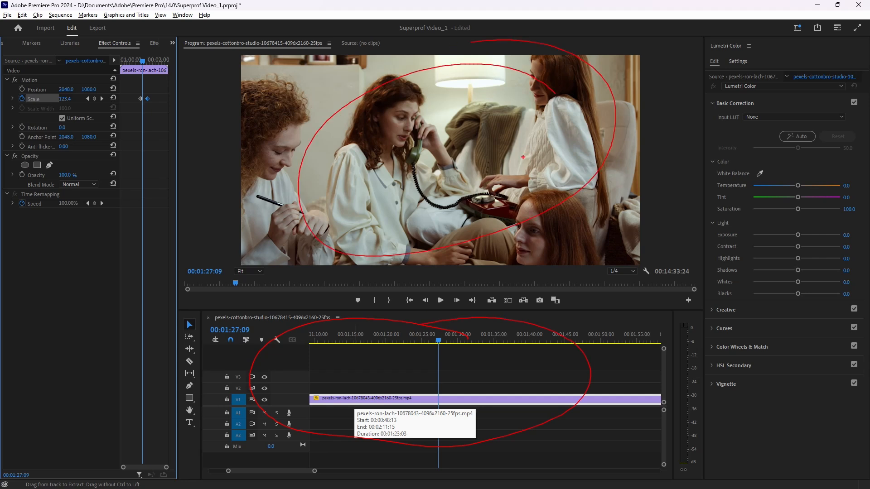
left_click_drag(147, 27, 120, 32)
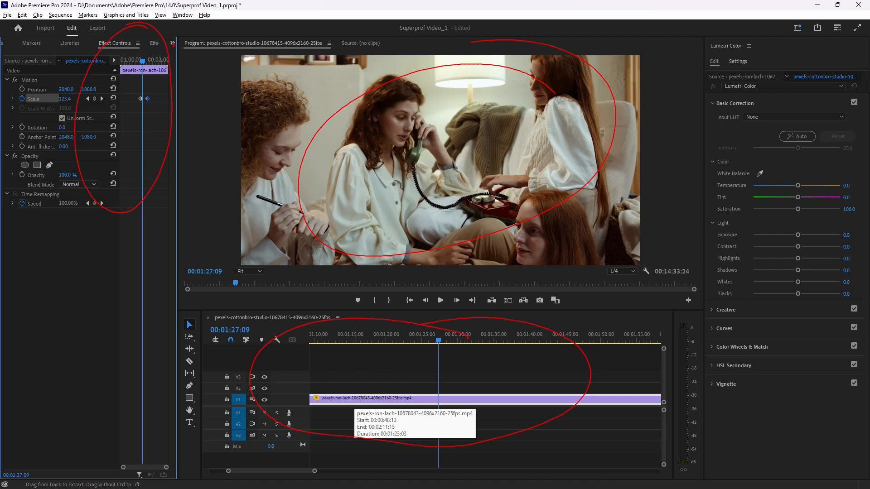
key("super")
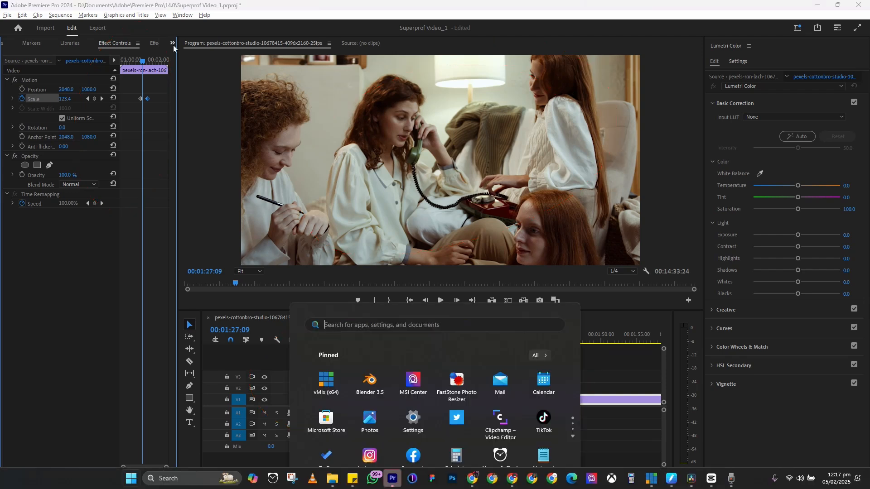
key("super")
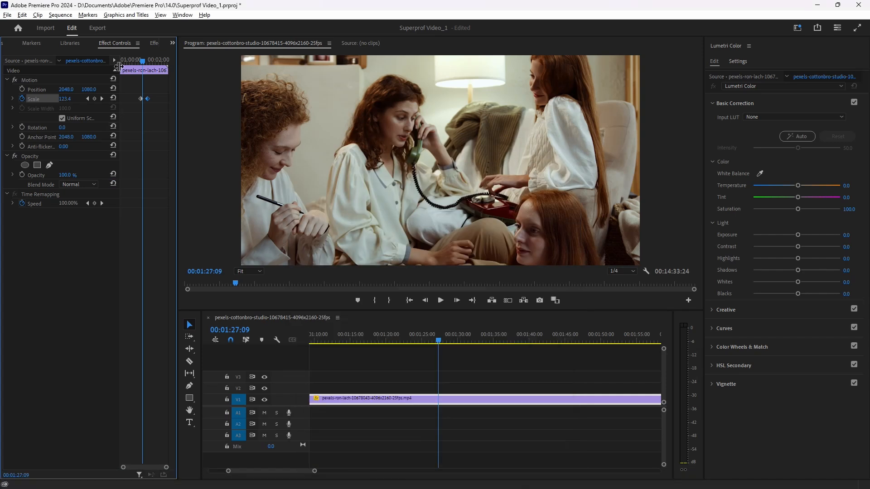
Dock Effect Controls beside Lumetri Color and show the Superprof Video_1 project media in the vacated area
left_click_drag(121, 45, 780, 52)
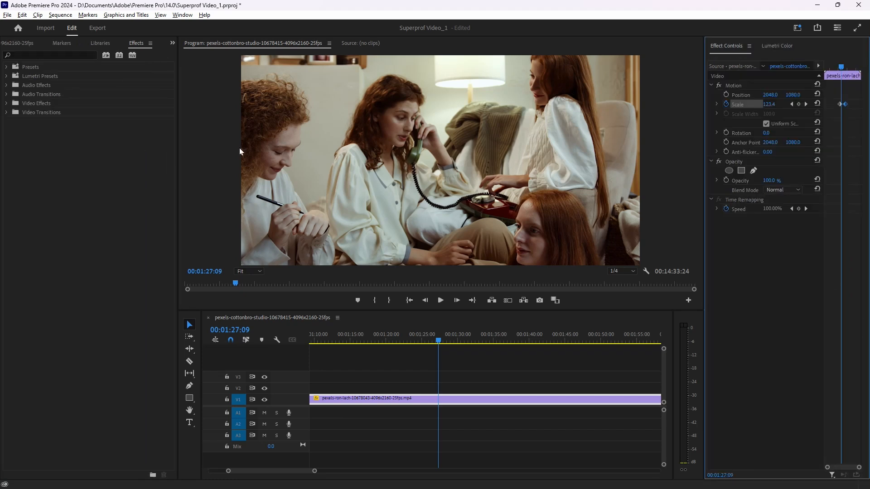
left_click(172, 43)
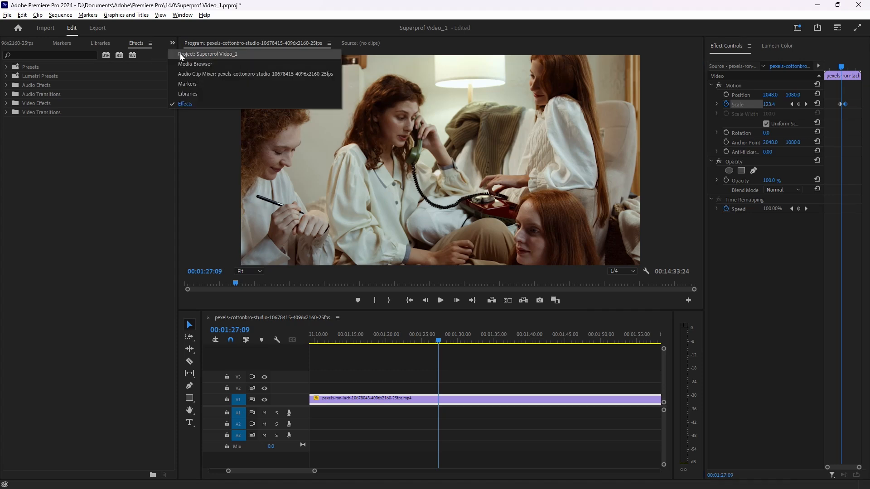
left_click(181, 54)
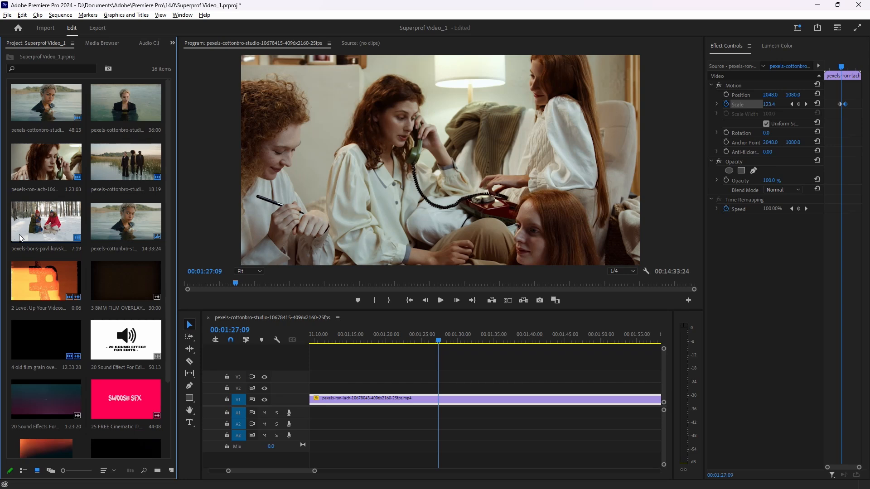
Cut the pexels-ron-lach clip at 00:00:52:13 and three further points with the Razor tool
left_click(353, 338)
left_click_drag(352, 337, 384, 349)
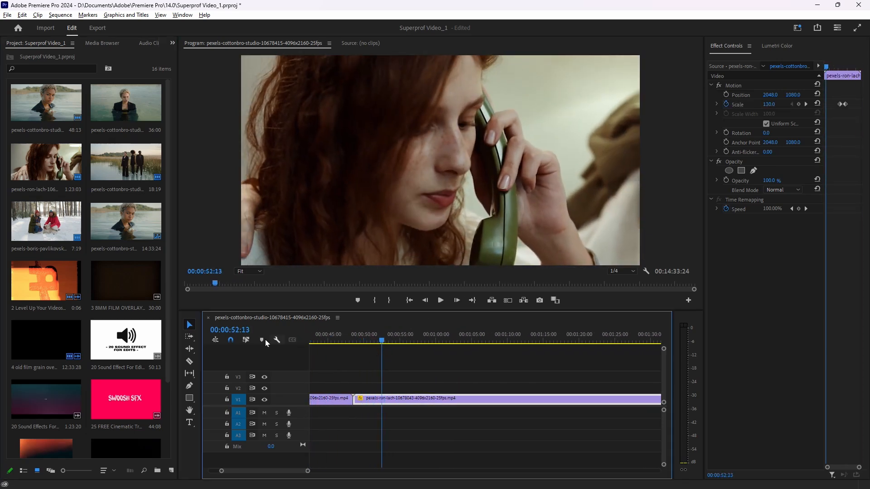
left_click(189, 361)
left_click(383, 399)
left_click(433, 399)
left_click(483, 399)
left_click(527, 399)
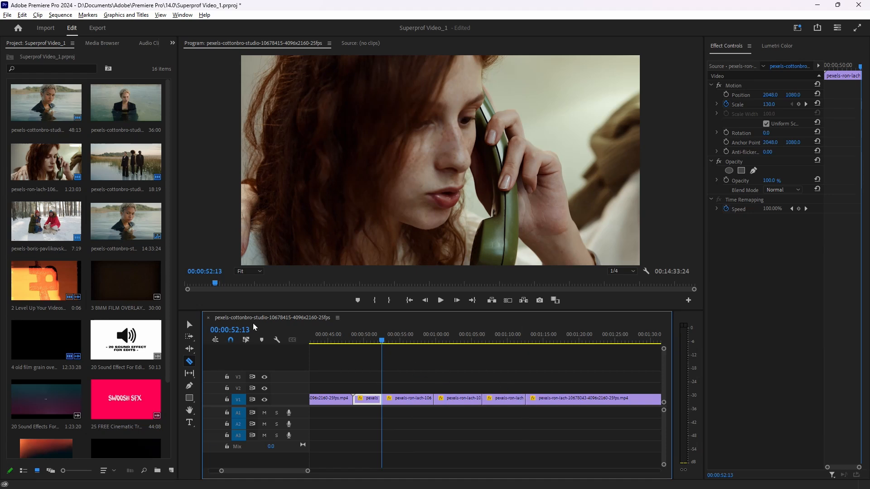
Ripple delete the third segment of the cut clip, and try a gap-leaving delete on the following segment before undoing it
left_click(190, 325)
left_click(449, 399)
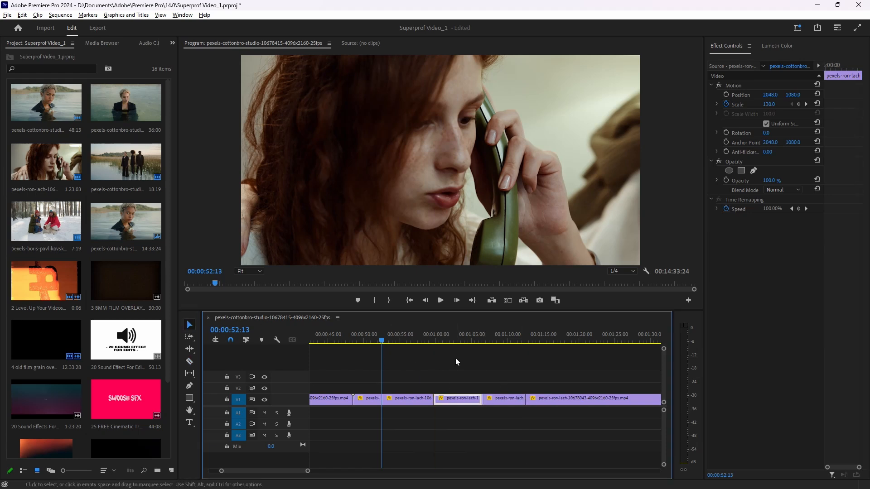
key("shift+Delete")
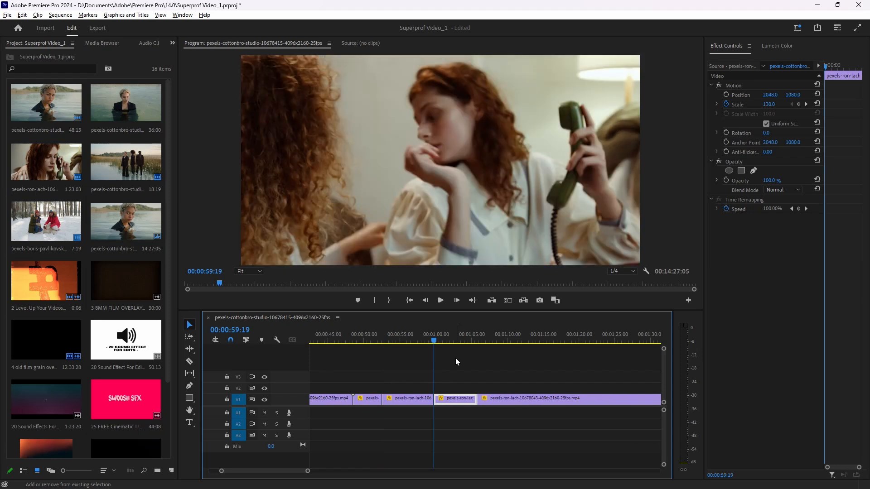
key("Delete")
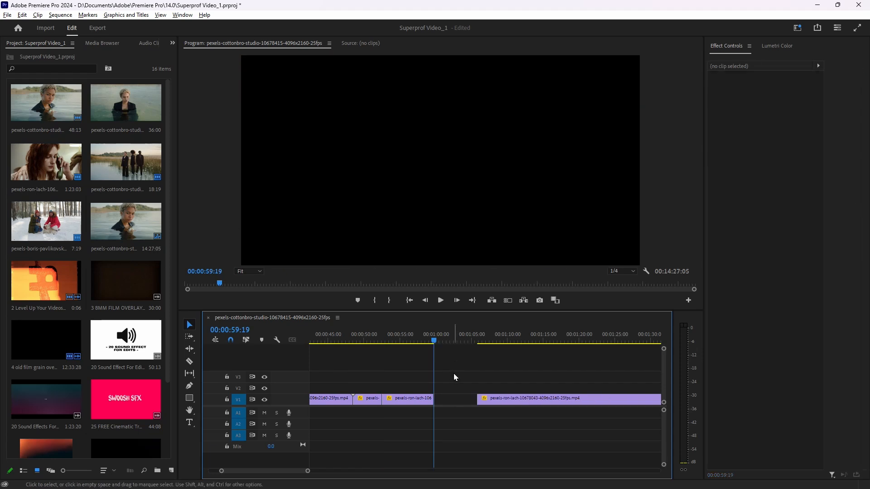
key("ctrl+z")
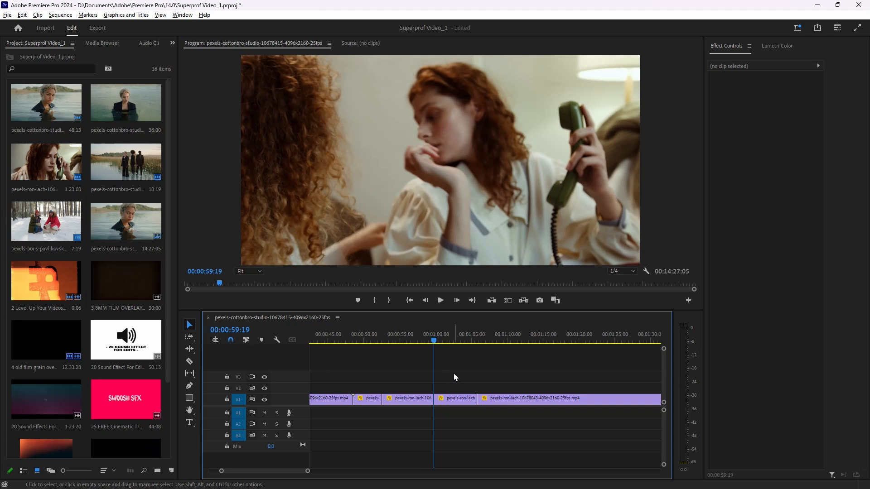
Move to 00:00:04:03 and save the Premiere project, and return to CapCut with the playhead at the timeline start
left_click_drag(436, 344, 254, 339)
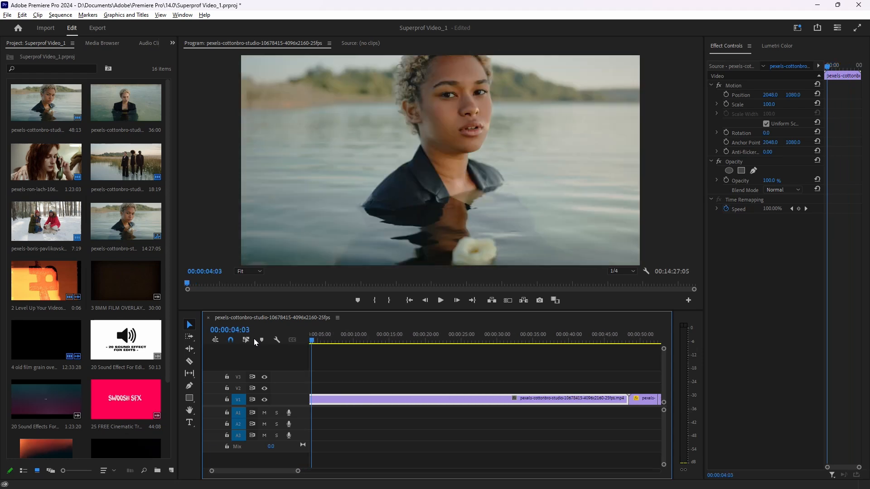
key("ctrl+s")
left_click(818, 5)
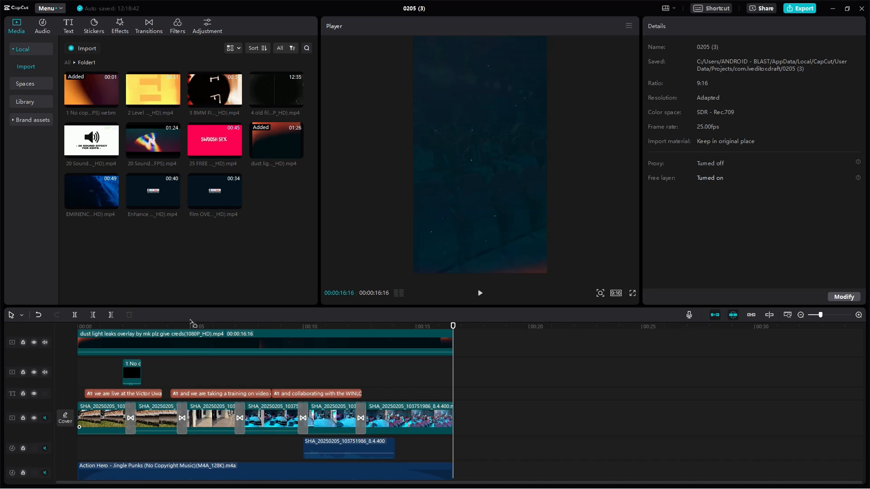
left_click_drag(184, 323, 21, 339)
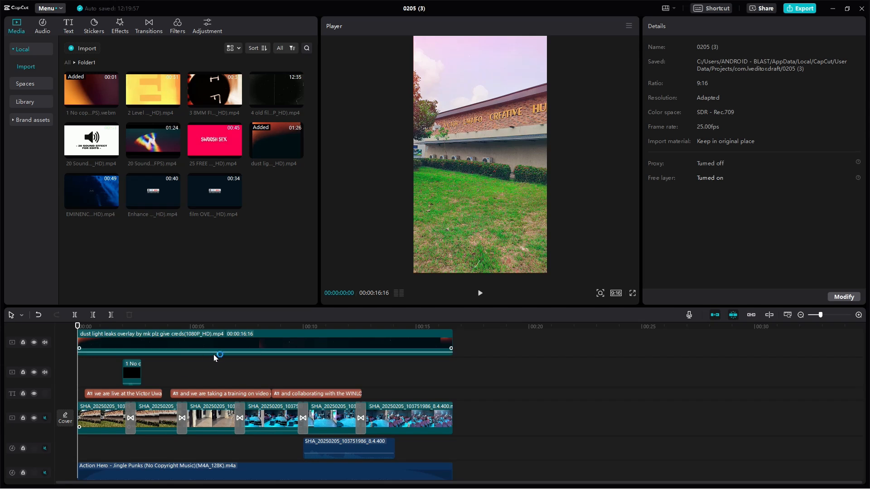
left_click_drag(409, 350, 411, 348)
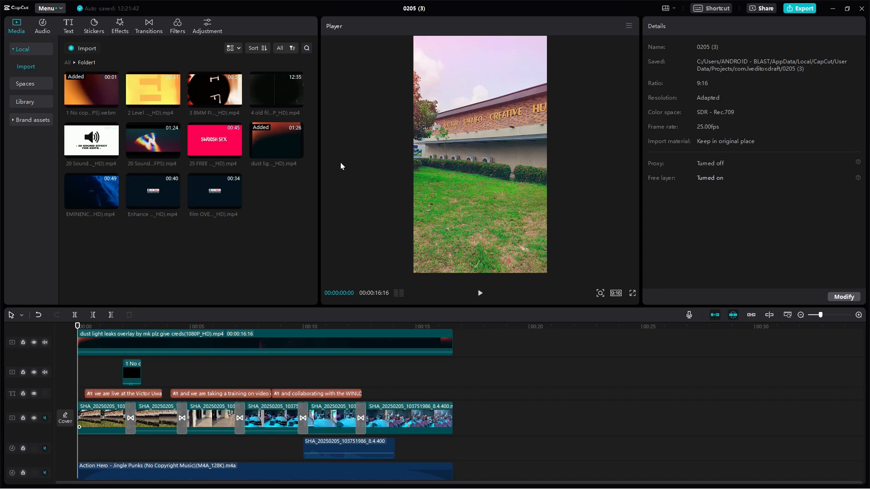
mouse_move(350, 168)
left_mouse_down()
mouse_move(297, 235)
mouse_move(357, 184)
mouse_move(385, 232)
mouse_move(286, 248)
mouse_move(323, 264)
left_mouse_up()
mouse_move(338, 253)
left_mouse_down()
mouse_move(333, 263)
mouse_move(345, 254)
left_mouse_up()
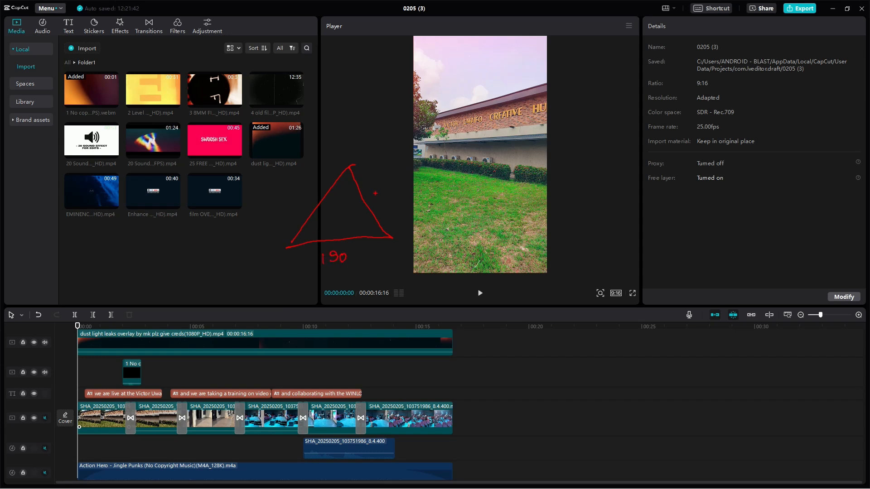
Label the sketched exposure triangle with "apature" and "shutter", and add an exposure arrow spanning 100 to 3000 with a noise note below
mouse_move(381, 187)
left_mouse_down()
mouse_move(393, 195)
mouse_move(424, 180)
left_mouse_up()
left_click_drag(286, 201, 334, 175)
left_click_drag(288, 280, 385, 262)
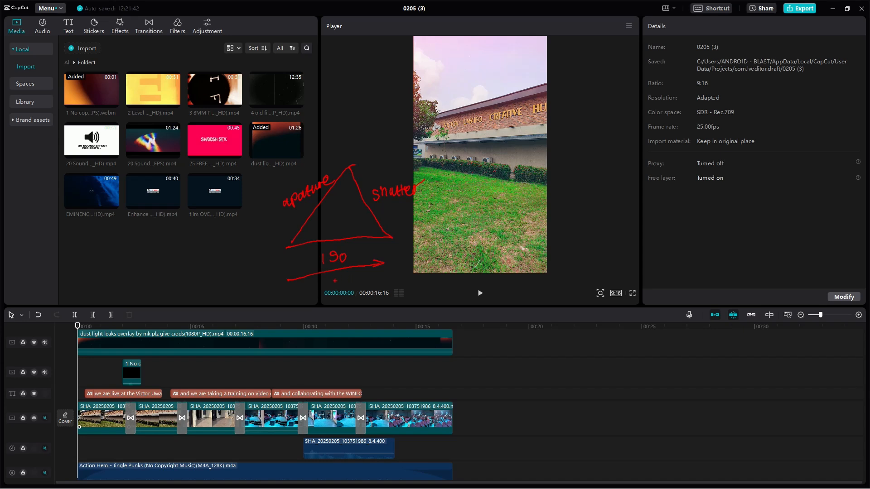
left_click_drag(334, 281, 386, 273)
left_click_drag(308, 296, 300, 302)
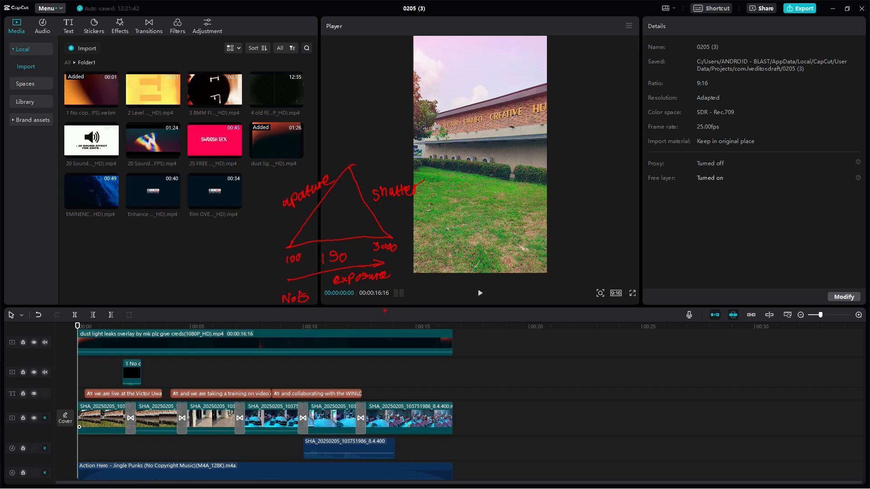
Switch to DaVinci Resolve, turn off the viewer's image wipe and show the Motion Effects settings
key("alt+Tab")
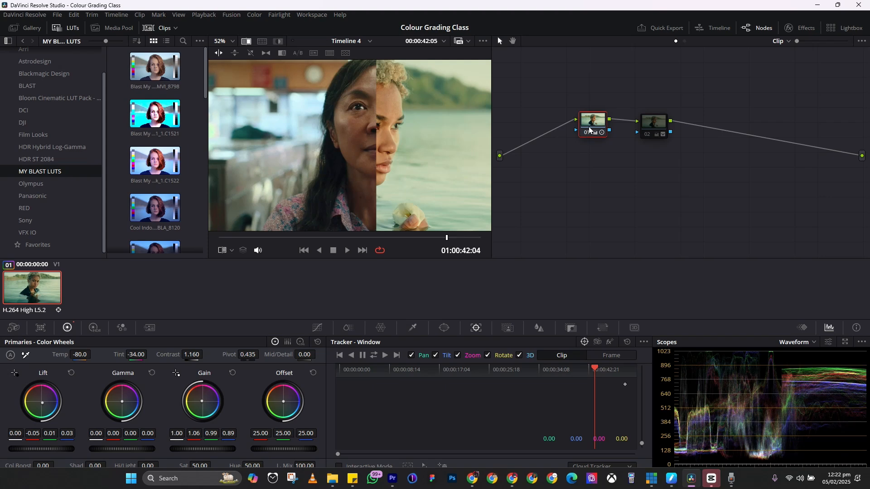
left_click(246, 41)
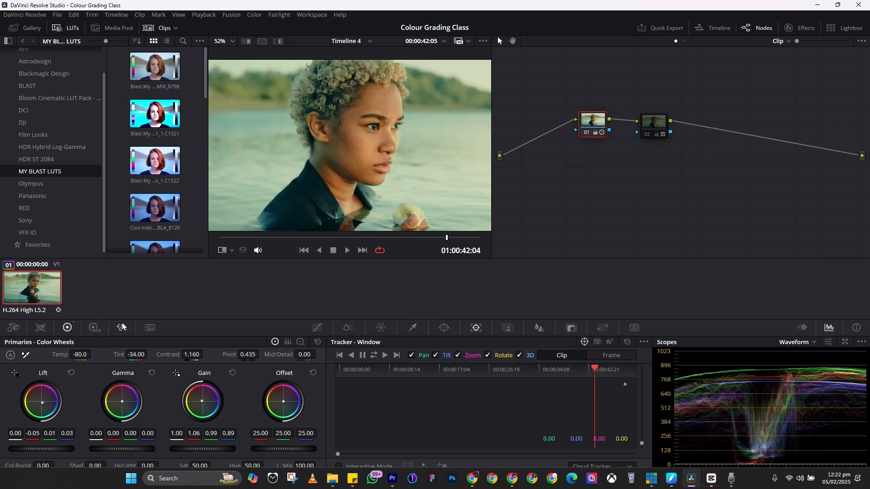
left_click(153, 332)
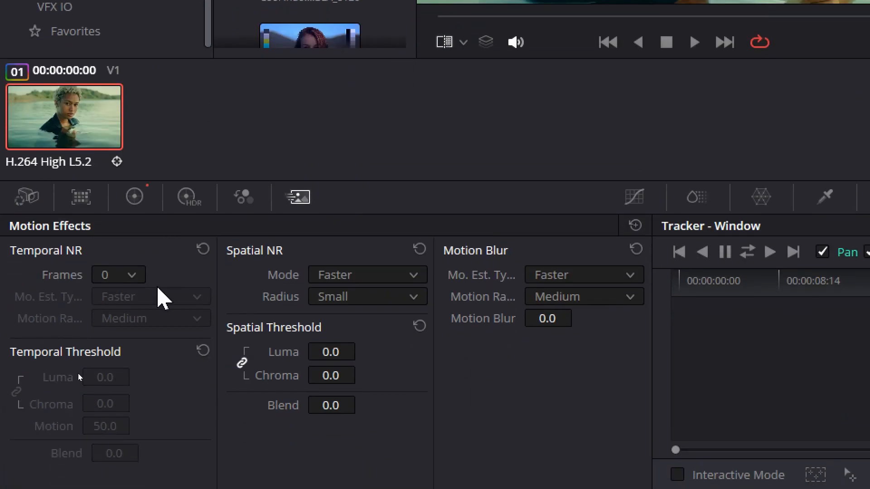
Set Temporal NR to 2 frames and raise the linked luma and chroma temporal thresholds to 14.8
left_click(130, 274)
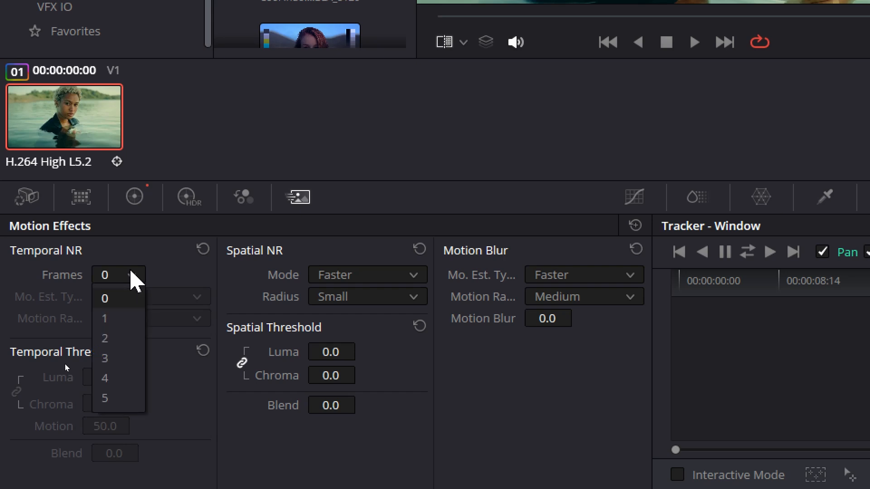
left_click(109, 340)
left_click_drag(107, 377, 181, 374)
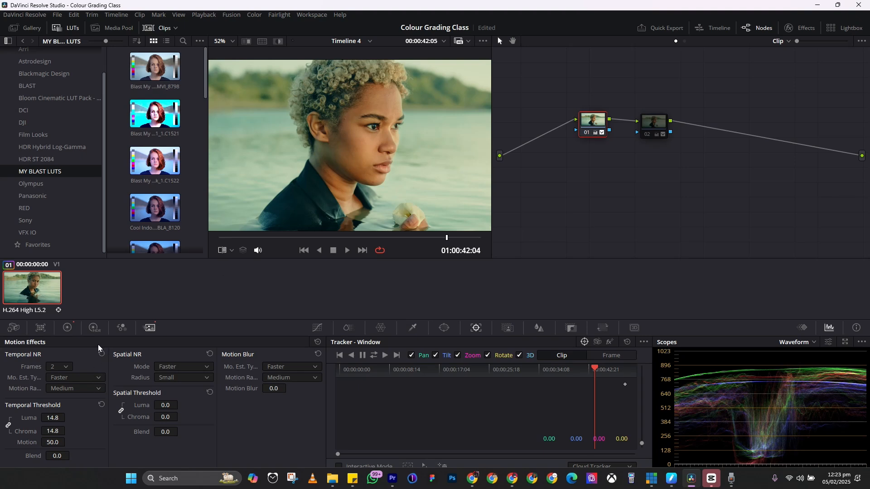
Set the Temporal NR frames to 0 and return to CapCut
left_click(63, 367)
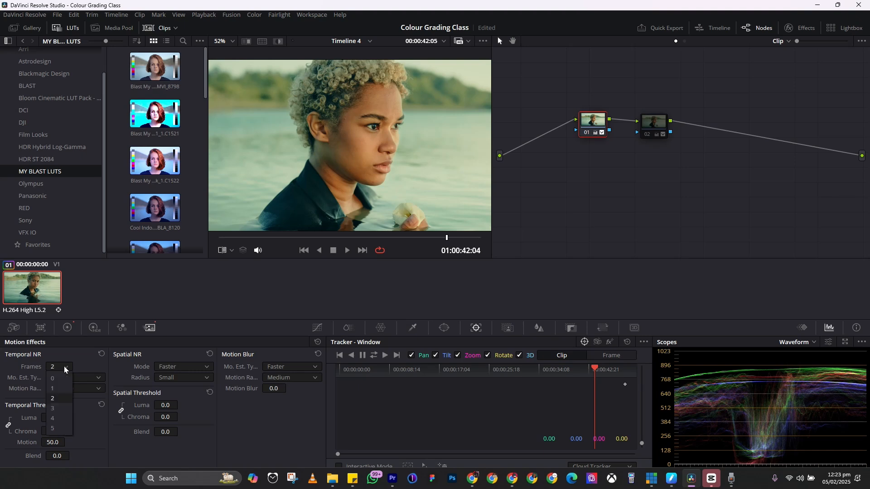
left_click(60, 379)
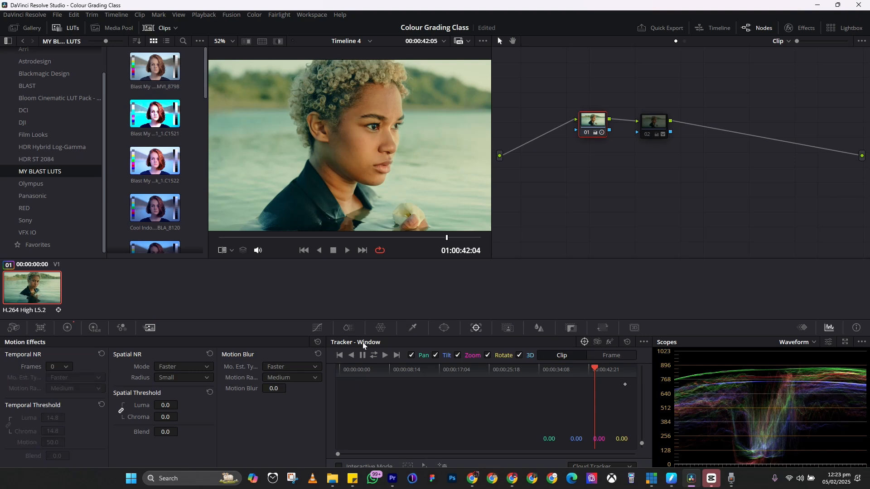
key("alt+Tab")
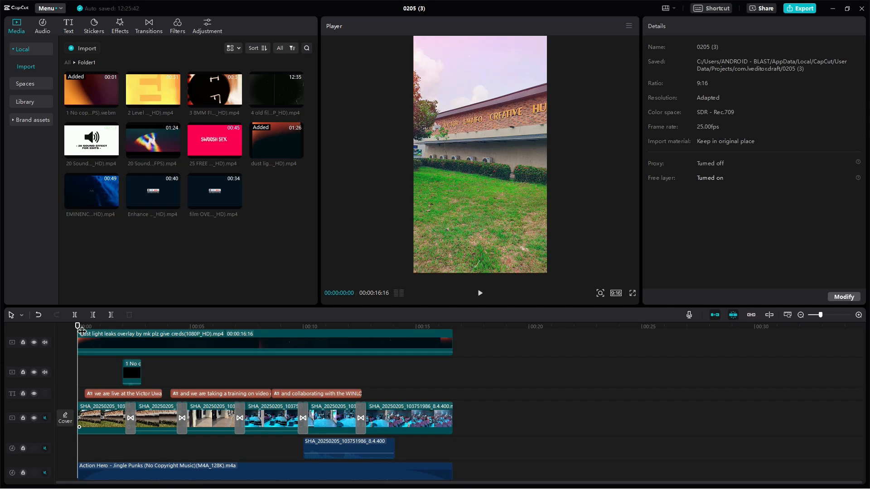
Scrub to 00:00:02:21, sketch markings over the player area, and return the playhead to the timeline start
left_click_drag(83, 322, 141, 347)
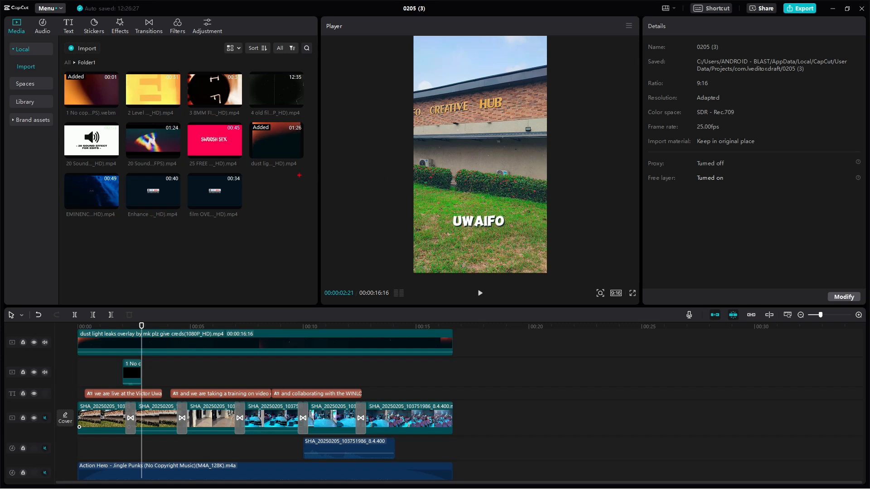
mouse_move(349, 107)
left_mouse_down()
mouse_move(343, 125)
mouse_move(378, 116)
mouse_move(381, 124)
left_mouse_up()
left_click_drag(386, 116, 388, 133)
mouse_move(386, 116)
left_mouse_down()
mouse_move(401, 127)
mouse_move(405, 117)
mouse_move(443, 134)
left_mouse_up()
left_click_drag(82, 325, 72, 326)
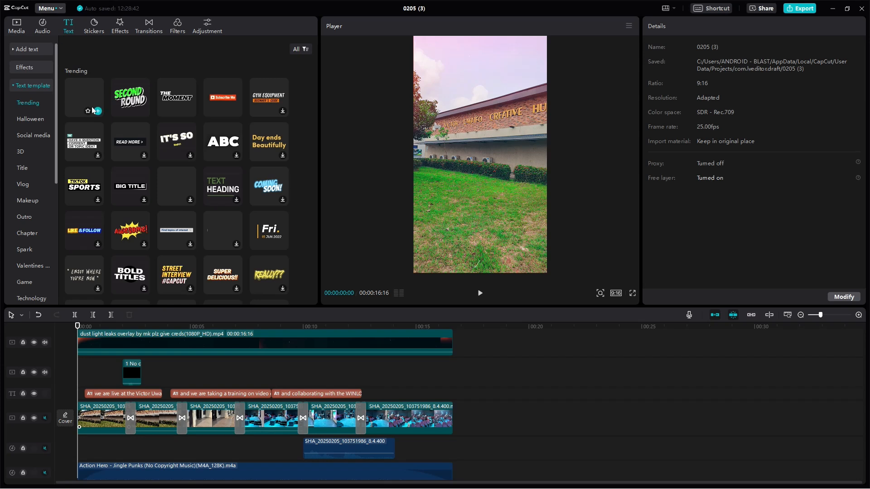
Add the MINI VLOG trending text template at the timeline start and play the video to 00:00:02:11
left_click_drag(82, 97, 468, 196)
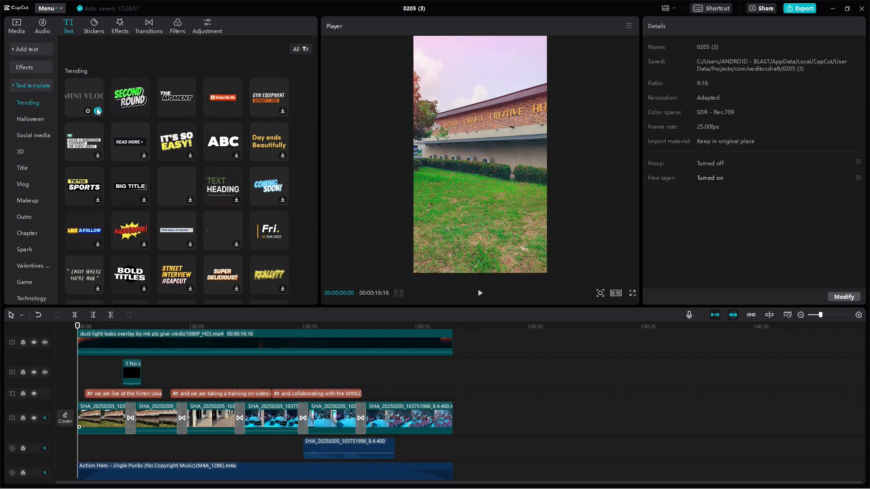
left_click(98, 111)
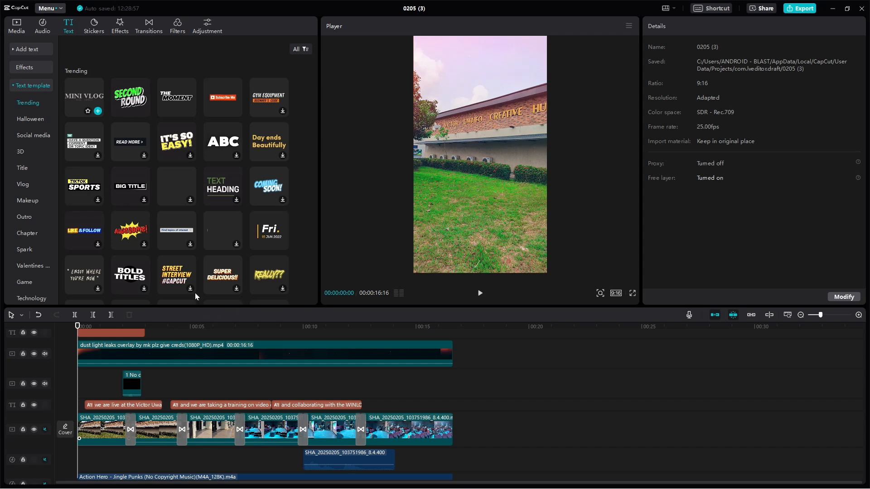
key("space")
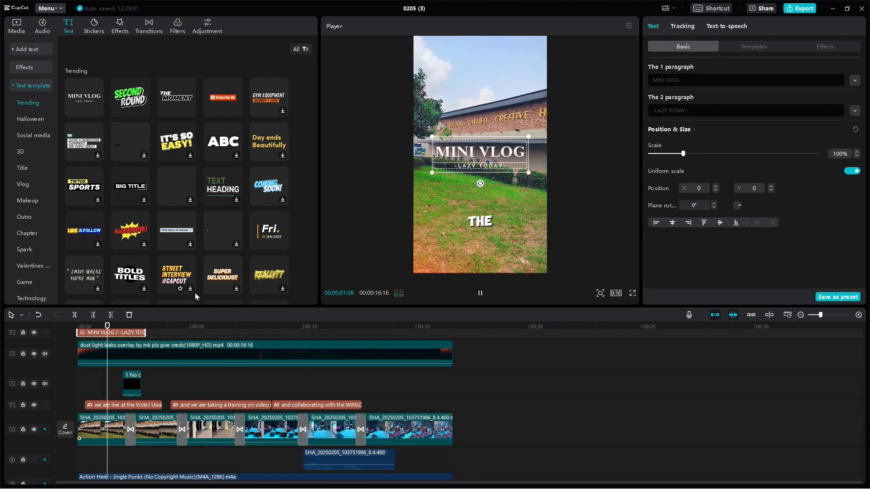
key("space")
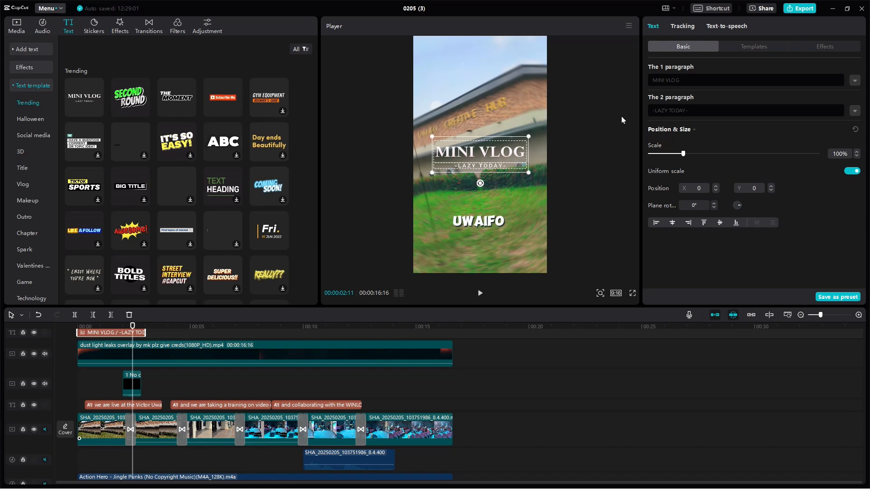
Replace the first paragraph of the MINI VLOG title with "TRAINING"
left_click(500, 152)
left_click(680, 80)
key("ctrl+a")
type("TRA")
key("BackSpace")
type("AINING")
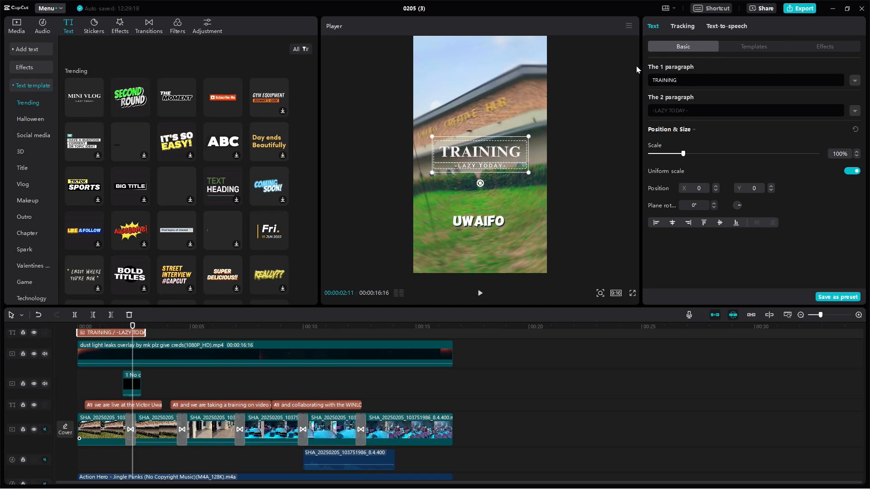
Change the title's first paragraph to "WINLOS TRAINING"
key("BackSpace")
key("BackSpace")
key("BackSpace")
key("BackSpace")
key("BackSpace")
key("BackSpace")
key("BackSpace")
key("BackSpace")
type("W")
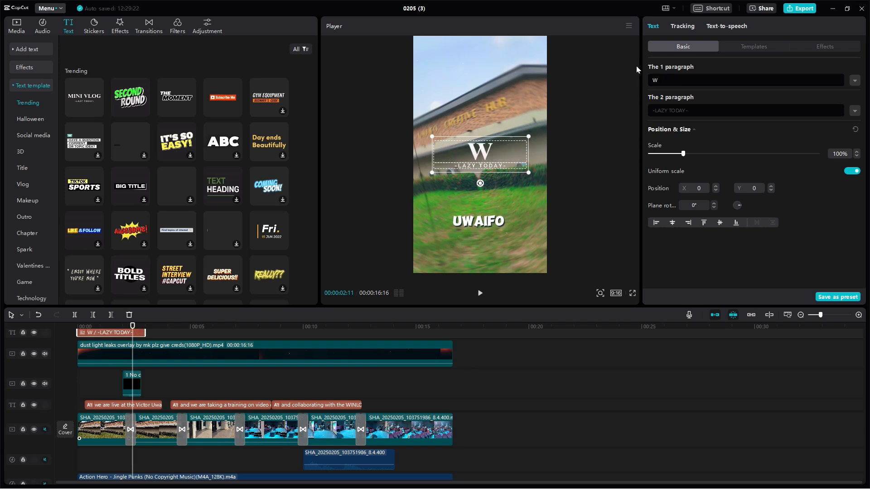
type("INLOS TR")
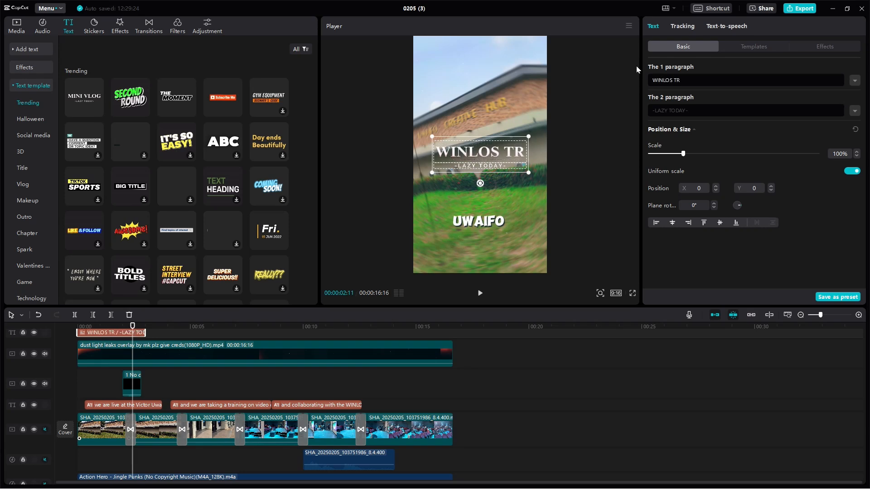
type("AINING")
Replace the title's second paragraph with "DAY 3" and return the playhead to the timeline start
left_click(689, 110)
key("BackSpace")
key("BackSpace")
key("BackSpace")
key("BackSpace")
key("BackSpace")
key("BackSpace")
key("BackSpace")
key("BackSpace")
key("BackSpace")
key("BackSpace")
key("BackSpace")
key("BackSpace")
type("DAY 3")
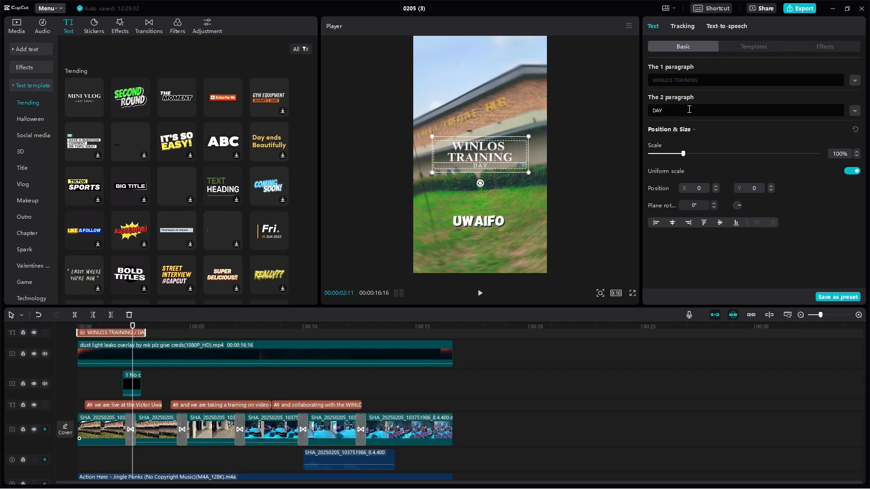
left_click(78, 324)
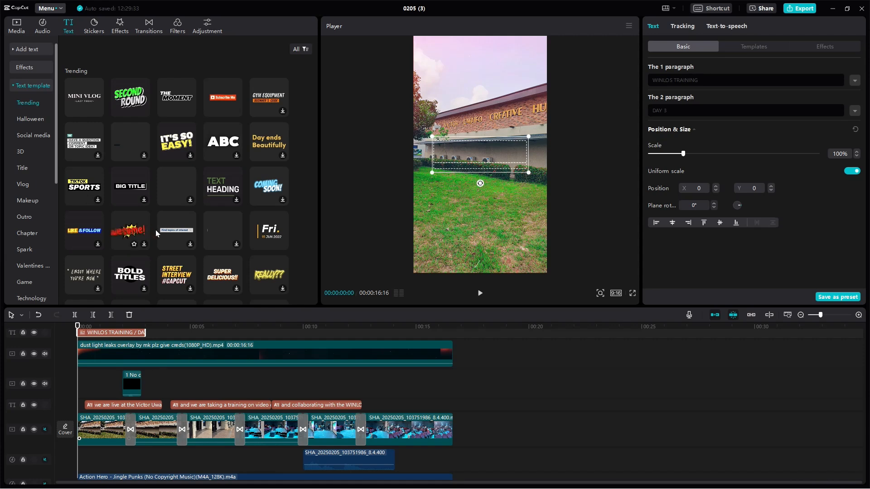
Browse the trending text templates for another title style
scroll(187, 238, "down", 10)
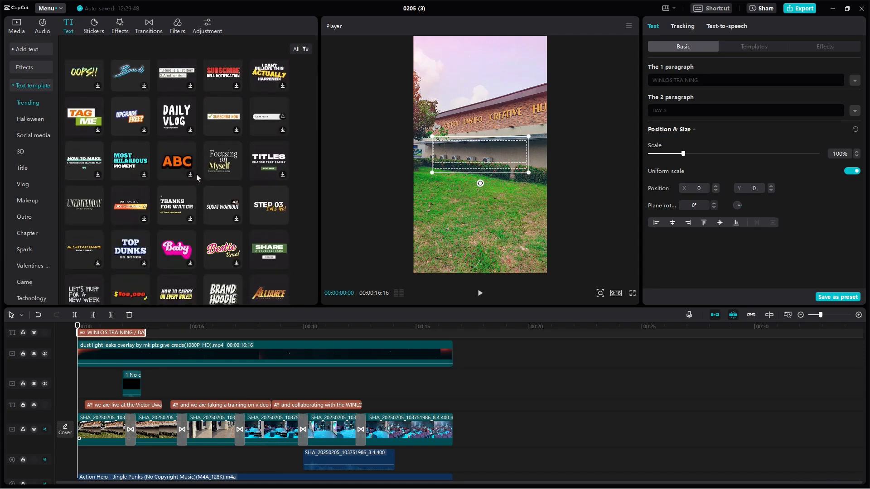
scroll(197, 174, "down", 8)
scroll(197, 174, "down", 3)
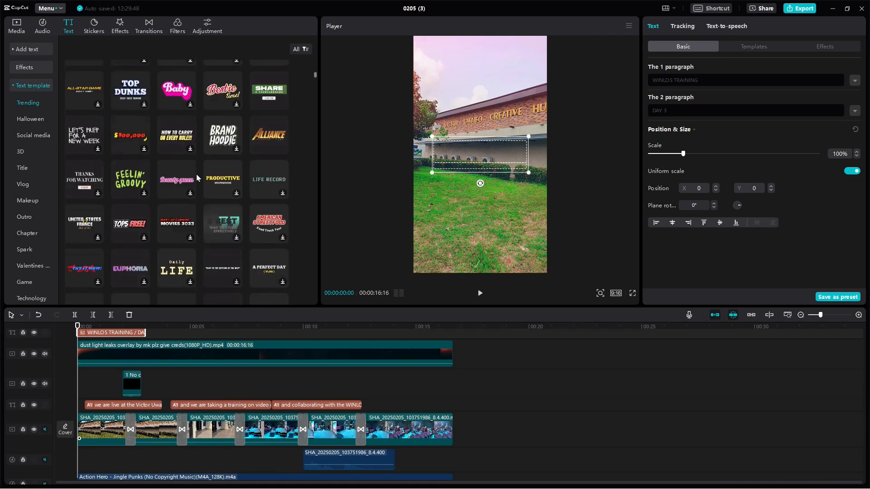
scroll(197, 174, "up", 4)
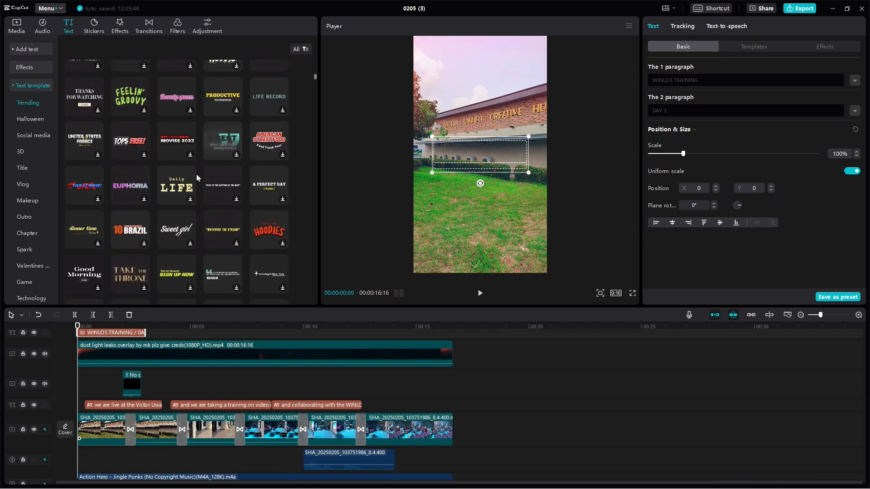
scroll(197, 175, "up", 4)
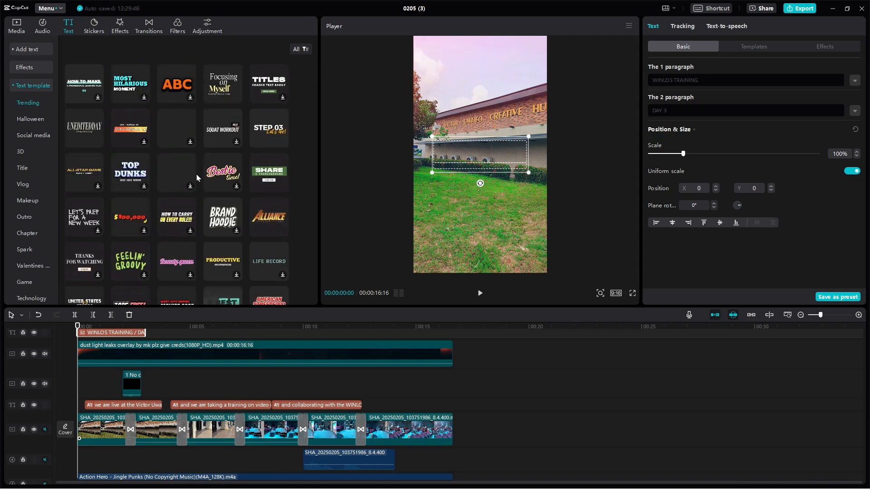
scroll(197, 174, "up", 4)
scroll(197, 174, "up", 1)
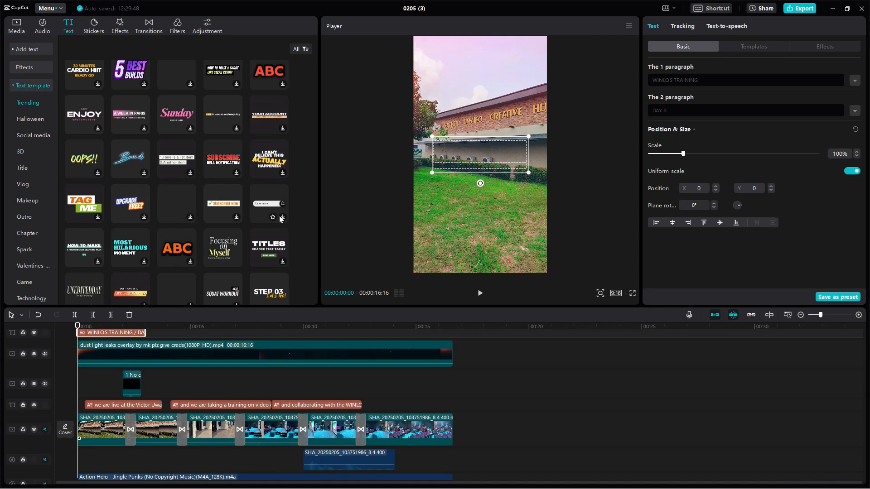
scroll(174, 187, "up", 6)
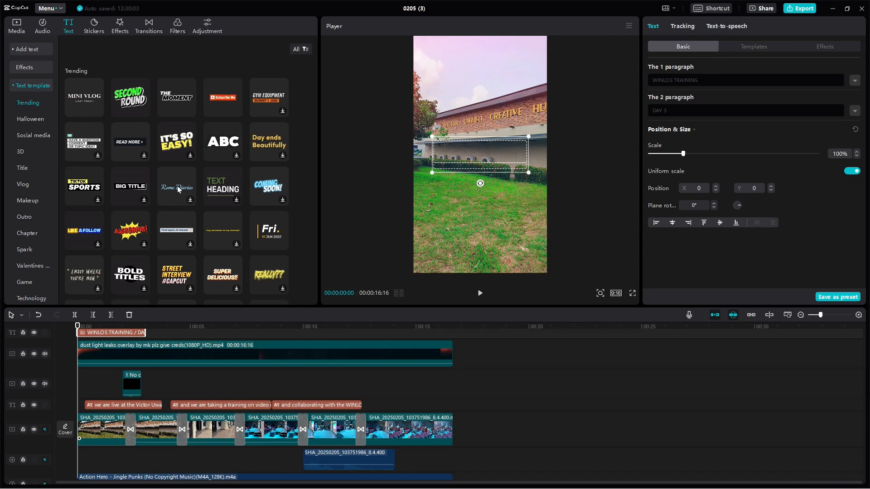
Add the THE MOMENT text template, scale it to 66% and place it at X -549, Y -1616 in the frame's lower left
left_click(236, 200)
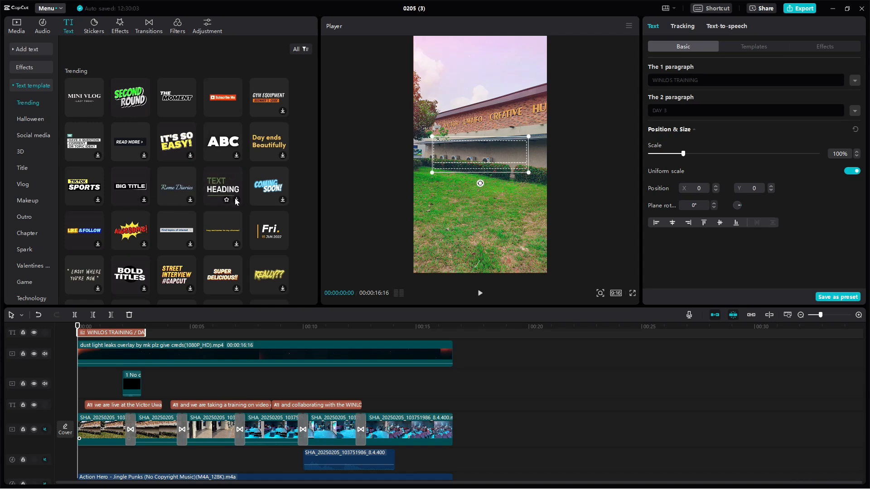
left_click(191, 111)
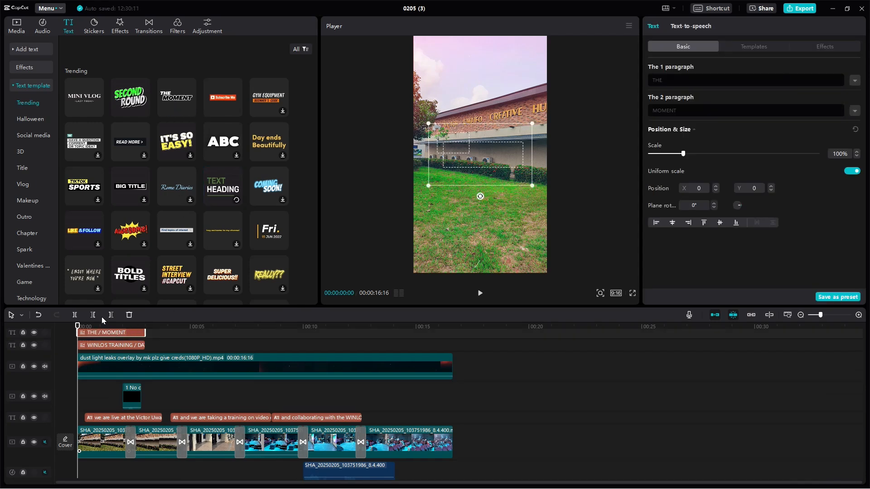
left_click_drag(81, 322, 88, 324)
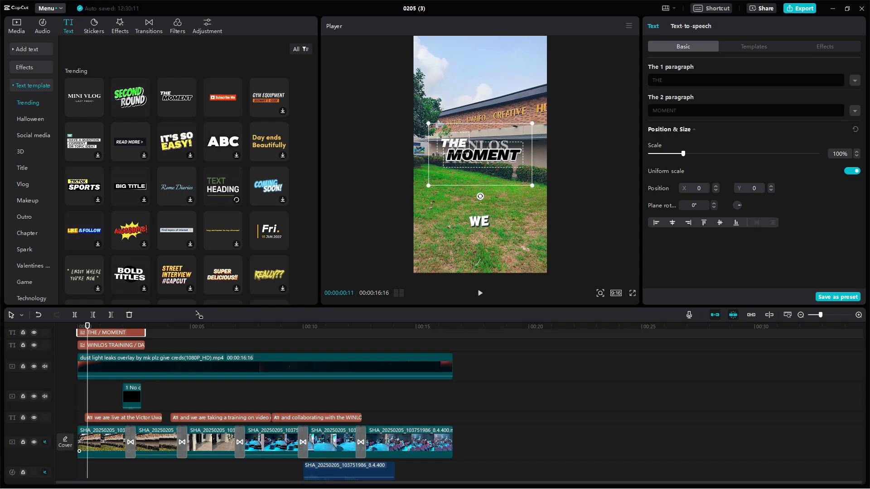
left_click_drag(465, 159, 439, 249)
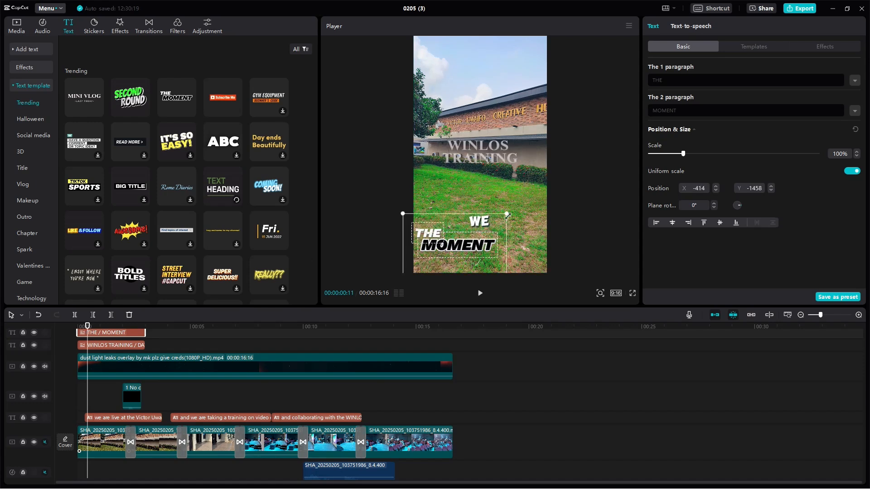
left_click_drag(507, 213, 455, 257)
Move the THE / MOMENT text clip to just after the 10-second mark and set the playhead to 00:00:10:14
left_click_drag(112, 333, 347, 362)
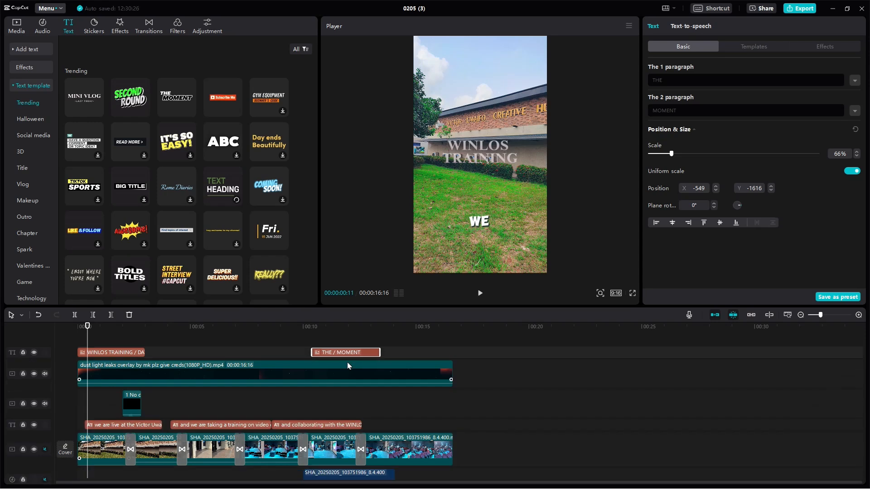
left_click(311, 330)
left_click(317, 333)
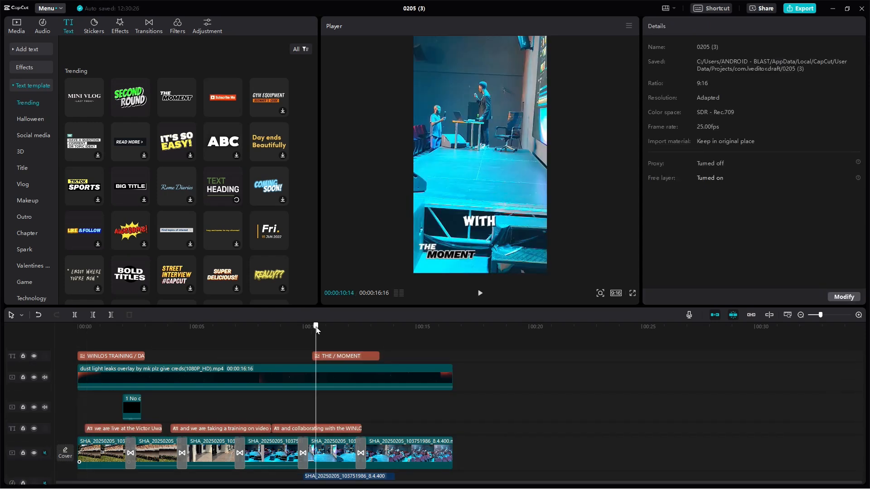
Replace the second paragraph of the THE / MOMENT text clip with "ANDROID"
left_click(350, 357)
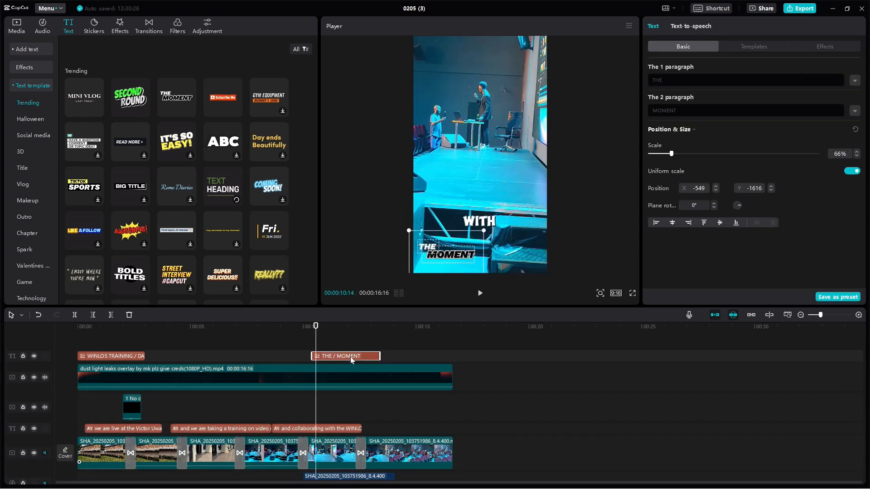
left_click(685, 109)
key("BackSpace")
key("BackSpace")
key("BackSpace")
key("BackSpace")
key("BackSpace")
key("BackSpace")
type("ANDR")
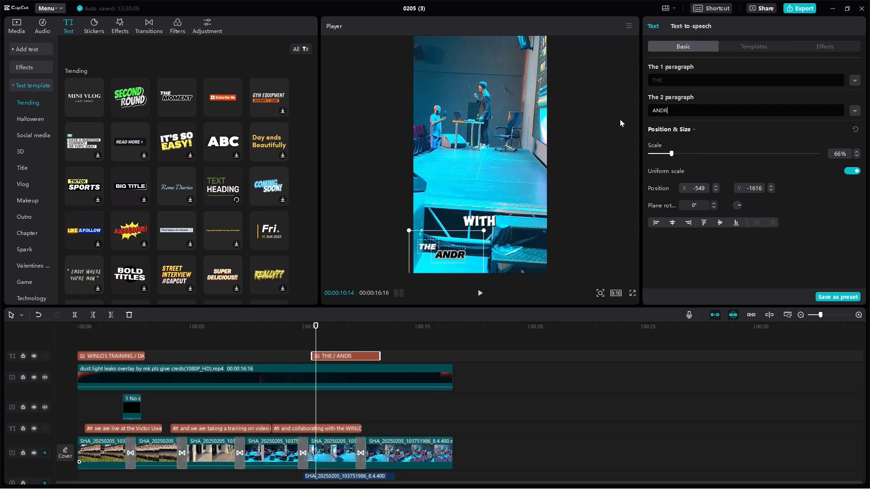
type("OID")
Replace the first paragraph of the same text template with "PRESENTED BY"
left_click(674, 83)
key("BackSpace")
key("BackSpace")
key("BackSpace")
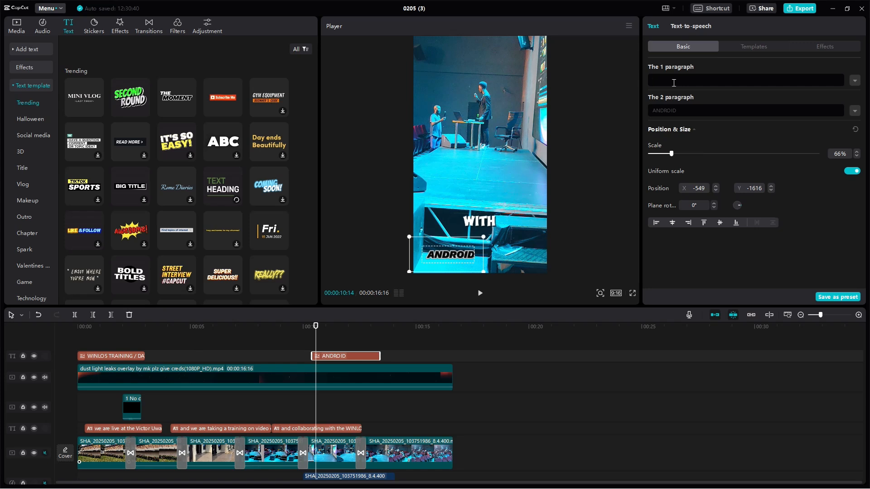
type("PRESE")
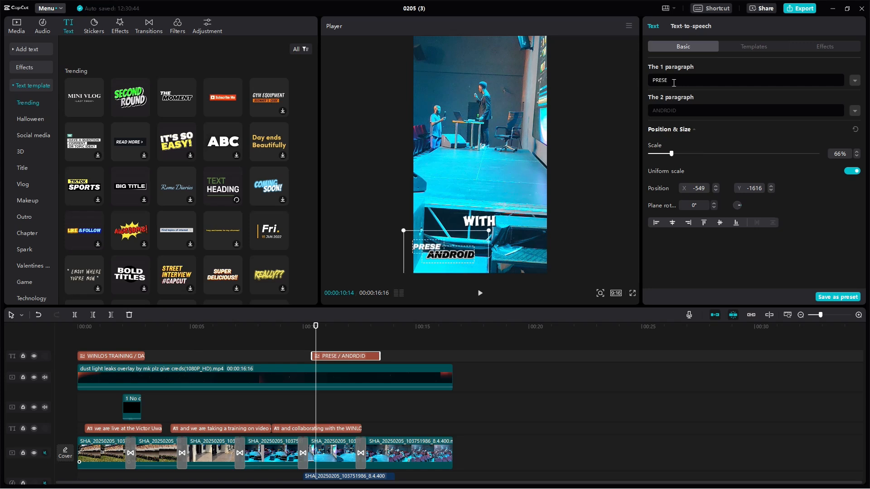
type("NTED BY")
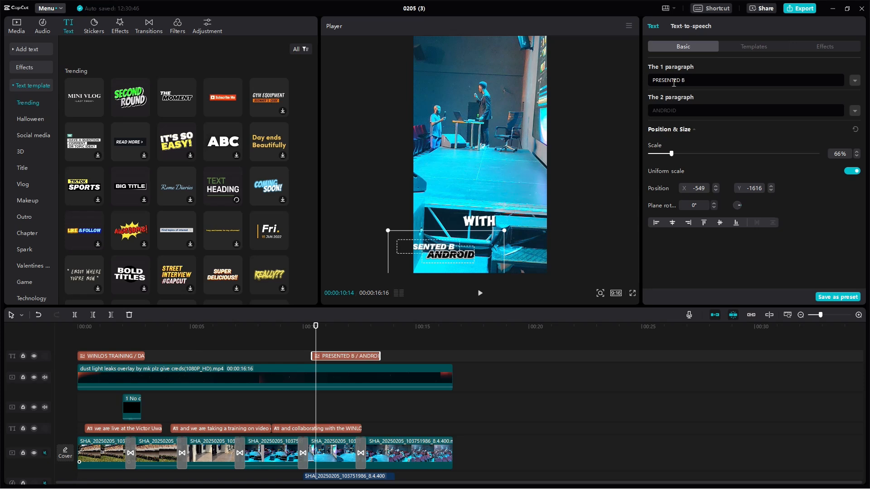
Move the PRESENTED BY / ANDROID title to X -161, Y -1722 and play the section from just before the title
left_click_drag(472, 253, 494, 259)
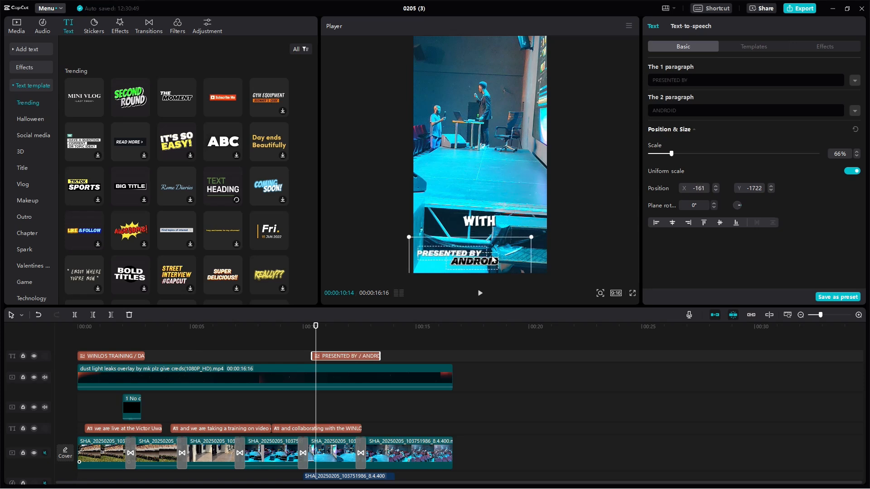
left_click(290, 330)
key("space")
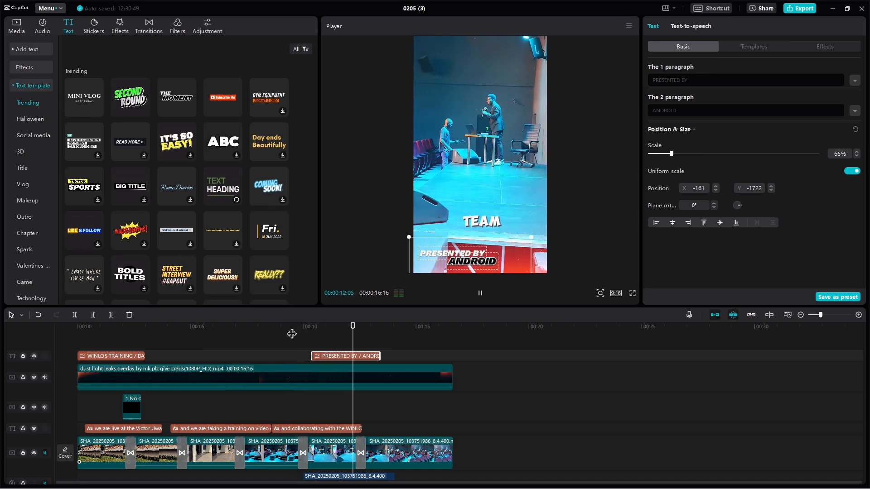
key("space")
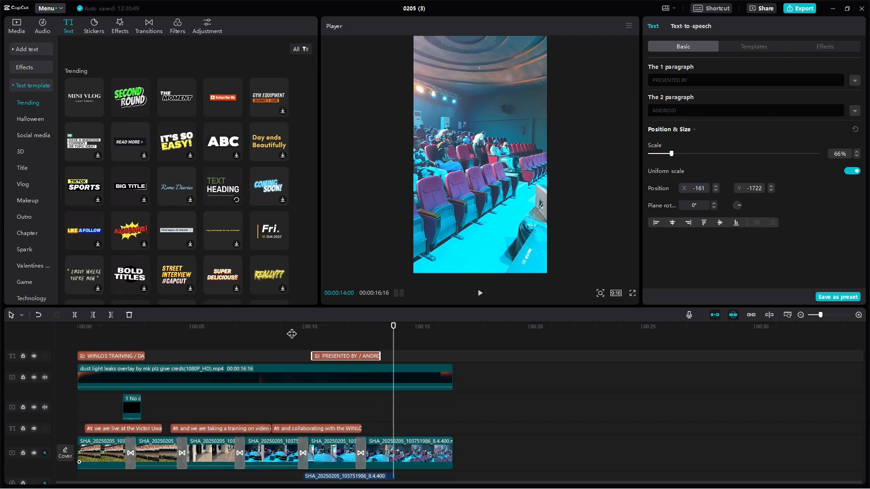